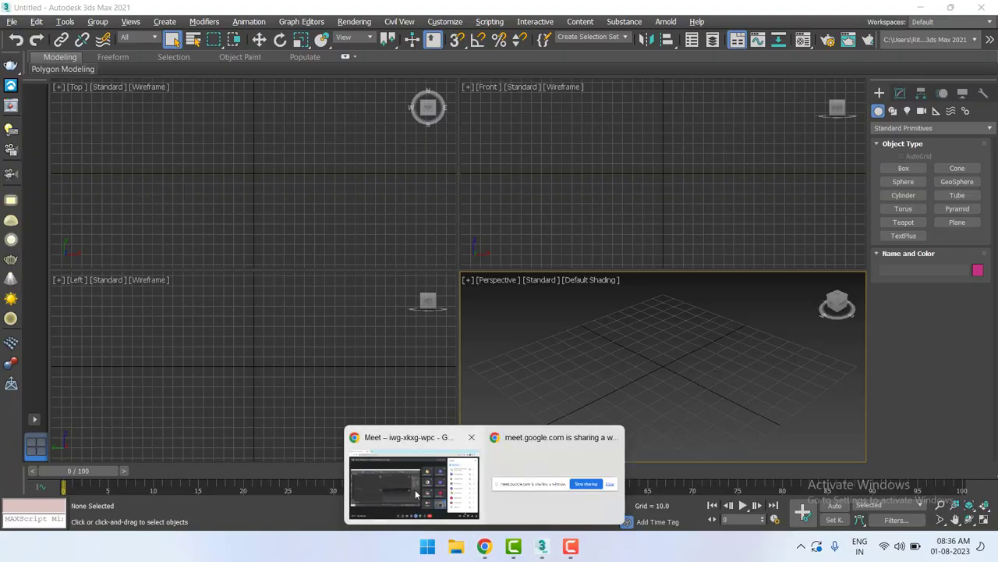
Bring the Google Meet call window to the front from the Chrome taskbar preview
{"action": "left_click", "coordinate": [414, 480]}
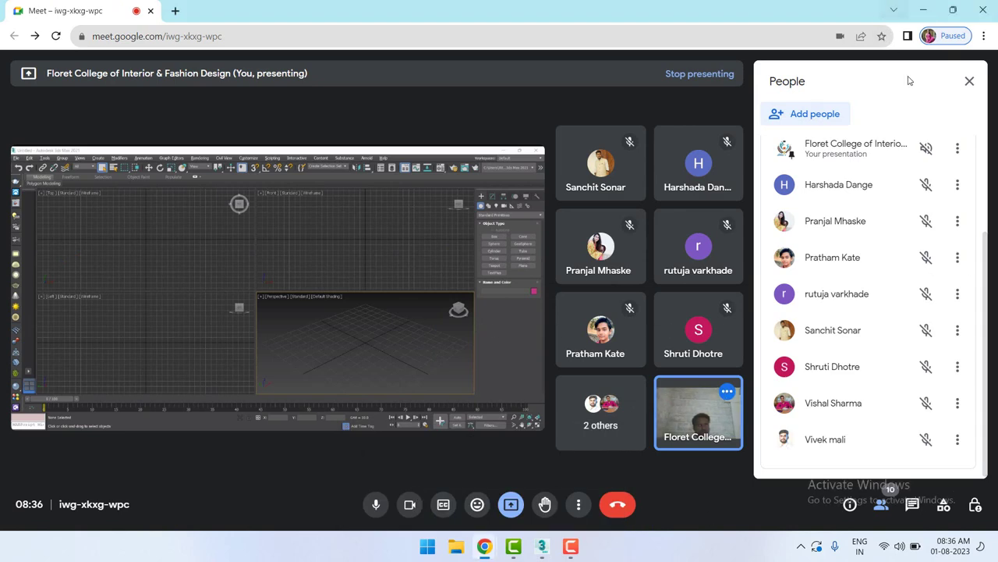
Minimize the Google Meet window so 3ds Max's empty viewports fill the screen
{"action": "left_click", "coordinate": [927, 10]}
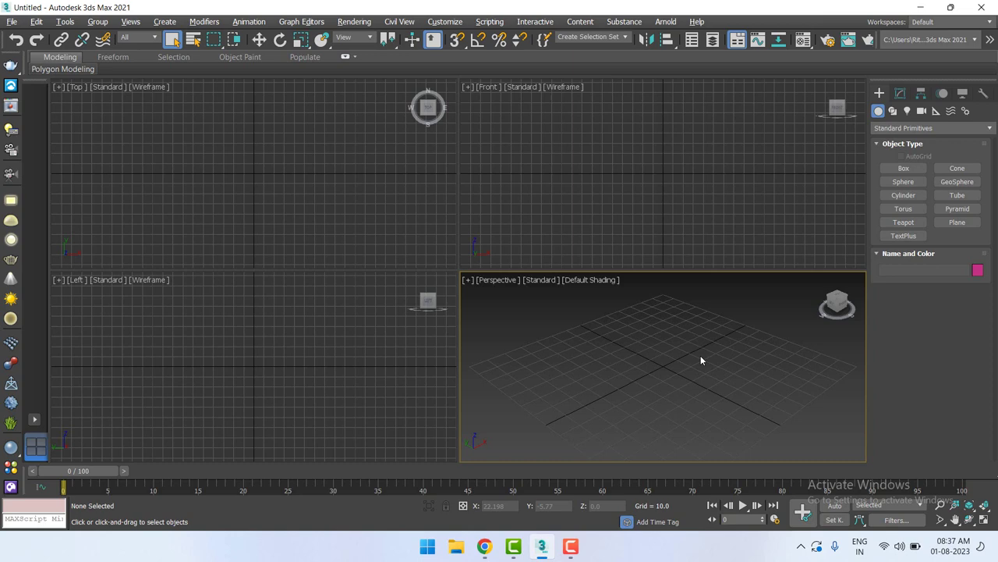
Activate the Front, then Perspective viewports, and switch back to the Google Meet call
{"action": "left_click", "coordinate": [603, 165]}
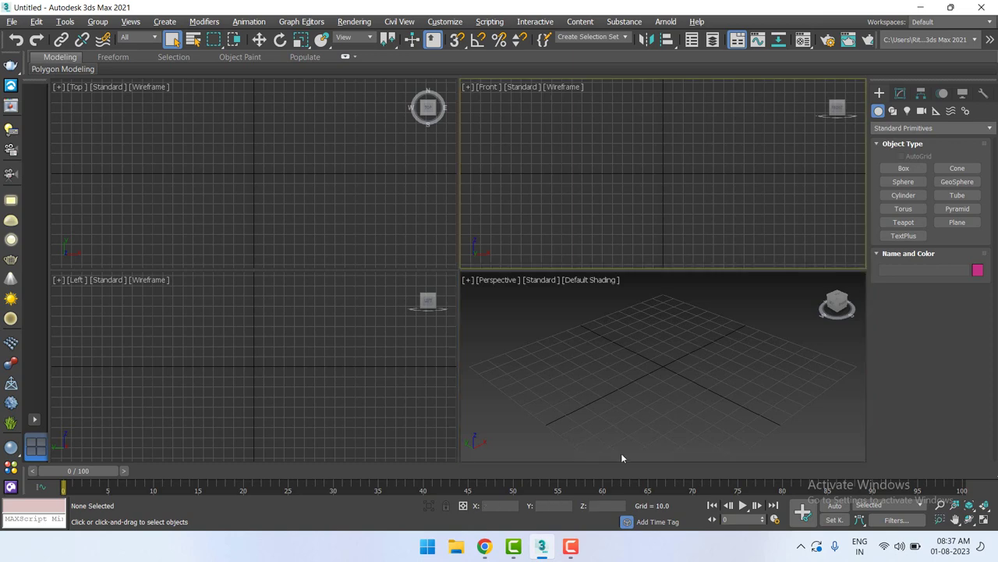
{"action": "left_click", "coordinate": [621, 454]}
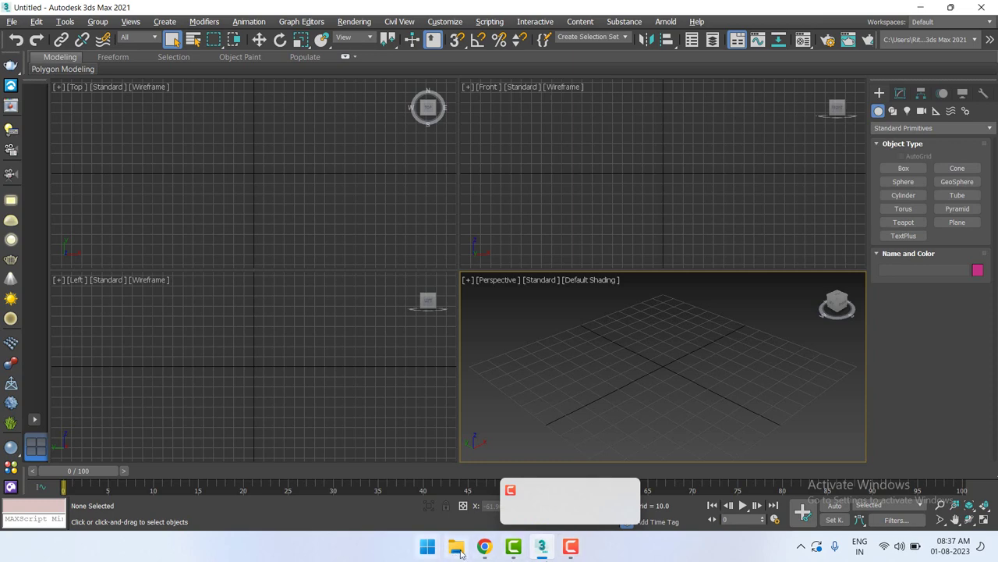
{"action": "mouse_move", "coordinate": [485, 547]}
{"action": "left_click", "coordinate": [398, 477]}
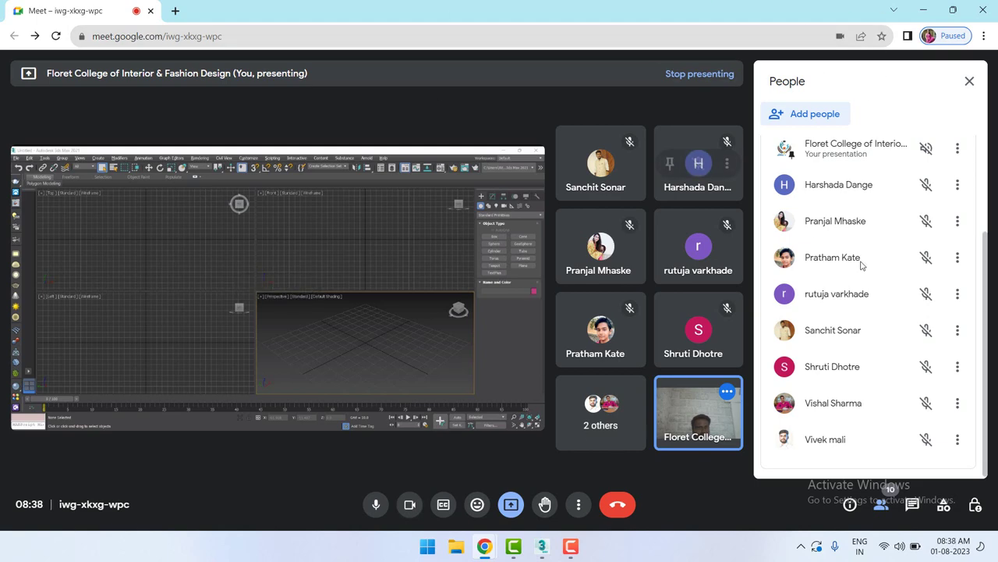
Scroll the People panel to the top and minimize Meet to return to 3ds Max
{"action": "scroll", "coordinate": [852, 351], "scroll_direction": "up", "scroll_amount": 3}
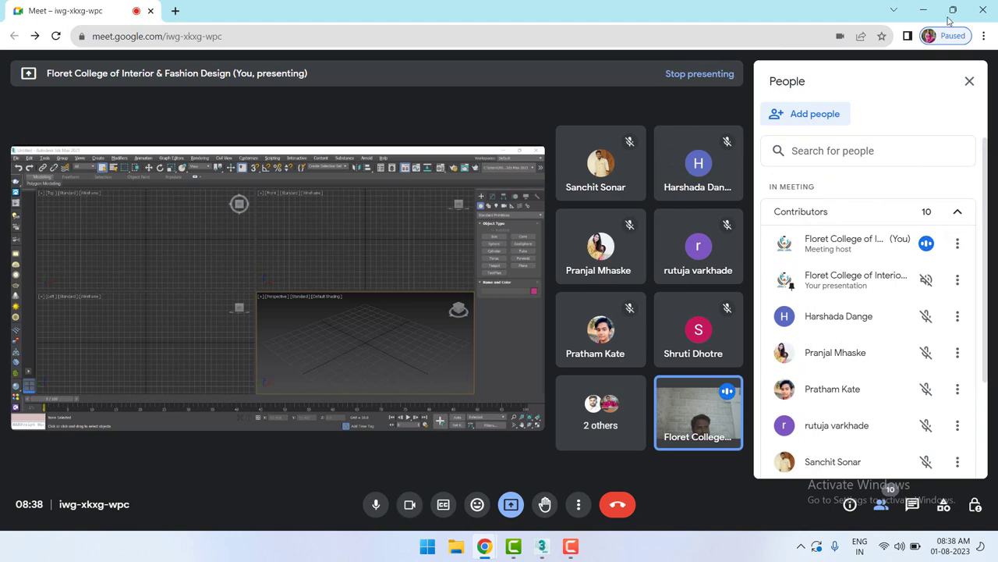
{"action": "left_click", "coordinate": [923, 8]}
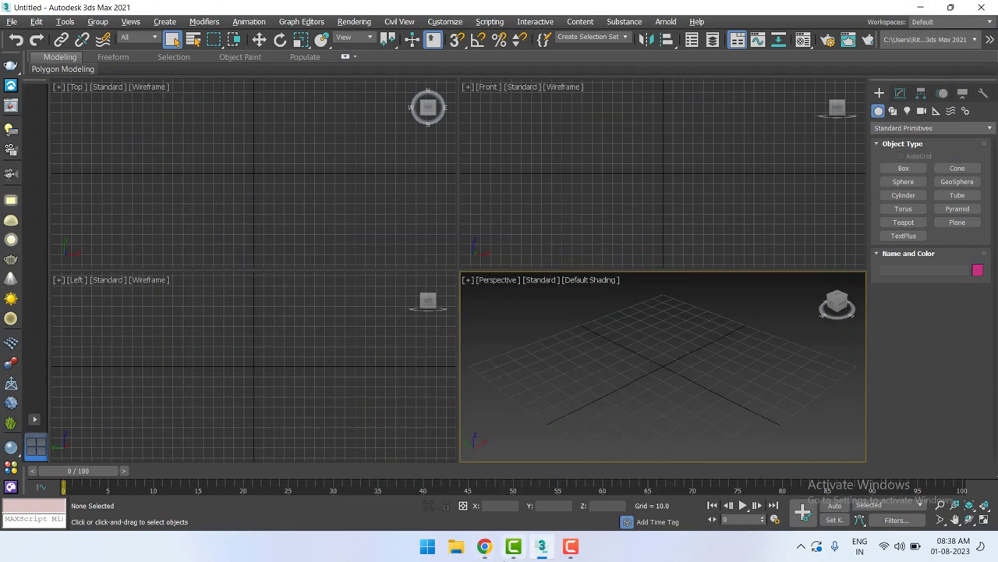
{"action": "mouse_move", "coordinate": [484, 546]}
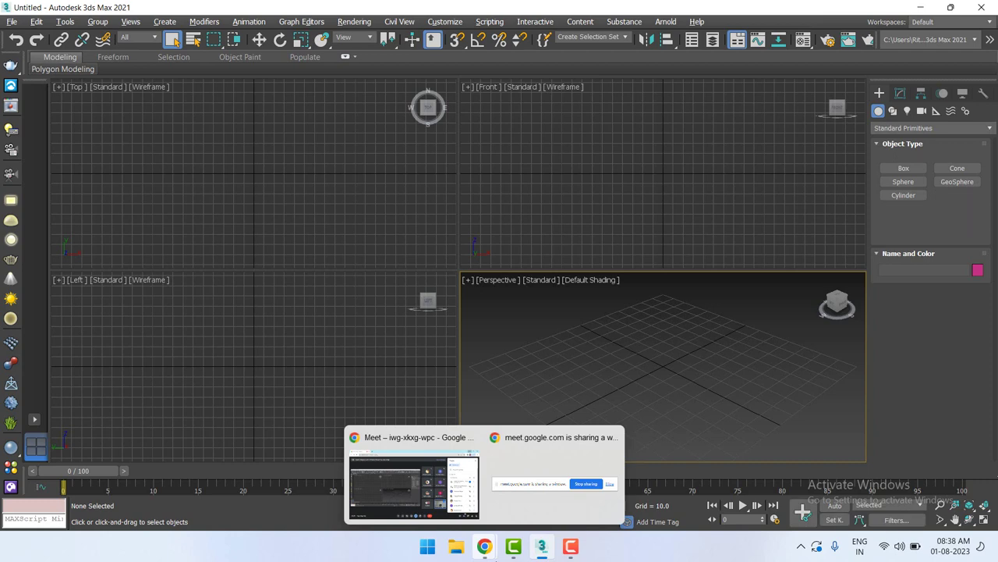
{"action": "left_click", "coordinate": [252, 407]}
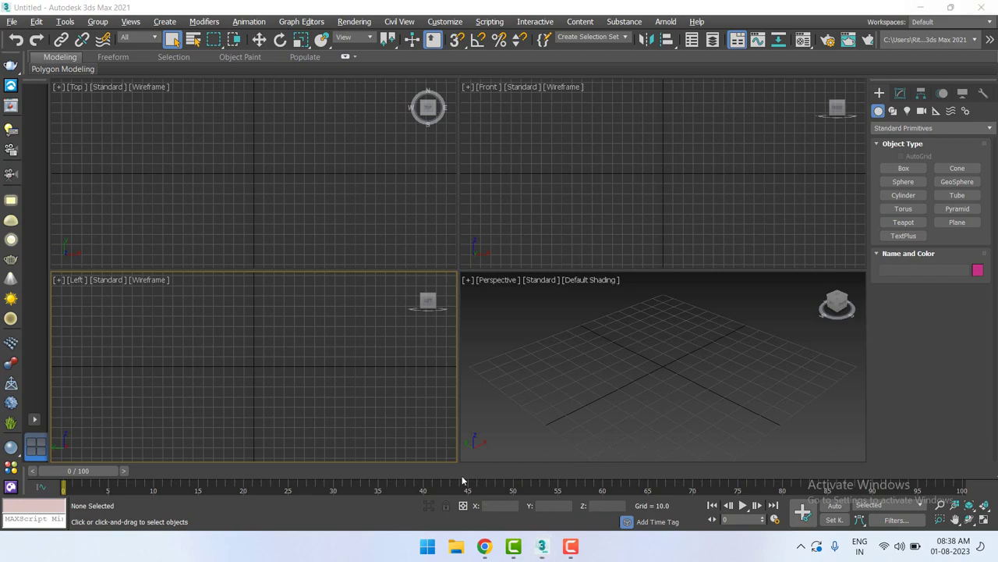
{"action": "key", "text": "super+d"}
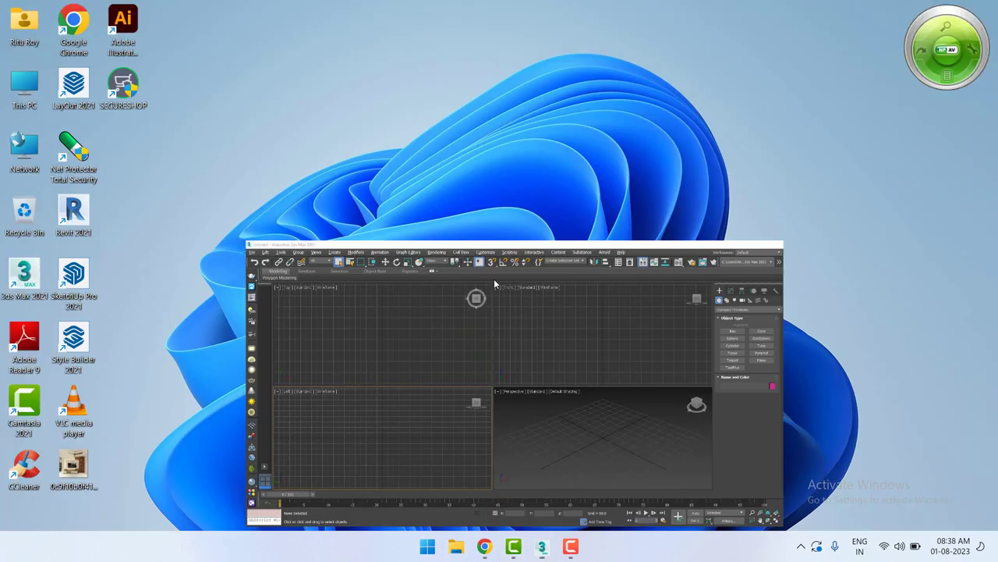
{"action": "right_click", "coordinate": [123, 556]}
{"action": "left_click", "coordinate": [100, 546]}
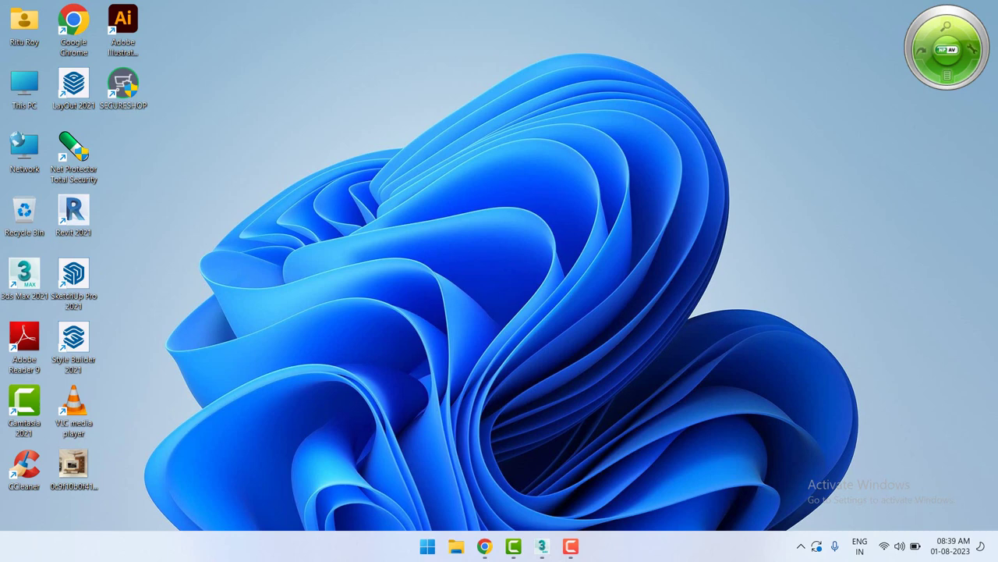
{"action": "left_click", "coordinate": [428, 546]}
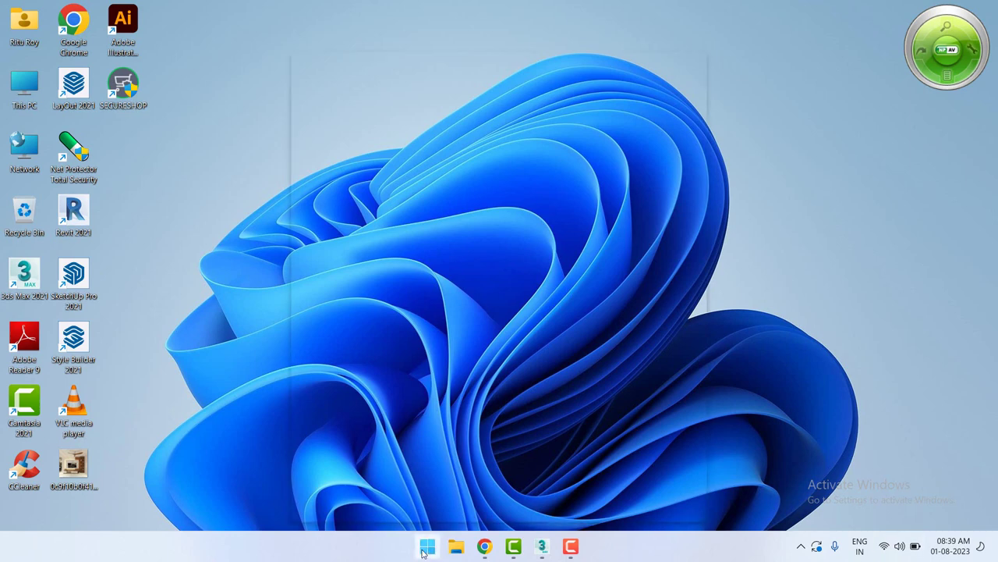
{"action": "left_click", "coordinate": [394, 84]}
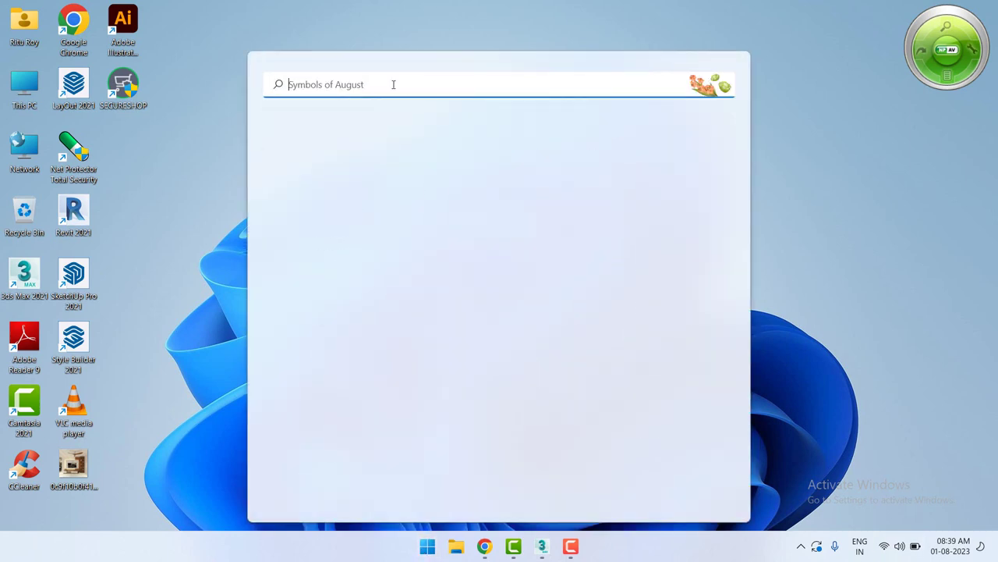
{"action": "type", "text": "3d"}
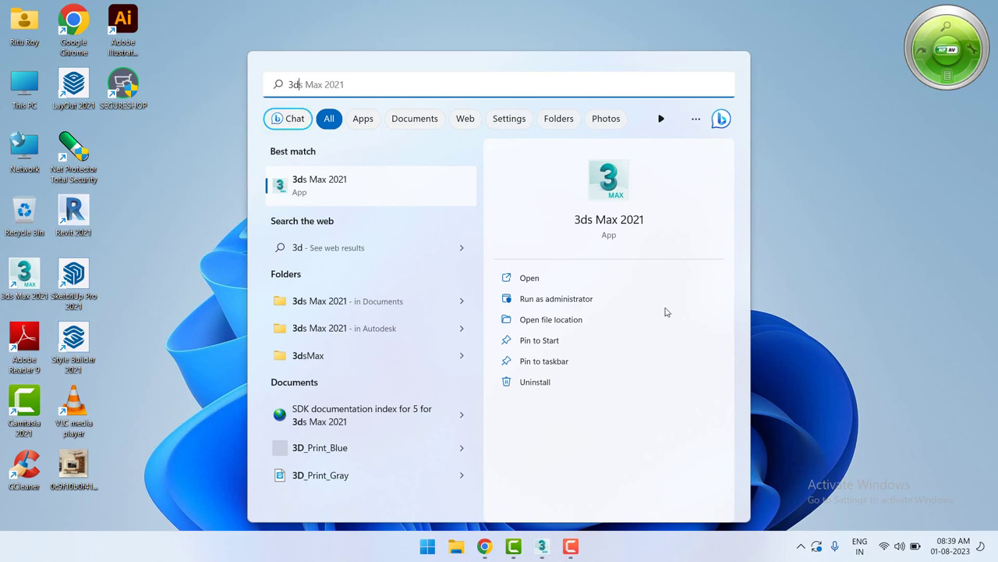
{"action": "left_click", "coordinate": [416, 2]}
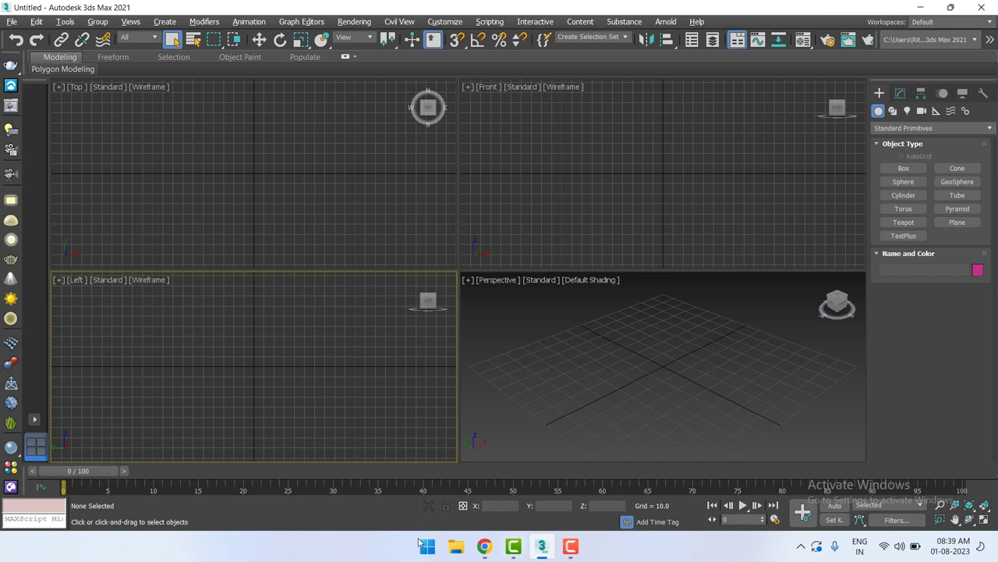
Activate the Front, Perspective and Top viewports in turn, ending with Front active
{"action": "mouse_move", "coordinate": [427, 302]}
{"action": "left_click", "coordinate": [667, 240]}
{"action": "left_click", "coordinate": [591, 417]}
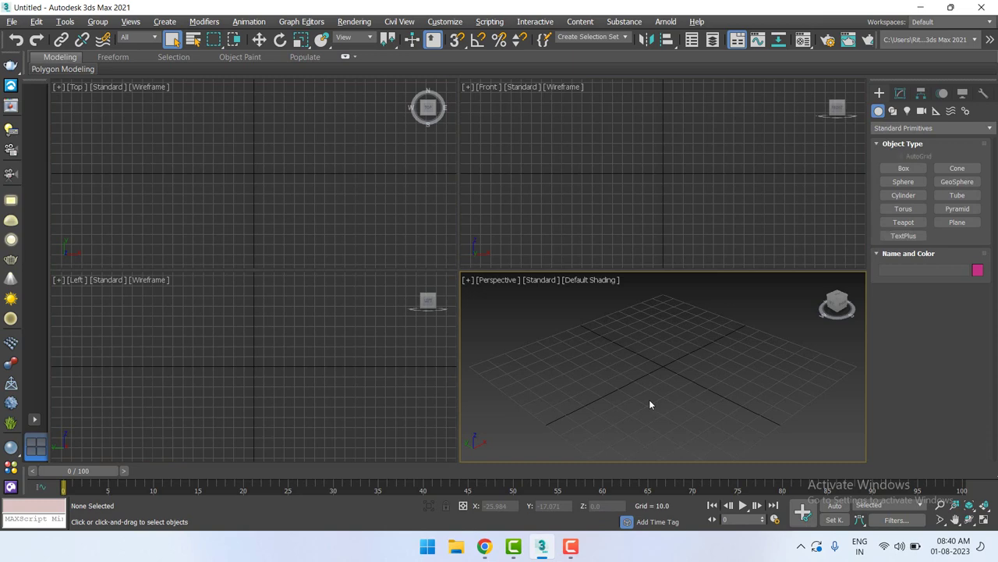
{"action": "left_click", "coordinate": [301, 208]}
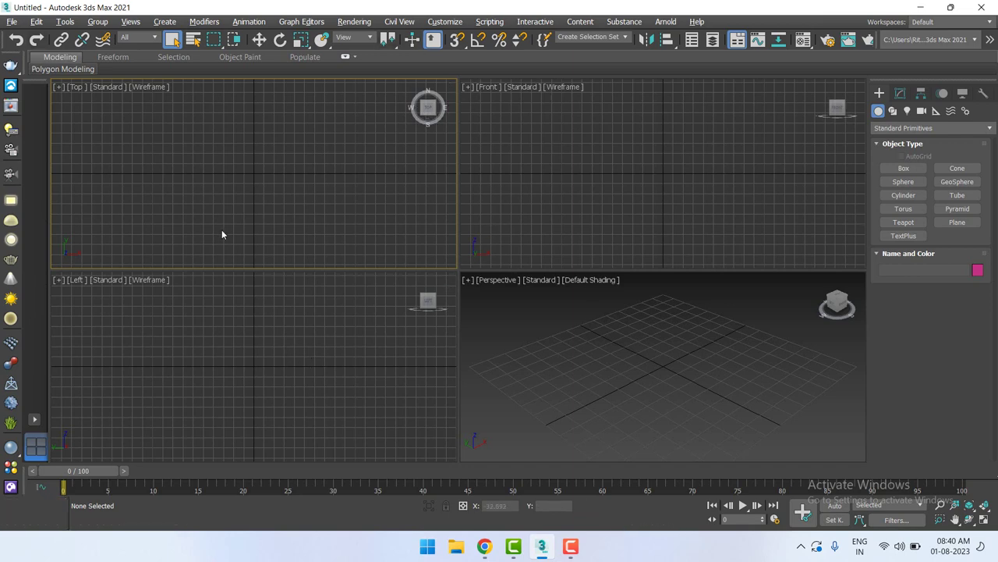
{"action": "left_click", "coordinate": [572, 546]}
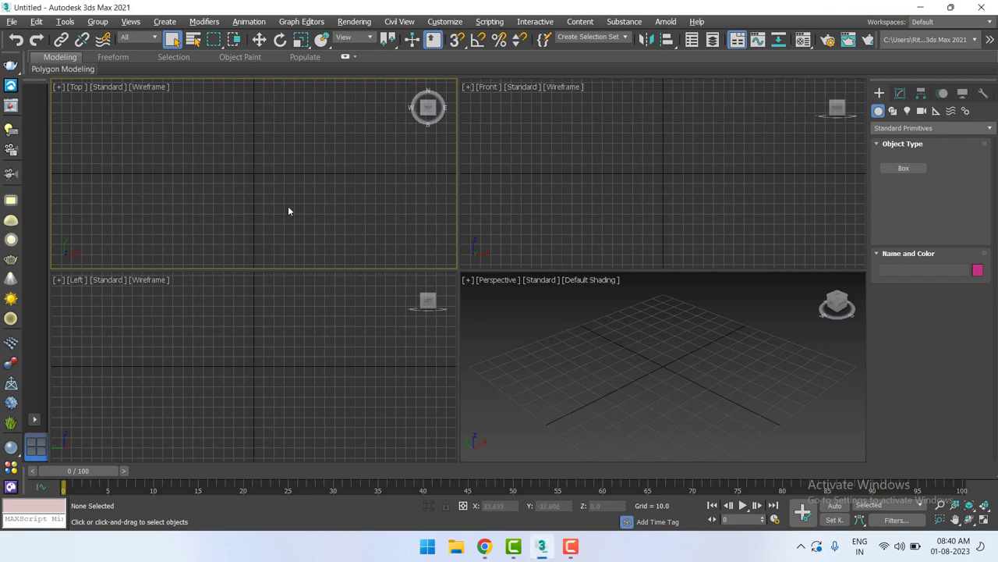
{"action": "left_click", "coordinate": [729, 175]}
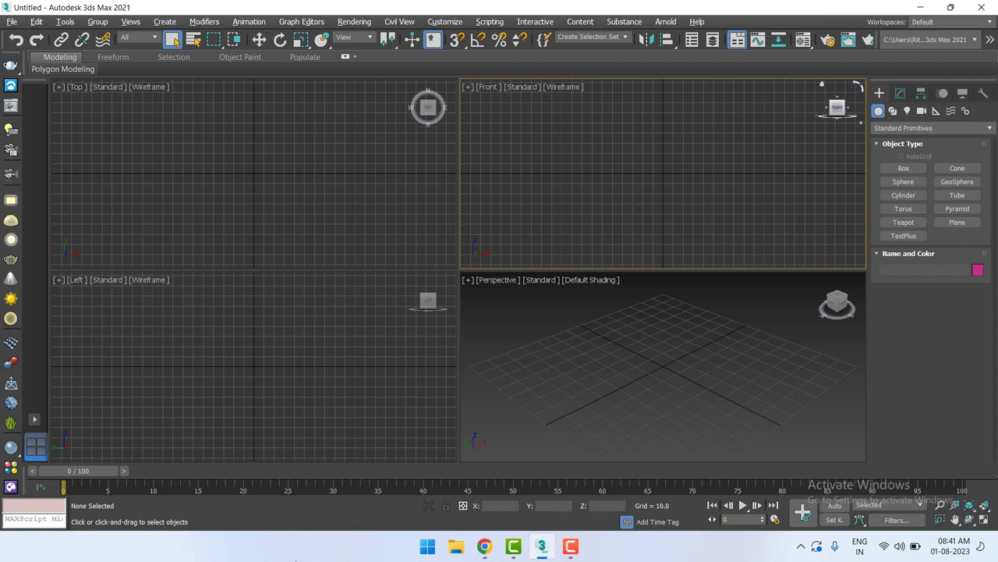
{"action": "left_click", "coordinate": [637, 411]}
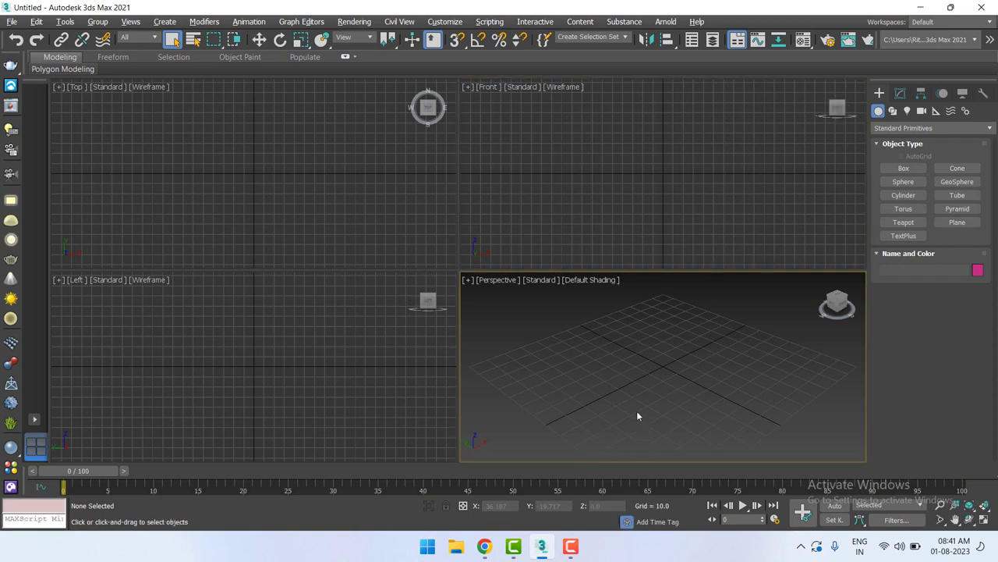
{"action": "left_click", "coordinate": [599, 208]}
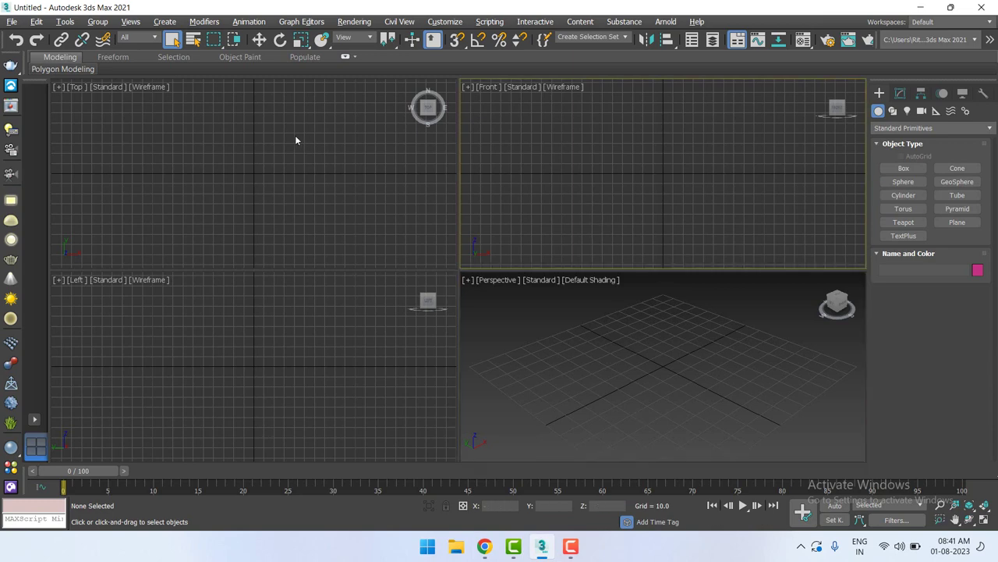
{"action": "left_click", "coordinate": [272, 144]}
{"action": "left_click", "coordinate": [599, 161]}
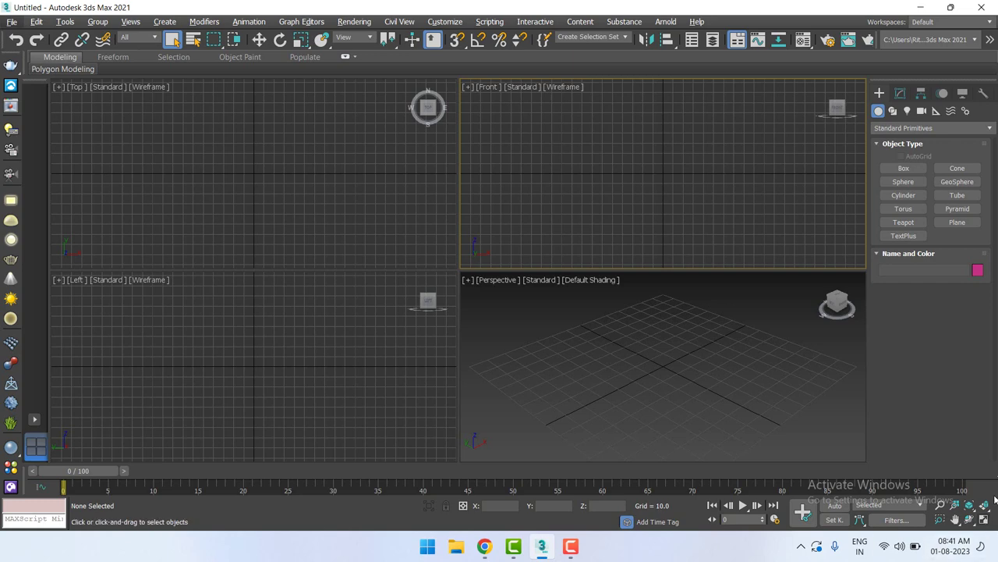
{"action": "mouse_move", "coordinate": [484, 546]}
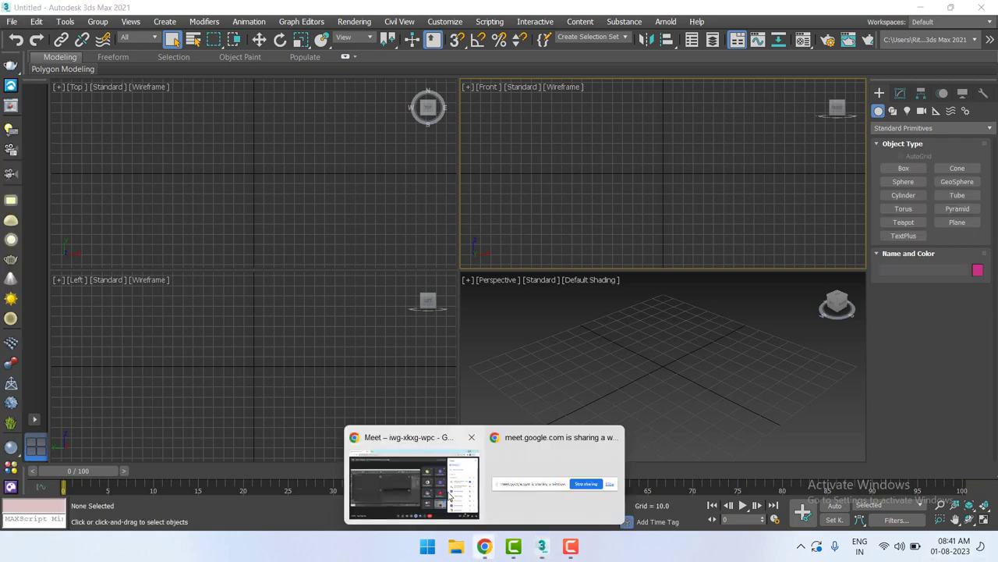
{"action": "left_click", "coordinate": [415, 495]}
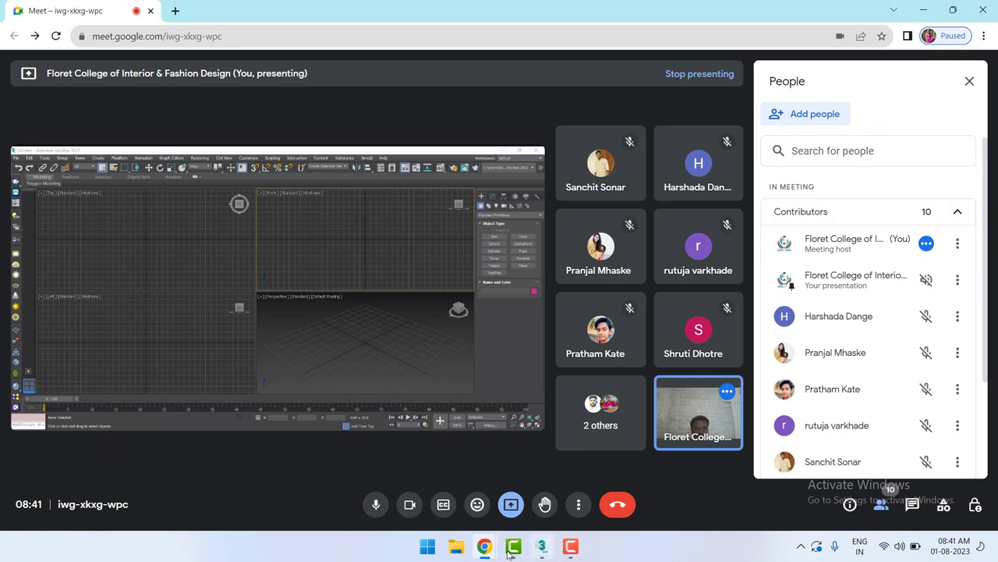
{"action": "left_click", "coordinate": [920, 8]}
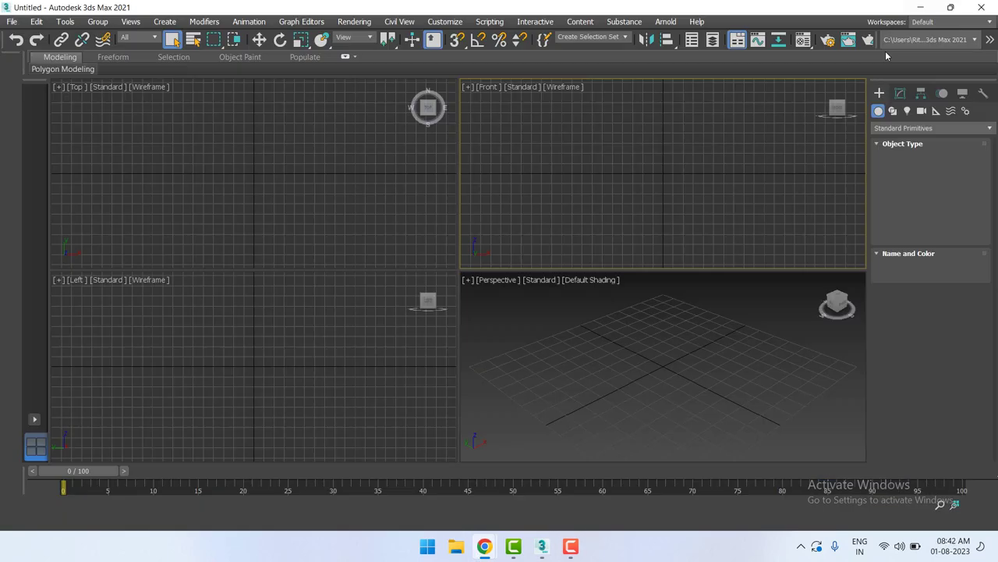
{"action": "left_click", "coordinate": [513, 347]}
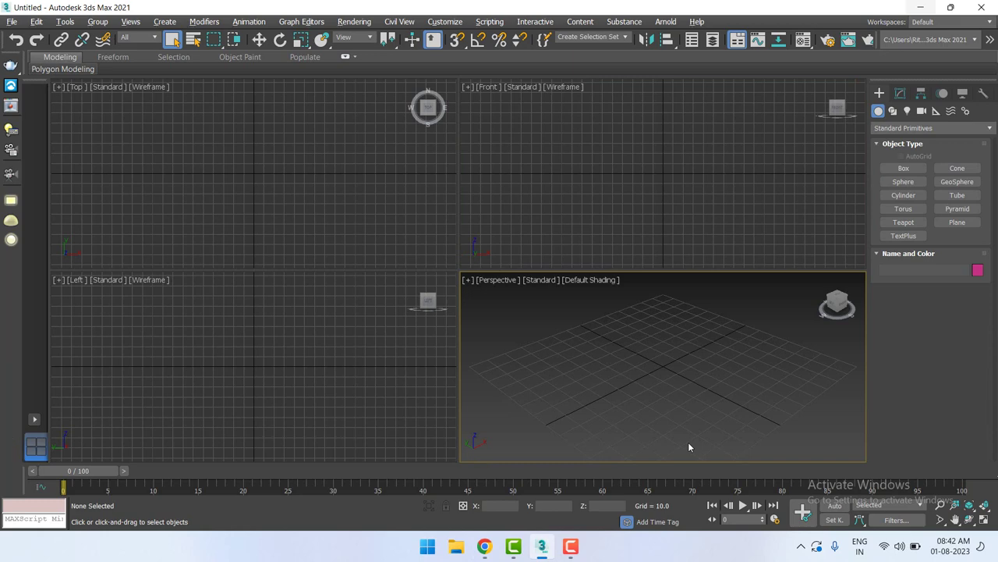
{"action": "key", "text": "alt+w"}
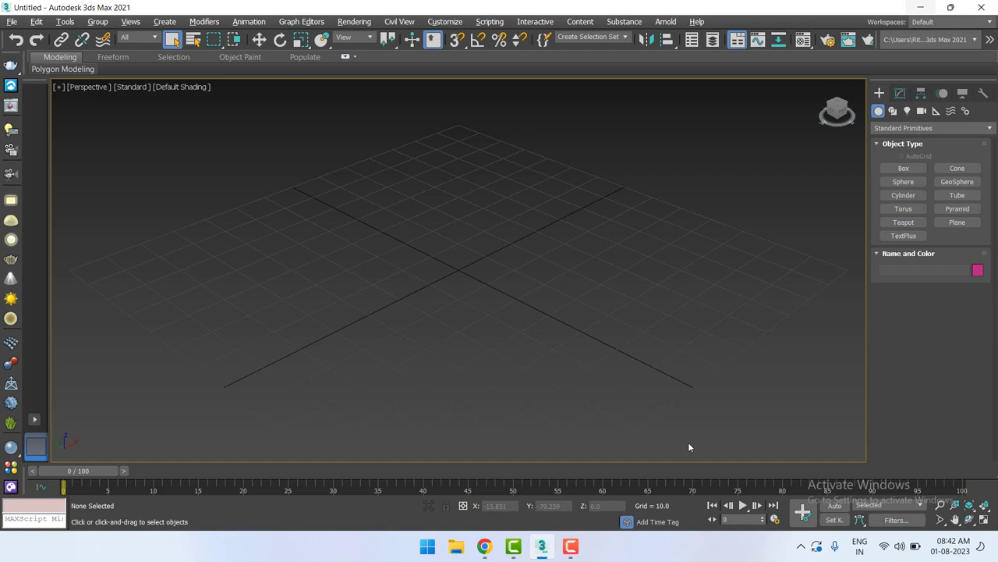
{"action": "key", "text": "alt+w"}
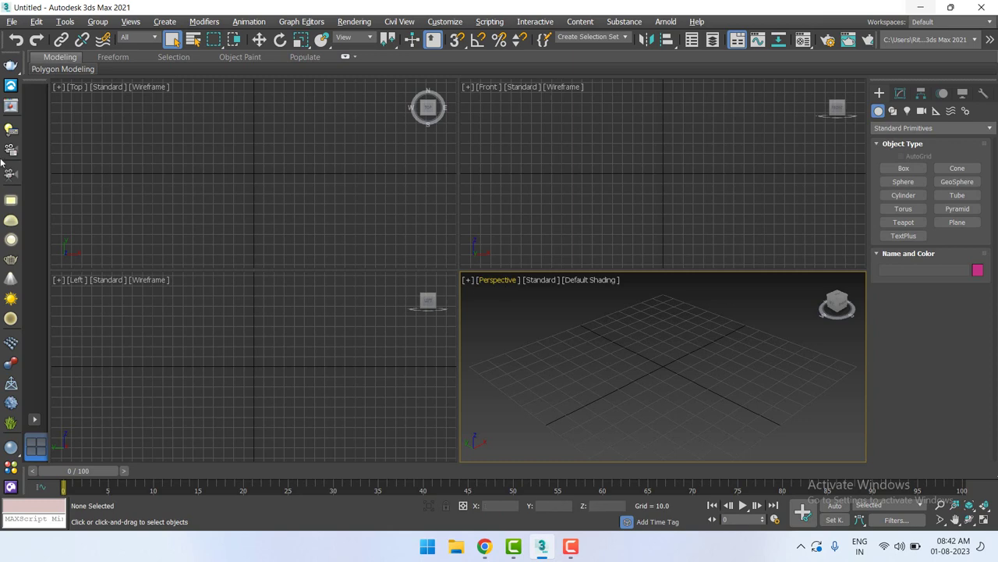
Activate the Top, Front, Left and Perspective viewports in turn, then open the Top view menu
{"action": "left_click", "coordinate": [166, 162]}
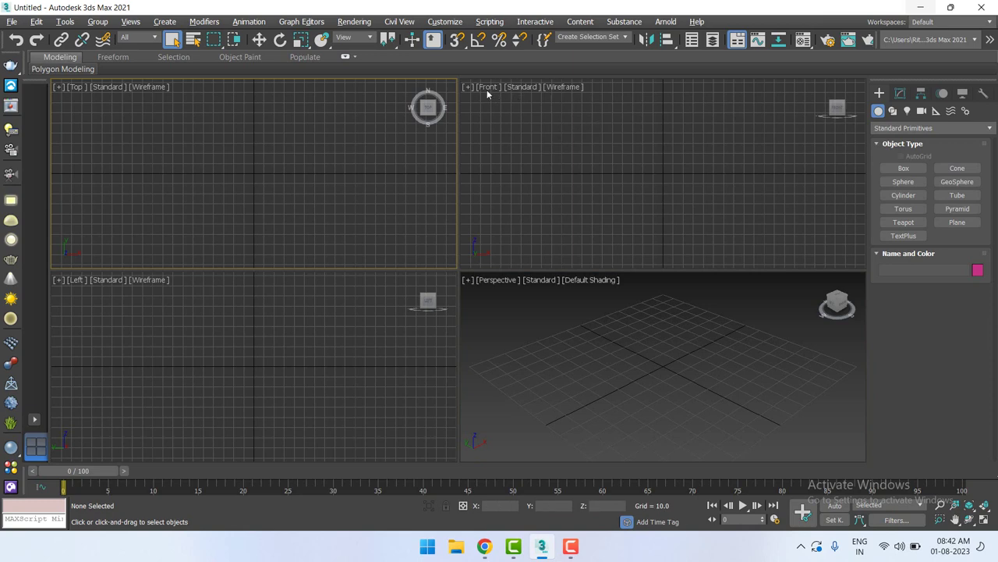
{"action": "left_click", "coordinate": [534, 165]}
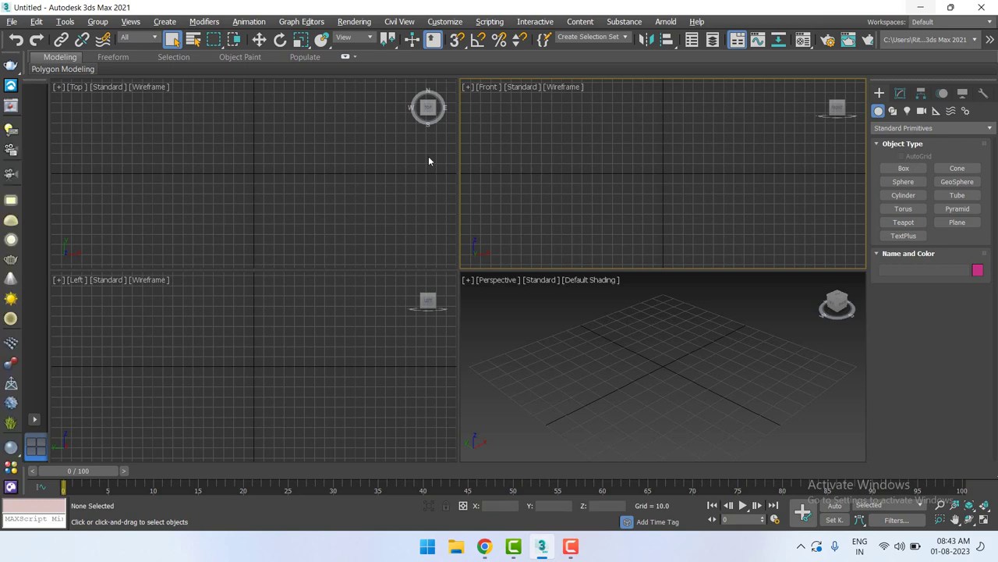
{"action": "left_click", "coordinate": [176, 154]}
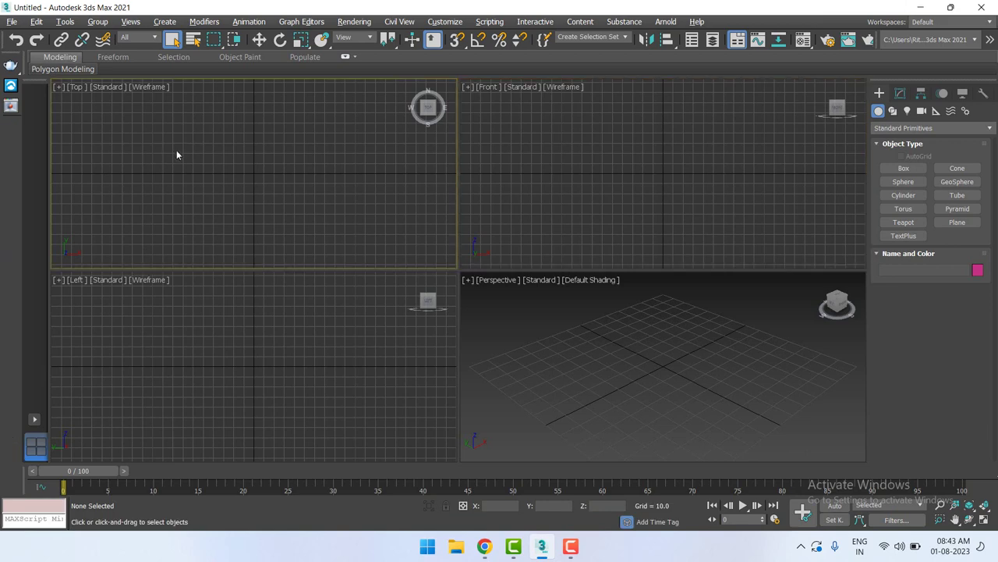
{"action": "left_click", "coordinate": [725, 191]}
{"action": "left_click", "coordinate": [297, 382]}
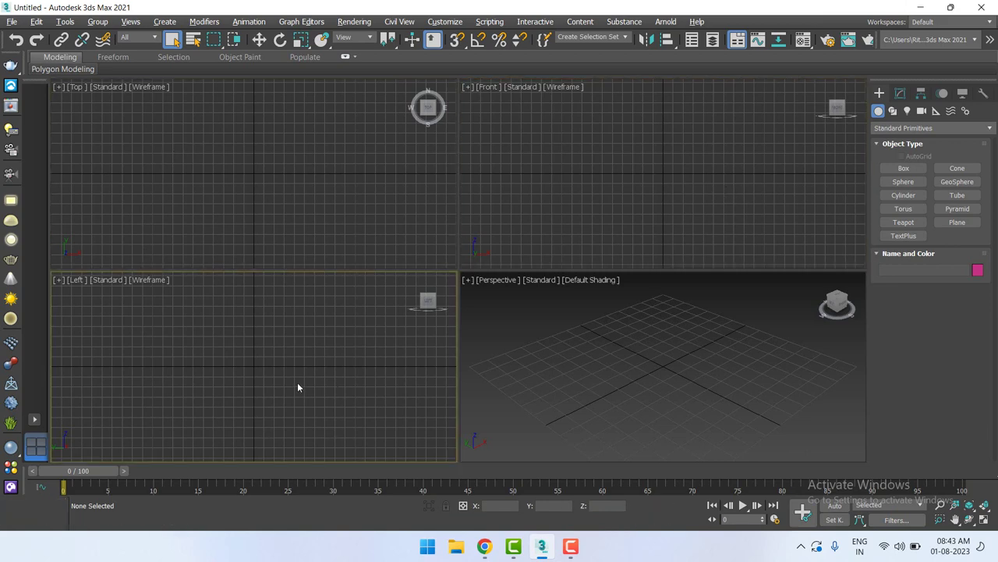
{"action": "left_click", "coordinate": [829, 426]}
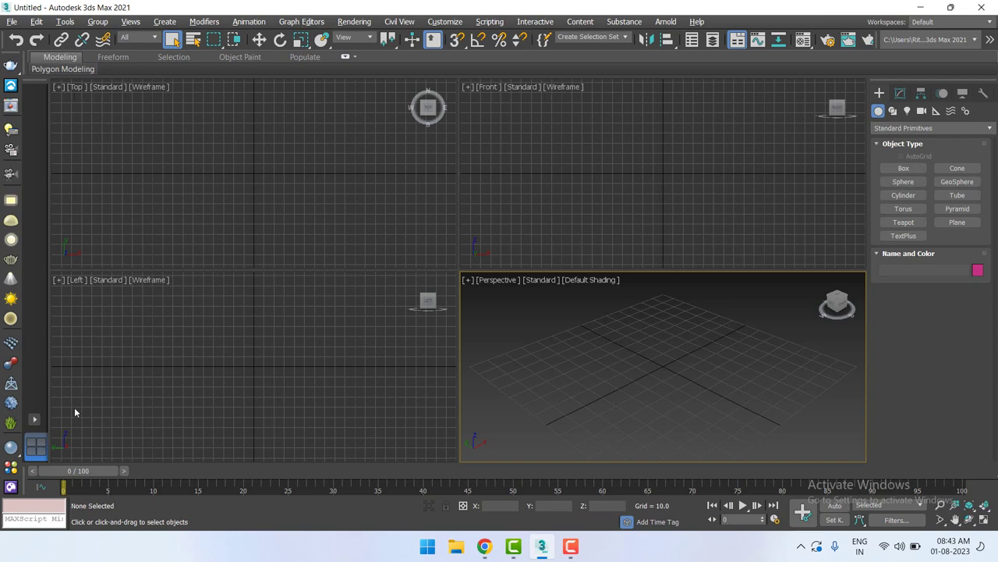
{"action": "left_click", "coordinate": [78, 92]}
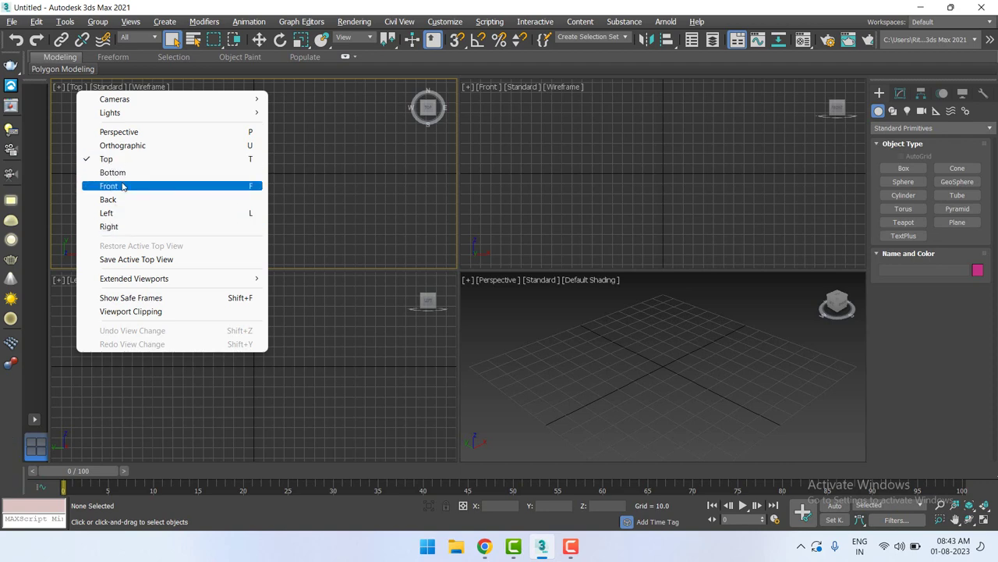
Dismiss the Top view menu unchanged and reactivate the Top, then Perspective viewports
{"action": "left_click", "coordinate": [637, 188]}
{"action": "left_click", "coordinate": [167, 341]}
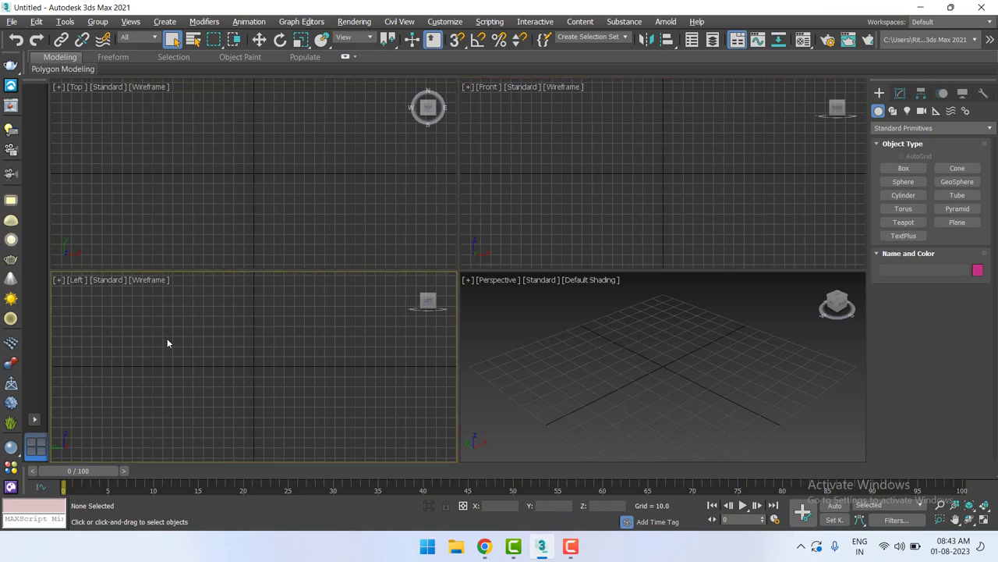
{"action": "left_click", "coordinate": [158, 173]}
{"action": "left_click", "coordinate": [558, 408]}
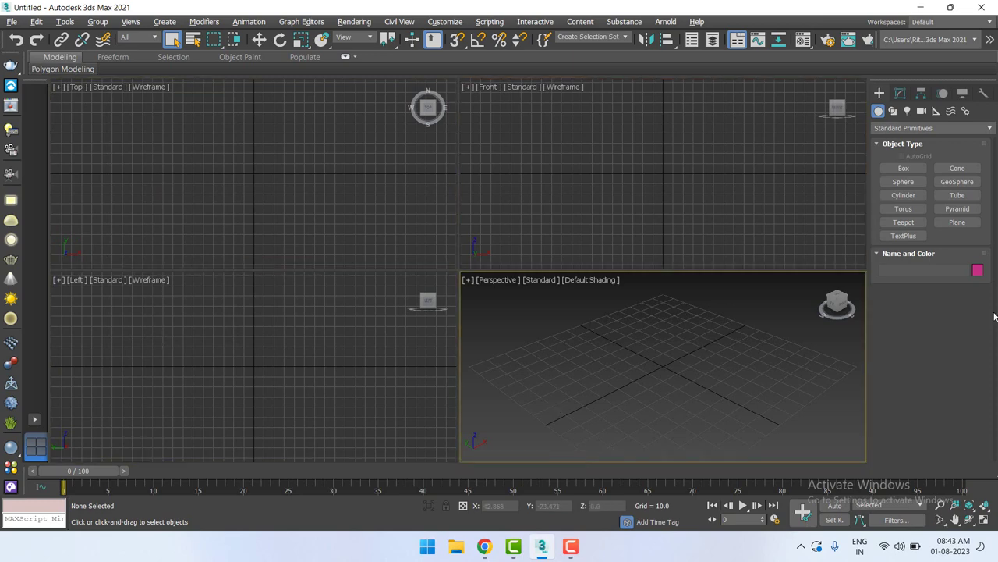
Draw a Standard Primitives teapot at the grid centre in Perspective, then deselect it
{"action": "left_click", "coordinate": [916, 223]}
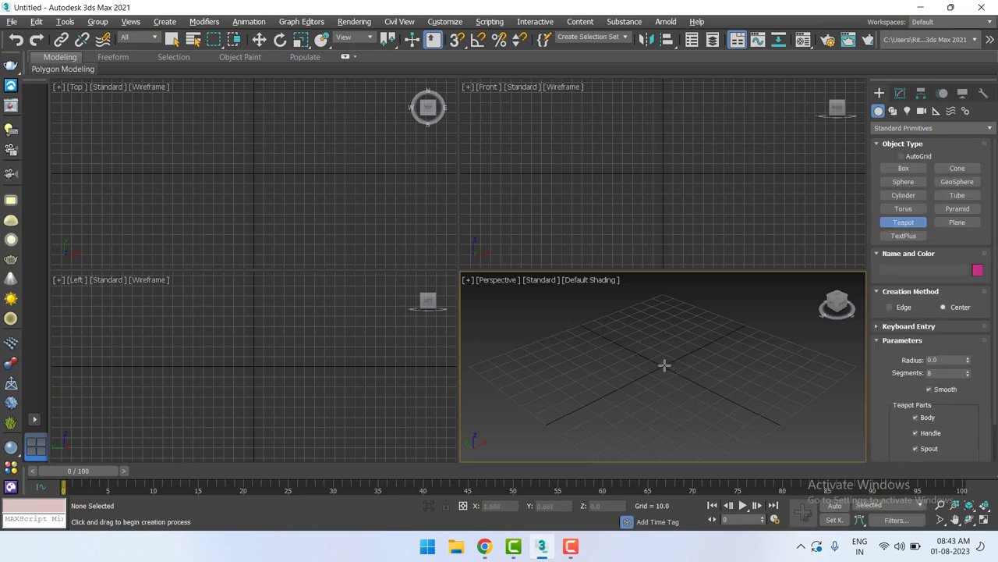
{"action": "left_click_drag", "start_coordinate": [664, 365], "coordinate": [689, 386]}
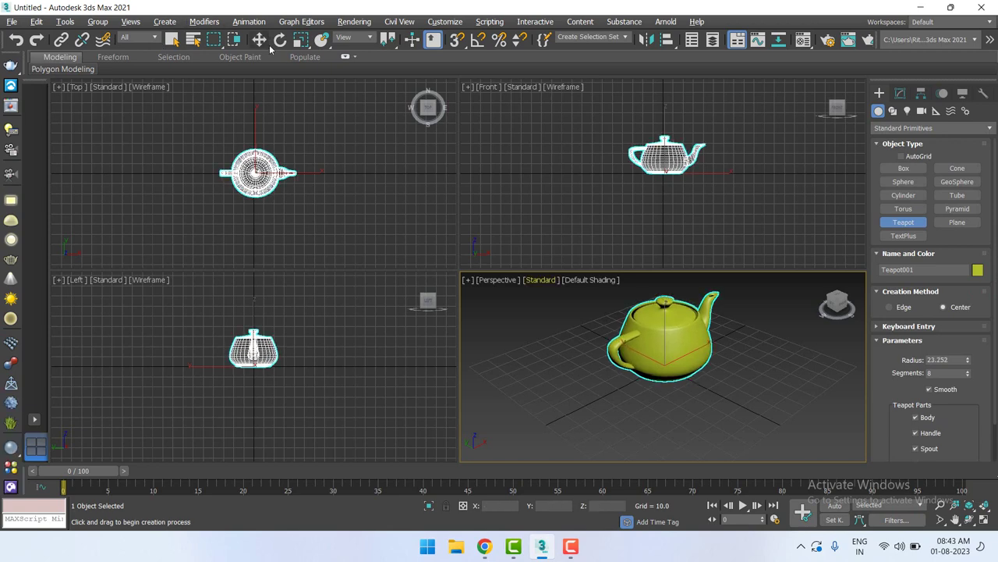
{"action": "left_click", "coordinate": [261, 40]}
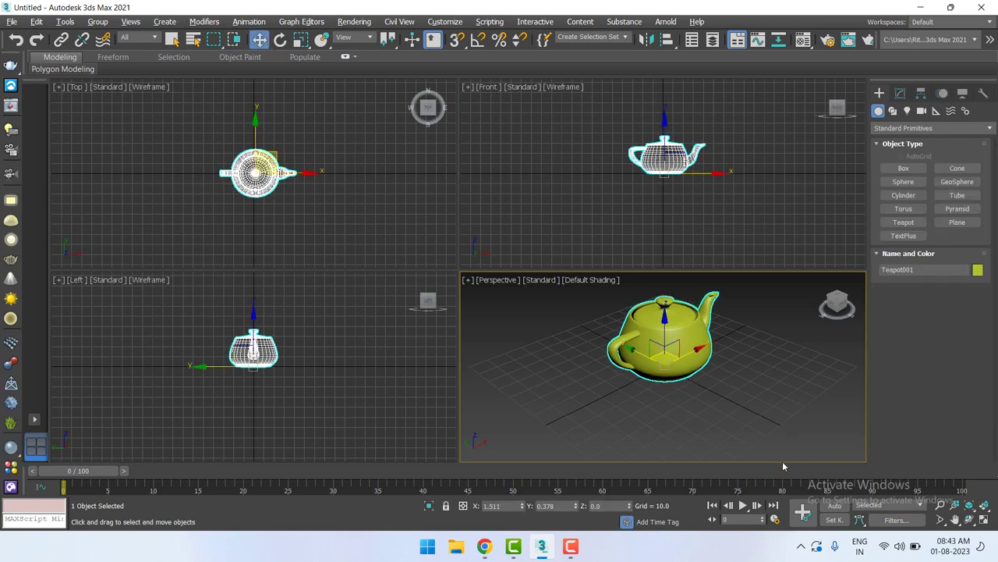
{"action": "middle_click_drag", "start_coordinate": [767, 423], "coordinate": [764, 441]}
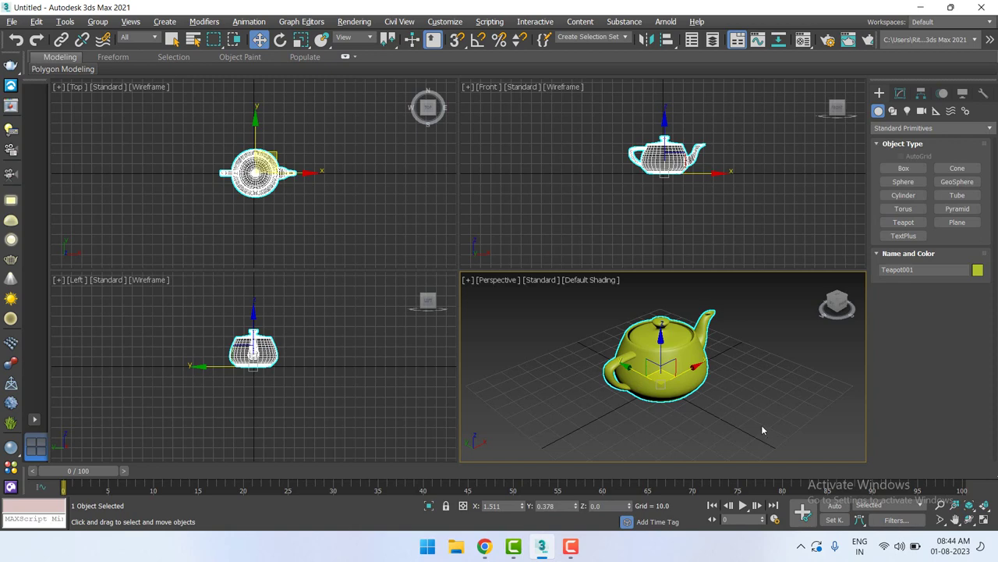
{"action": "left_click", "coordinate": [742, 419]}
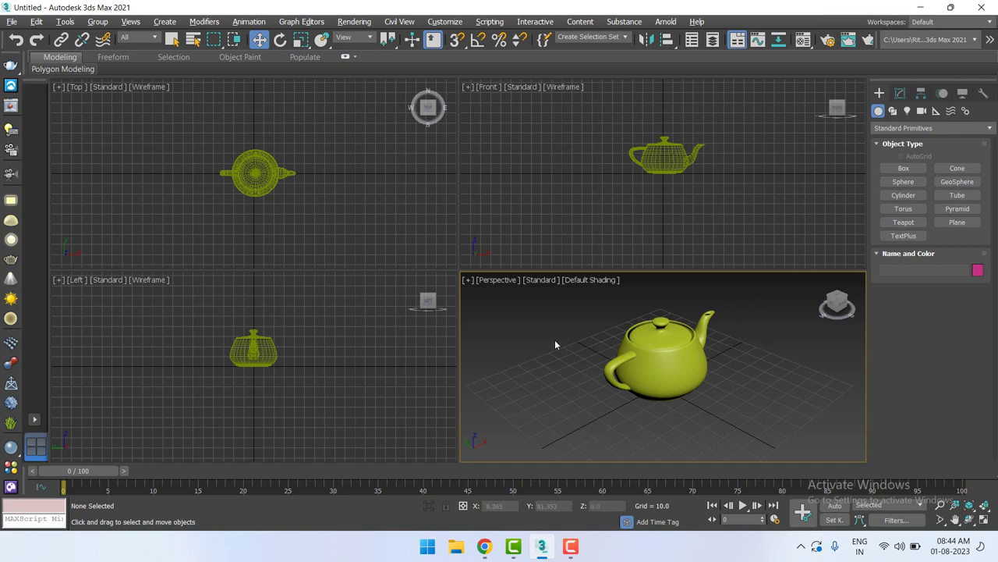
{"action": "left_click", "coordinate": [252, 125]}
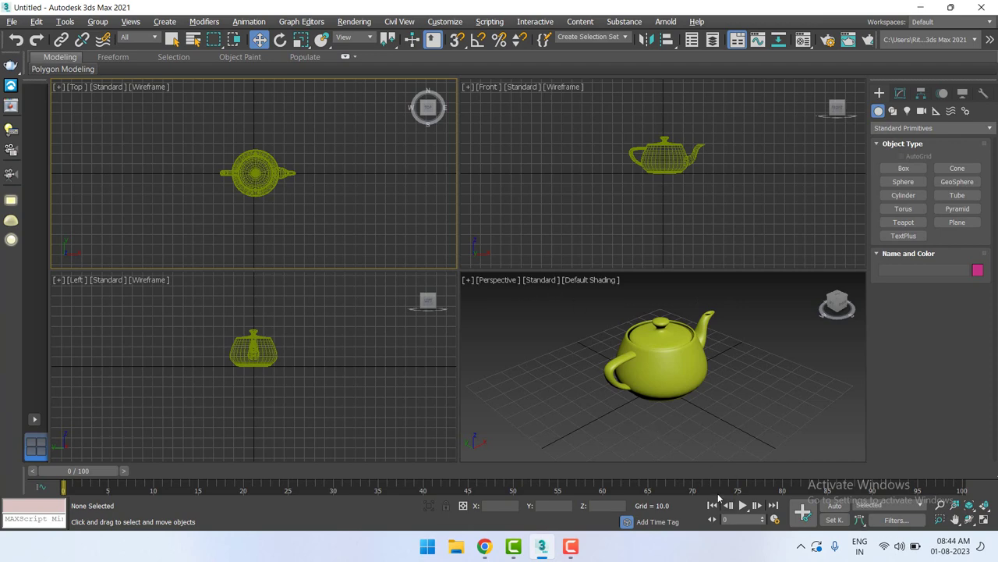
{"action": "left_click", "coordinate": [62, 69]}
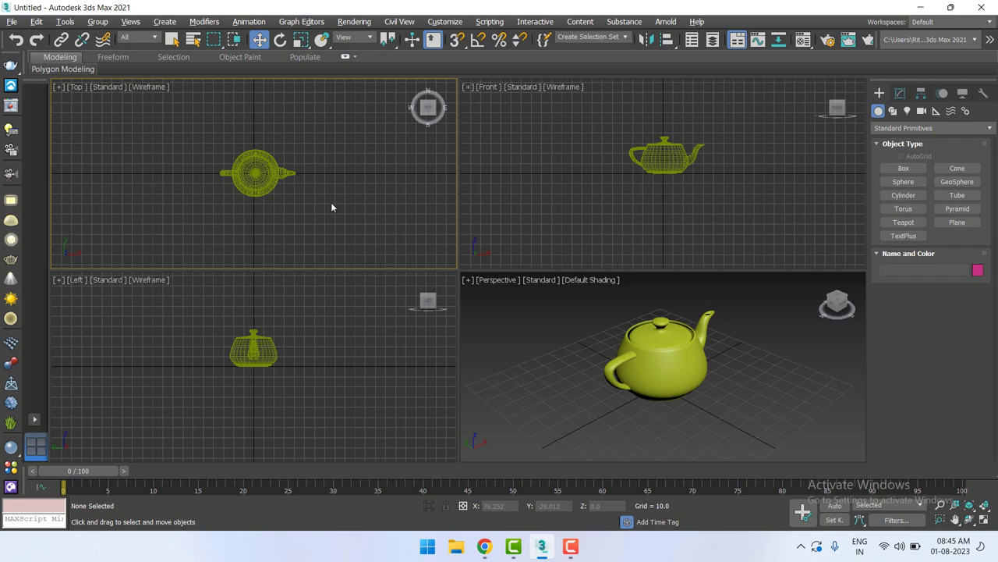
{"action": "left_click", "coordinate": [636, 192]}
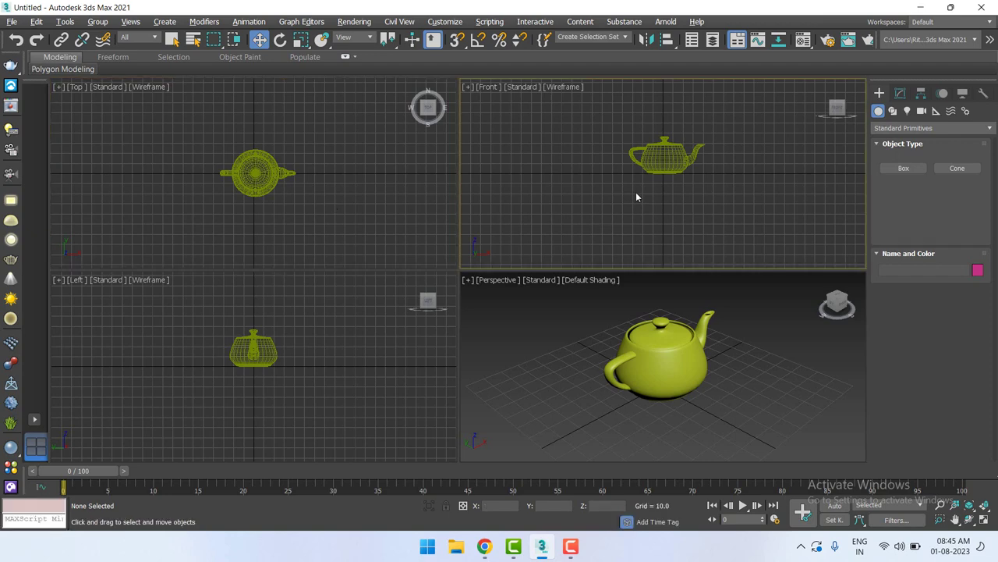
{"action": "left_click", "coordinate": [254, 113]}
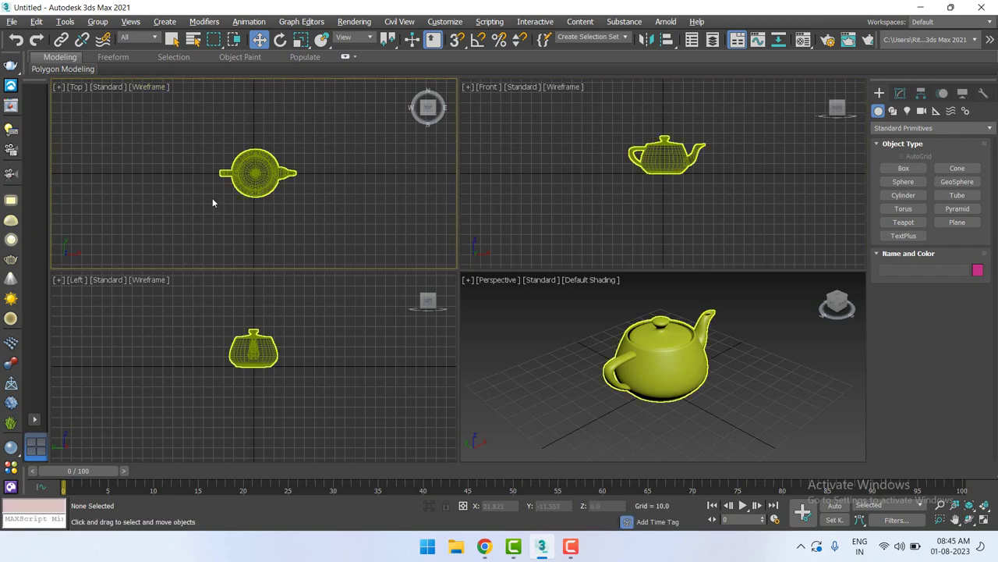
Switch the Top, Front and Left viewports from Wireframe to Default Shading
{"action": "left_click", "coordinate": [150, 88]}
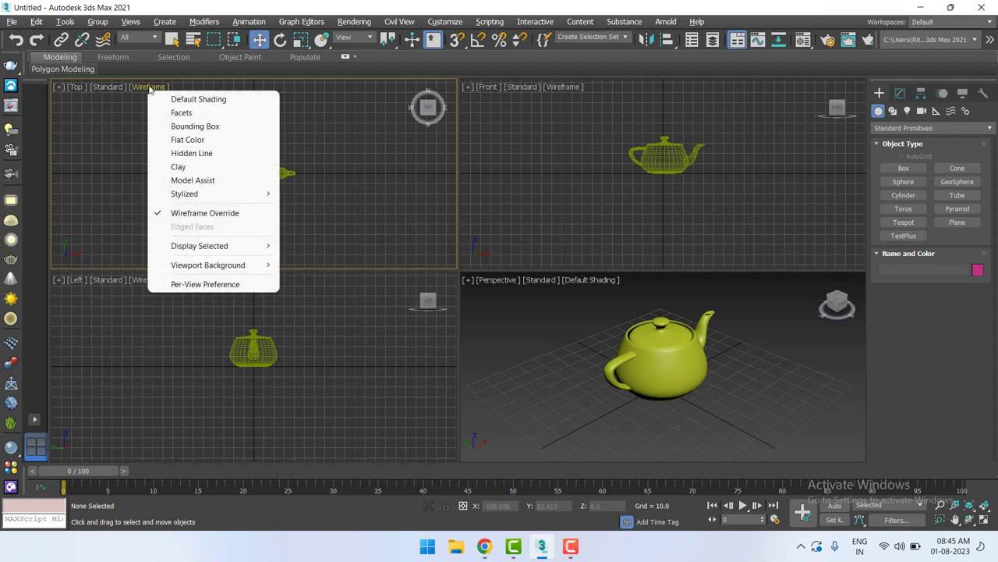
{"action": "left_click", "coordinate": [186, 101]}
{"action": "left_click", "coordinate": [569, 92]}
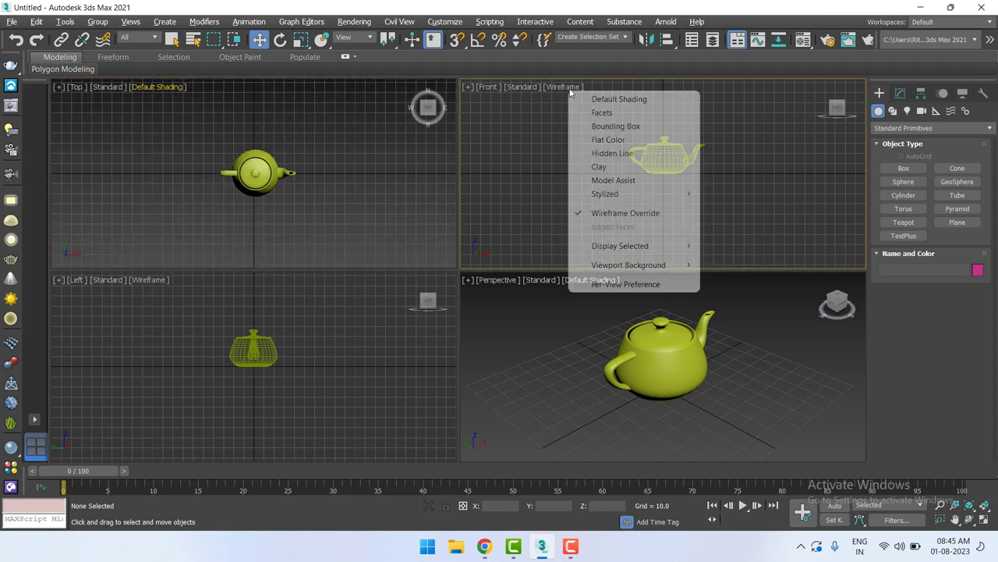
{"action": "left_click", "coordinate": [612, 99]}
{"action": "left_click", "coordinate": [150, 280]}
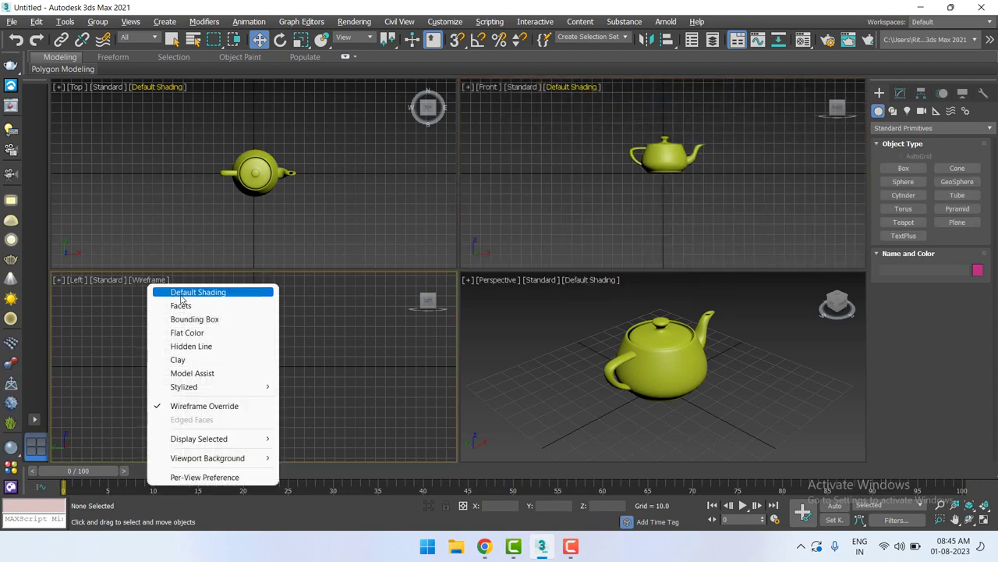
{"action": "left_click", "coordinate": [187, 292]}
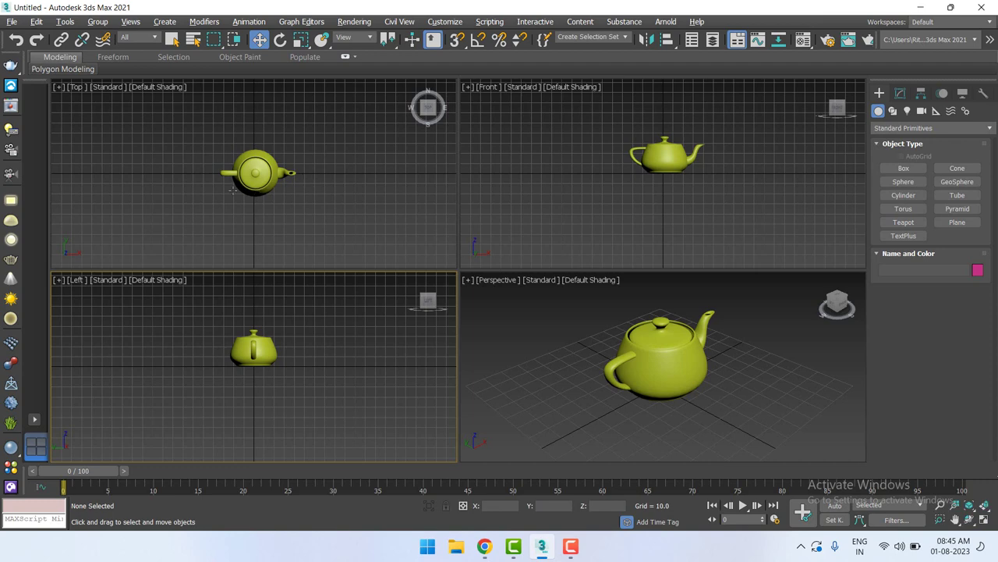
{"action": "left_click", "coordinate": [178, 224]}
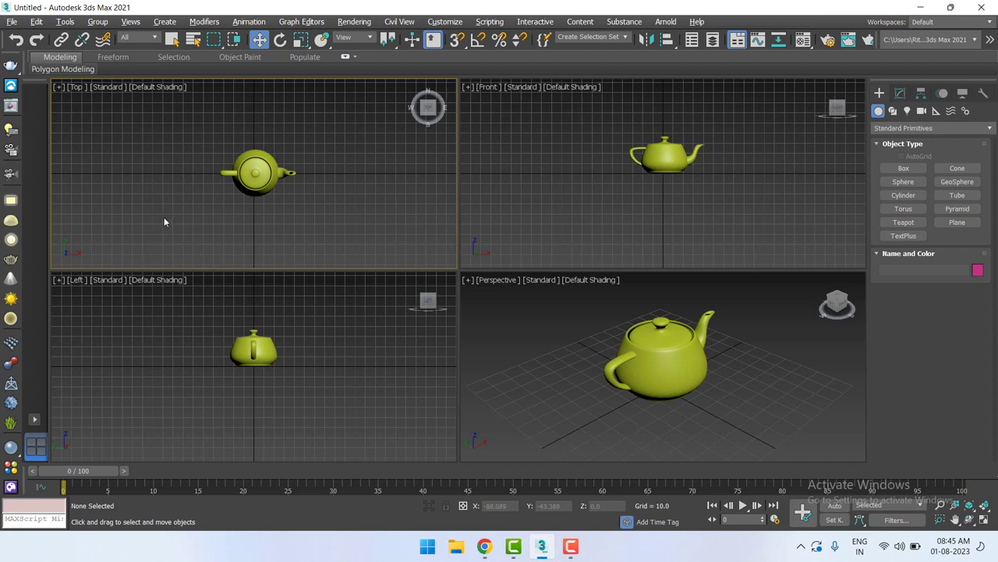
Zoom the Top viewport in close on the teapot's body
{"action": "scroll", "coordinate": [284, 195], "scroll_direction": "up", "scroll_amount": 5}
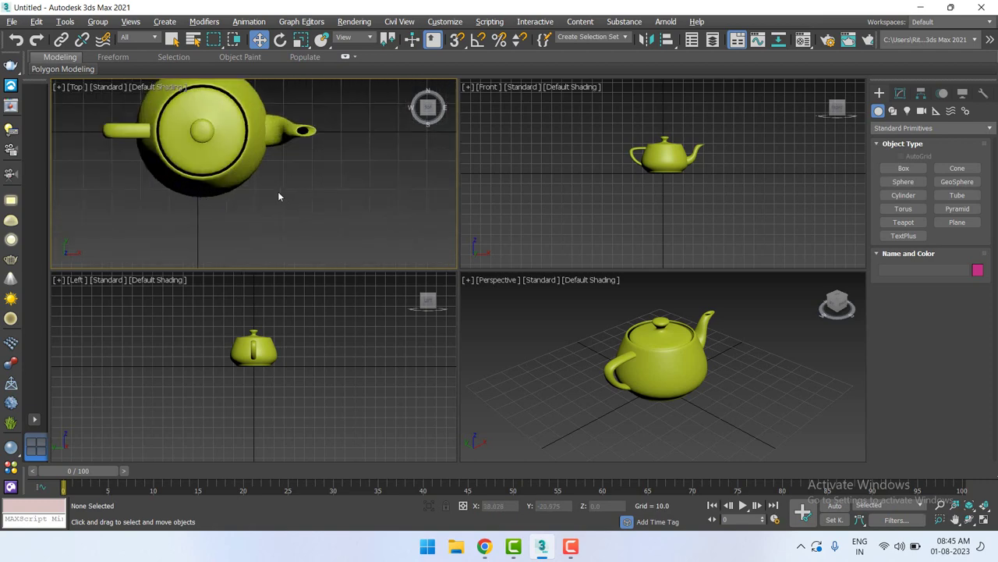
{"action": "scroll", "coordinate": [279, 197], "scroll_direction": "down", "scroll_amount": 3}
{"action": "scroll", "coordinate": [279, 197], "scroll_direction": "up", "scroll_amount": 4}
{"action": "scroll", "coordinate": [279, 197], "scroll_direction": "down", "scroll_amount": 5}
{"action": "scroll", "coordinate": [279, 196], "scroll_direction": "up", "scroll_amount": 2}
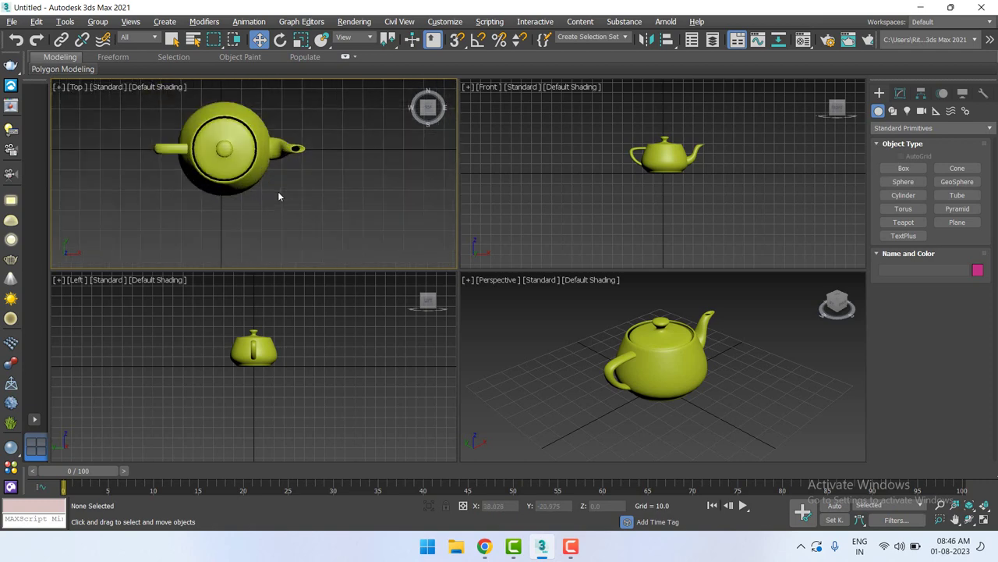
{"action": "scroll", "coordinate": [278, 197], "scroll_direction": "up", "scroll_amount": 5}
{"action": "scroll", "coordinate": [278, 197], "scroll_direction": "up", "scroll_amount": 3}
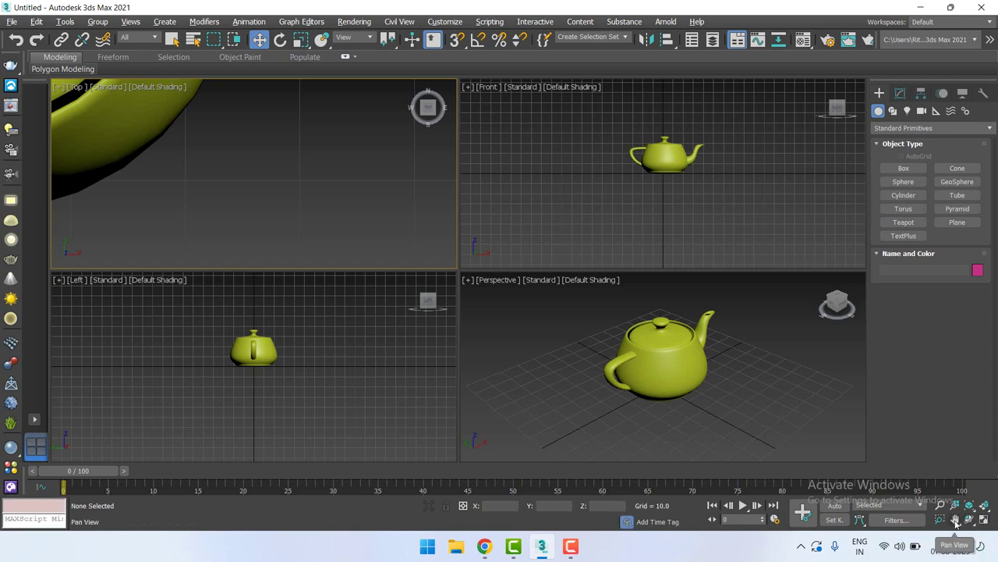
Pan the Top view across the teapot, then zoom out until the whole teapot shows
{"action": "left_click", "coordinate": [956, 521]}
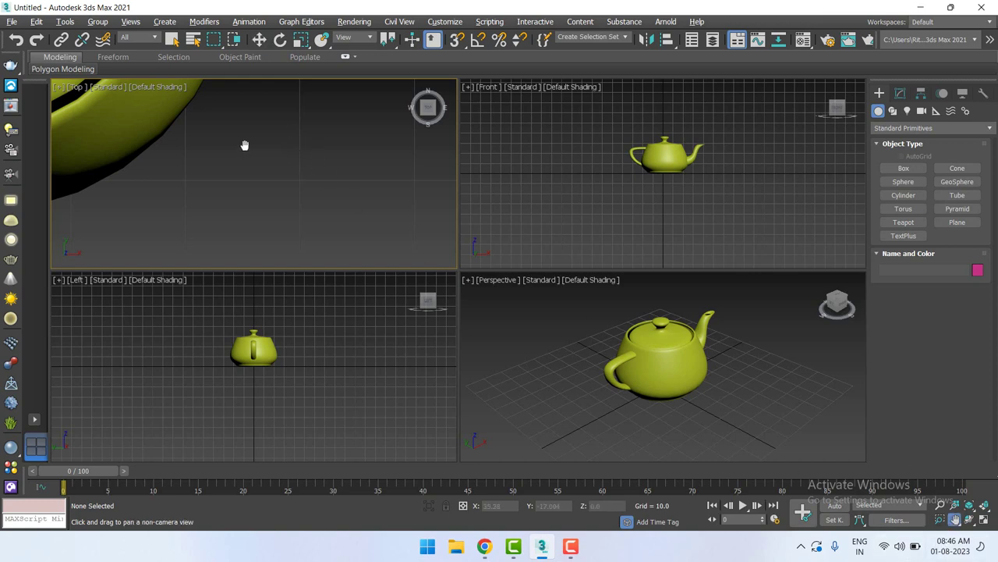
{"action": "mouse_move", "coordinate": [243, 145]}
{"action": "left_mouse_down"}
{"action": "mouse_move", "coordinate": [317, 163]}
{"action": "mouse_move", "coordinate": [334, 178]}
{"action": "left_mouse_up"}
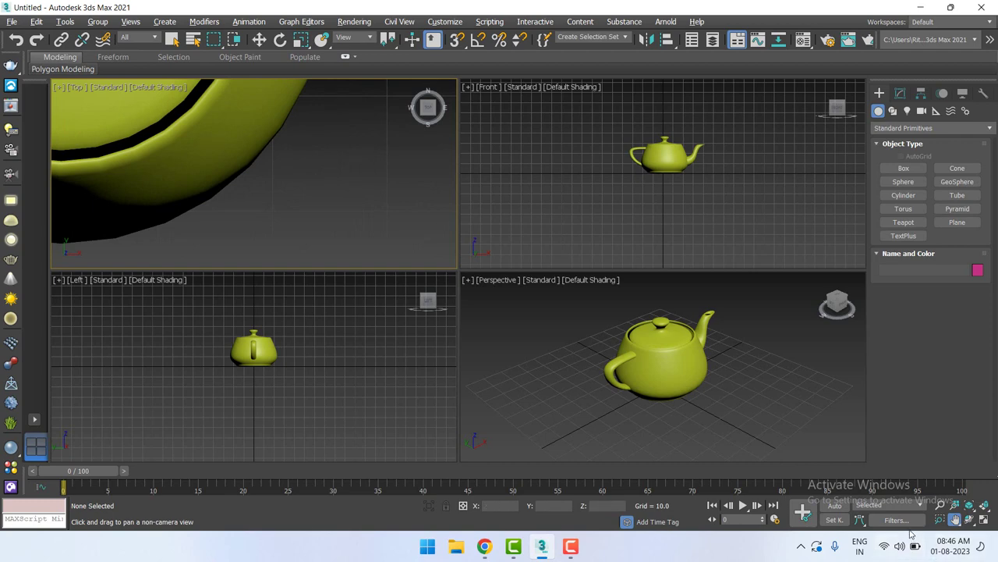
{"action": "left_click", "coordinate": [943, 506]}
{"action": "left_click_drag", "start_coordinate": [252, 138], "coordinate": [368, 217]}
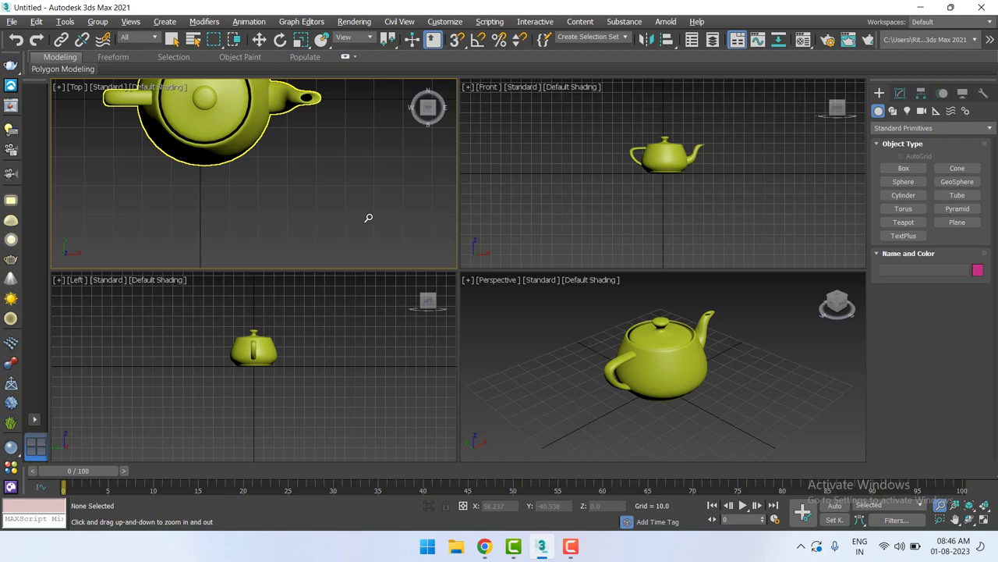
{"action": "mouse_move", "coordinate": [368, 218]}
{"action": "left_mouse_down"}
{"action": "mouse_move", "coordinate": [266, 174]}
{"action": "mouse_move", "coordinate": [232, 111]}
{"action": "mouse_move", "coordinate": [276, 156]}
{"action": "mouse_move", "coordinate": [257, 127]}
{"action": "mouse_move", "coordinate": [279, 147]}
{"action": "left_mouse_up"}
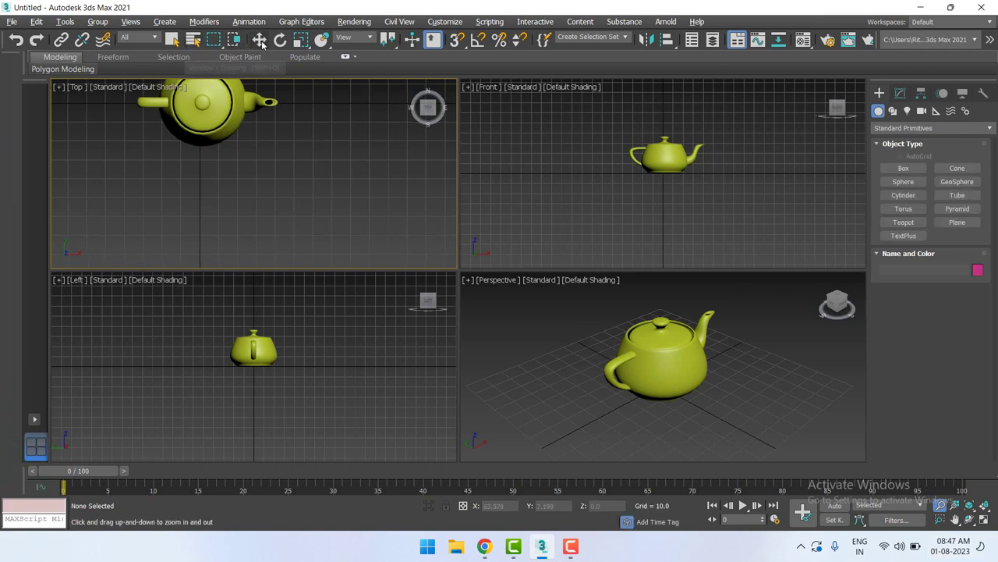
Switch to Select and Move, then zoom and pan the Top view to centre the teapot
{"action": "left_click", "coordinate": [259, 39]}
{"action": "scroll", "coordinate": [255, 195], "scroll_direction": "down", "scroll_amount": 1}
{"action": "scroll", "coordinate": [279, 216], "scroll_direction": "up", "scroll_amount": 1}
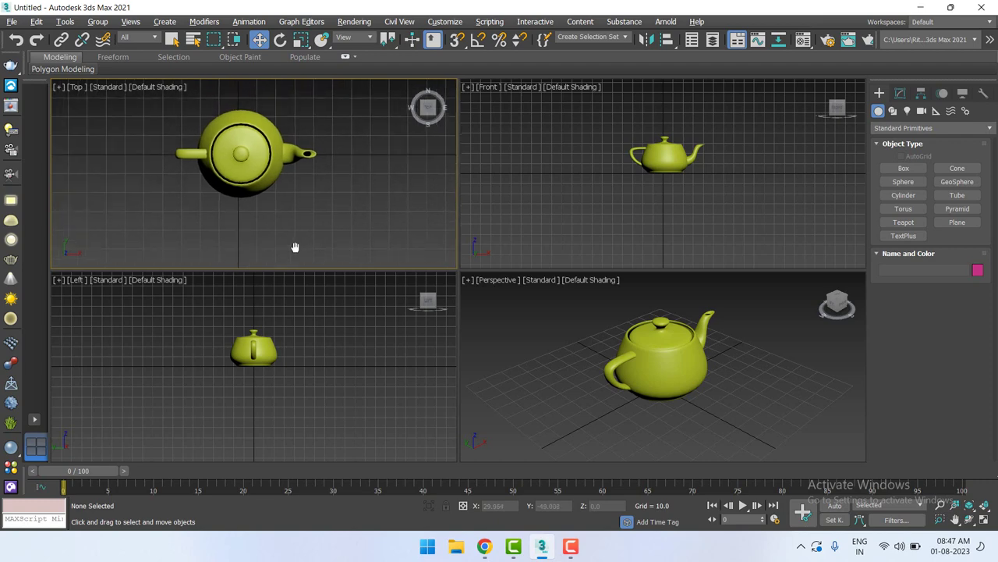
{"action": "scroll", "coordinate": [292, 247], "scroll_direction": "up", "scroll_amount": 3}
{"action": "middle_click_drag", "start_coordinate": [282, 213], "coordinate": [346, 261]}
{"action": "scroll", "coordinate": [267, 200], "scroll_direction": "down", "scroll_amount": 1}
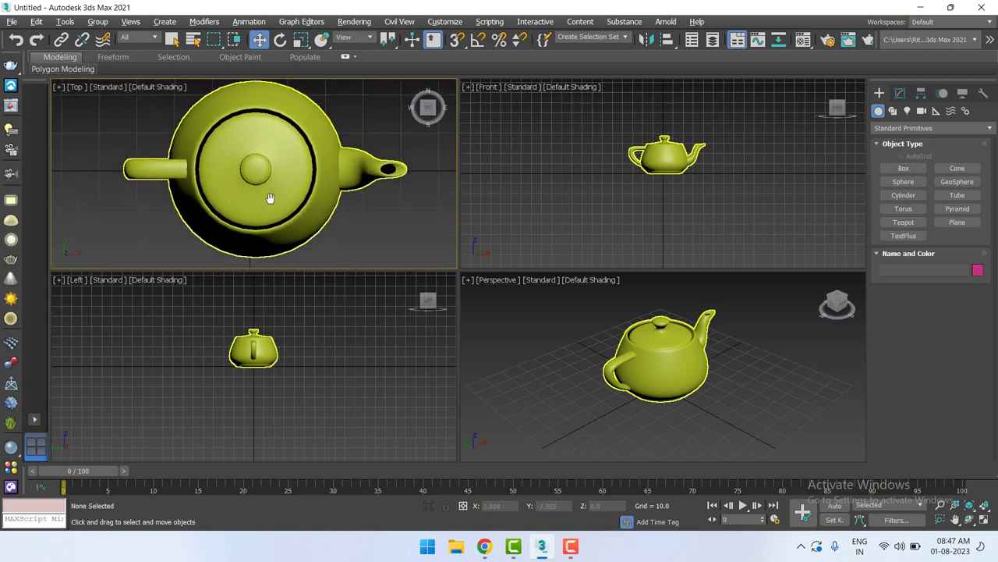
Zoom and pan the Front view, then zoom the Left view to frame the teapot
{"action": "left_click", "coordinate": [713, 197]}
{"action": "scroll", "coordinate": [710, 191], "scroll_direction": "up", "scroll_amount": 4}
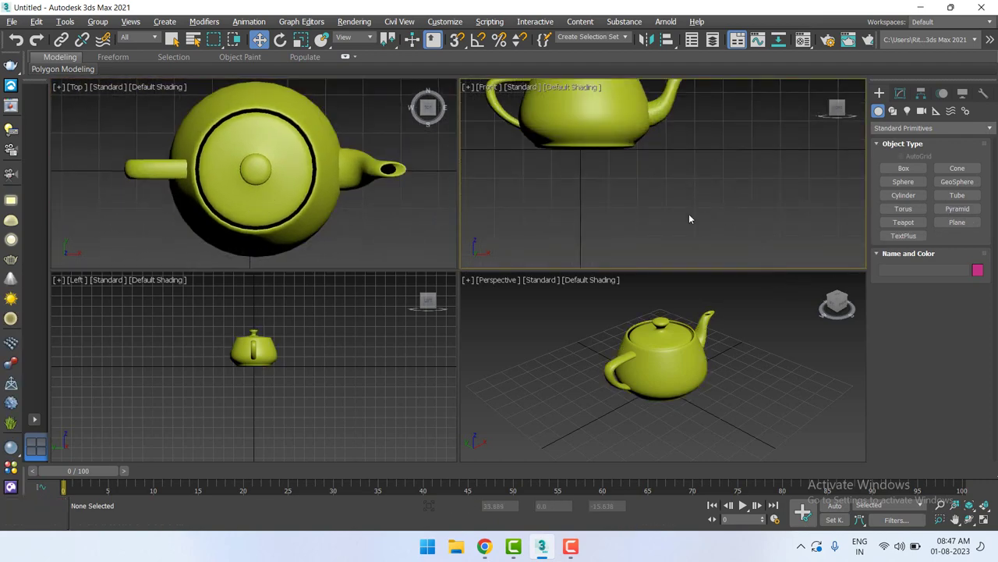
{"action": "middle_click_drag", "start_coordinate": [674, 212], "coordinate": [758, 279]}
{"action": "left_click", "coordinate": [216, 400]}
{"action": "scroll", "coordinate": [261, 340], "scroll_direction": "up", "scroll_amount": 3}
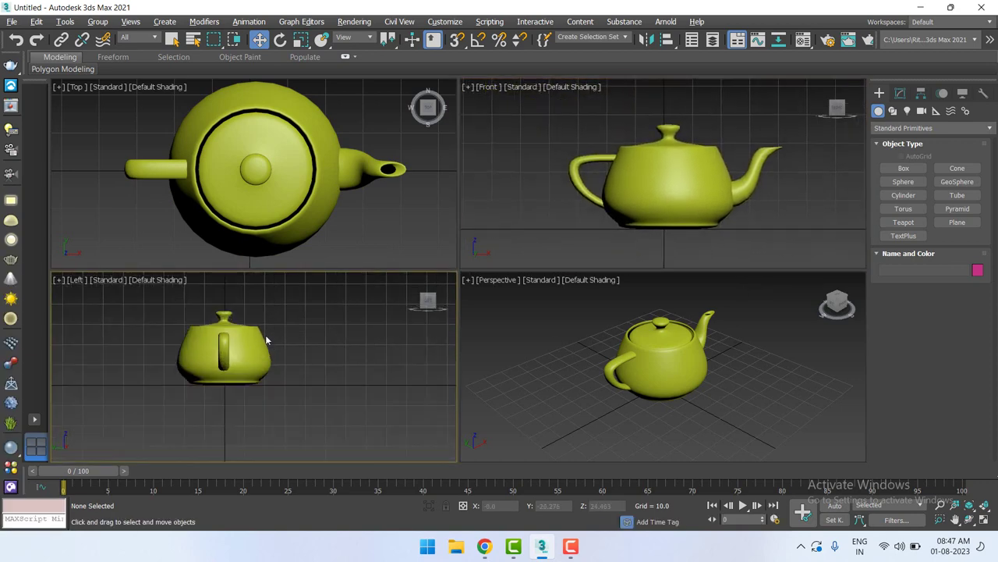
{"action": "scroll", "coordinate": [366, 375], "scroll_direction": "up", "scroll_amount": 4}
{"action": "scroll", "coordinate": [390, 380], "scroll_direction": "down", "scroll_amount": 2}
Zoom and pan the Perspective view onto the teapot, then activate the Top, Front and Left views
{"action": "left_click", "coordinate": [722, 374]}
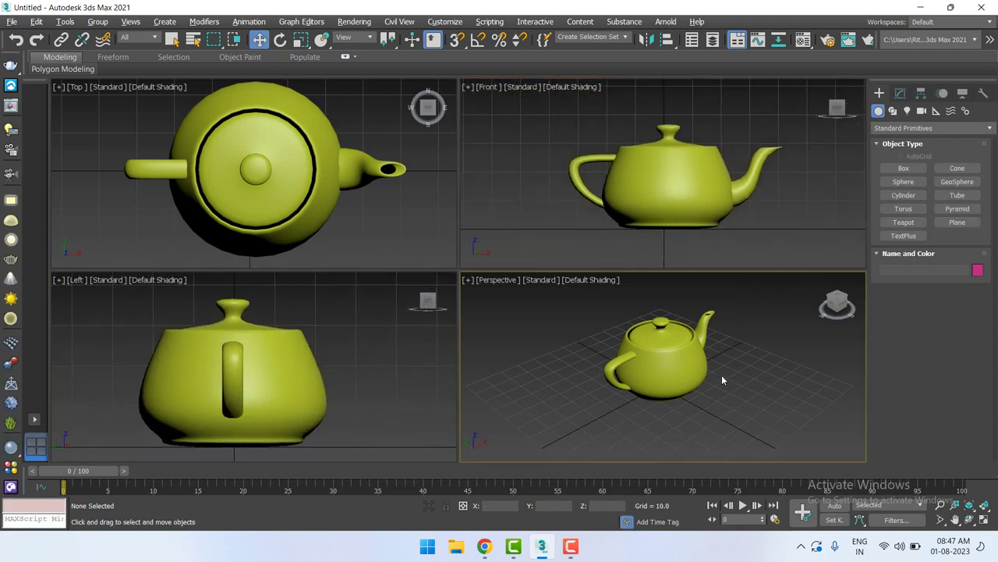
{"action": "scroll", "coordinate": [733, 363], "scroll_direction": "up", "scroll_amount": 3}
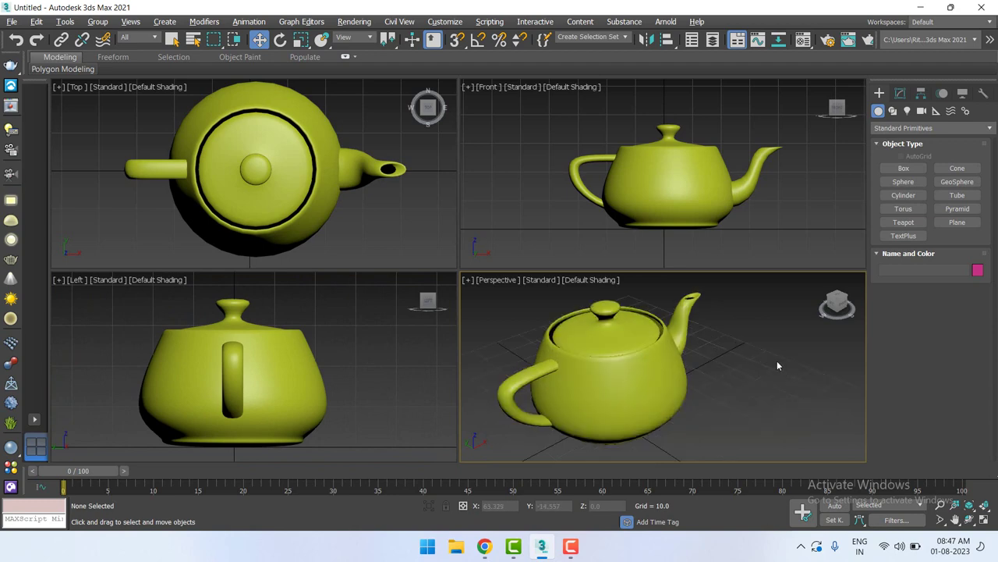
{"action": "middle_click_drag", "start_coordinate": [799, 367], "coordinate": [797, 366]}
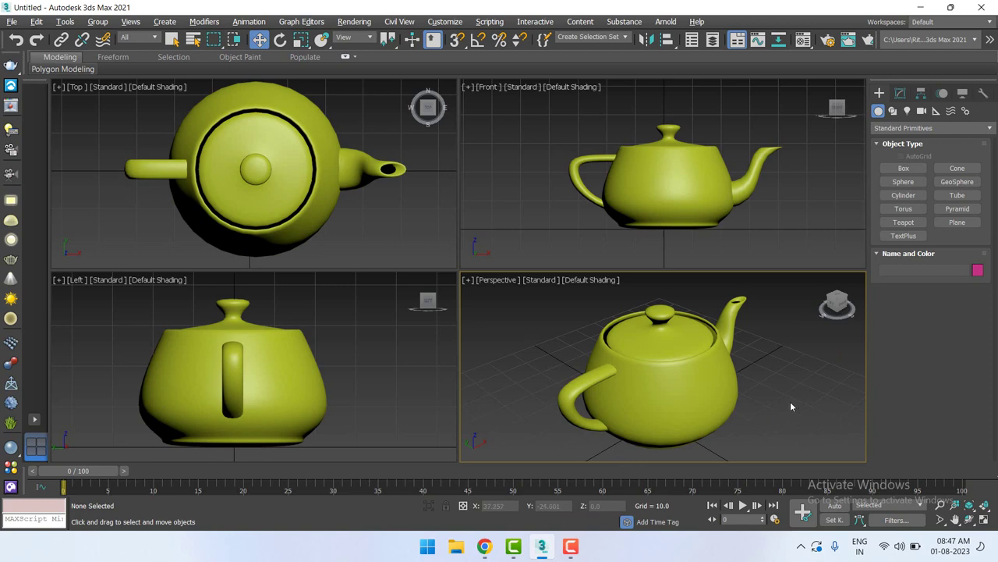
{"action": "left_click", "coordinate": [346, 246]}
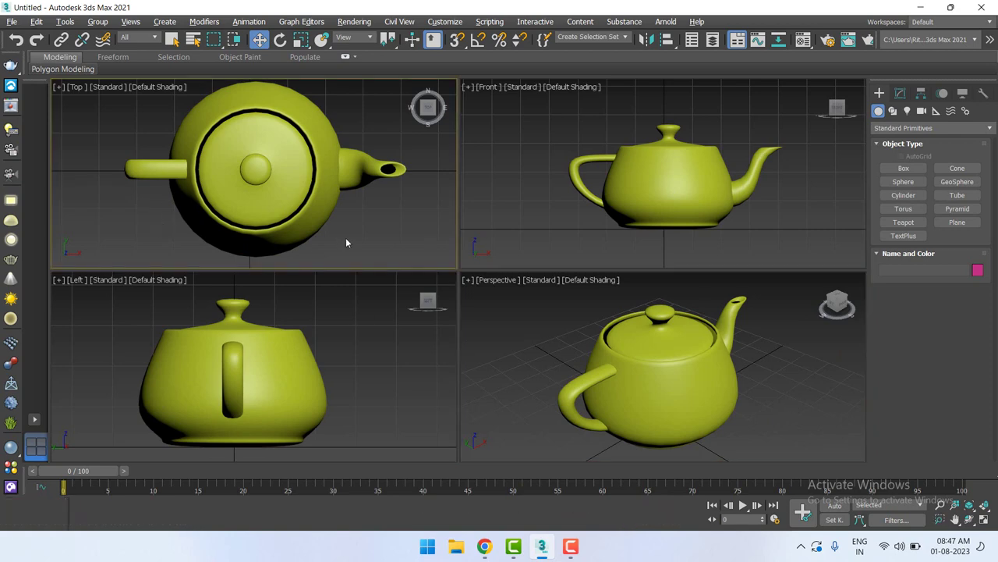
{"action": "left_click", "coordinate": [743, 249]}
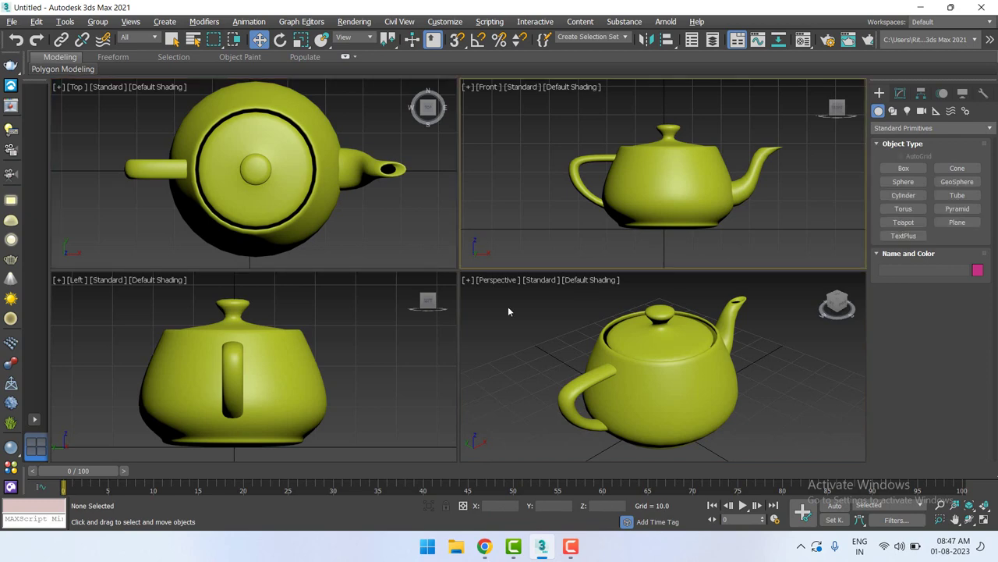
{"action": "left_click", "coordinate": [348, 363]}
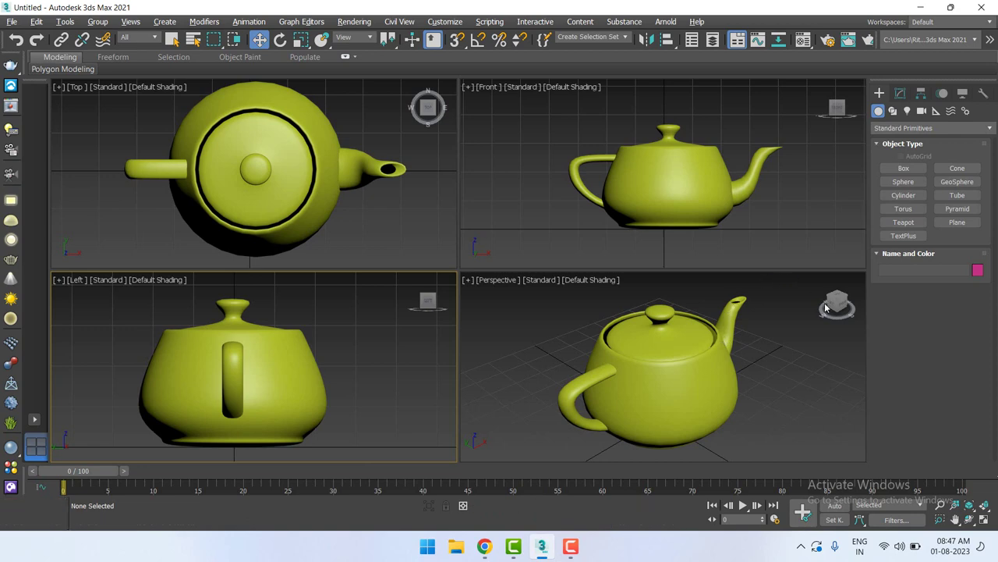
Change the lower-left viewport from Left to Right, then to Bottom, and select the teapot
{"action": "left_click", "coordinate": [78, 280]}
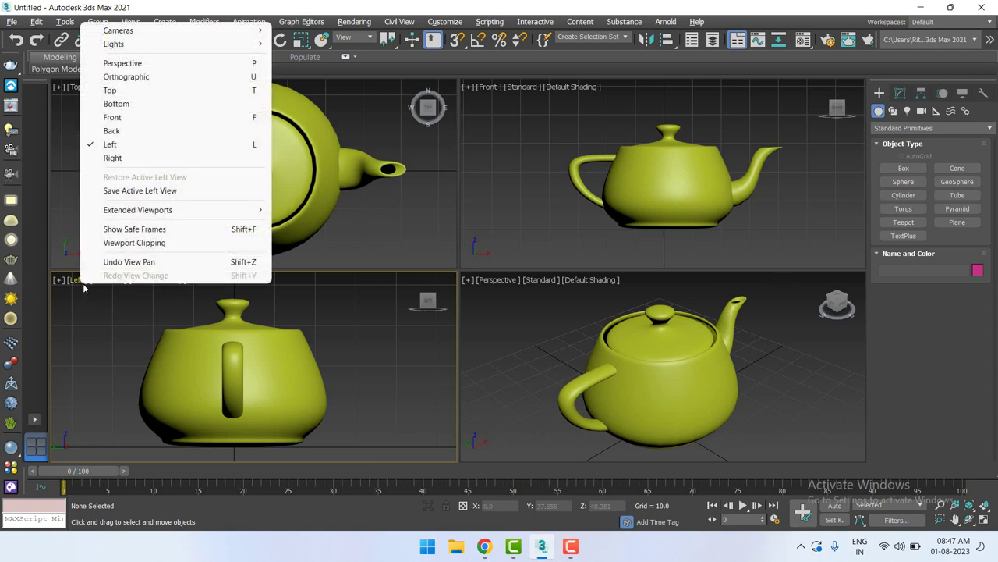
{"action": "left_click", "coordinate": [125, 158]}
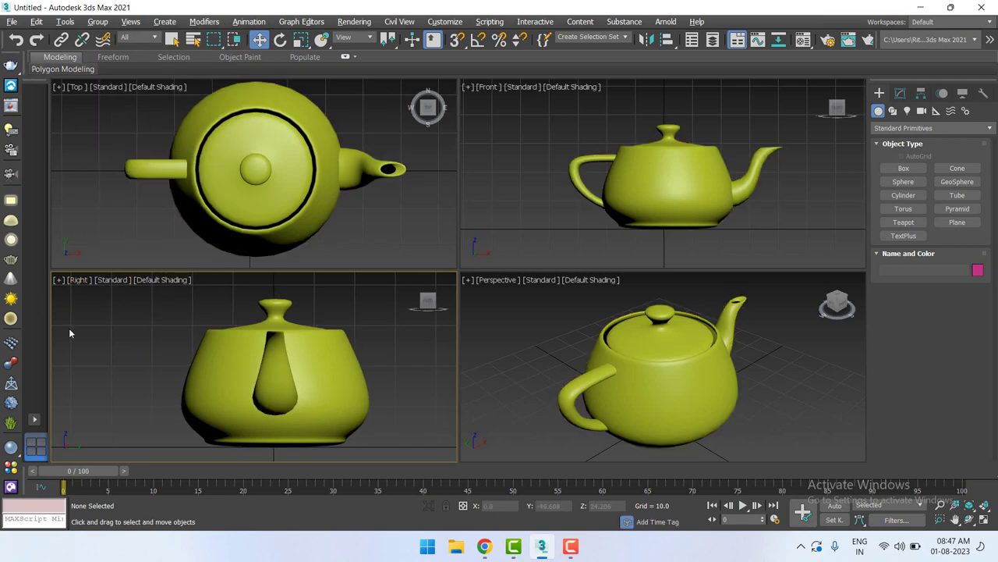
{"action": "left_click", "coordinate": [77, 282]}
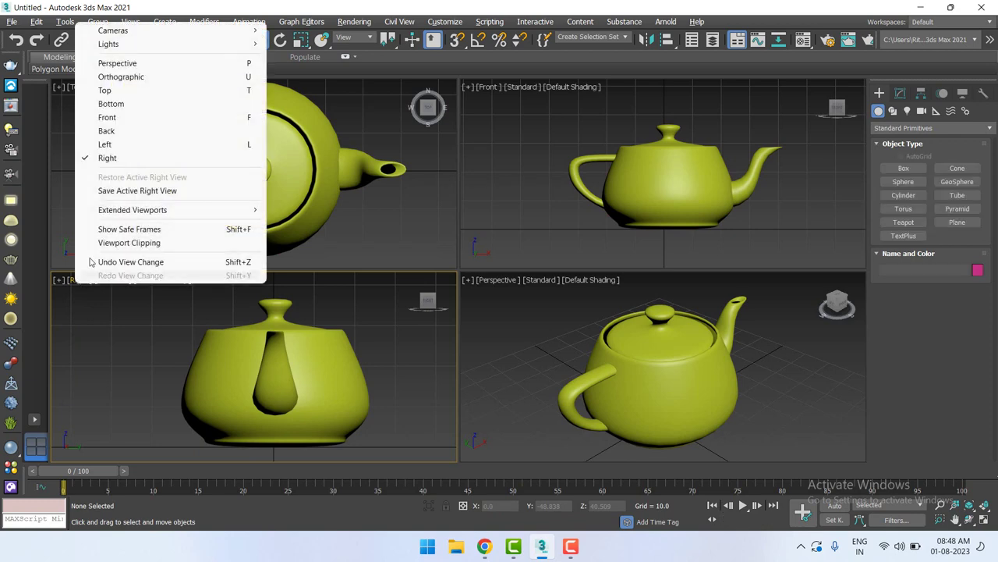
{"action": "left_click", "coordinate": [121, 105]}
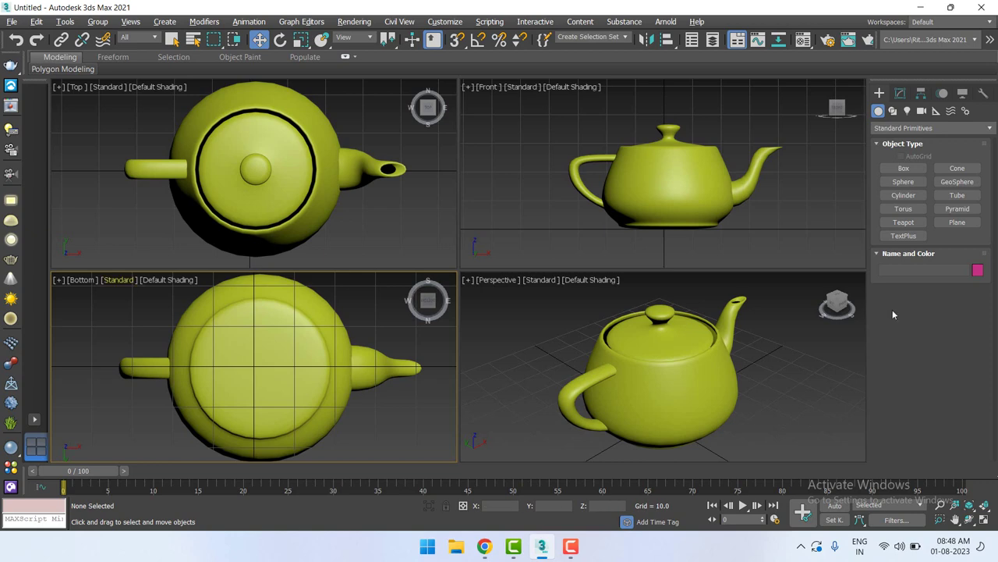
{"action": "left_click", "coordinate": [684, 408]}
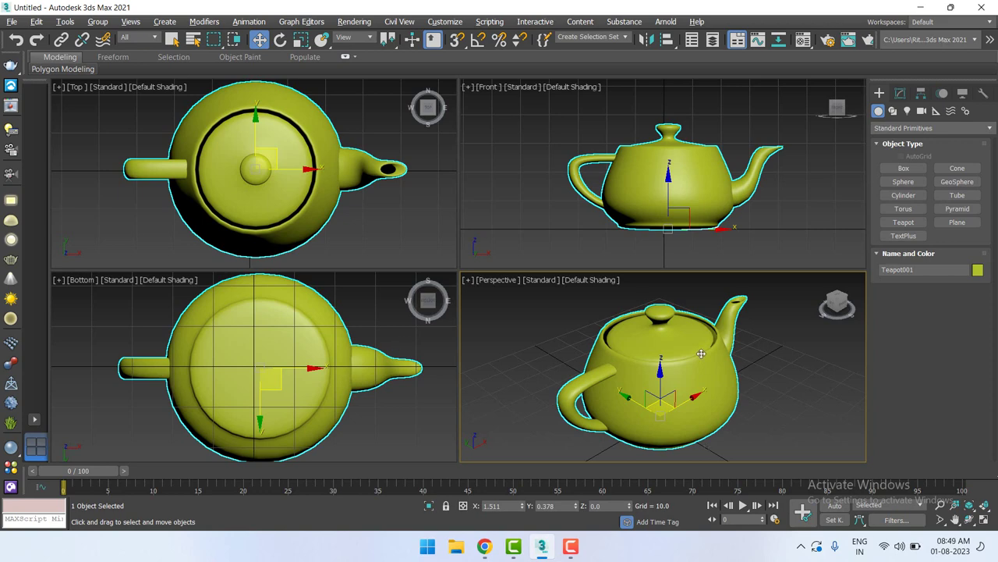
Deselect the teapot, reselect it, then deselect it again by clicking empty space
{"action": "left_click", "coordinate": [792, 385]}
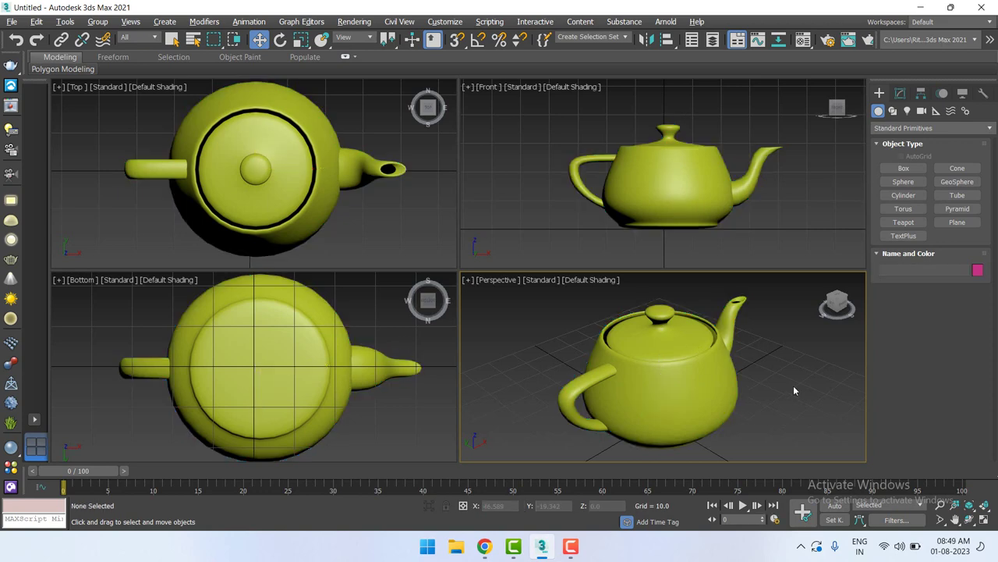
{"action": "left_click", "coordinate": [685, 357]}
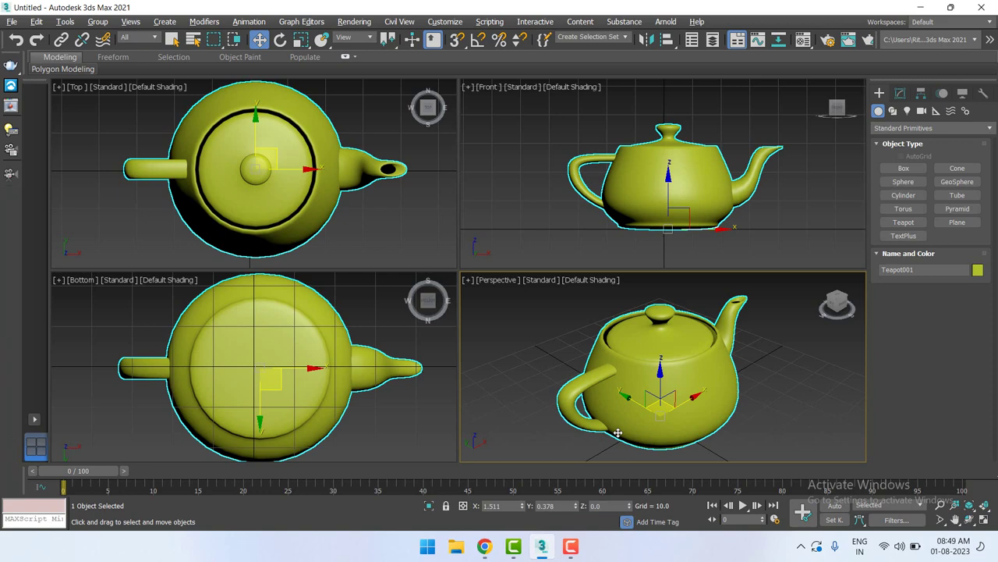
{"action": "left_click", "coordinate": [794, 400]}
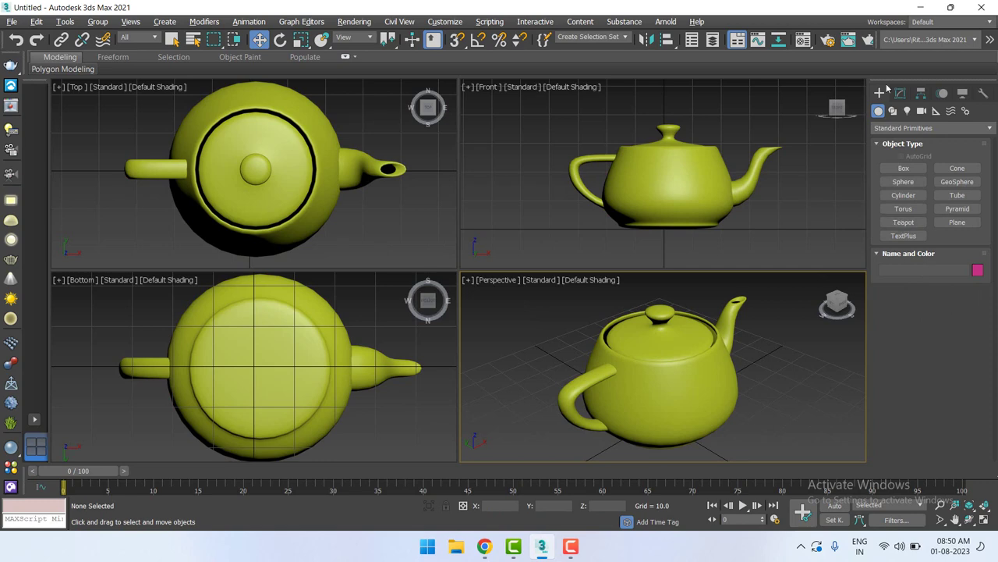
{"action": "left_click", "coordinate": [936, 111]}
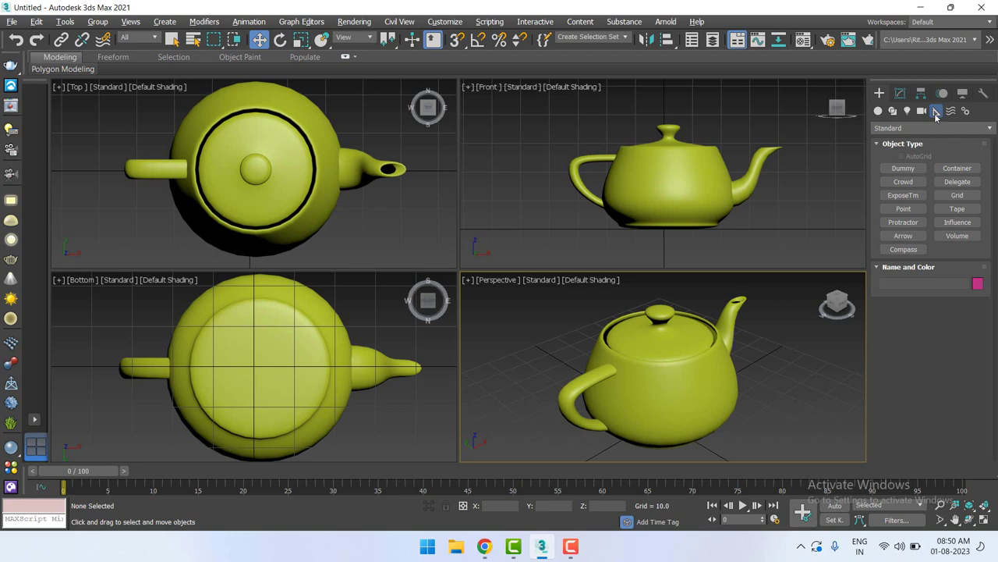
{"action": "left_click", "coordinate": [951, 111]}
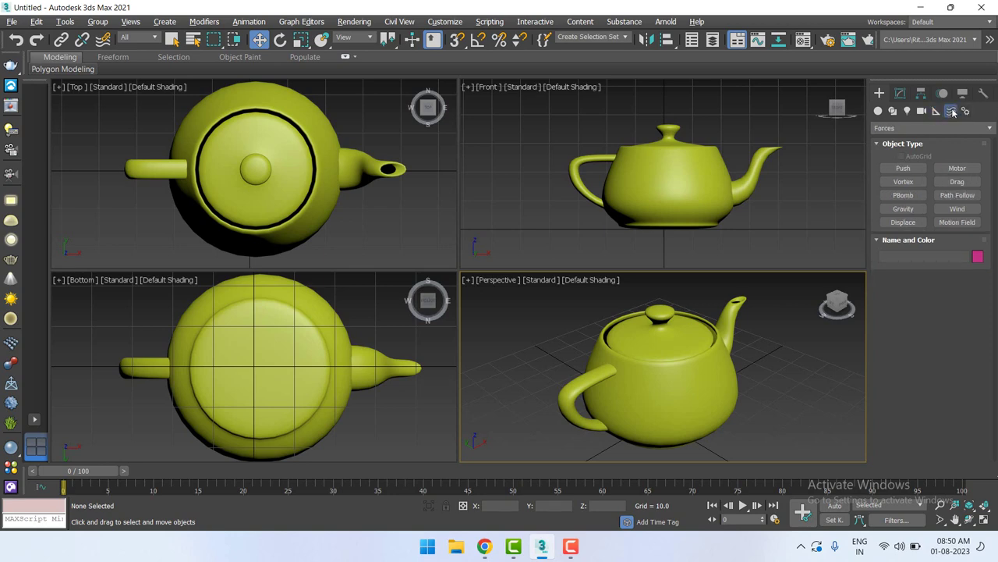
{"action": "left_click", "coordinate": [969, 111]}
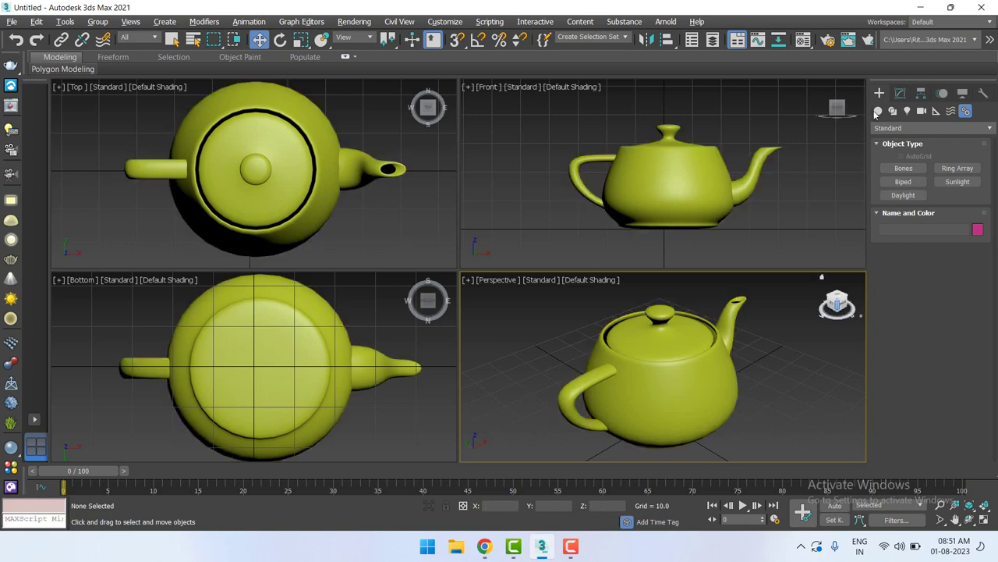
{"action": "left_click", "coordinate": [878, 112]}
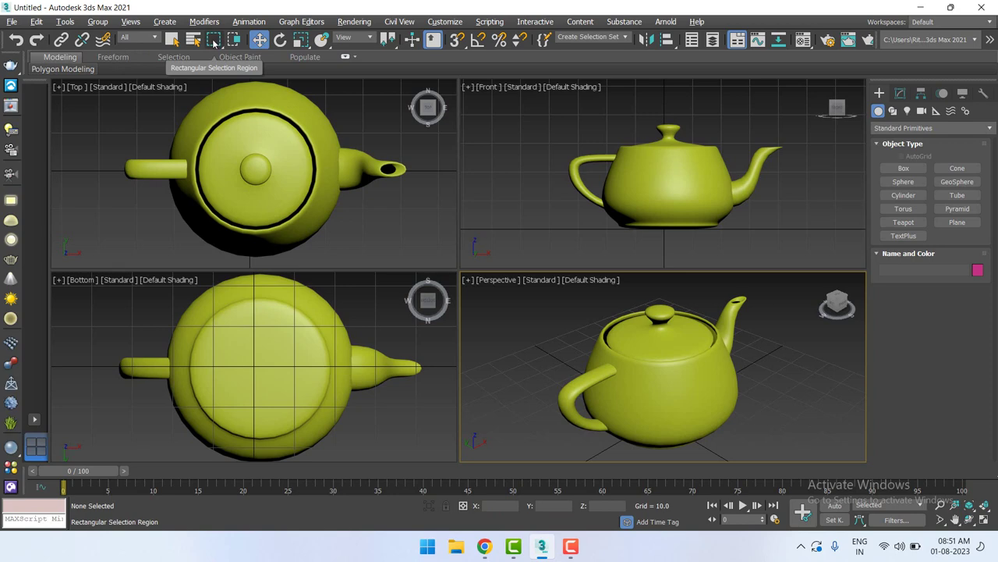
Keep the Rectangular selection region, zoom and pan the Top view, and drag a rectangle near the teapot
{"action": "left_click_drag", "start_coordinate": [216, 44], "coordinate": [218, 139]}
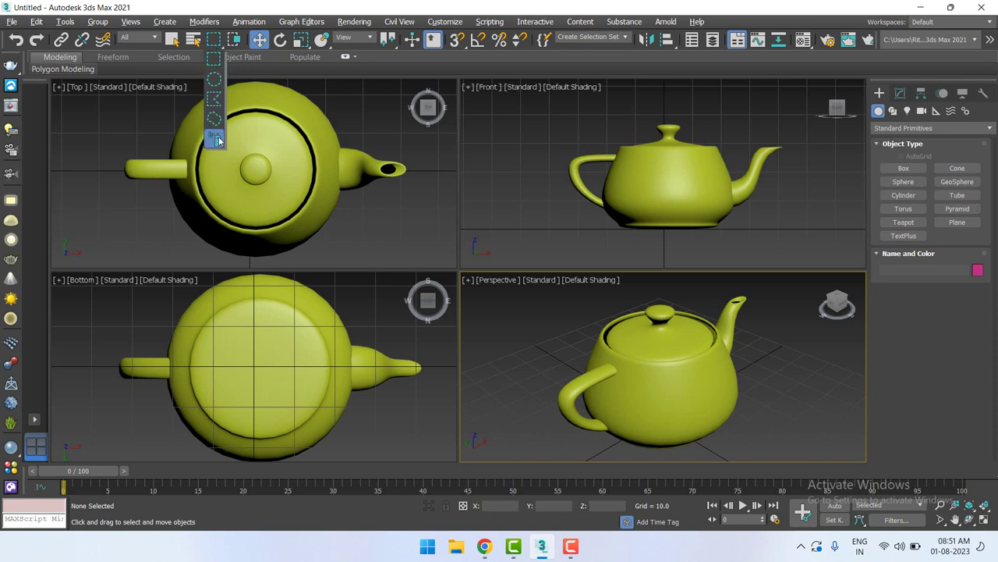
{"action": "left_click_drag", "start_coordinate": [218, 139], "coordinate": [218, 60]}
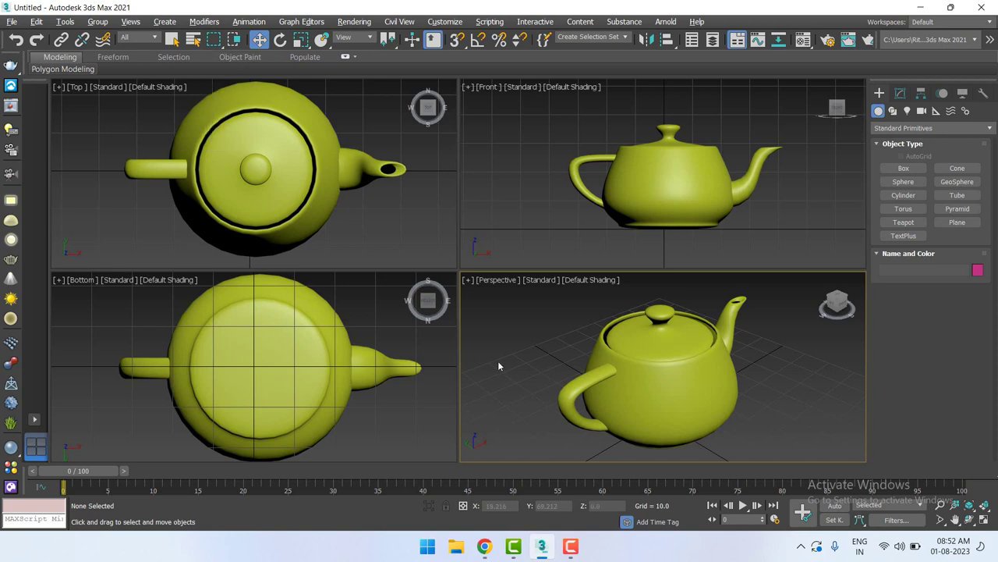
{"action": "left_click", "coordinate": [403, 189]}
{"action": "scroll", "coordinate": [320, 199], "scroll_direction": "down", "scroll_amount": 5}
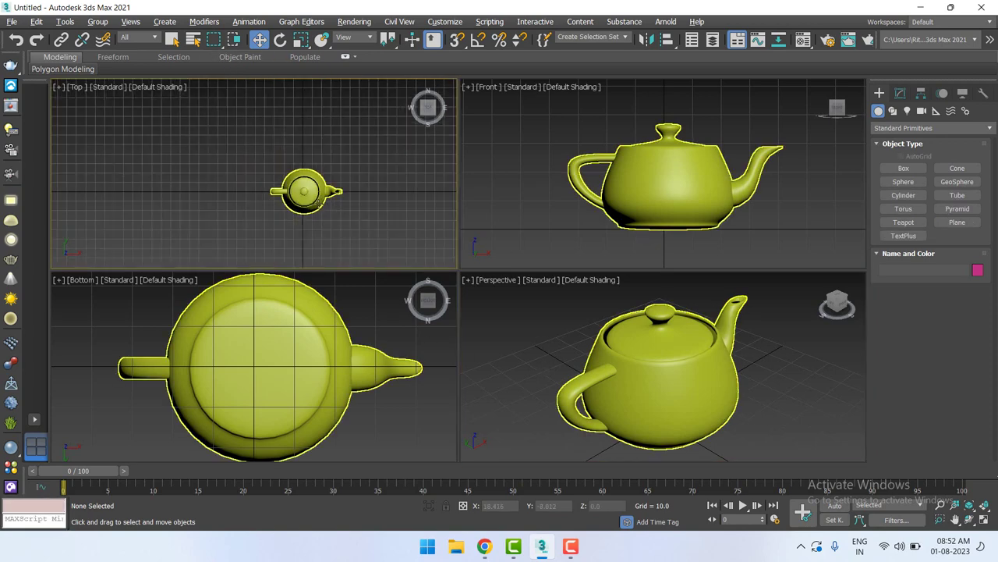
{"action": "scroll", "coordinate": [318, 201], "scroll_direction": "down", "scroll_amount": 2}
{"action": "middle_click_drag", "start_coordinate": [190, 170], "coordinate": [168, 142]}
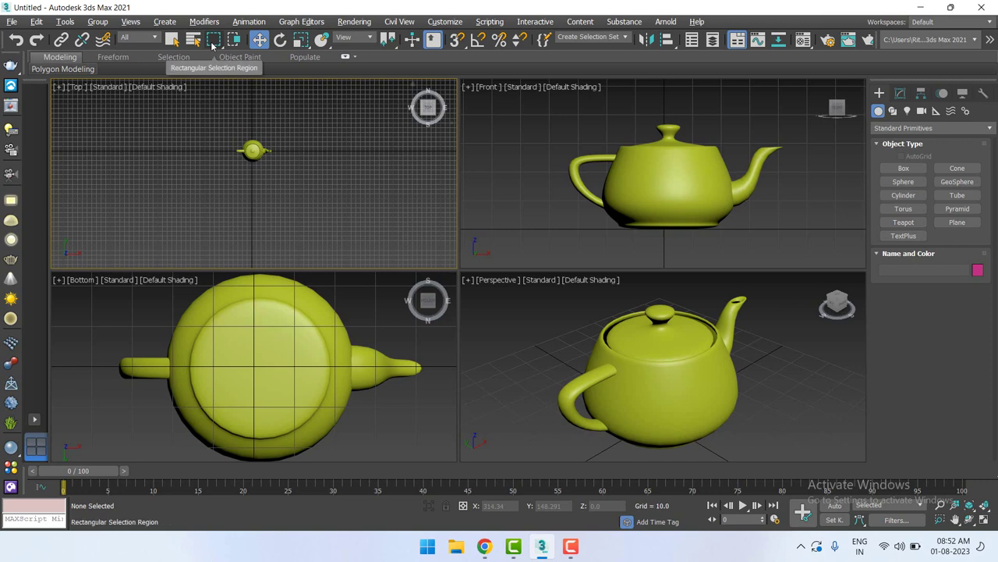
{"action": "mouse_move", "coordinate": [383, 227]}
{"action": "left_mouse_down"}
{"action": "mouse_move", "coordinate": [315, 168]}
{"action": "mouse_move", "coordinate": [295, 133]}
{"action": "left_mouse_up"}
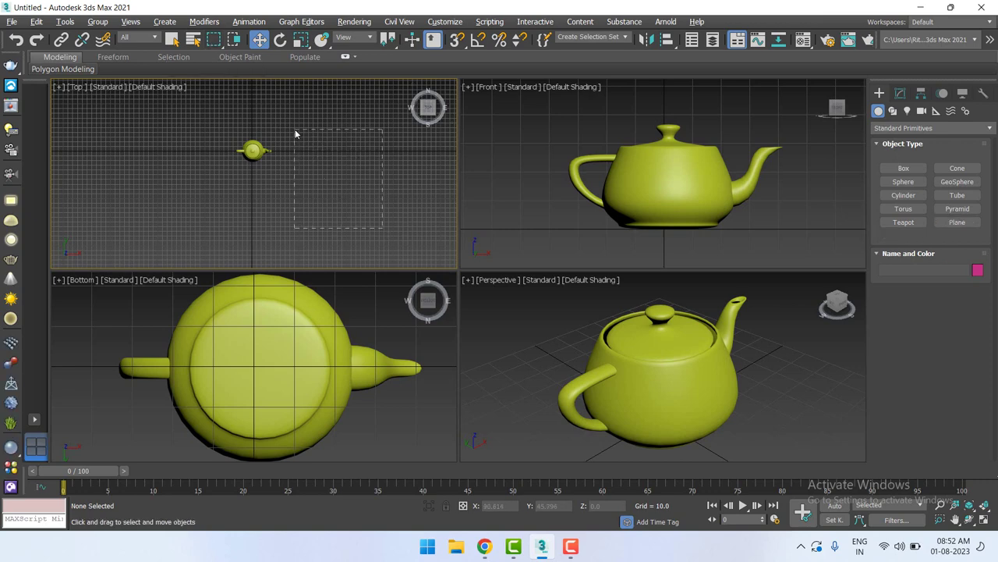
Try a Circular selection region in the Top view, then return to Rectangular
{"action": "left_click", "coordinate": [210, 41]}
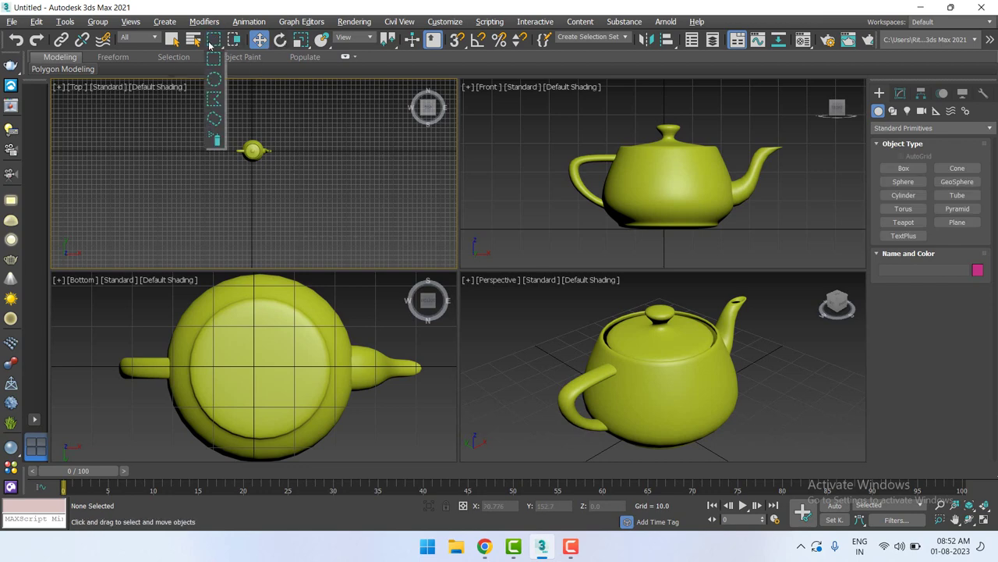
{"action": "left_click", "coordinate": [215, 81]}
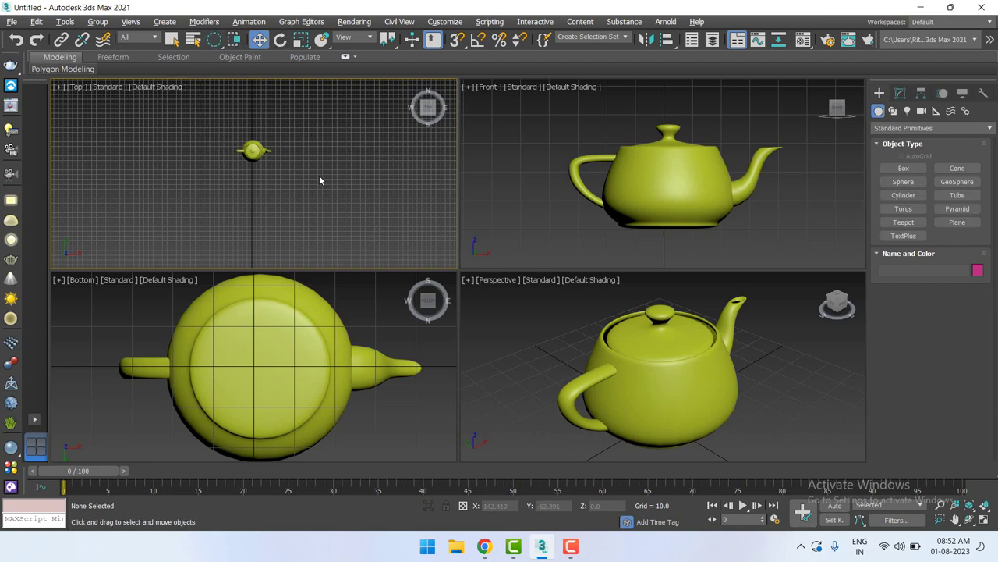
{"action": "left_click_drag", "start_coordinate": [319, 174], "coordinate": [353, 225]}
{"action": "left_click_drag", "start_coordinate": [214, 39], "coordinate": [223, 66]}
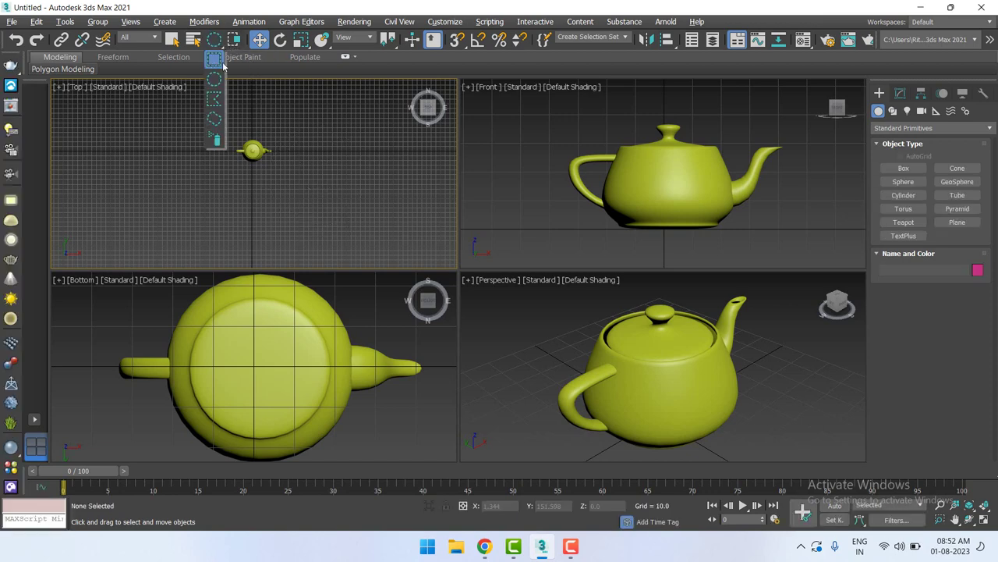
{"action": "left_click", "coordinate": [223, 66]}
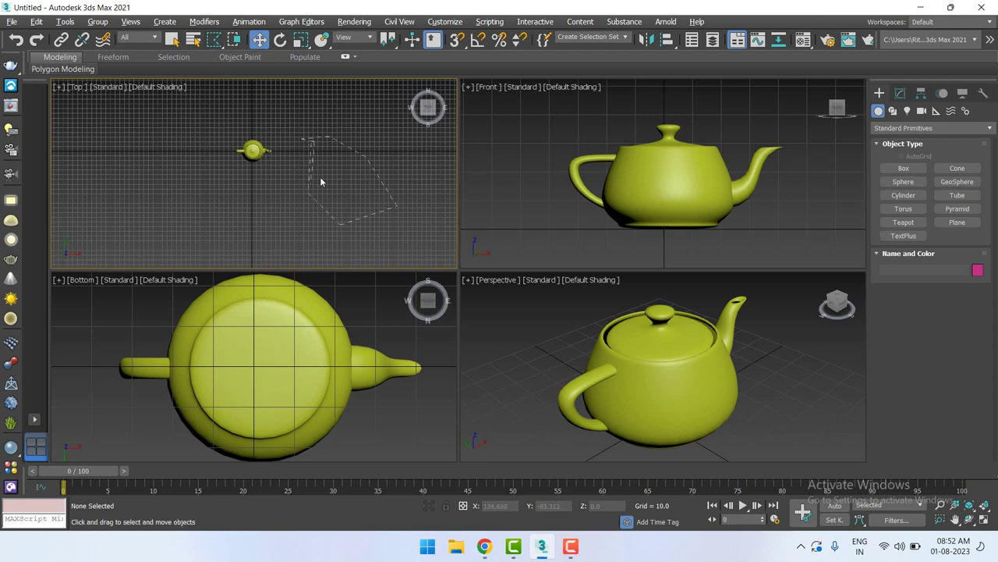
{"action": "mouse_move", "coordinate": [315, 144]}
{"action": "left_mouse_down"}
{"action": "mouse_move", "coordinate": [311, 163]}
{"action": "mouse_move", "coordinate": [311, 144]}
{"action": "left_mouse_up"}
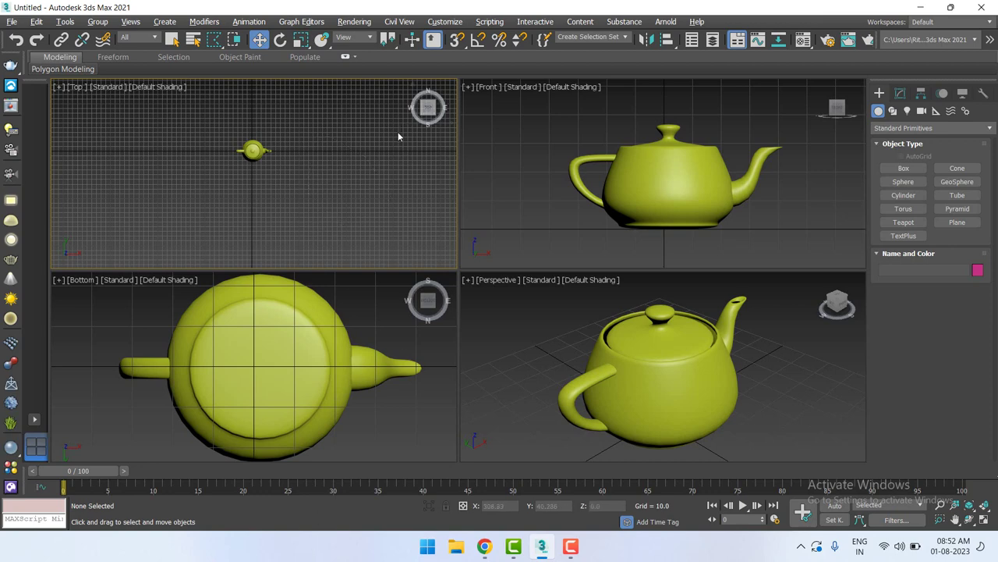
Lasso around the teapot, then outline a Fence selection in the Top view and cancel it
{"action": "mouse_move", "coordinate": [214, 39]}
{"action": "left_mouse_down"}
{"action": "mouse_move", "coordinate": [217, 121]}
{"action": "mouse_move", "coordinate": [163, 209]}
{"action": "left_mouse_up"}
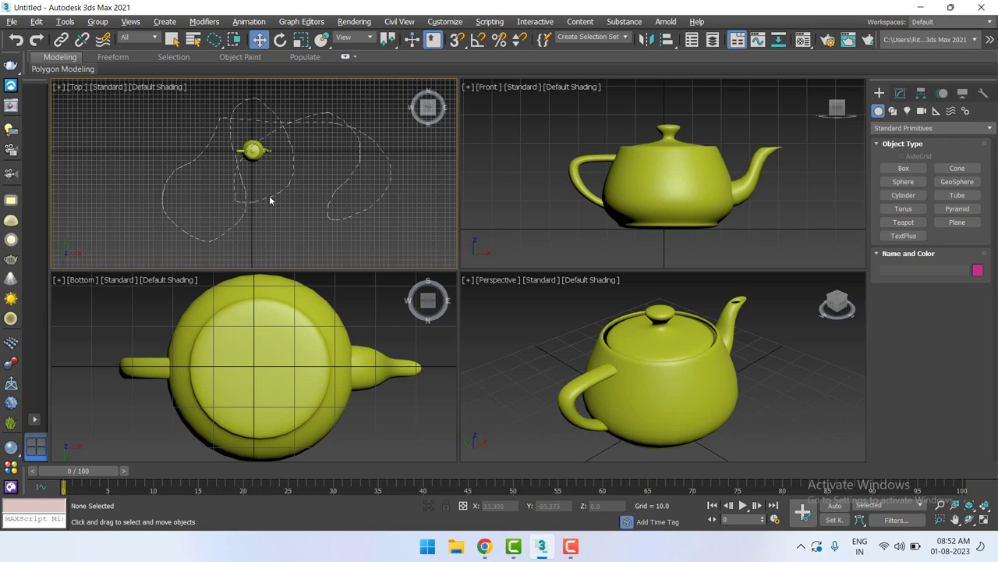
{"action": "left_click_drag", "start_coordinate": [236, 179], "coordinate": [267, 197]}
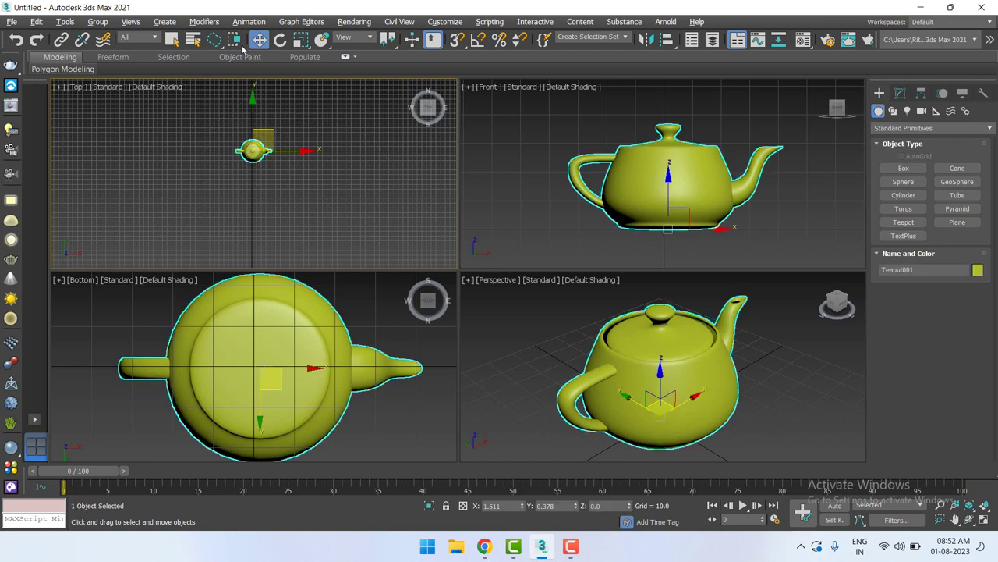
{"action": "left_click_drag", "start_coordinate": [219, 43], "coordinate": [216, 105]}
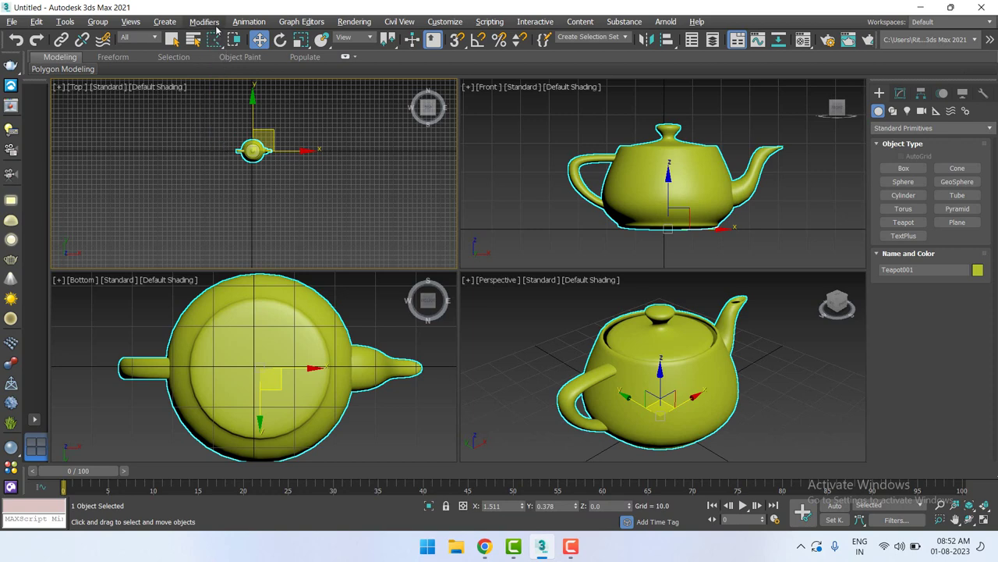
{"action": "mouse_move", "coordinate": [334, 174]}
{"action": "left_mouse_down"}
{"action": "mouse_move", "coordinate": [292, 223]}
{"action": "mouse_move", "coordinate": [264, 231]}
{"action": "left_mouse_up"}
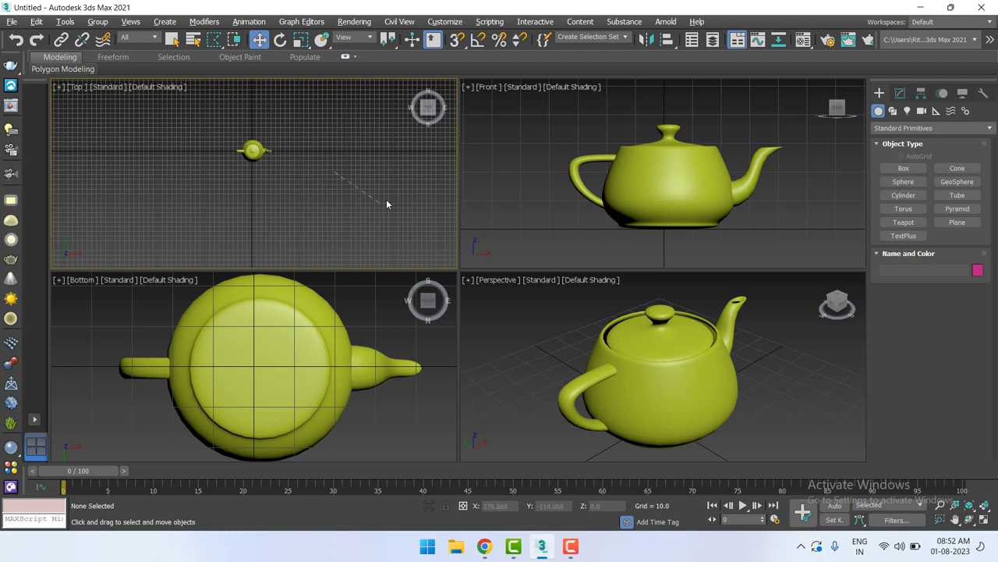
{"action": "left_click_drag", "start_coordinate": [275, 224], "coordinate": [337, 243]}
{"action": "mouse_move", "coordinate": [380, 211]}
{"action": "left_mouse_down"}
{"action": "mouse_move", "coordinate": [431, 216]}
{"action": "mouse_move", "coordinate": [295, 240]}
{"action": "left_mouse_up"}
{"action": "left_click_drag", "start_coordinate": [339, 141], "coordinate": [409, 180]}
{"action": "right_click", "coordinate": [374, 190]}
Switch to the Lasso region and draw a closed freehand lasso capturing the teapot
{"action": "left_click_drag", "start_coordinate": [213, 39], "coordinate": [219, 119]}
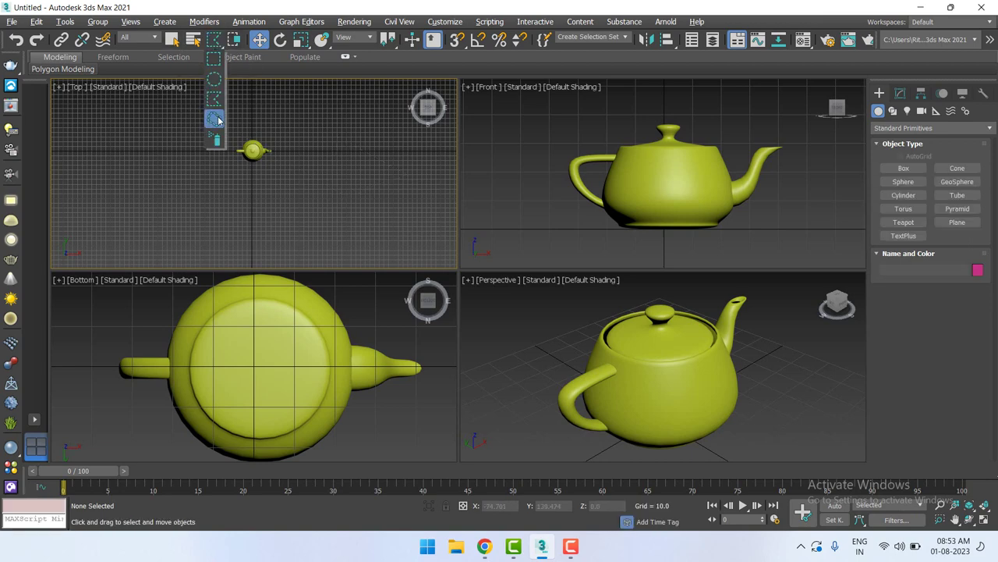
{"action": "mouse_move", "coordinate": [309, 149]}
{"action": "left_mouse_down"}
{"action": "mouse_move", "coordinate": [299, 245]}
{"action": "mouse_move", "coordinate": [330, 173]}
{"action": "mouse_move", "coordinate": [338, 217]}
{"action": "mouse_move", "coordinate": [345, 124]}
{"action": "left_mouse_up"}
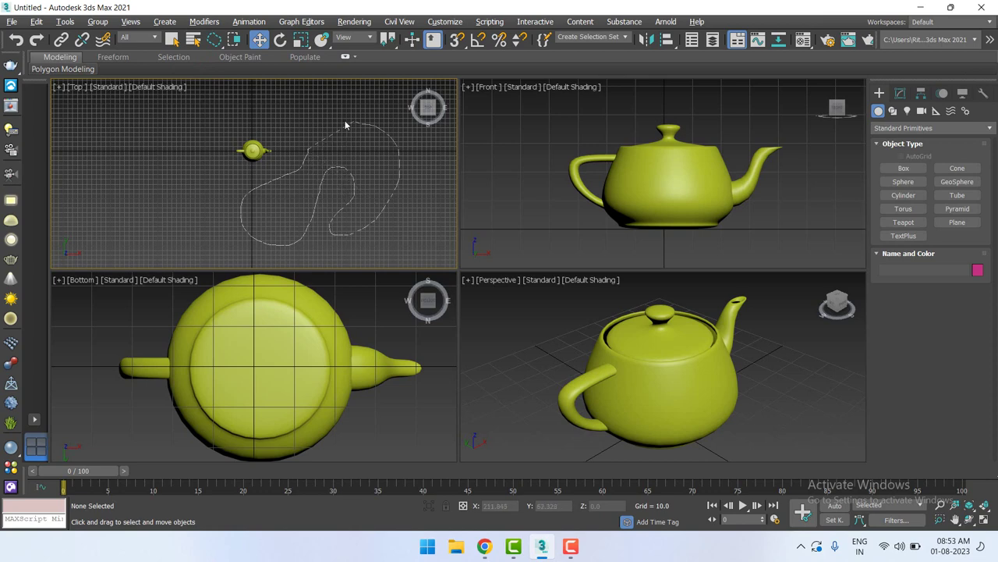
{"action": "left_click_drag", "start_coordinate": [196, 113], "coordinate": [156, 158]}
{"action": "left_click_drag", "start_coordinate": [243, 185], "coordinate": [244, 184]}
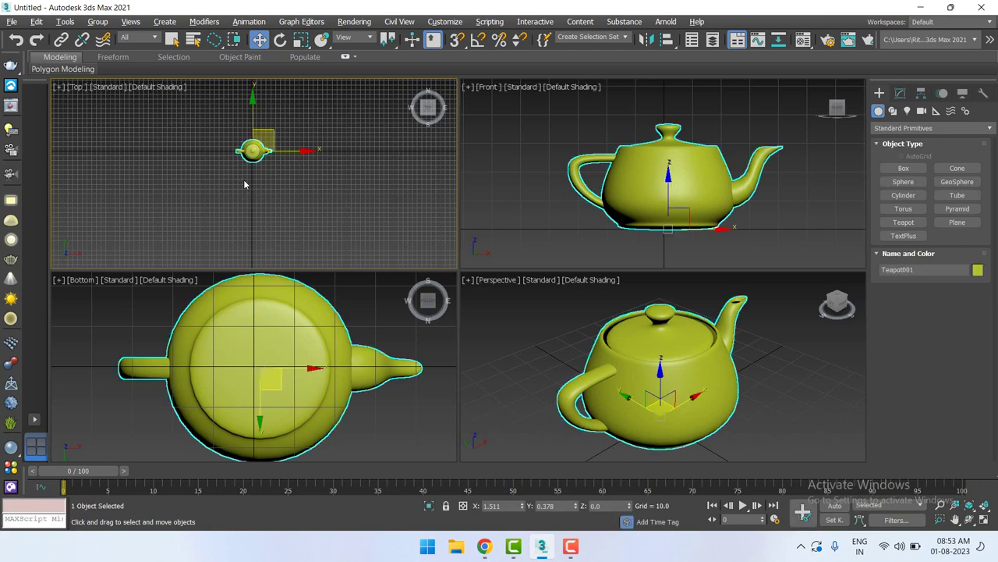
Drag the teapot slightly left in the Top view, then deselect it
{"action": "left_click", "coordinate": [356, 160]}
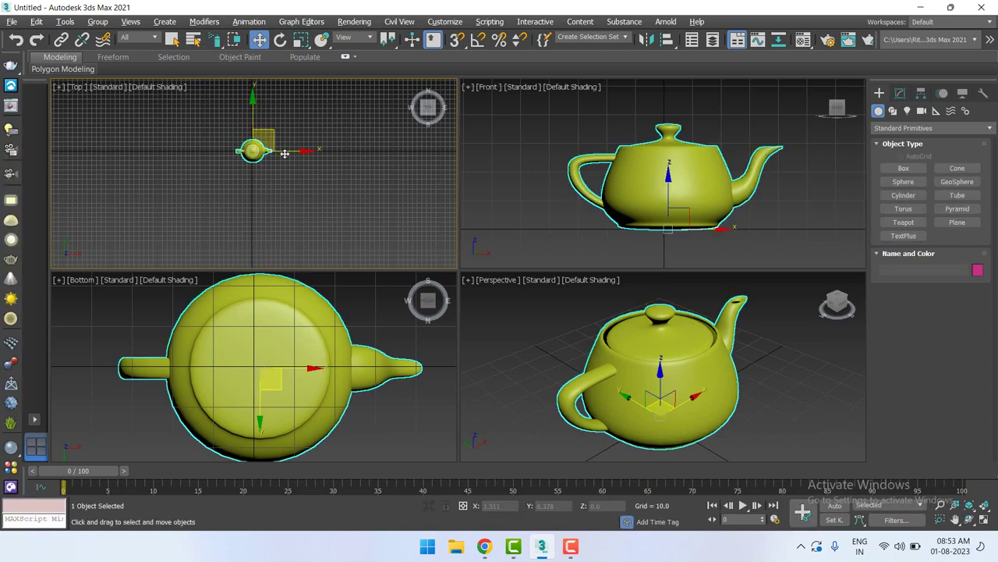
{"action": "mouse_move", "coordinate": [255, 151]}
{"action": "left_mouse_down"}
{"action": "mouse_move", "coordinate": [197, 150]}
{"action": "mouse_move", "coordinate": [253, 177]}
{"action": "left_mouse_up"}
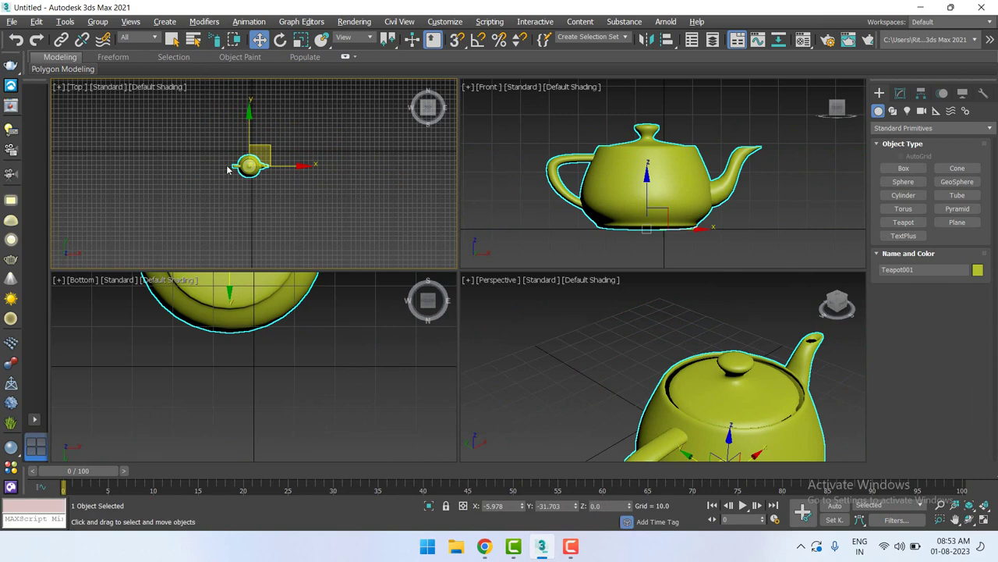
{"action": "left_click", "coordinate": [181, 208]}
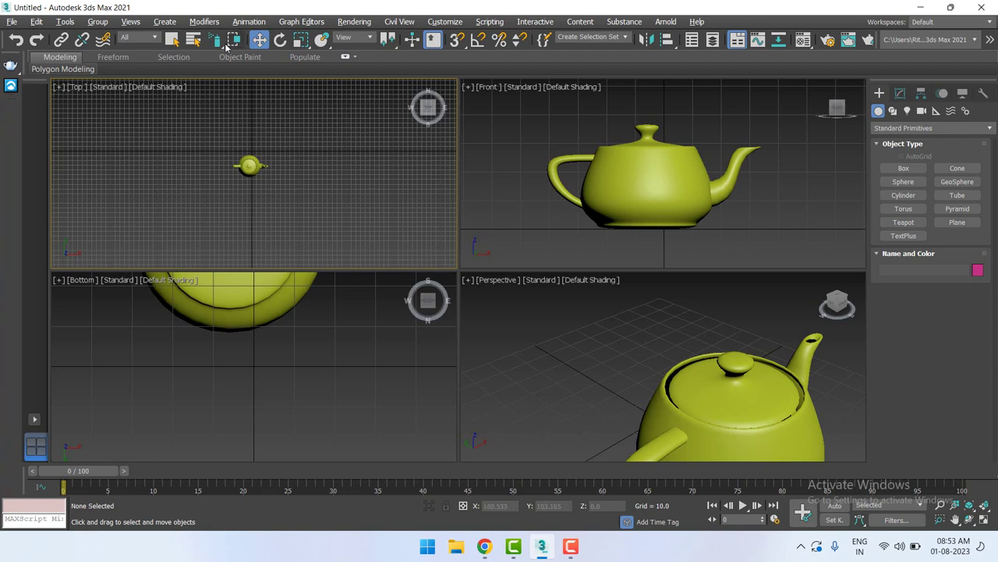
Zoom the Top view in and out, select all with Ctrl+A, then reselect the teapot
{"action": "scroll", "coordinate": [259, 174], "scroll_direction": "up", "scroll_amount": 3}
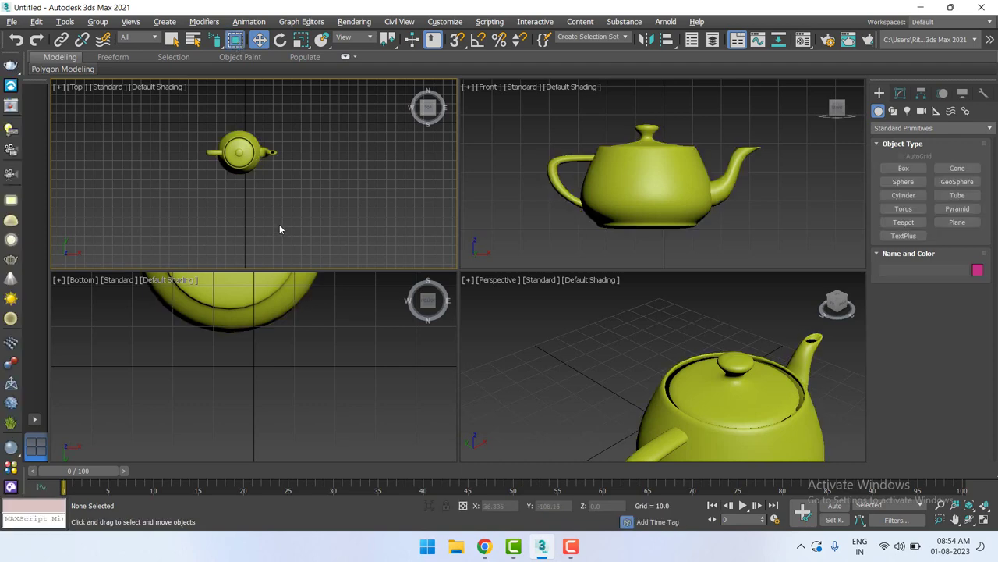
{"action": "scroll", "coordinate": [276, 222], "scroll_direction": "down", "scroll_amount": 2}
{"action": "key", "text": "ctrl+a"}
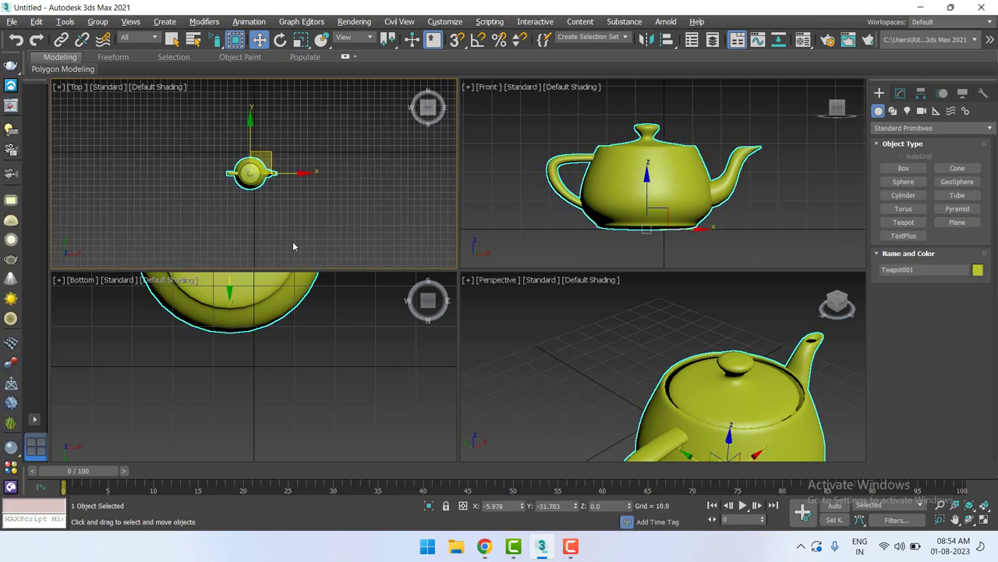
{"action": "left_click", "coordinate": [299, 173]}
{"action": "left_click", "coordinate": [260, 171]}
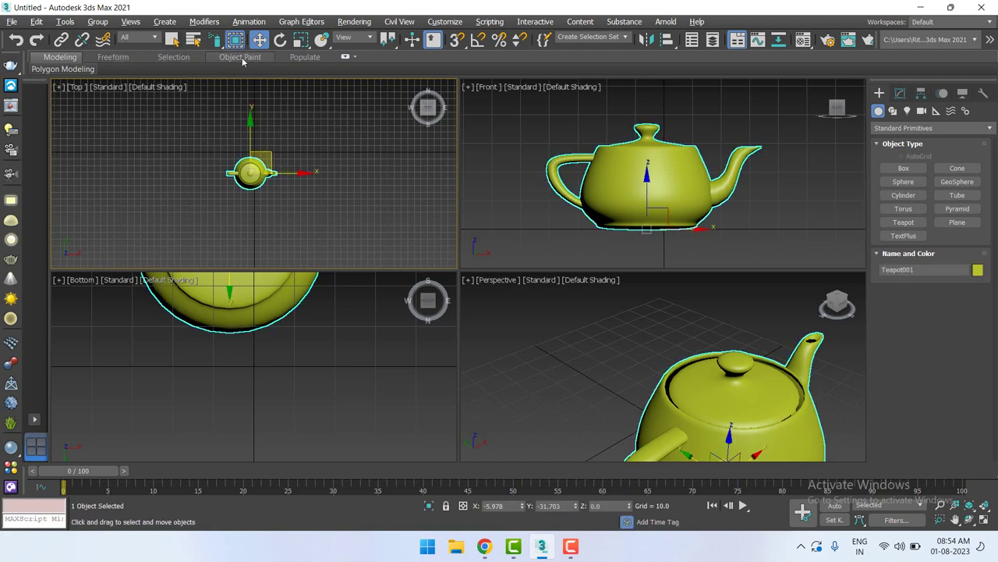
{"action": "left_click", "coordinate": [215, 40]}
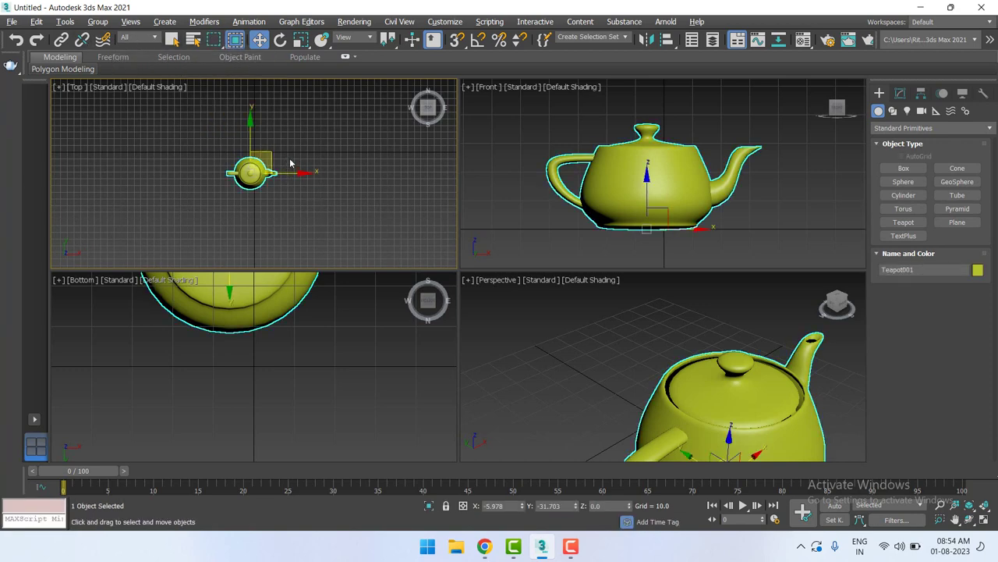
Shift-drag one copy, Teapot002, up-right of the original, deselect both, and toggle Window/Crossing
{"action": "left_click_drag", "start_coordinate": [277, 149], "coordinate": [304, 124], "text": "shift"}
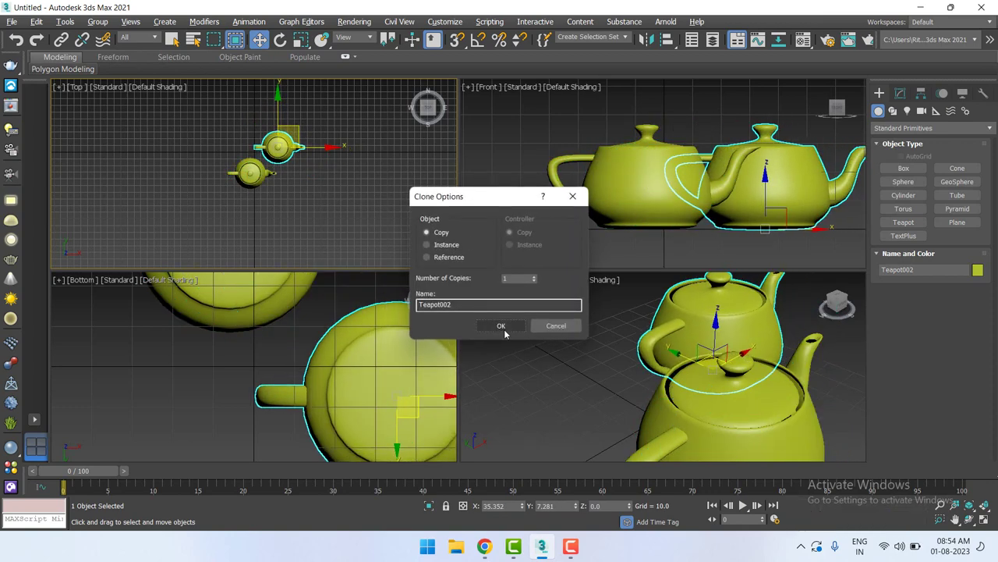
{"action": "left_click", "coordinate": [500, 325]}
{"action": "left_click", "coordinate": [330, 208]}
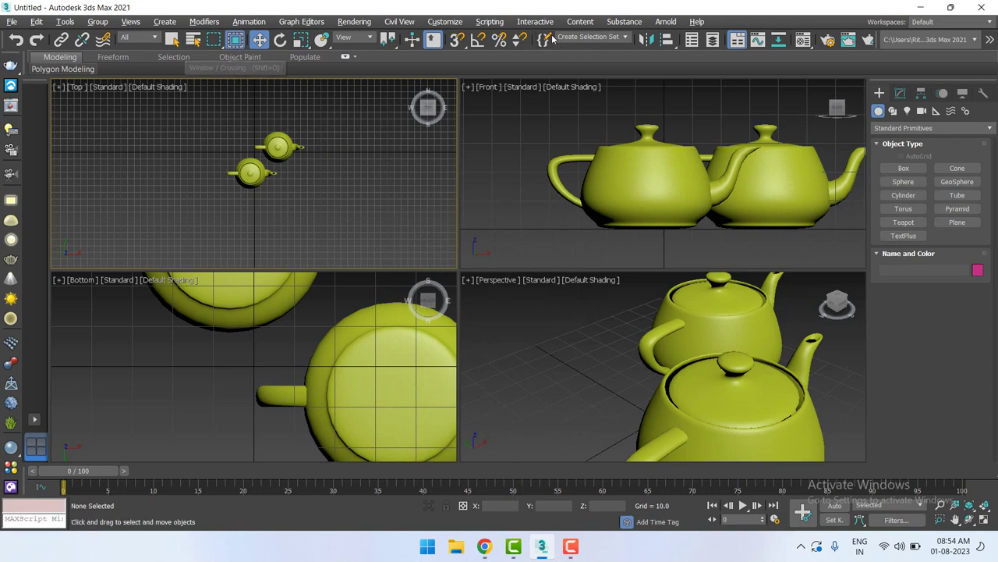
{"action": "left_click", "coordinate": [237, 42]}
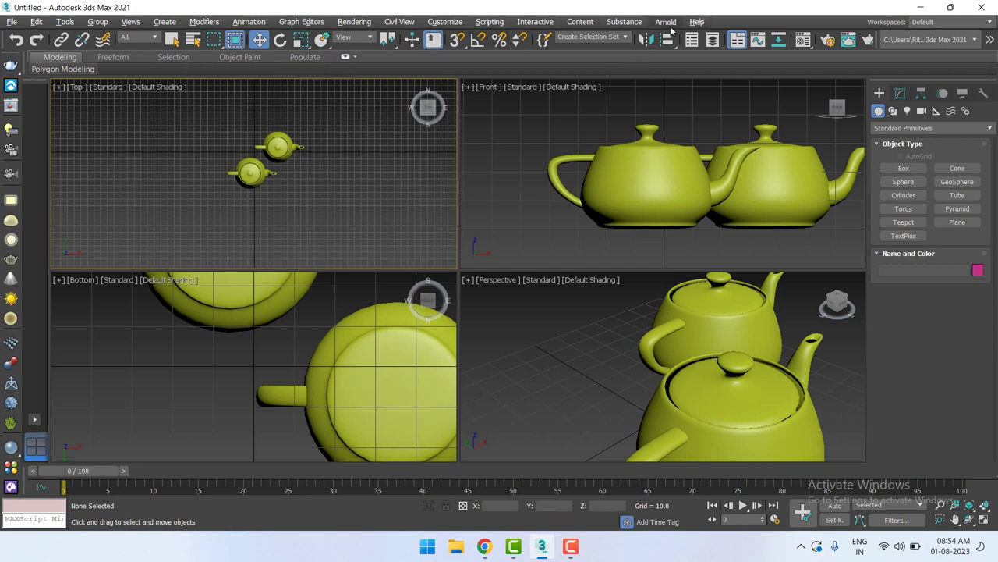
{"action": "left_click", "coordinate": [429, 23]}
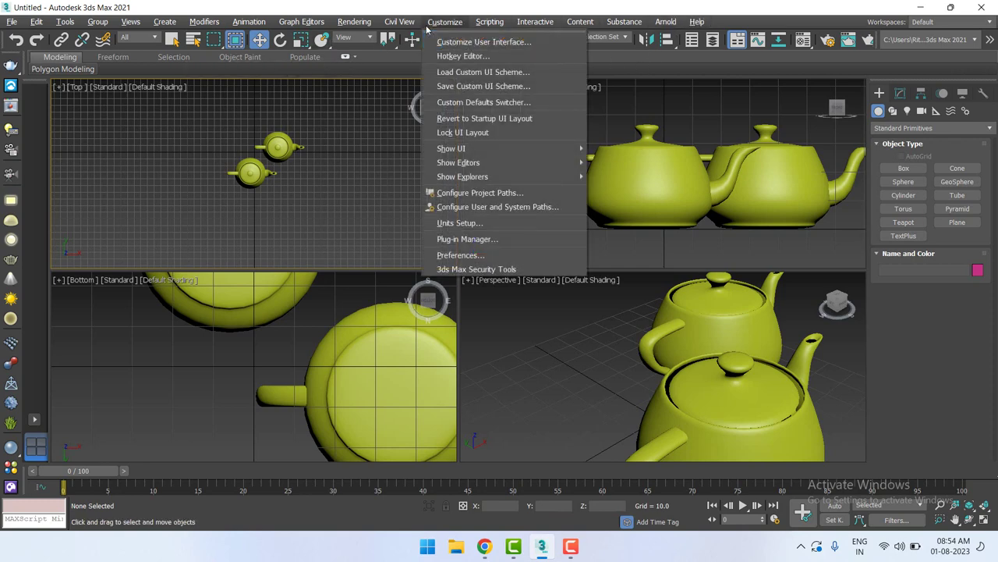
{"action": "left_click", "coordinate": [472, 256]}
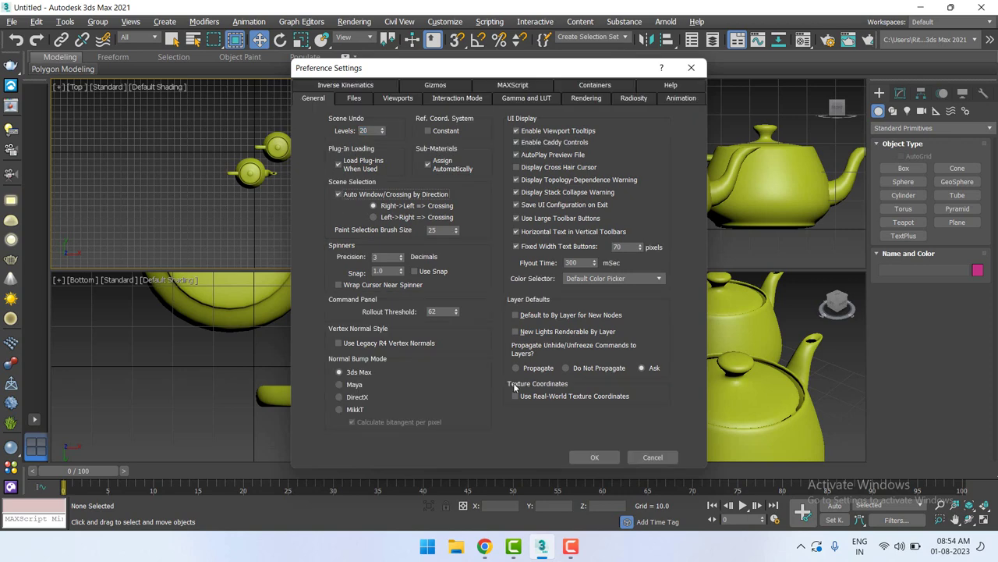
{"action": "left_click", "coordinate": [597, 457]}
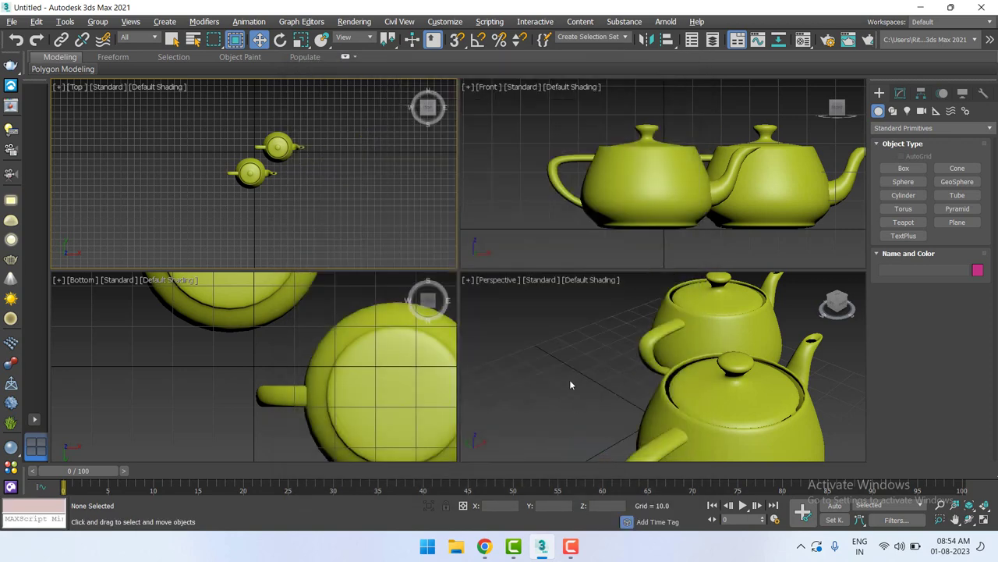
{"action": "mouse_move", "coordinate": [281, 206]}
{"action": "left_mouse_down"}
{"action": "mouse_move", "coordinate": [227, 165]}
{"action": "mouse_move", "coordinate": [194, 165]}
{"action": "left_mouse_up"}
{"action": "left_click_drag", "start_coordinate": [176, 206], "coordinate": [293, 150]}
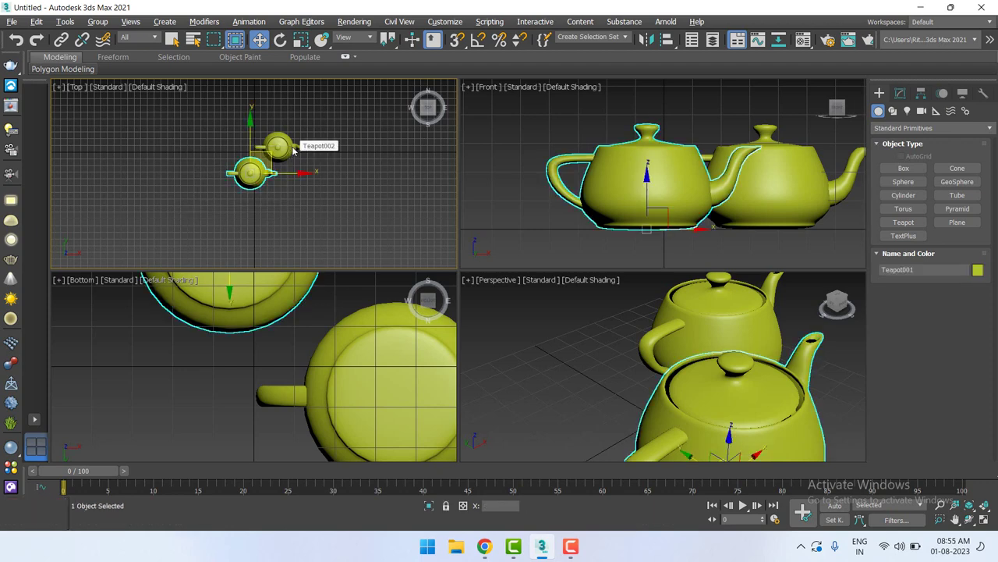
{"action": "left_click", "coordinate": [284, 193]}
{"action": "scroll", "coordinate": [280, 180], "scroll_direction": "up", "scroll_amount": 1}
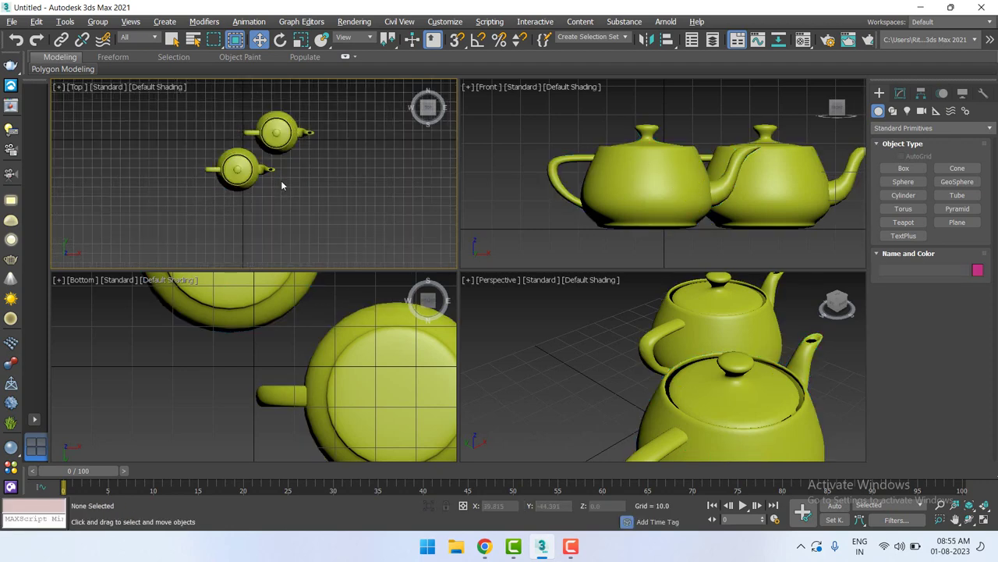
{"action": "middle_click_drag", "start_coordinate": [281, 181], "coordinate": [304, 207]}
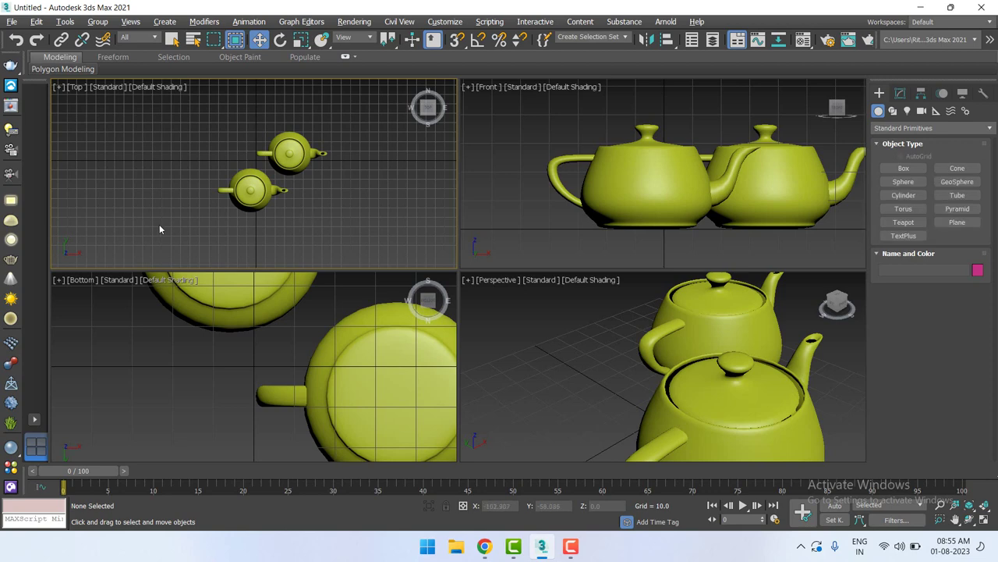
{"action": "left_click_drag", "start_coordinate": [159, 245], "coordinate": [348, 162]}
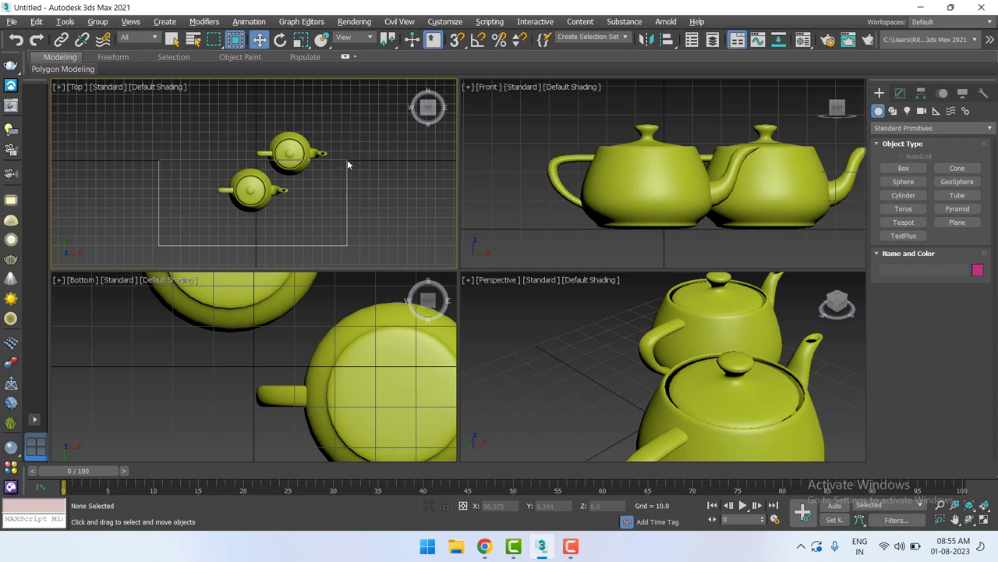
{"action": "left_click_drag", "start_coordinate": [347, 159], "coordinate": [347, 160]}
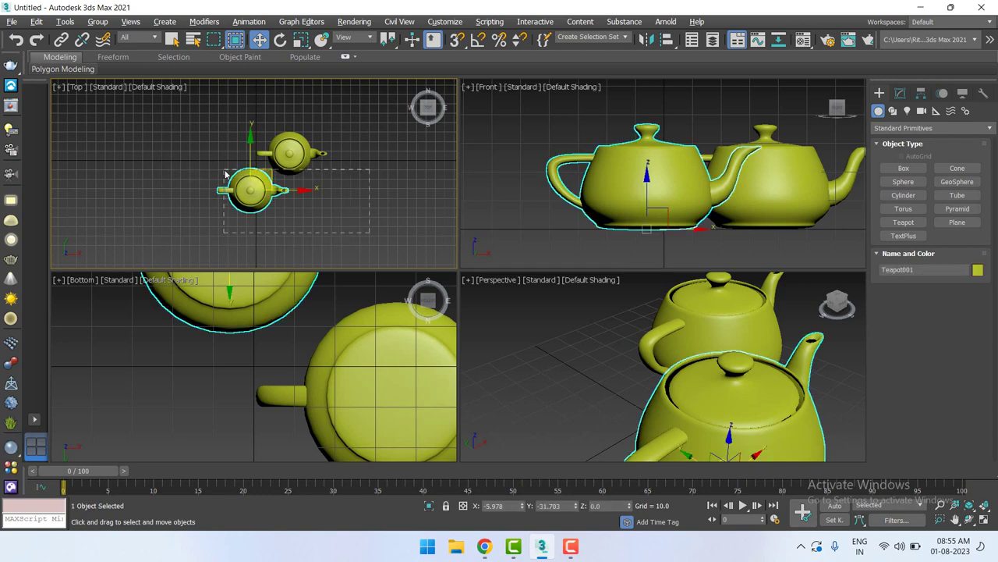
{"action": "left_click_drag", "start_coordinate": [293, 206], "coordinate": [293, 206]}
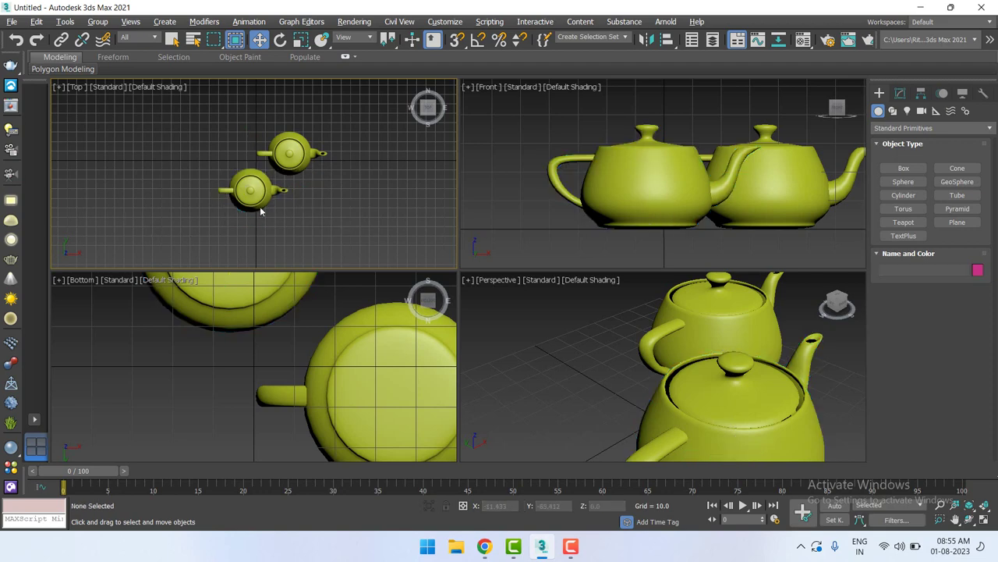
{"action": "left_click_drag", "start_coordinate": [189, 236], "coordinate": [339, 154]}
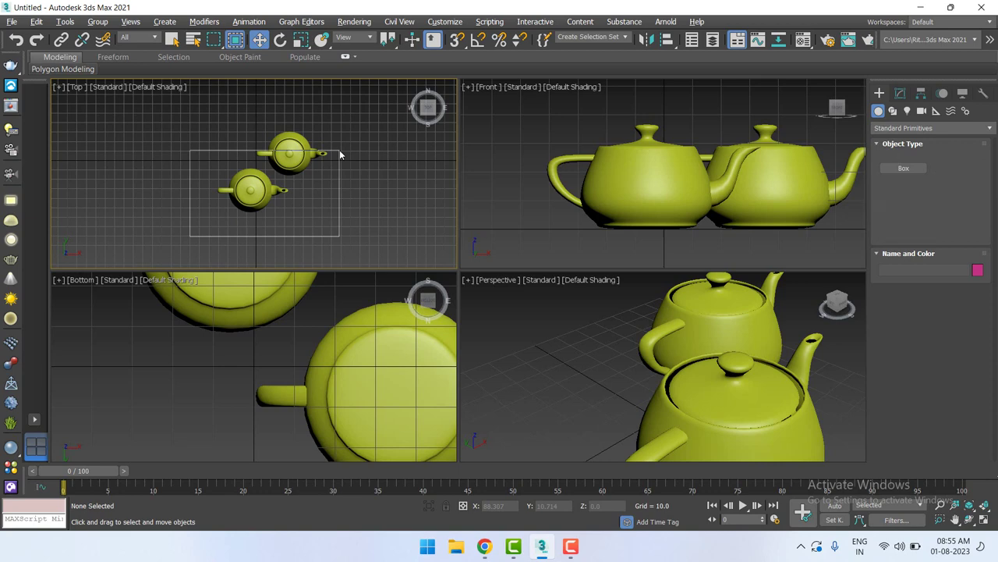
{"action": "left_click_drag", "start_coordinate": [189, 235], "coordinate": [339, 154]}
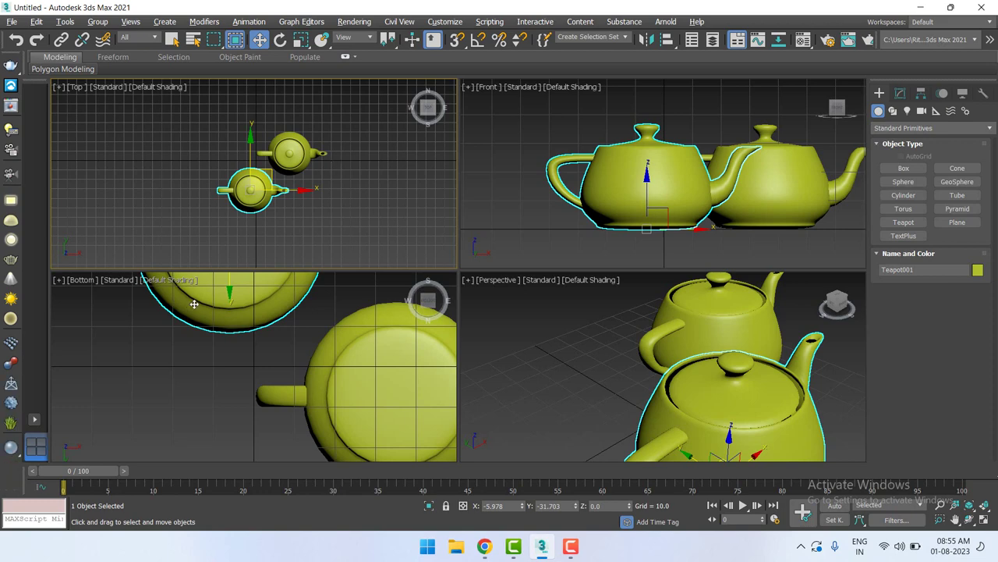
{"action": "left_click_drag", "start_coordinate": [376, 235], "coordinate": [200, 161]}
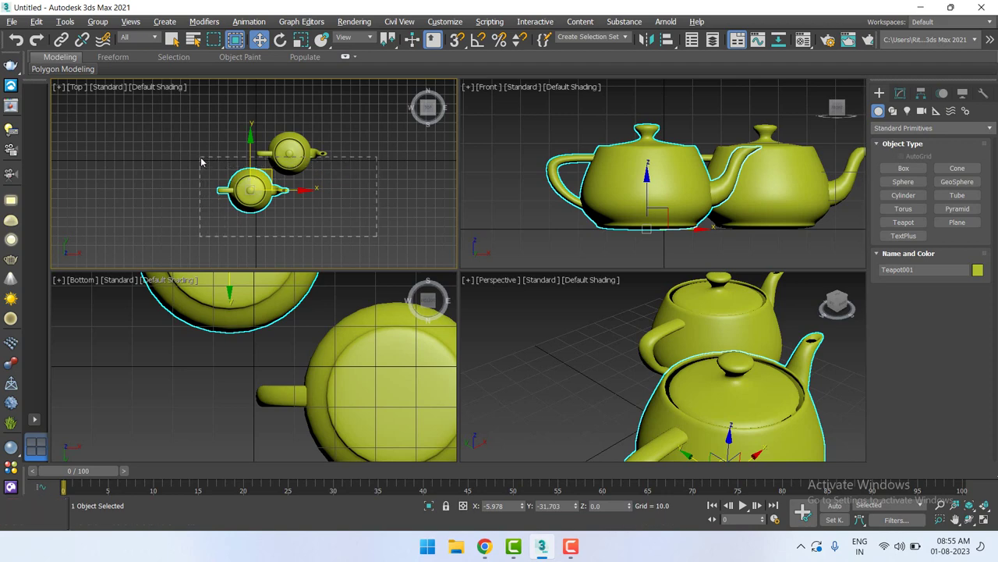
{"action": "left_click_drag", "start_coordinate": [200, 161], "coordinate": [196, 159]}
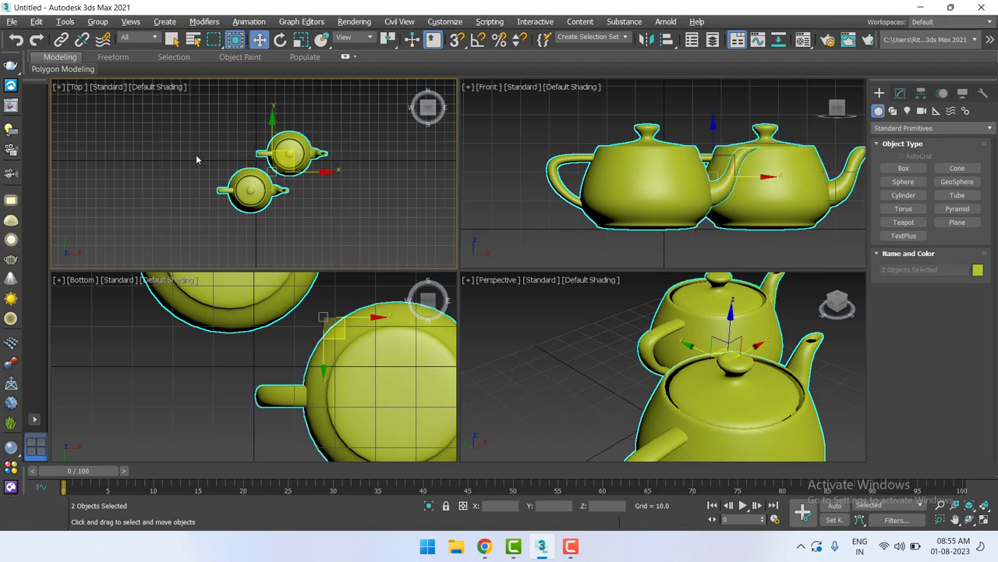
{"action": "left_click", "coordinate": [218, 142]}
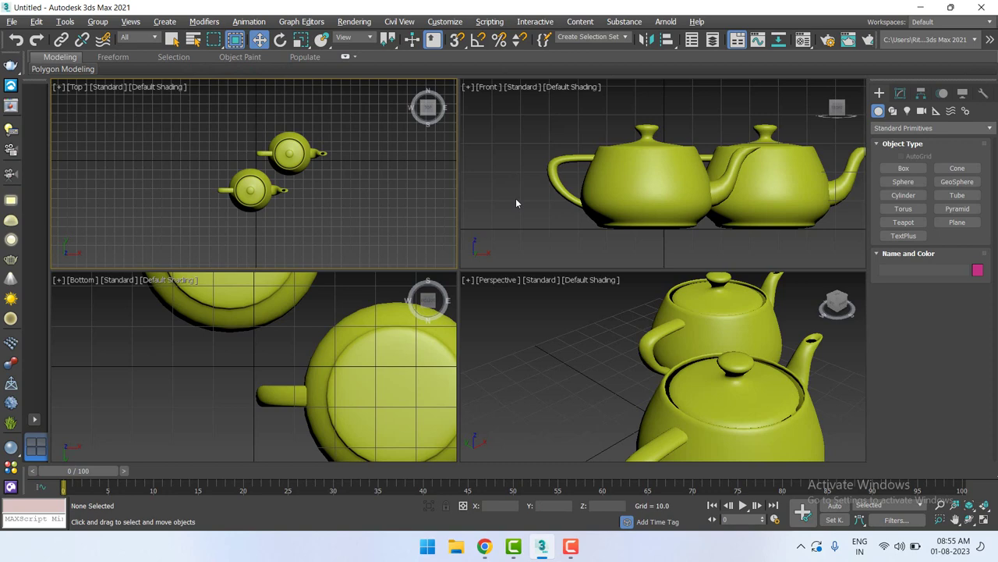
Review and close Customize > Preferences, then select the front teapot with Select and Move
{"action": "left_click", "coordinate": [459, 22]}
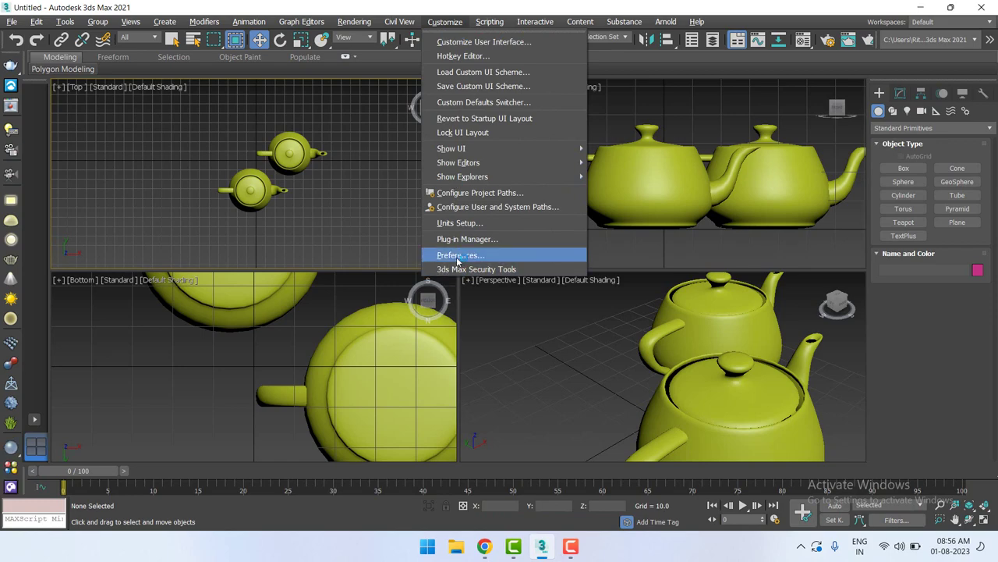
{"action": "left_click", "coordinate": [459, 255]}
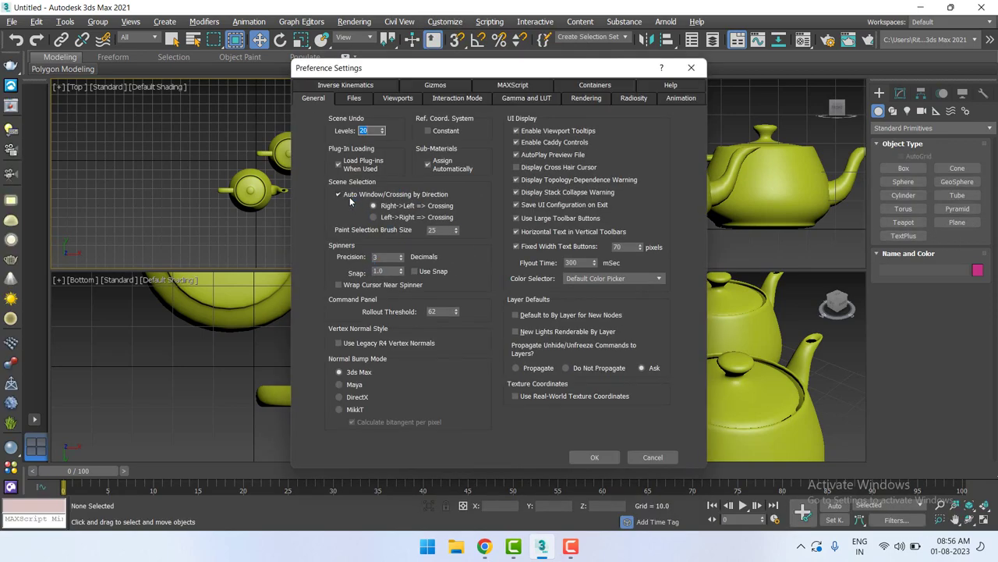
{"action": "left_click", "coordinate": [596, 457]}
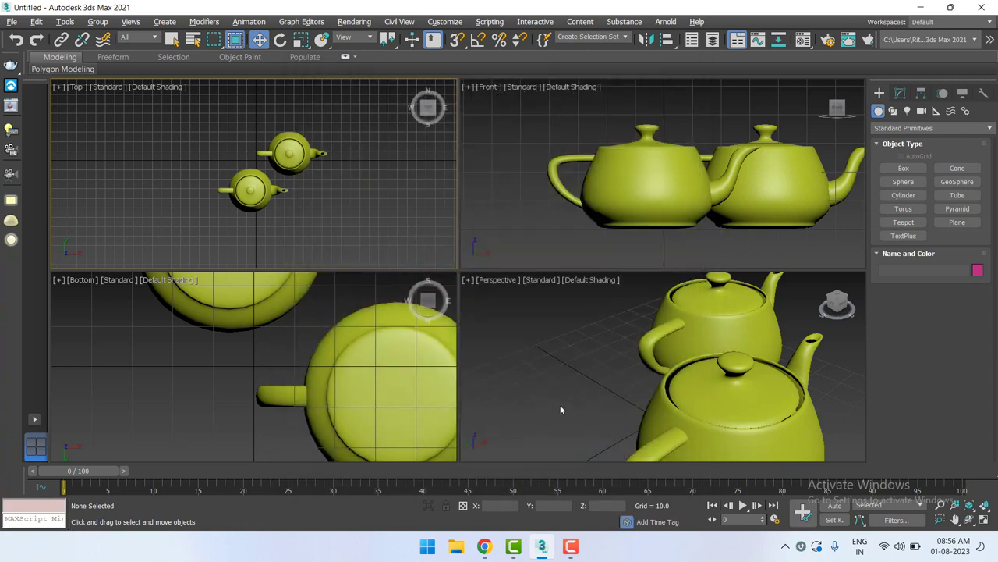
{"action": "left_click", "coordinate": [259, 42]}
{"action": "left_click", "coordinate": [247, 195]}
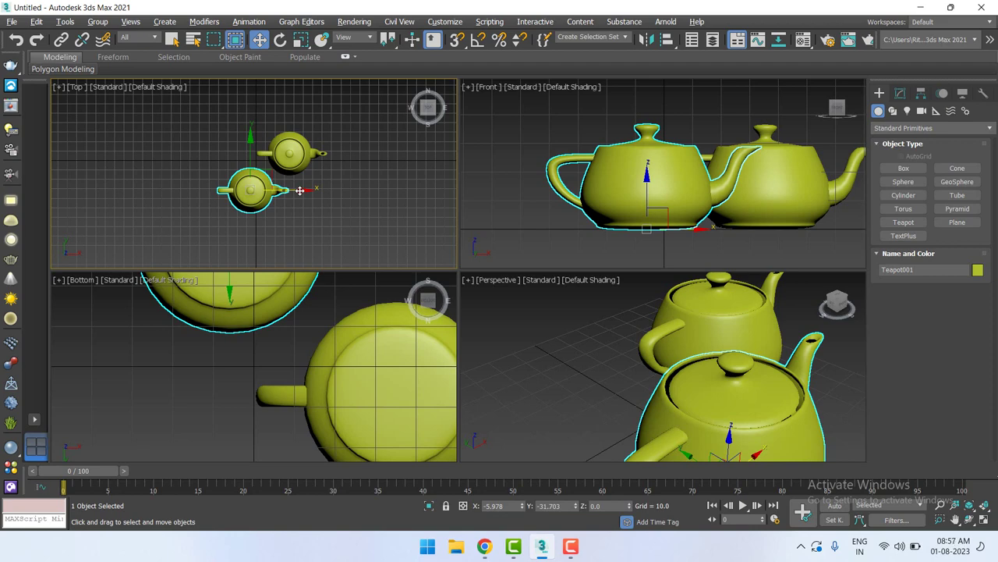
Move the front teapot along X and Y to X -14.776, Y -14.557, then zoom in
{"action": "mouse_move", "coordinate": [300, 190]}
{"action": "left_mouse_down"}
{"action": "mouse_move", "coordinate": [216, 190]}
{"action": "mouse_move", "coordinate": [341, 196]}
{"action": "mouse_move", "coordinate": [243, 200]}
{"action": "mouse_move", "coordinate": [320, 202]}
{"action": "mouse_move", "coordinate": [272, 202]}
{"action": "left_mouse_up"}
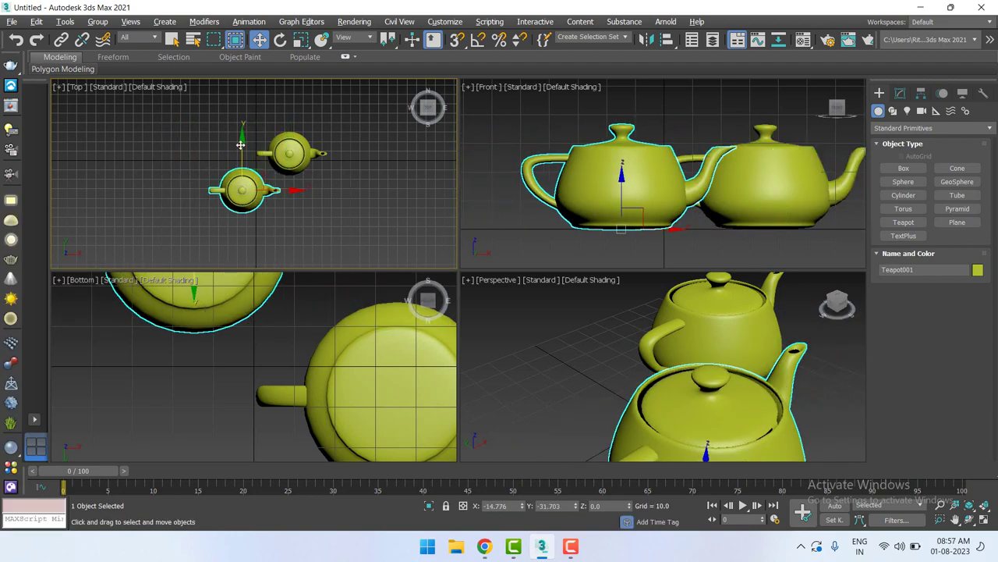
{"action": "mouse_move", "coordinate": [242, 141]}
{"action": "left_mouse_down"}
{"action": "mouse_move", "coordinate": [242, 100]}
{"action": "mouse_move", "coordinate": [245, 125]}
{"action": "left_mouse_up"}
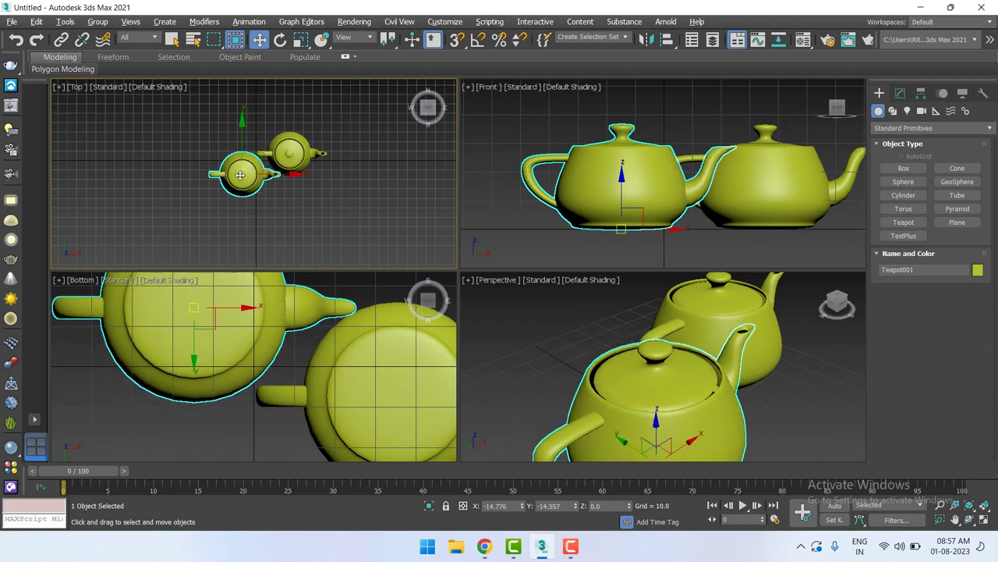
{"action": "scroll", "coordinate": [238, 175], "scroll_direction": "up", "scroll_amount": 2}
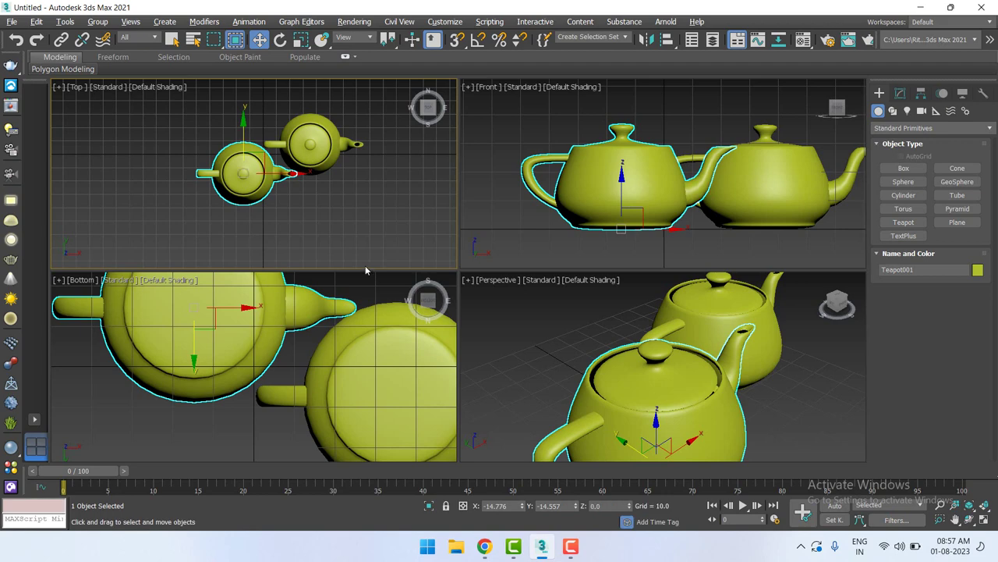
Maximize the Top view, zoom out and pan to centre both teapots
{"action": "key", "text": "alt+w"}
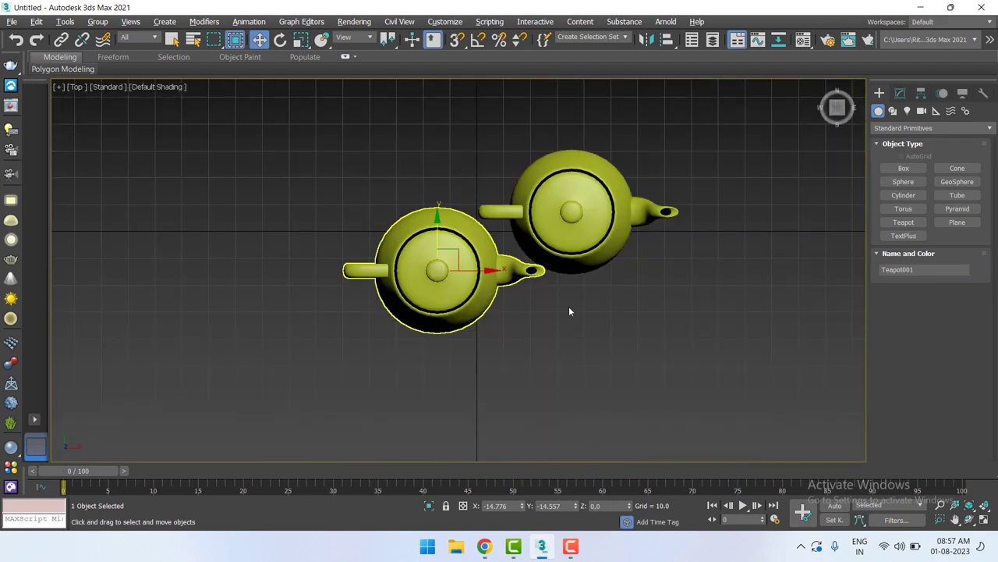
{"action": "scroll", "coordinate": [551, 324], "scroll_direction": "down", "scroll_amount": 3}
{"action": "middle_click_drag", "start_coordinate": [562, 327], "coordinate": [552, 384]}
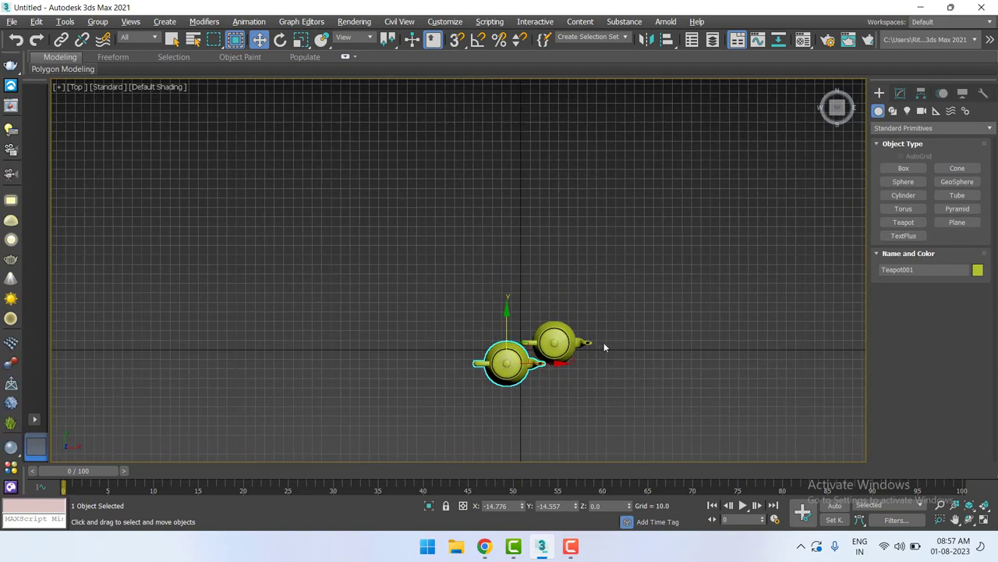
{"action": "mouse_move", "coordinate": [818, 347]}
{"action": "middle_mouse_down"}
{"action": "mouse_move", "coordinate": [720, 290]}
{"action": "mouse_move", "coordinate": [740, 282]}
{"action": "middle_mouse_up"}
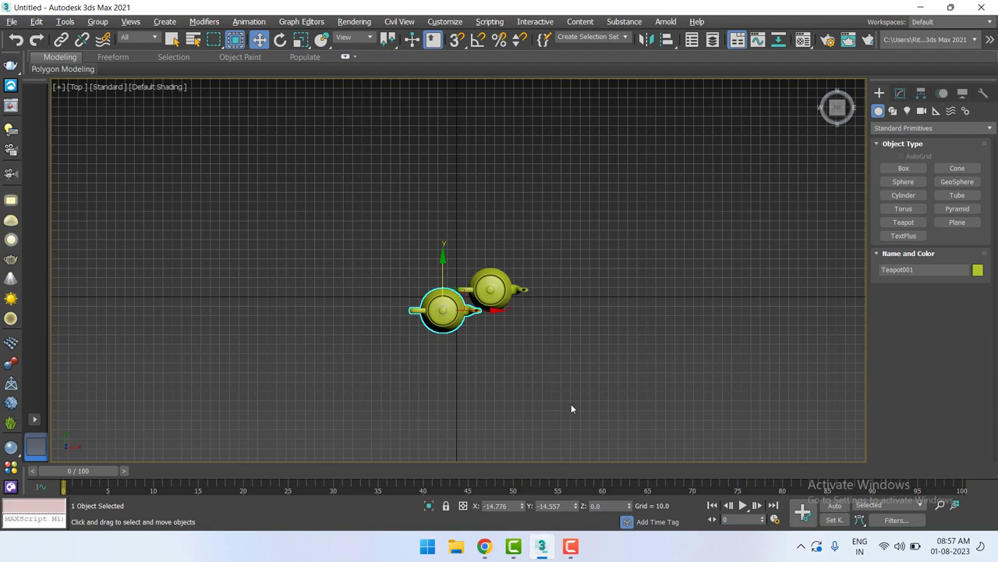
Delete Teapot002 and select the remaining Teapot001
{"action": "left_click", "coordinate": [504, 288]}
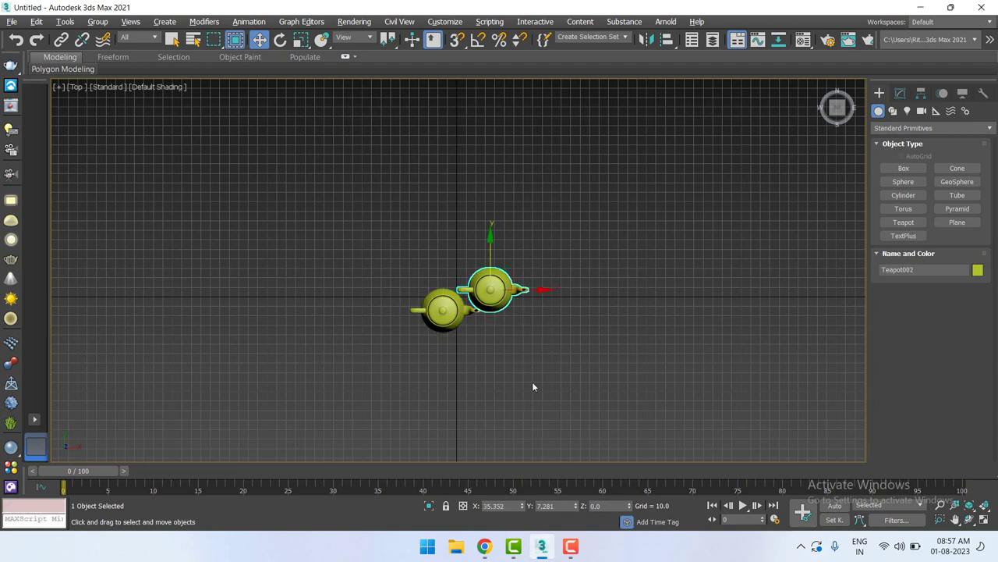
{"action": "key", "text": "Delete"}
{"action": "left_click", "coordinate": [449, 310]}
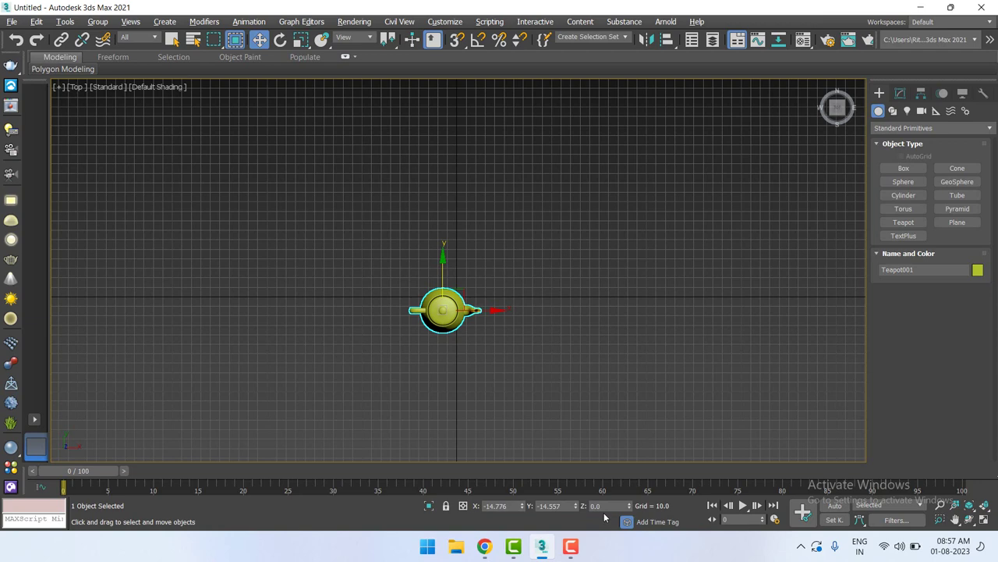
Enter X 0 and Y -0 in the status-bar coordinates to place Teapot001 at the origin
{"action": "double_click", "coordinate": [489, 509]}
{"action": "type", "text": "0"}
{"action": "key", "text": "Return"}
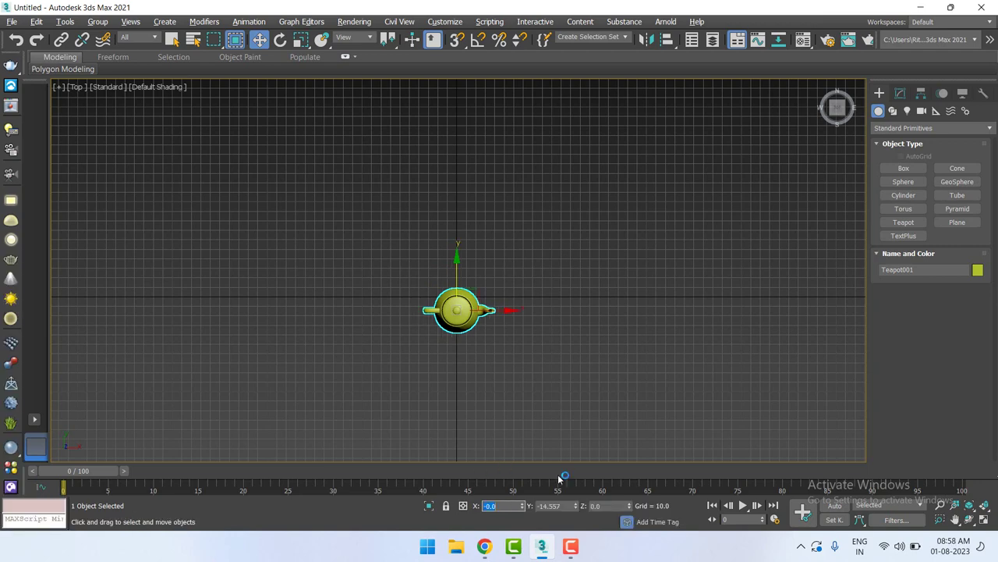
{"action": "key", "text": "Tab"}
{"action": "type", "text": "-0"}
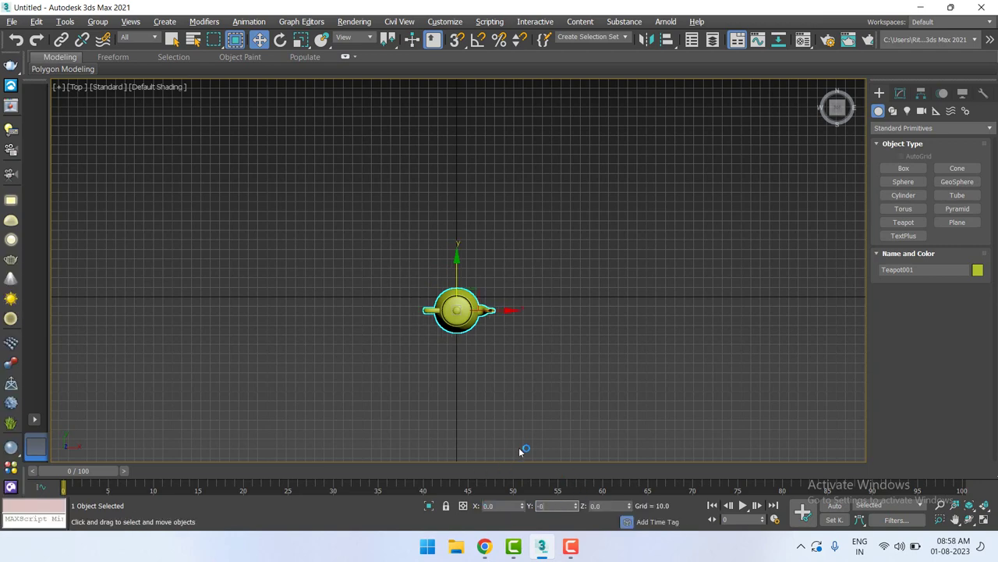
{"action": "key", "text": "Return"}
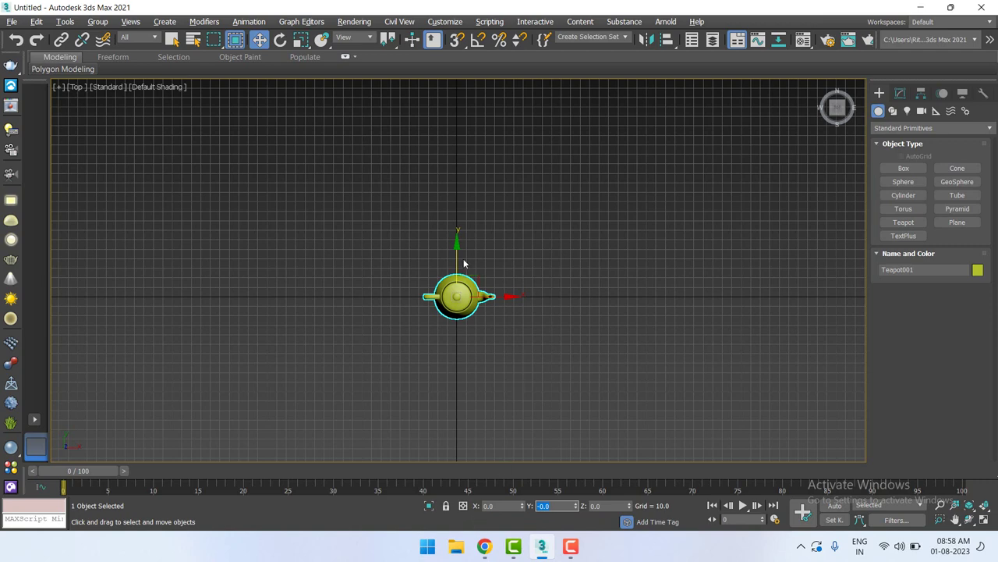
Trial-move the teapot along Y and X, undo both moves, and restore four viewports
{"action": "left_click_drag", "start_coordinate": [461, 263], "coordinate": [460, 190]}
{"action": "key", "text": "ctrl+z"}
{"action": "left_click_drag", "start_coordinate": [508, 297], "coordinate": [609, 307]}
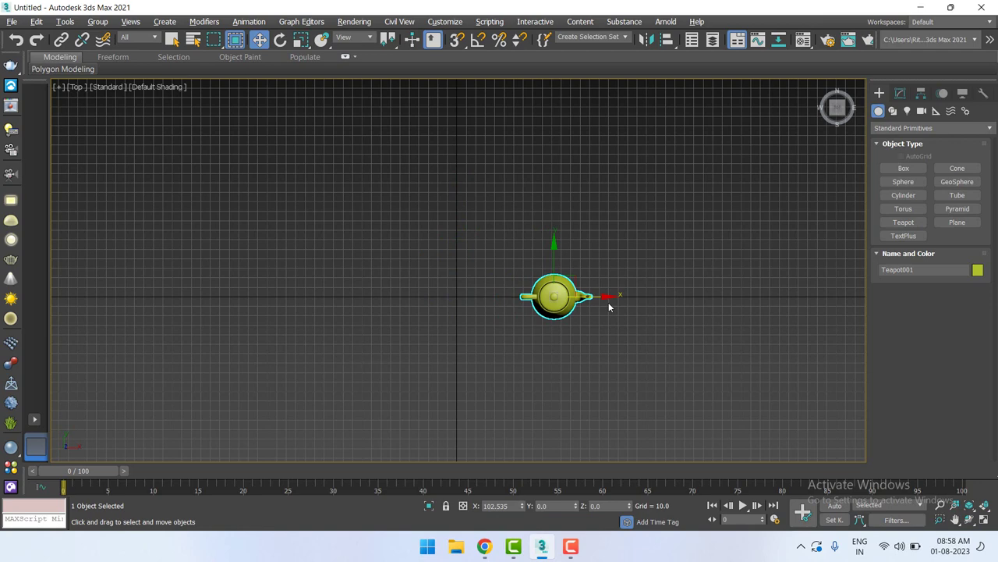
{"action": "key", "text": "ctrl+z"}
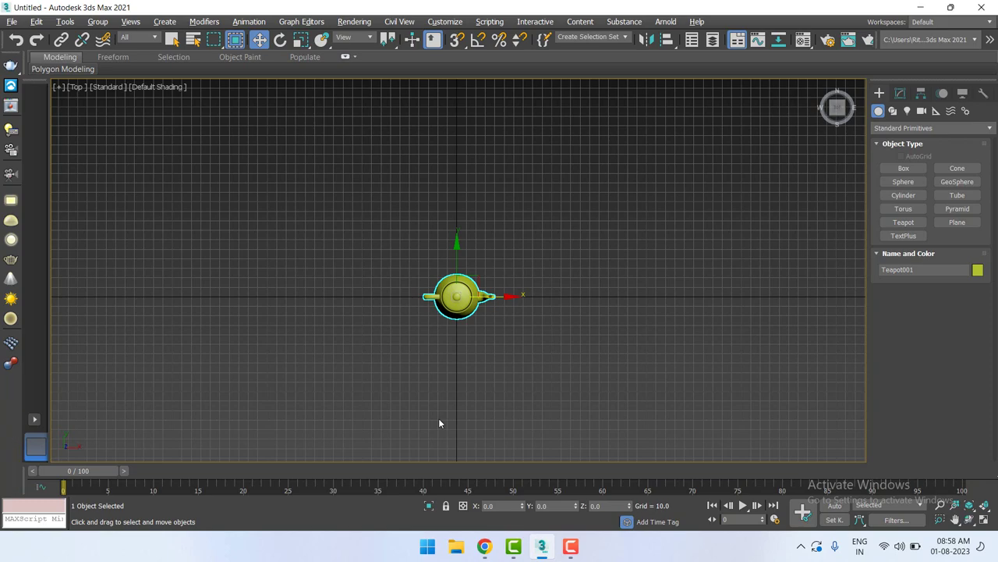
{"action": "key", "text": "alt+w"}
Reselect the teapot in a maximized Perspective view, then maximize the Top view instead
{"action": "left_click", "coordinate": [855, 434]}
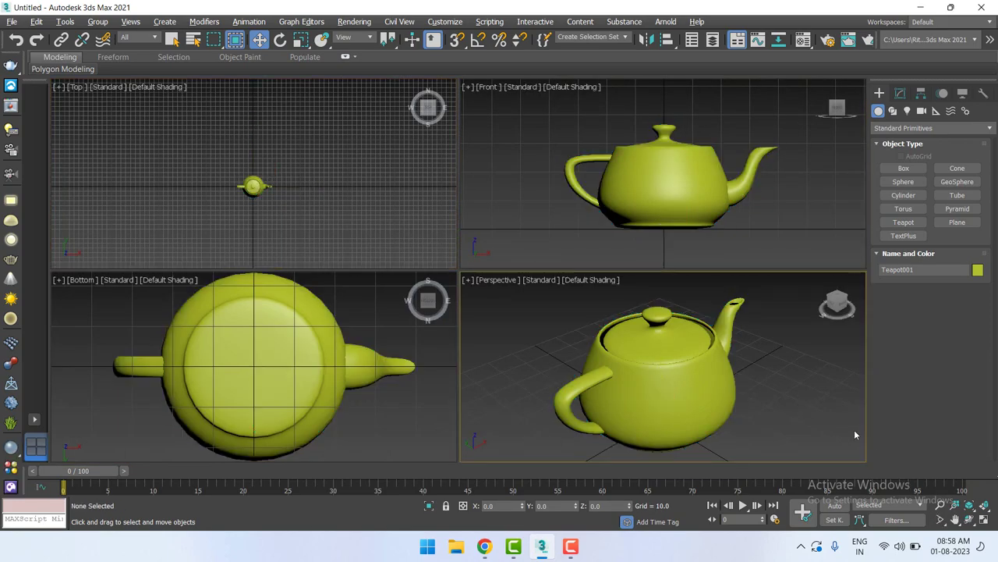
{"action": "key", "text": "alt+w"}
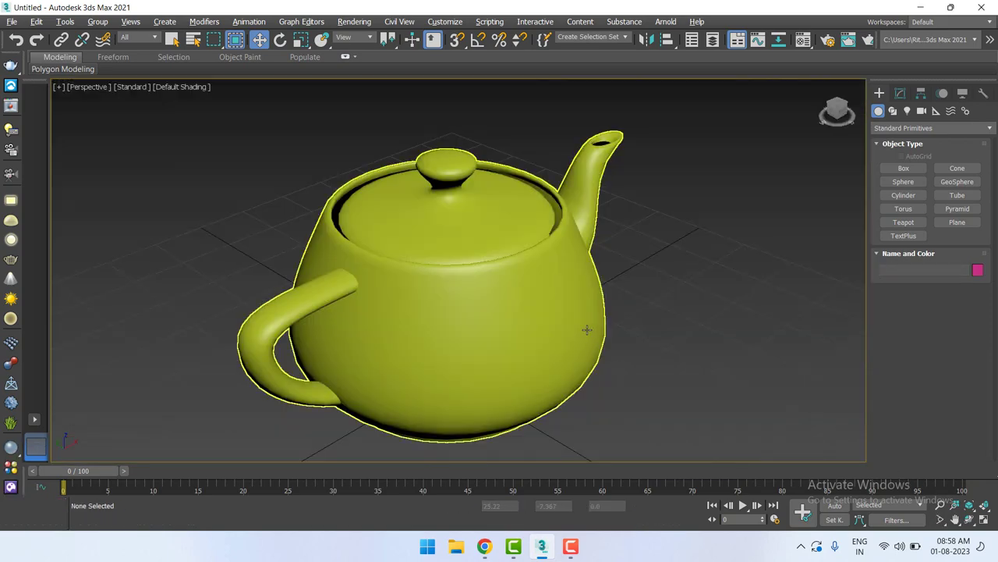
{"action": "left_click", "coordinate": [586, 329]}
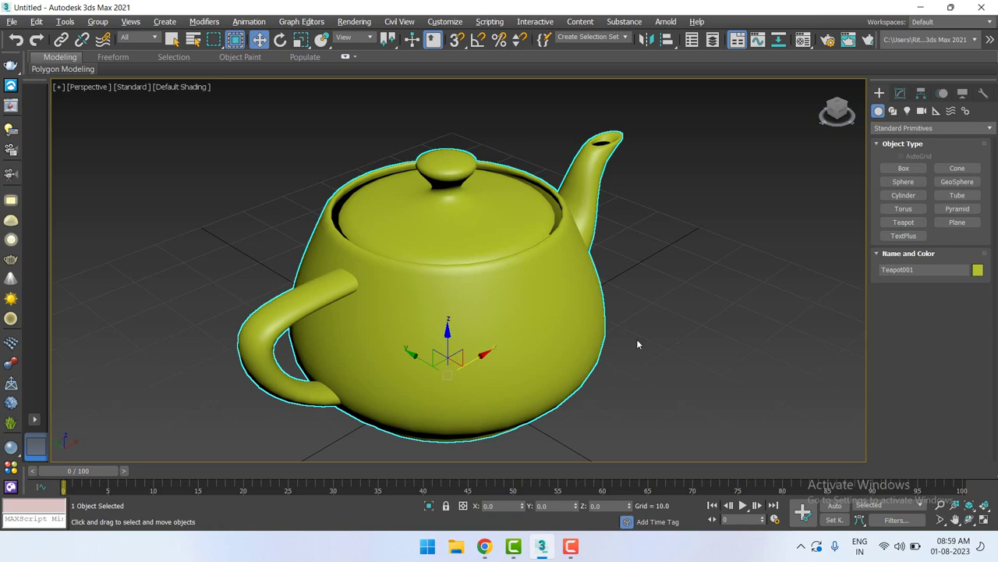
{"action": "key", "text": "alt+w"}
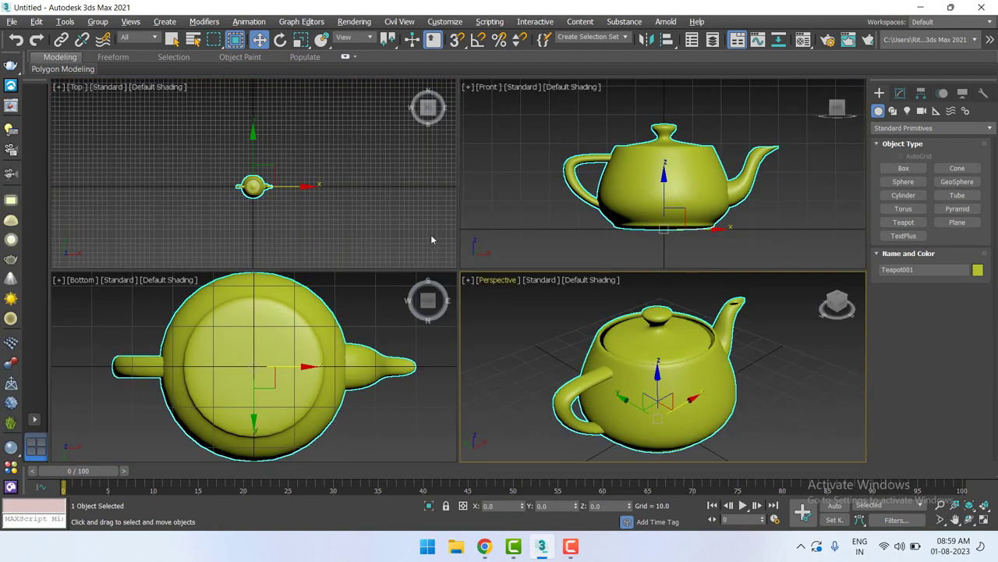
{"action": "key", "text": "alt+w"}
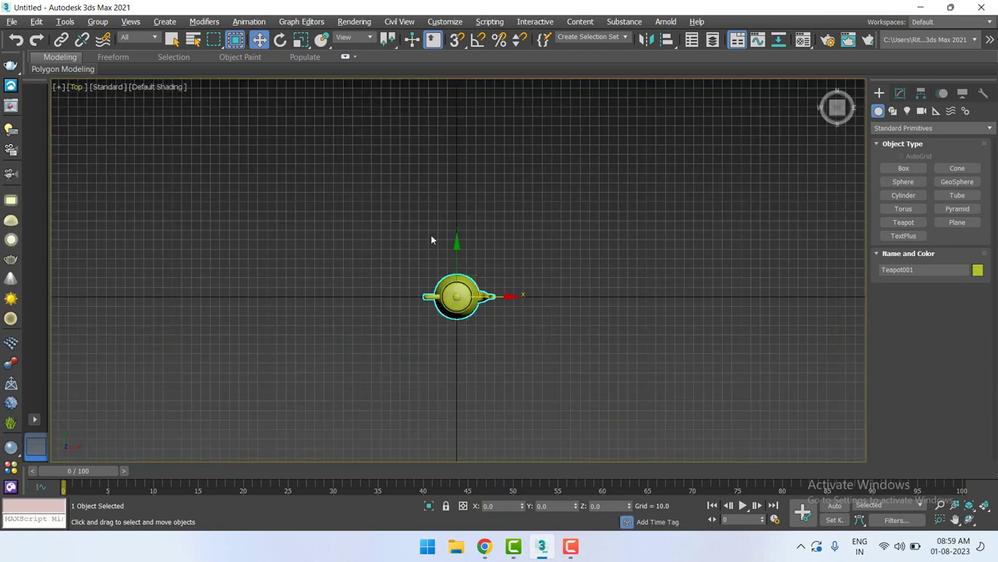
Set the teapot's Y position to 300, then zoom out and recentre the Top view
{"action": "scroll", "coordinate": [482, 344], "scroll_direction": "up", "scroll_amount": 2}
{"action": "scroll", "coordinate": [482, 344], "scroll_direction": "up", "scroll_amount": 2}
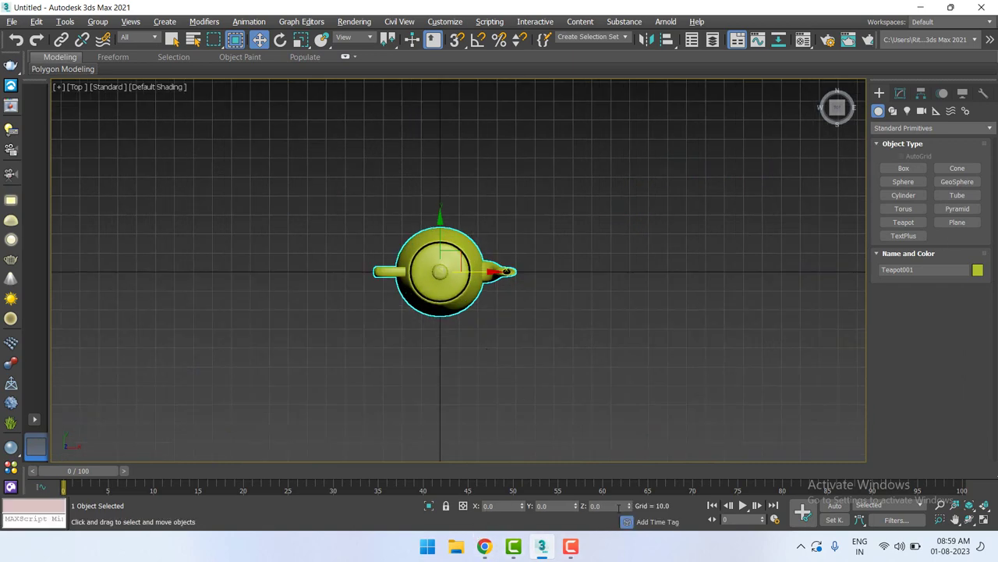
{"action": "left_click", "coordinate": [555, 506]}
{"action": "type", "text": "30"}
{"action": "key", "text": "Return"}
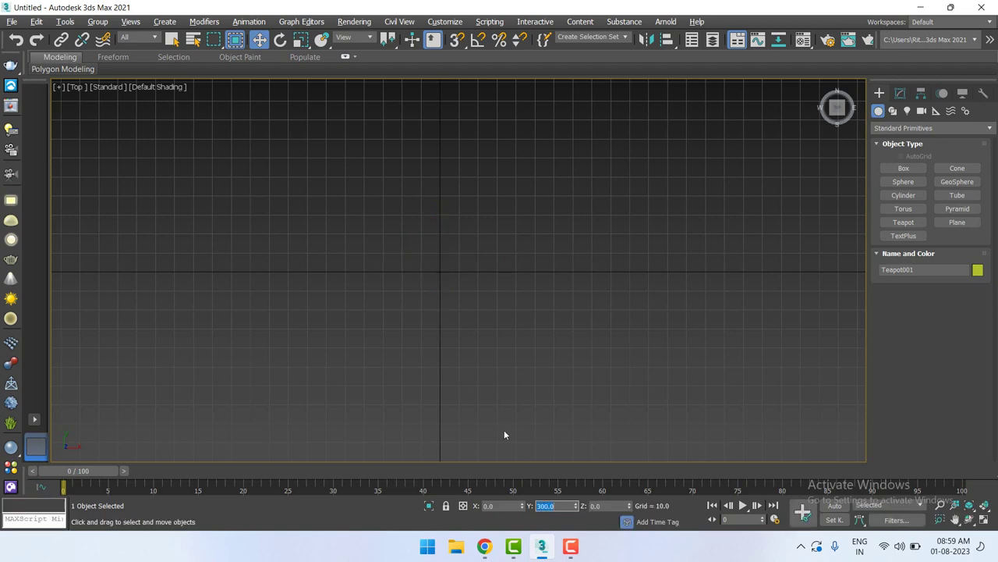
{"action": "scroll", "coordinate": [571, 220], "scroll_direction": "down", "scroll_amount": 3}
{"action": "scroll", "coordinate": [567, 234], "scroll_direction": "down", "scroll_amount": 2}
{"action": "middle_click_drag", "start_coordinate": [562, 251], "coordinate": [543, 310]}
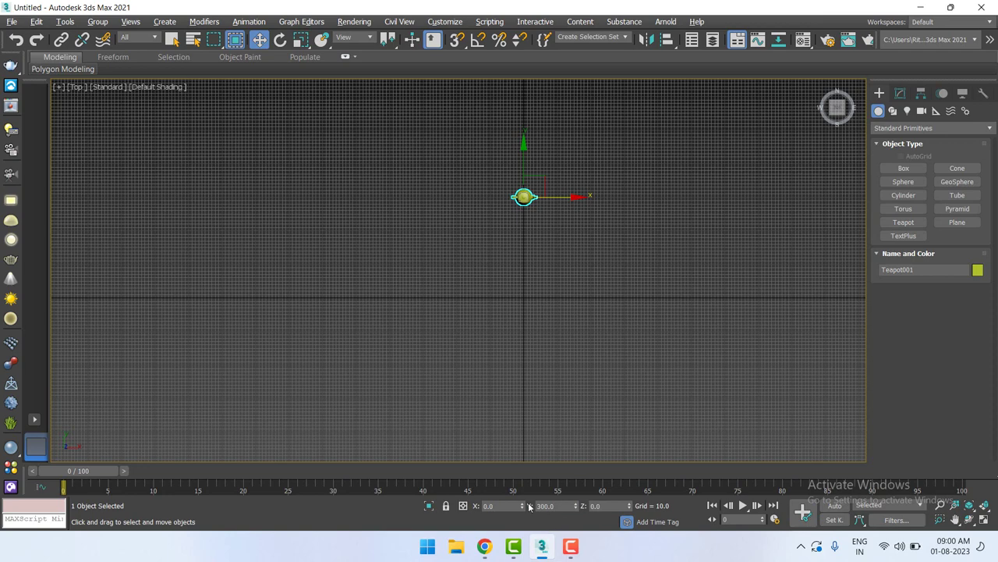
Move the teapot through Y positions 0, -300 and back to 0
{"action": "double_click", "coordinate": [550, 506]}
{"action": "type", "text": "0"}
{"action": "key", "text": "Return"}
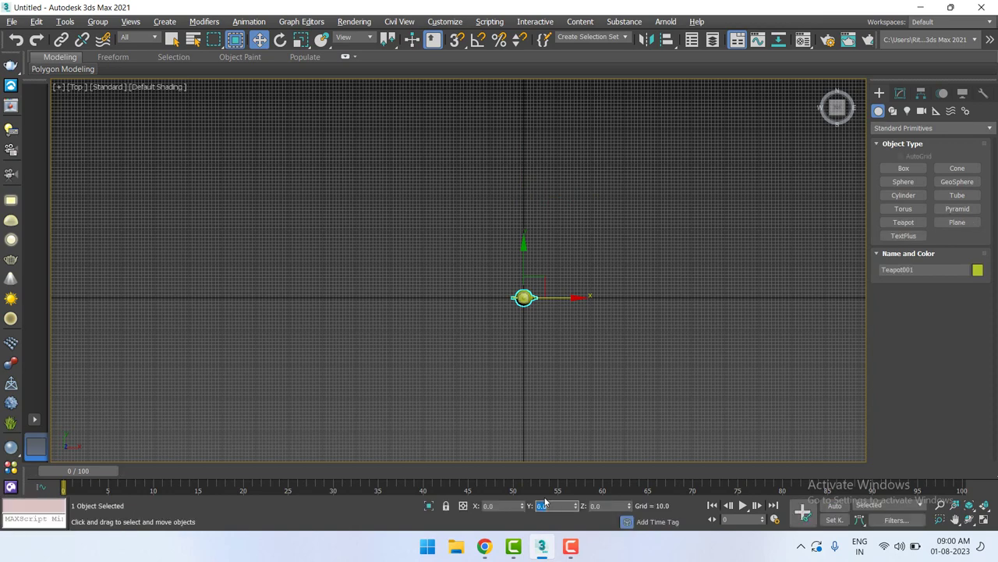
{"action": "type", "text": "-"}
{"action": "type", "text": "300"}
{"action": "key", "text": "Return"}
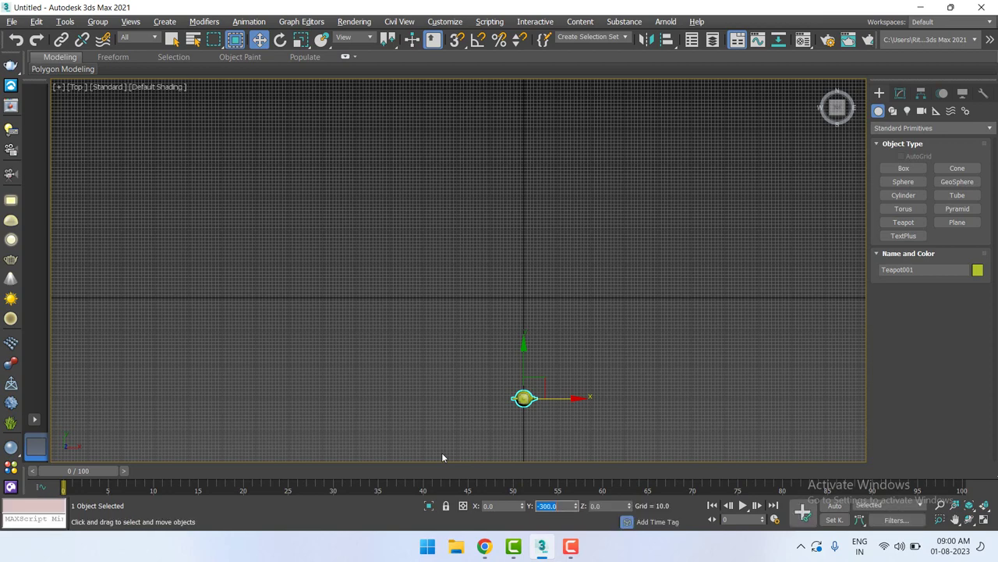
{"action": "type", "text": "0"}
{"action": "key", "text": "Return"}
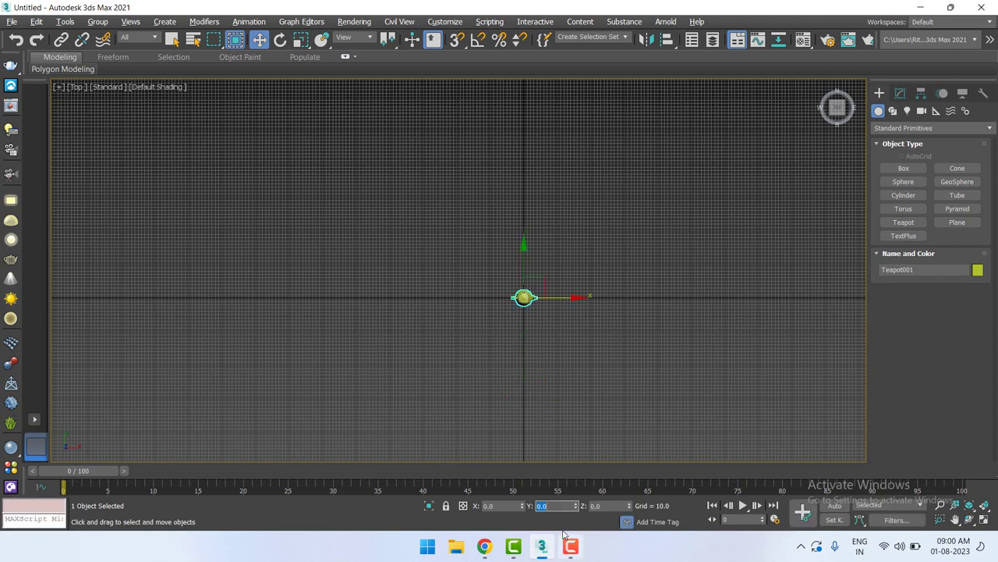
Try X positions 300, 0, -300 and 0, then restore four viewports and activate Front
{"action": "left_click", "coordinate": [497, 506]}
{"action": "type", "text": "300"}
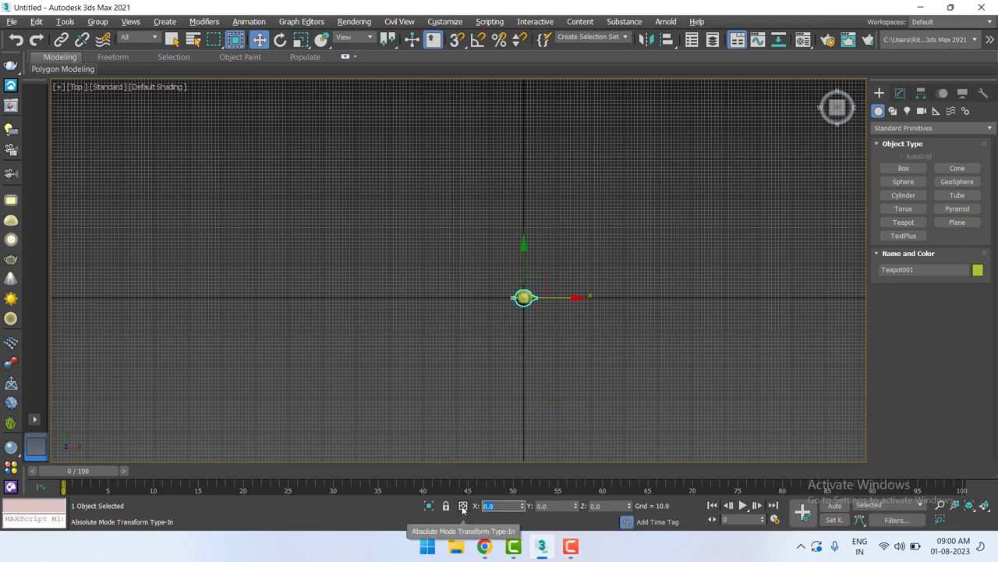
{"action": "key", "text": "Return"}
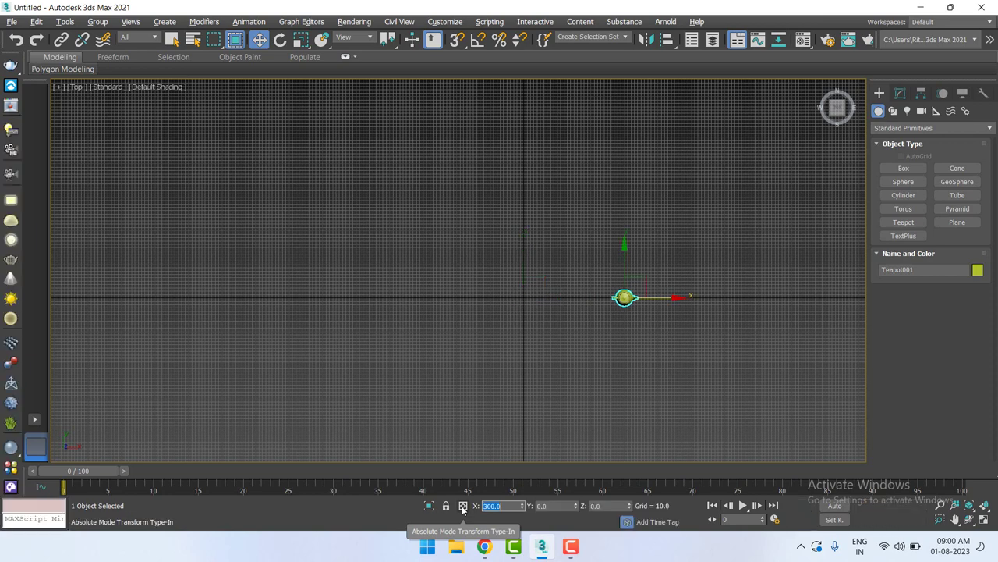
{"action": "type", "text": "0"}
{"action": "key", "text": "Return"}
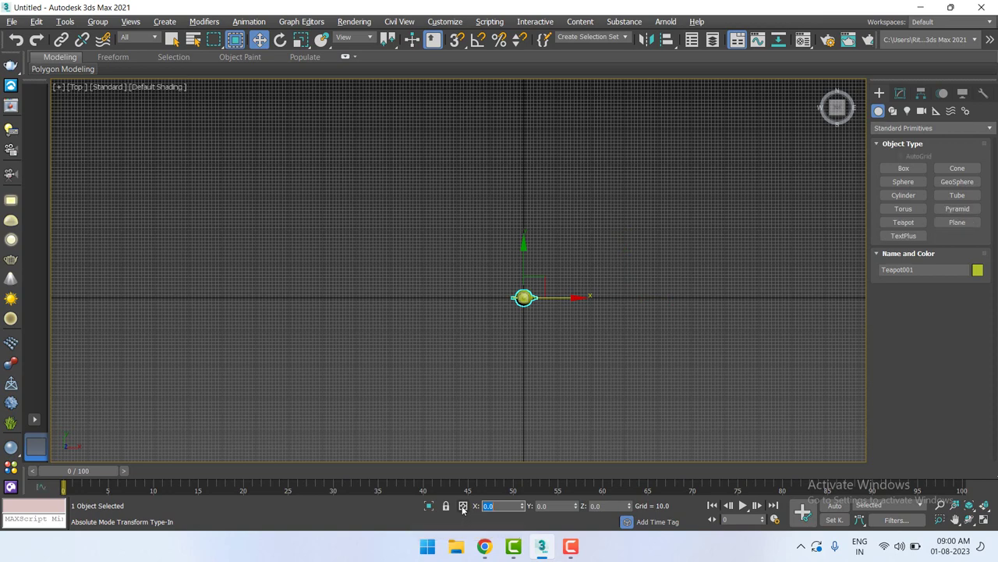
{"action": "type", "text": "-300"}
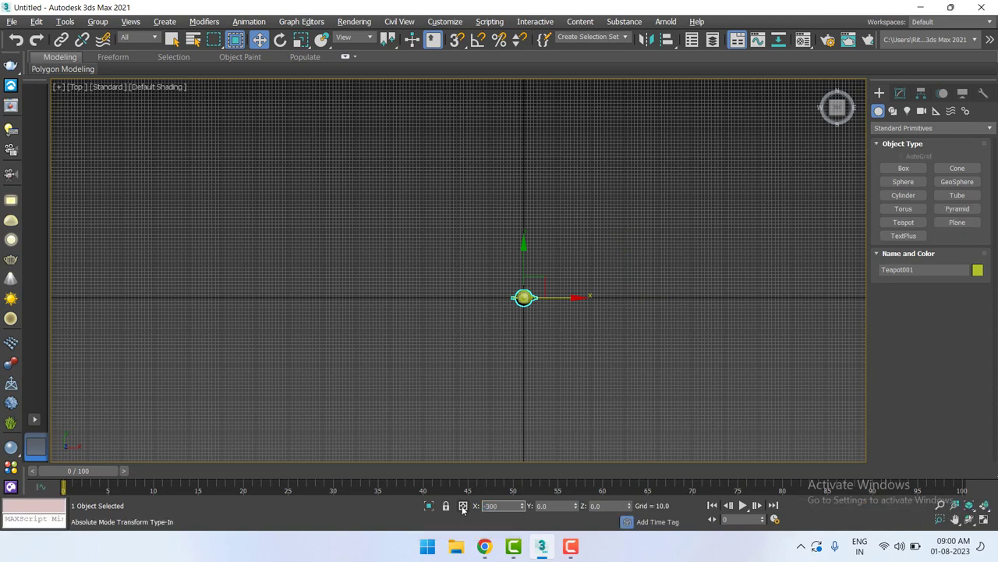
{"action": "key", "text": "Return"}
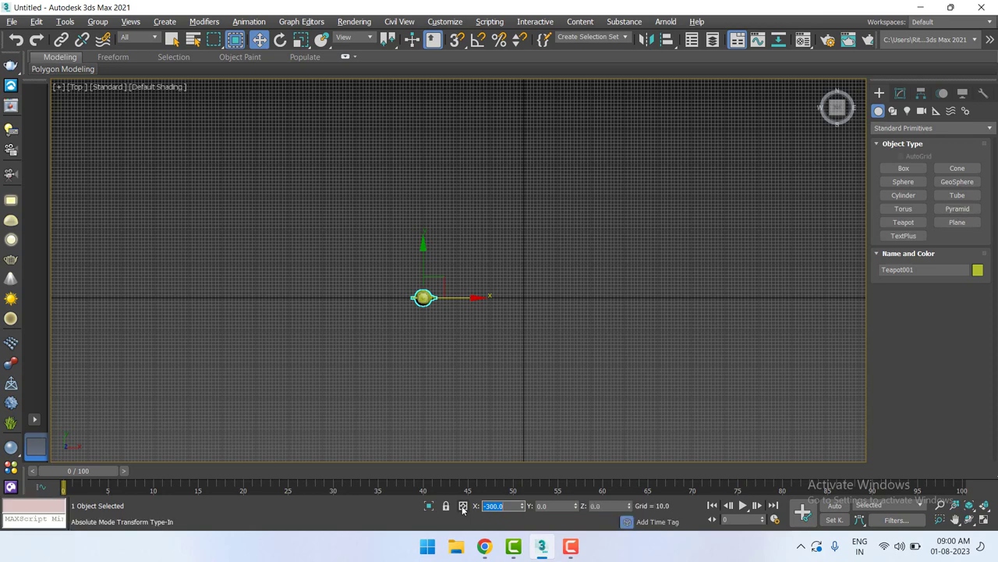
{"action": "type", "text": "0"}
{"action": "key", "text": "Return"}
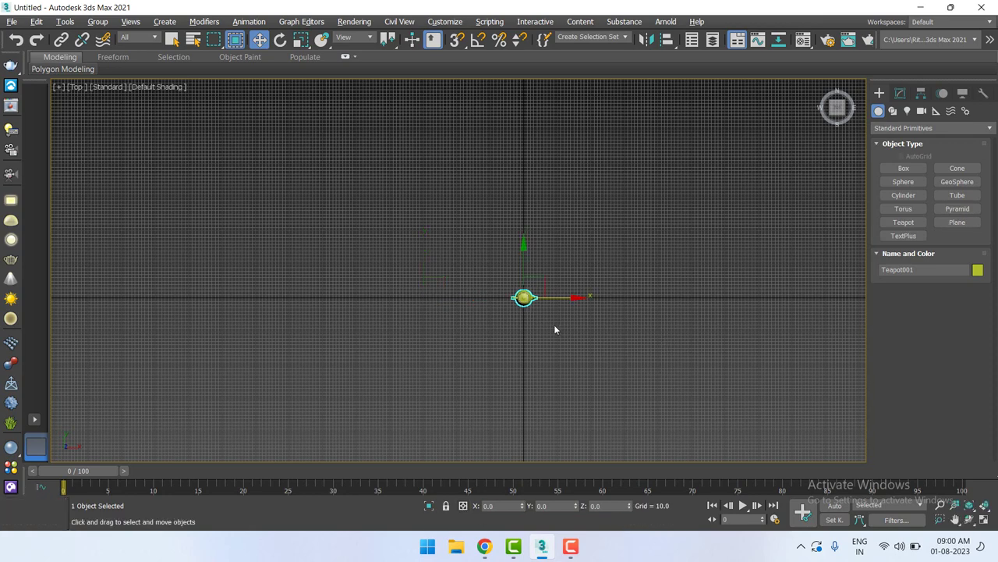
{"action": "key", "text": "alt+w"}
{"action": "right_click", "coordinate": [600, 259]}
Maximize the Front view, zoom out, then return to four viewports
{"action": "key", "text": "alt+w"}
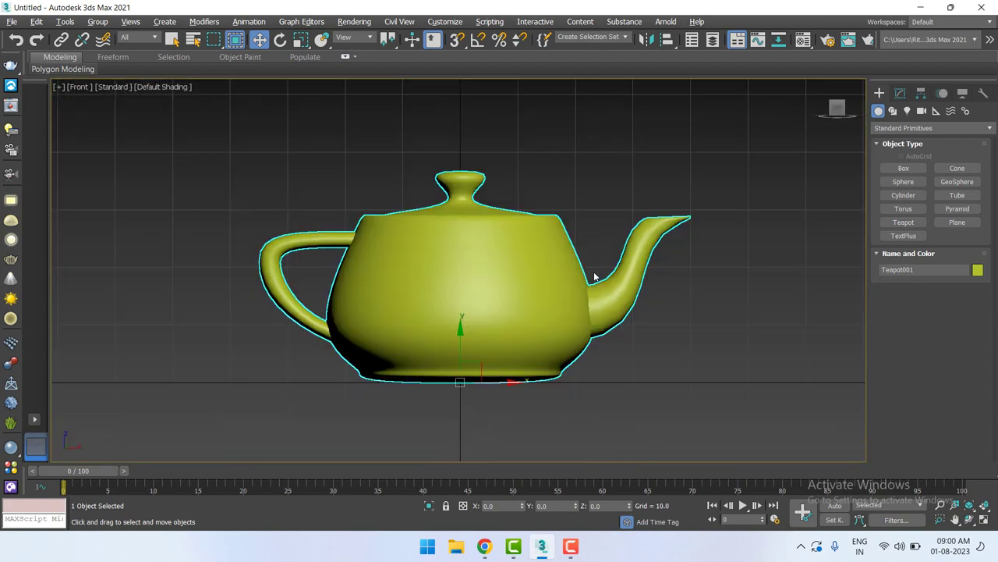
{"action": "scroll", "coordinate": [596, 278], "scroll_direction": "down", "scroll_amount": 5}
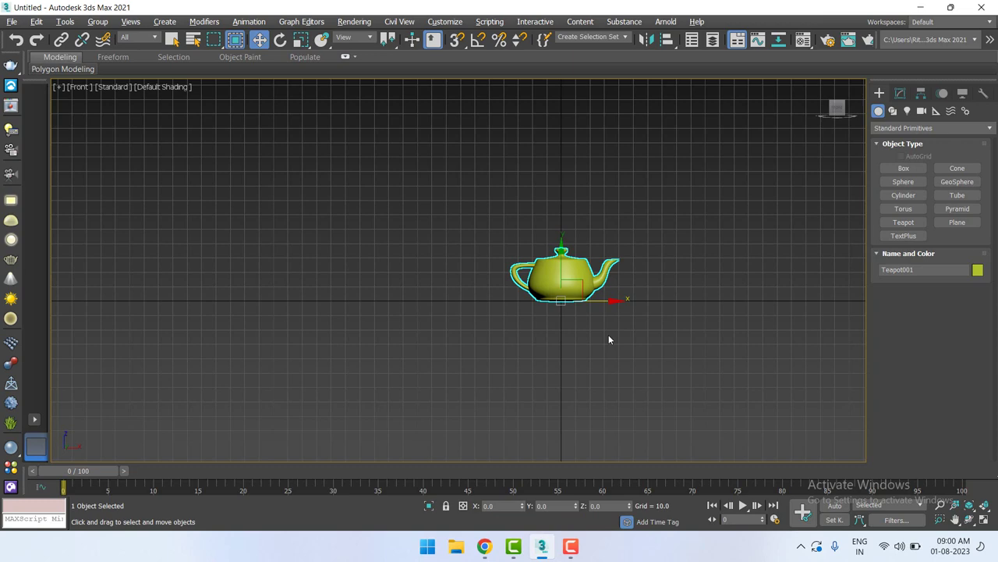
{"action": "key", "text": "alt+w"}
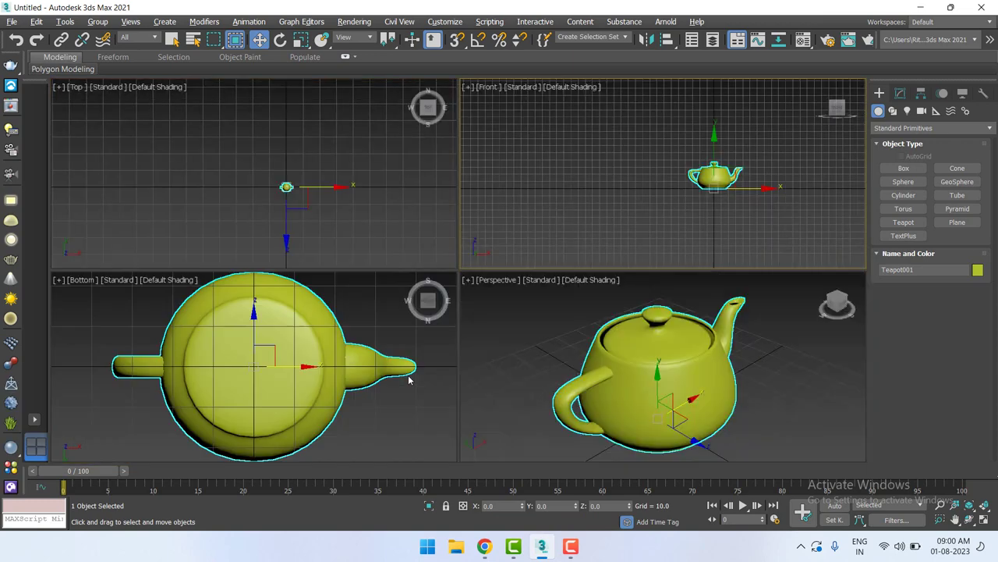
Change the lower-left Bottom viewport to a Left view, recentre the teapot, and restore the layout
{"action": "left_click", "coordinate": [350, 323]}
{"action": "key", "text": "alt+w"}
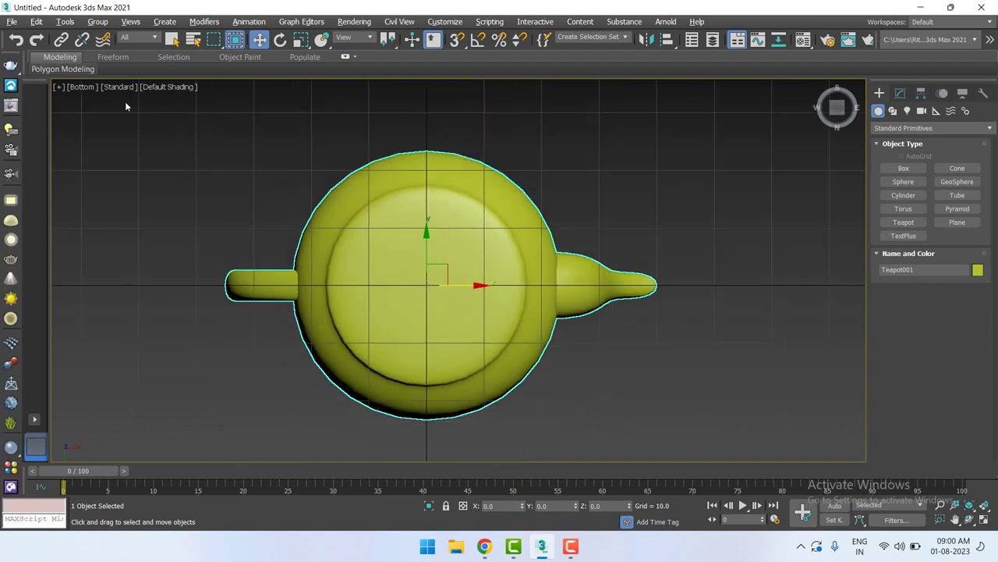
{"action": "left_click", "coordinate": [87, 88]}
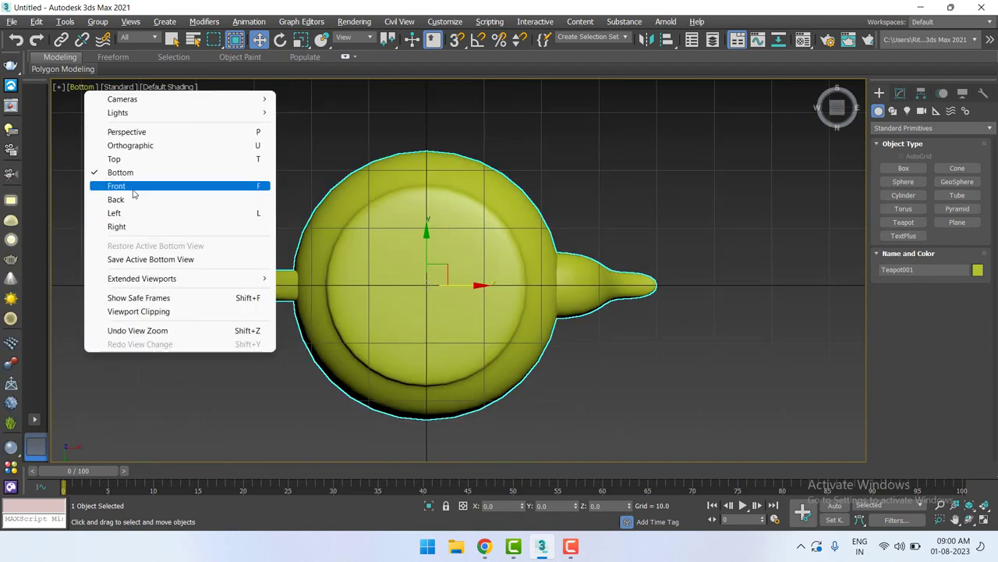
{"action": "left_click", "coordinate": [114, 213]}
{"action": "scroll", "coordinate": [519, 346], "scroll_direction": "down", "scroll_amount": 3}
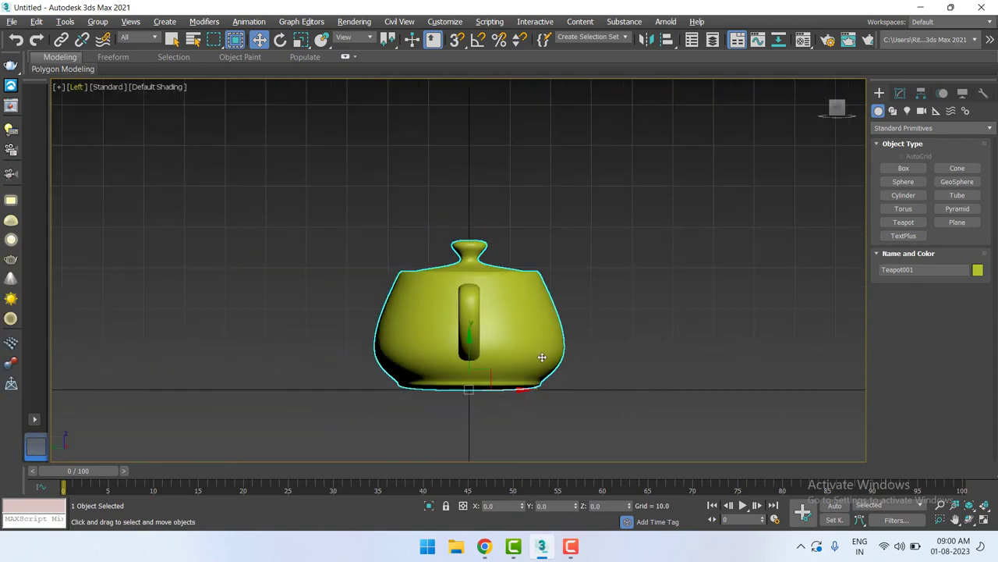
{"action": "middle_click_drag", "start_coordinate": [542, 357], "coordinate": [581, 333]}
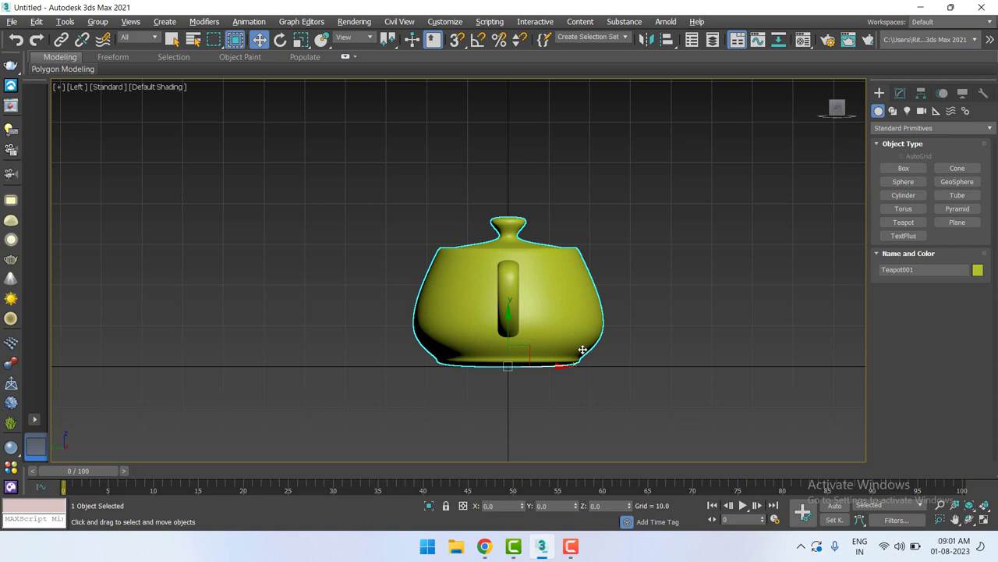
{"action": "key", "text": "alt+w"}
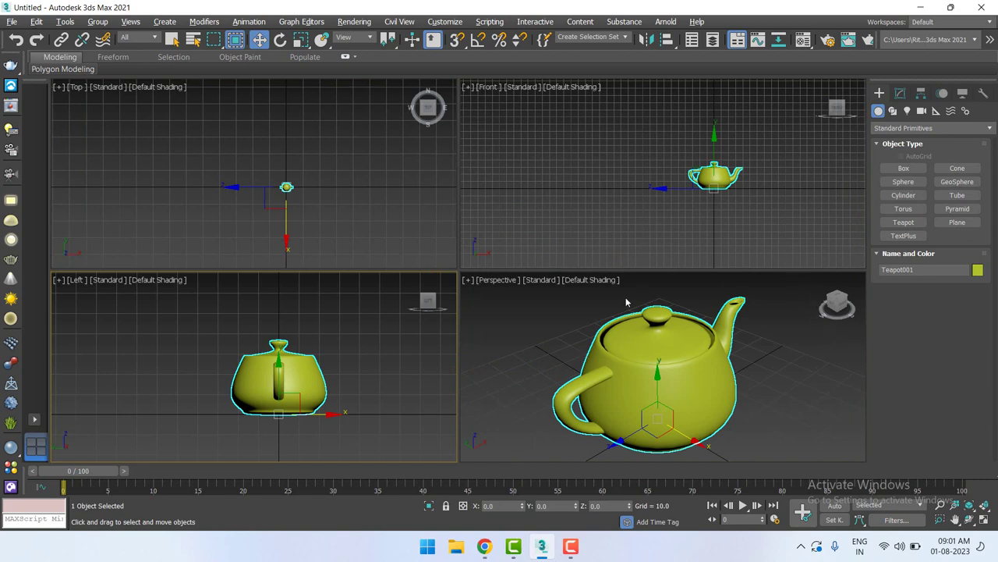
Review the teapot in Perspective and all four views, then maximize Perspective zoomed out and centred
{"action": "left_click", "coordinate": [530, 308]}
{"action": "left_click", "coordinate": [694, 413]}
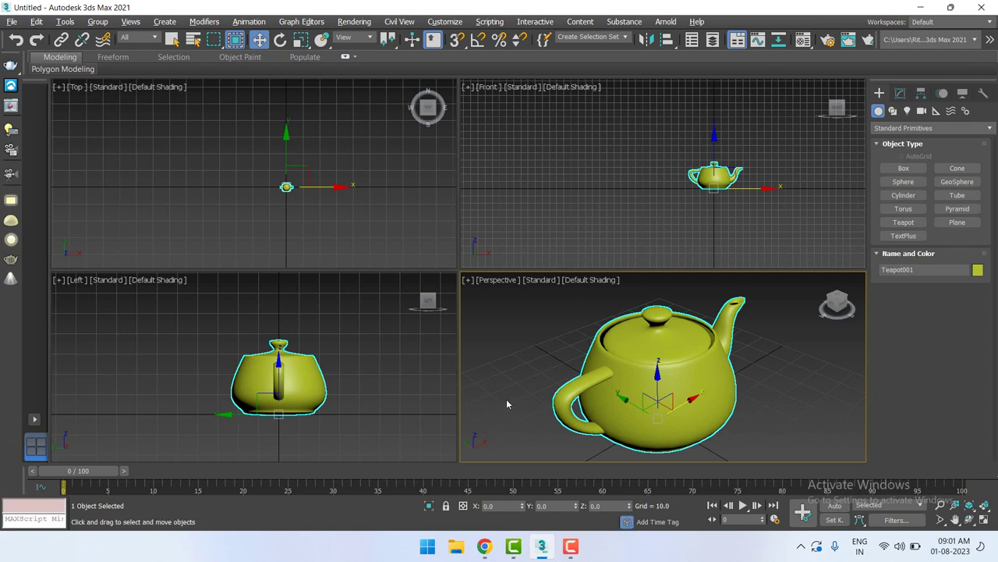
{"action": "key", "text": "alt+w"}
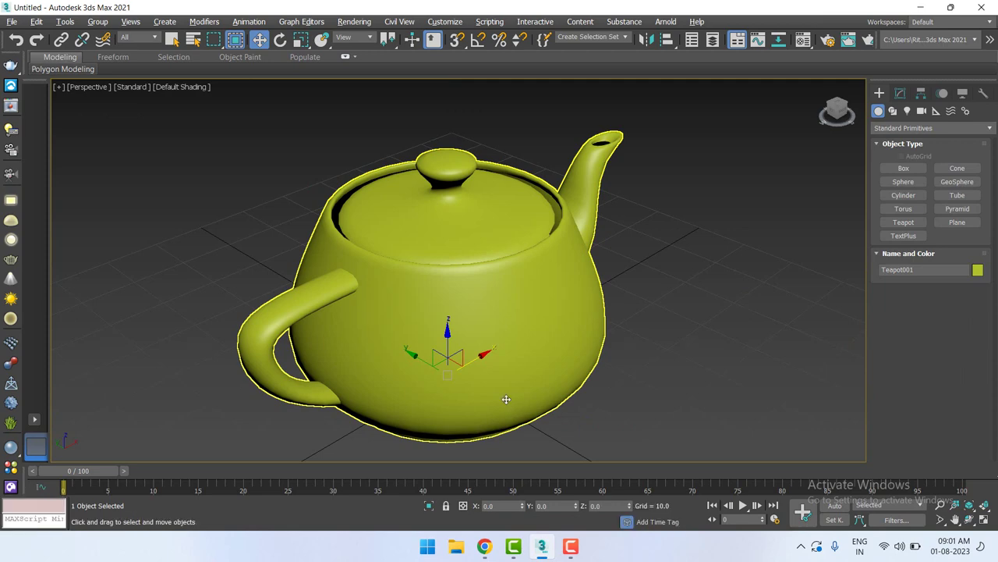
{"action": "left_click", "coordinate": [506, 397]}
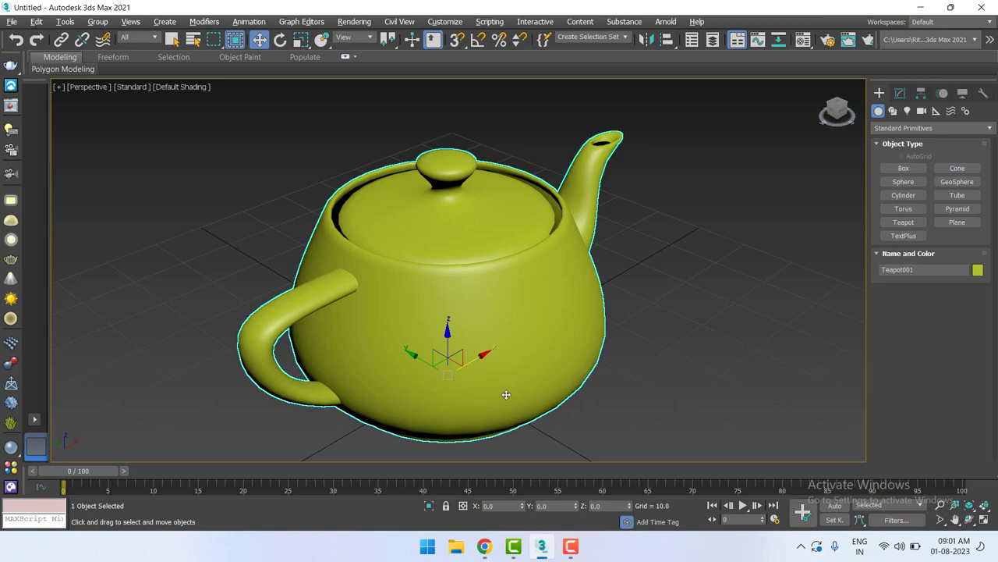
{"action": "key", "text": "alt+w"}
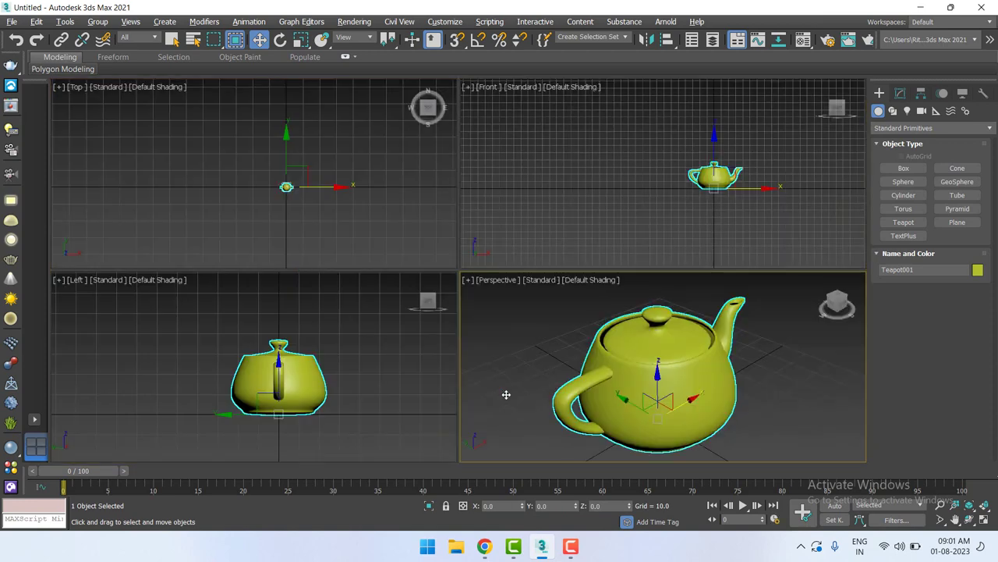
{"action": "key", "text": "alt+w"}
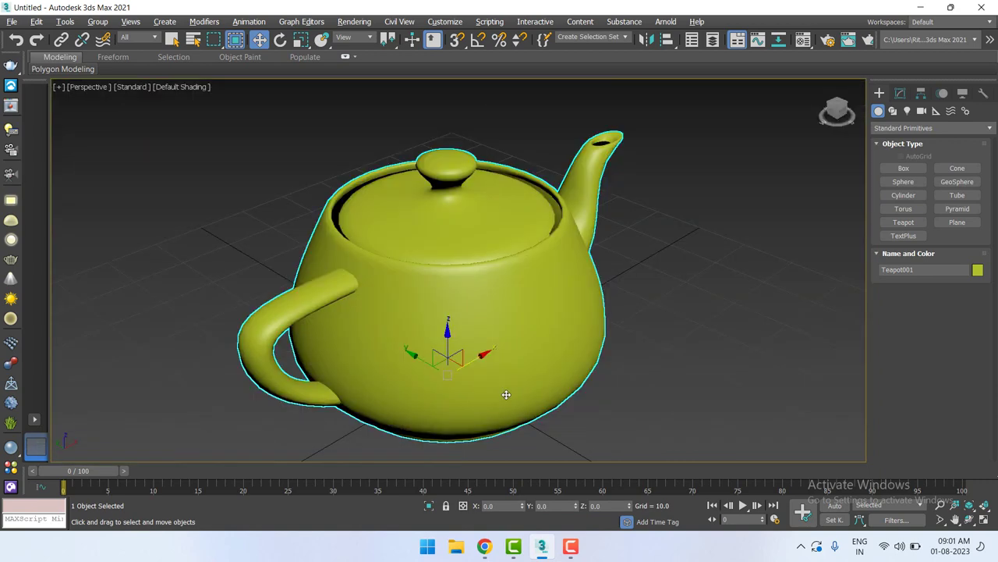
{"action": "scroll", "coordinate": [649, 393], "scroll_direction": "down", "scroll_amount": 3}
{"action": "mouse_move", "coordinate": [649, 393]}
{"action": "middle_mouse_down"}
{"action": "mouse_move", "coordinate": [650, 352]}
{"action": "mouse_move", "coordinate": [629, 350]}
{"action": "middle_mouse_up"}
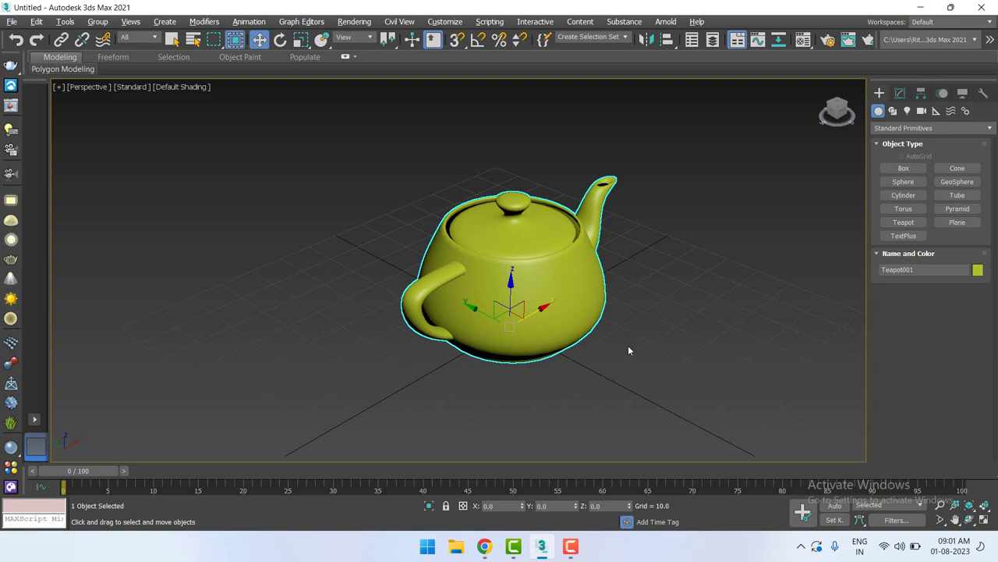
{"action": "key", "text": "f"}
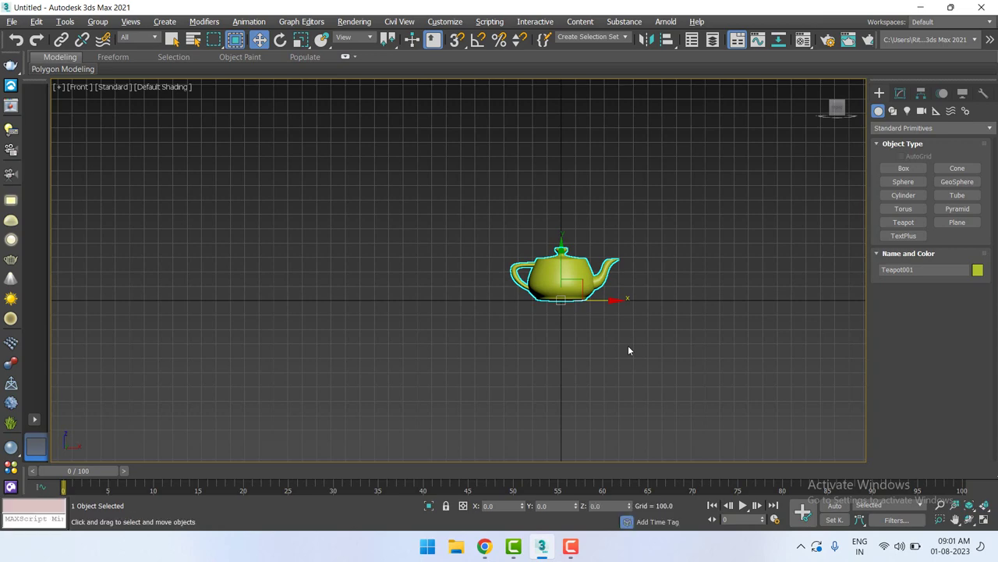
{"action": "key", "text": "l"}
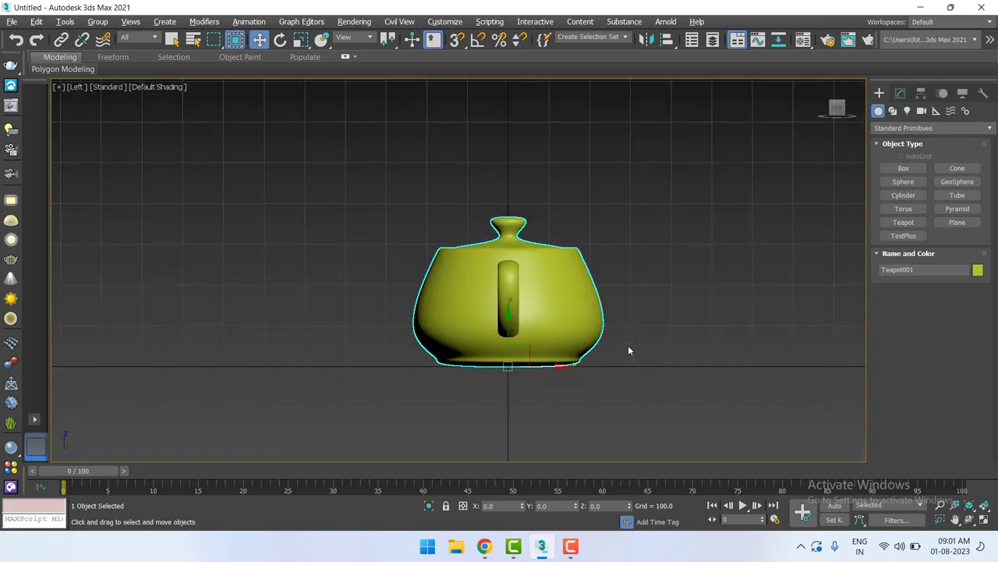
{"action": "key", "text": "t"}
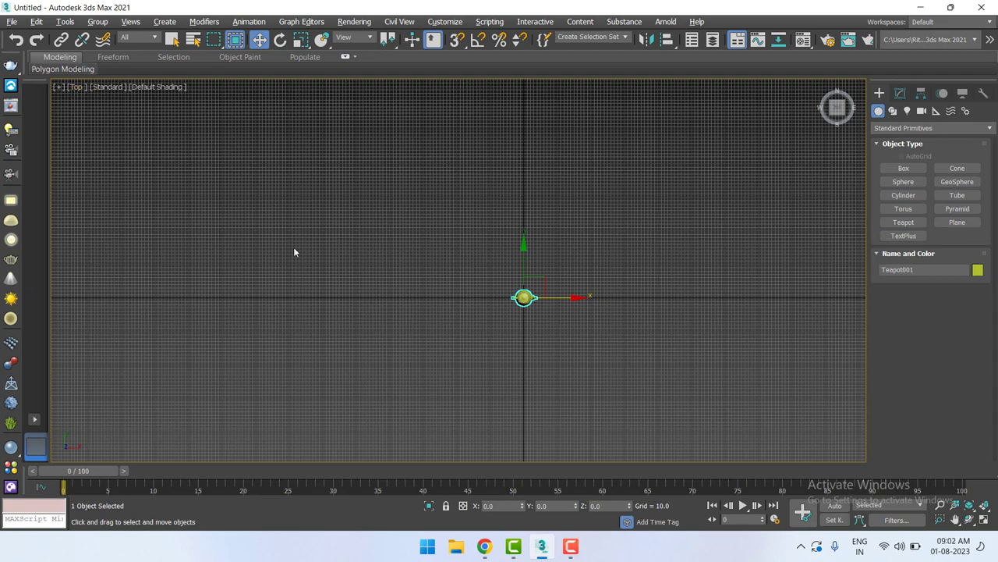
{"action": "key", "text": "p"}
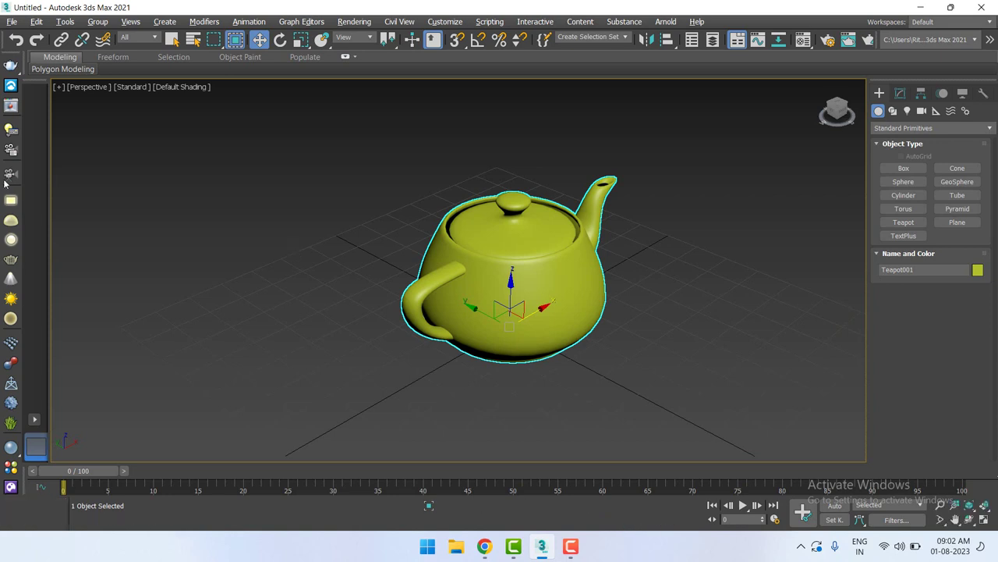
{"action": "left_click", "coordinate": [99, 89]}
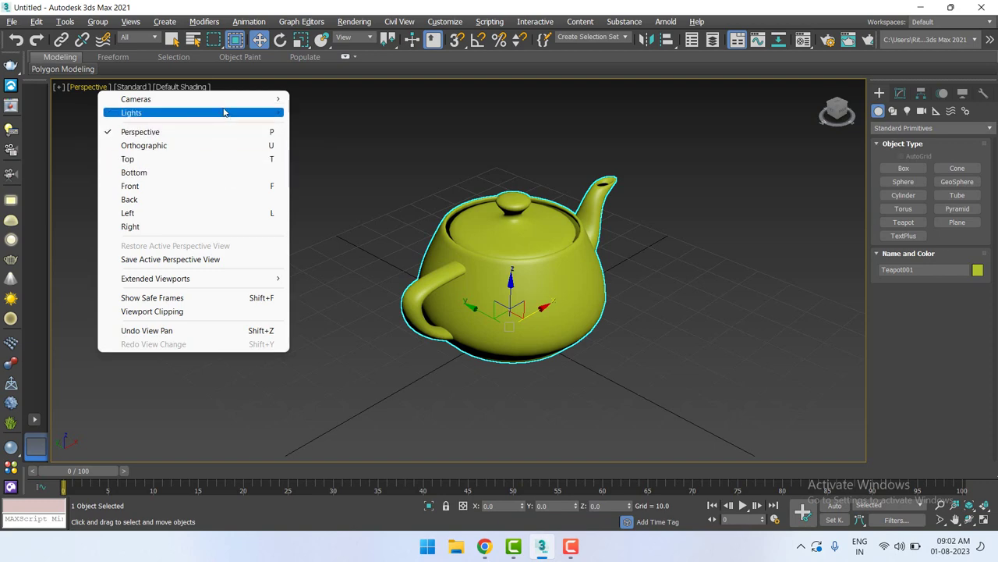
{"action": "left_click", "coordinate": [459, 129]}
{"action": "left_click", "coordinate": [448, 289]}
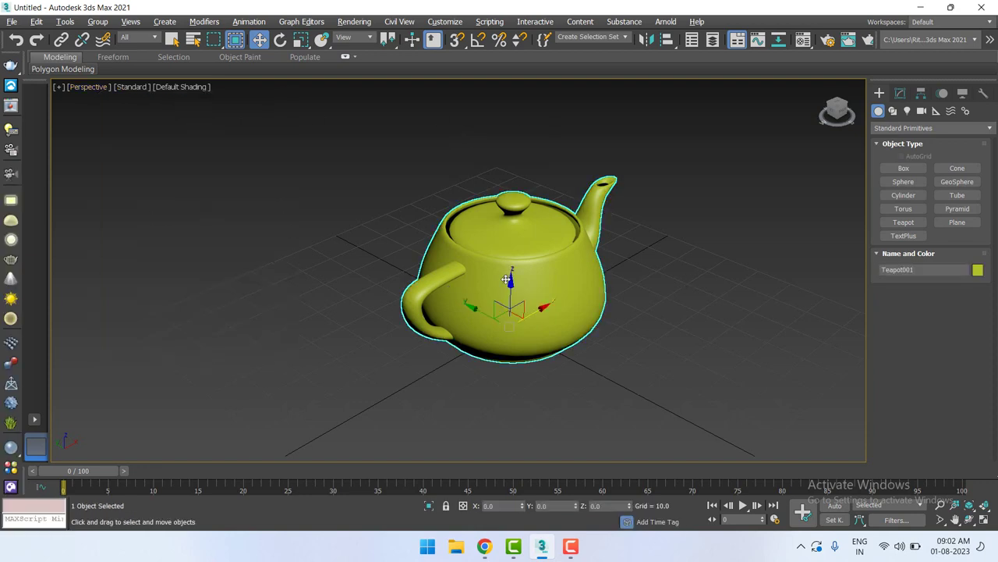
{"action": "middle_click_drag", "start_coordinate": [502, 282], "coordinate": [490, 268]}
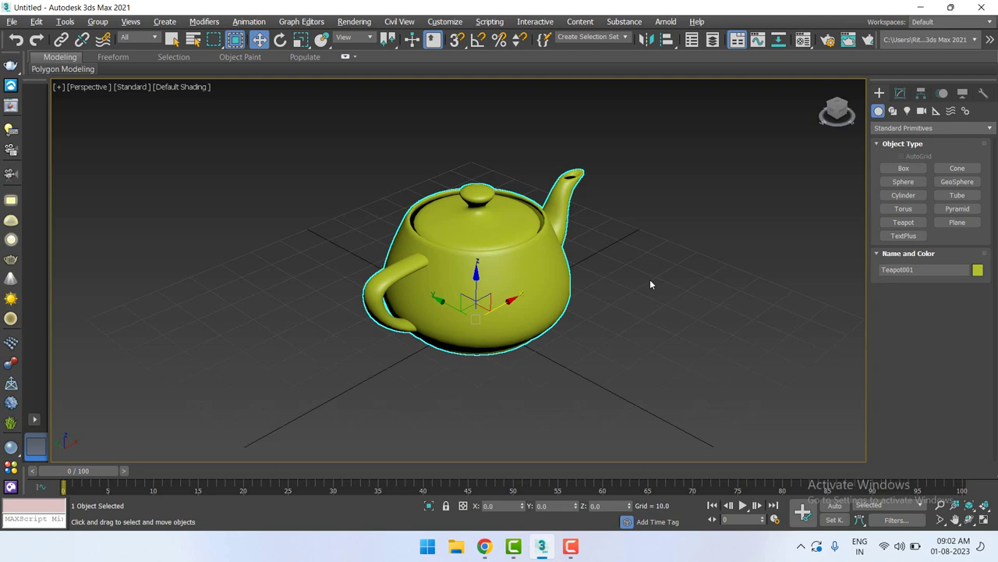
Delete Teapot001, zoom around the empty scene, frame it with Z, and hide the grid with G
{"action": "key", "text": "Delete"}
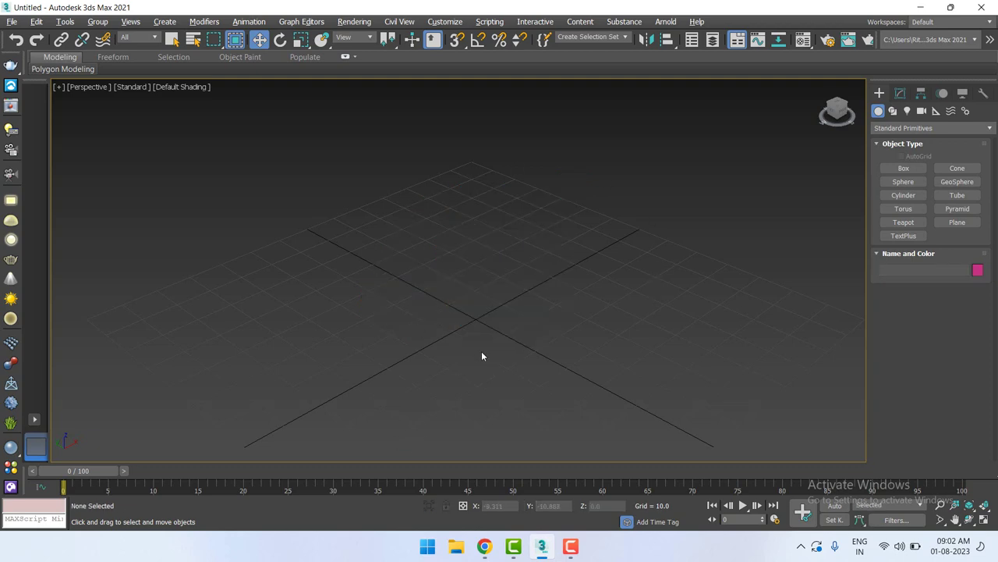
{"action": "scroll", "coordinate": [481, 356], "scroll_direction": "down", "scroll_amount": 3}
{"action": "scroll", "coordinate": [501, 330], "scroll_direction": "down", "scroll_amount": 3}
{"action": "scroll", "coordinate": [497, 330], "scroll_direction": "down", "scroll_amount": 3}
{"action": "middle_click_drag", "start_coordinate": [504, 358], "coordinate": [626, 232]}
{"action": "scroll", "coordinate": [627, 232], "scroll_direction": "up", "scroll_amount": 3}
{"action": "scroll", "coordinate": [563, 264], "scroll_direction": "up", "scroll_amount": 2}
{"action": "scroll", "coordinate": [560, 267], "scroll_direction": "down", "scroll_amount": 2}
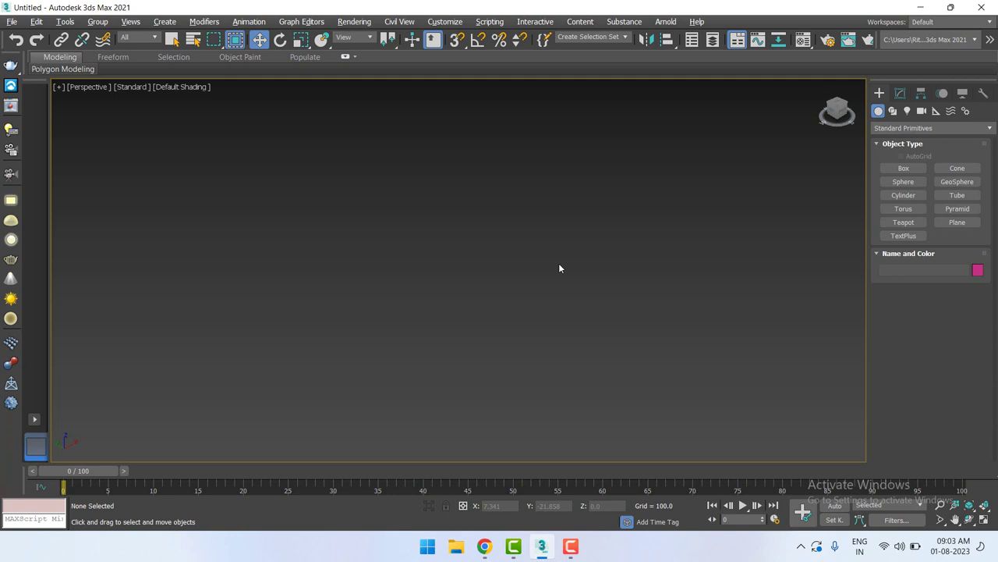
{"action": "scroll", "coordinate": [493, 275], "scroll_direction": "down", "scroll_amount": 10}
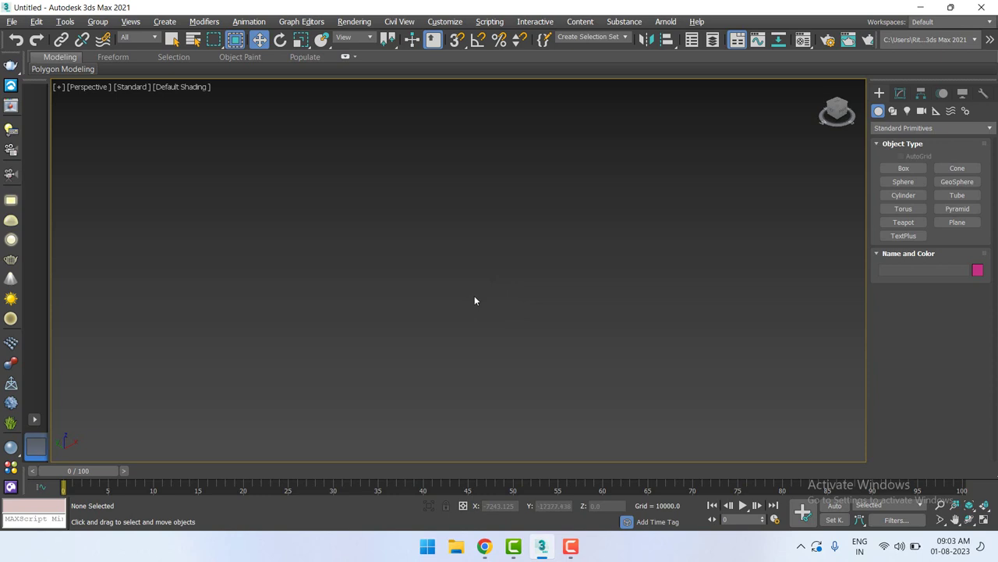
{"action": "key", "text": "z"}
{"action": "key", "text": "g"}
Float and redock the ribbon, float and close it, then float the Command Panel
{"action": "mouse_move", "coordinate": [27, 60]}
{"action": "left_mouse_down"}
{"action": "mouse_move", "coordinate": [58, 95]}
{"action": "mouse_move", "coordinate": [220, 188]}
{"action": "mouse_move", "coordinate": [436, 202]}
{"action": "mouse_move", "coordinate": [574, 232]}
{"action": "mouse_move", "coordinate": [437, 192]}
{"action": "left_mouse_up"}
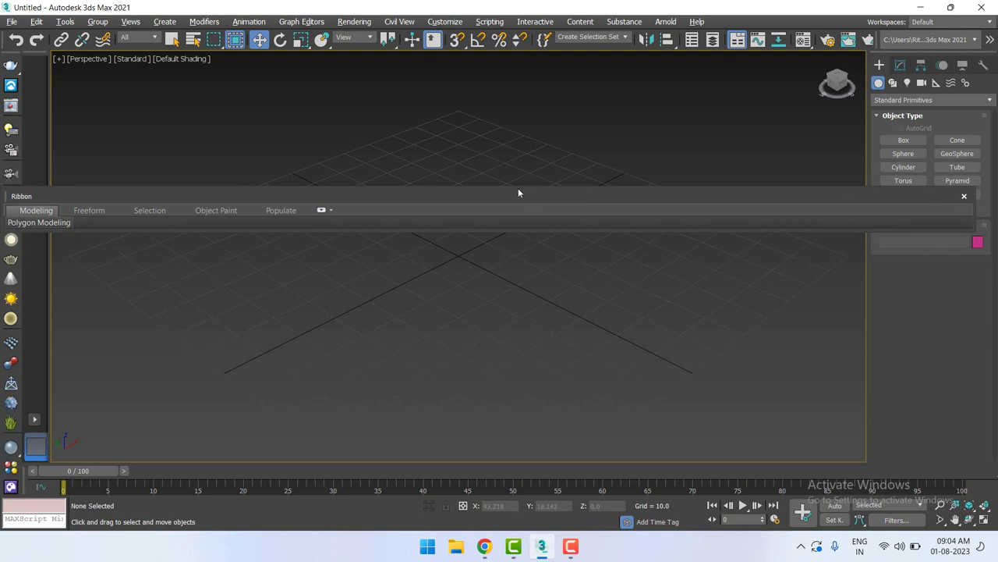
{"action": "left_click_drag", "start_coordinate": [417, 192], "coordinate": [431, 55]}
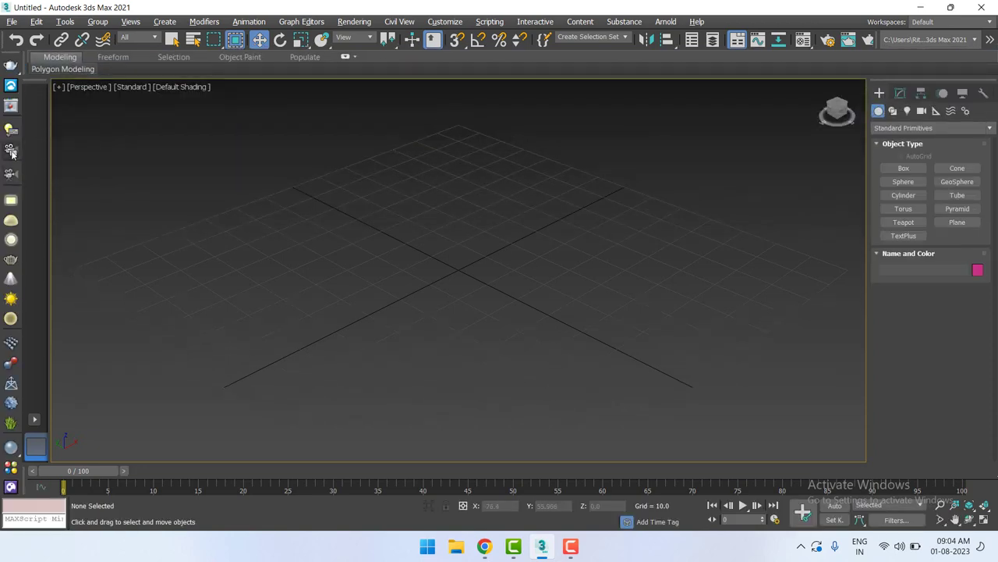
{"action": "left_click_drag", "start_coordinate": [31, 61], "coordinate": [151, 200]}
{"action": "left_click", "coordinate": [965, 201]}
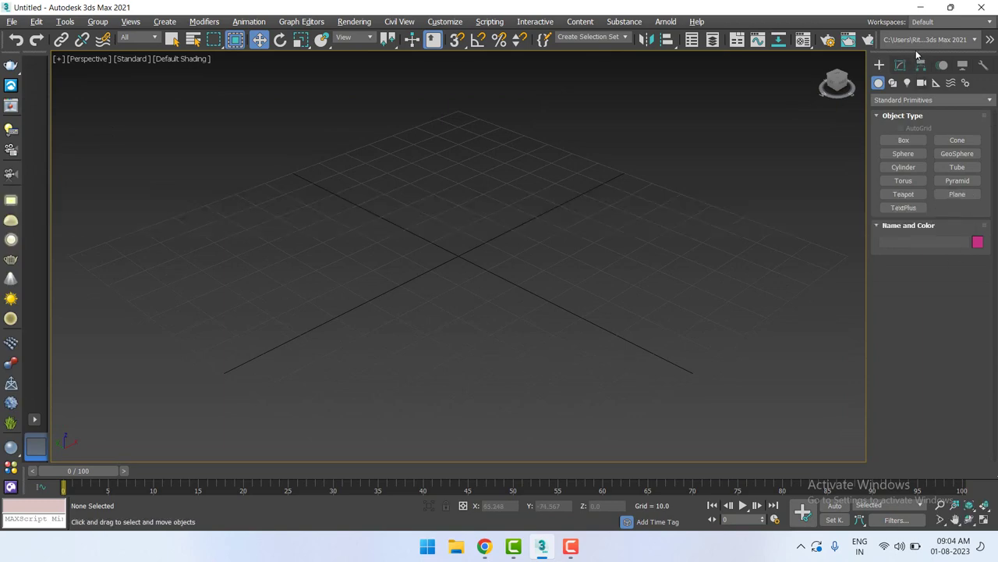
{"action": "mouse_move", "coordinate": [915, 51]}
{"action": "left_mouse_down"}
{"action": "mouse_move", "coordinate": [893, 72]}
{"action": "mouse_move", "coordinate": [953, 54]}
{"action": "left_mouse_up"}
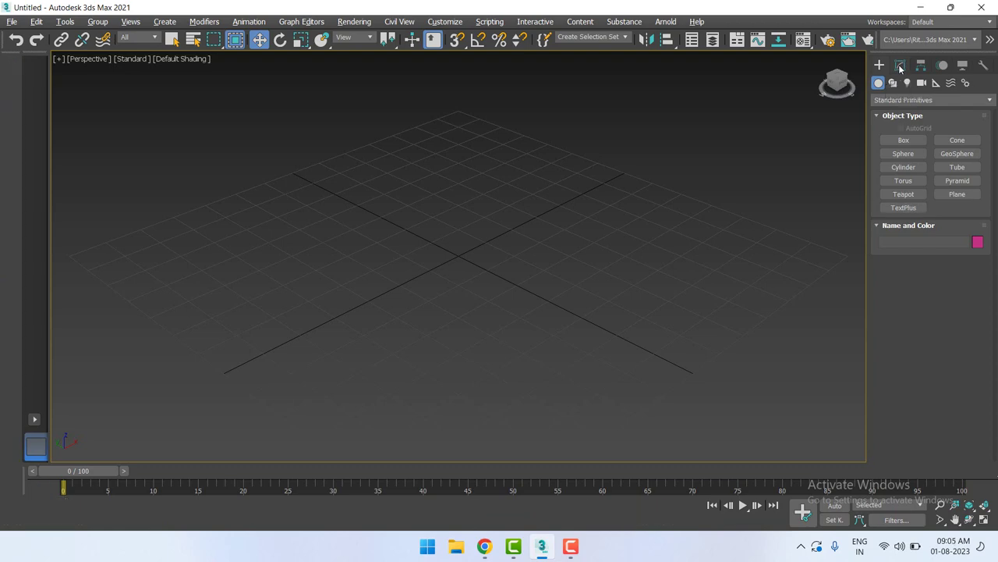
{"action": "left_click", "coordinate": [900, 66]}
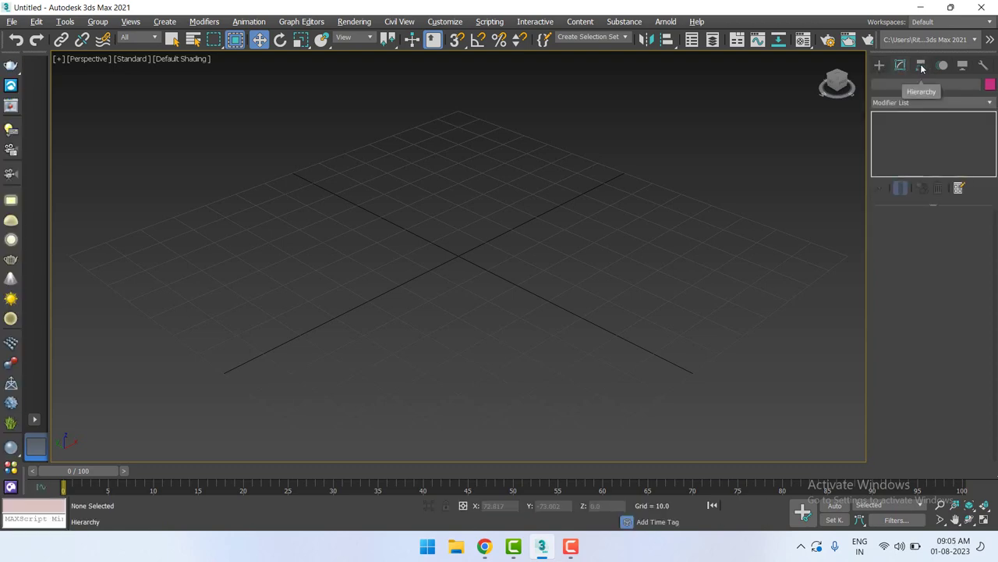
{"action": "left_click", "coordinate": [921, 67]}
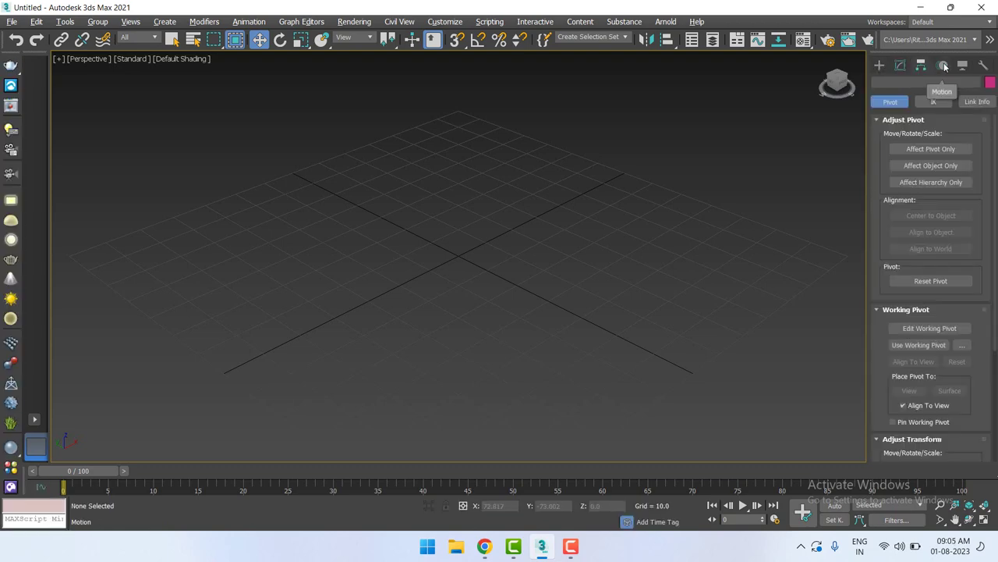
{"action": "left_click", "coordinate": [943, 66]}
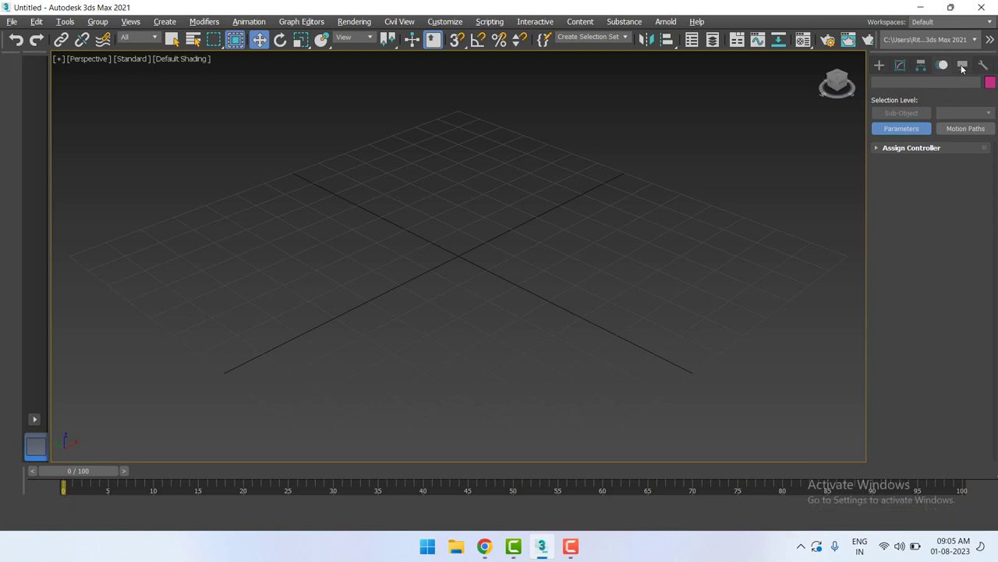
{"action": "left_click", "coordinate": [962, 68]}
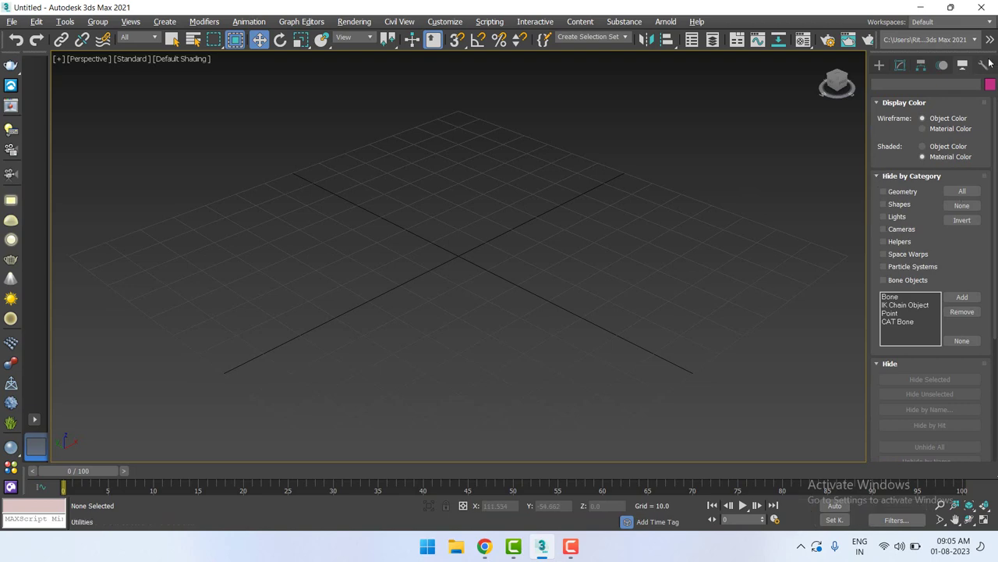
{"action": "left_click", "coordinate": [985, 66]}
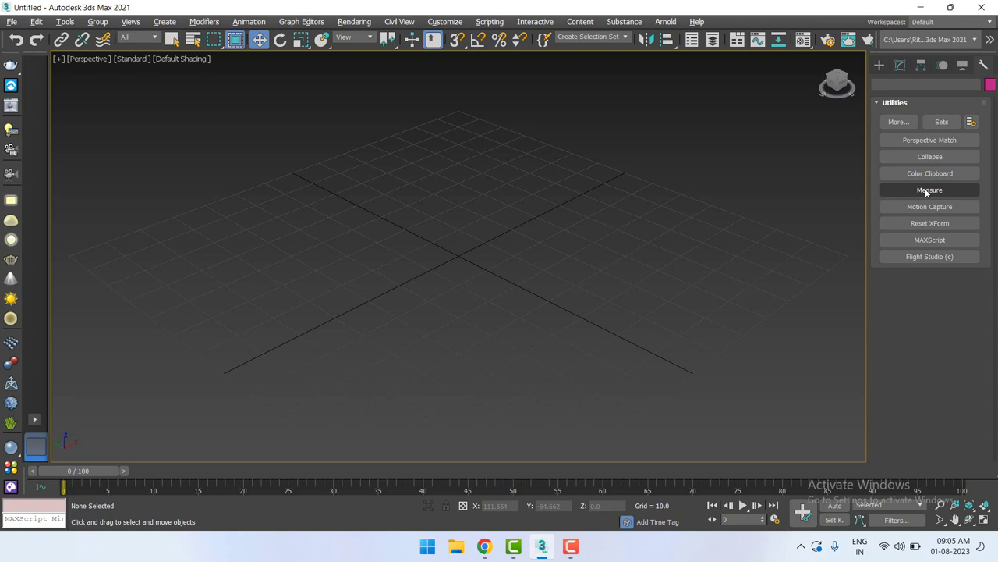
{"action": "left_click", "coordinate": [880, 65]}
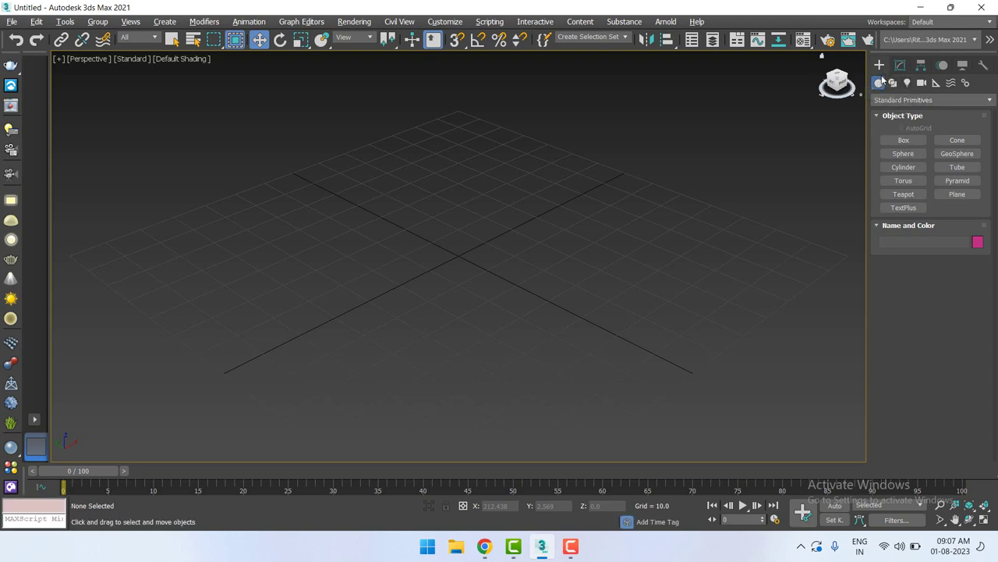
Open the object category dropdown in the Create panel's Standard Primitives list
{"action": "left_click", "coordinate": [895, 100]}
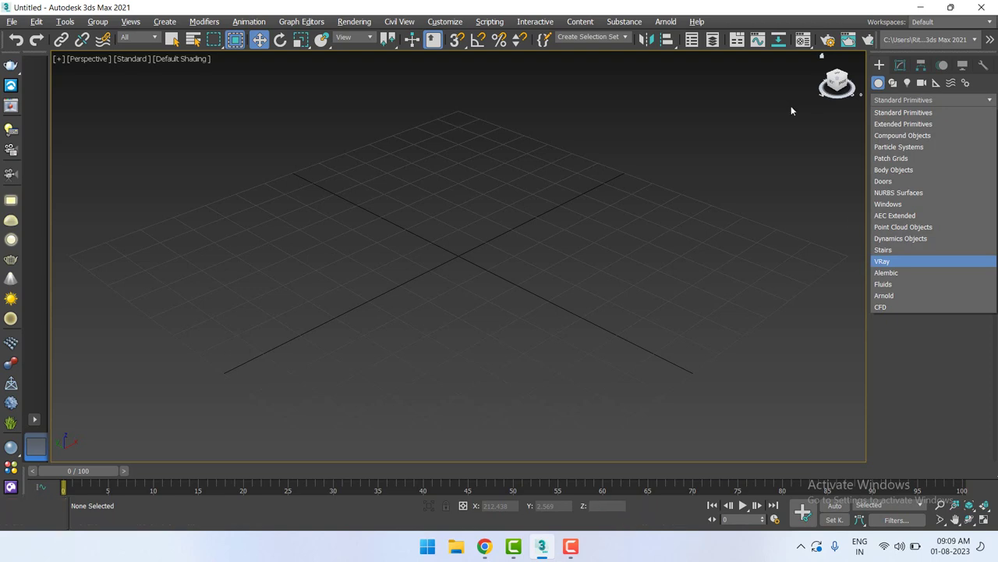
Close the category list, keeping Standard Primitives so its Object Type buttons show
{"action": "left_click", "coordinate": [590, 220]}
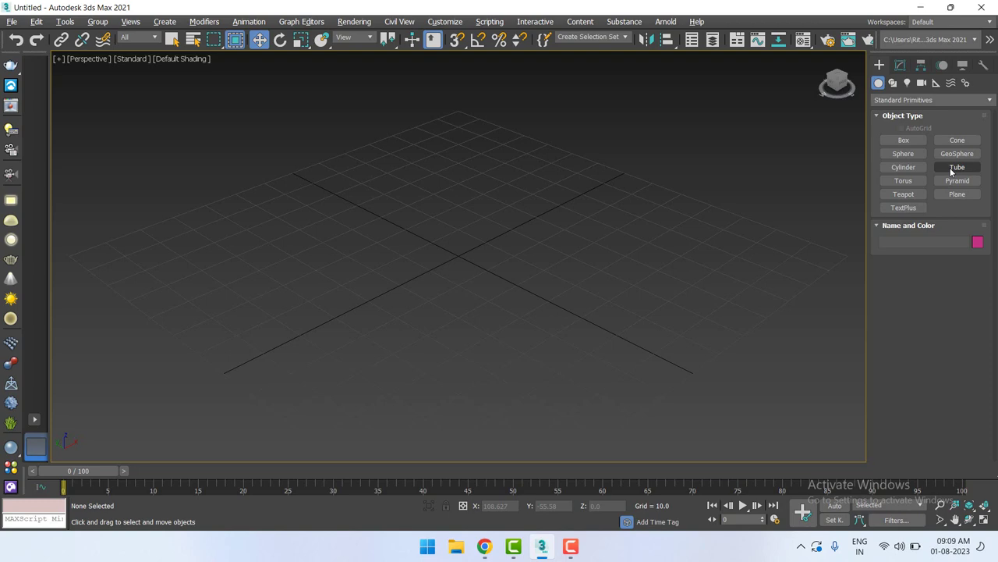
Create a teapot at the grid centre in the Perspective viewport, then bring Google Meet forward
{"action": "left_click", "coordinate": [914, 196]}
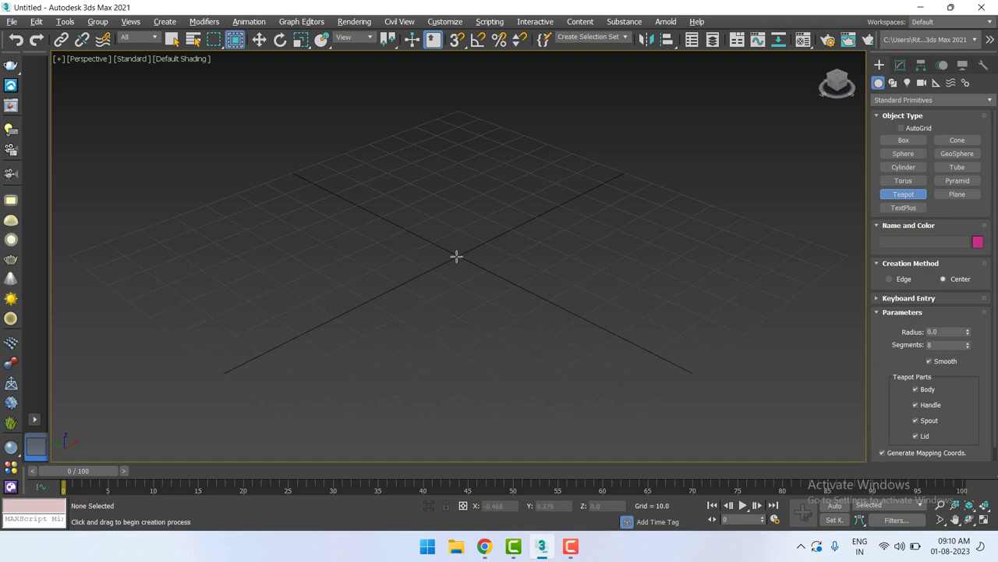
{"action": "left_click_drag", "start_coordinate": [456, 256], "coordinate": [493, 309]}
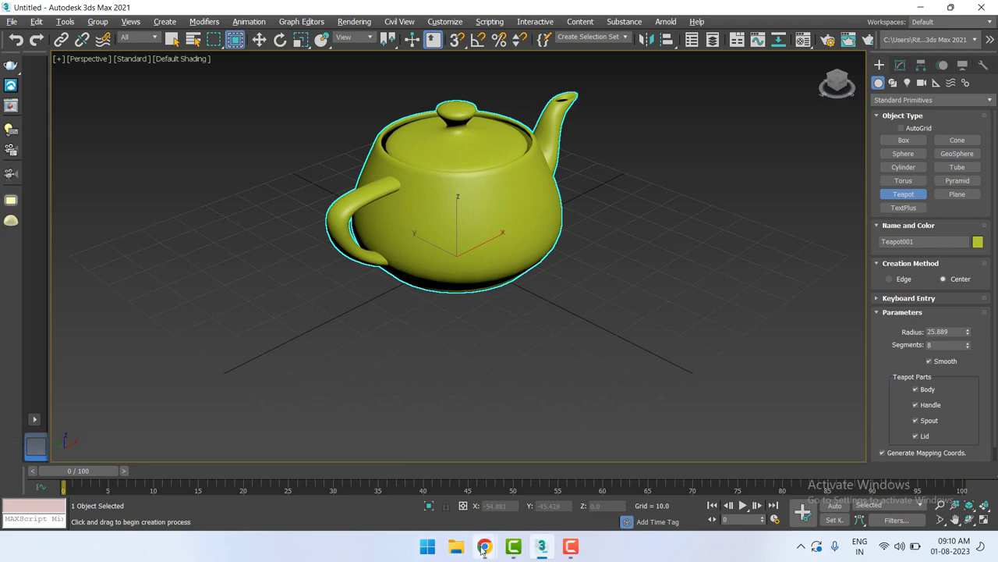
{"action": "mouse_move", "coordinate": [484, 546]}
{"action": "left_click", "coordinate": [413, 472]}
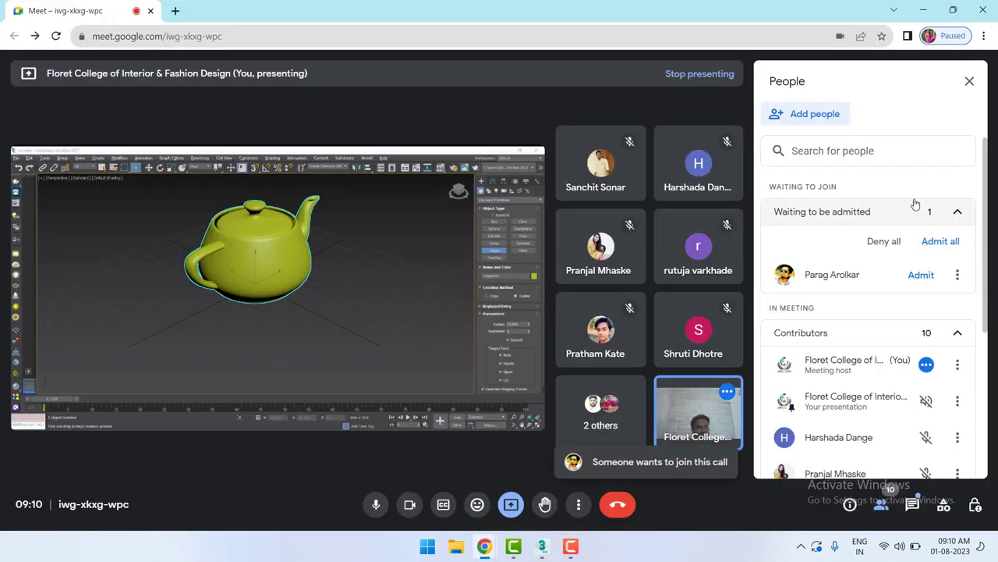
Admit the waiting guest to the Google Meet call and minimize Chrome
{"action": "left_click", "coordinate": [920, 273]}
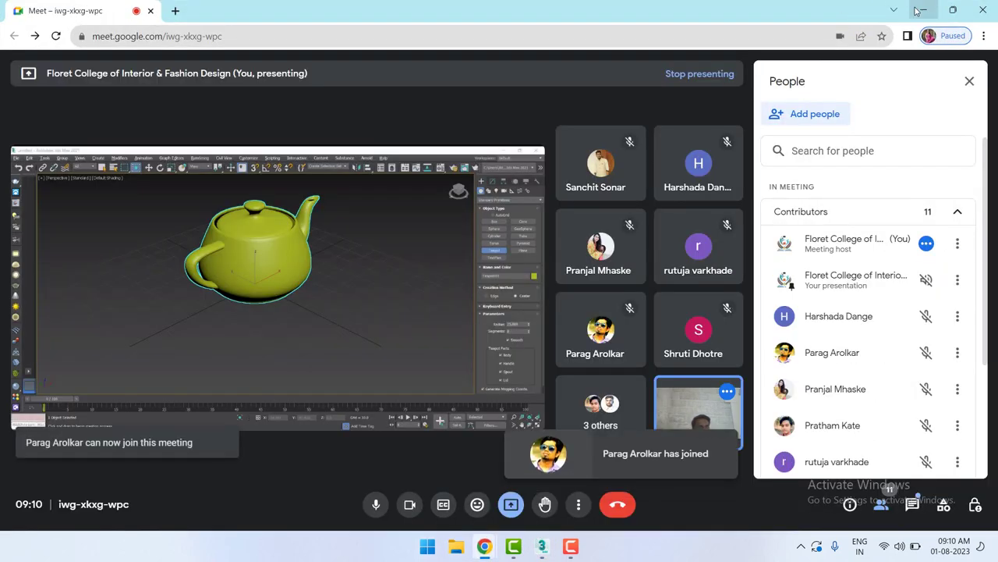
{"action": "left_click", "coordinate": [922, 9]}
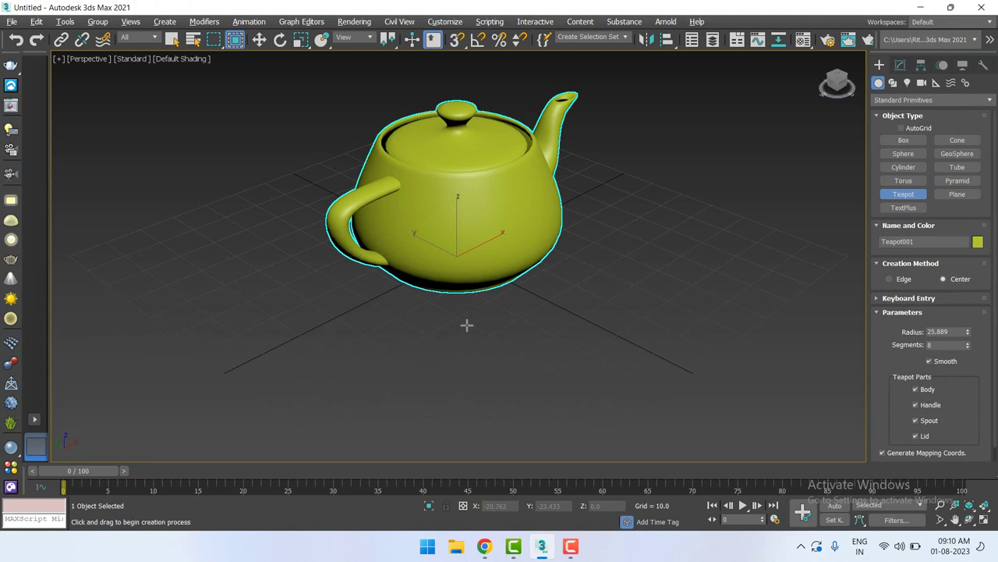
Delete the yellow teapot and draw a new teapot at the grid centre
{"action": "key", "text": "Delete"}
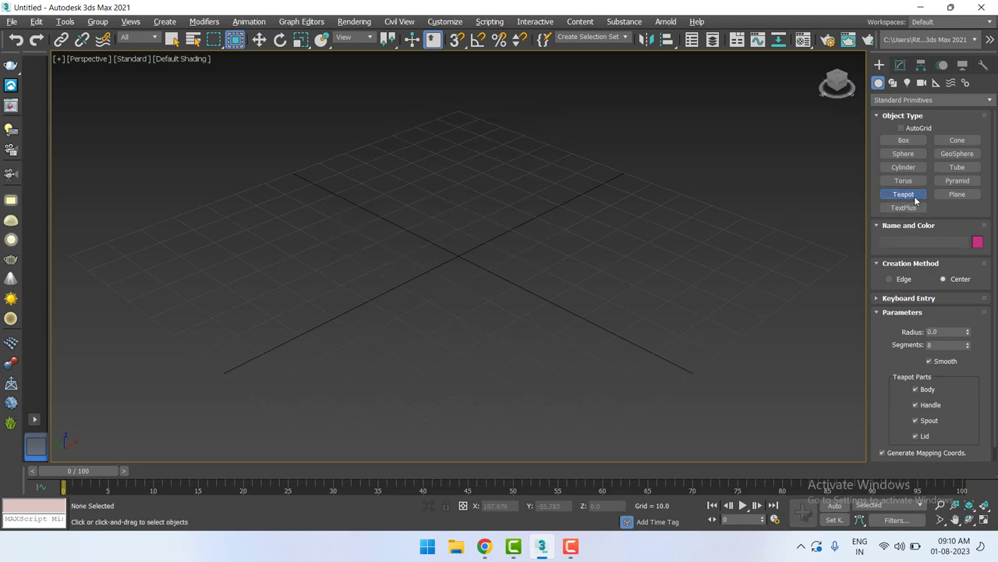
{"action": "left_click", "coordinate": [916, 198]}
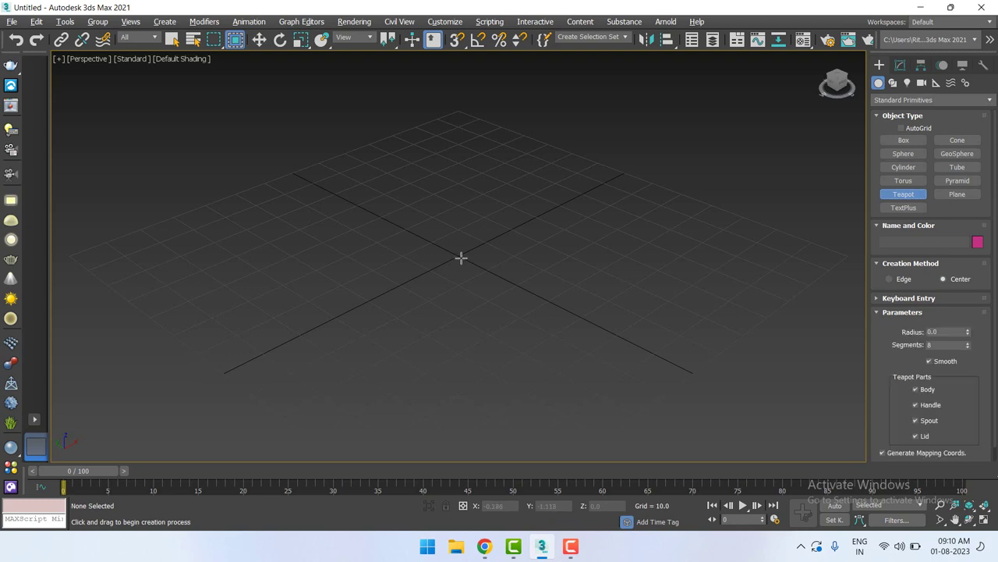
{"action": "left_click_drag", "start_coordinate": [461, 257], "coordinate": [495, 312]}
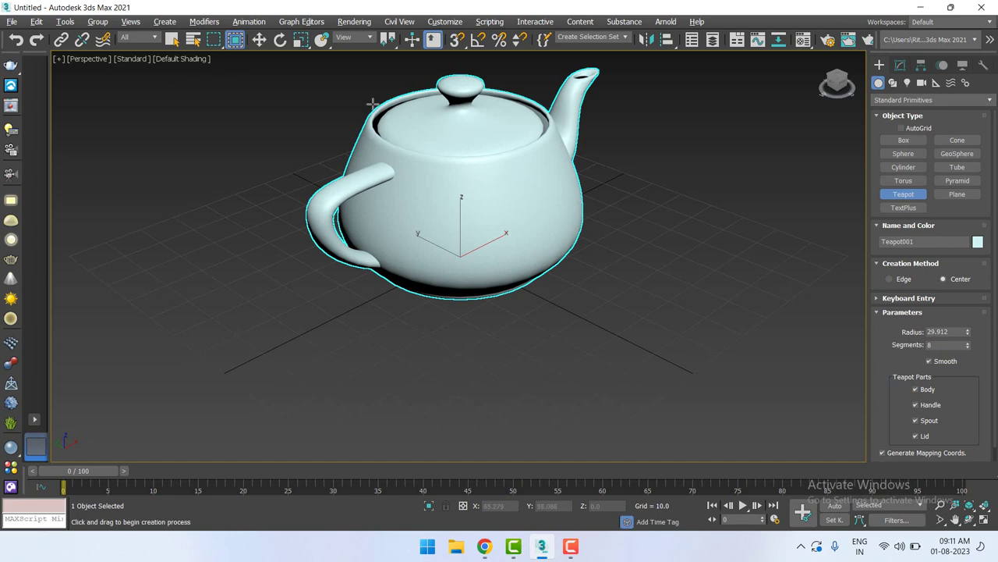
Move the new teapot to the lower left of the grid and clear the selection
{"action": "left_click", "coordinate": [259, 39]}
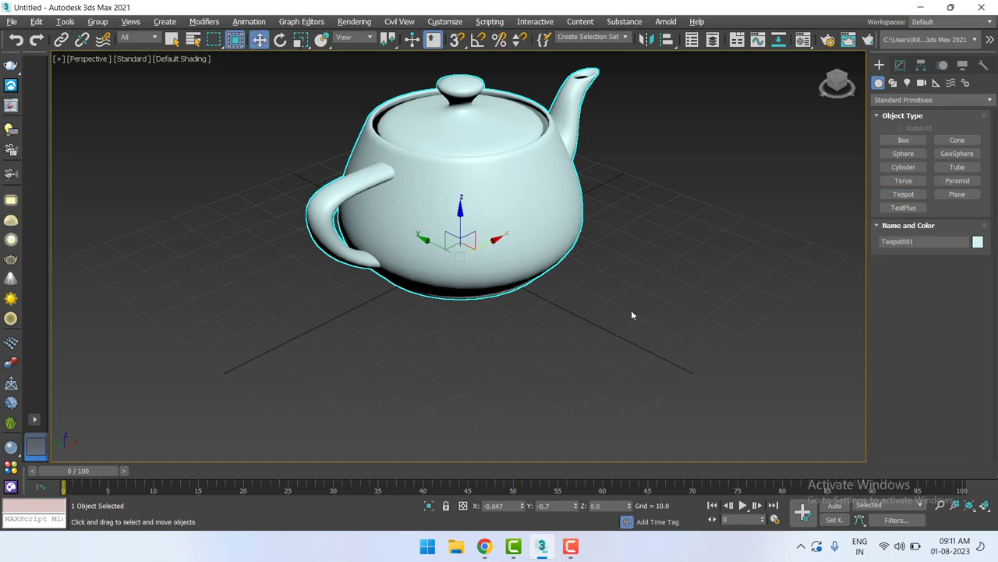
{"action": "left_click_drag", "start_coordinate": [474, 258], "coordinate": [78, 437]}
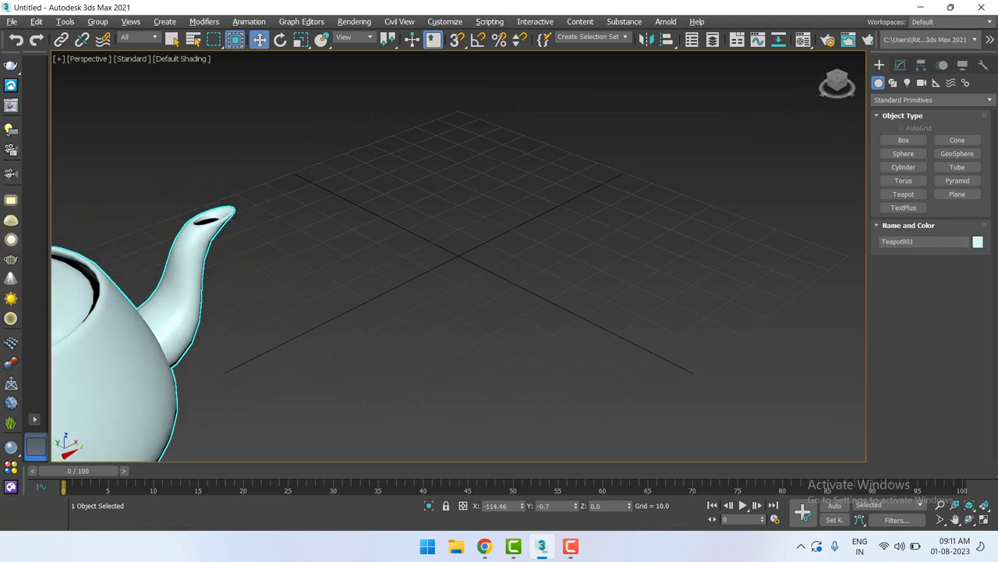
{"action": "scroll", "coordinate": [555, 375], "scroll_direction": "down", "scroll_amount": 3}
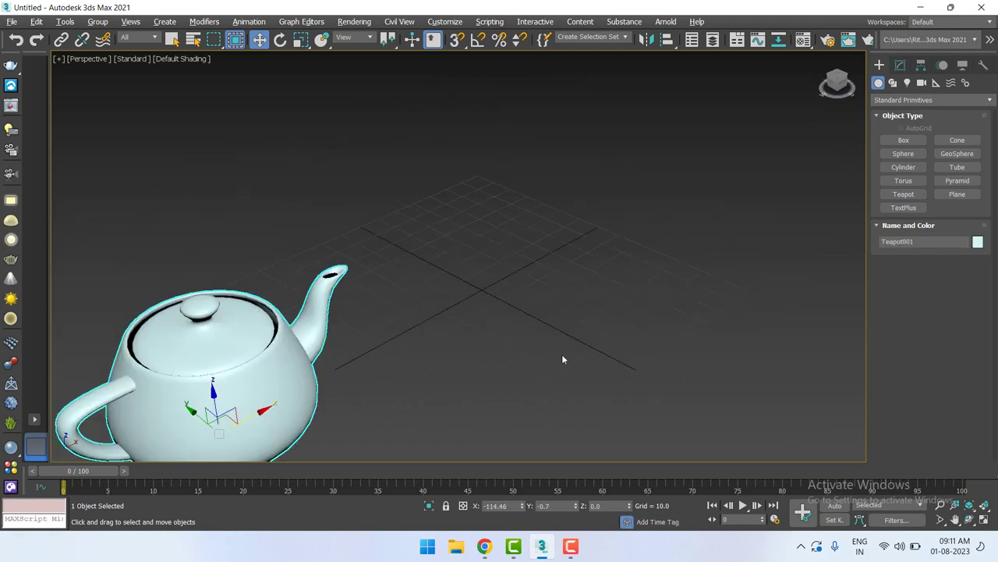
{"action": "scroll", "coordinate": [566, 335], "scroll_direction": "down", "scroll_amount": 2}
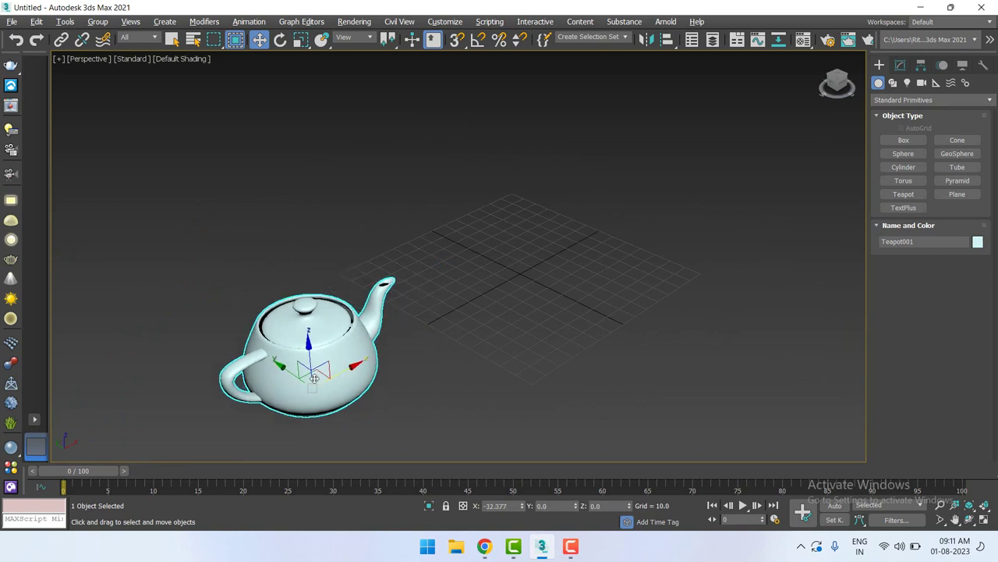
{"action": "left_click_drag", "start_coordinate": [390, 346], "coordinate": [259, 412]}
{"action": "left_click", "coordinate": [594, 351]}
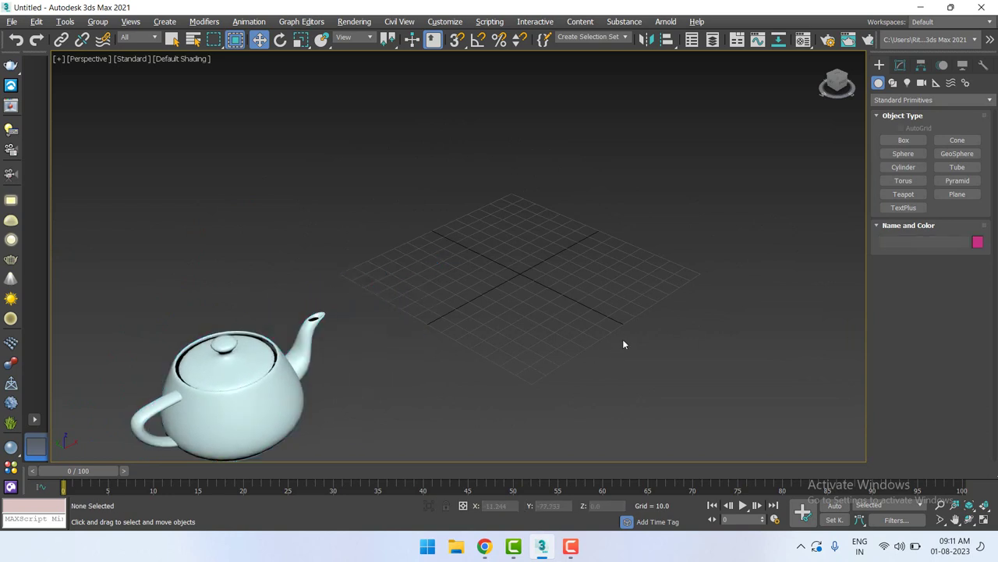
Draw Box001, a thin slab about 139.456 by 144.149 and 4.839 high, beside the teapot
{"action": "left_click", "coordinate": [903, 139]}
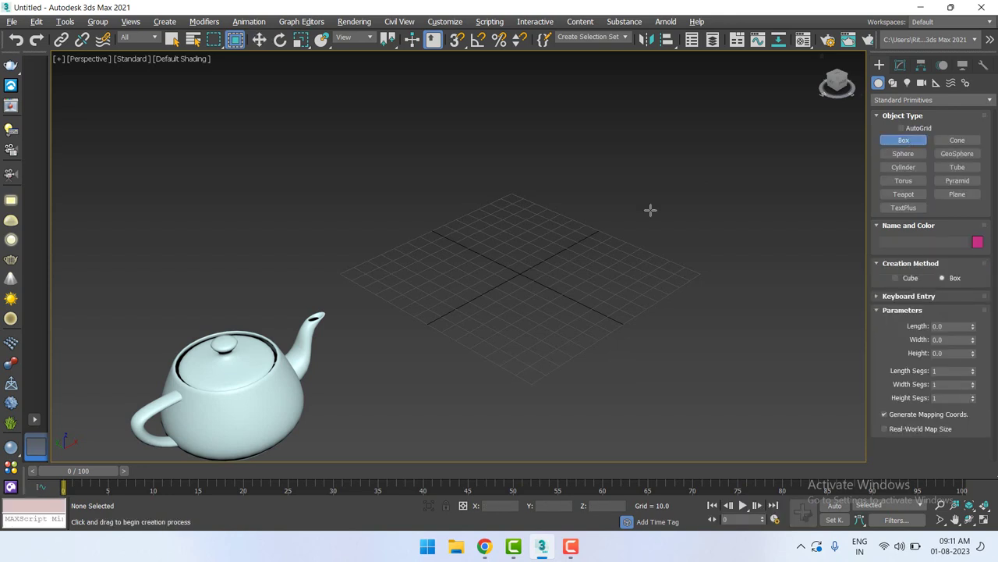
{"action": "mouse_move", "coordinate": [338, 276]}
{"action": "left_mouse_down"}
{"action": "mouse_move", "coordinate": [548, 289]}
{"action": "mouse_move", "coordinate": [701, 273]}
{"action": "left_mouse_up"}
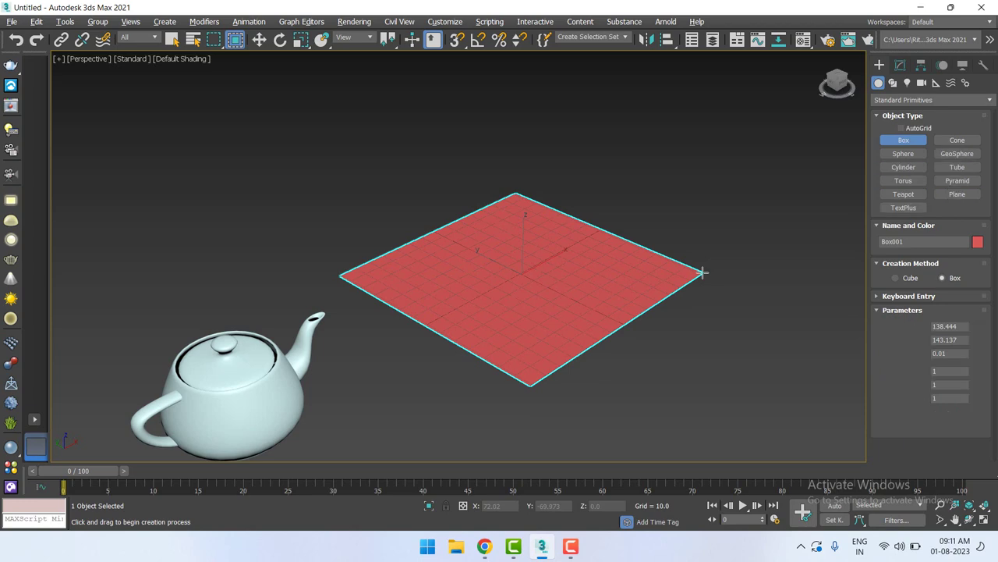
{"action": "left_click_drag", "start_coordinate": [701, 272], "coordinate": [706, 272]}
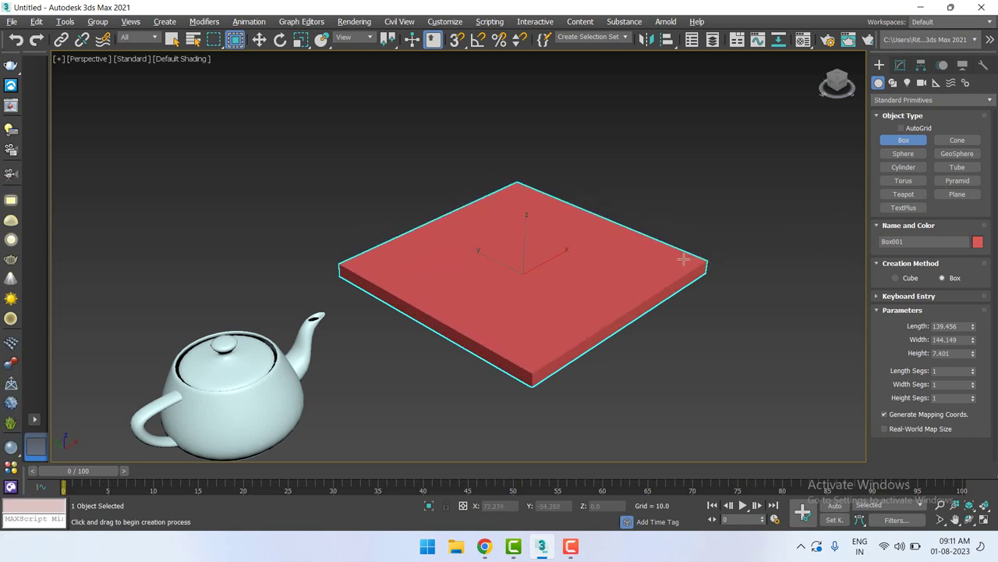
{"action": "left_click", "coordinate": [682, 263]}
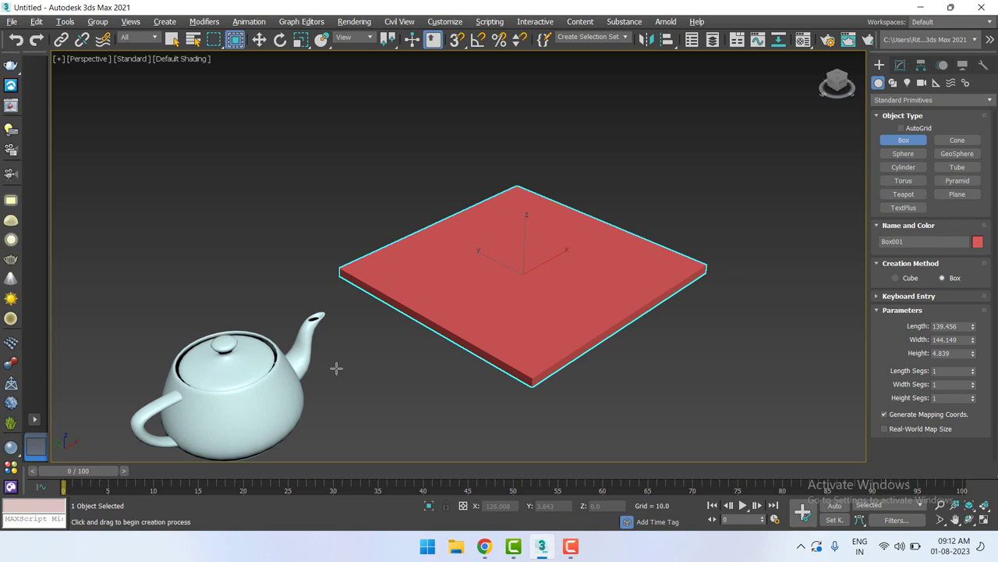
{"action": "key", "text": "w"}
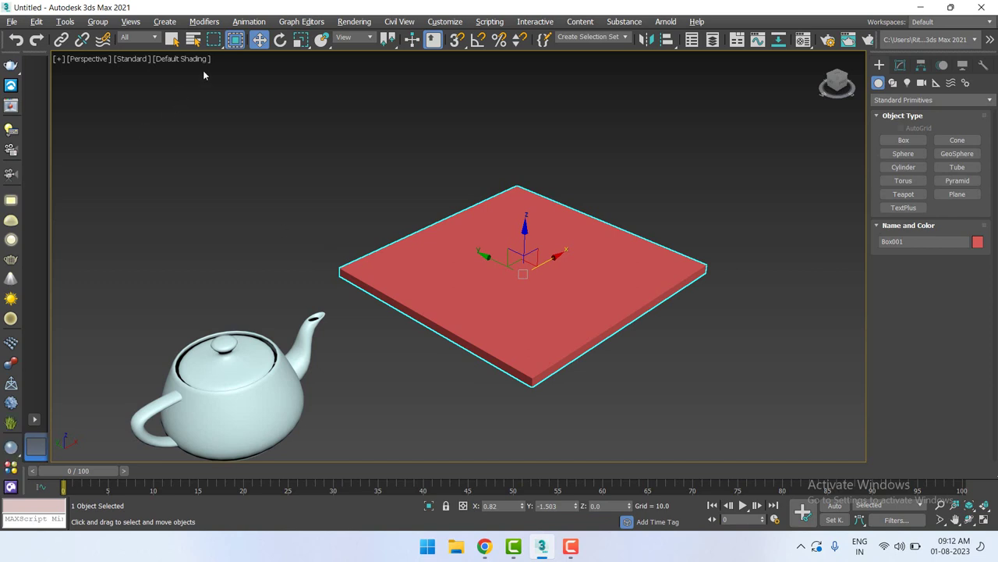
Try Select and Rotate, return to Move, deselect the box, and open the Material Editor with M
{"action": "left_click", "coordinate": [280, 43]}
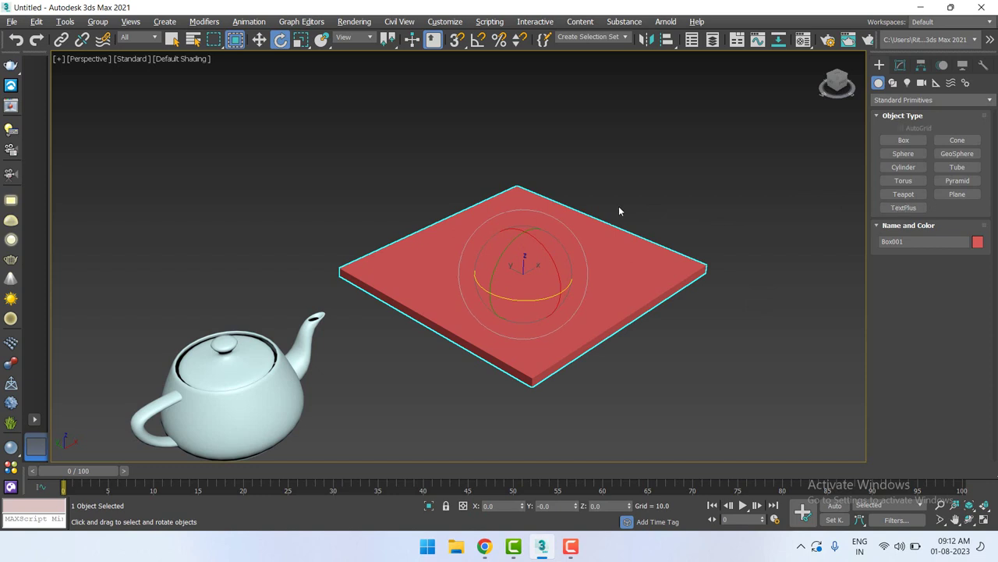
{"action": "key", "text": "w"}
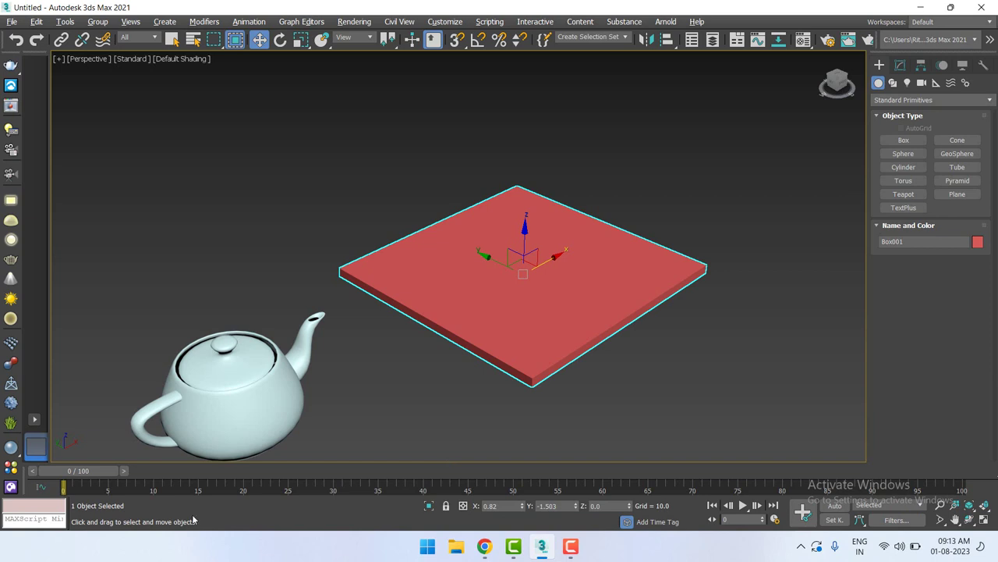
{"action": "left_click", "coordinate": [721, 216]}
{"action": "key", "text": "m"}
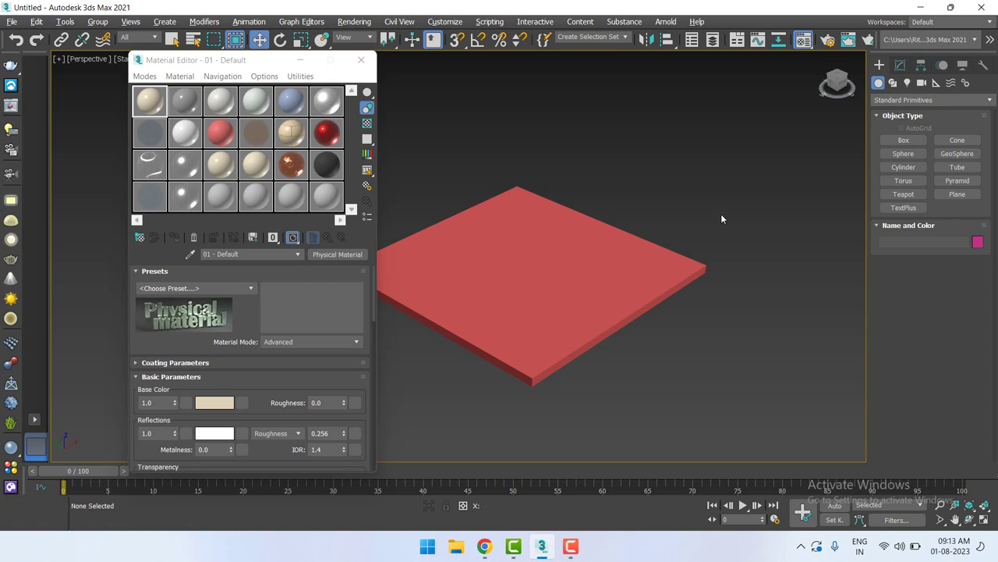
Drag the Material Editor aside to reveal the teapot, then close it with M
{"action": "left_click_drag", "start_coordinate": [232, 62], "coordinate": [800, 60]}
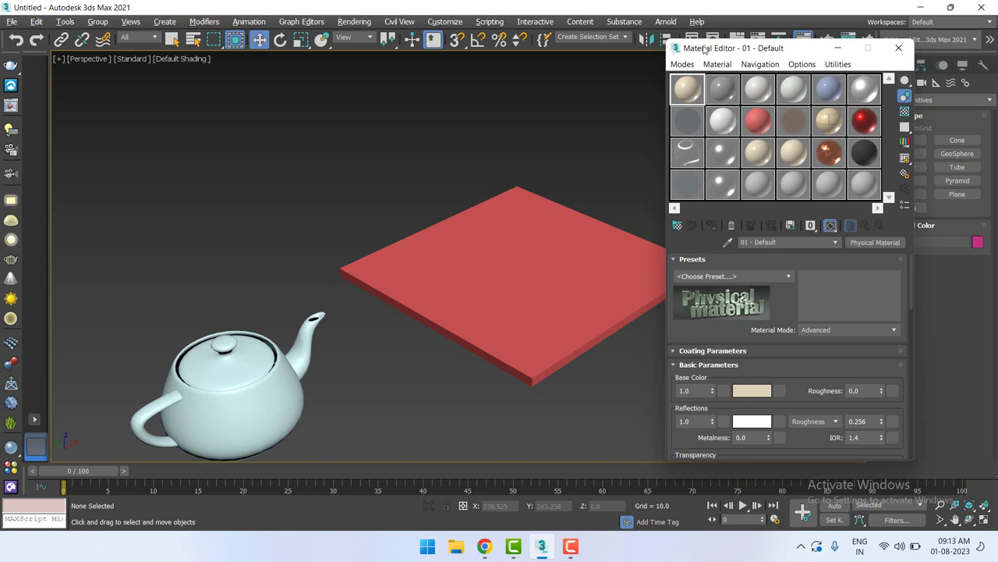
{"action": "left_click_drag", "start_coordinate": [705, 49], "coordinate": [672, 36]}
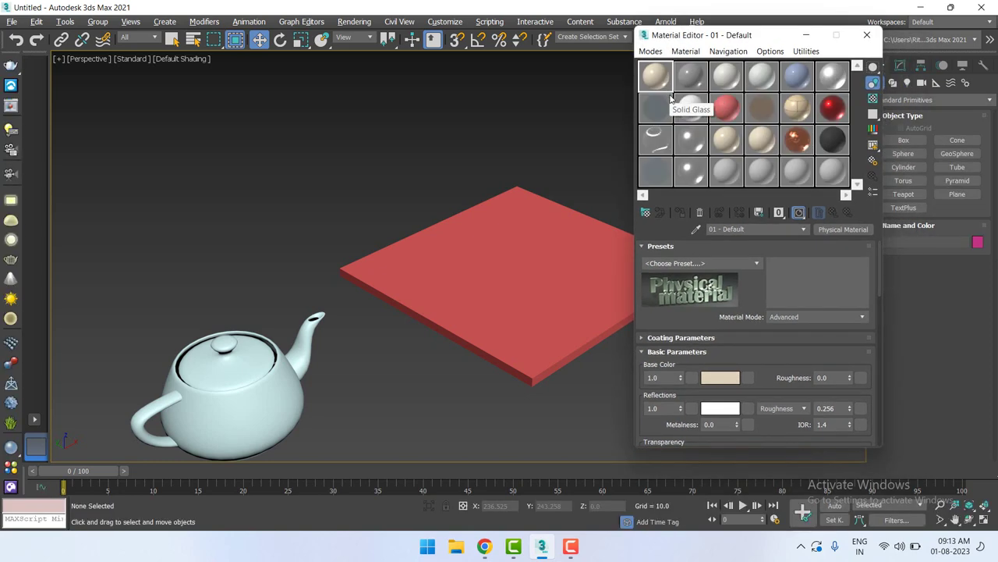
{"action": "left_click", "coordinate": [486, 293]}
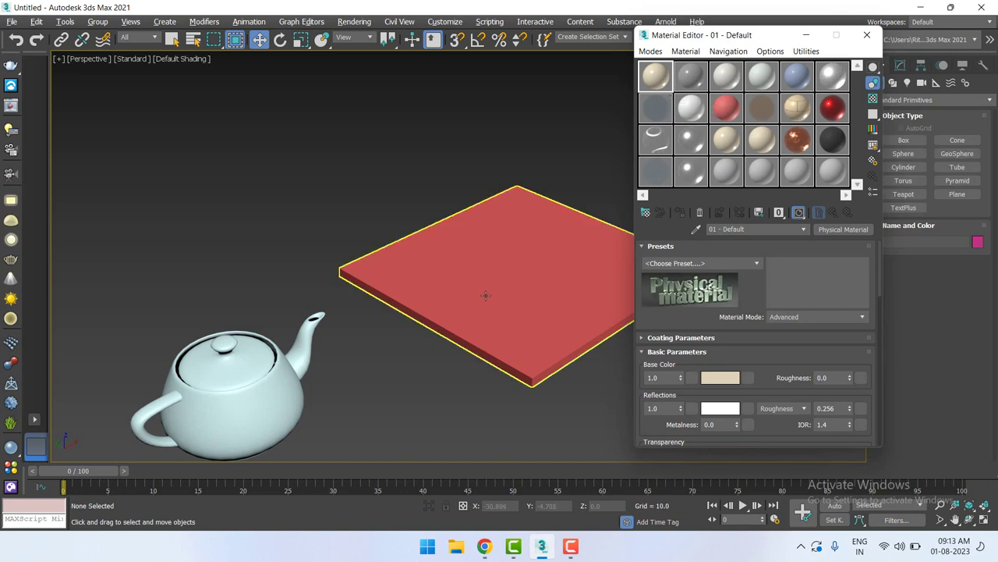
{"action": "left_click_drag", "start_coordinate": [690, 41], "coordinate": [616, 50]}
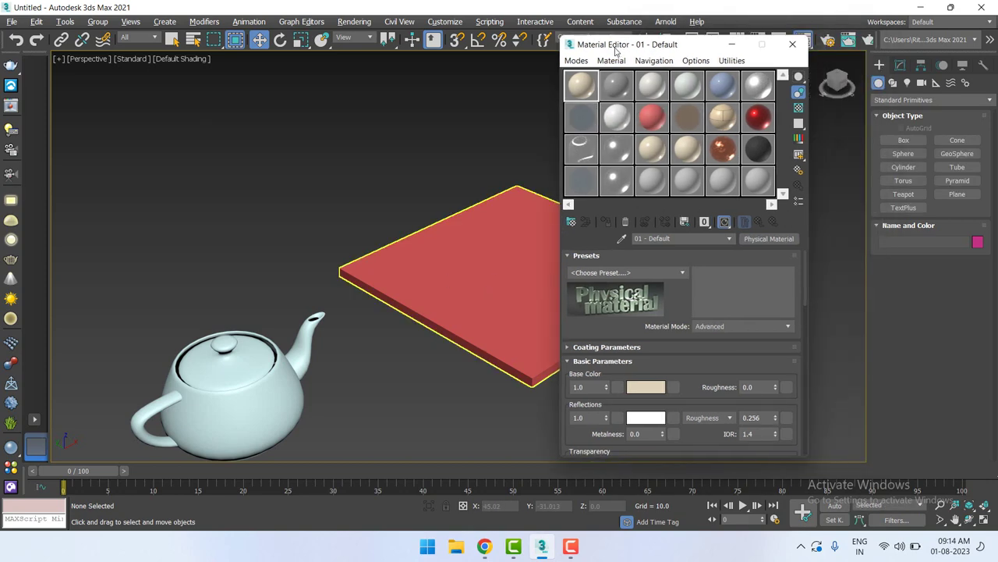
{"action": "key", "text": "m"}
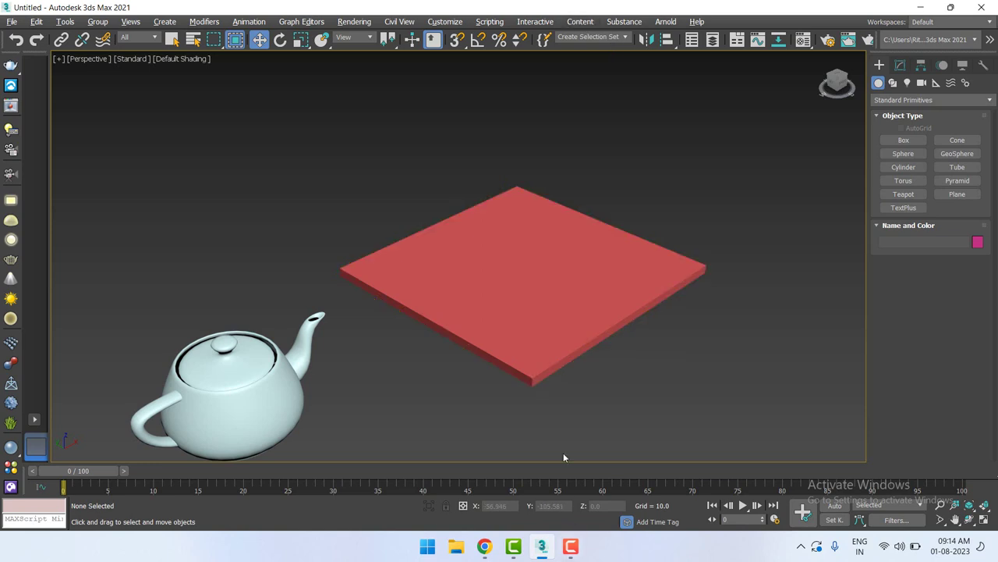
Select Box001 and switch its transform tool from Scale to Rotate
{"action": "left_click", "coordinate": [557, 352]}
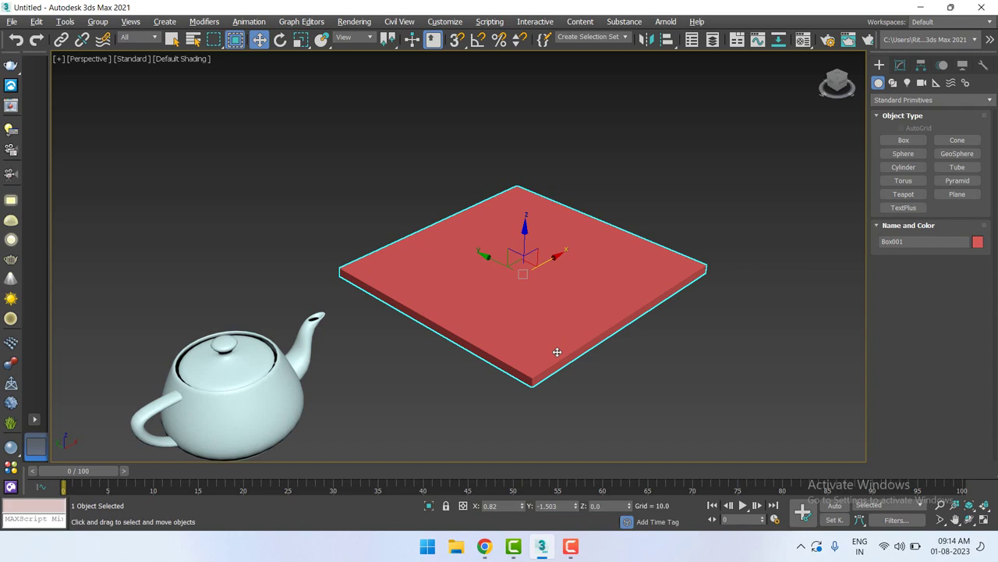
{"action": "key", "text": "r"}
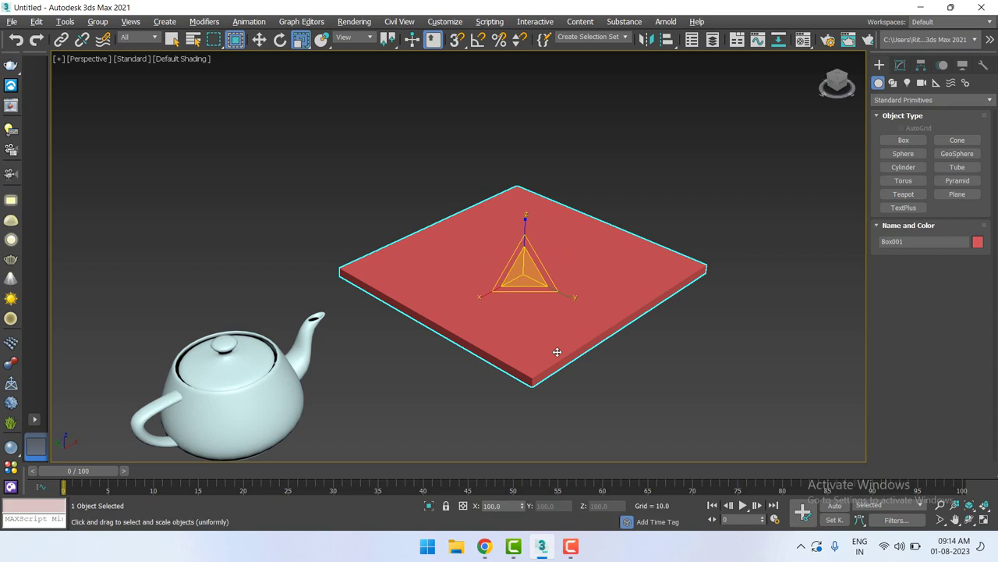
{"action": "key", "text": "e"}
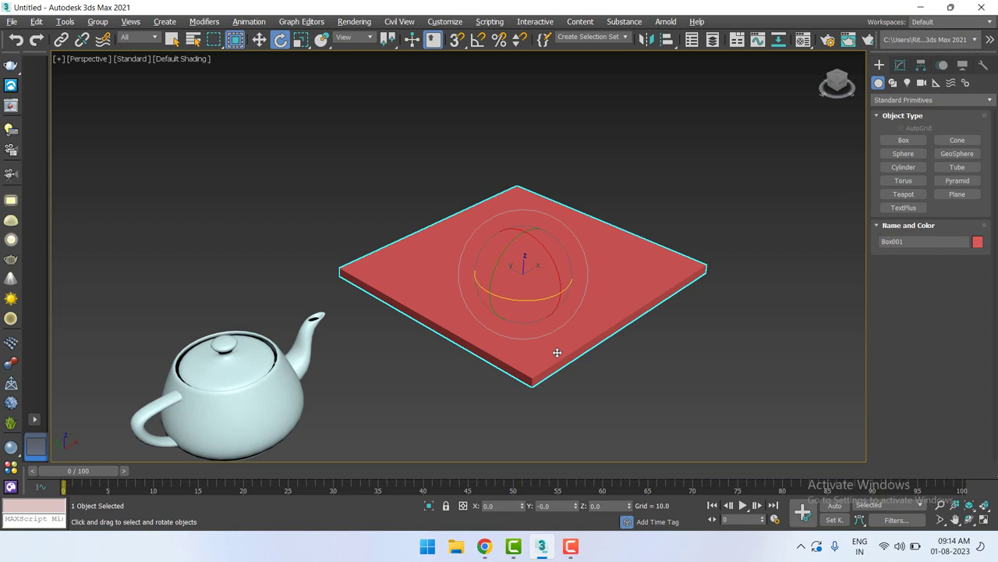
Spin the box as a trial, undo the rotation with Ctrl+Z, and switch to Select and Move
{"action": "key", "text": "space"}
{"action": "right_click", "coordinate": [752, 352]}
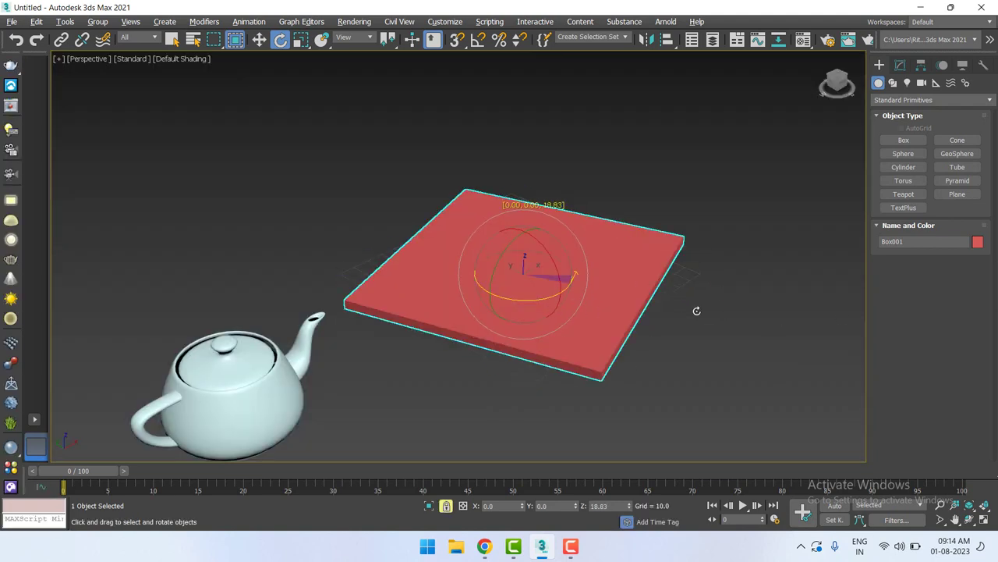
{"action": "key", "text": "ctrl+z"}
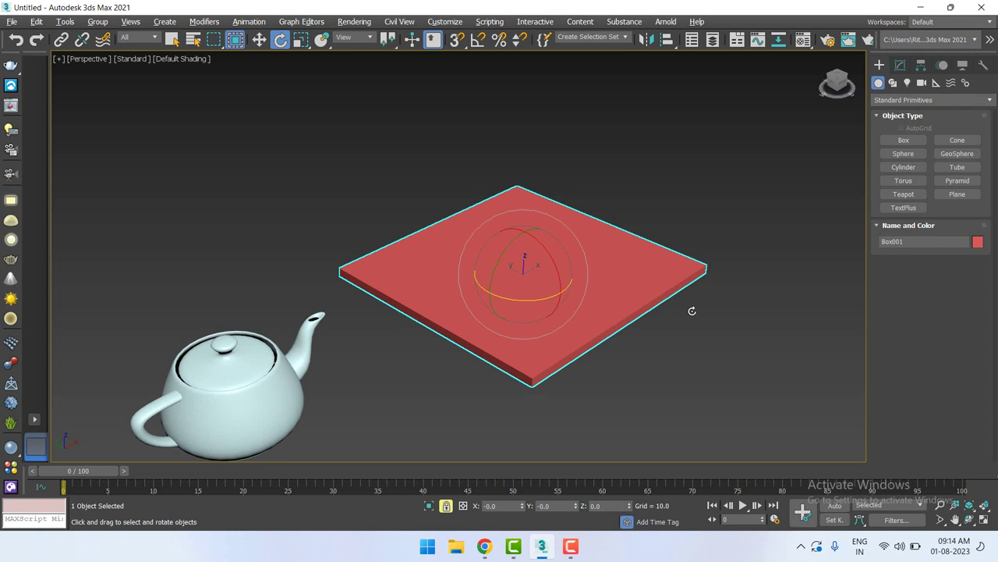
{"action": "key", "text": "w"}
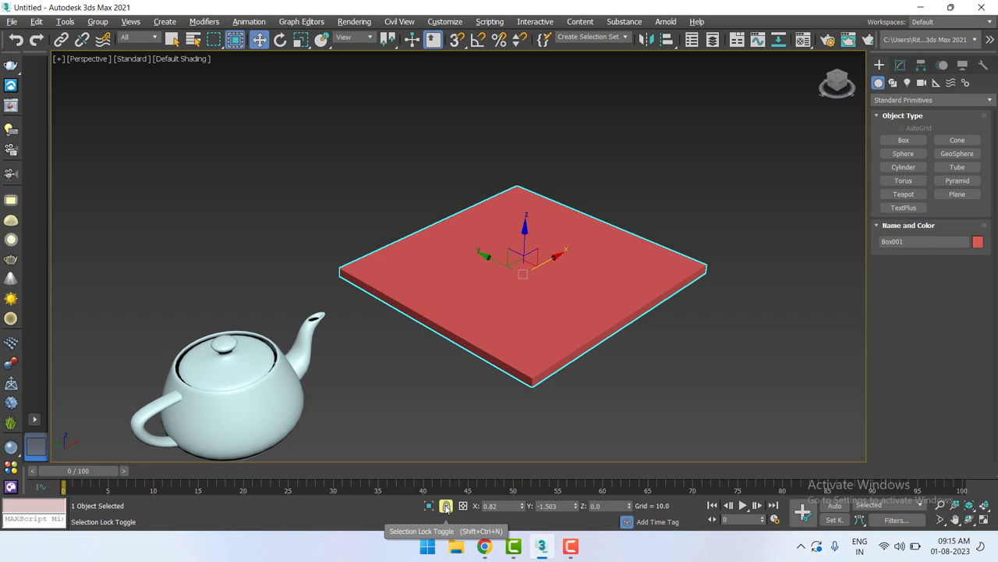
Reselect the red box, tilt it about 70° upright with Rotate, then undo so it lies flat
{"action": "left_click", "coordinate": [793, 294]}
{"action": "left_click", "coordinate": [495, 276]}
{"action": "key", "text": "e"}
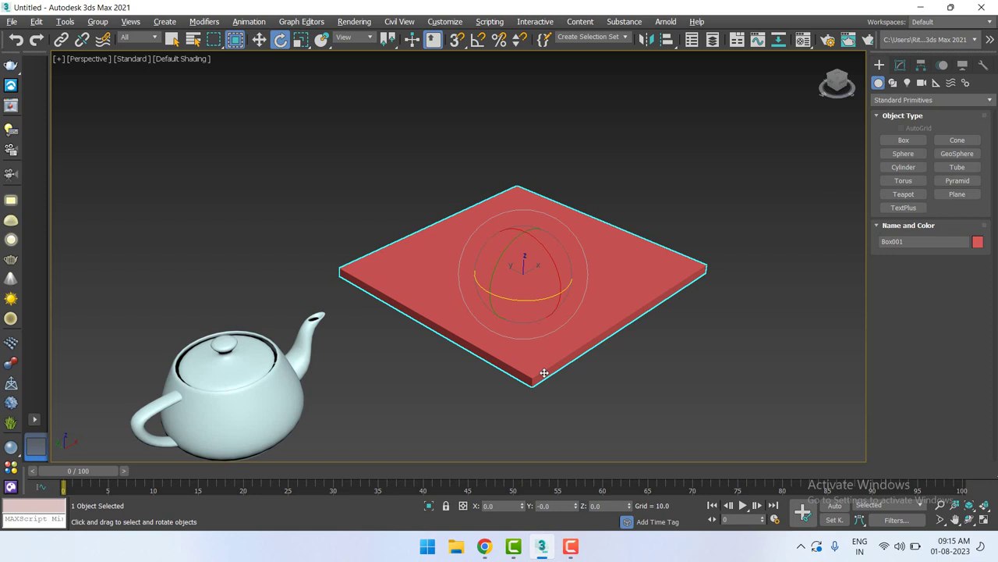
{"action": "key", "text": "r"}
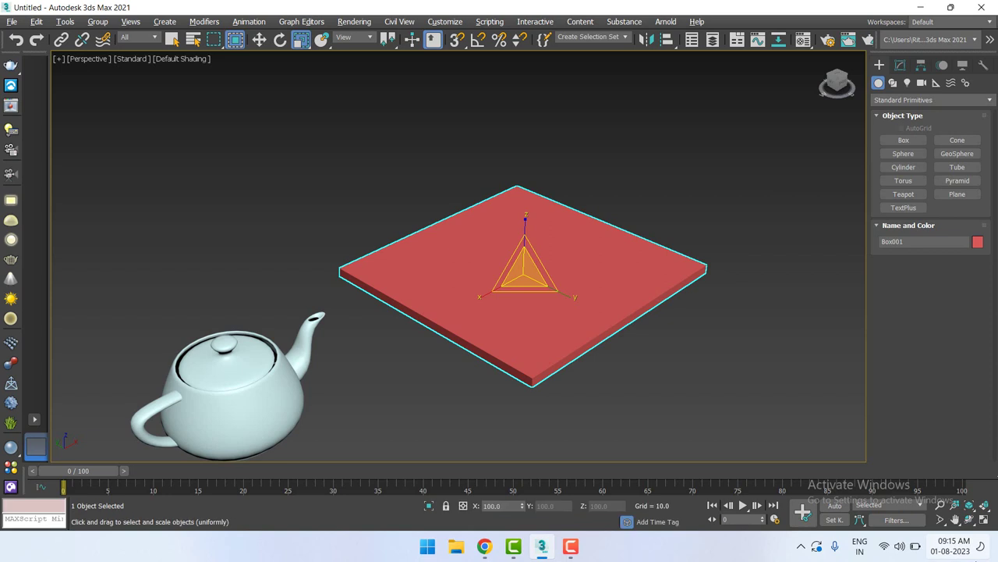
{"action": "key", "text": "e"}
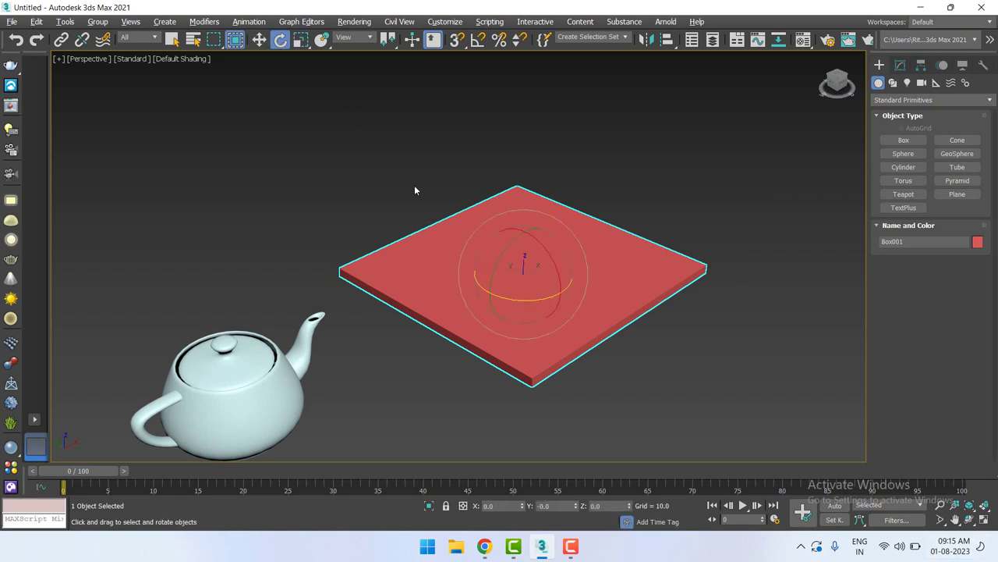
{"action": "left_click_drag", "start_coordinate": [503, 254], "coordinate": [570, 212]}
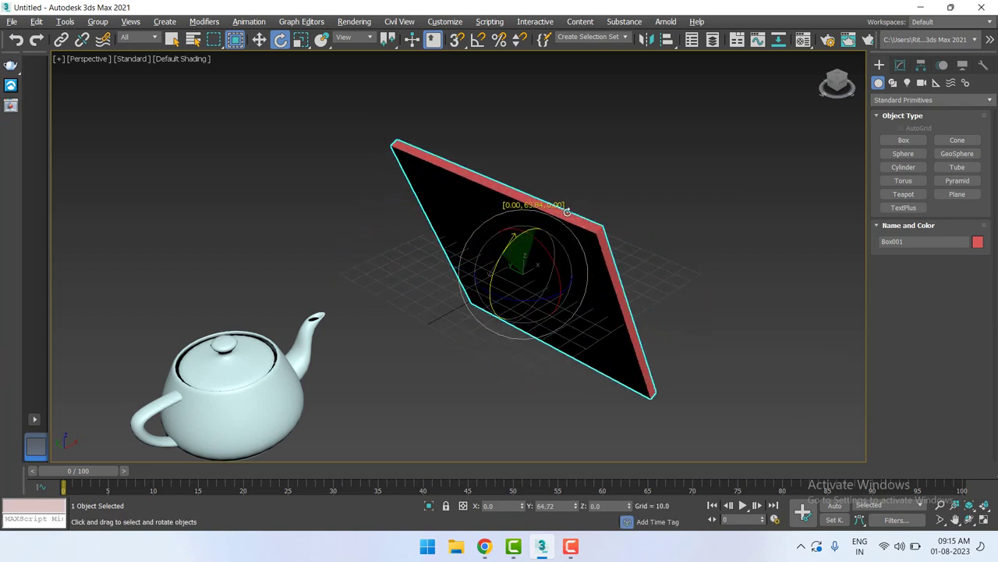
{"action": "key", "text": "ctrl+z"}
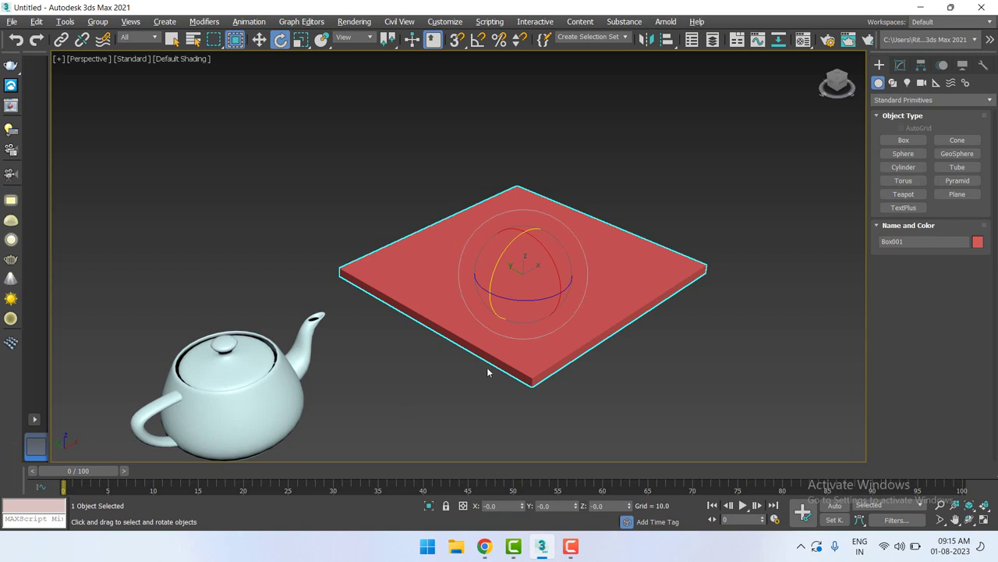
{"action": "left_click", "coordinate": [507, 507]}
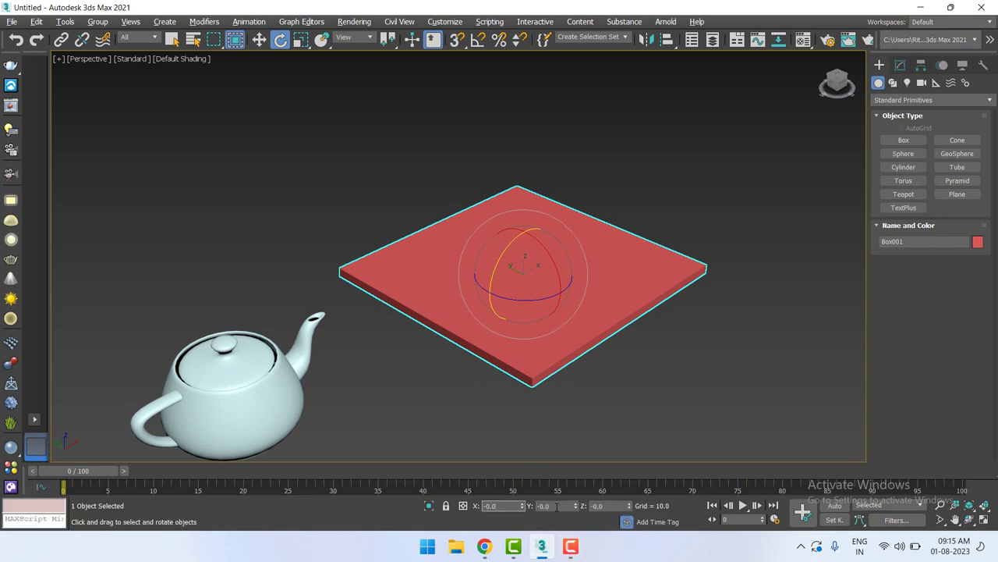
{"action": "type", "text": "0"}
{"action": "key", "text": "Tab"}
{"action": "type", "text": "45"}
{"action": "key", "text": "Return"}
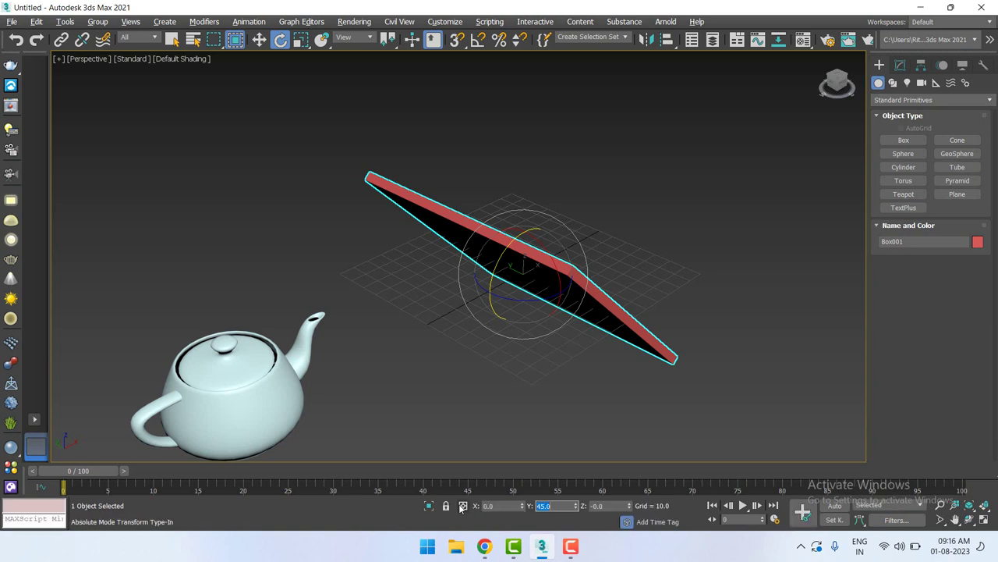
{"action": "left_click", "coordinate": [402, 544]}
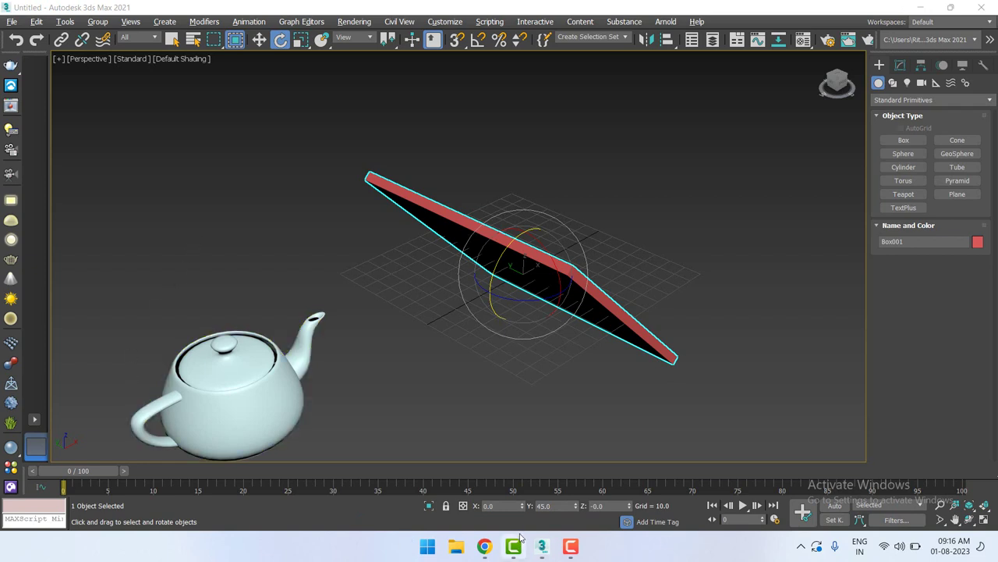
{"action": "left_click", "coordinate": [563, 506]}
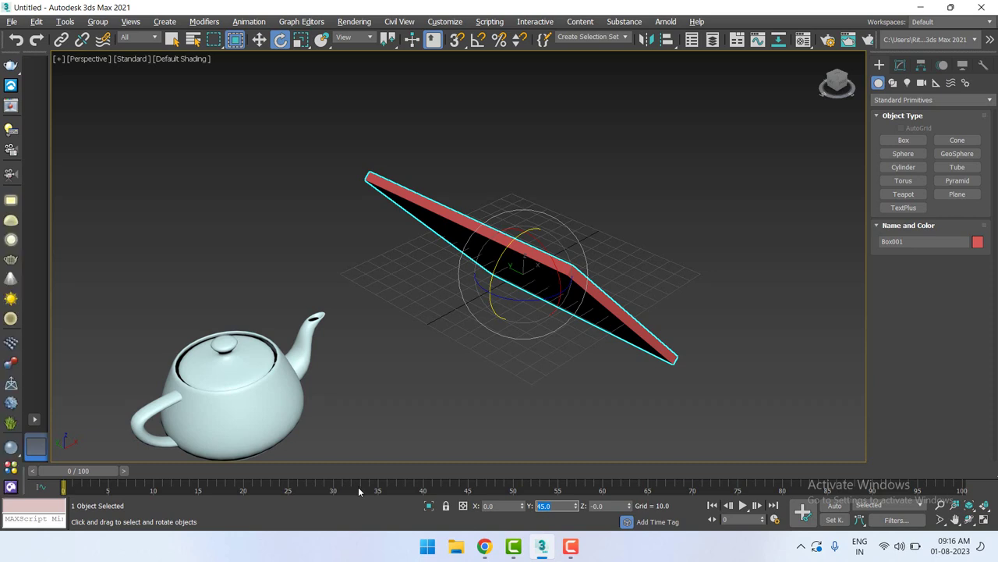
{"action": "type", "text": "0"}
{"action": "key", "text": "Return"}
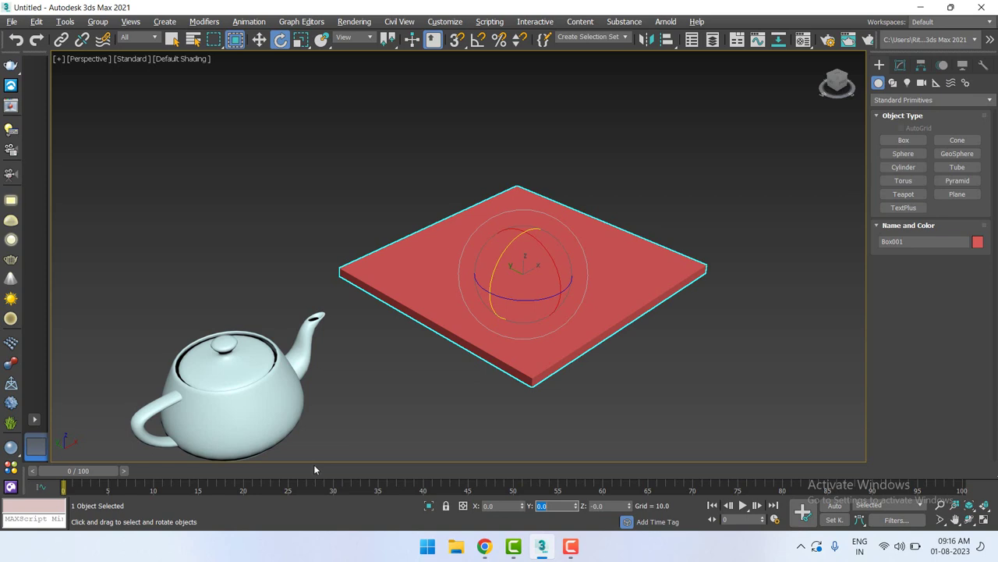
Switch to Move, reselect the red box and change to Top view
{"action": "left_click", "coordinate": [312, 148]}
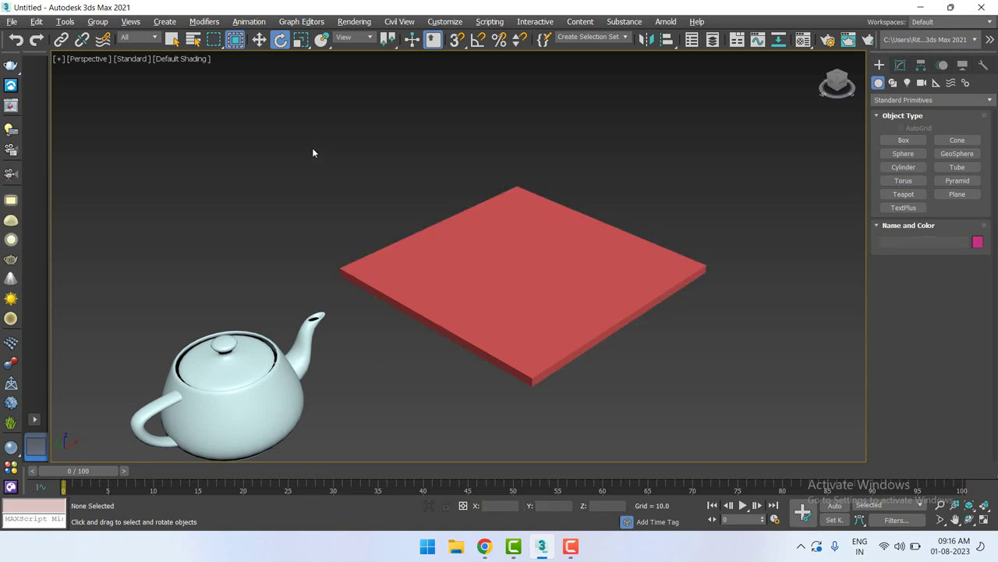
{"action": "key", "text": "w"}
{"action": "left_click", "coordinate": [516, 343]}
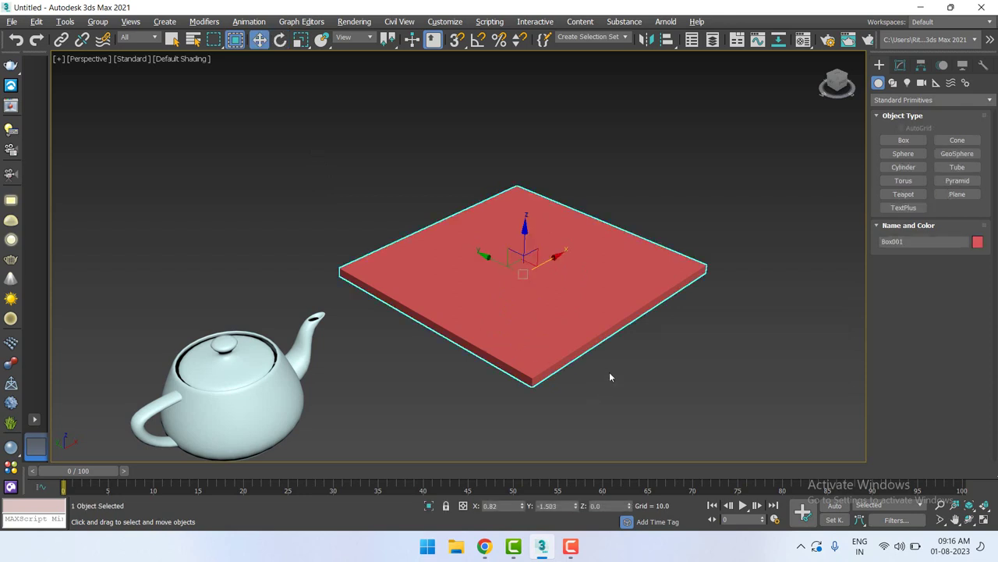
{"action": "key", "text": "t"}
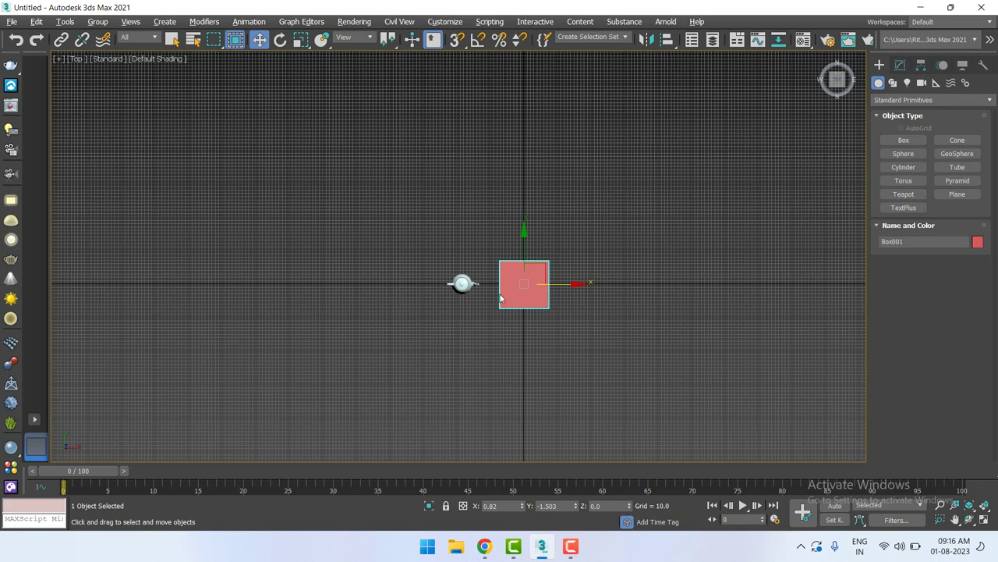
{"action": "scroll", "coordinate": [560, 272], "scroll_direction": "up", "scroll_amount": 3}
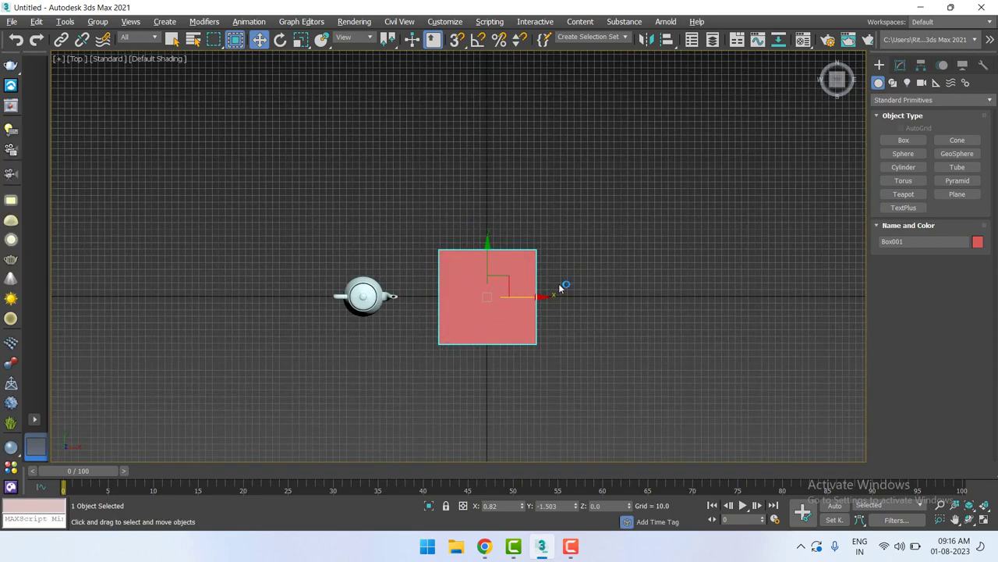
Zoom the top view to frame both objects, ending with the red box selected
{"action": "left_click", "coordinate": [374, 293]}
{"action": "scroll", "coordinate": [365, 282], "scroll_direction": "up", "scroll_amount": 5}
{"action": "scroll", "coordinate": [364, 281], "scroll_direction": "up", "scroll_amount": 4}
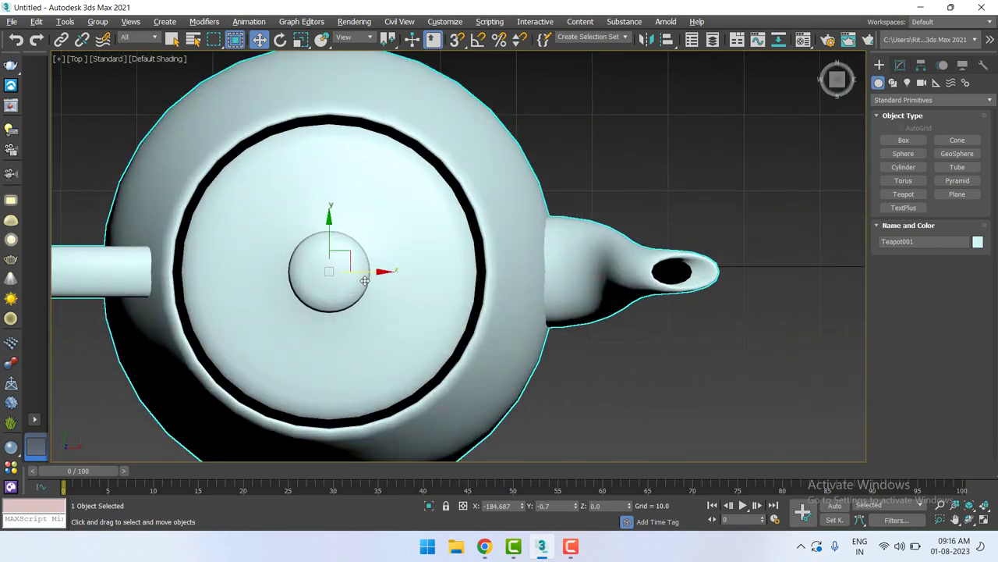
{"action": "scroll", "coordinate": [365, 281], "scroll_direction": "down", "scroll_amount": 4}
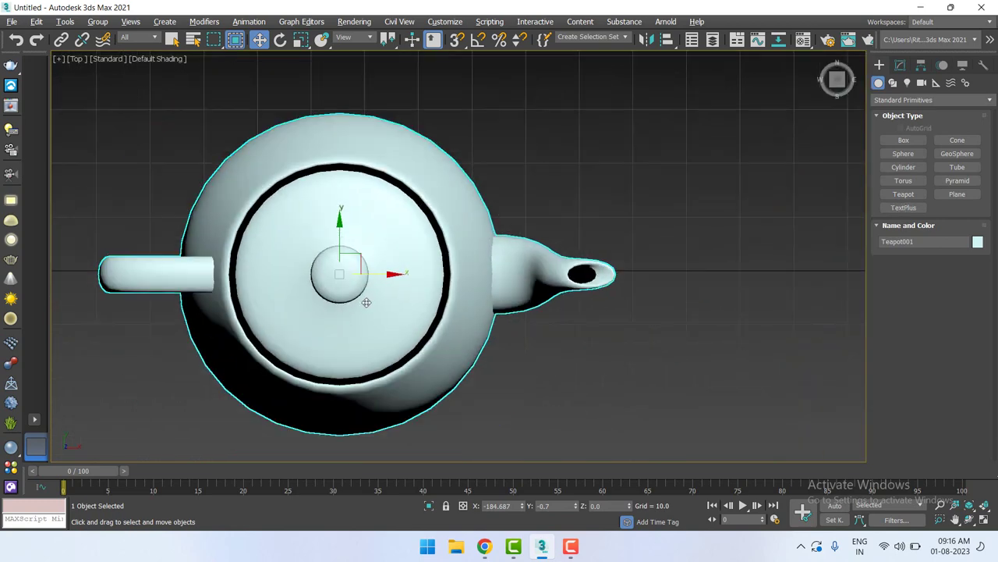
{"action": "scroll", "coordinate": [425, 300], "scroll_direction": "down", "scroll_amount": 4}
{"action": "scroll", "coordinate": [424, 301], "scroll_direction": "down", "scroll_amount": 5}
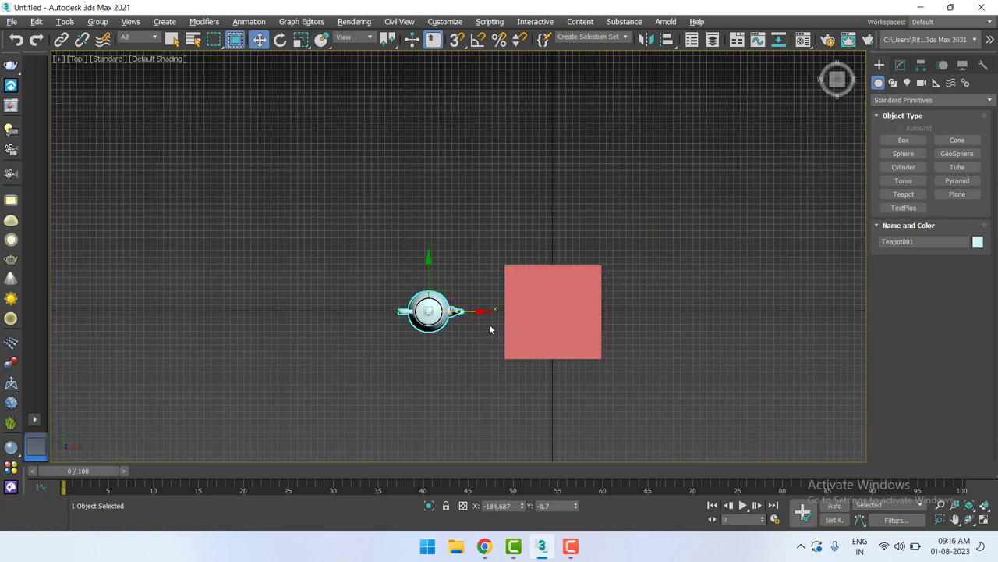
{"action": "left_click", "coordinate": [546, 297]}
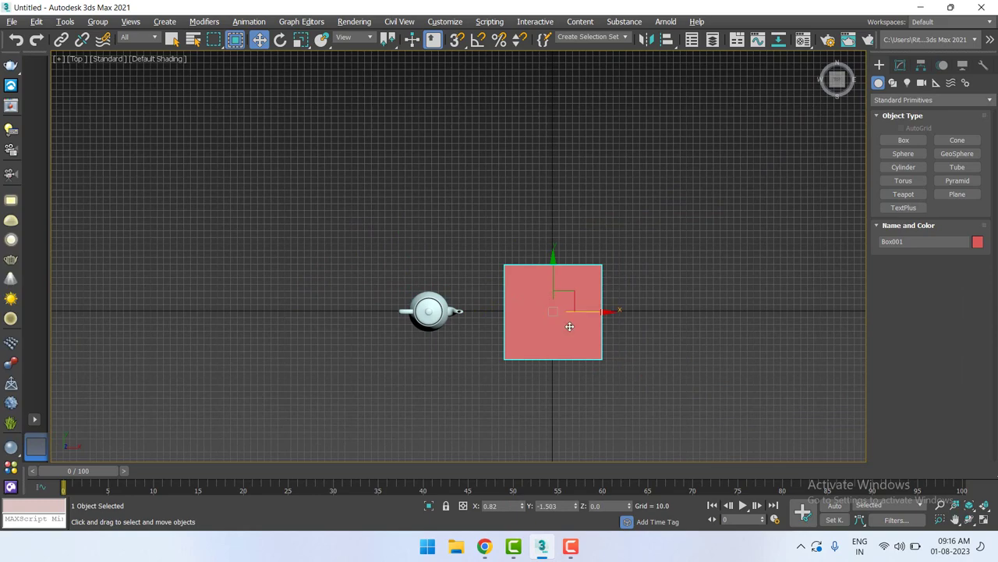
{"action": "scroll", "coordinate": [570, 326], "scroll_direction": "up", "scroll_amount": 5}
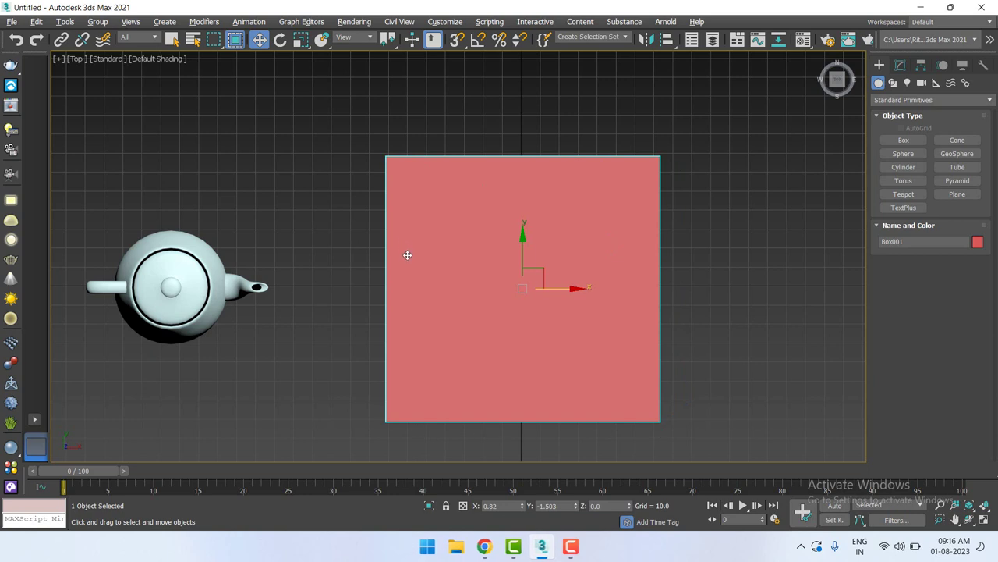
Open the box's Hierarchy Pivot settings and turn on Affect Pivot Only
{"action": "left_click", "coordinate": [903, 66]}
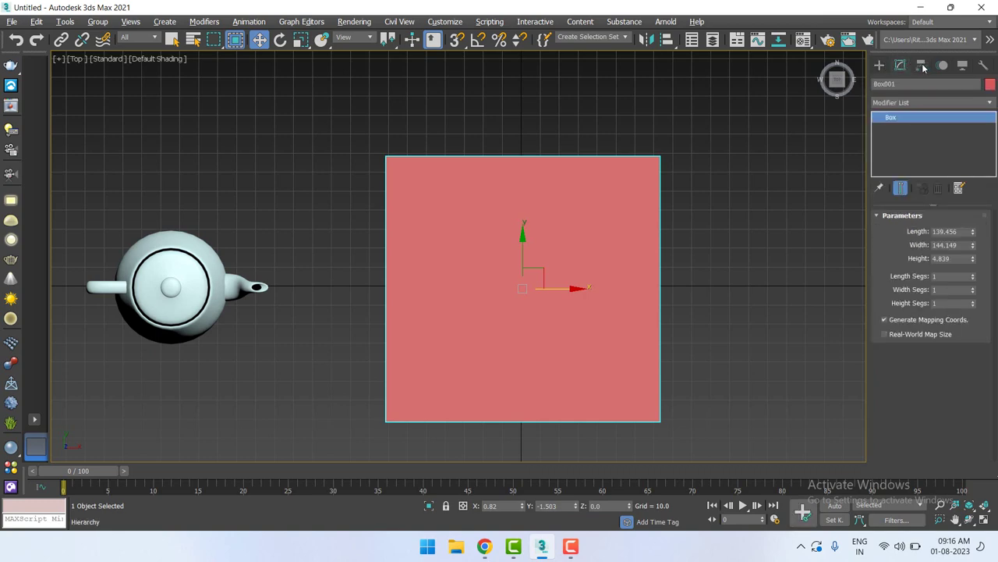
{"action": "left_click", "coordinate": [922, 66]}
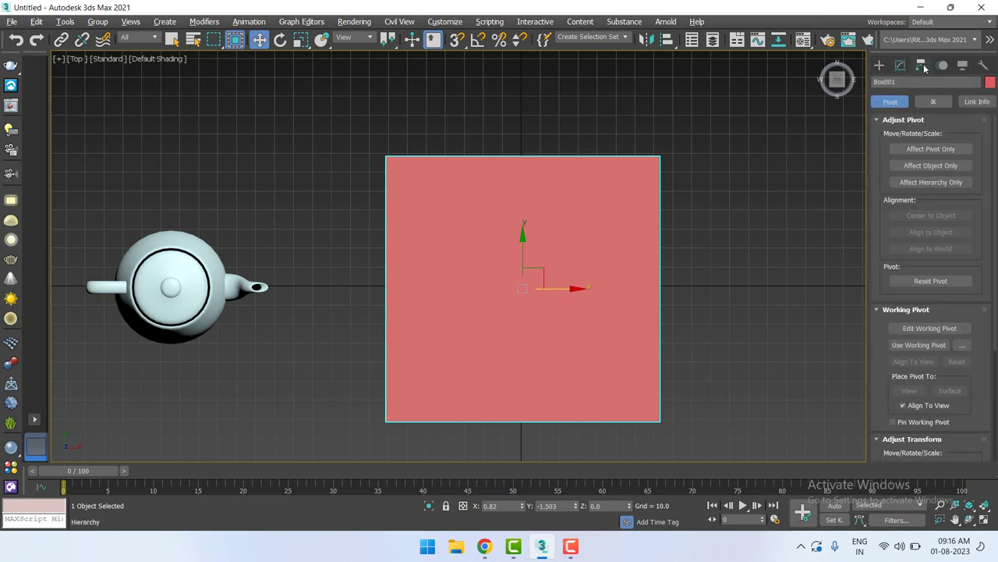
{"action": "left_click", "coordinate": [911, 154]}
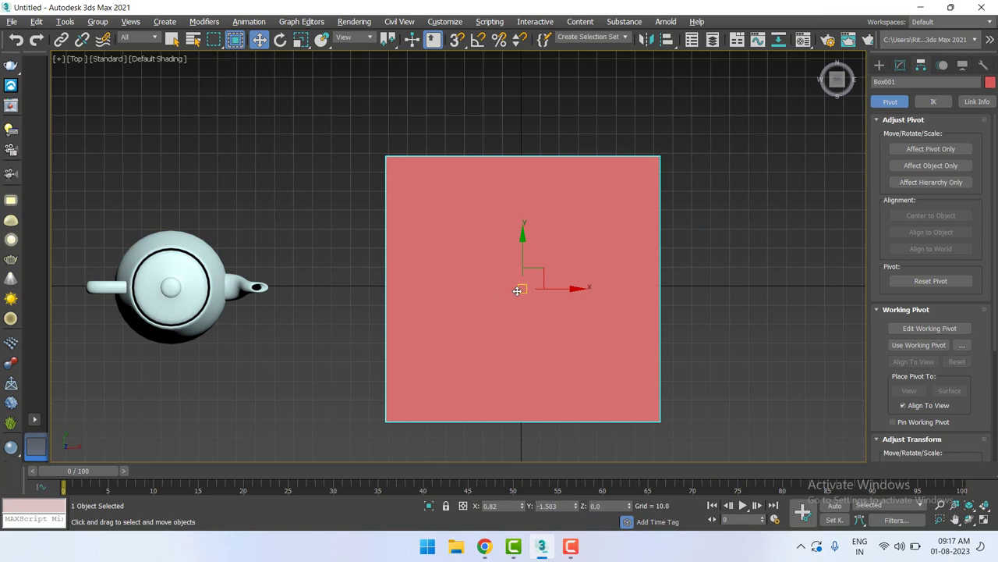
{"action": "left_click", "coordinate": [947, 149]}
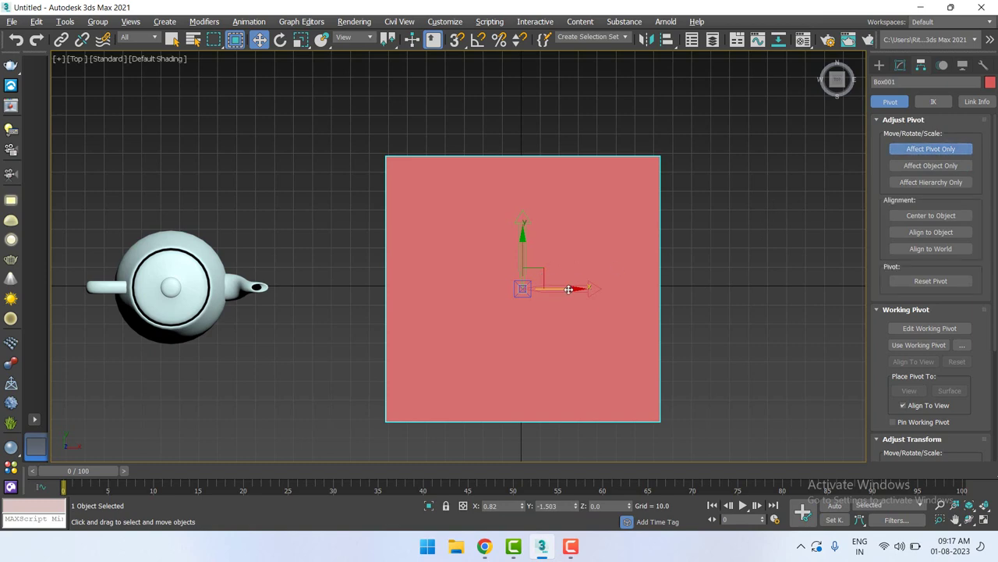
Move the pivot up and right off-centre, turn Affect Pivot Only off, and reopen the Pivot settings
{"action": "mouse_move", "coordinate": [547, 268]}
{"action": "left_mouse_down"}
{"action": "mouse_move", "coordinate": [582, 171]}
{"action": "mouse_move", "coordinate": [673, 156]}
{"action": "mouse_move", "coordinate": [594, 225]}
{"action": "mouse_move", "coordinate": [578, 222]}
{"action": "left_mouse_up"}
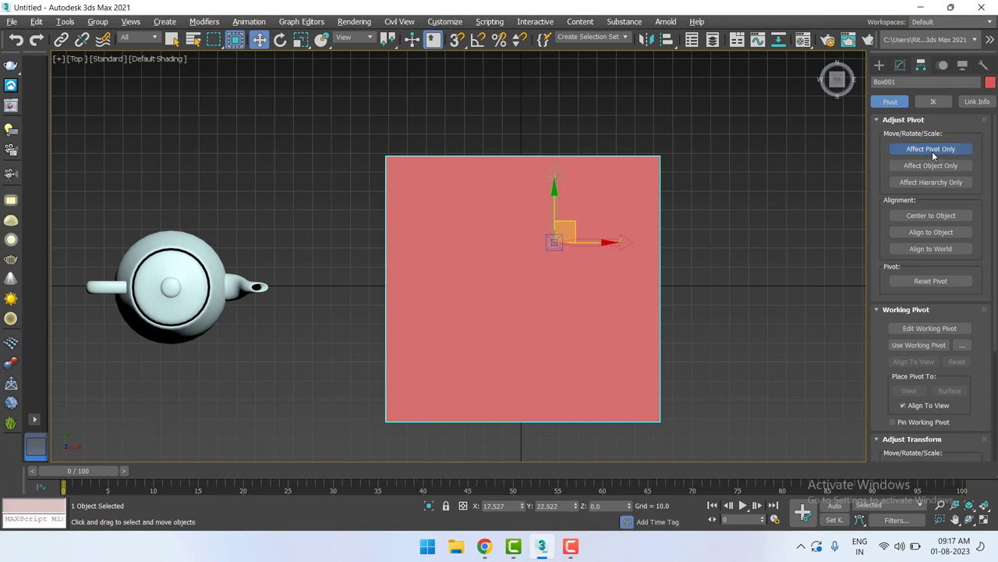
{"action": "left_click", "coordinate": [933, 150]}
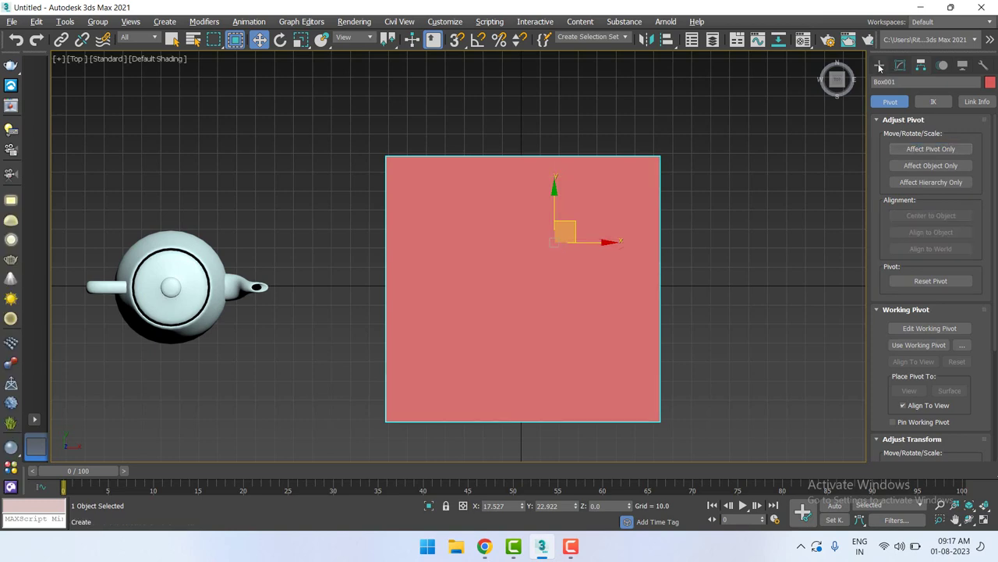
{"action": "left_click", "coordinate": [880, 65]}
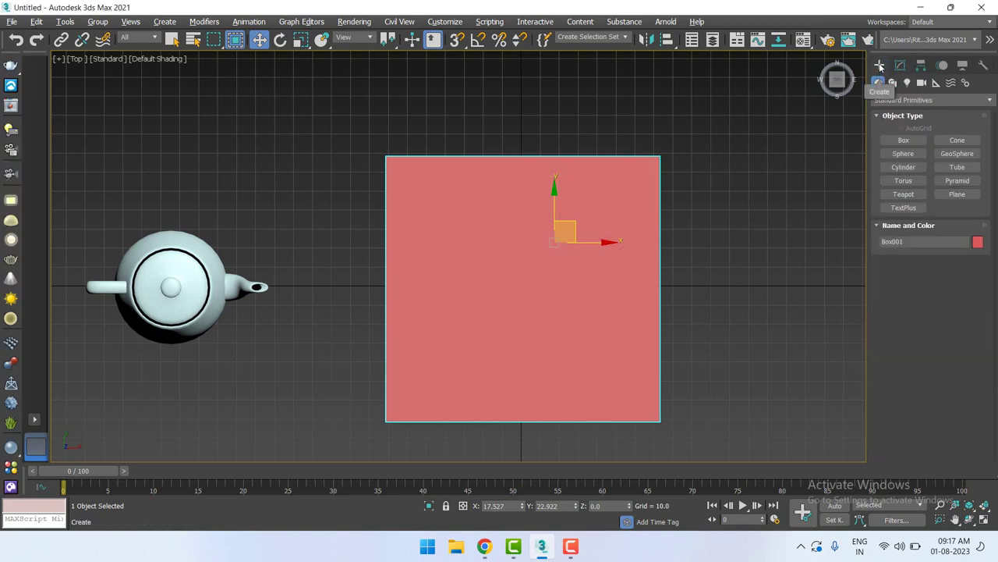
{"action": "left_click", "coordinate": [922, 65]}
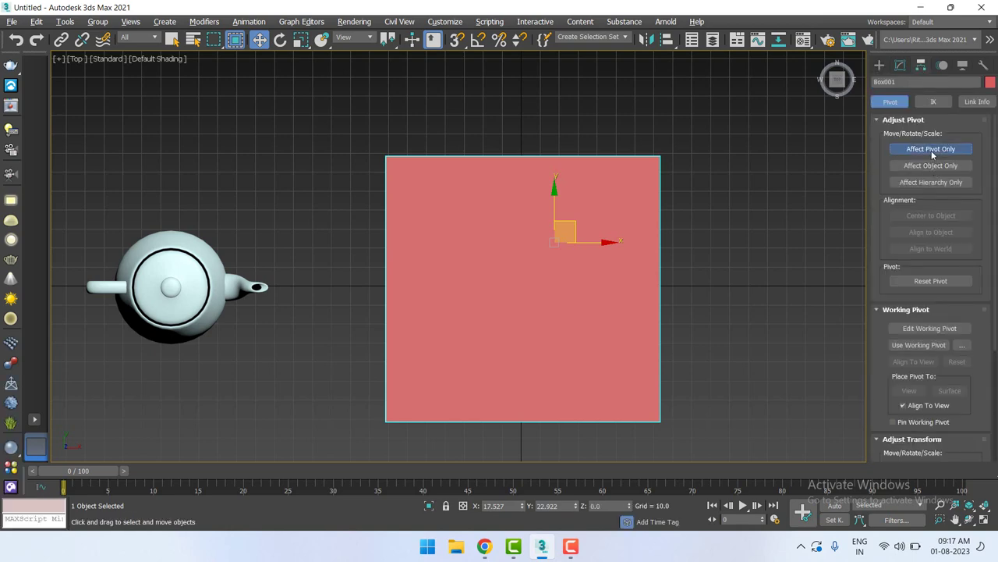
Place the box's pivot at the midpoint of its left edge using Affect Pivot Only
{"action": "left_click", "coordinate": [931, 149]}
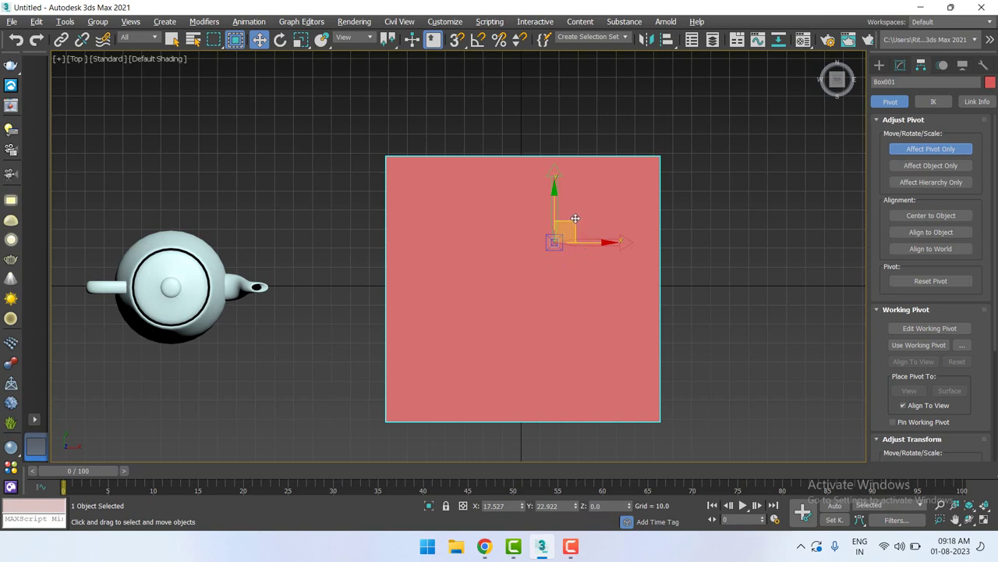
{"action": "mouse_move", "coordinate": [566, 231]}
{"action": "left_mouse_down"}
{"action": "mouse_move", "coordinate": [580, 307]}
{"action": "mouse_move", "coordinate": [618, 306]}
{"action": "mouse_move", "coordinate": [630, 203]}
{"action": "left_mouse_up"}
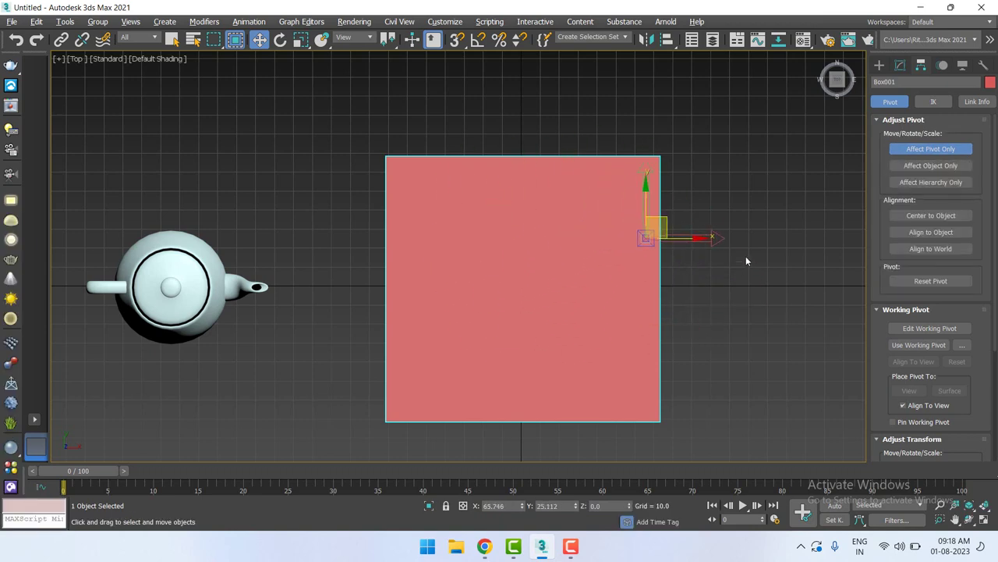
{"action": "mouse_move", "coordinate": [691, 239]}
{"action": "left_mouse_down"}
{"action": "mouse_move", "coordinate": [496, 252]}
{"action": "mouse_move", "coordinate": [621, 245]}
{"action": "left_mouse_up"}
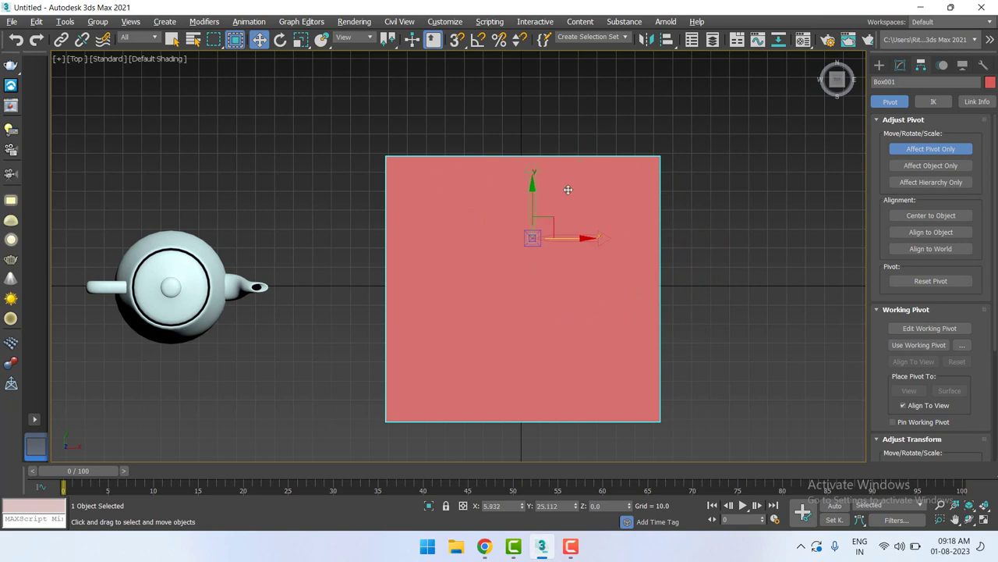
{"action": "left_click_drag", "start_coordinate": [536, 234], "coordinate": [585, 283]}
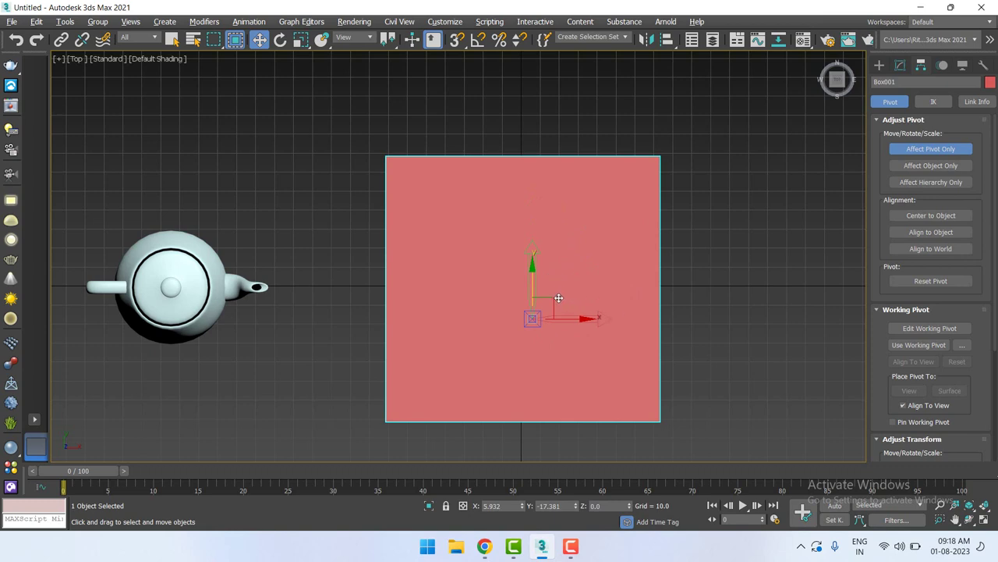
{"action": "left_click_drag", "start_coordinate": [558, 297], "coordinate": [411, 267]}
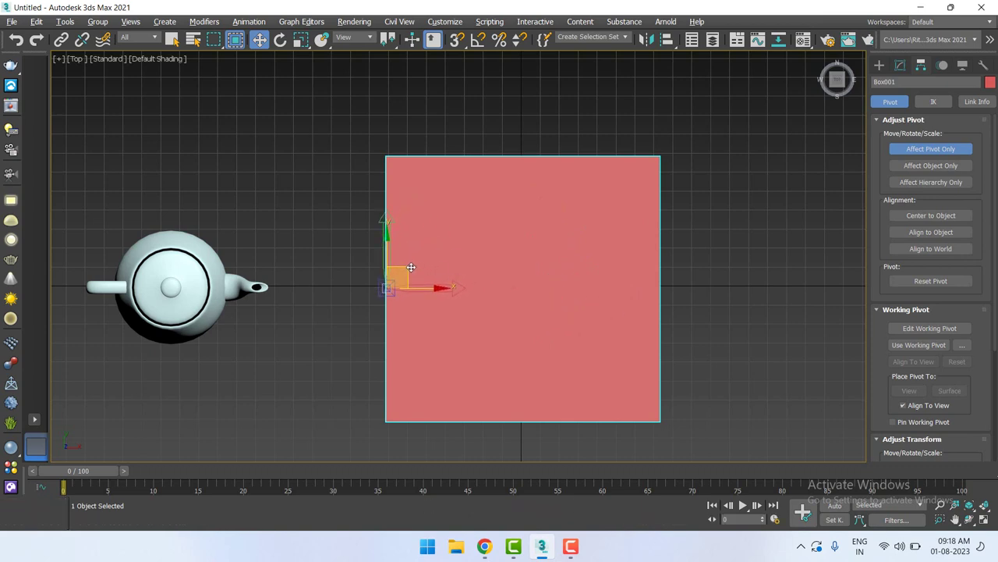
{"action": "left_click", "coordinate": [950, 155]}
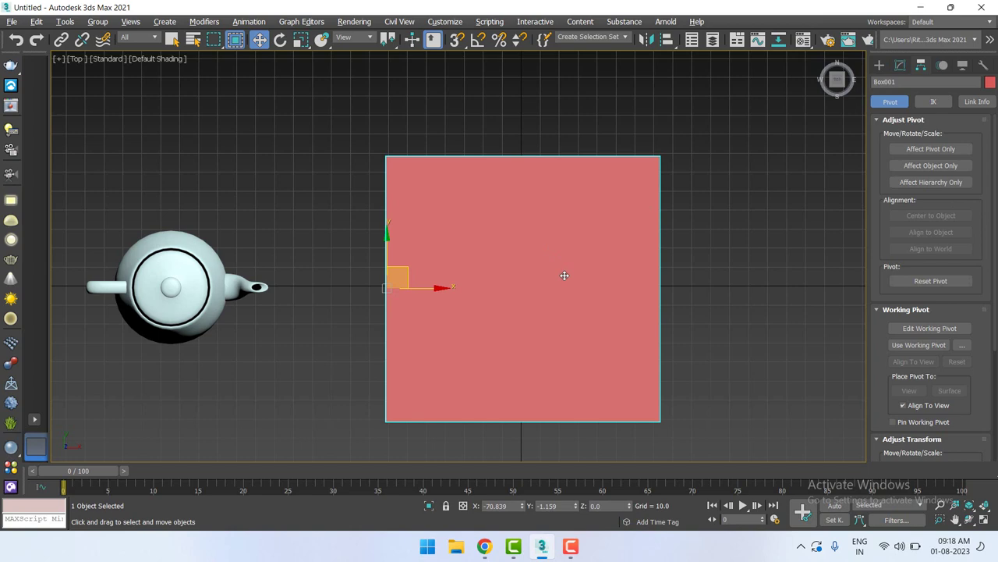
Maximize the Perspective viewport with Alt+W
{"action": "key", "text": "alt+w"}
{"action": "key", "text": "alt+w"}
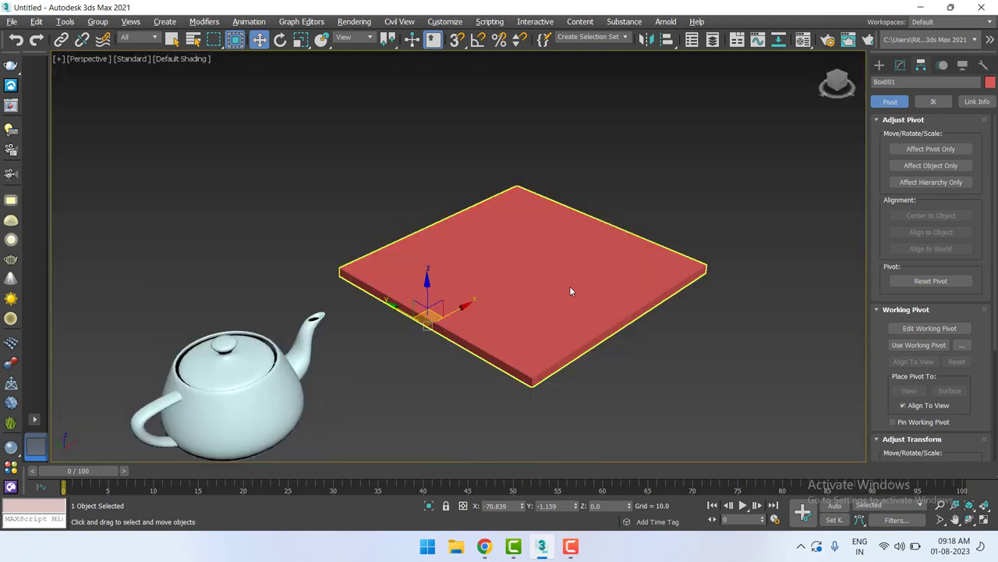
{"action": "right_click", "coordinate": [569, 291]}
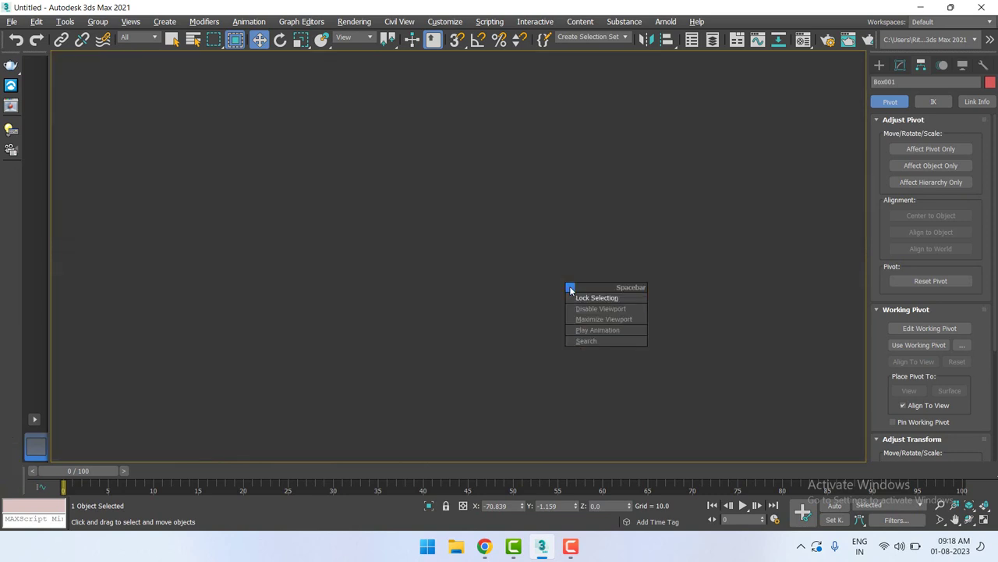
{"action": "left_click", "coordinate": [516, 244]}
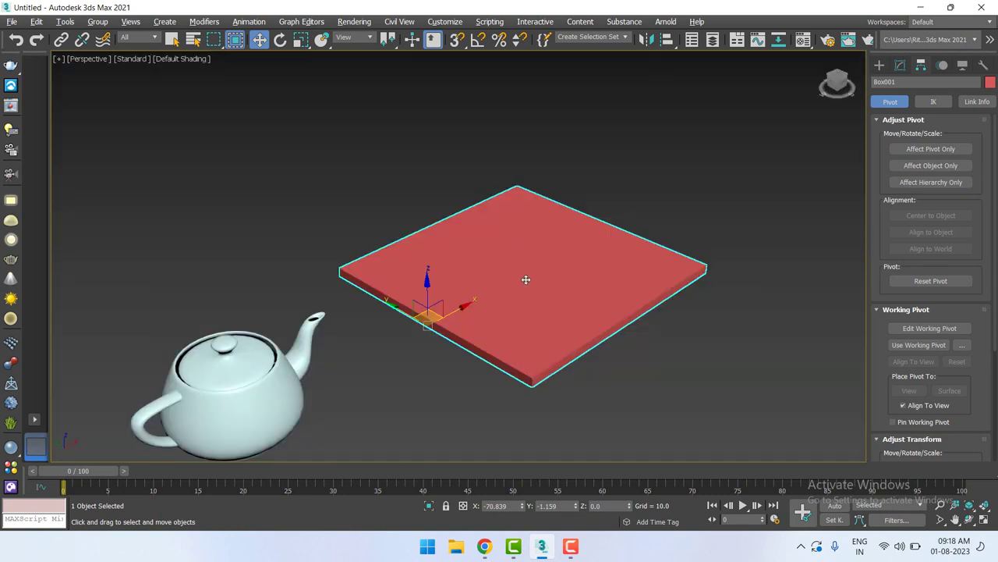
{"action": "key", "text": "alt+w"}
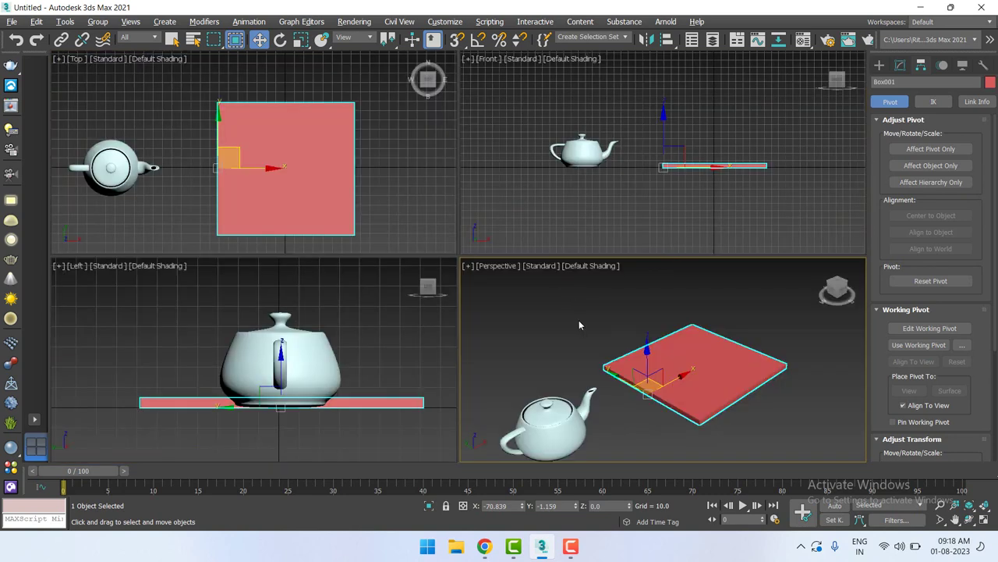
{"action": "key", "text": "alt+w"}
{"action": "key", "text": "e"}
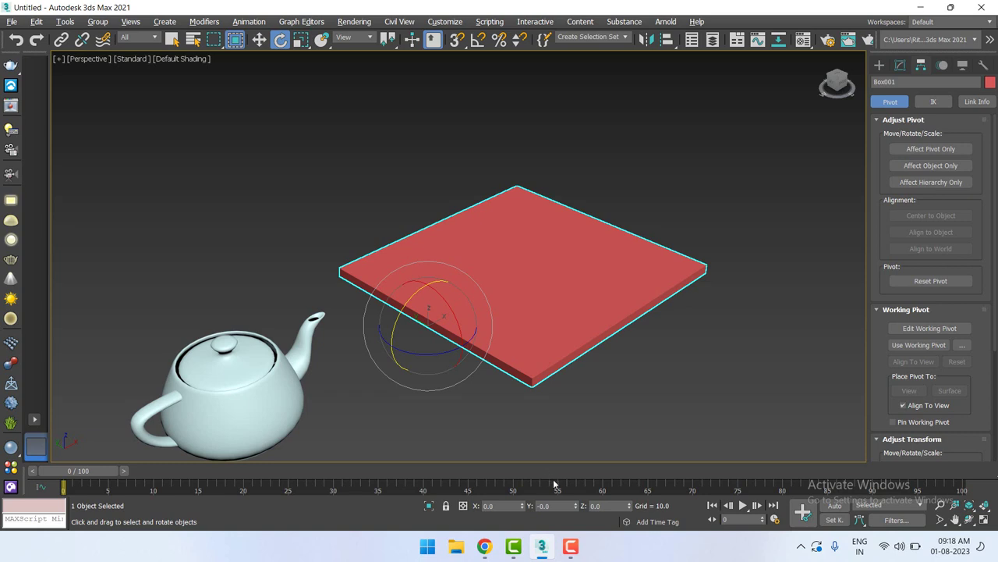
{"action": "left_click", "coordinate": [571, 505]}
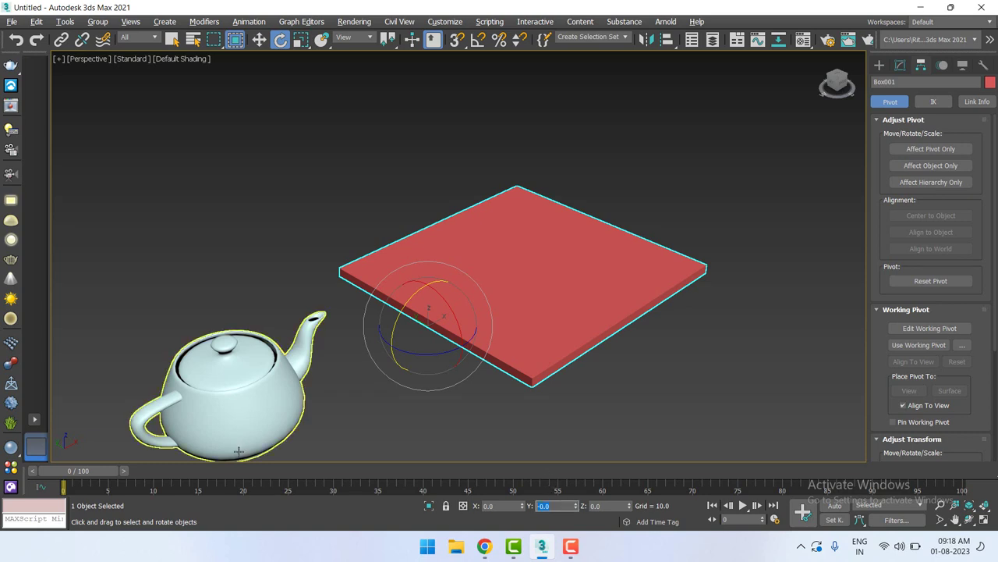
{"action": "type", "text": "45"}
{"action": "key", "text": "Return"}
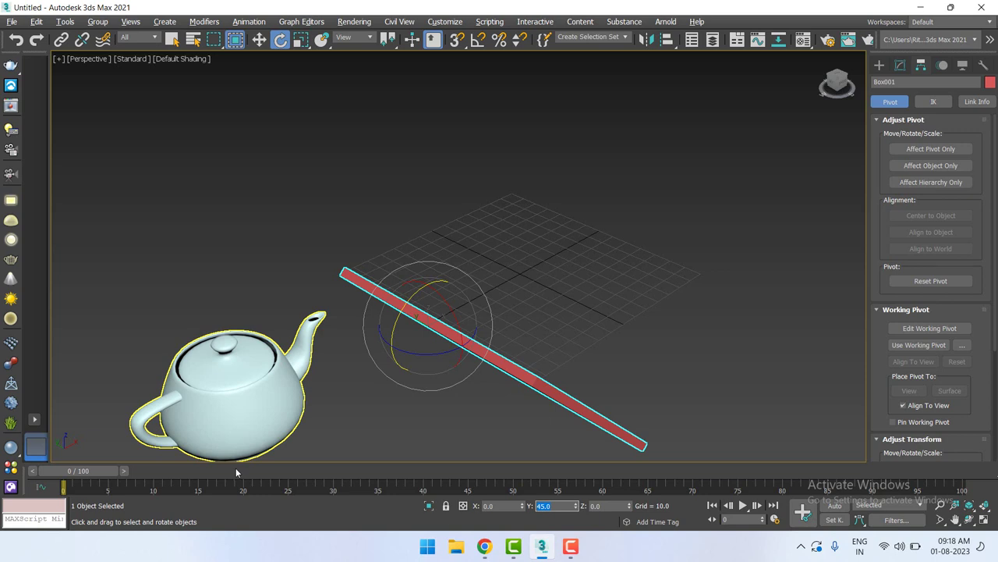
{"action": "type", "text": "-45"}
{"action": "key", "text": "Return"}
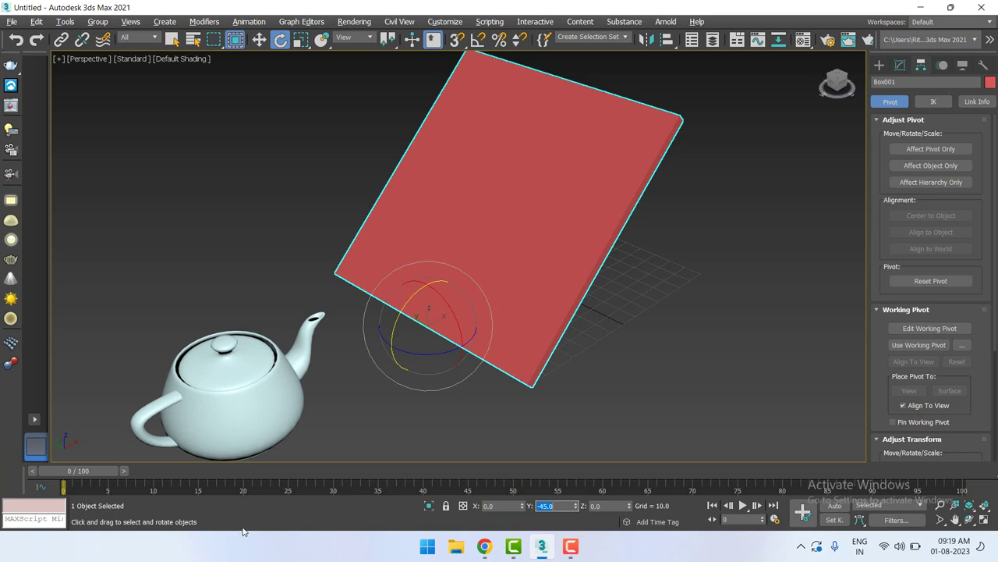
{"action": "key", "text": "w"}
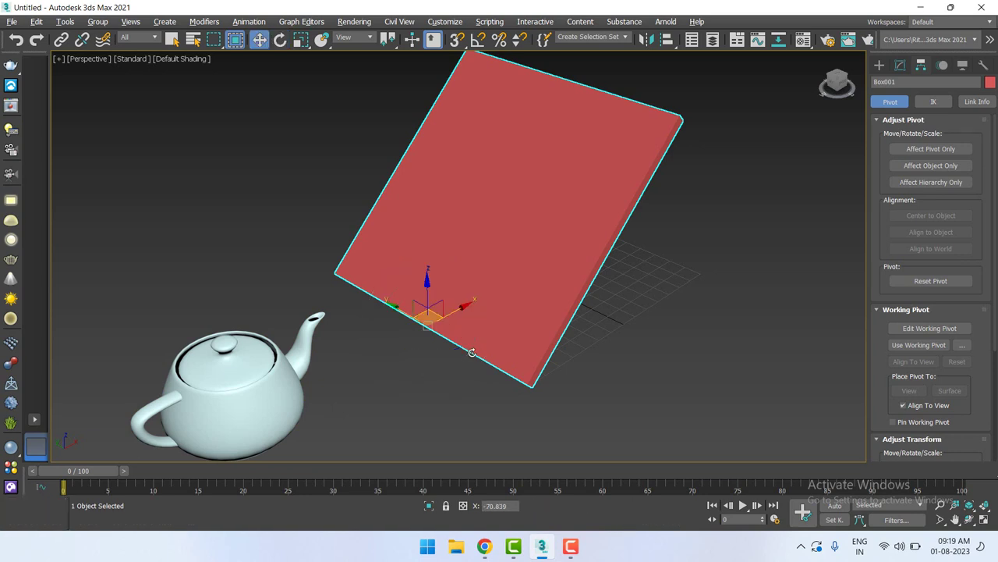
{"action": "key", "text": "ctrl+z"}
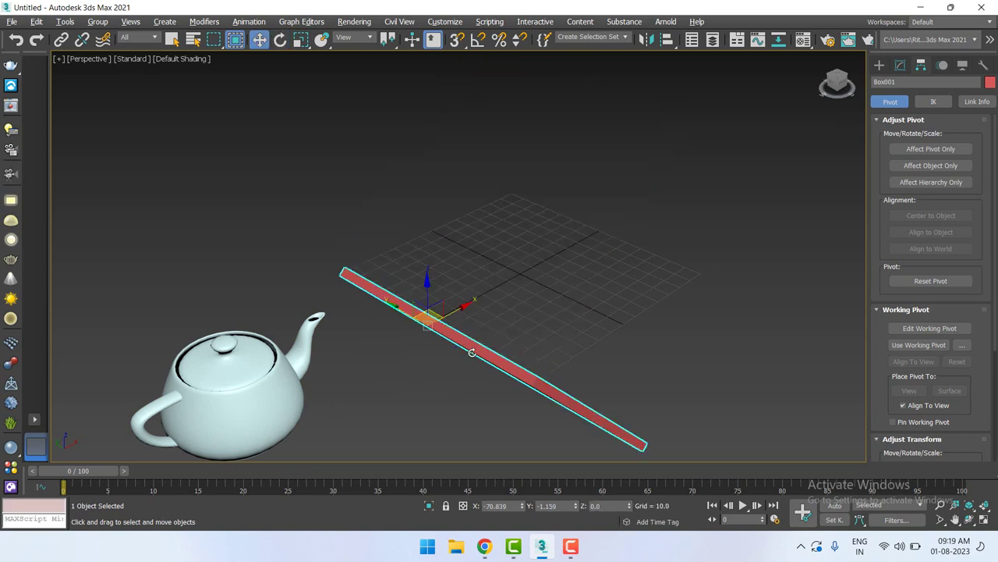
{"action": "key", "text": "ctrl+z"}
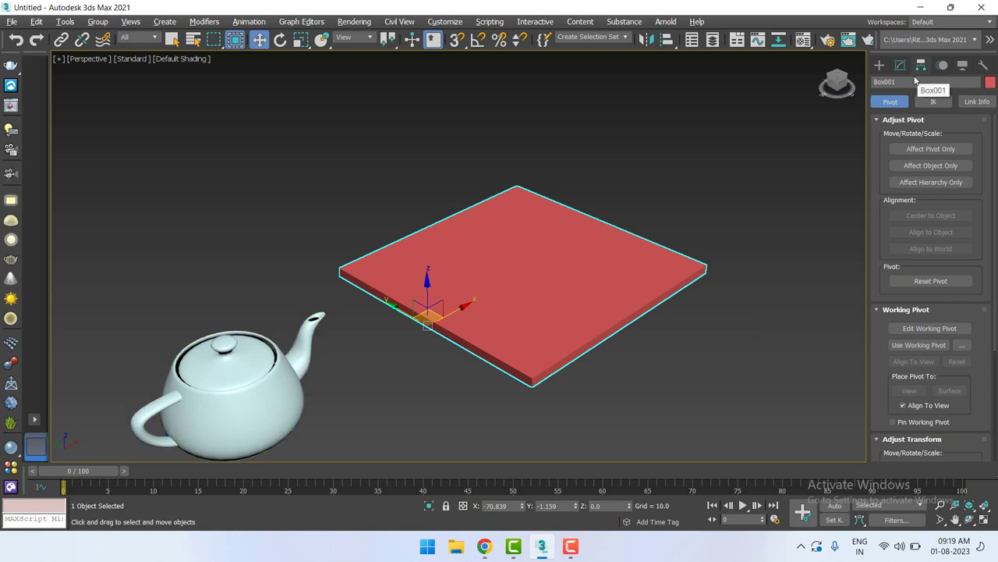
Rename Box001 to 'surface' in the Modify panel
{"action": "left_click", "coordinate": [880, 66]}
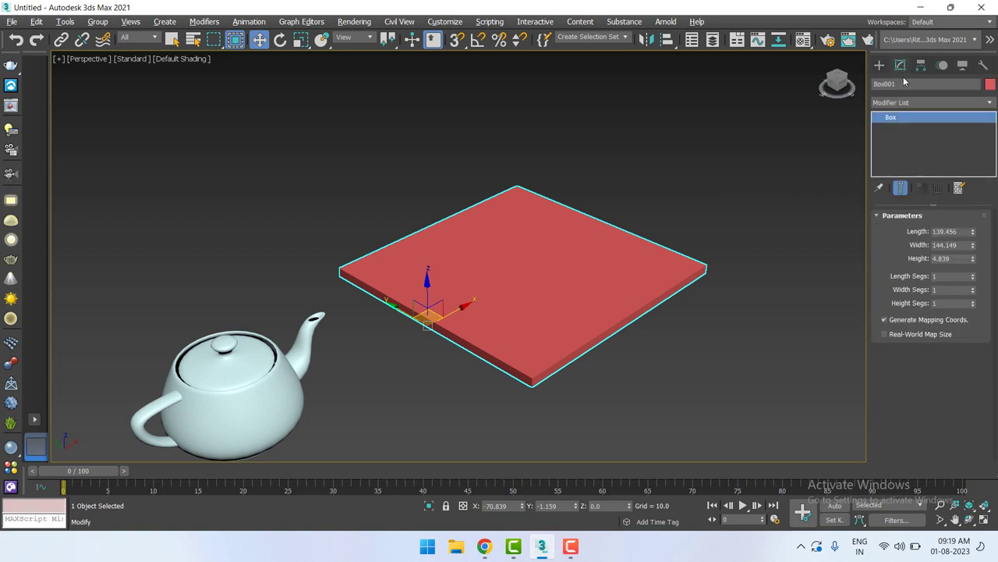
{"action": "left_click", "coordinate": [905, 84]}
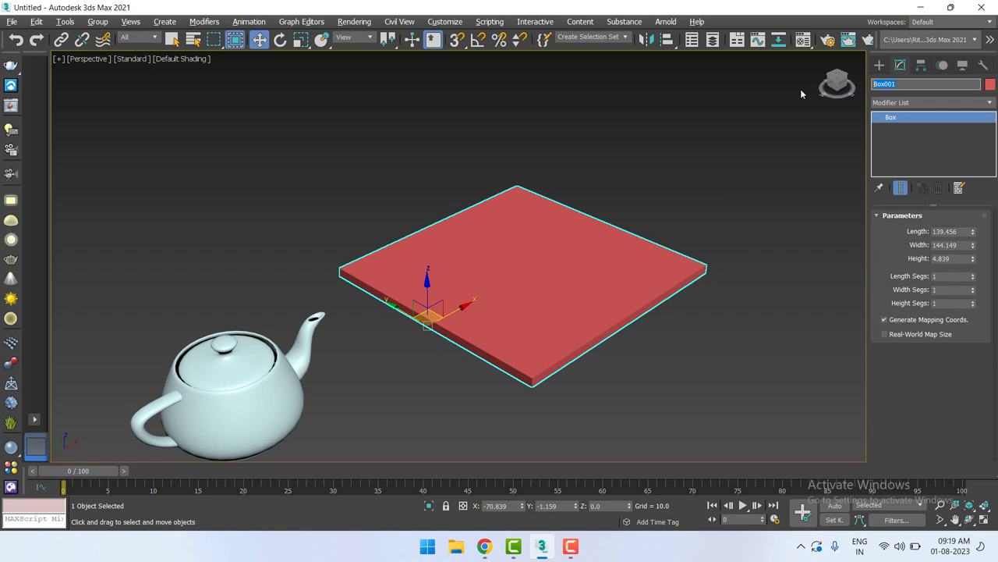
{"action": "type", "text": "sur"}
{"action": "type", "text": "face"}
{"action": "key", "text": "Return"}
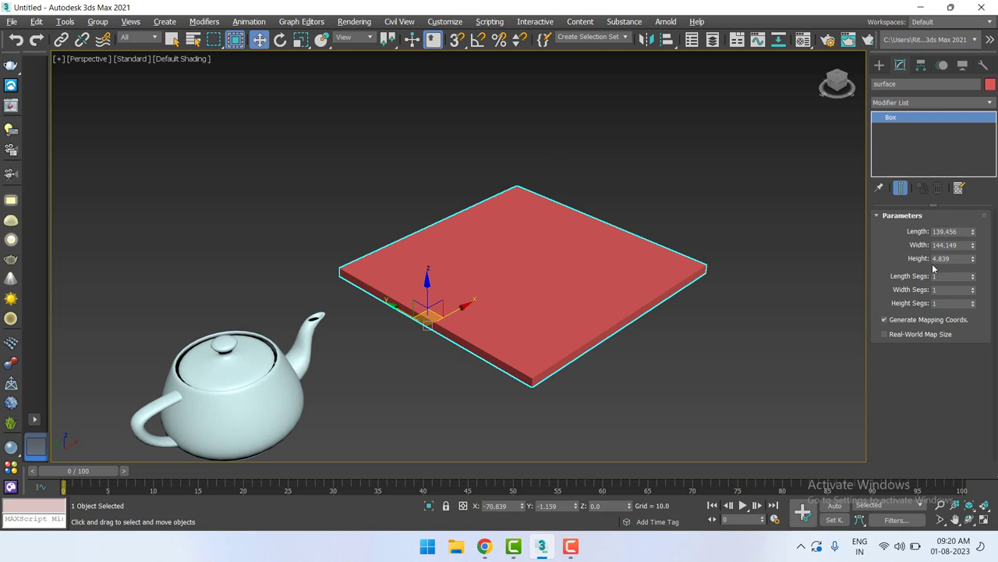
Try resizing the box's Length with the spinner, then undo the changes
{"action": "left_click_drag", "start_coordinate": [973, 232], "coordinate": [983, 227]}
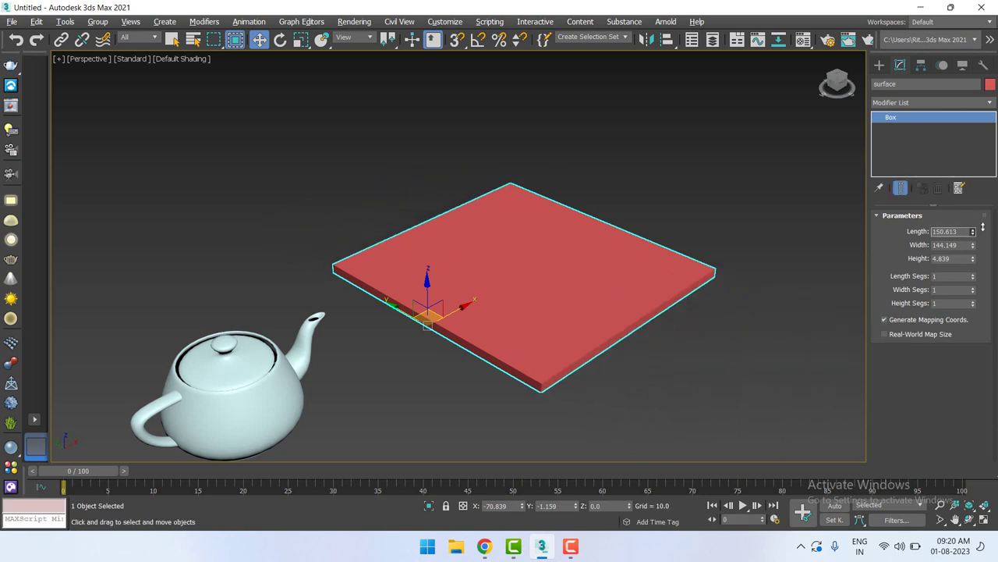
{"action": "left_click_drag", "start_coordinate": [982, 227], "coordinate": [983, 228]}
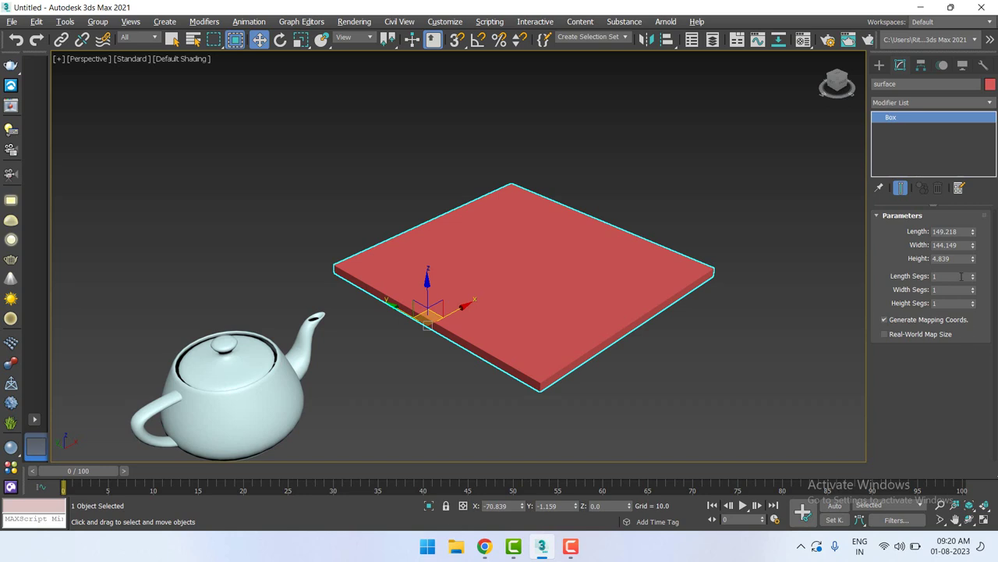
{"action": "left_click_drag", "start_coordinate": [972, 235], "coordinate": [975, 229]}
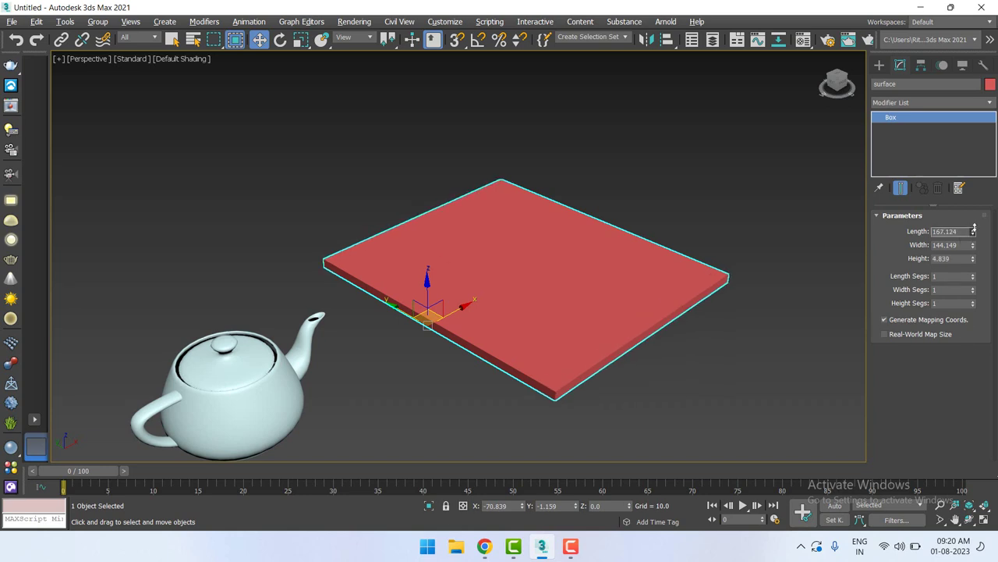
{"action": "left_click_drag", "start_coordinate": [974, 228], "coordinate": [973, 217]}
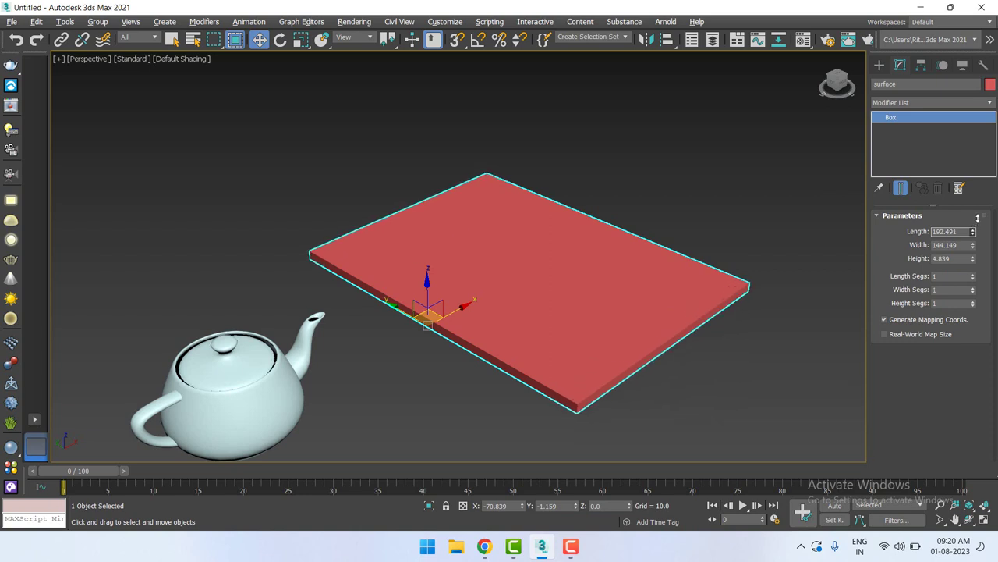
{"action": "key", "text": "ctrl+z"}
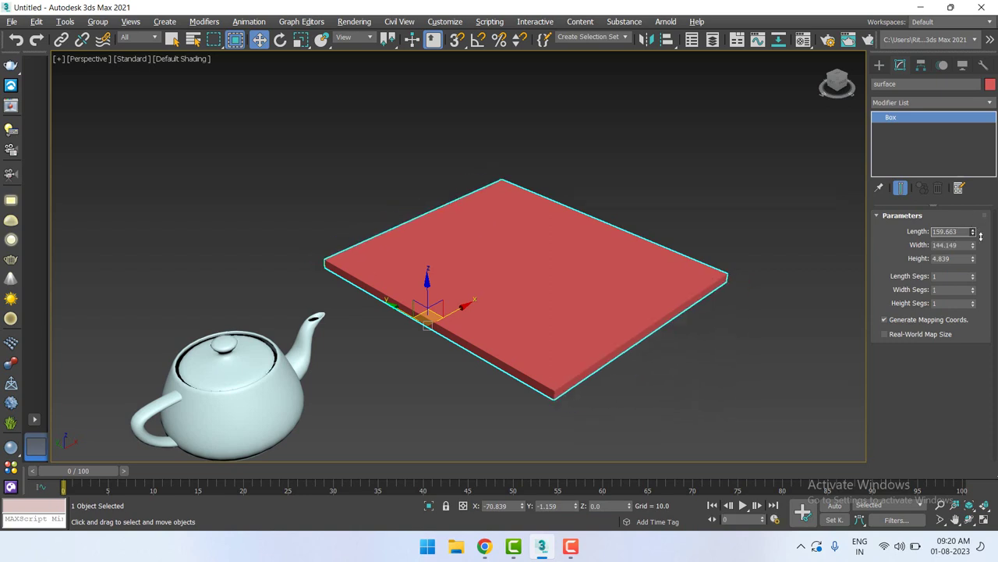
{"action": "key", "text": "ctrl+z"}
{"action": "key", "text": "ctrl+z"}
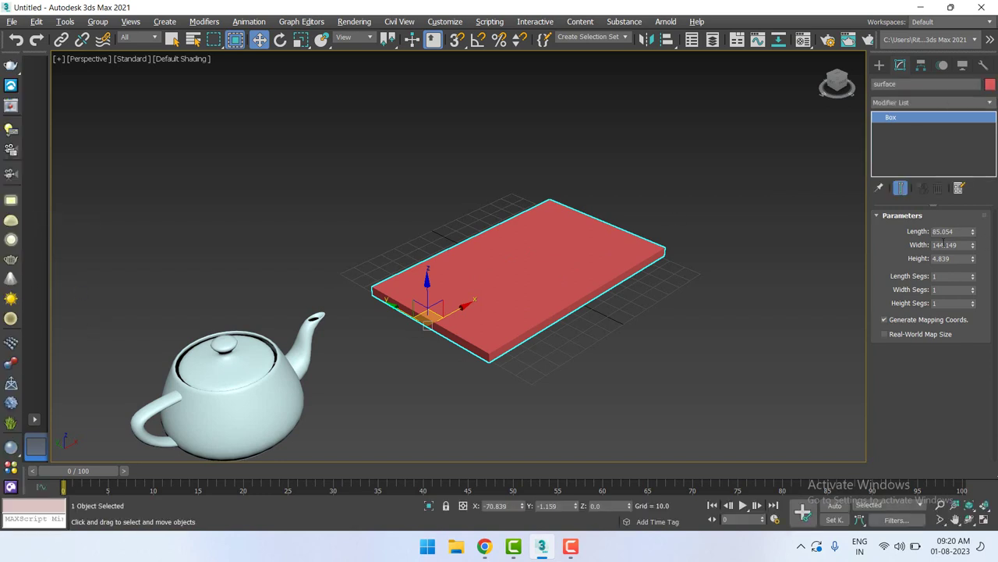
Enter Length 85.0 and Width 100.0 for the surface box
{"action": "double_click", "coordinate": [944, 232]}
{"action": "type", "text": "85.0"}
{"action": "key", "text": "Return"}
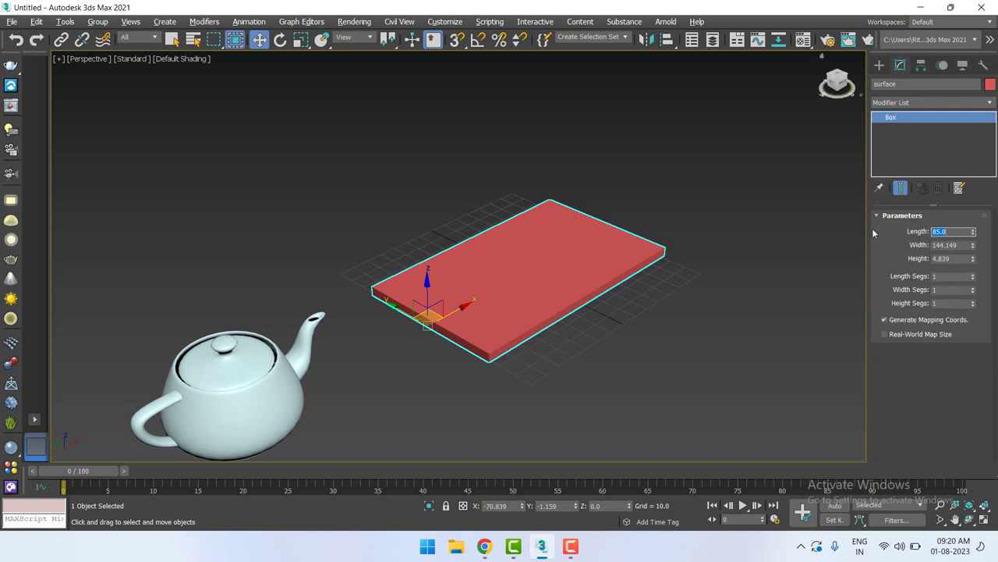
{"action": "double_click", "coordinate": [946, 245]}
{"action": "type", "text": "100.0"}
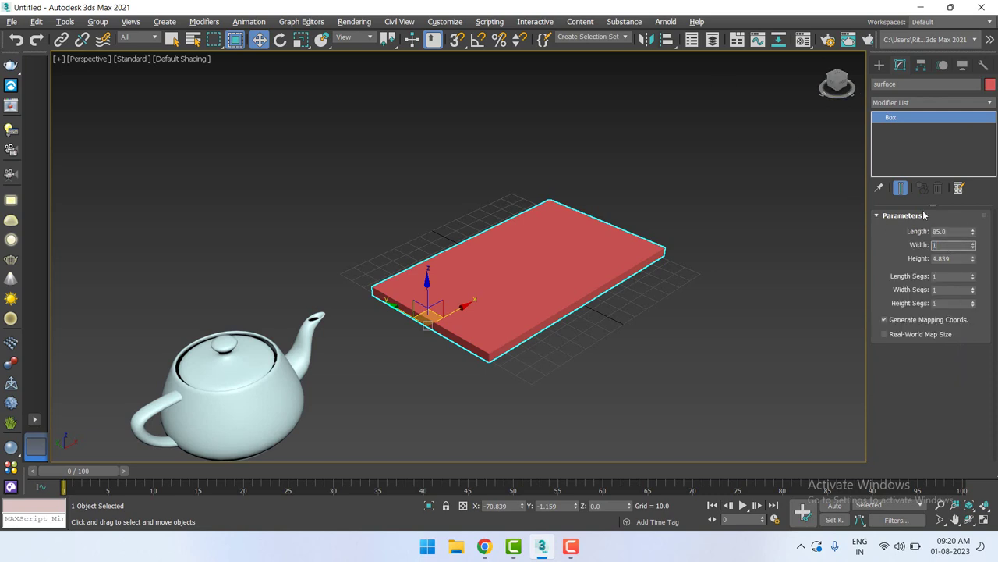
{"action": "key", "text": "Return"}
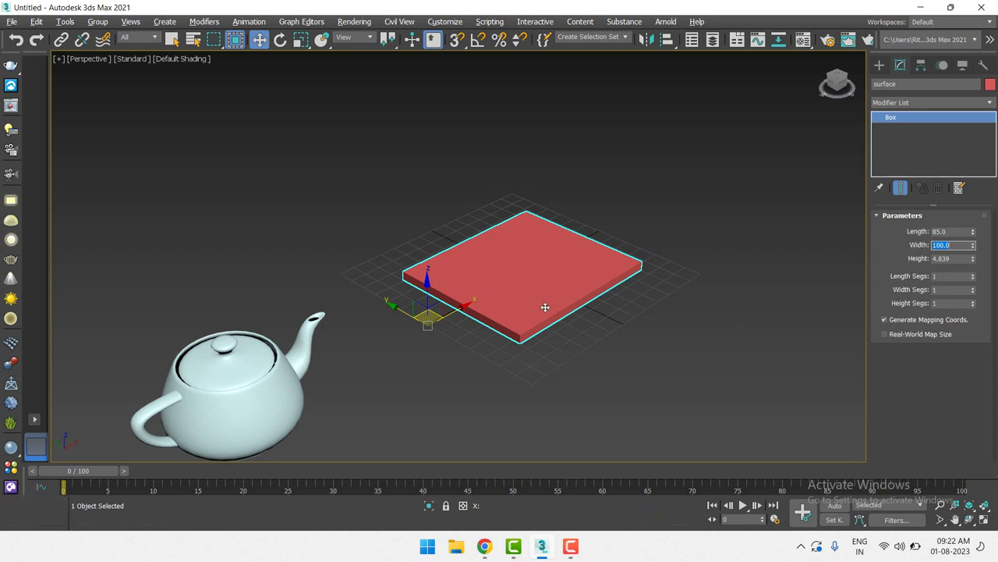
Raise the box's Height to about 5.855 with the spinner
{"action": "scroll", "coordinate": [543, 316], "scroll_direction": "down", "scroll_amount": 2}
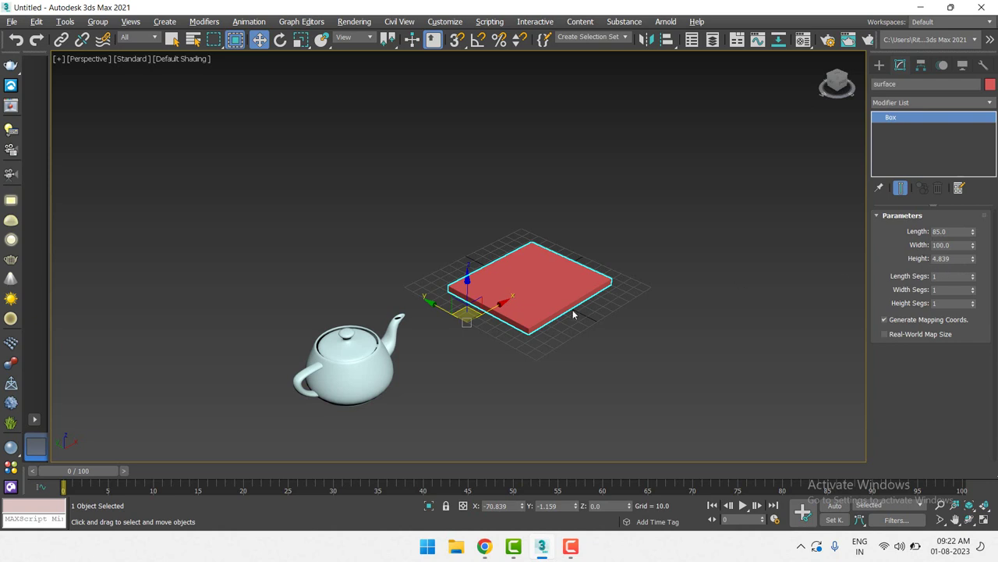
{"action": "scroll", "coordinate": [546, 322], "scroll_direction": "up", "scroll_amount": 5}
{"action": "scroll", "coordinate": [526, 326], "scroll_direction": "up", "scroll_amount": 5}
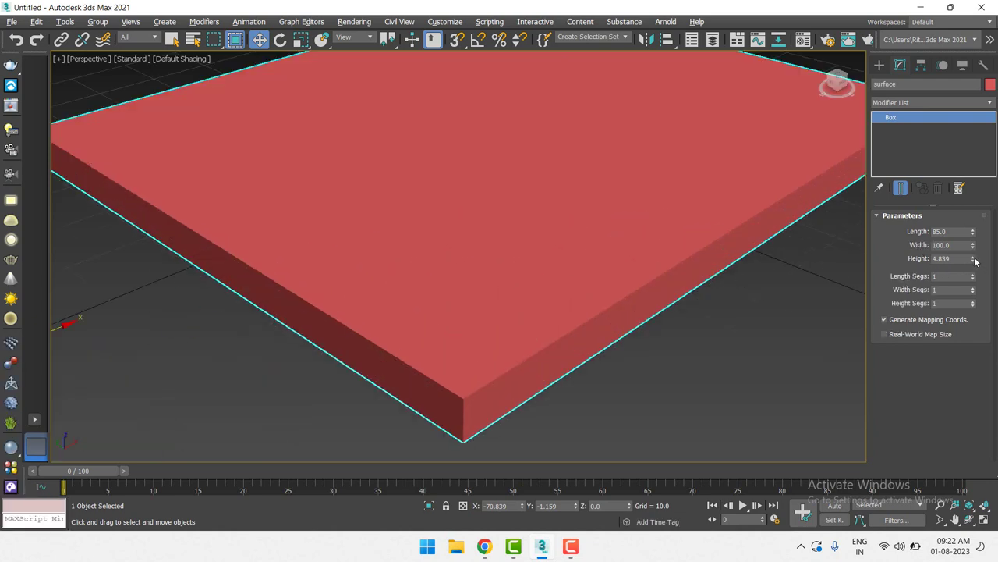
{"action": "left_click_drag", "start_coordinate": [975, 260], "coordinate": [974, 249]}
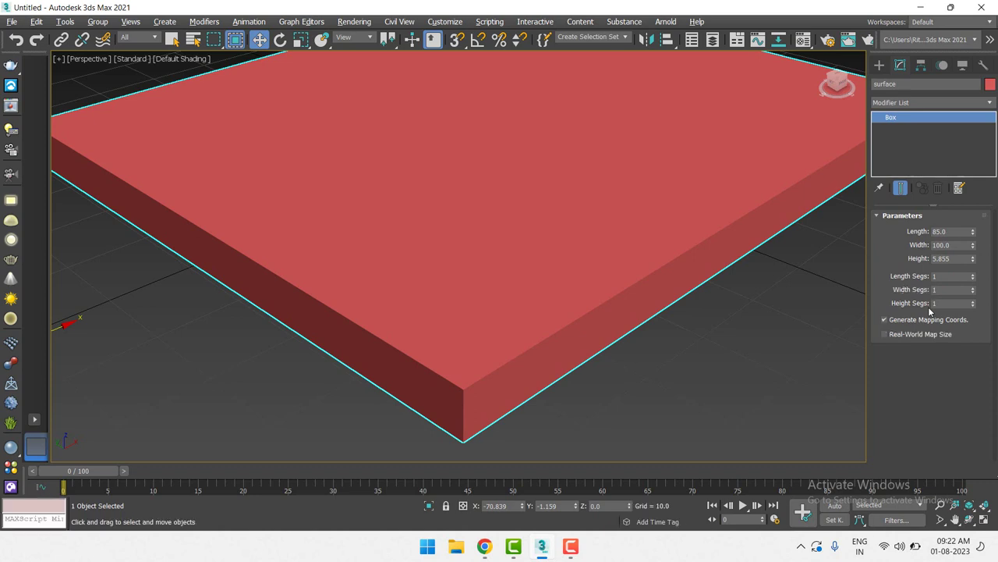
Set Length Segs to 6, Width Segs to 5 and Height Segs to 3
{"action": "scroll", "coordinate": [596, 241], "scroll_direction": "down", "scroll_amount": 3}
{"action": "scroll", "coordinate": [597, 242], "scroll_direction": "down", "scroll_amount": 5}
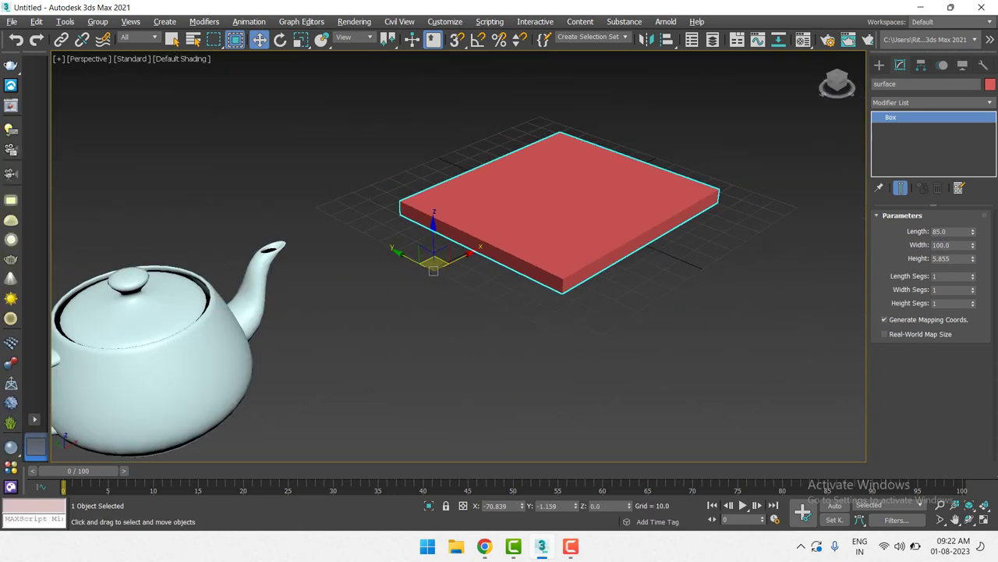
{"action": "left_click", "coordinate": [973, 276]}
{"action": "left_click", "coordinate": [973, 276]}
{"action": "left_click", "coordinate": [974, 289]}
{"action": "left_click", "coordinate": [973, 301]}
{"action": "scroll", "coordinate": [578, 281], "scroll_direction": "up", "scroll_amount": 2}
{"action": "scroll", "coordinate": [559, 312], "scroll_direction": "up", "scroll_amount": 2}
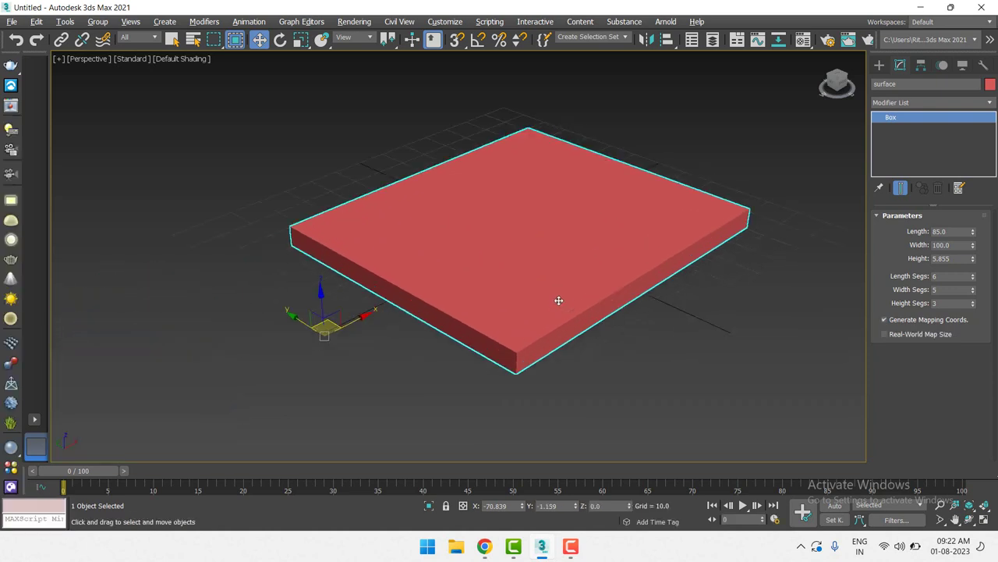
Reselect the surface box and switch the Perspective view to Wireframe with F3
{"action": "left_click", "coordinate": [177, 60]}
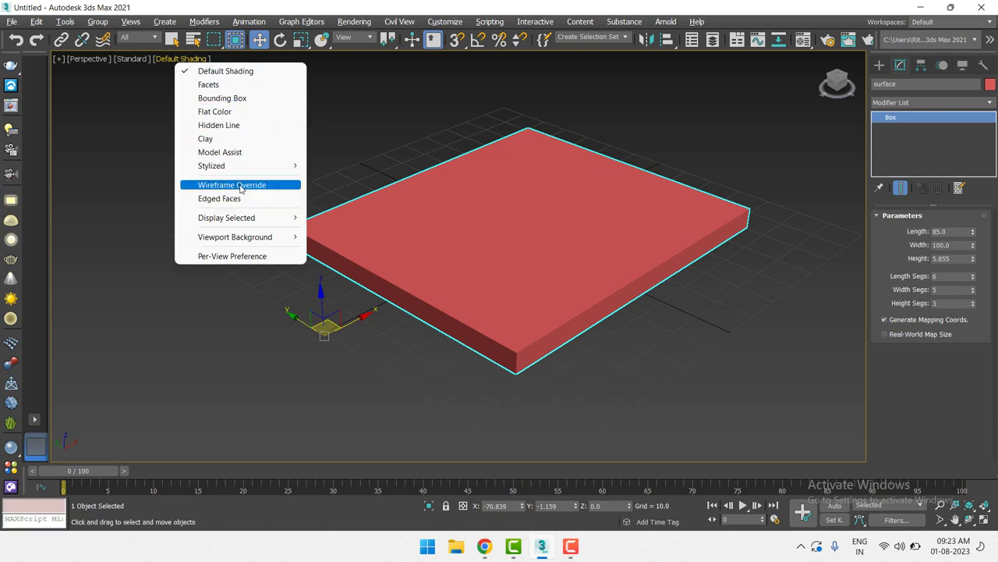
{"action": "left_click", "coordinate": [440, 108]}
{"action": "left_click", "coordinate": [508, 304]}
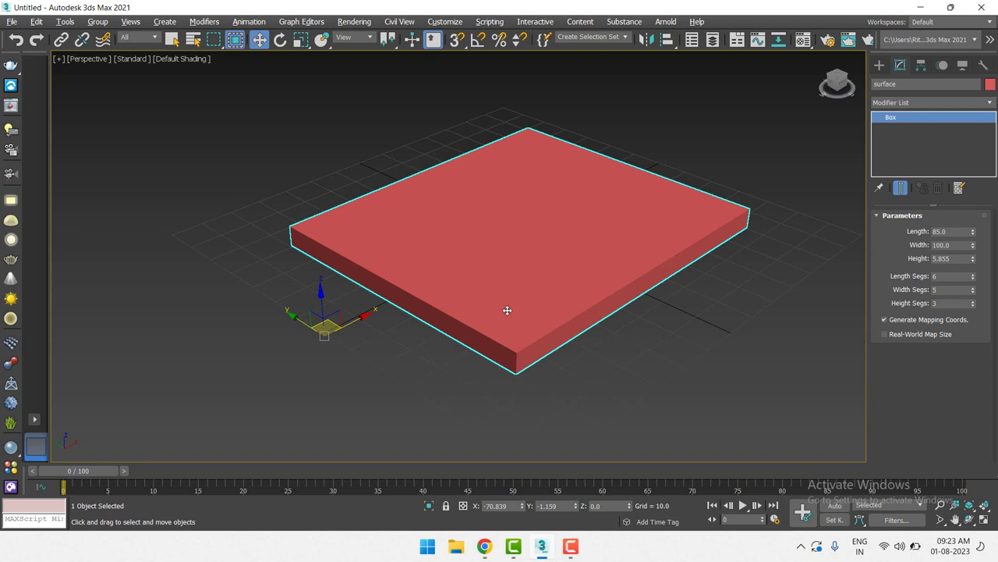
{"action": "key", "text": "F3"}
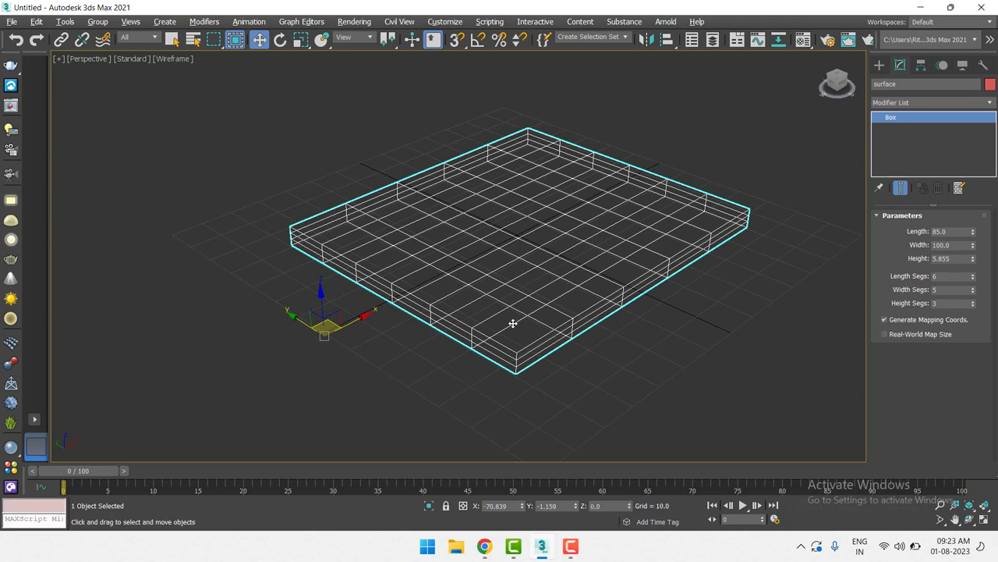
Set the box's segments to Length 7, Width 9 and Height 1
{"action": "key", "text": "F3"}
{"action": "key", "text": "F3"}
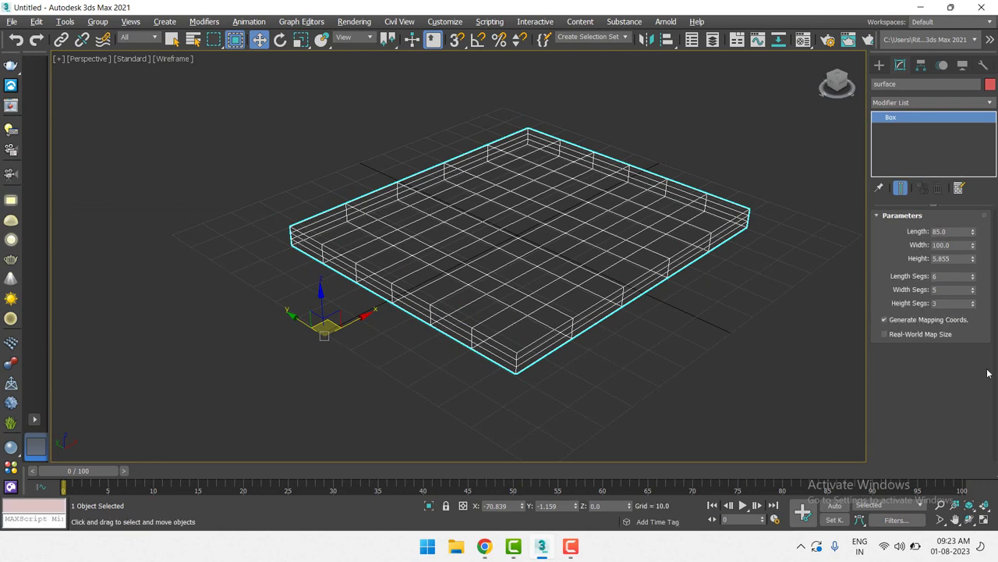
{"action": "left_click", "coordinate": [973, 281]}
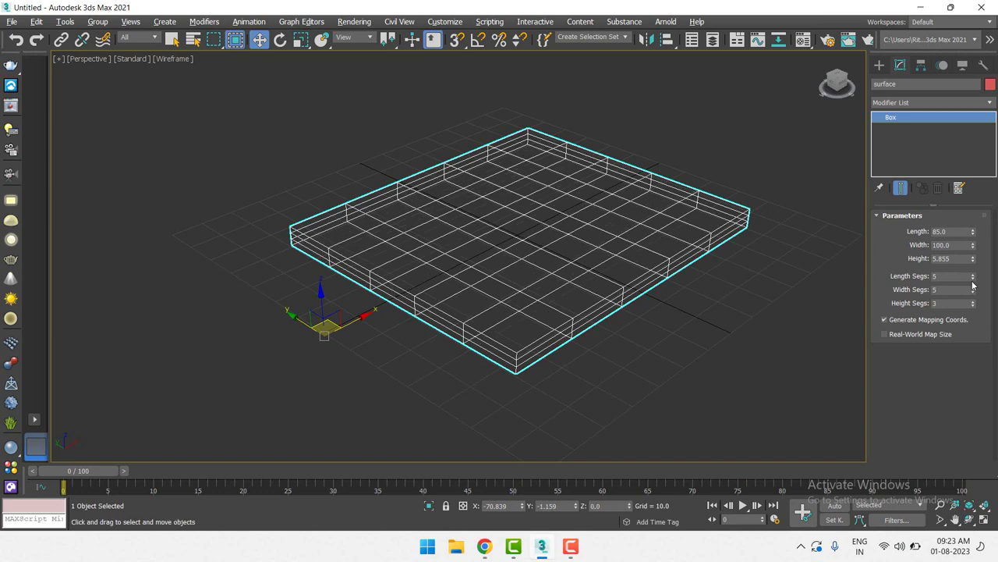
{"action": "left_click", "coordinate": [973, 281]}
{"action": "left_click", "coordinate": [973, 273]}
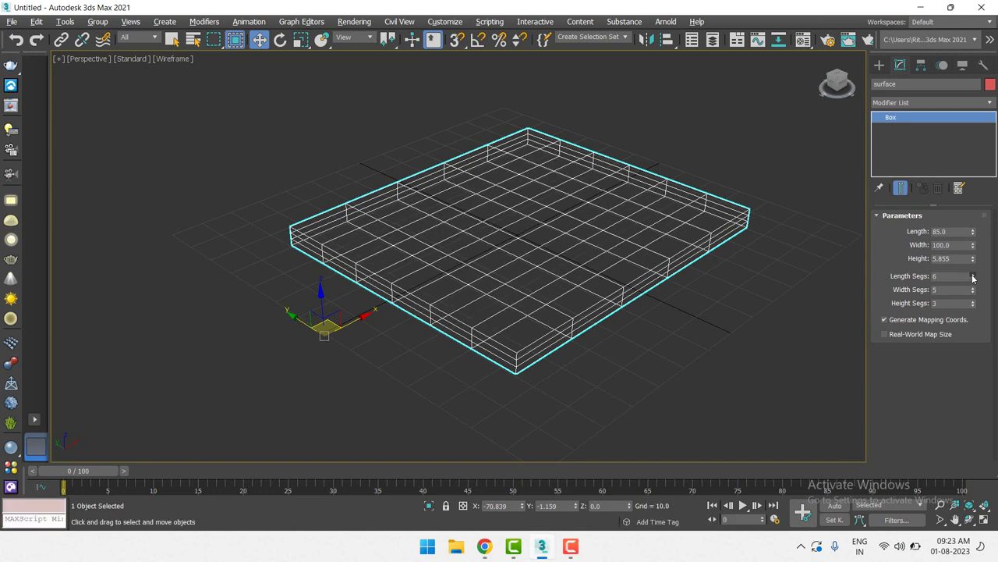
{"action": "left_click", "coordinate": [972, 273]}
{"action": "left_click", "coordinate": [972, 273]}
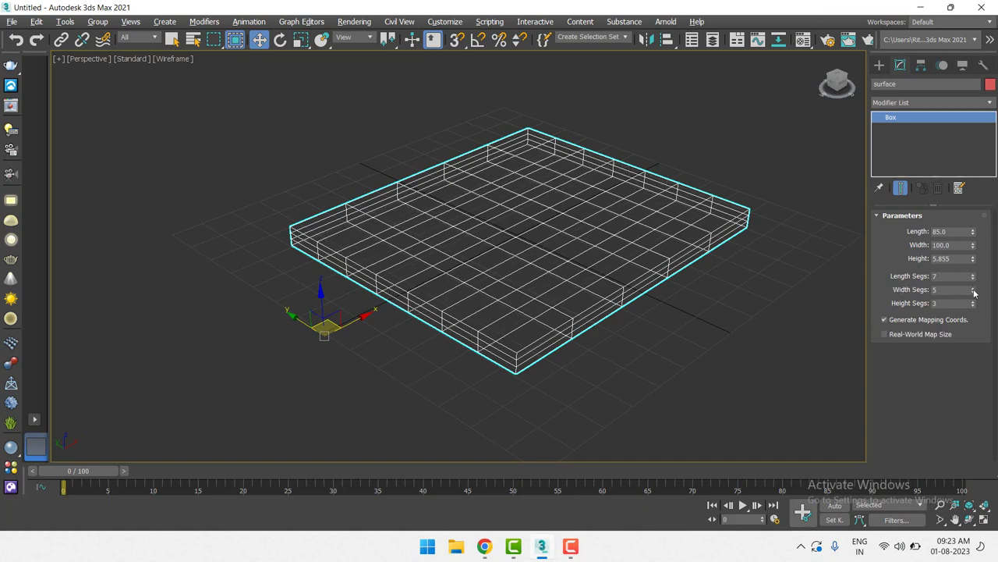
{"action": "left_click", "coordinate": [973, 289]}
{"action": "left_click", "coordinate": [973, 289]}
{"action": "left_click", "coordinate": [973, 289]}
{"action": "left_click", "coordinate": [973, 290]}
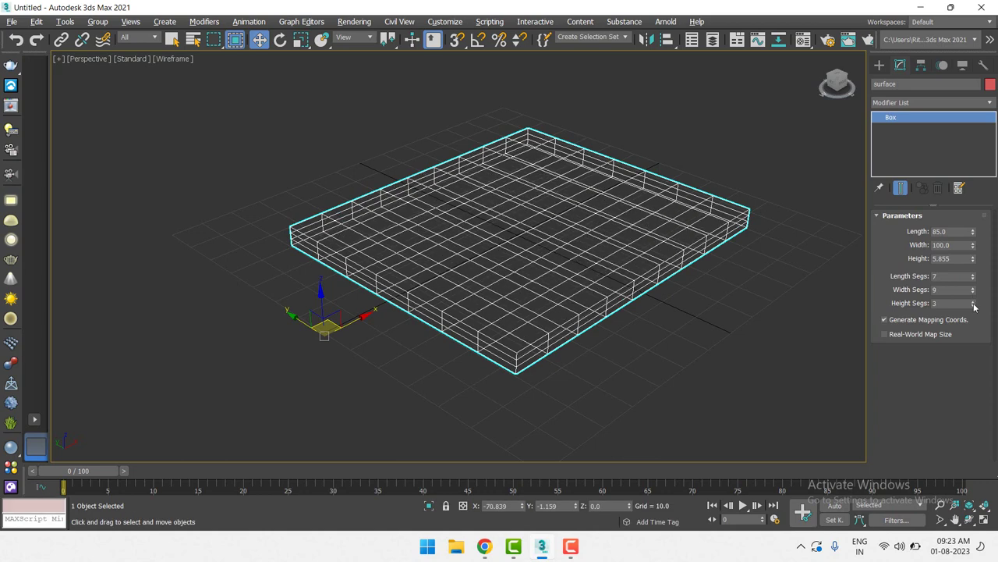
{"action": "left_click", "coordinate": [973, 302]}
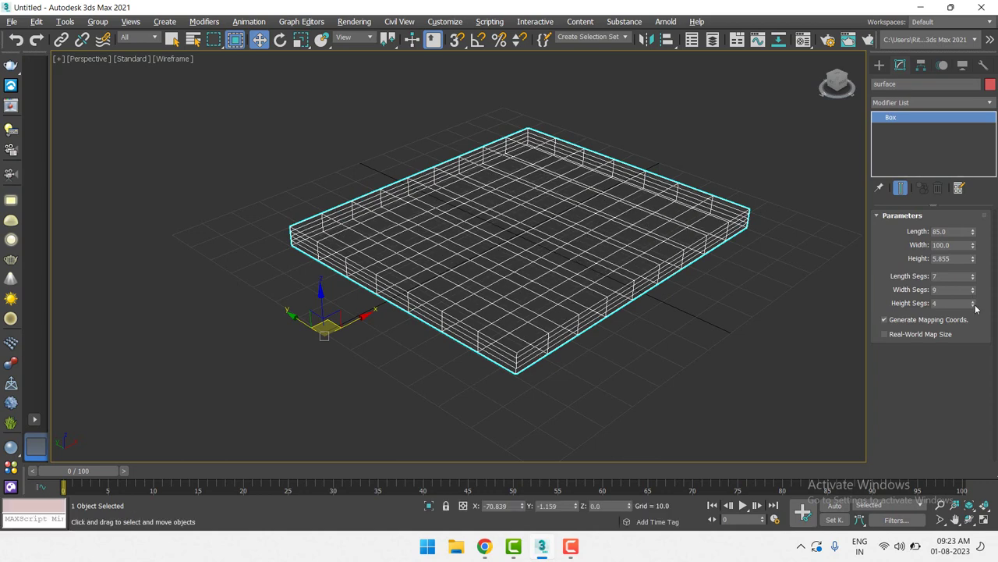
{"action": "left_click", "coordinate": [973, 305]}
{"action": "left_click", "coordinate": [973, 305]}
{"action": "left_click", "coordinate": [974, 306]}
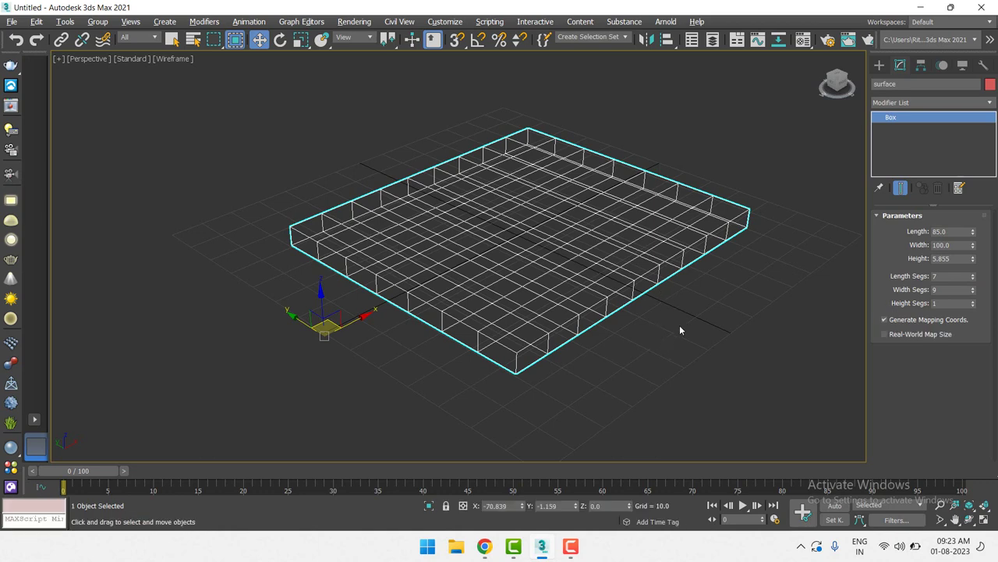
View the box from Top in wireframe, hide the home grid, and drop Length Segs to 2
{"action": "key", "text": "t"}
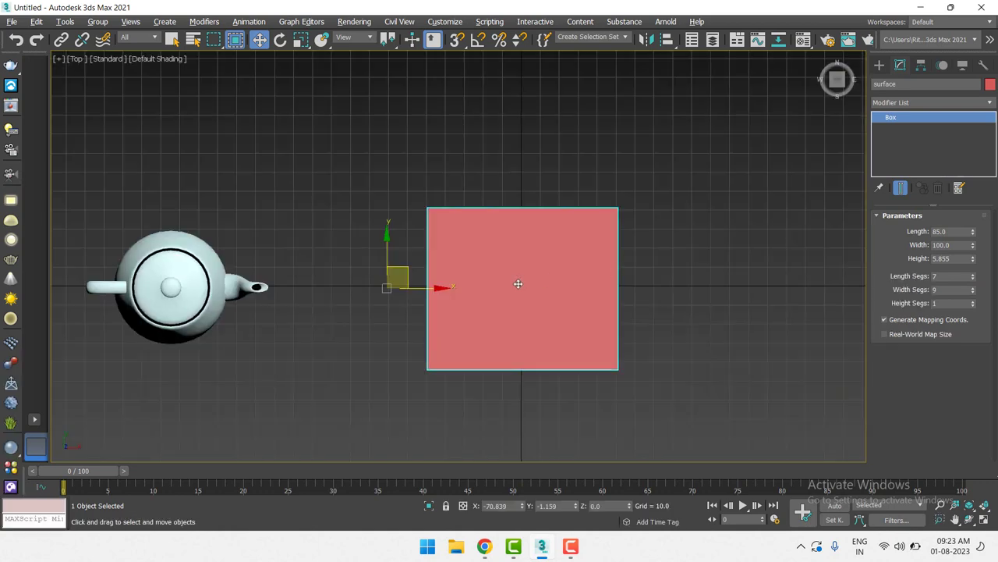
{"action": "key", "text": "F3"}
{"action": "scroll", "coordinate": [518, 284], "scroll_direction": "up", "scroll_amount": 3}
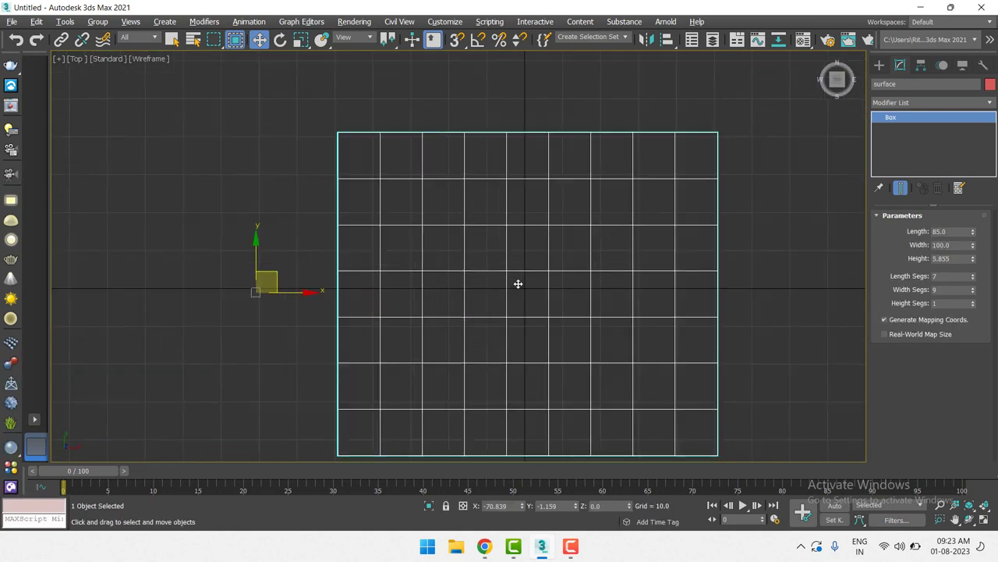
{"action": "key", "text": "g"}
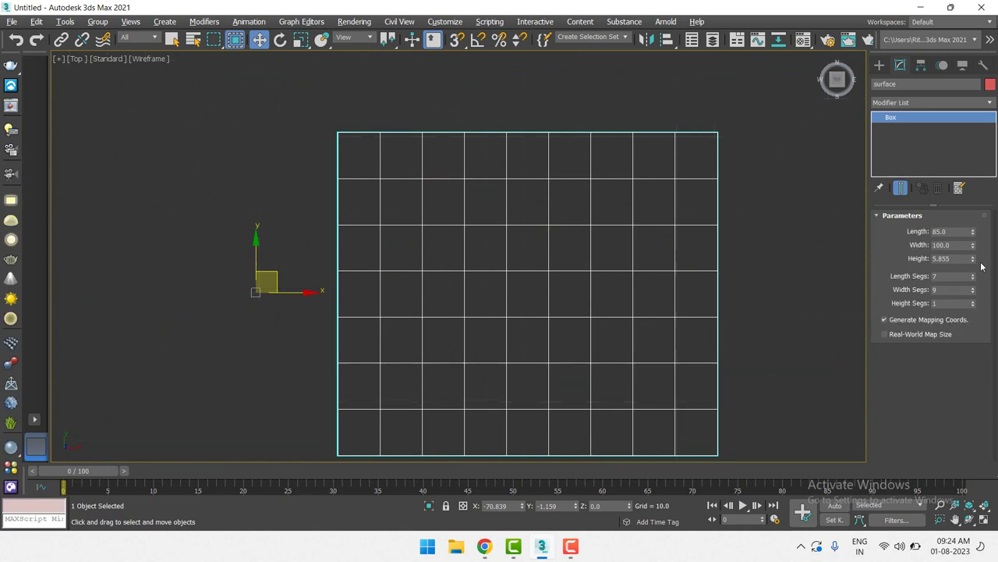
{"action": "left_click_drag", "start_coordinate": [975, 283], "coordinate": [980, 278]}
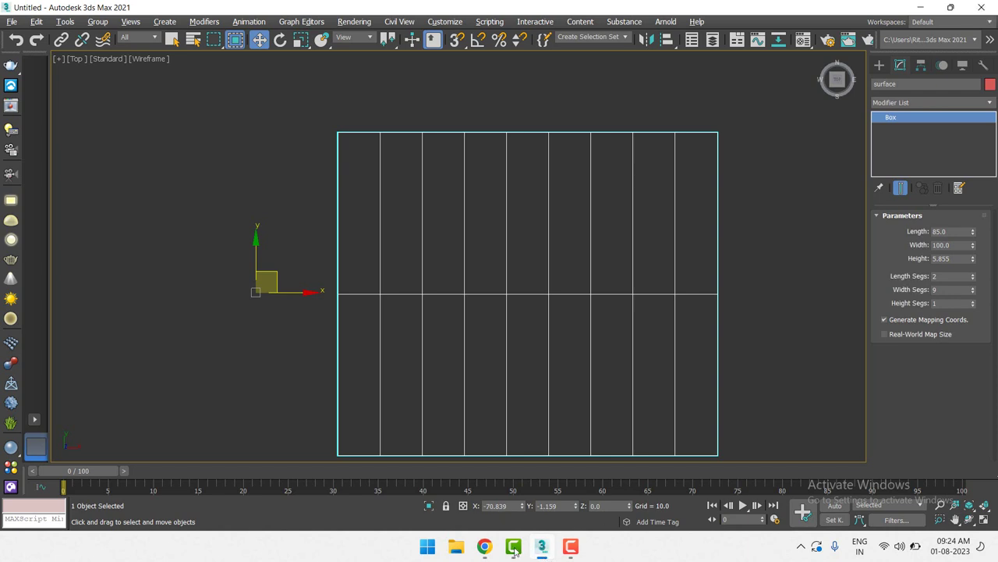
{"action": "mouse_move", "coordinate": [484, 546]}
{"action": "left_click", "coordinate": [451, 484]}
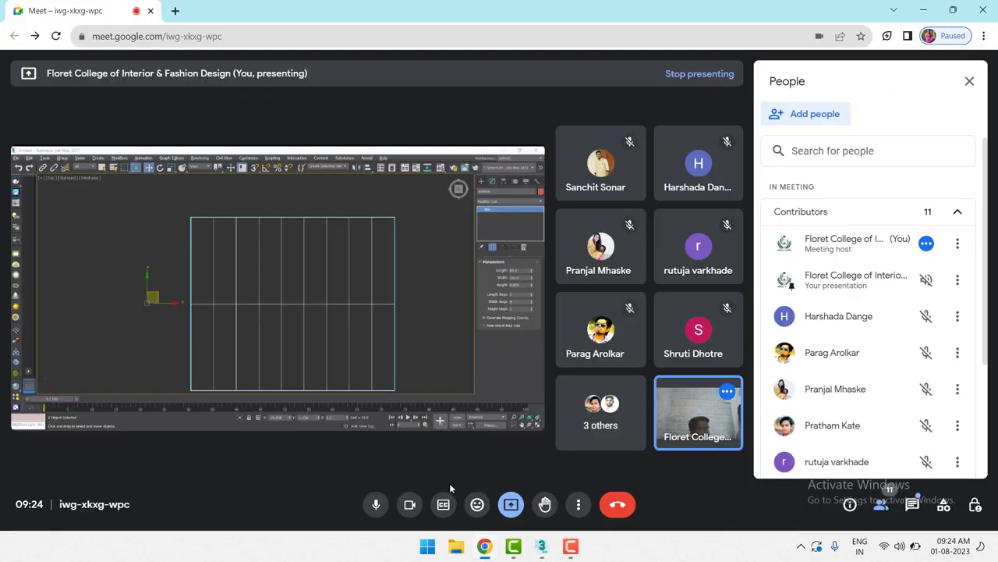
{"action": "left_click", "coordinate": [544, 548]}
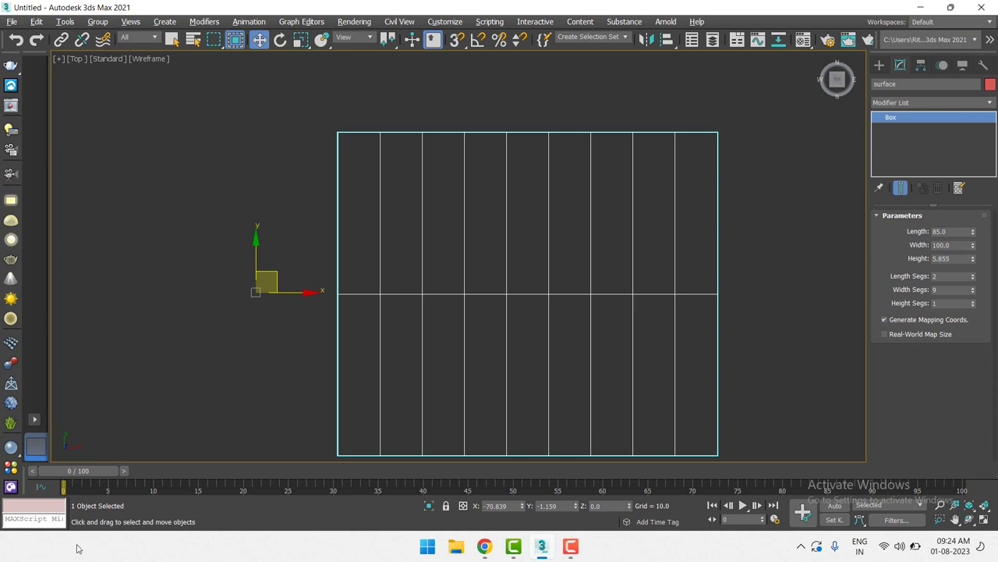
{"action": "left_click", "coordinate": [571, 547]}
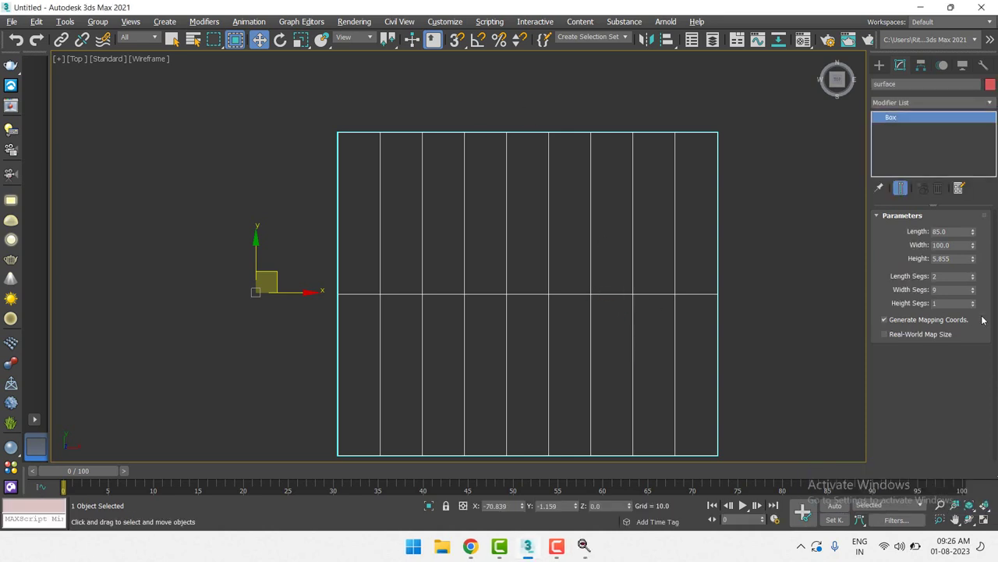
Keep Height Segs at 1 and raise Length Segs to 6, with Width Segs 11
{"action": "left_click_drag", "start_coordinate": [973, 303], "coordinate": [972, 278]}
{"action": "mouse_move", "coordinate": [973, 278]}
{"action": "left_mouse_down"}
{"action": "mouse_move", "coordinate": [973, 265]}
{"action": "mouse_move", "coordinate": [974, 289]}
{"action": "left_mouse_up"}
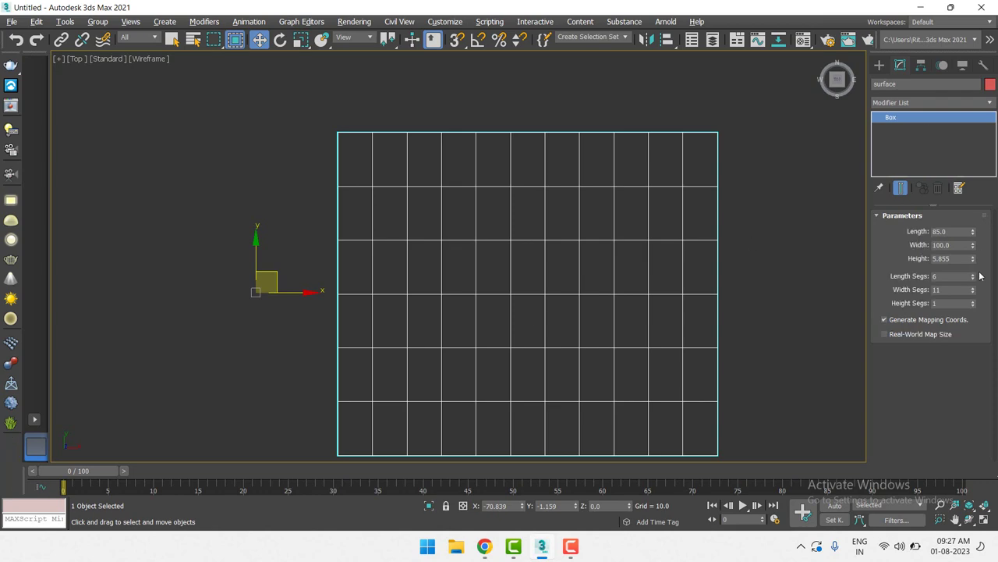
Raise the box to 106 width and 141 length segments, then recentre it in the Top view
{"action": "left_click_drag", "start_coordinate": [973, 291], "coordinate": [972, 206]}
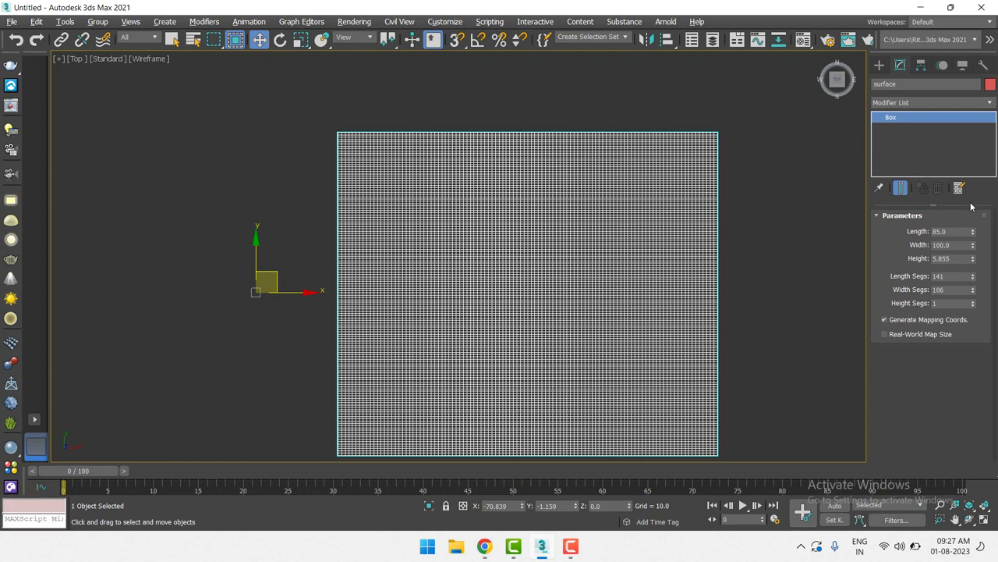
{"action": "scroll", "coordinate": [450, 280], "scroll_direction": "up", "scroll_amount": 4}
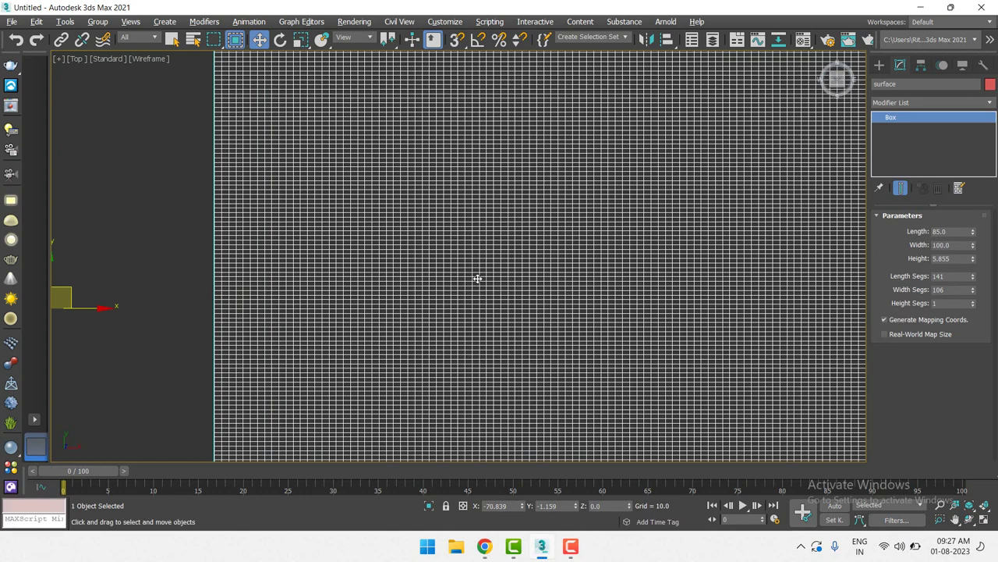
{"action": "scroll", "coordinate": [477, 278], "scroll_direction": "down", "scroll_amount": 2}
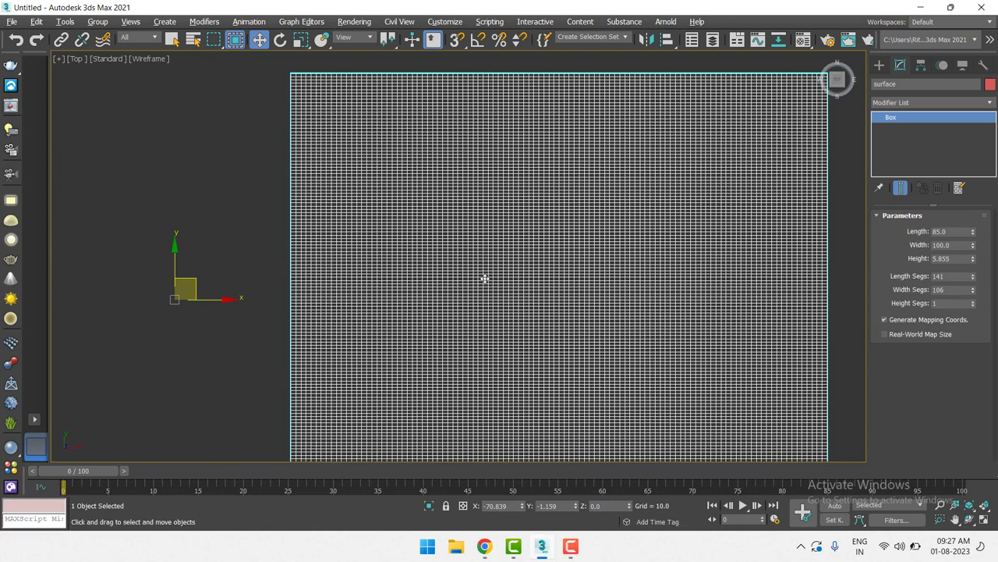
{"action": "scroll", "coordinate": [485, 279], "scroll_direction": "down", "scroll_amount": 2}
{"action": "middle_click_drag", "start_coordinate": [483, 278], "coordinate": [484, 257]}
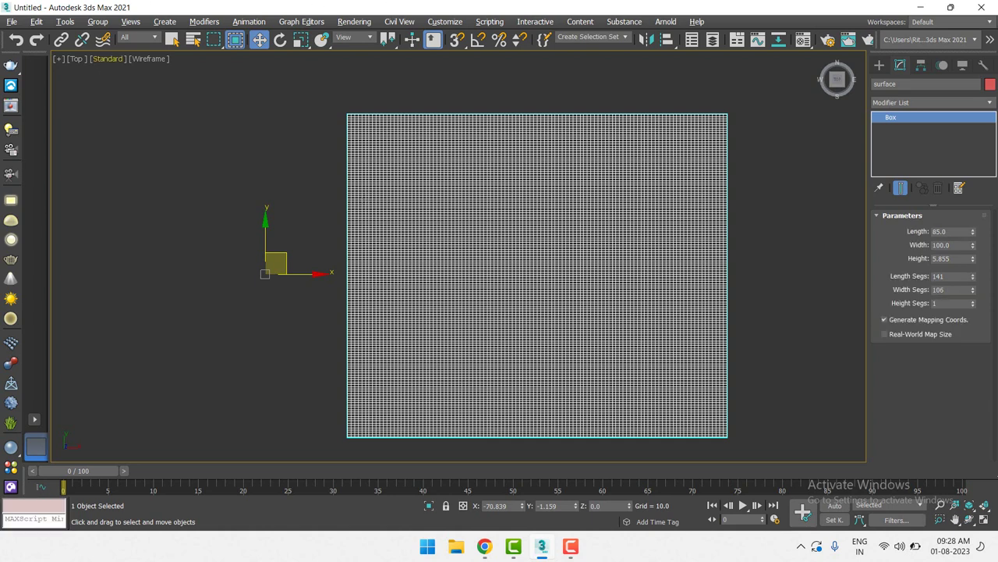
{"action": "middle_click_drag", "start_coordinate": [524, 331], "coordinate": [516, 330]}
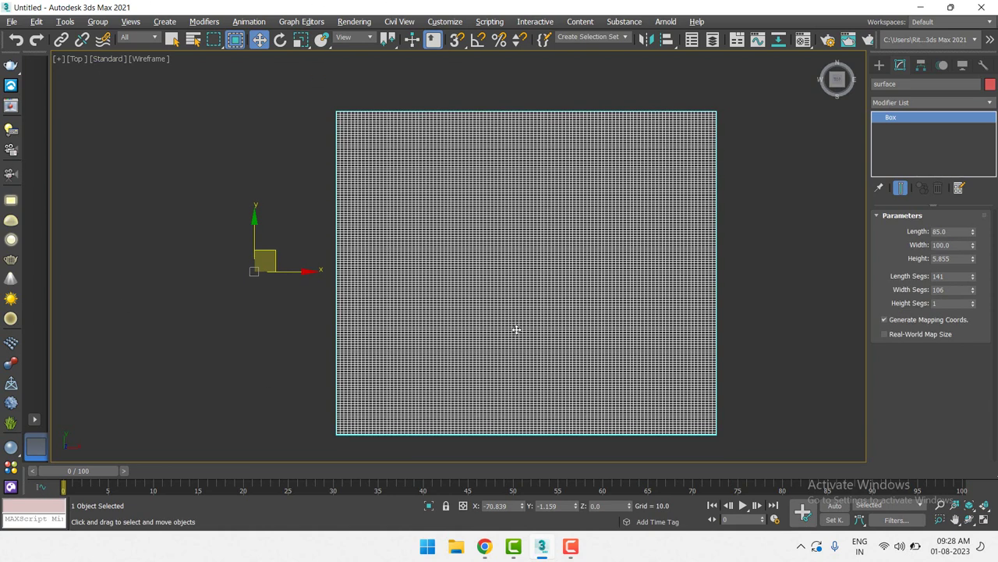
{"action": "scroll", "coordinate": [517, 330], "scroll_direction": "up", "scroll_amount": 2}
{"action": "scroll", "coordinate": [517, 329], "scroll_direction": "down", "scroll_amount": 2}
Bend the surface box 56 degrees about the X axis and view it from below in Perspective
{"action": "key", "text": "p"}
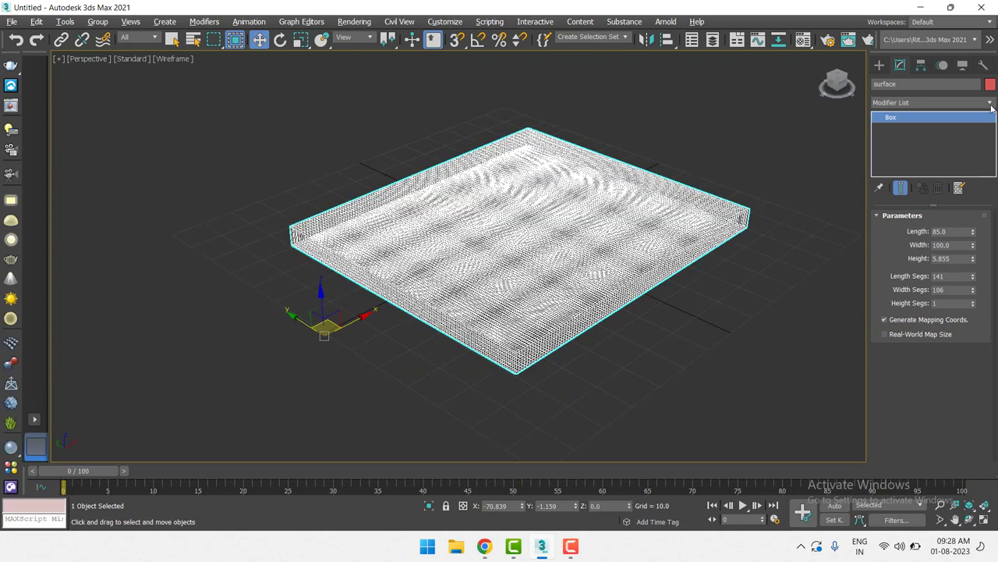
{"action": "left_click", "coordinate": [929, 103]}
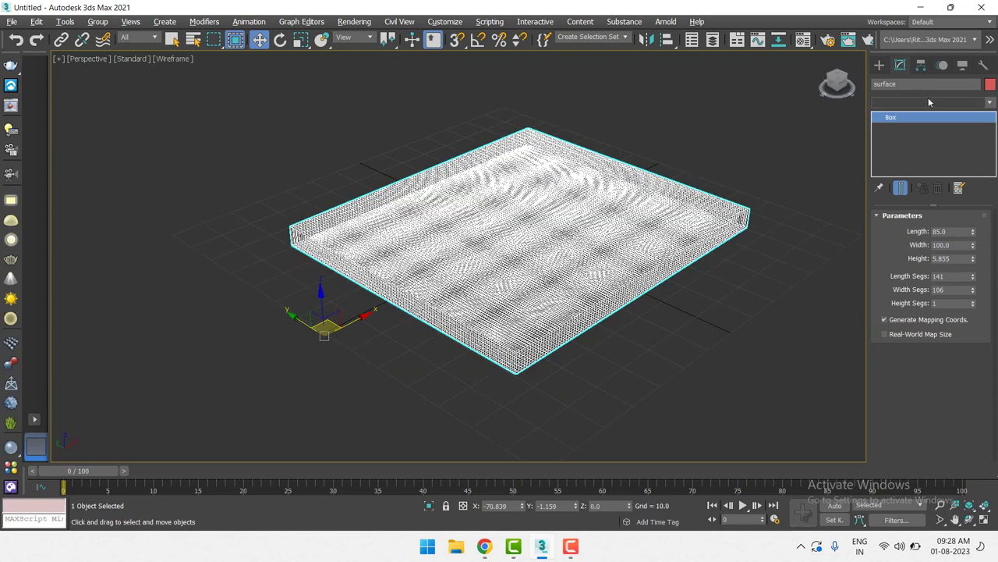
{"action": "type", "text": "b"}
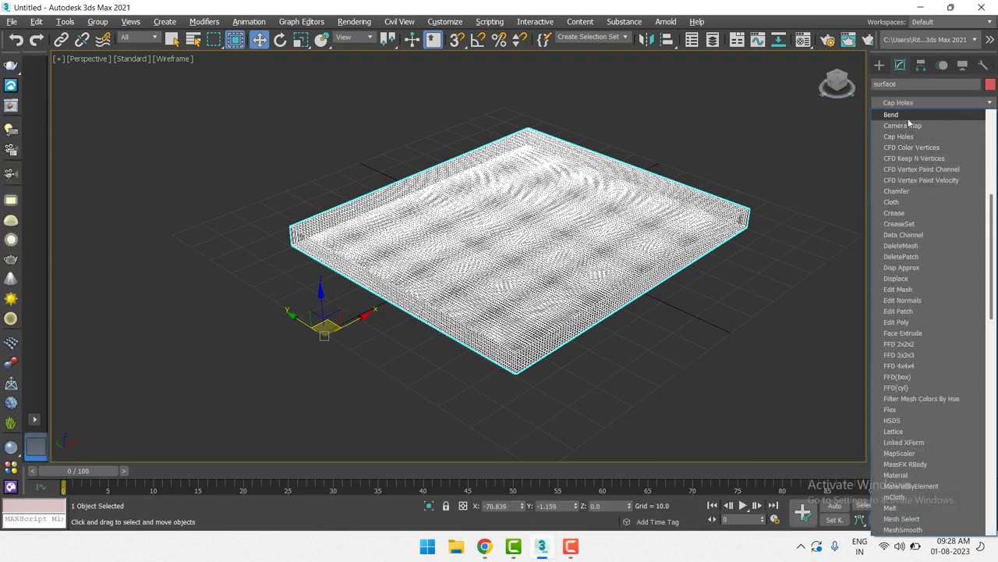
{"action": "left_click", "coordinate": [893, 114]}
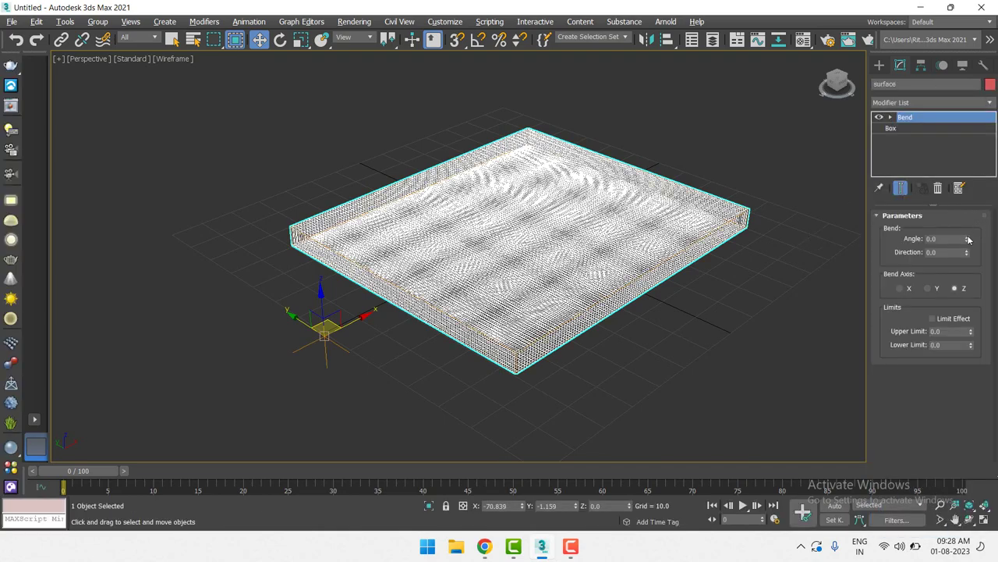
{"action": "left_click_drag", "start_coordinate": [966, 239], "coordinate": [957, 251]}
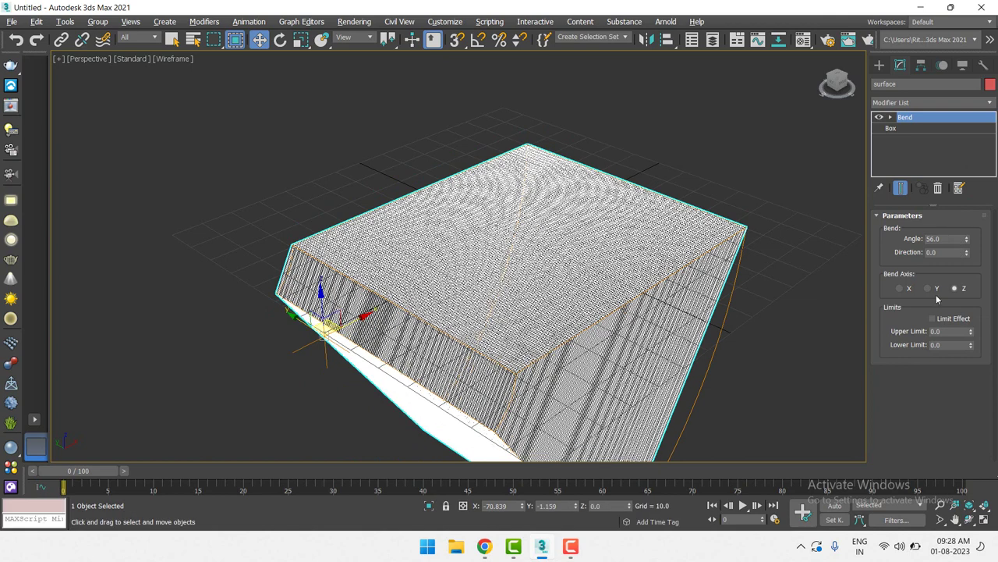
{"action": "left_click", "coordinate": [908, 289]}
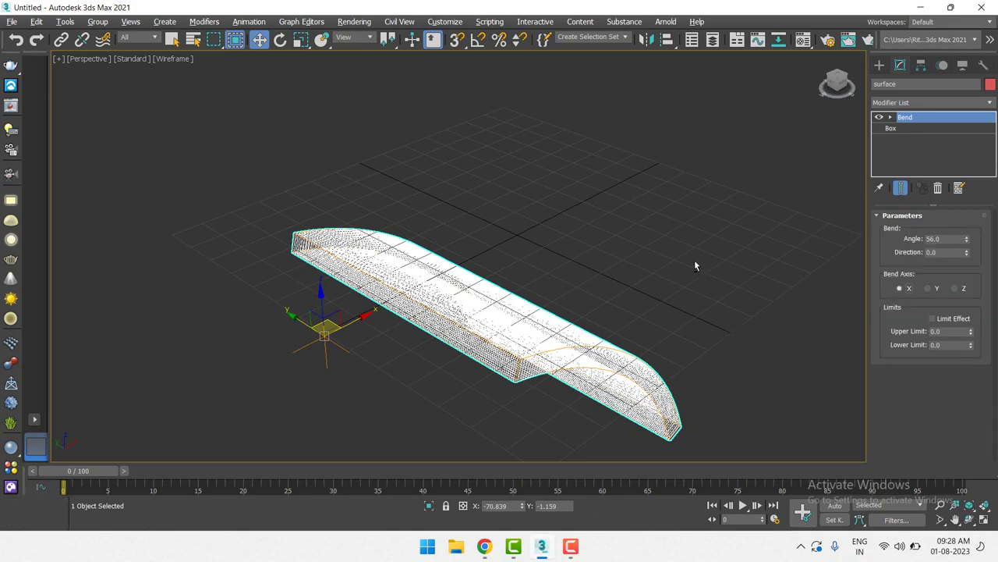
{"action": "mouse_move", "coordinate": [699, 269]}
{"action": "middle_mouse_down", "text": "alt"}
{"action": "mouse_move", "coordinate": [670, 253]}
{"action": "mouse_move", "coordinate": [664, 227]}
{"action": "mouse_move", "coordinate": [722, 238]}
{"action": "middle_mouse_up", "text": "alt"}
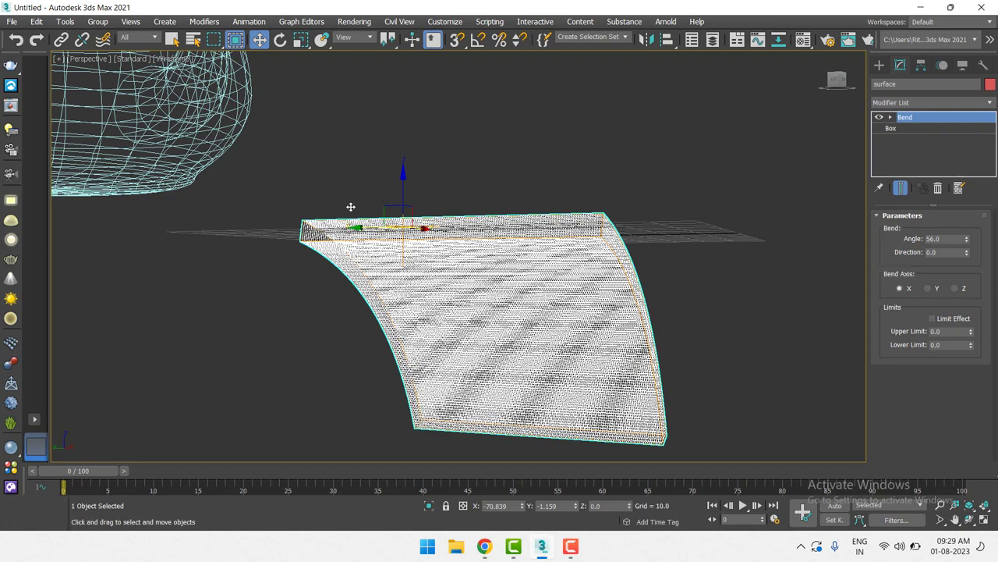
Select the teapot and frame it in a wireframe Front view
{"action": "scroll", "coordinate": [351, 207], "scroll_direction": "down", "scroll_amount": 4}
{"action": "left_click", "coordinate": [320, 147]}
{"action": "key", "text": "z"}
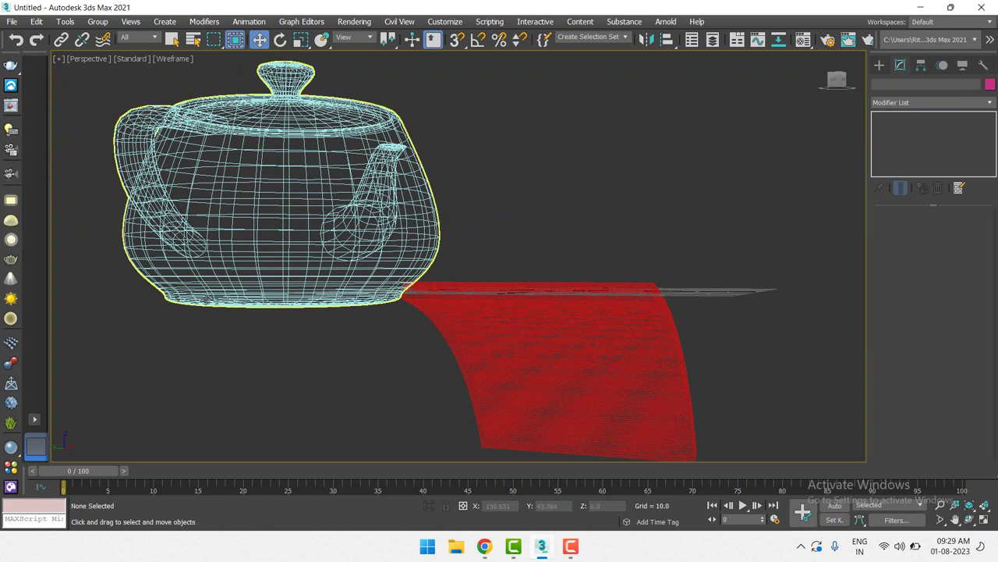
{"action": "left_click", "coordinate": [398, 248]}
{"action": "key", "text": "f"}
{"action": "key", "text": "F3"}
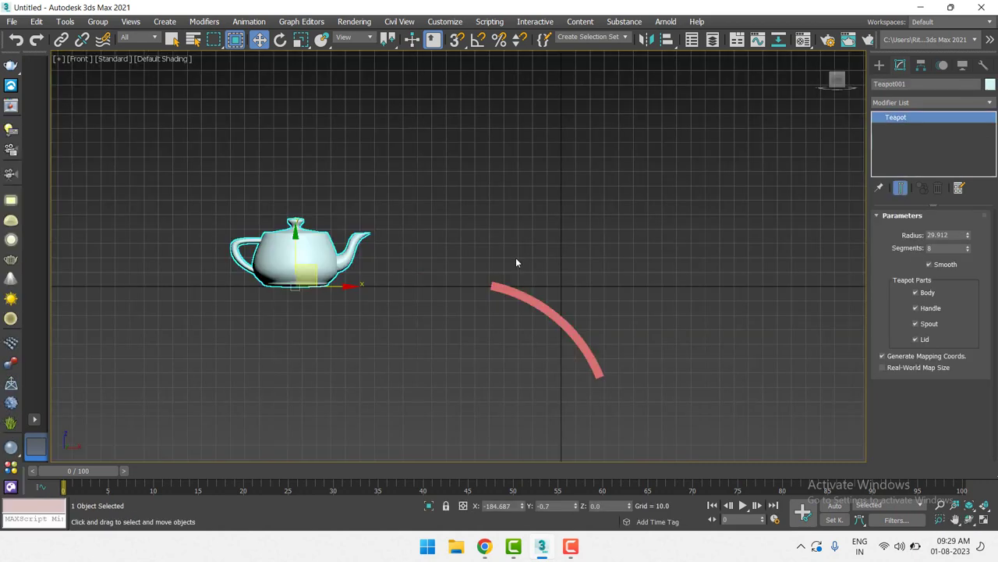
{"action": "key", "text": "z"}
{"action": "key", "text": "F3"}
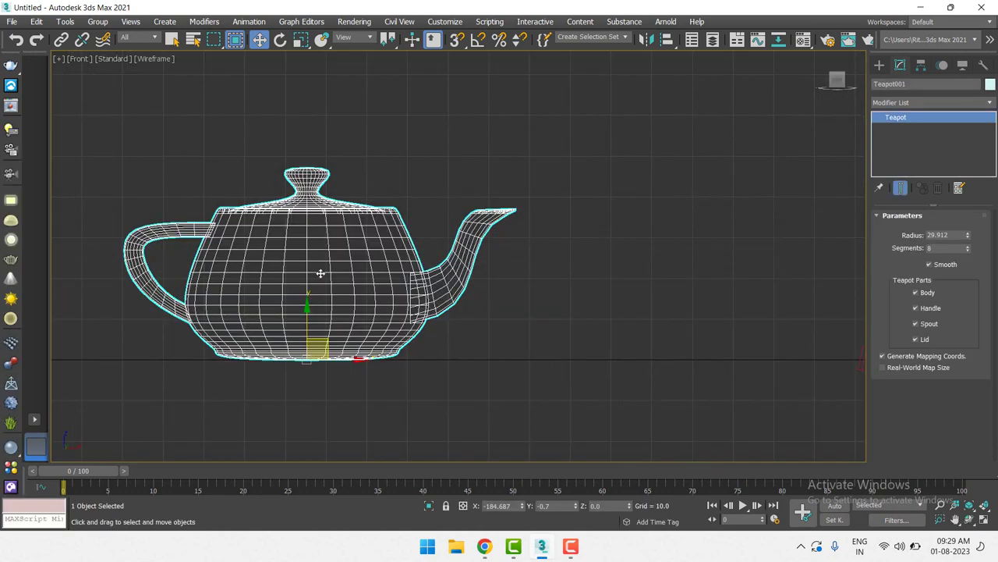
{"action": "scroll", "coordinate": [338, 303], "scroll_direction": "up", "scroll_amount": 4}
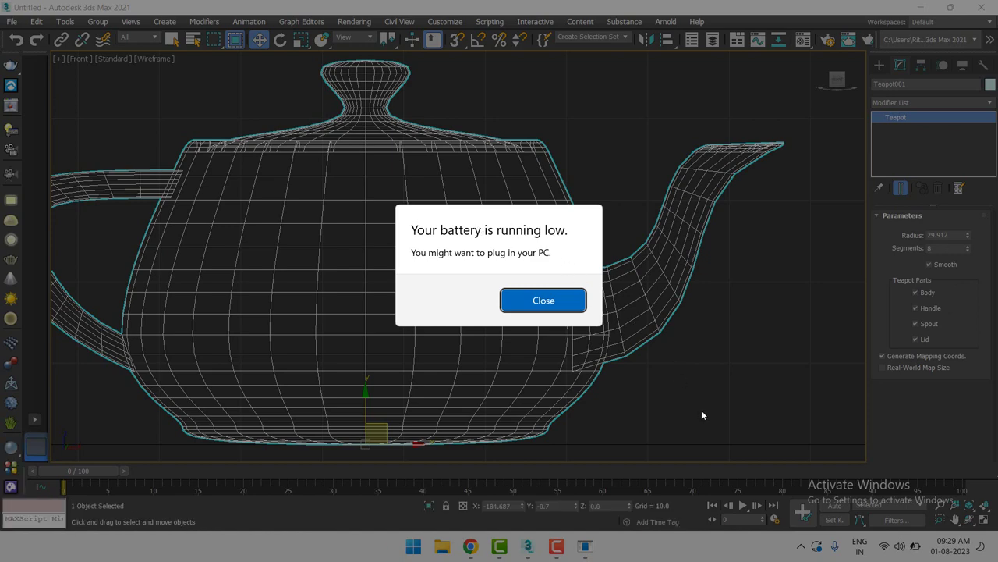
Close the low-battery warning and pan along the teapot's lower edge and base
{"action": "left_click", "coordinate": [515, 304]}
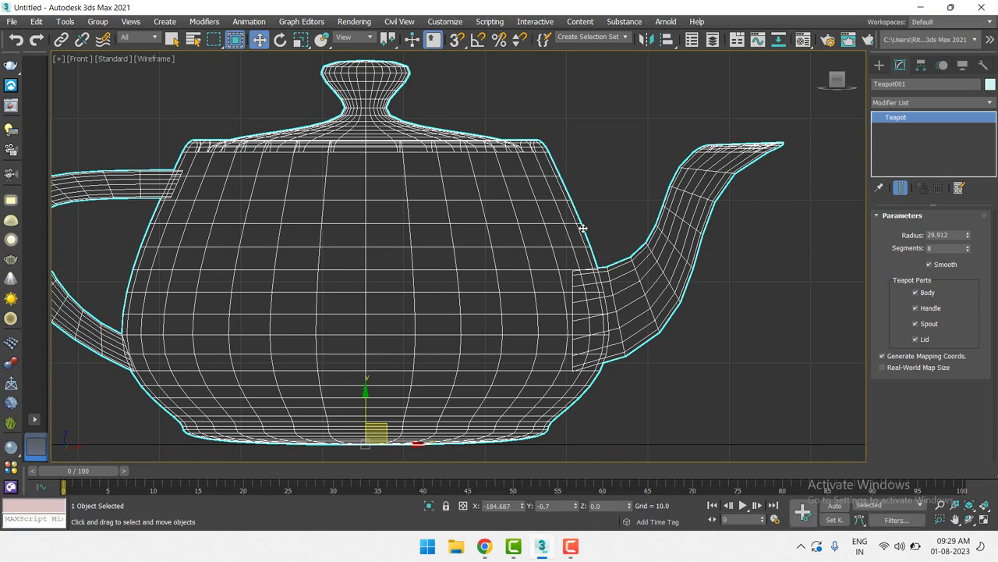
{"action": "scroll", "coordinate": [534, 441], "scroll_direction": "up", "scroll_amount": 5}
{"action": "middle_click_drag", "start_coordinate": [533, 442], "coordinate": [702, 268]}
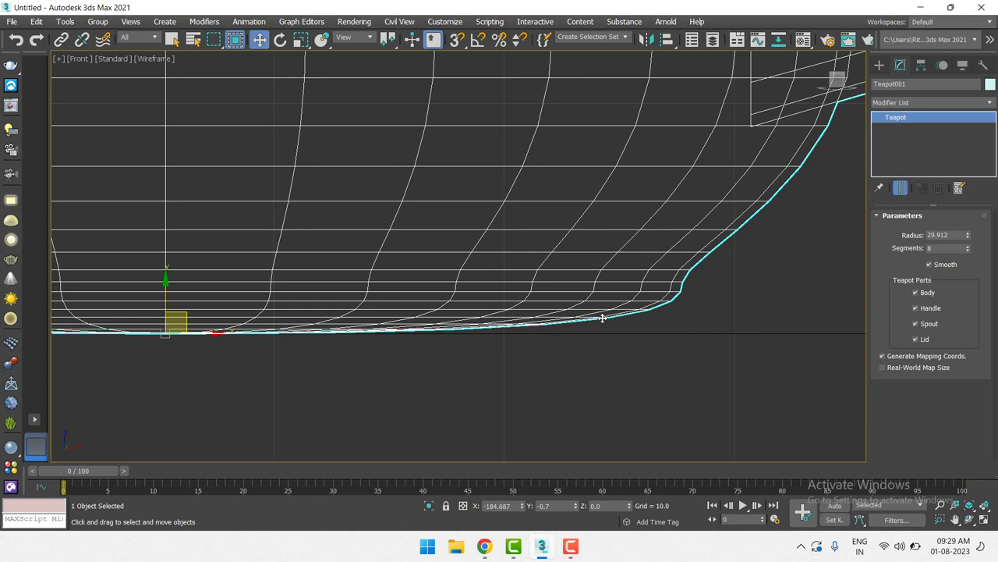
{"action": "scroll", "coordinate": [602, 318], "scroll_direction": "down", "scroll_amount": 2}
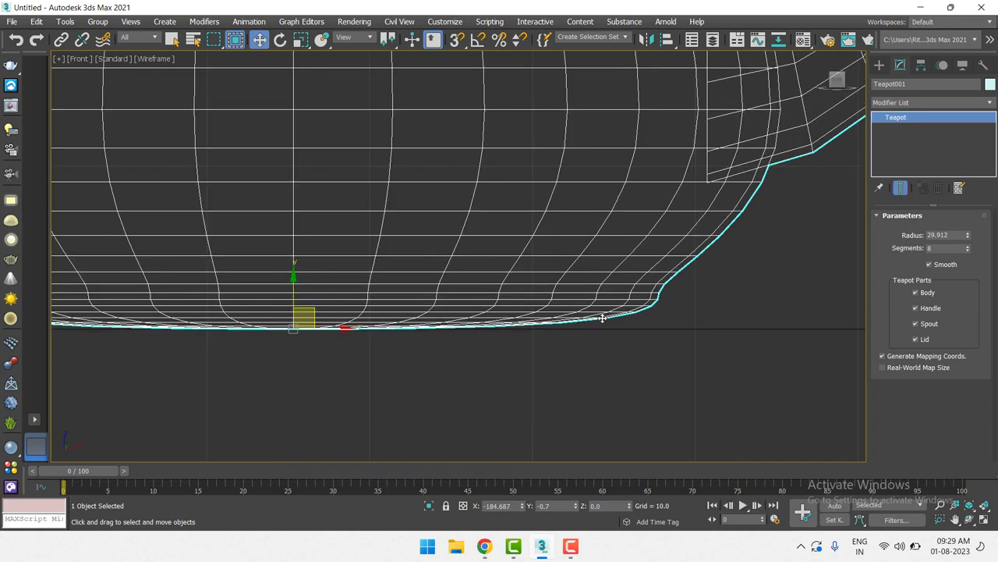
{"action": "scroll", "coordinate": [602, 317], "scroll_direction": "down", "scroll_amount": 2}
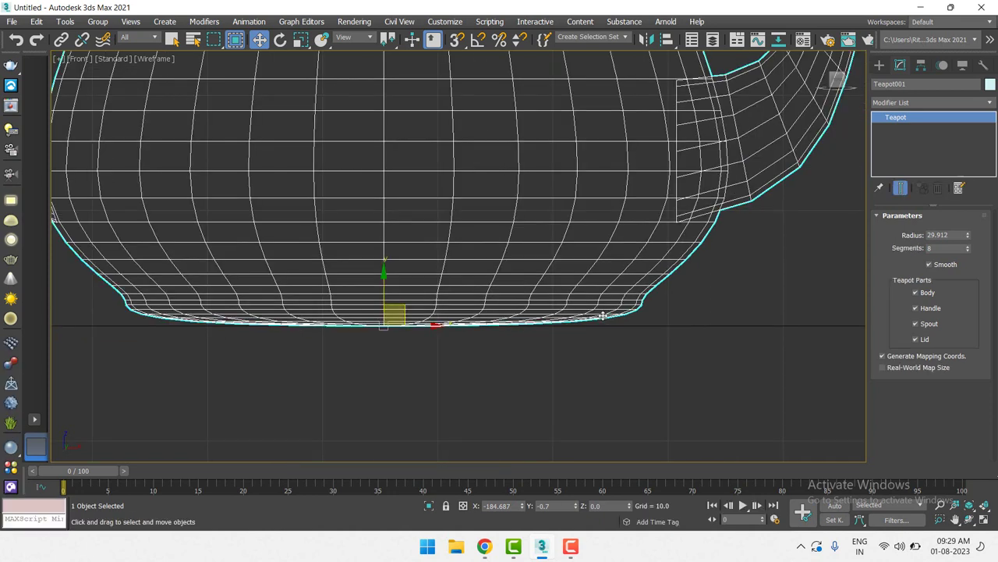
{"action": "scroll", "coordinate": [572, 229], "scroll_direction": "down", "scroll_amount": 4}
{"action": "scroll", "coordinate": [519, 231], "scroll_direction": "up", "scroll_amount": 2}
{"action": "mouse_move", "coordinate": [520, 232]}
{"action": "middle_mouse_down"}
{"action": "mouse_move", "coordinate": [540, 335]}
{"action": "mouse_move", "coordinate": [465, 413]}
{"action": "middle_mouse_up"}
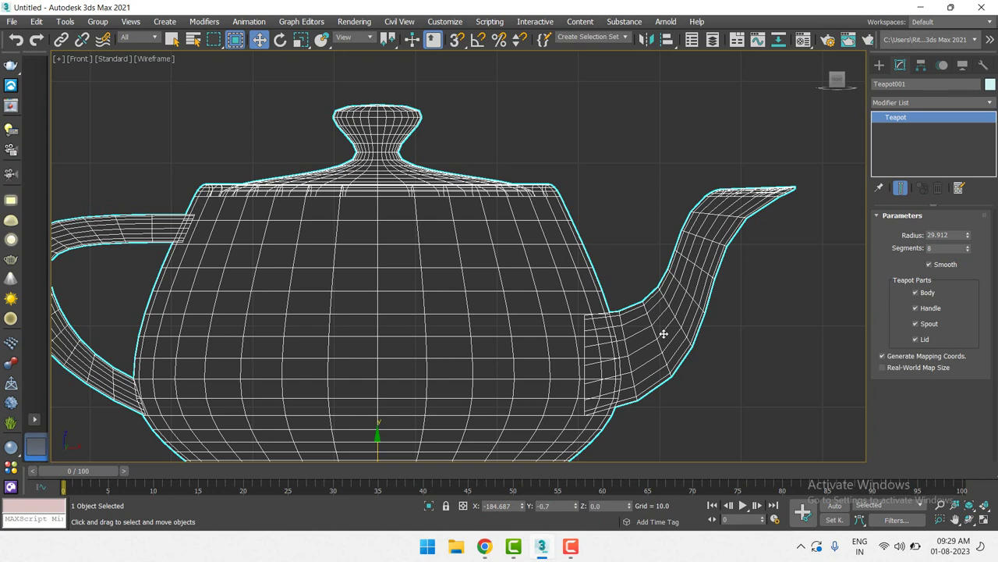
{"action": "scroll", "coordinate": [663, 333], "scroll_direction": "down", "scroll_amount": 2}
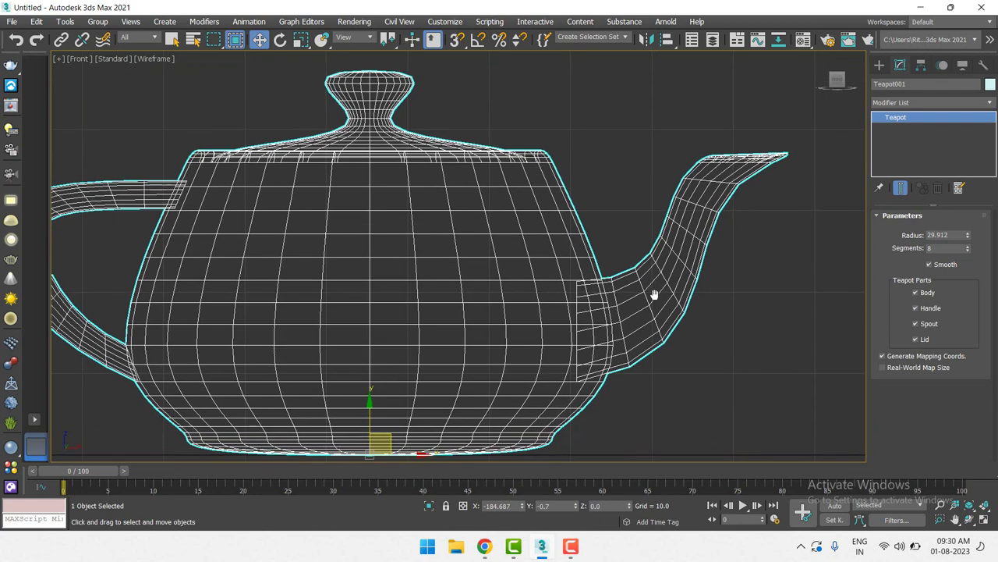
{"action": "scroll", "coordinate": [662, 305], "scroll_direction": "down", "scroll_amount": 3}
{"action": "scroll", "coordinate": [546, 273], "scroll_direction": "down", "scroll_amount": 5}
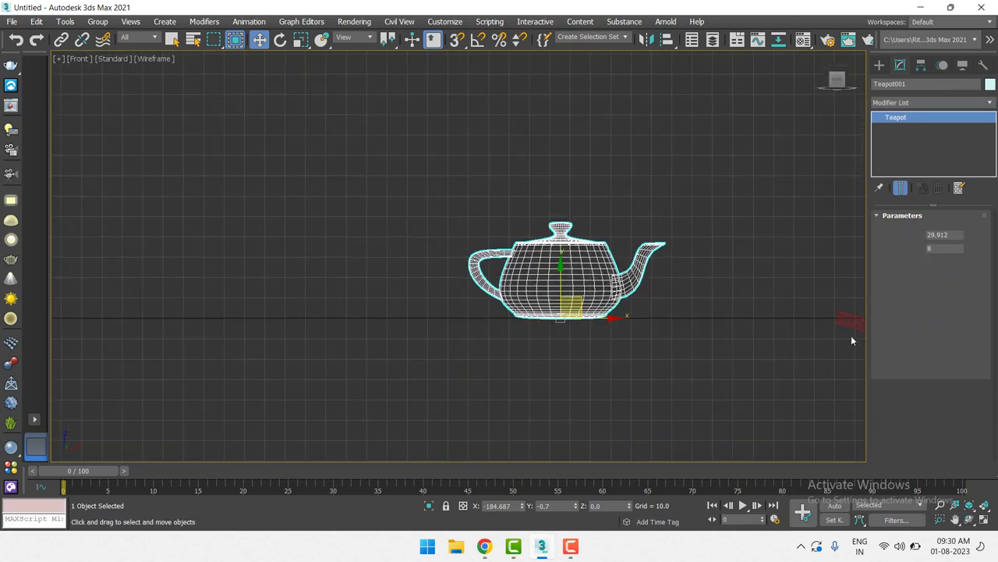
Select the bent surface and begin lowering the segment counts of its base Box
{"action": "left_click", "coordinate": [828, 328]}
{"action": "middle_click_drag", "start_coordinate": [671, 308], "coordinate": [234, 214]}
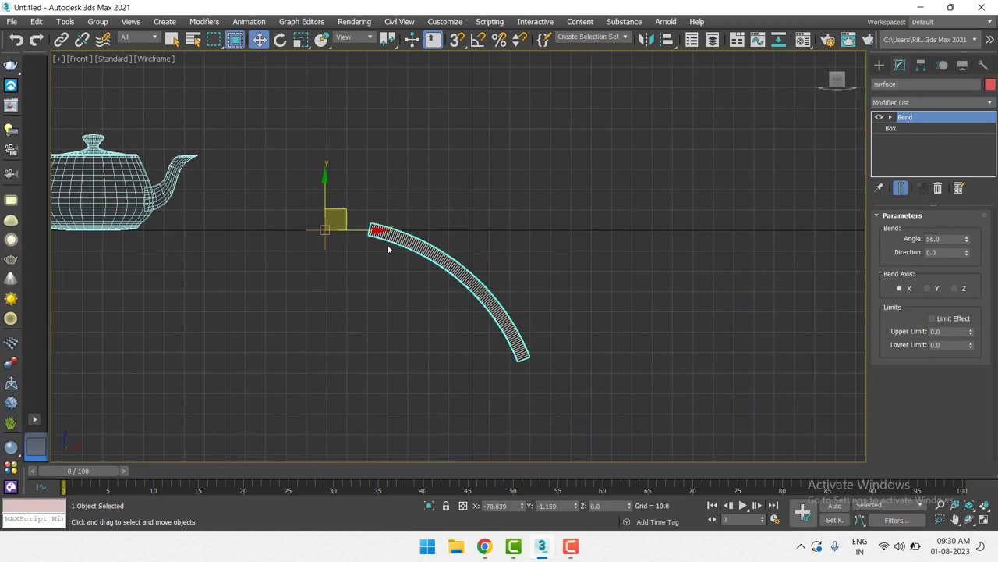
{"action": "scroll", "coordinate": [400, 241], "scroll_direction": "up", "scroll_amount": 4}
{"action": "middle_click_drag", "start_coordinate": [401, 241], "coordinate": [446, 187]}
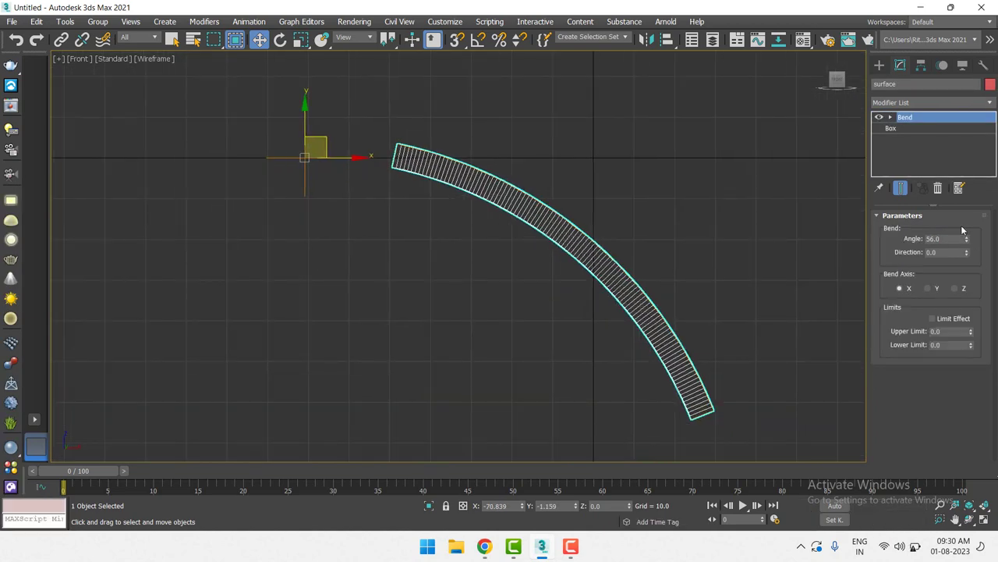
{"action": "left_click", "coordinate": [905, 128]}
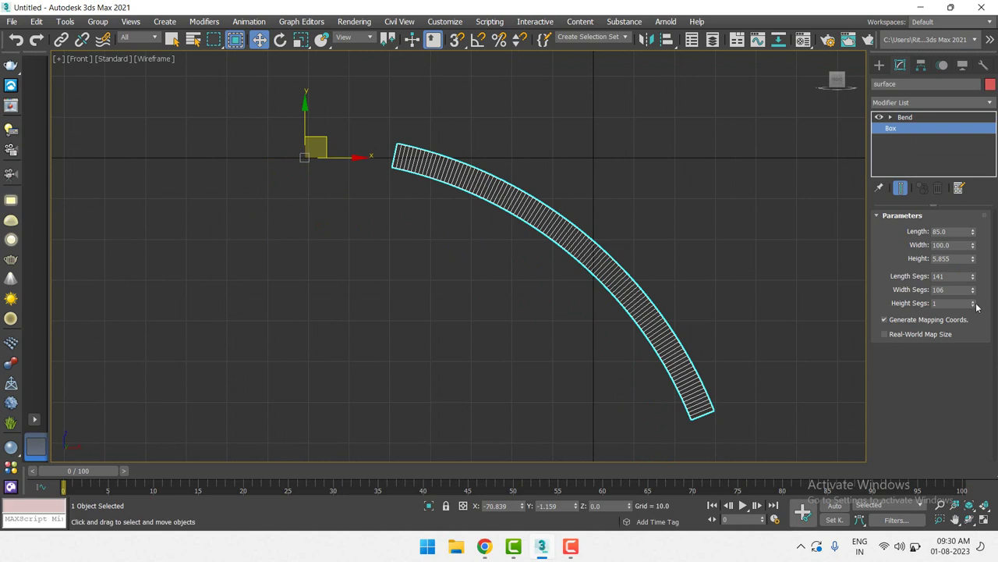
{"action": "left_click_drag", "start_coordinate": [973, 279], "coordinate": [986, 333]}
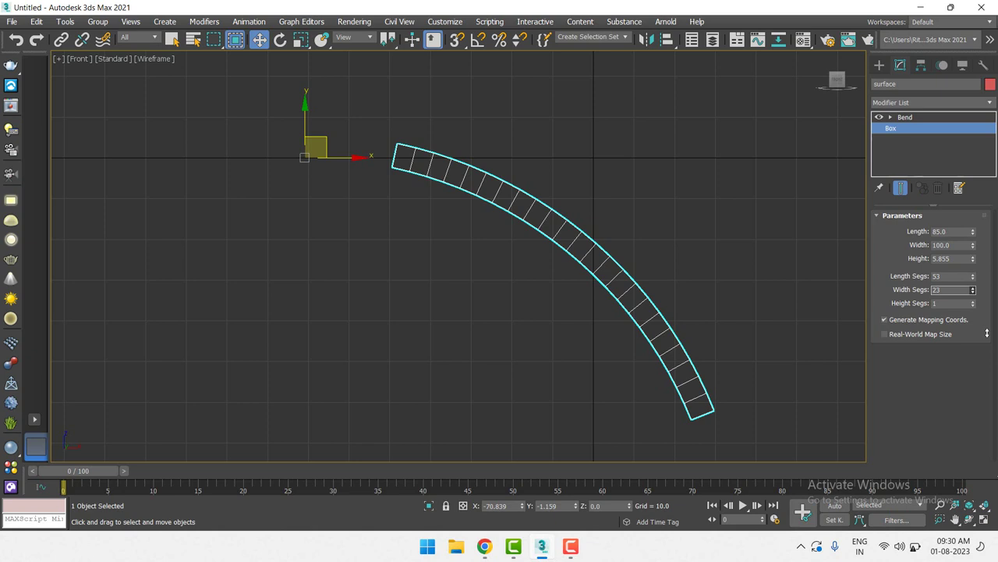
{"action": "left_click", "coordinate": [988, 334]}
In Perspective, set the box to 1 length segment and 40 width segments
{"action": "key", "text": "p"}
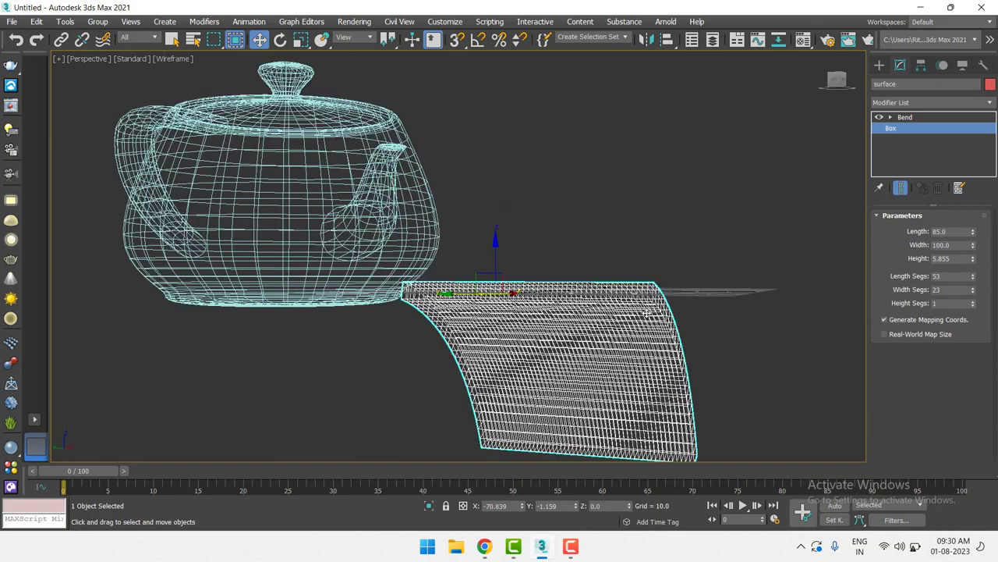
{"action": "middle_click_drag", "start_coordinate": [691, 352], "coordinate": [690, 235]}
{"action": "scroll", "coordinate": [690, 236], "scroll_direction": "up", "scroll_amount": 2}
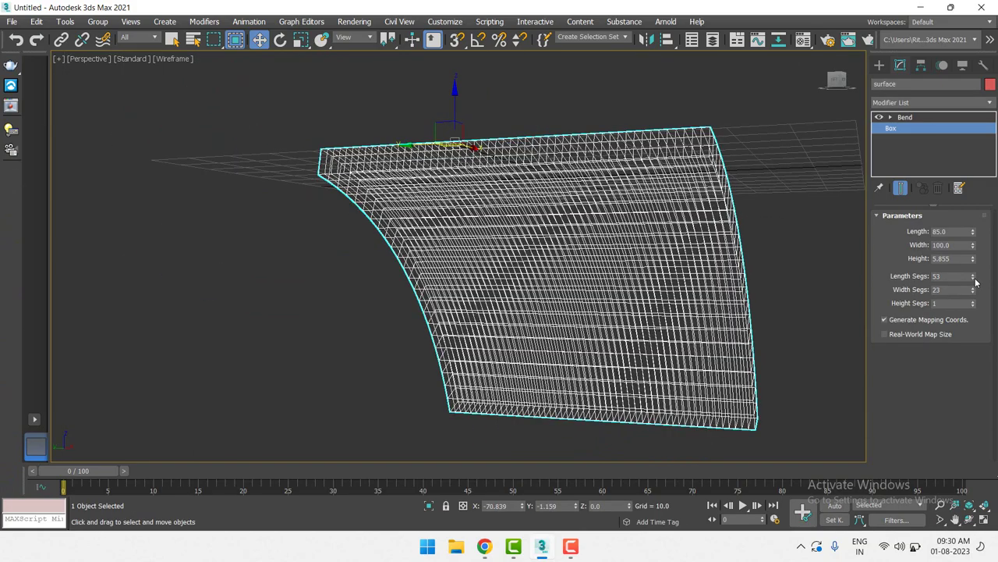
{"action": "left_click_drag", "start_coordinate": [973, 278], "coordinate": [972, 328]}
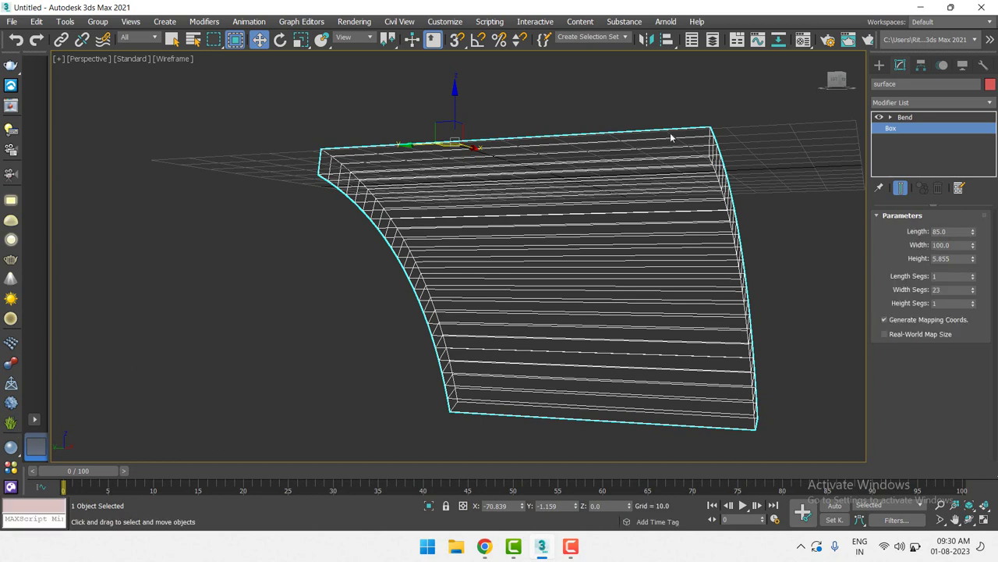
{"action": "scroll", "coordinate": [706, 173], "scroll_direction": "up", "scroll_amount": 3}
{"action": "scroll", "coordinate": [658, 230], "scroll_direction": "down", "scroll_amount": 3}
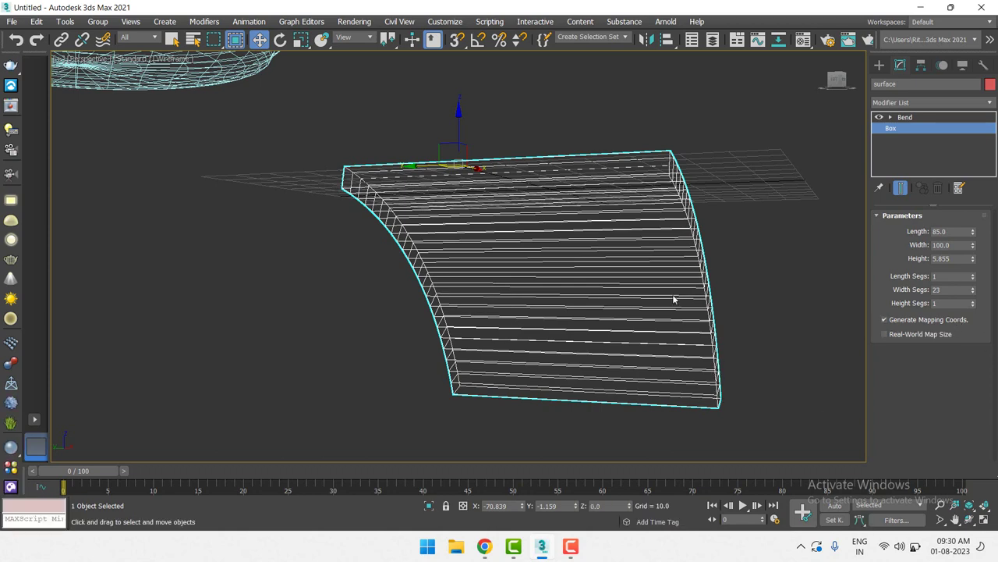
{"action": "scroll", "coordinate": [674, 298], "scroll_direction": "up", "scroll_amount": 2}
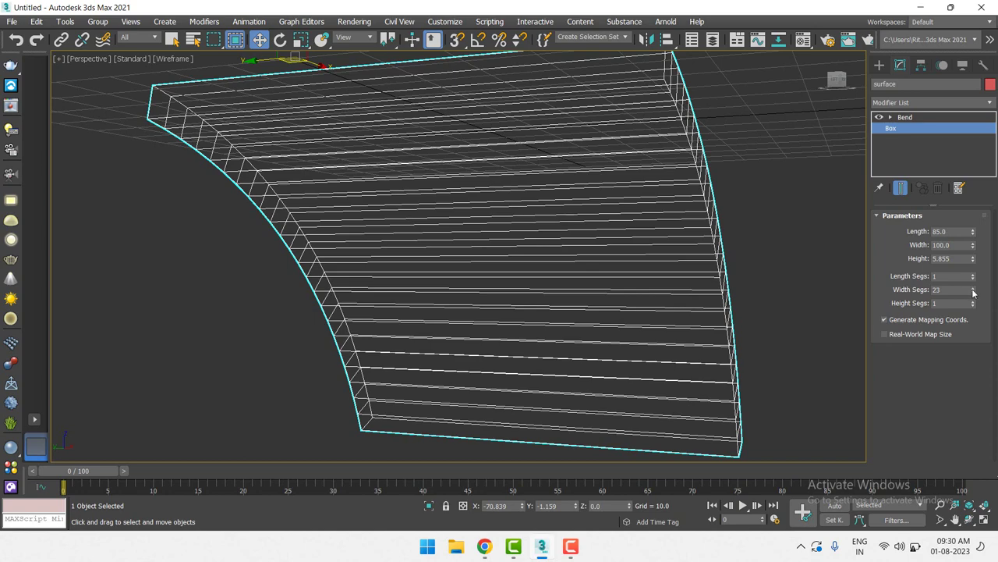
{"action": "left_click_drag", "start_coordinate": [973, 293], "coordinate": [973, 286]}
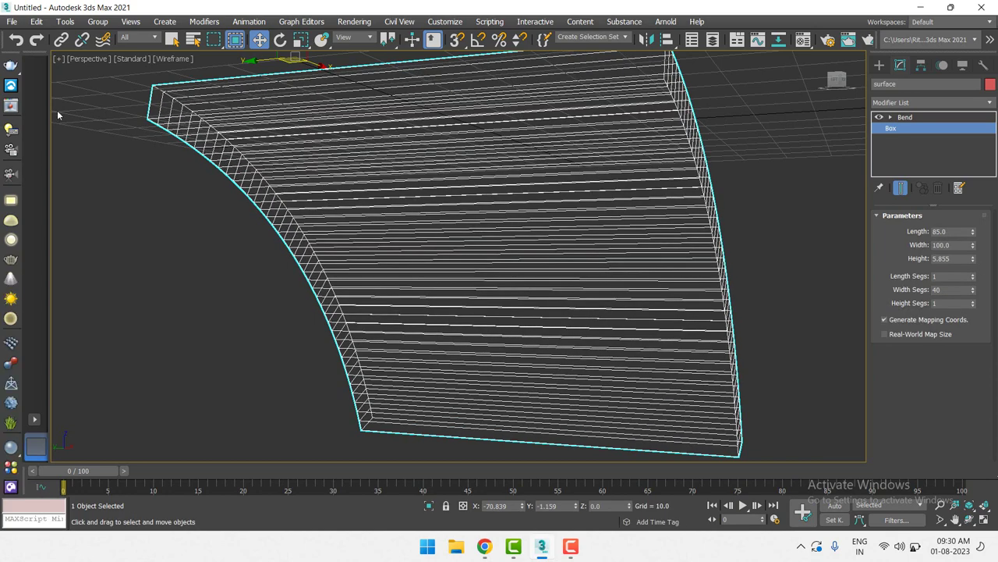
{"action": "left_click", "coordinate": [171, 58]}
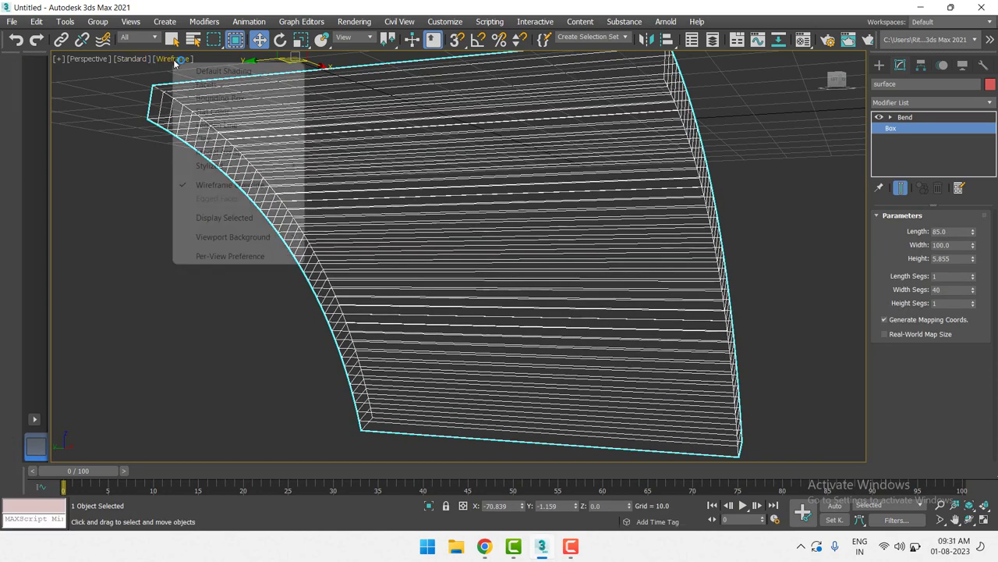
Restore default shading and orbit to view the bent surface from above
{"action": "left_click", "coordinate": [238, 72]}
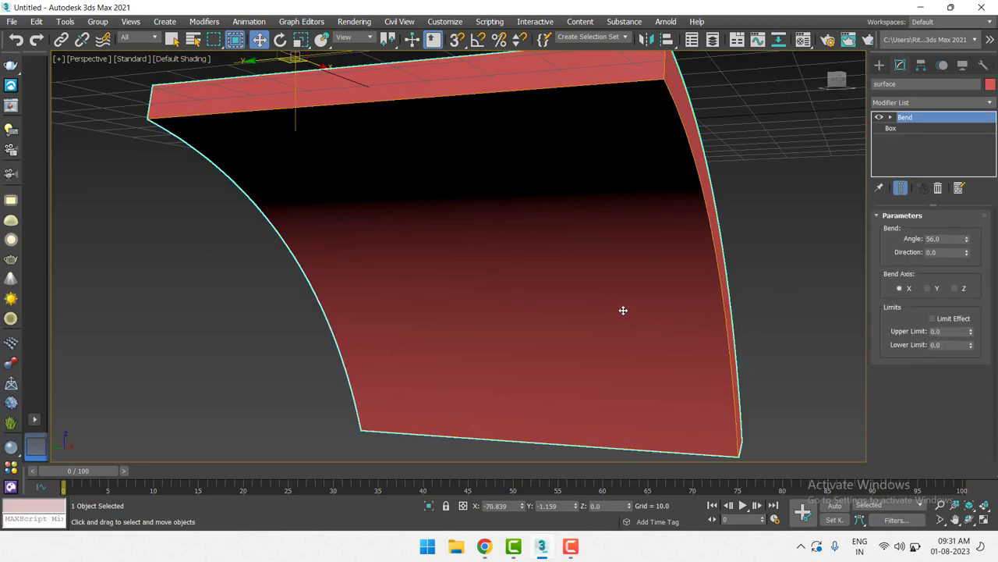
{"action": "scroll", "coordinate": [633, 319], "scroll_direction": "down", "scroll_amount": 5}
{"action": "mouse_move", "coordinate": [633, 320]}
{"action": "middle_mouse_down", "text": "alt"}
{"action": "mouse_move", "coordinate": [588, 319]}
{"action": "mouse_move", "coordinate": [588, 298]}
{"action": "middle_mouse_up", "text": "alt"}
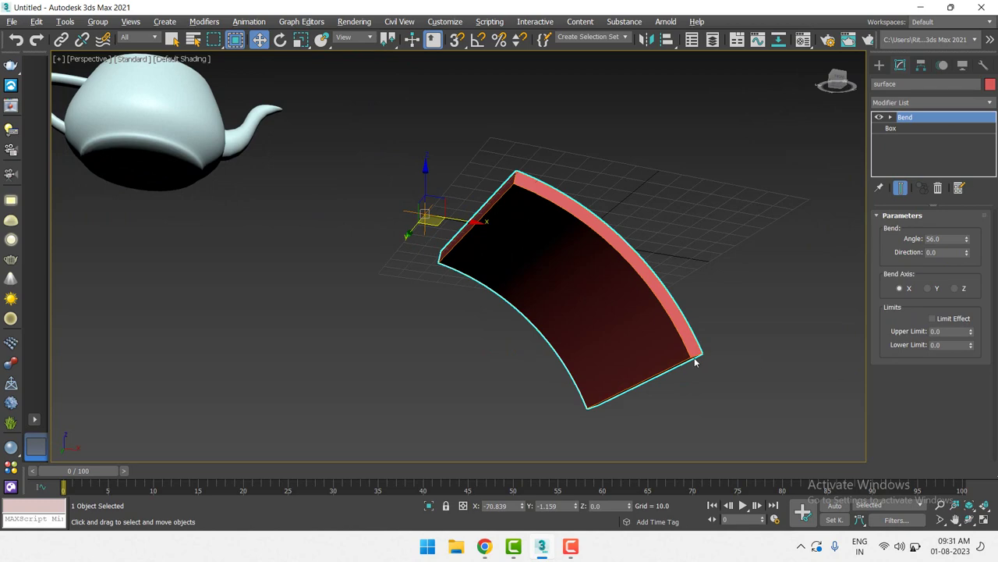
Return to four viewports and delete the bent red box and the old teapot
{"action": "key", "text": "alt+w"}
{"action": "left_click", "coordinate": [605, 338]}
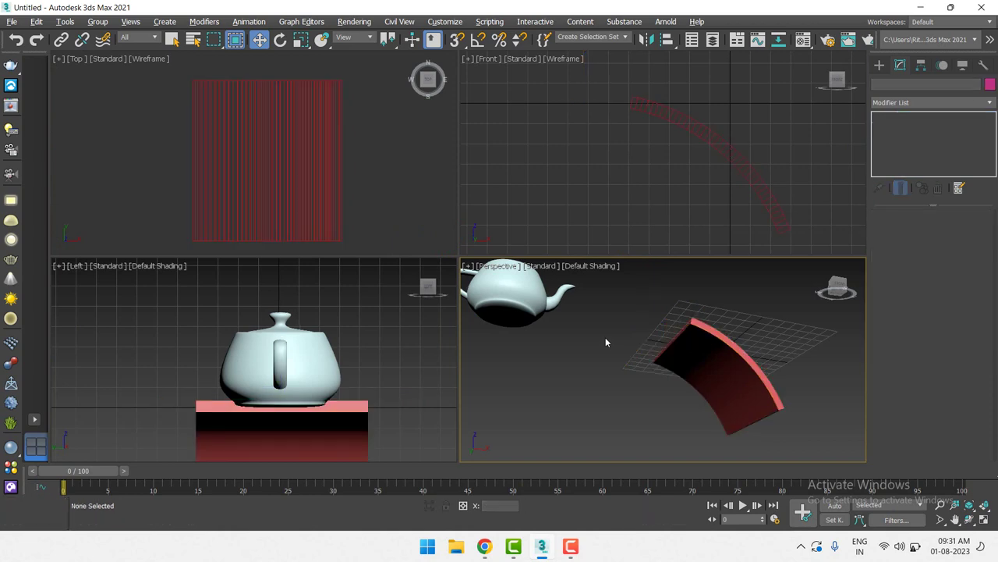
{"action": "left_click", "coordinate": [700, 343]}
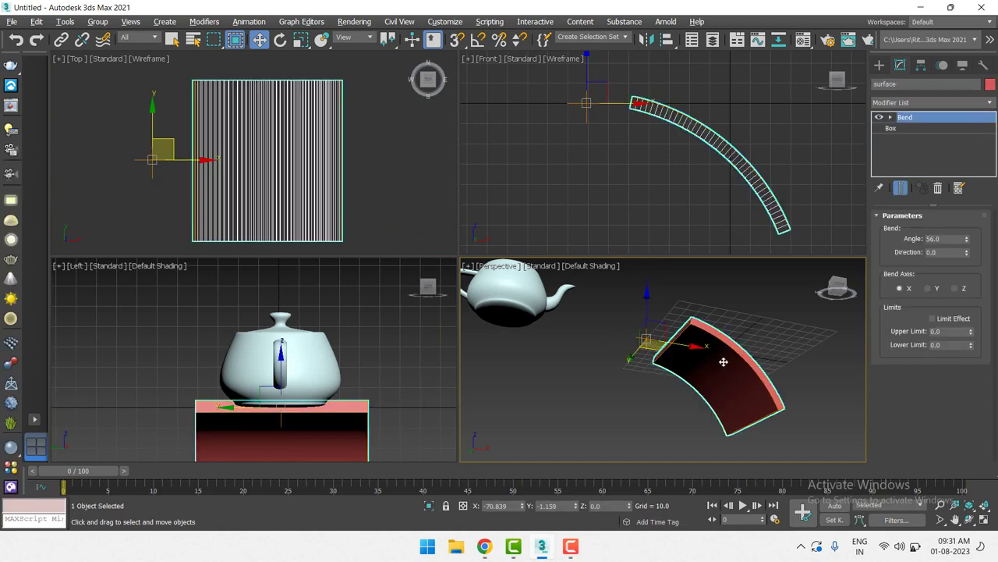
{"action": "key", "text": "Delete"}
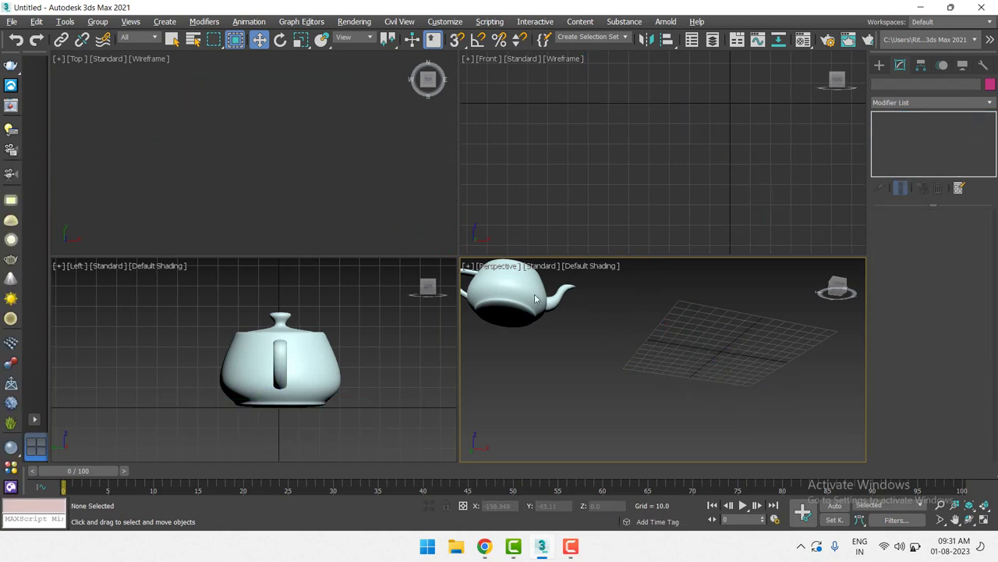
{"action": "left_click", "coordinate": [532, 292]}
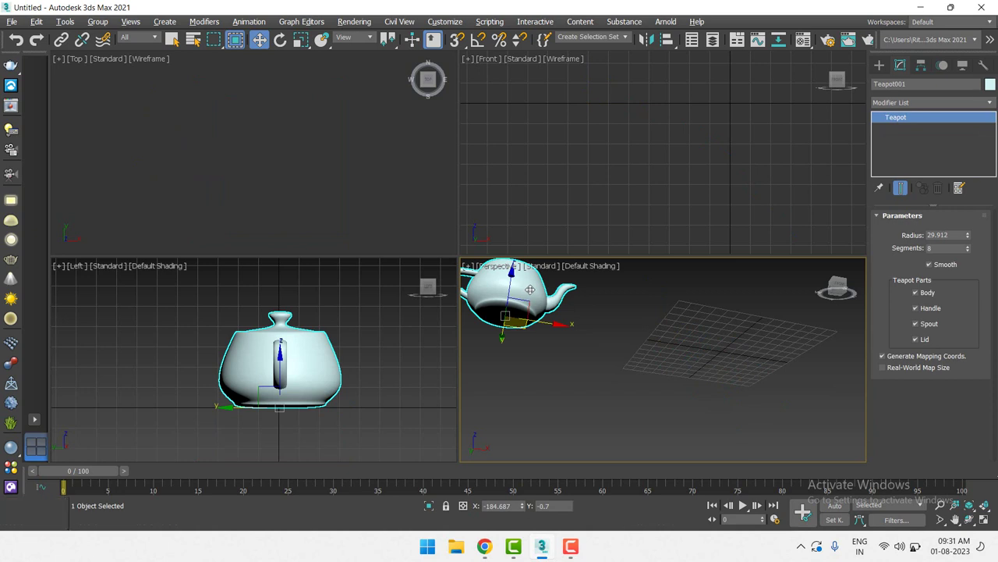
{"action": "key", "text": "Delete"}
Create a new teapot, Teapot001, at the centre of the empty grid
{"action": "key", "text": "z"}
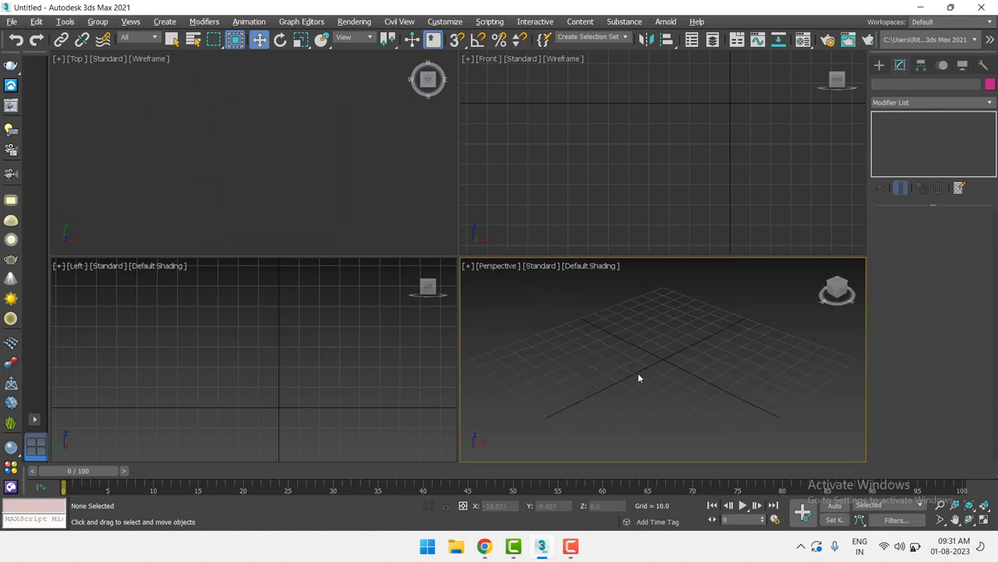
{"action": "left_click", "coordinate": [879, 64]}
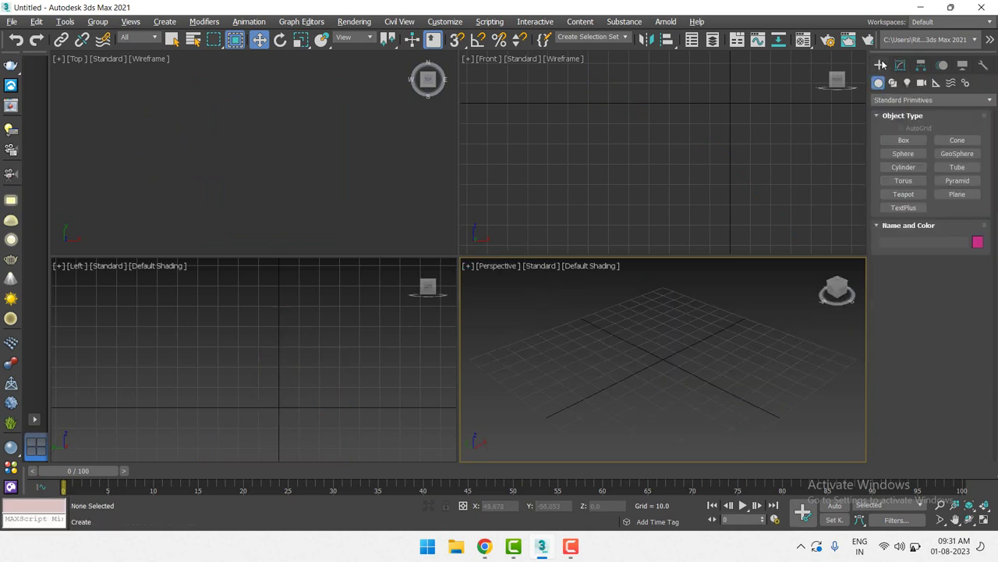
{"action": "left_click", "coordinate": [909, 181]}
{"action": "left_click", "coordinate": [918, 197]}
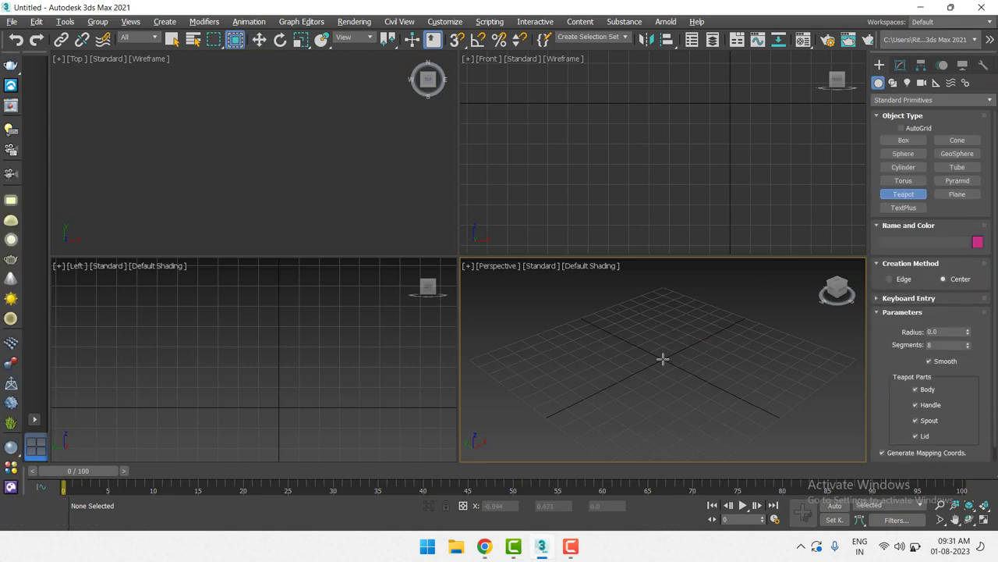
{"action": "left_click_drag", "start_coordinate": [662, 356], "coordinate": [693, 376]}
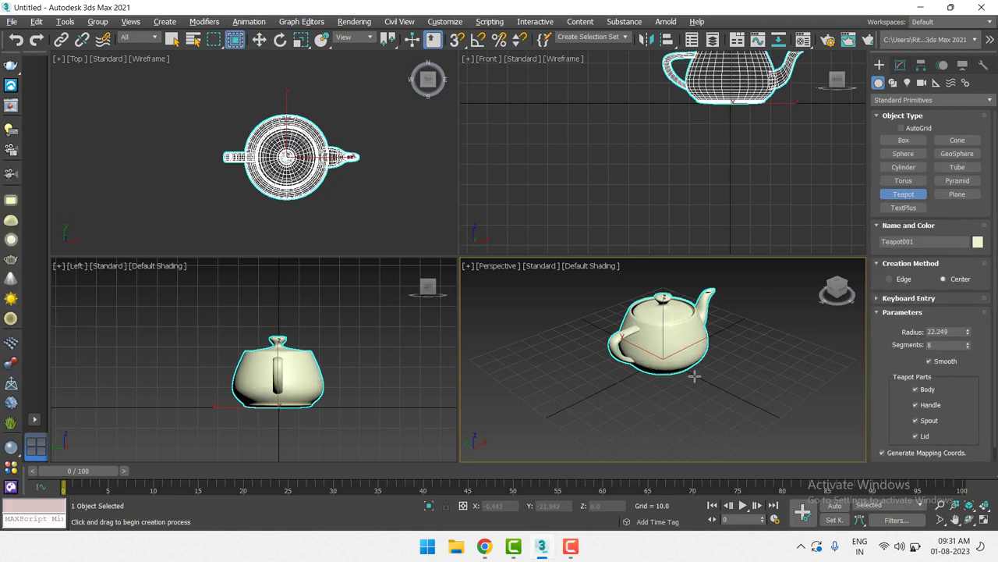
{"action": "right_click", "coordinate": [694, 376]}
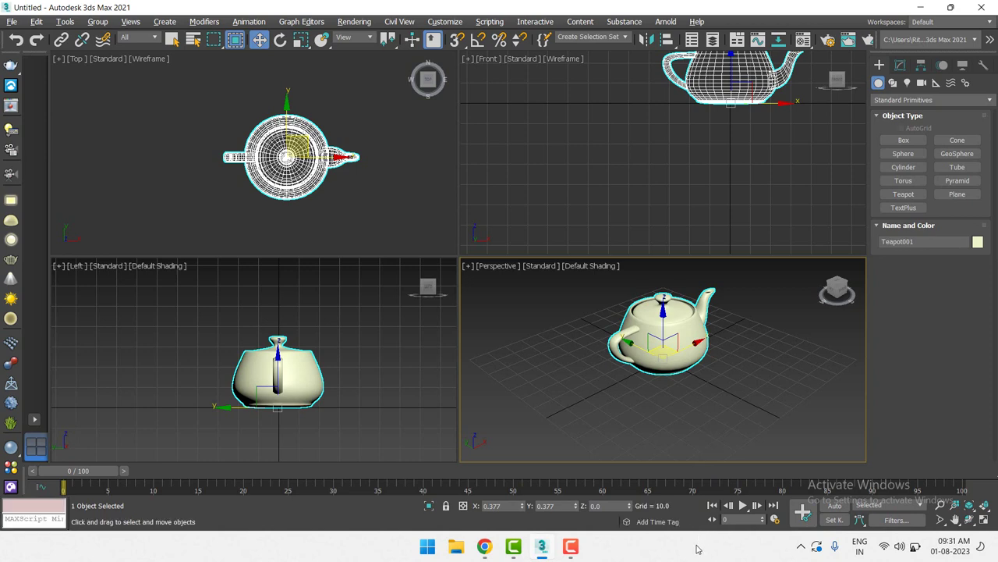
Maximize the Perspective view and orbit around the new teapot, checking it from the top
{"action": "key", "text": "alt+w"}
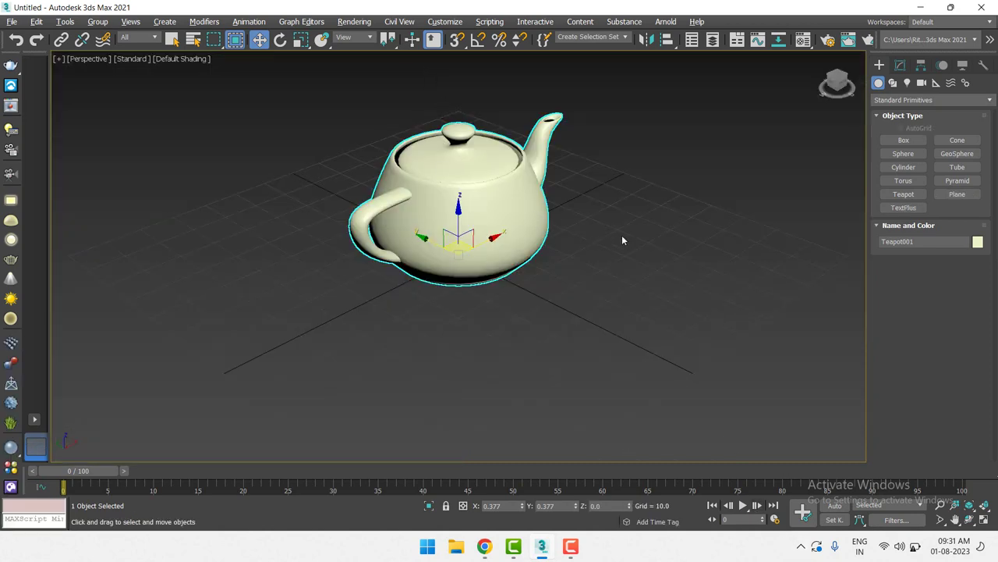
{"action": "middle_click_drag", "start_coordinate": [622, 234], "coordinate": [532, 280]}
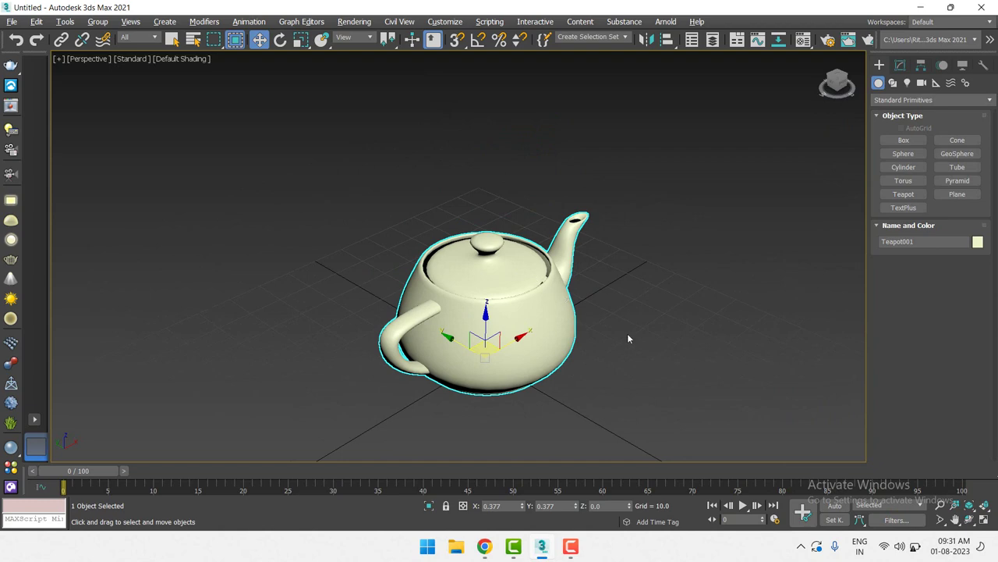
{"action": "middle_click_drag", "start_coordinate": [609, 289], "coordinate": [659, 544], "text": "alt"}
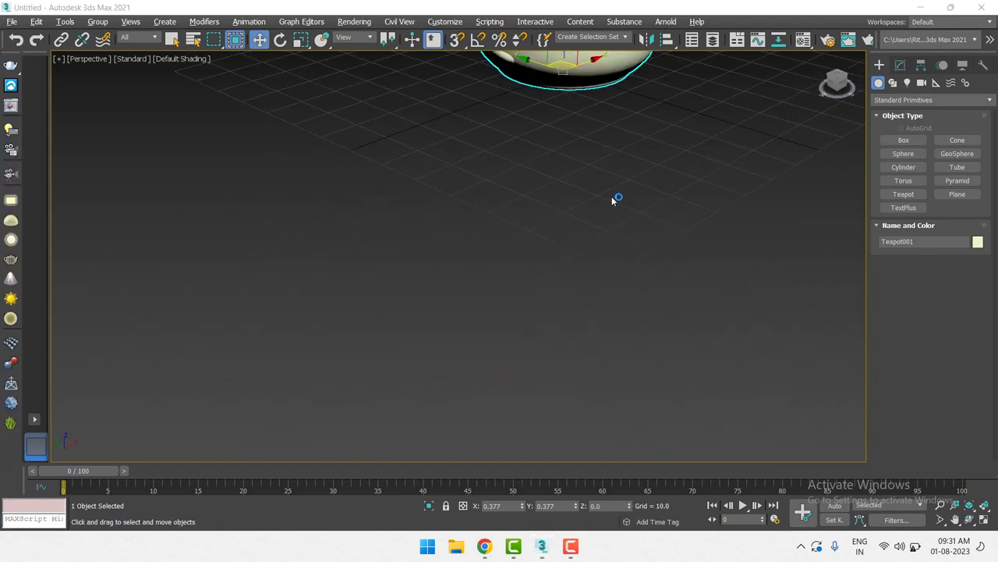
{"action": "mouse_move", "coordinate": [617, 198]}
{"action": "middle_mouse_down"}
{"action": "mouse_move", "coordinate": [542, 384]}
{"action": "mouse_move", "coordinate": [551, 388]}
{"action": "middle_mouse_up"}
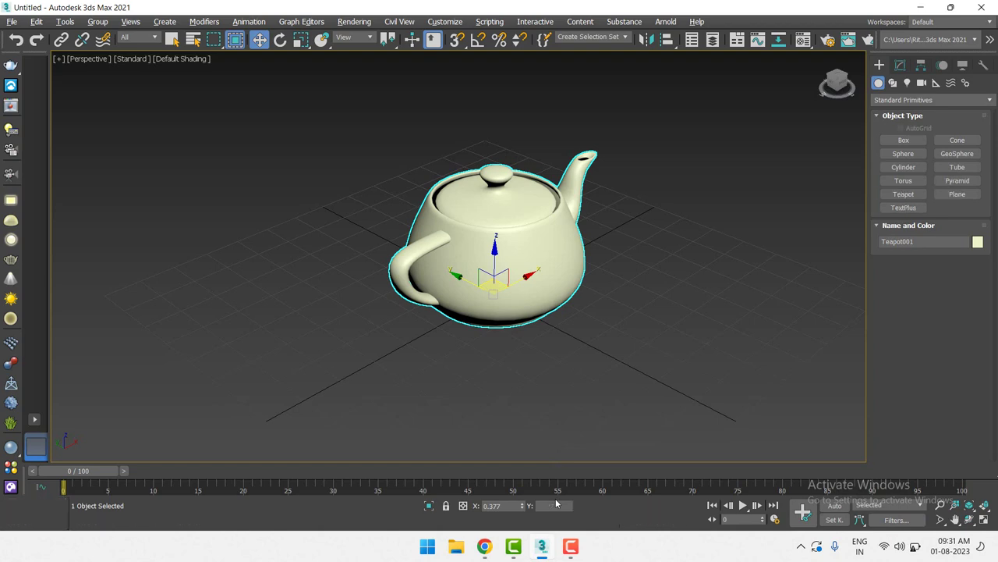
{"action": "key", "text": "t"}
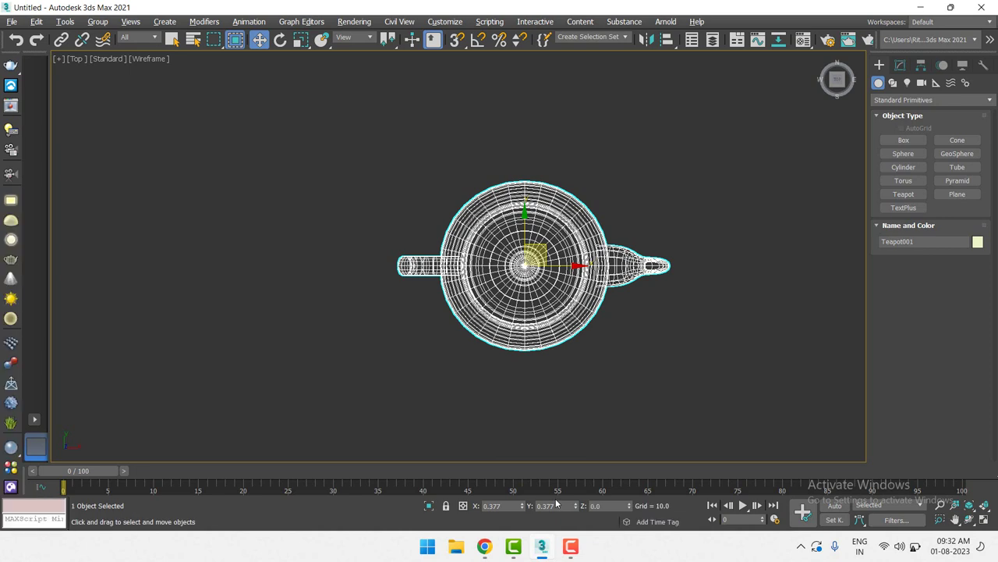
{"action": "key", "text": "p"}
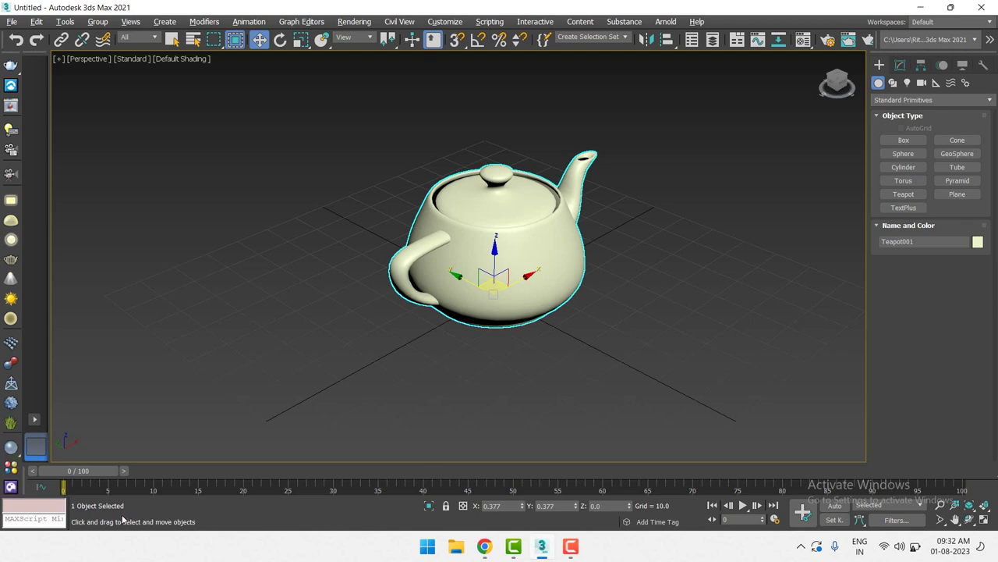
{"action": "mouse_move", "coordinate": [726, 374]}
{"action": "middle_mouse_down", "text": "alt"}
{"action": "mouse_move", "coordinate": [569, 373]}
{"action": "mouse_move", "coordinate": [580, 254]}
{"action": "mouse_move", "coordinate": [664, 351]}
{"action": "mouse_move", "coordinate": [544, 381]}
{"action": "mouse_move", "coordinate": [638, 291]}
{"action": "mouse_move", "coordinate": [528, 370]}
{"action": "mouse_move", "coordinate": [464, 295]}
{"action": "mouse_move", "coordinate": [773, 345]}
{"action": "mouse_move", "coordinate": [757, 289]}
{"action": "mouse_move", "coordinate": [637, 382]}
{"action": "middle_mouse_up", "text": "alt"}
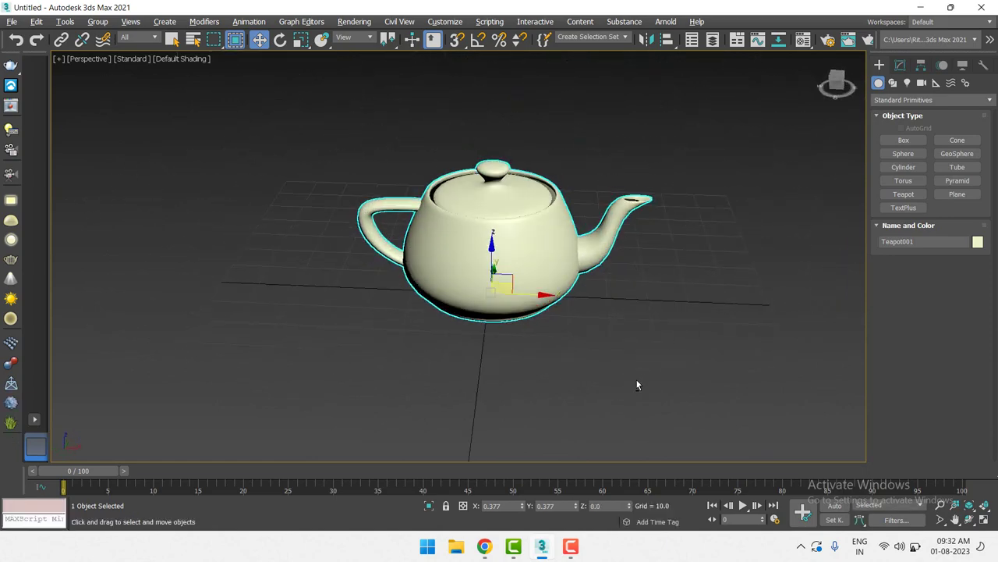
Orbit down onto the teapot to inspect its lid rim
{"action": "scroll", "coordinate": [499, 223], "scroll_direction": "up", "scroll_amount": 5}
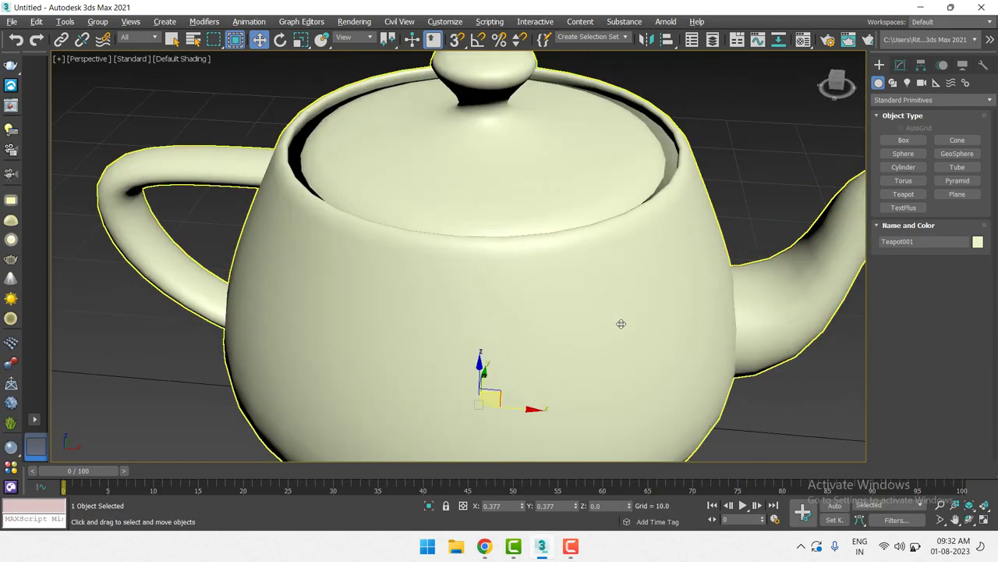
{"action": "mouse_move", "coordinate": [621, 323]}
{"action": "middle_mouse_down", "text": "alt"}
{"action": "mouse_move", "coordinate": [560, 191]}
{"action": "mouse_move", "coordinate": [562, 223]}
{"action": "mouse_move", "coordinate": [620, 224]}
{"action": "mouse_move", "coordinate": [580, 174]}
{"action": "mouse_move", "coordinate": [604, 102]}
{"action": "middle_mouse_up", "text": "alt"}
{"action": "scroll", "coordinate": [620, 145], "scroll_direction": "up", "scroll_amount": 3}
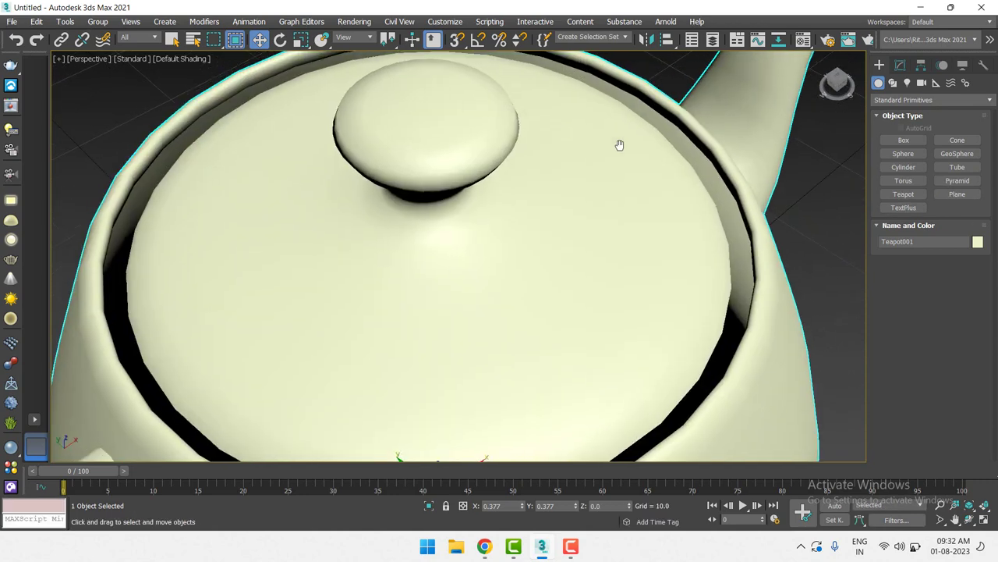
{"action": "middle_click_drag", "start_coordinate": [619, 145], "coordinate": [539, 177], "text": "alt"}
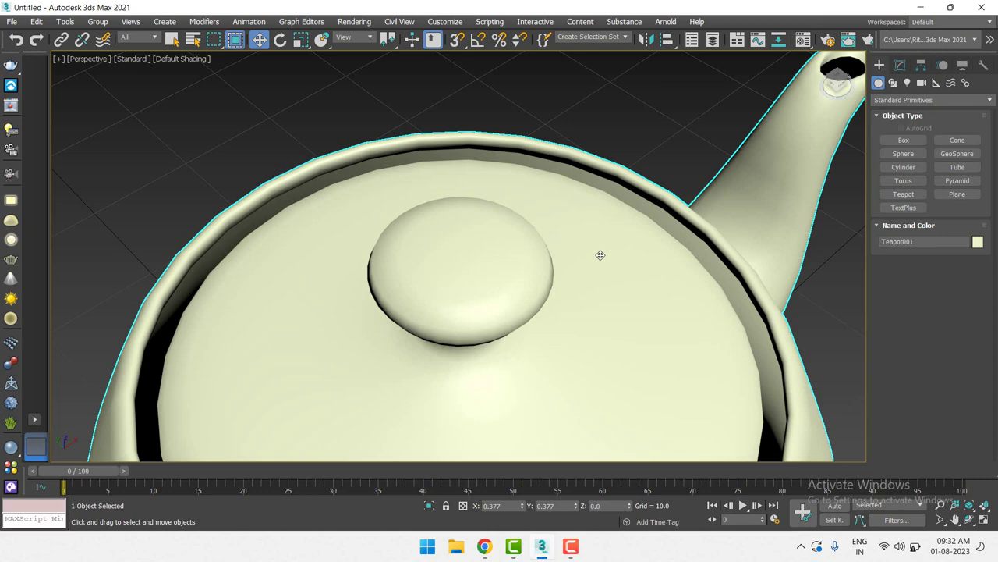
Raise the teapot's Segments from 8 to 18 and orbit to inspect the smoother result
{"action": "left_click", "coordinate": [902, 64]}
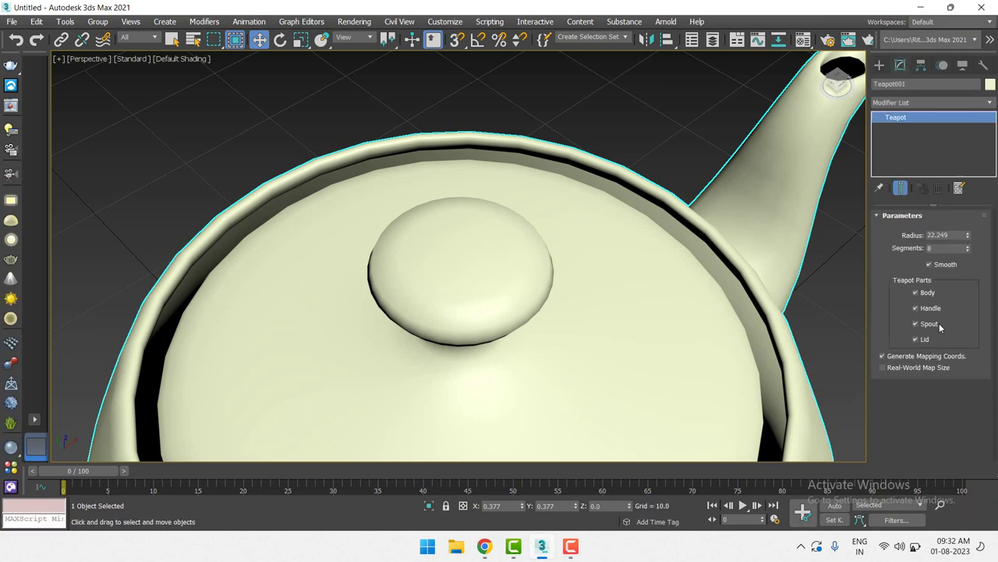
{"action": "left_click", "coordinate": [969, 246]}
{"action": "left_click", "coordinate": [969, 246]}
{"action": "left_click_drag", "start_coordinate": [970, 247], "coordinate": [970, 234]}
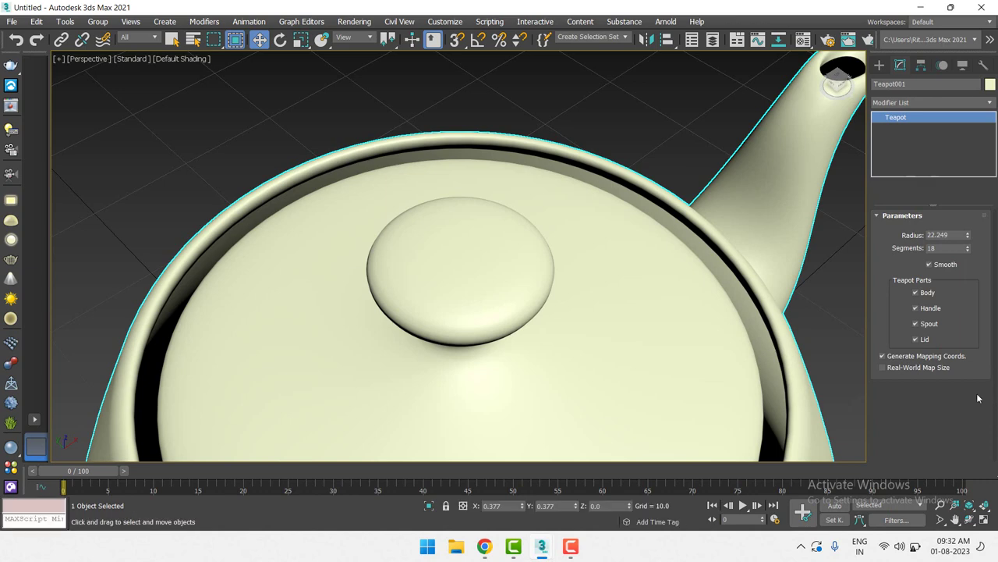
{"action": "scroll", "coordinate": [638, 278], "scroll_direction": "down", "scroll_amount": 5}
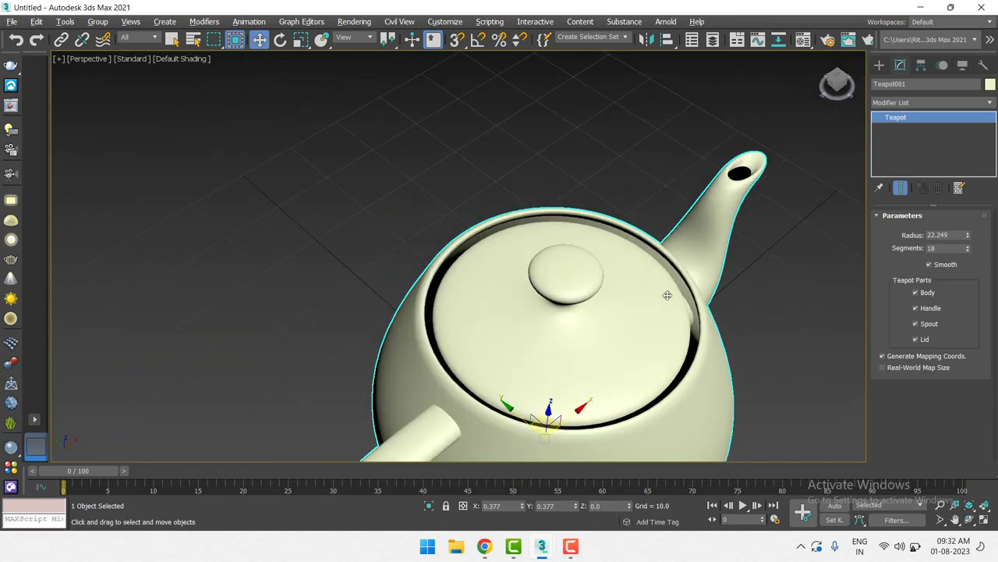
{"action": "mouse_move", "coordinate": [626, 264]}
{"action": "middle_mouse_down", "text": "alt"}
{"action": "mouse_move", "coordinate": [616, 203]}
{"action": "mouse_move", "coordinate": [669, 236]}
{"action": "mouse_move", "coordinate": [642, 264]}
{"action": "mouse_move", "coordinate": [535, 257]}
{"action": "mouse_move", "coordinate": [536, 234]}
{"action": "mouse_move", "coordinate": [539, 258]}
{"action": "mouse_move", "coordinate": [524, 258]}
{"action": "mouse_move", "coordinate": [575, 260]}
{"action": "mouse_move", "coordinate": [515, 211]}
{"action": "mouse_move", "coordinate": [588, 232]}
{"action": "mouse_move", "coordinate": [591, 250]}
{"action": "mouse_move", "coordinate": [613, 239]}
{"action": "mouse_move", "coordinate": [564, 183]}
{"action": "mouse_move", "coordinate": [617, 152]}
{"action": "mouse_move", "coordinate": [691, 232]}
{"action": "mouse_move", "coordinate": [680, 267]}
{"action": "middle_mouse_up", "text": "alt"}
{"action": "scroll", "coordinate": [611, 231], "scroll_direction": "down", "scroll_amount": 2}
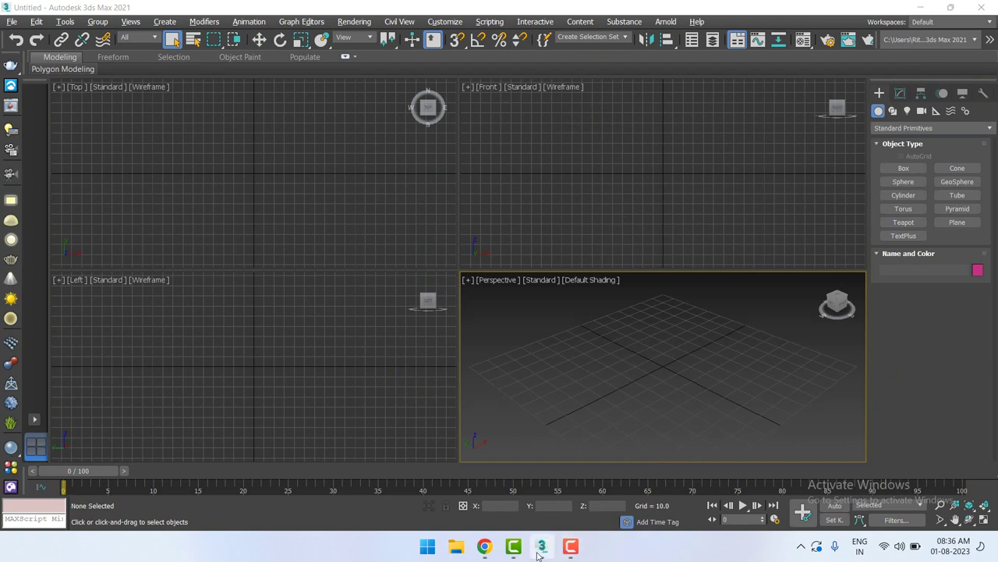
{"action": "mouse_move", "coordinate": [484, 546]}
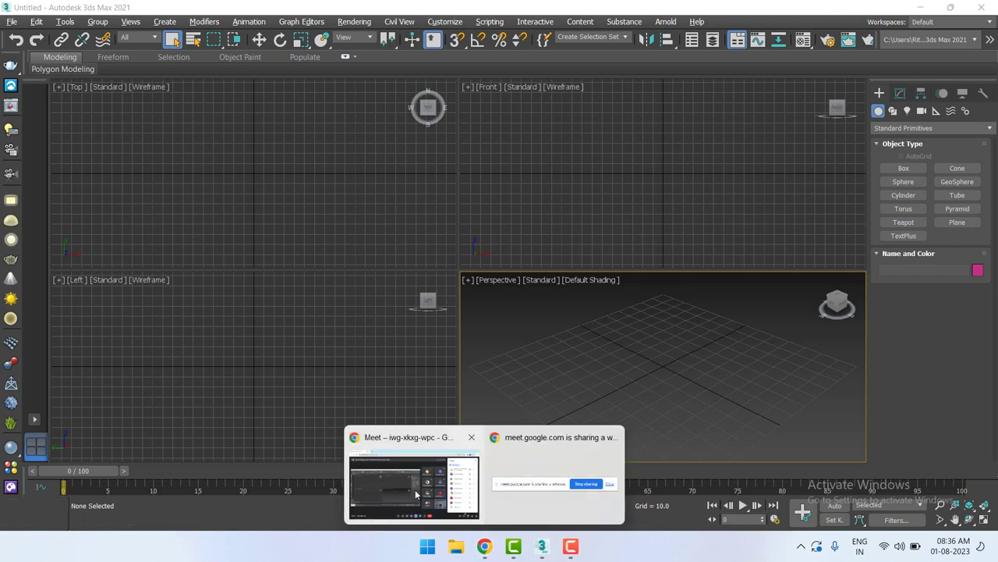
{"action": "left_click", "coordinate": [416, 493]}
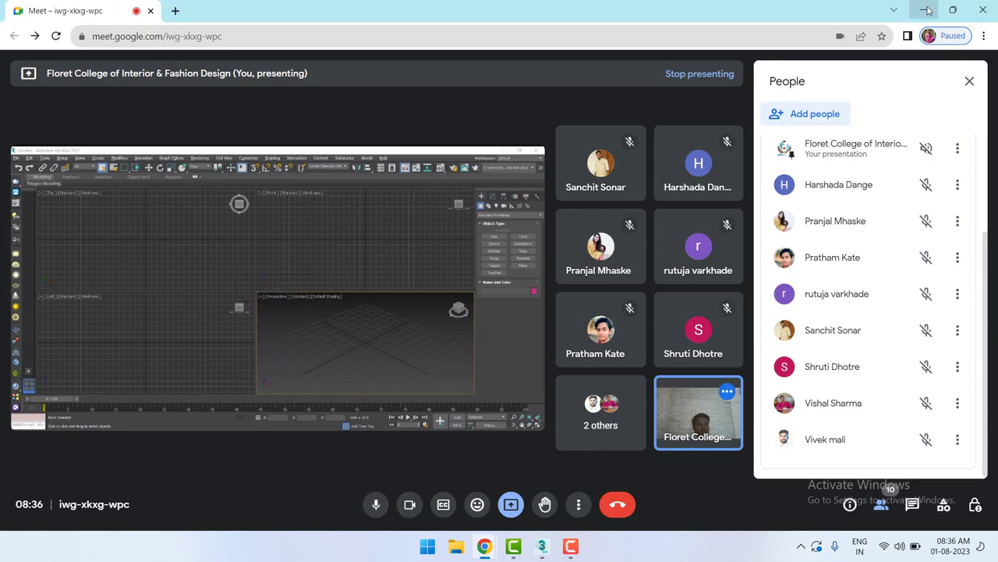
{"action": "left_click", "coordinate": [541, 546]}
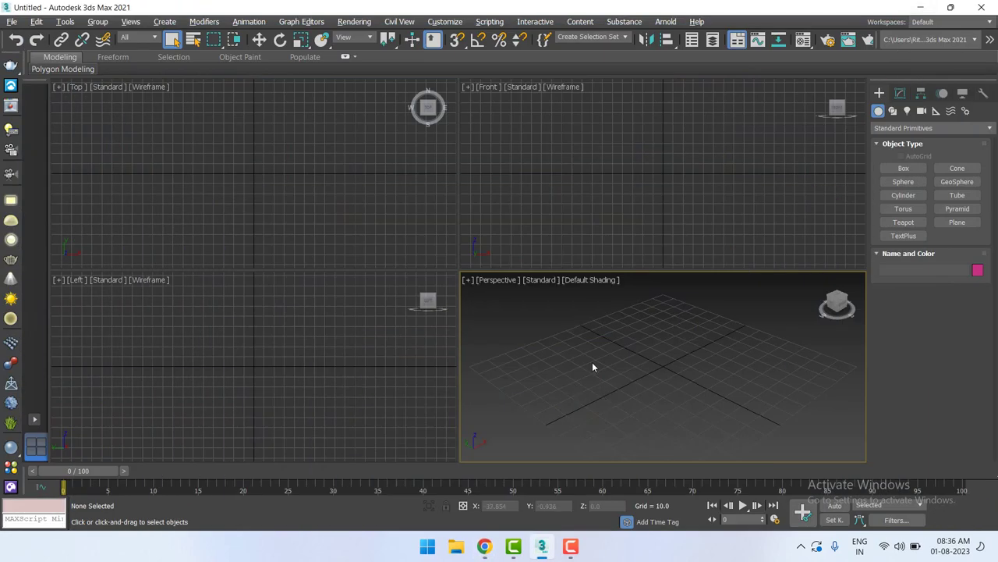
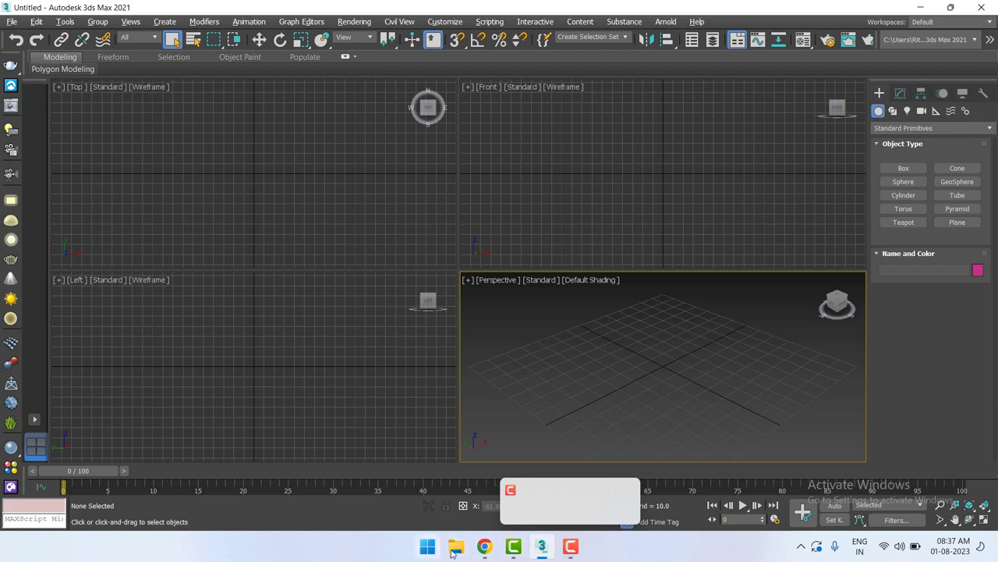
Check the Google Meet call, then return to 3ds Max
{"action": "mouse_move", "coordinate": [485, 546]}
{"action": "left_click", "coordinate": [398, 478]}
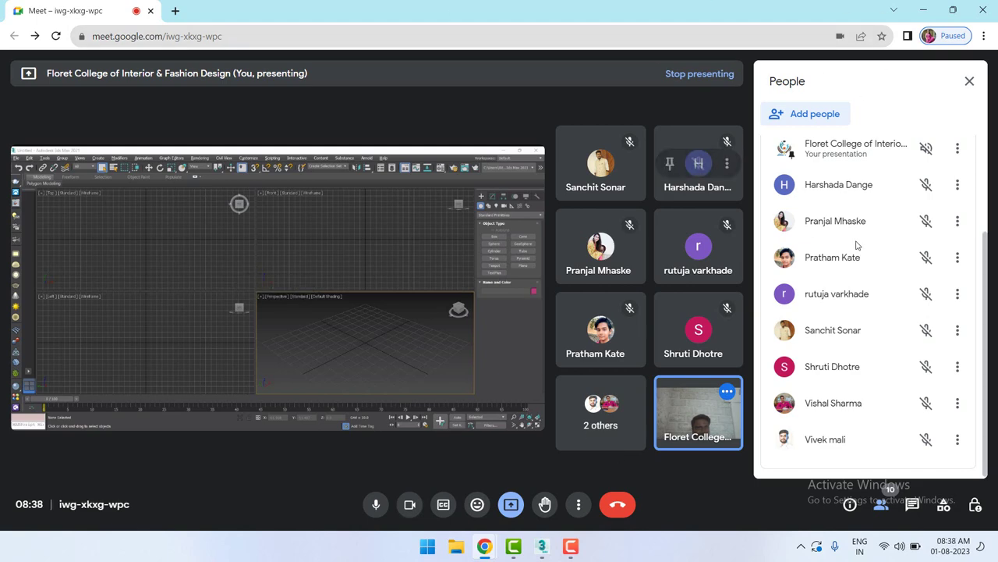
{"action": "scroll", "coordinate": [851, 356], "scroll_direction": "up", "scroll_amount": 5}
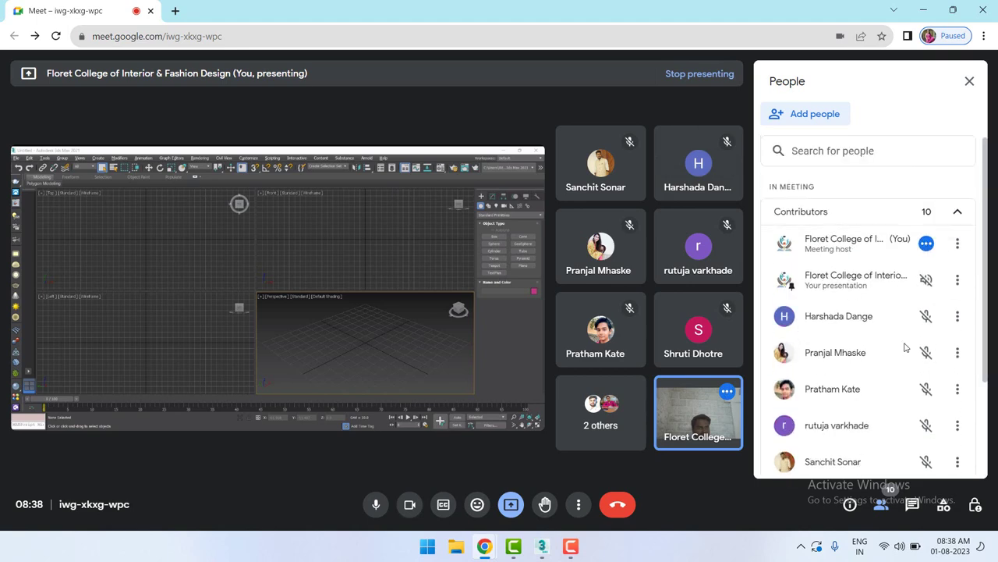
{"action": "left_click", "coordinate": [923, 9]}
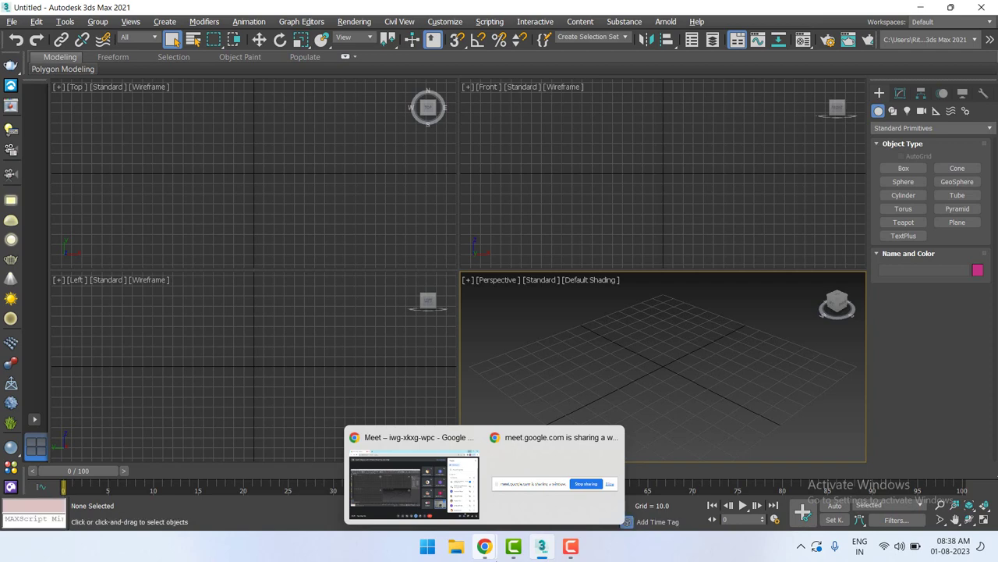
Activate the Left view, minimize 3ds Max, search the Start menu for '3d', then close the search
{"action": "left_click", "coordinate": [272, 379]}
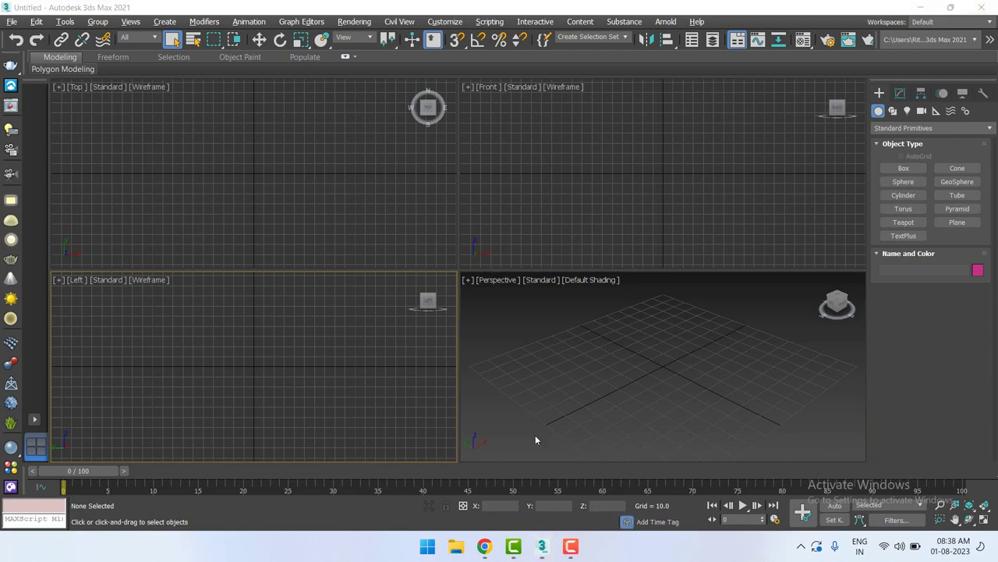
{"action": "left_click", "coordinate": [921, 8]}
{"action": "right_click", "coordinate": [124, 556]}
{"action": "left_click", "coordinate": [103, 544]}
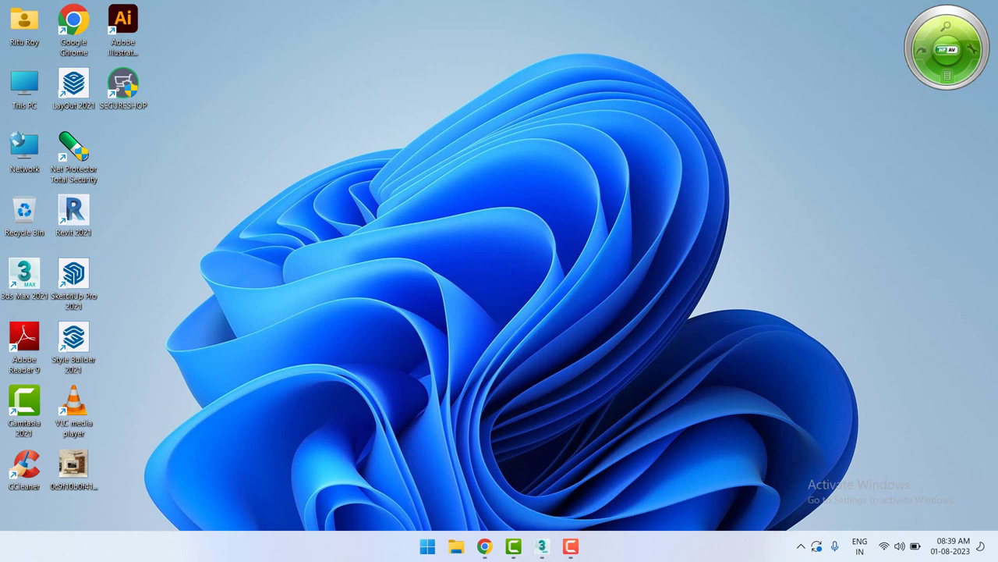
{"action": "left_click", "coordinate": [420, 554]}
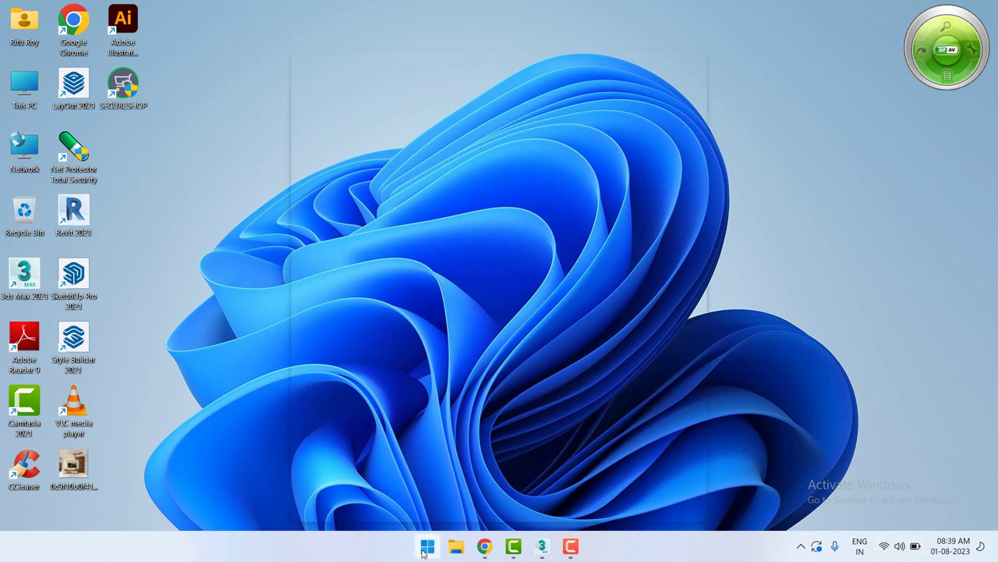
{"action": "left_click", "coordinate": [394, 83]}
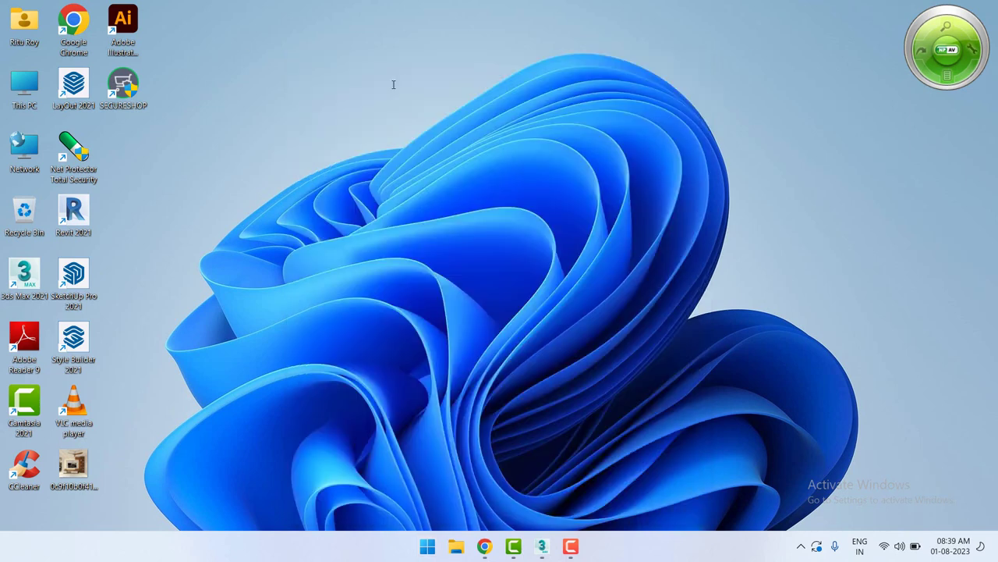
{"action": "type", "text": "3"}
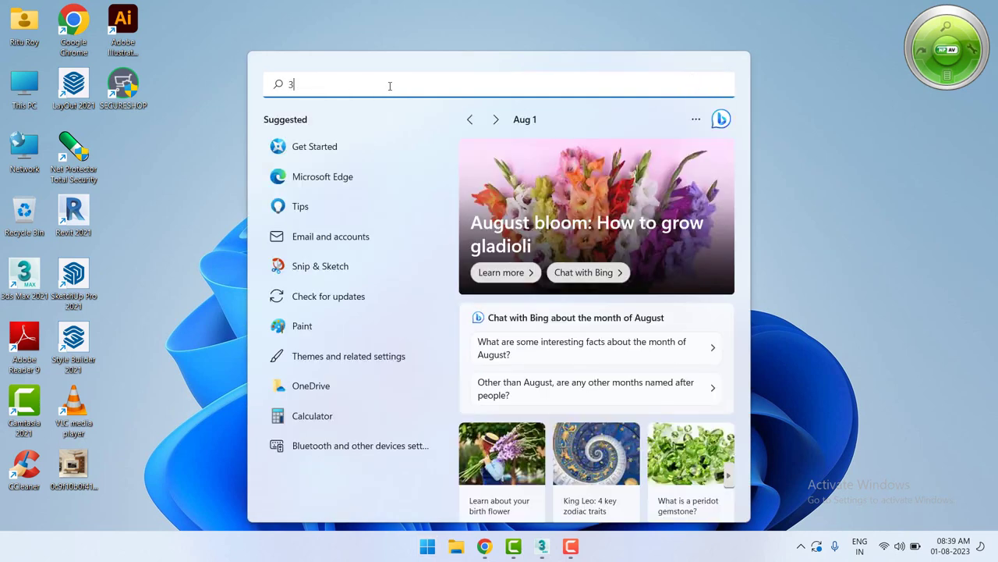
{"action": "type", "text": "d"}
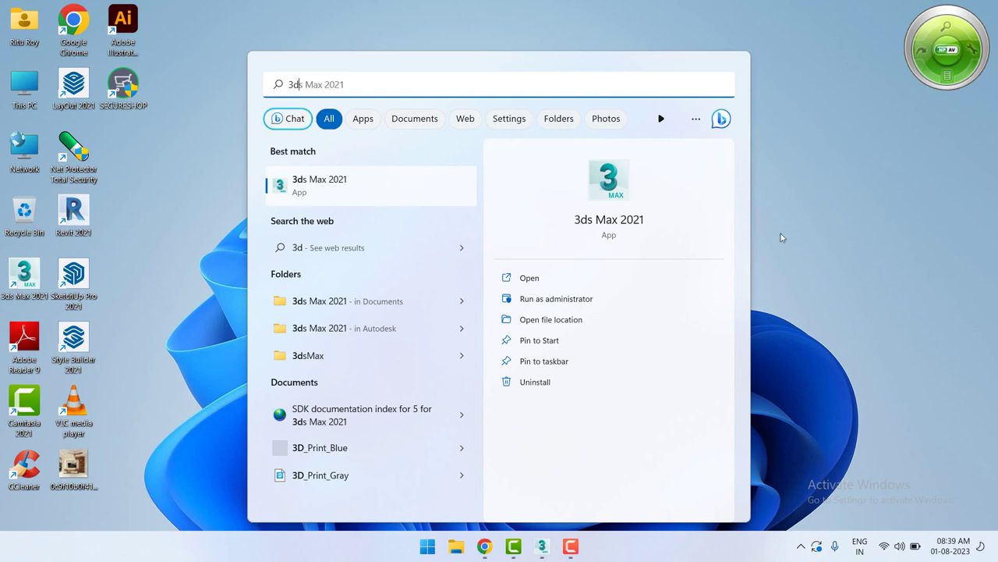
{"action": "left_click", "coordinate": [416, 3]}
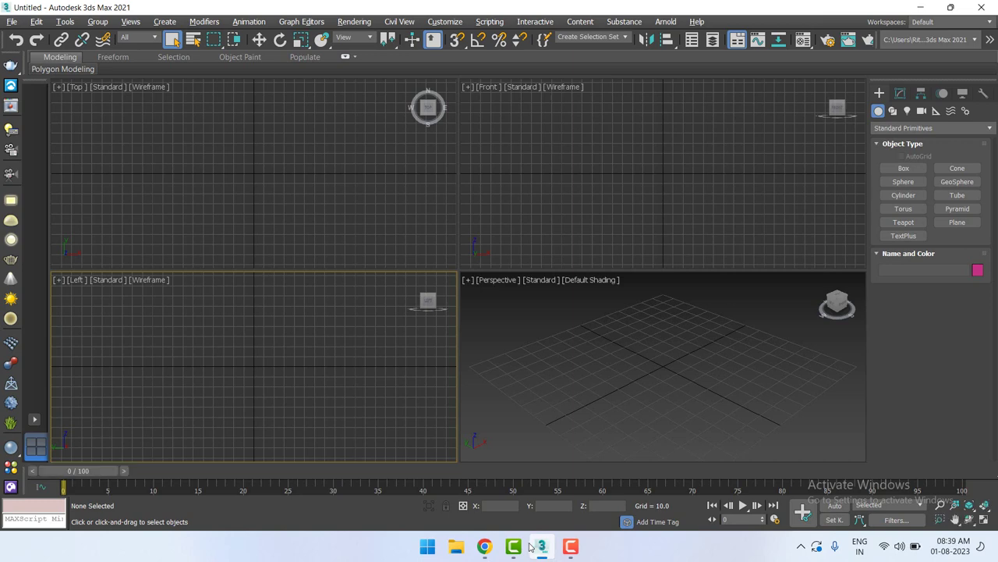
Switch the active viewport among Perspective, Top and Front
{"action": "mouse_move", "coordinate": [428, 301]}
{"action": "left_click", "coordinate": [660, 411]}
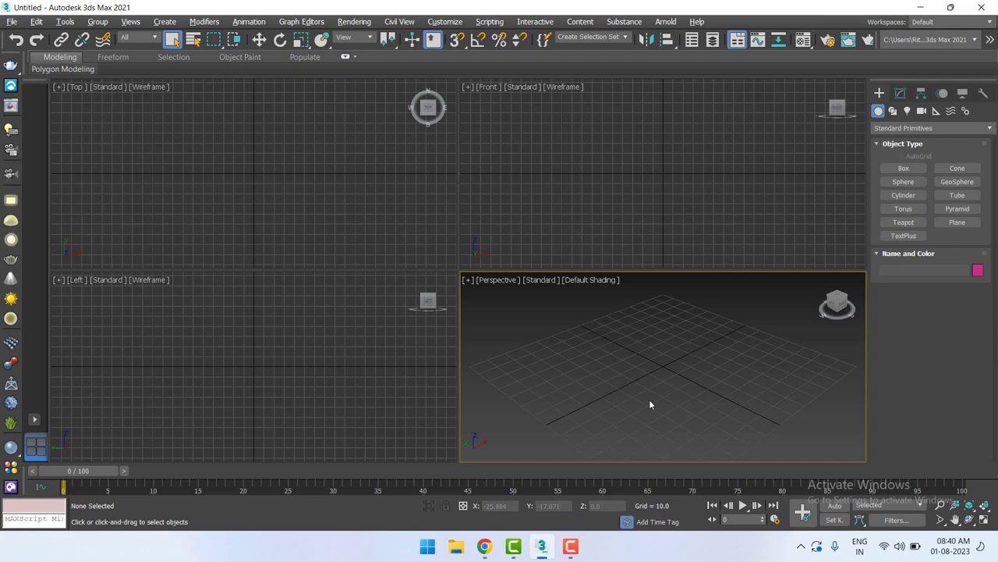
{"action": "left_click", "coordinate": [301, 207]}
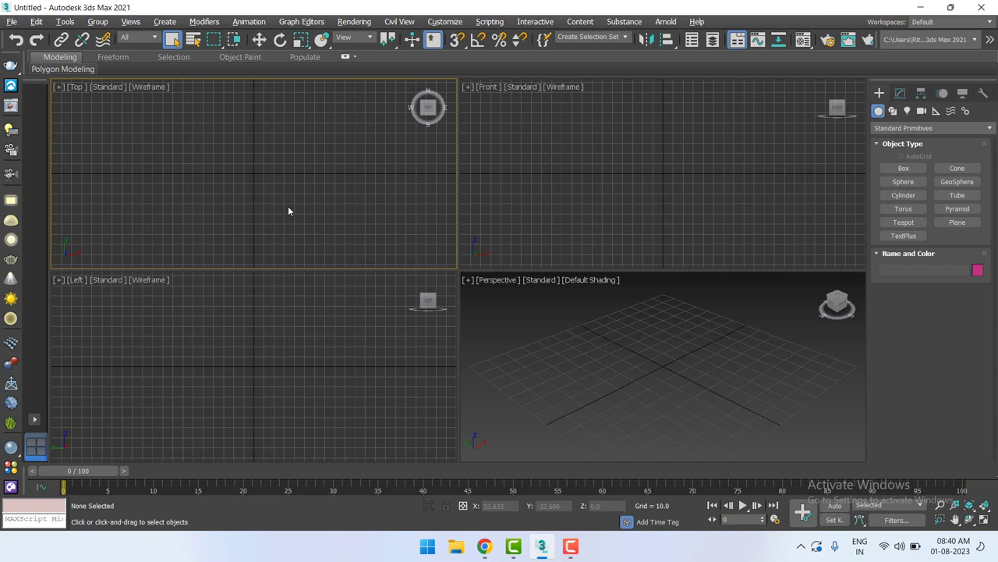
{"action": "left_click", "coordinate": [729, 174]}
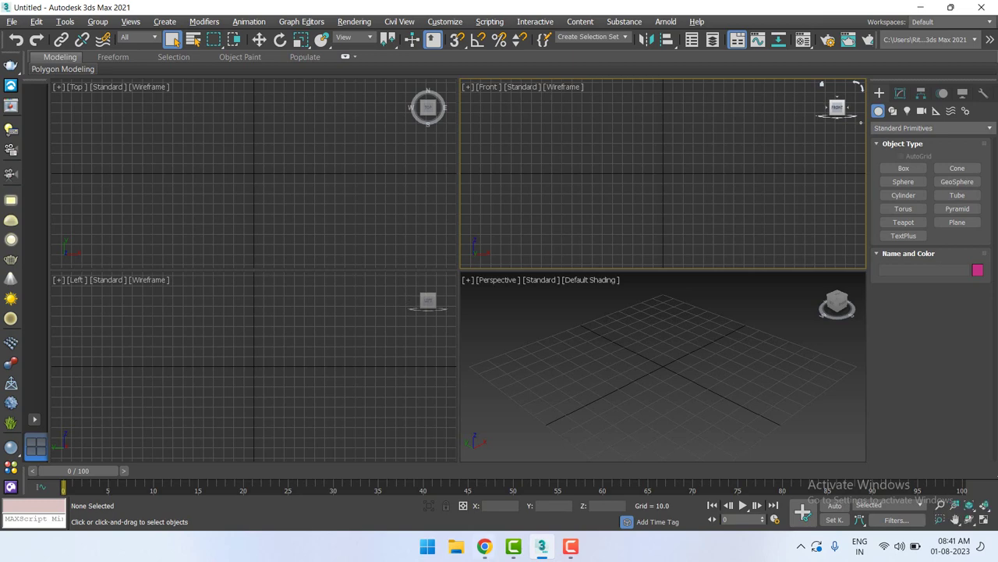
{"action": "left_click", "coordinate": [637, 412]}
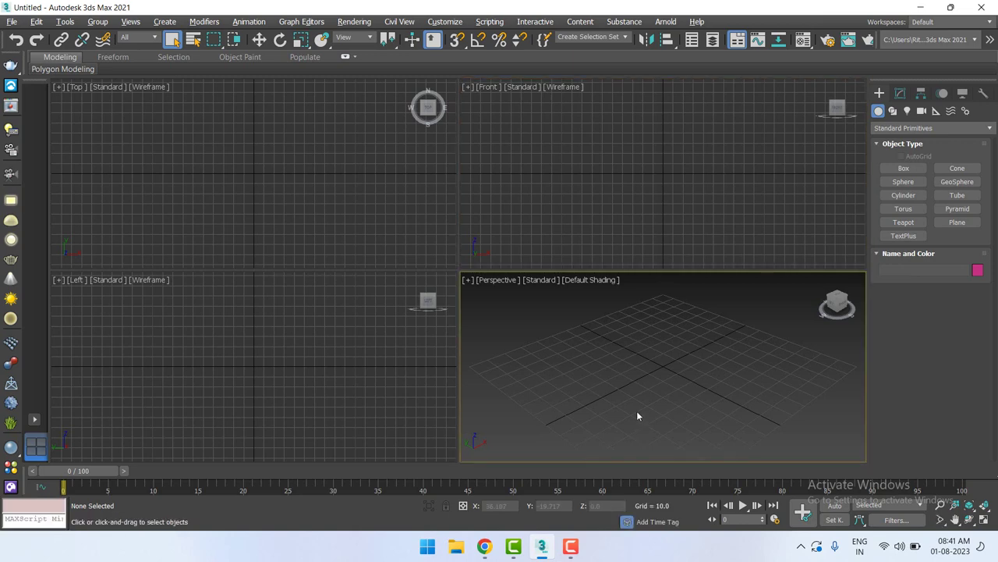
{"action": "left_click", "coordinate": [600, 209]}
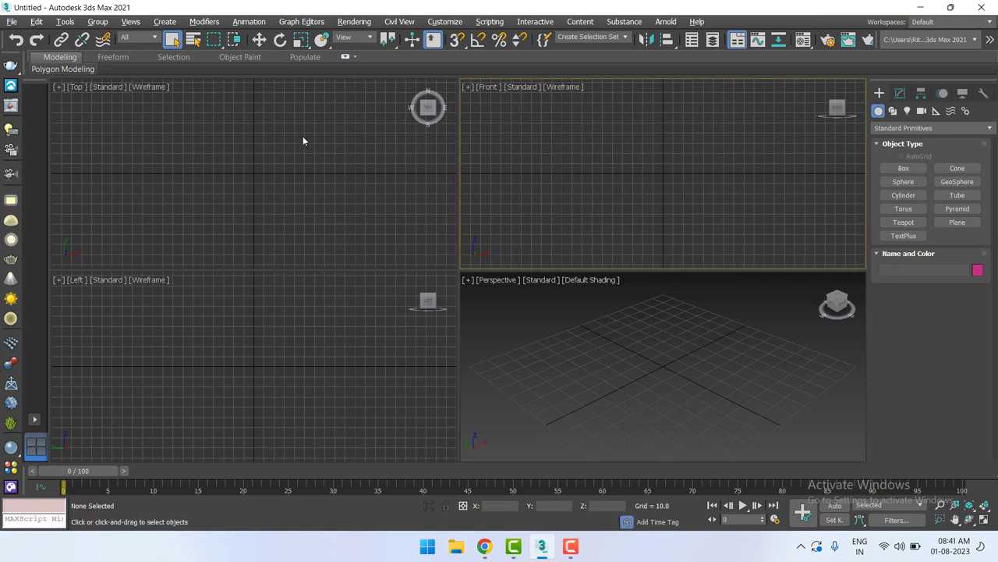
{"action": "left_click", "coordinate": [262, 137]}
{"action": "left_click", "coordinate": [599, 166]}
{"action": "mouse_move", "coordinate": [484, 547]}
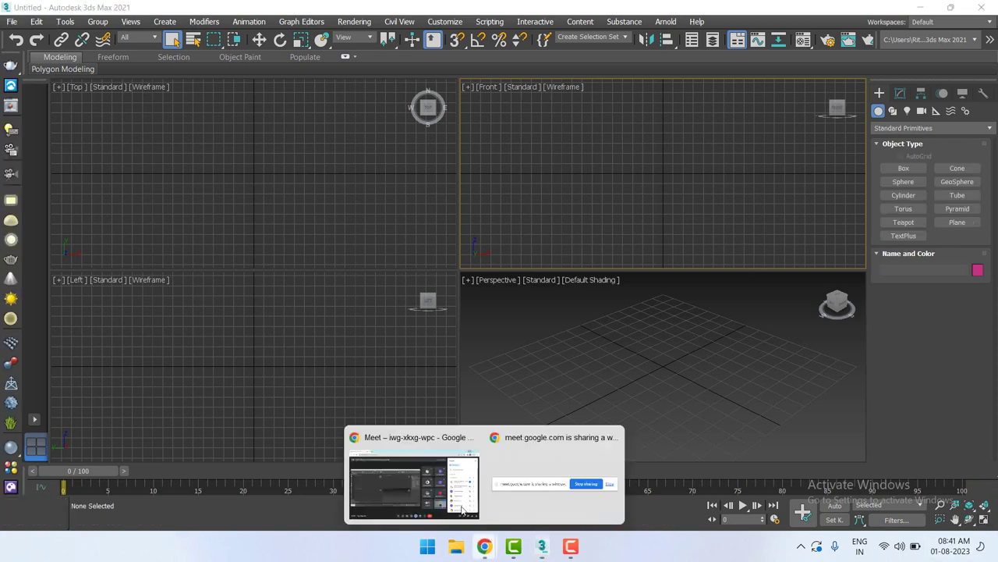
Leave the Meet call and toggle the Perspective view maximized and back with Alt+W
{"action": "left_click", "coordinate": [415, 495]}
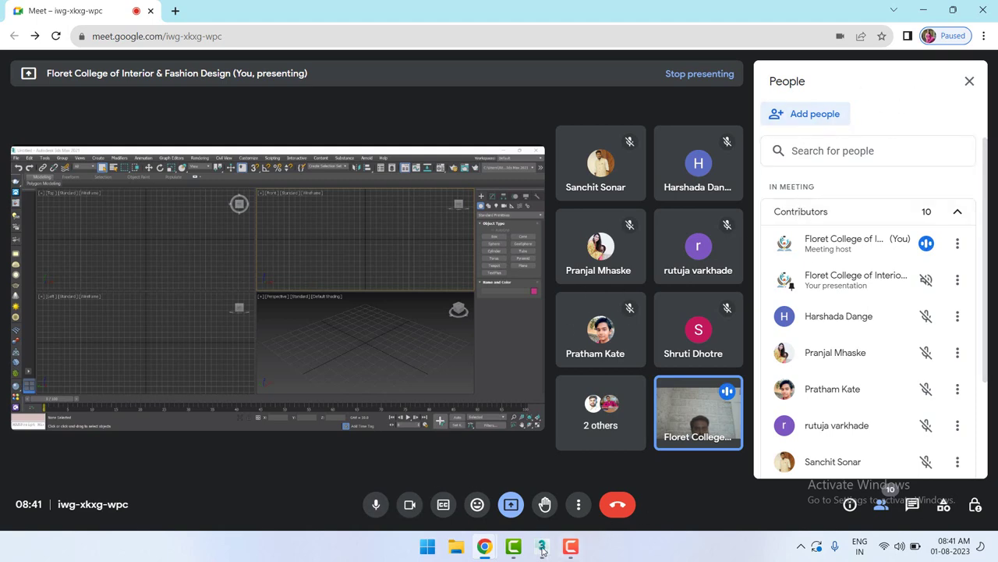
{"action": "left_click", "coordinate": [918, 10]}
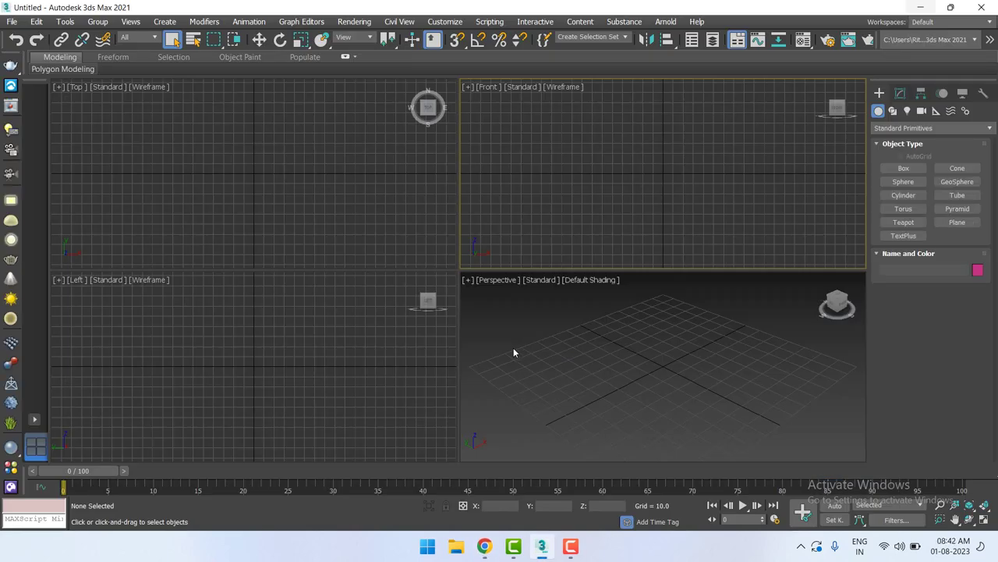
{"action": "left_click", "coordinate": [513, 347]}
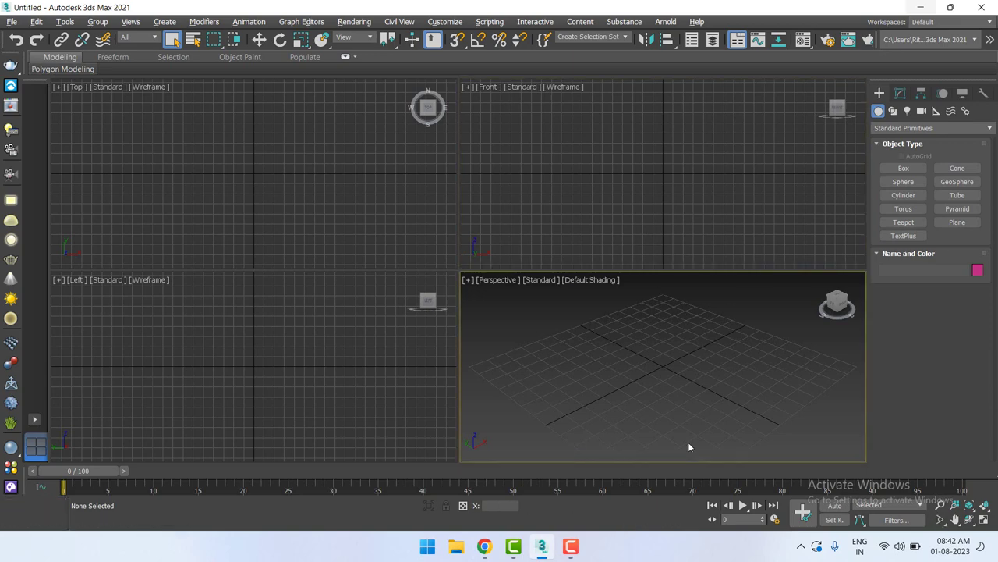
{"action": "key", "text": "alt+w"}
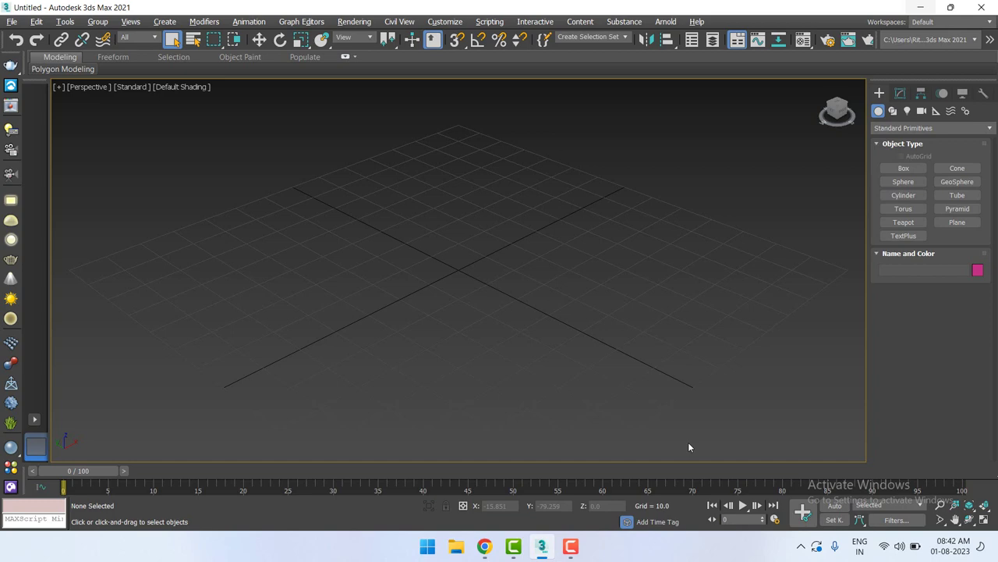
{"action": "key", "text": "alt+w"}
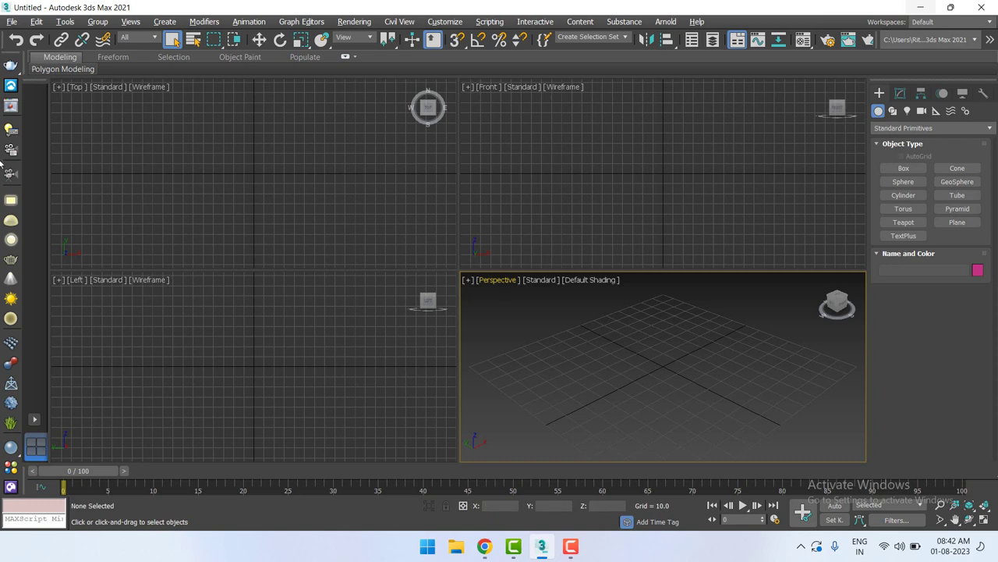
Activate the Top, Front, Left and Perspective views in turn
{"action": "left_click", "coordinate": [167, 162]}
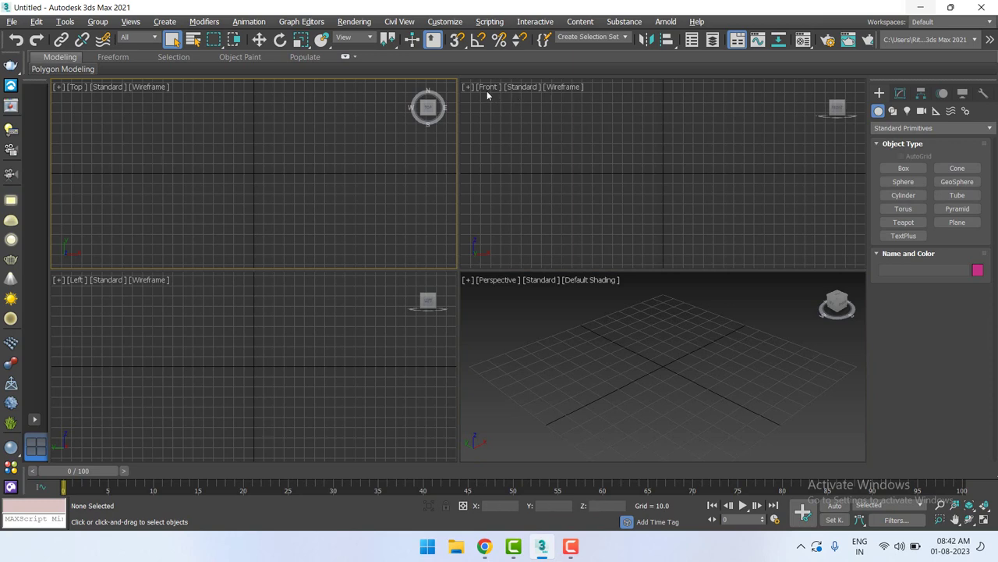
{"action": "left_click", "coordinate": [533, 165]}
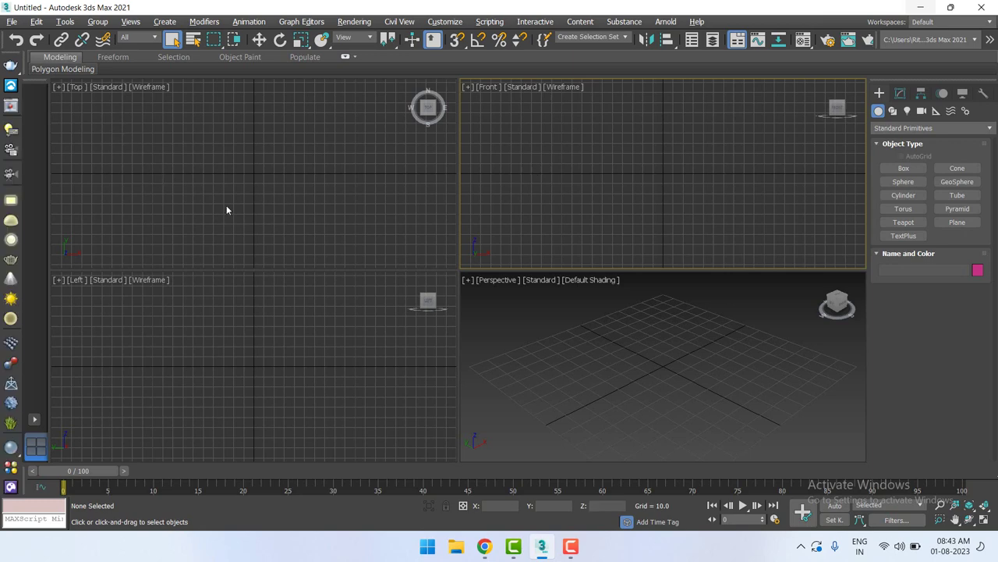
{"action": "left_click", "coordinate": [175, 148]}
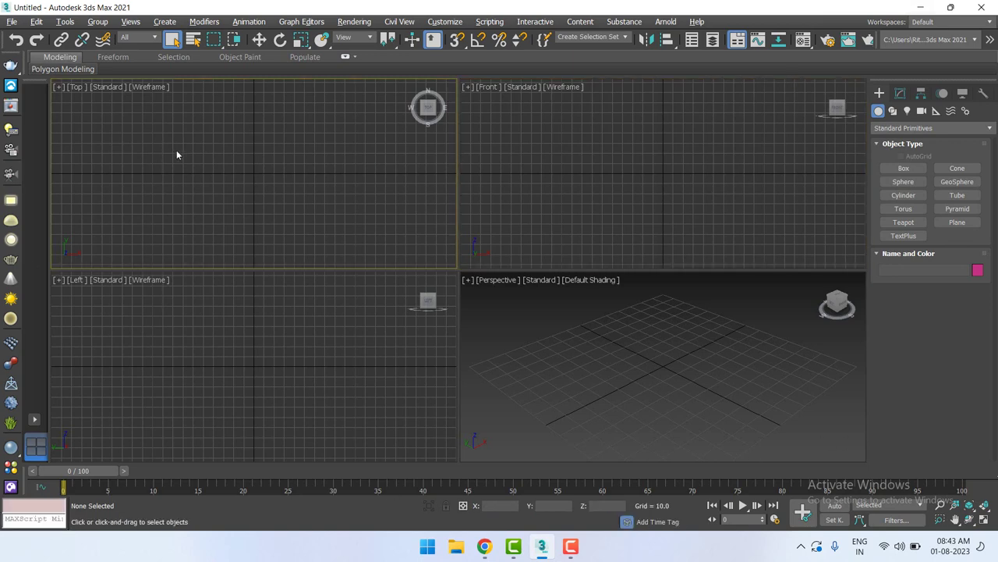
{"action": "left_click", "coordinate": [726, 190]}
{"action": "left_click", "coordinate": [297, 382]}
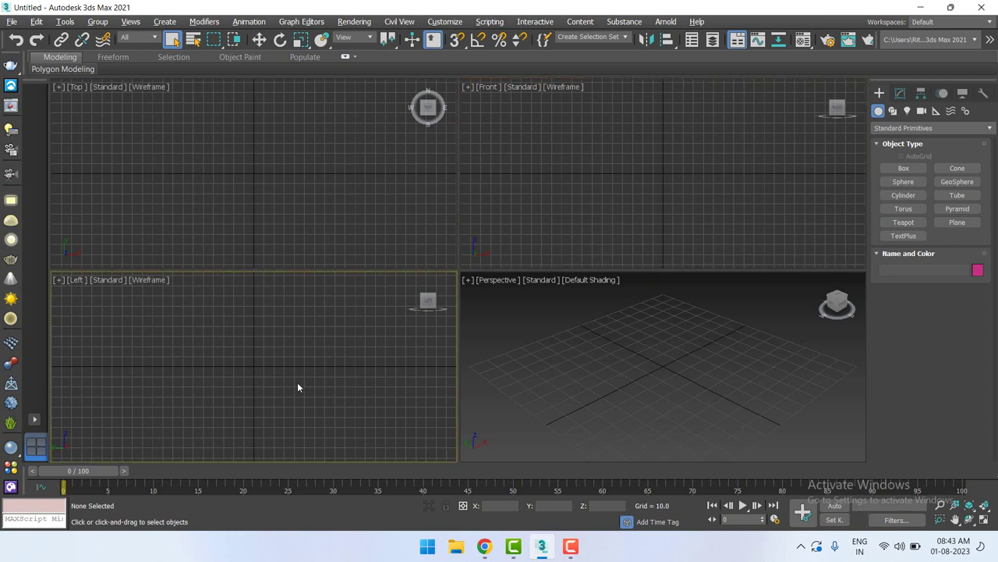
{"action": "left_click", "coordinate": [829, 426]}
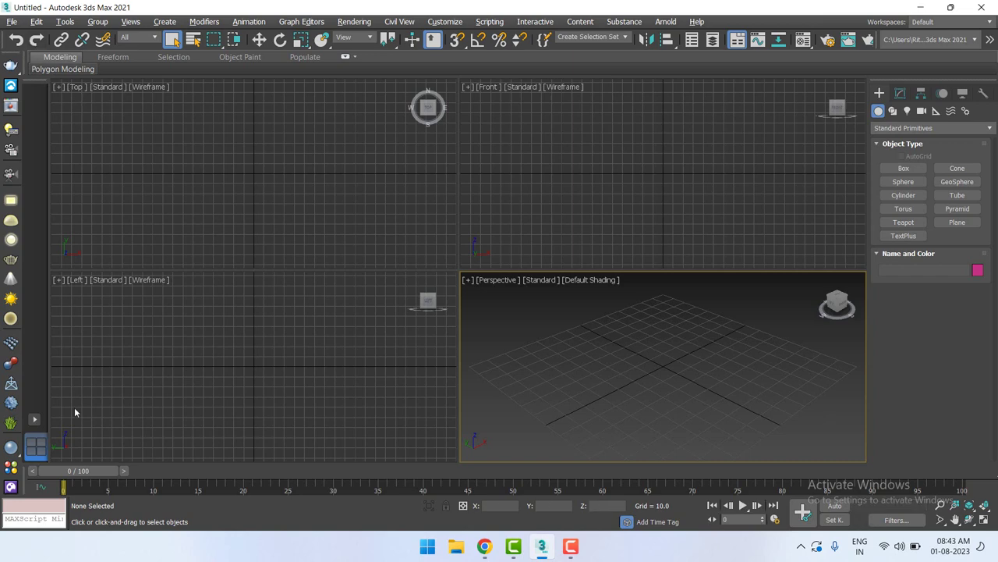
Drag out a radius-23.252 teapot from the grid centre in the Perspective view
{"action": "left_click", "coordinate": [78, 91]}
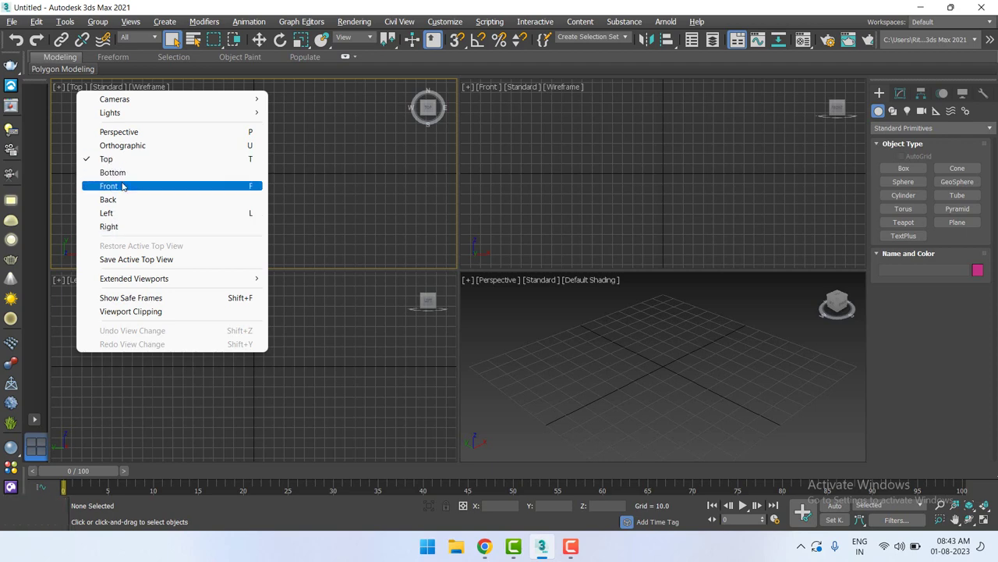
{"action": "left_click", "coordinate": [636, 187]}
{"action": "left_click", "coordinate": [167, 340]}
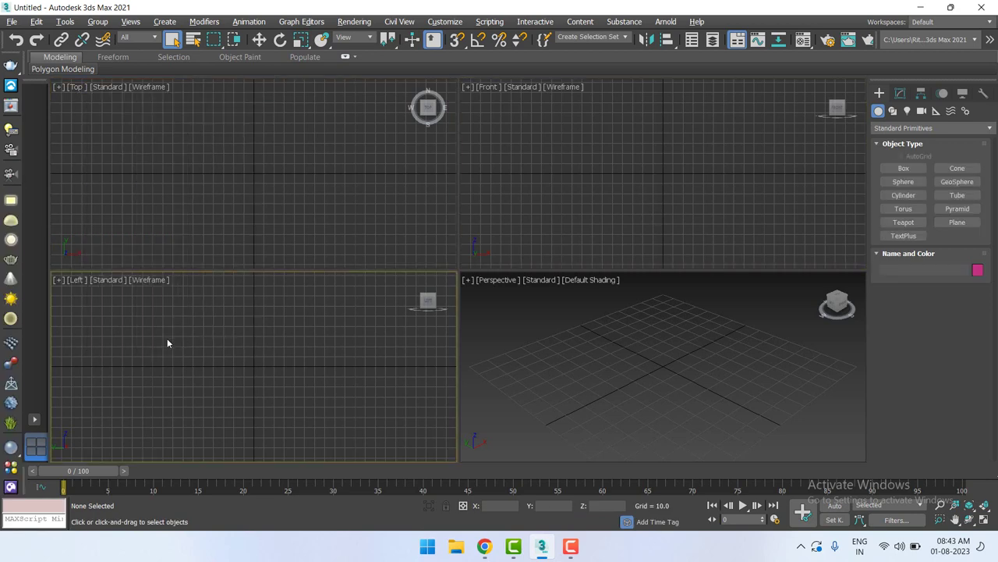
{"action": "left_click", "coordinate": [159, 171]}
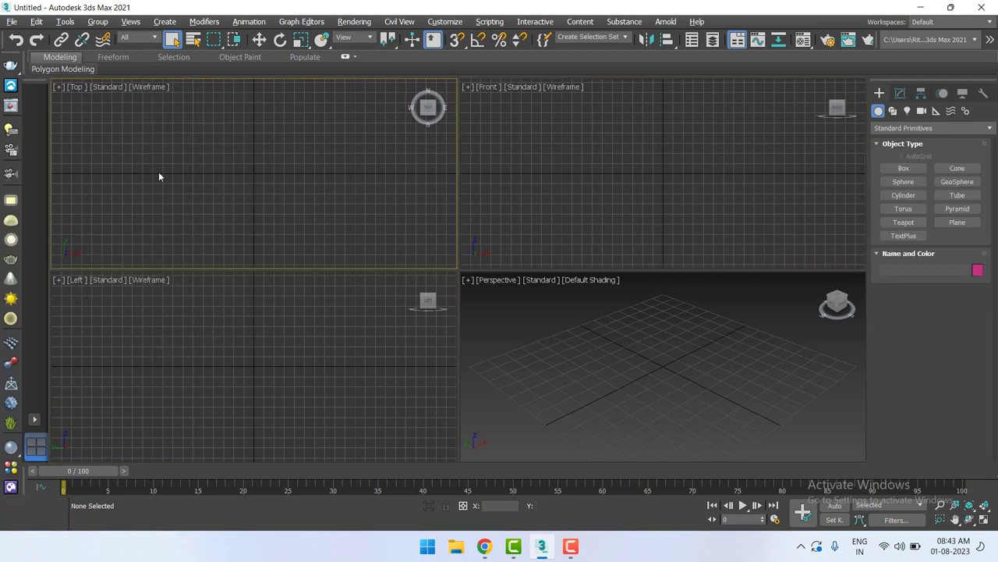
{"action": "left_click", "coordinate": [557, 405]}
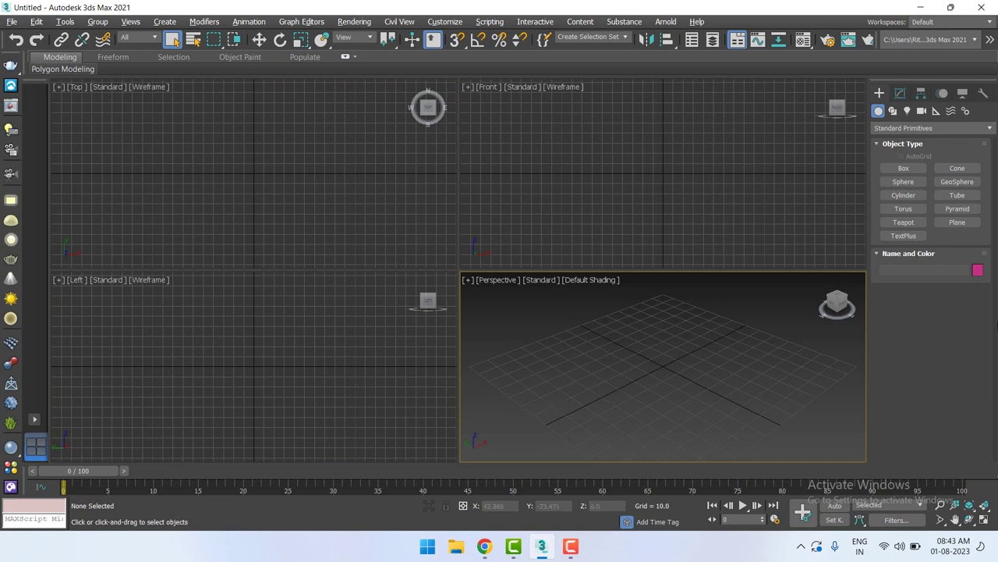
{"action": "left_click", "coordinate": [917, 223]}
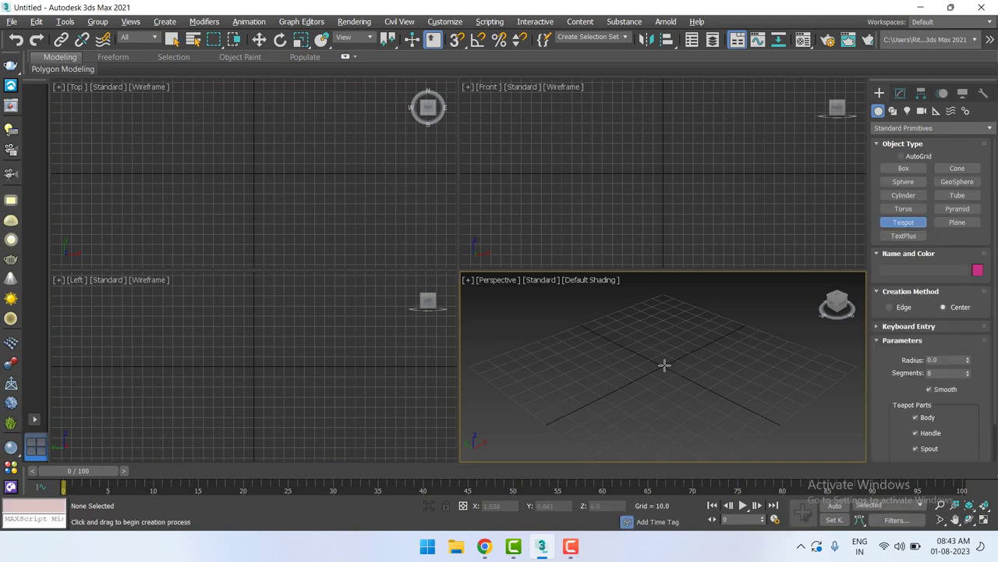
{"action": "left_click_drag", "start_coordinate": [665, 366], "coordinate": [692, 383]}
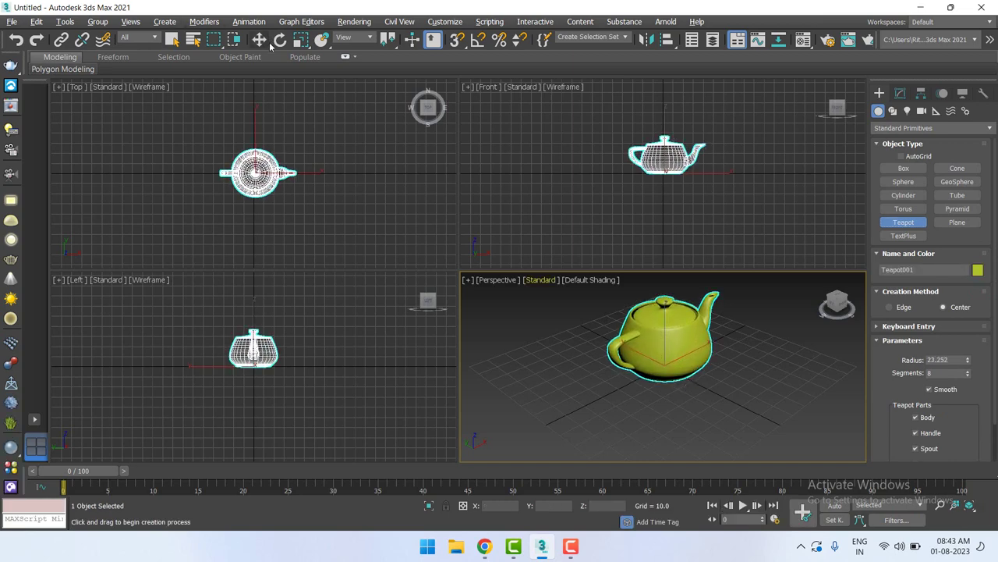
Switch to Select and Move, nudge the Perspective view, and deselect the teapot
{"action": "left_click", "coordinate": [259, 39]}
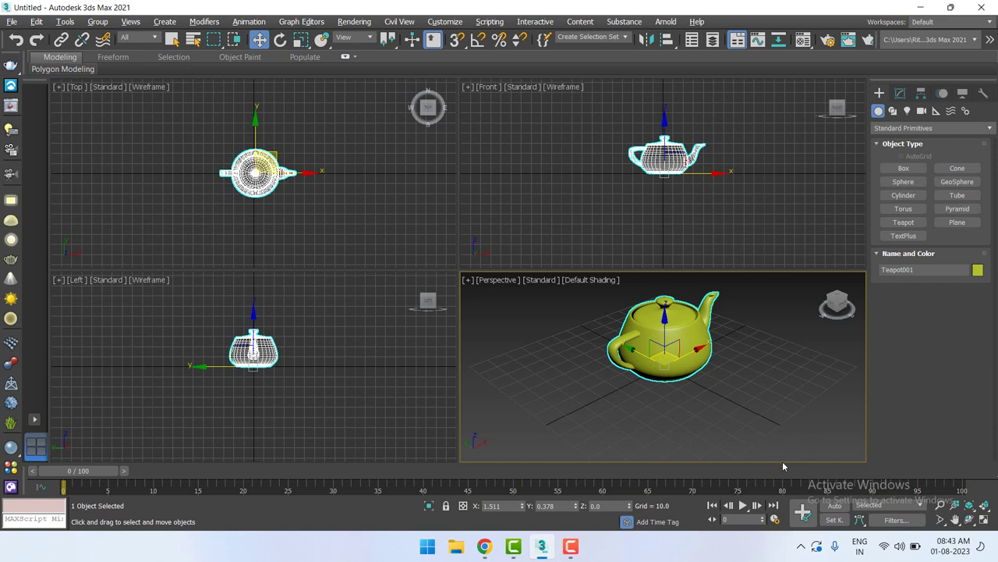
{"action": "middle_click_drag", "start_coordinate": [768, 419], "coordinate": [763, 441]}
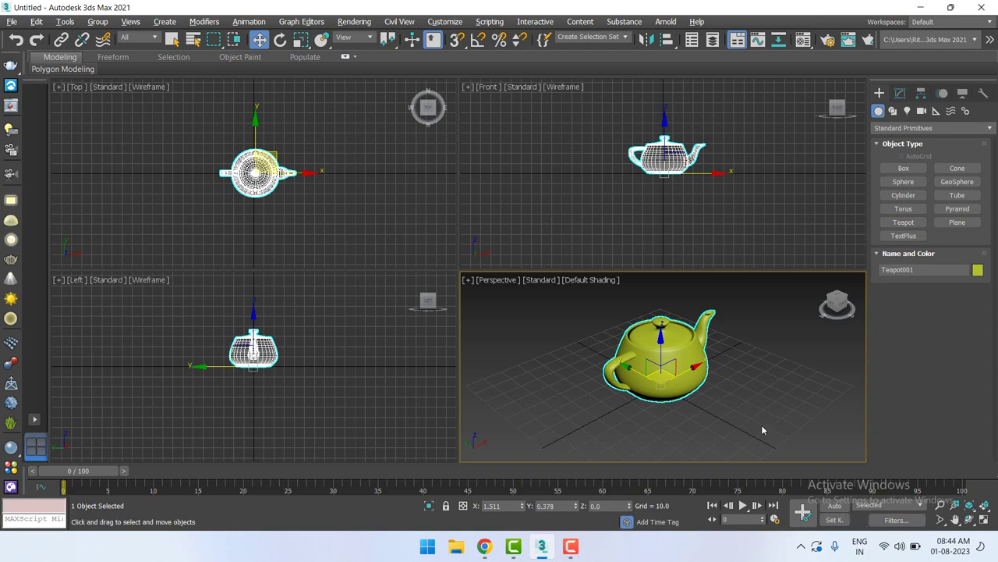
{"action": "left_click", "coordinate": [743, 414]}
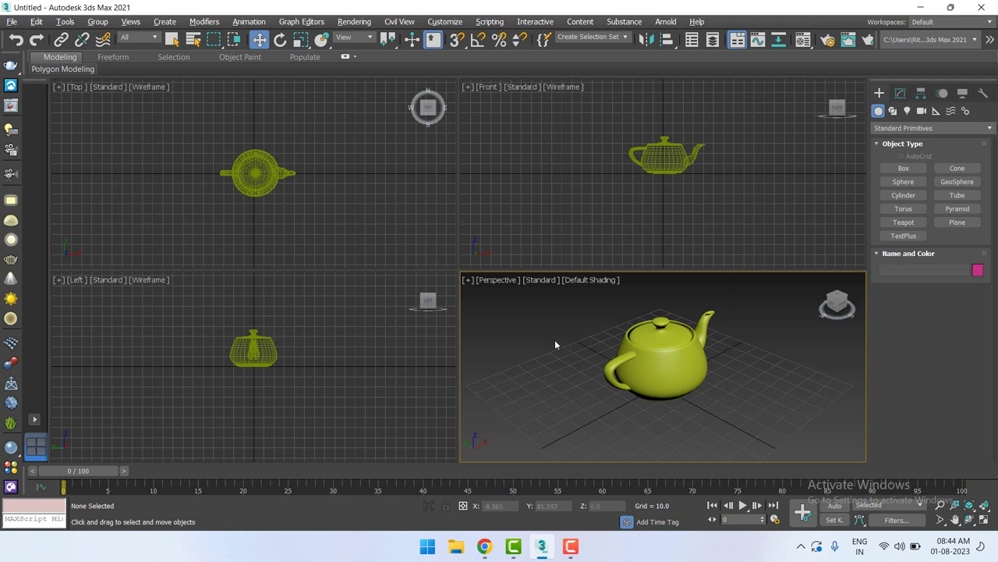
Make the Top viewport active
{"action": "left_click", "coordinate": [252, 125]}
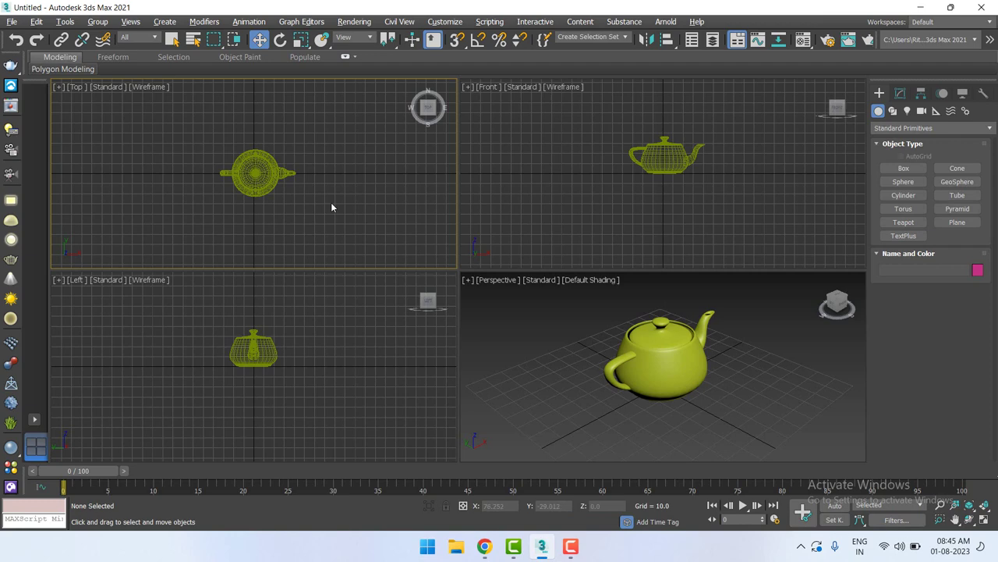
Switch the Top, Front and Left viewports from Wireframe to Default Shading
{"action": "left_click", "coordinate": [636, 196]}
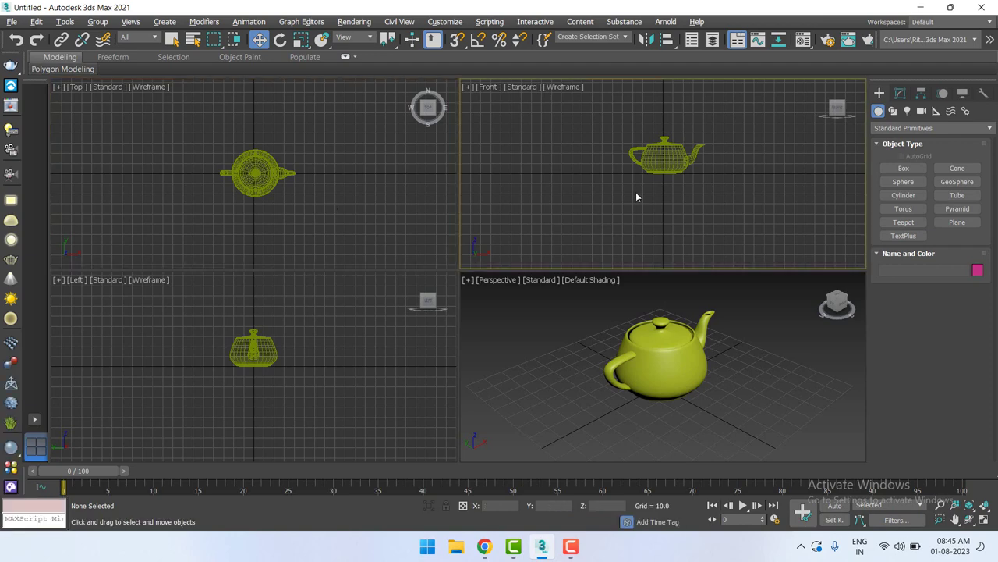
{"action": "left_click", "coordinate": [234, 93]}
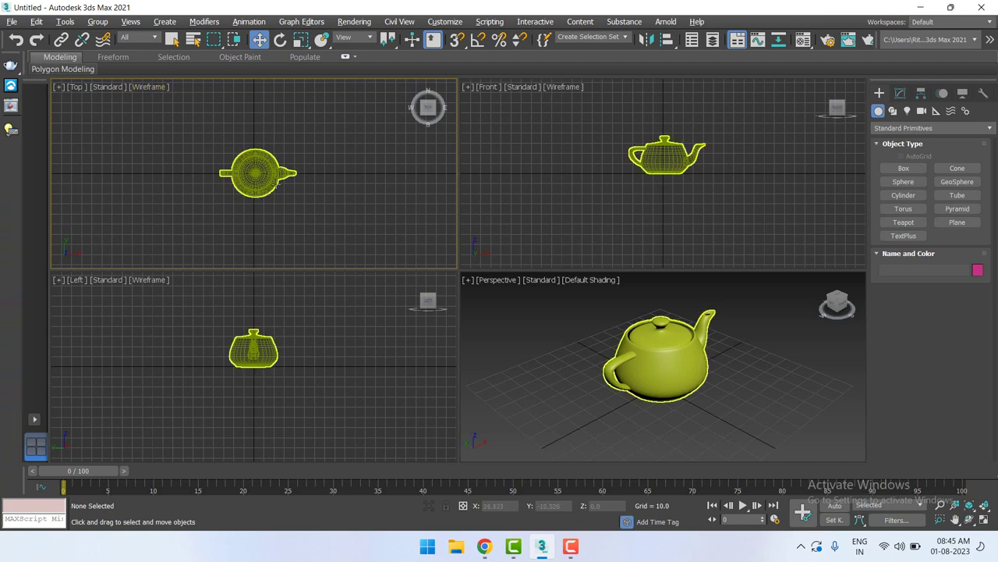
{"action": "left_click", "coordinate": [150, 89]}
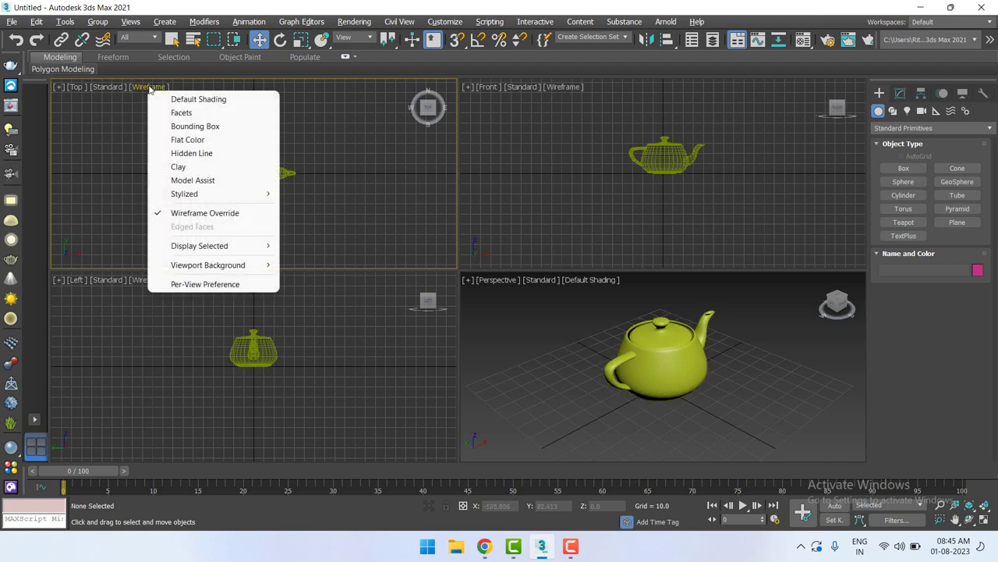
{"action": "left_click", "coordinate": [187, 103]}
{"action": "left_click", "coordinate": [568, 88]}
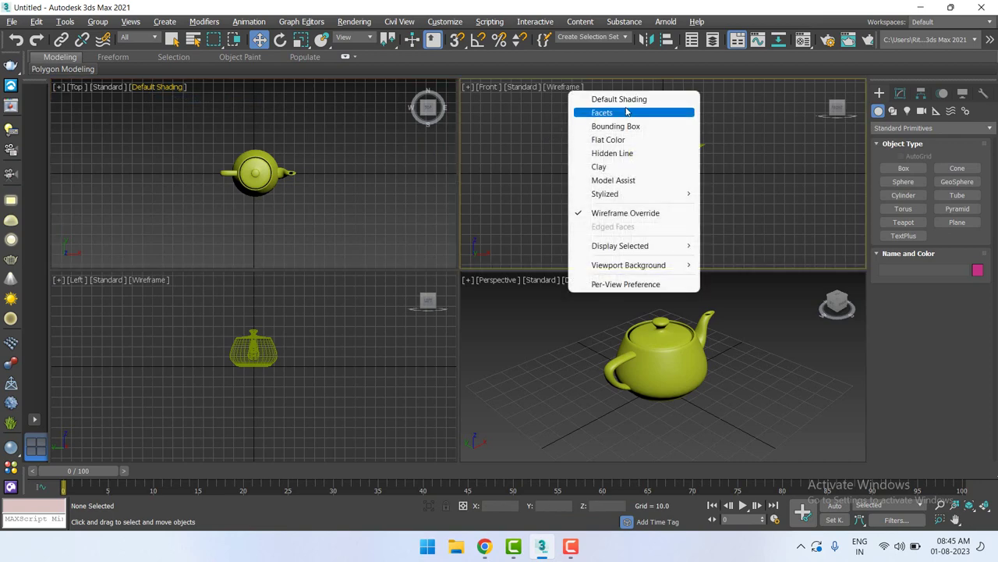
{"action": "left_click", "coordinate": [604, 98]}
{"action": "left_click", "coordinate": [149, 280]}
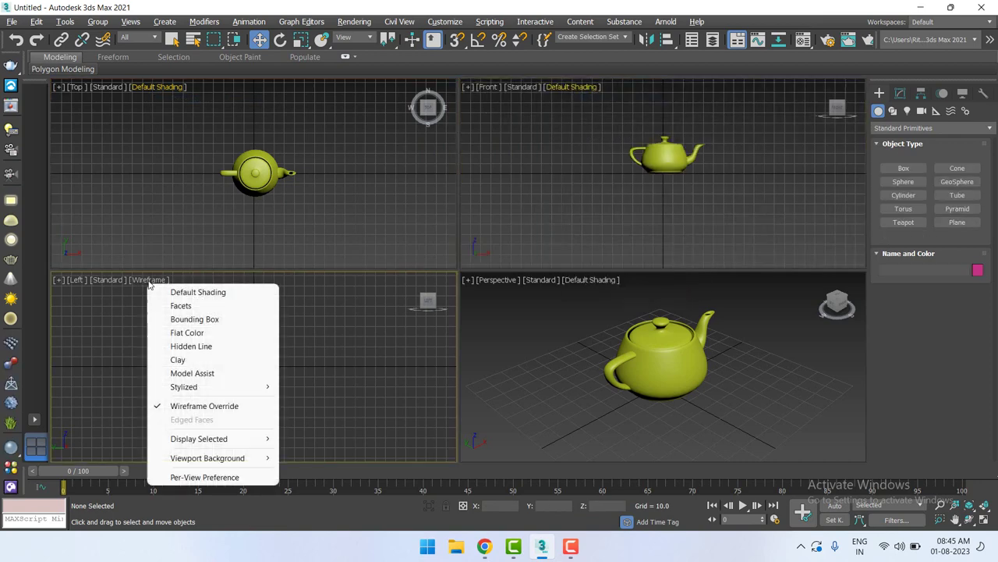
{"action": "left_click", "coordinate": [192, 292]}
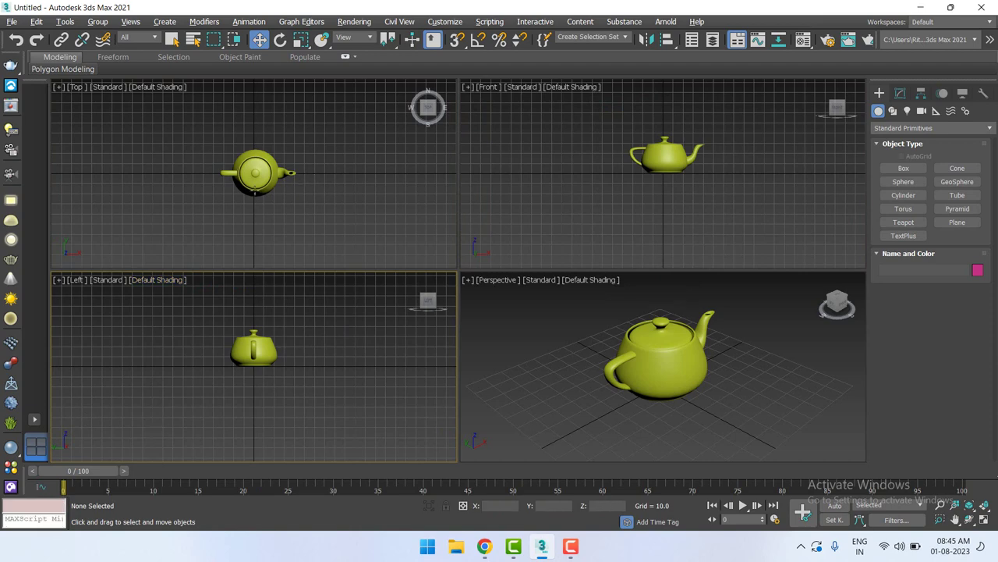
{"action": "left_click", "coordinate": [178, 221]}
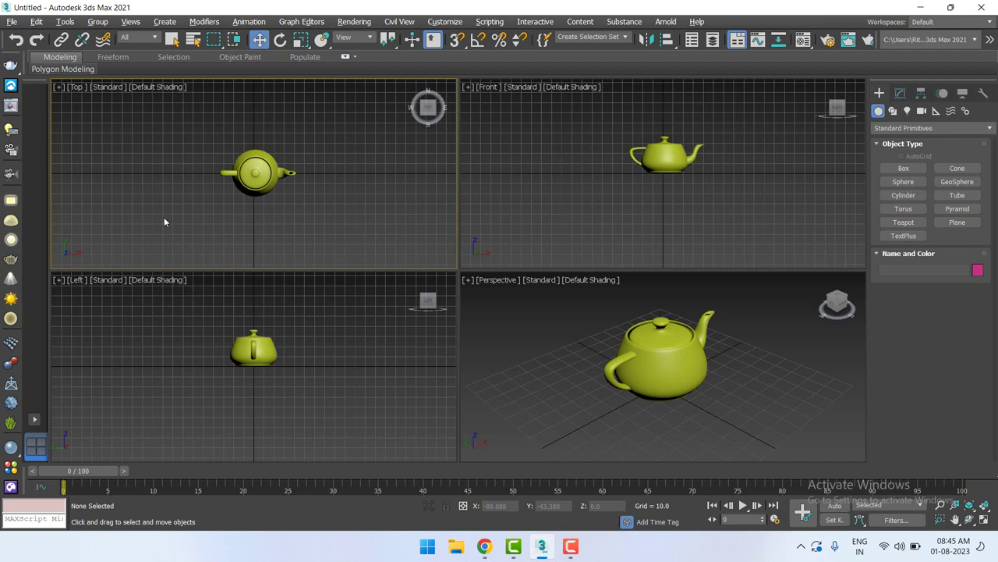
Scroll-zoom into the Top view
{"action": "scroll", "coordinate": [284, 195], "scroll_direction": "up", "scroll_amount": 4}
{"action": "scroll", "coordinate": [277, 191], "scroll_direction": "up", "scroll_amount": 3}
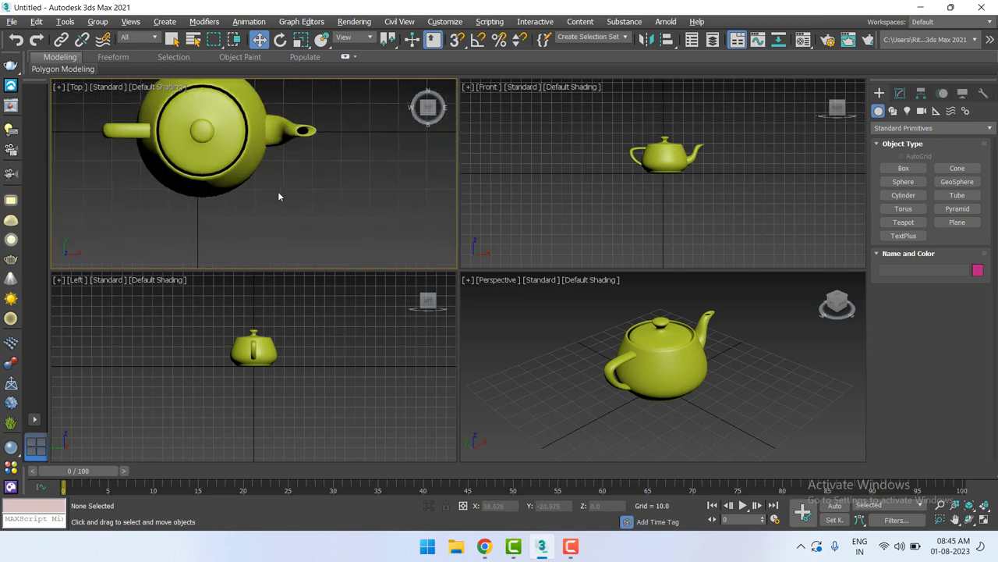
{"action": "scroll", "coordinate": [278, 191], "scroll_direction": "down", "scroll_amount": 4}
{"action": "scroll", "coordinate": [278, 196], "scroll_direction": "up", "scroll_amount": 4}
{"action": "scroll", "coordinate": [278, 196], "scroll_direction": "down", "scroll_amount": 4}
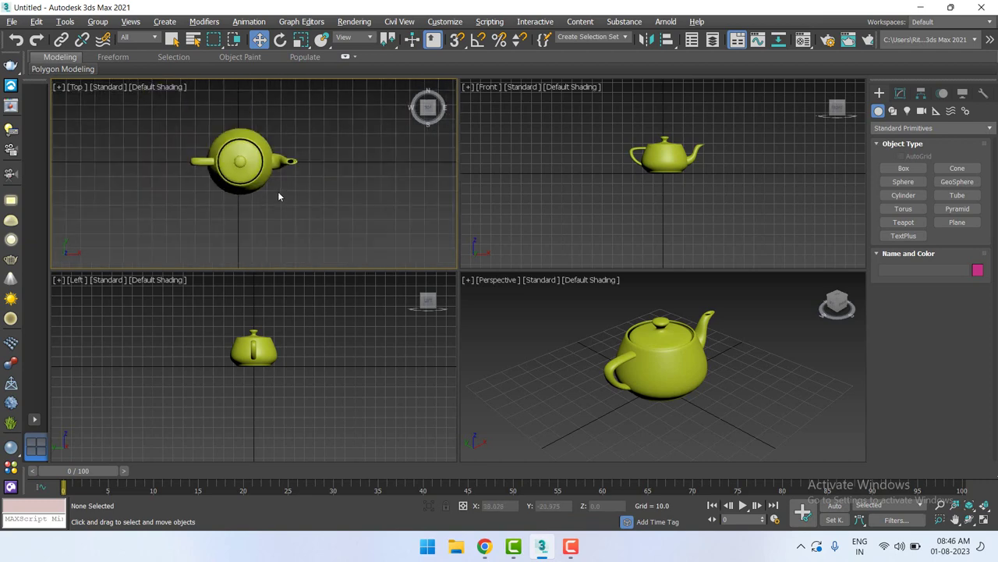
{"action": "scroll", "coordinate": [279, 196], "scroll_direction": "up", "scroll_amount": 4}
{"action": "scroll", "coordinate": [278, 195], "scroll_direction": "up", "scroll_amount": 5}
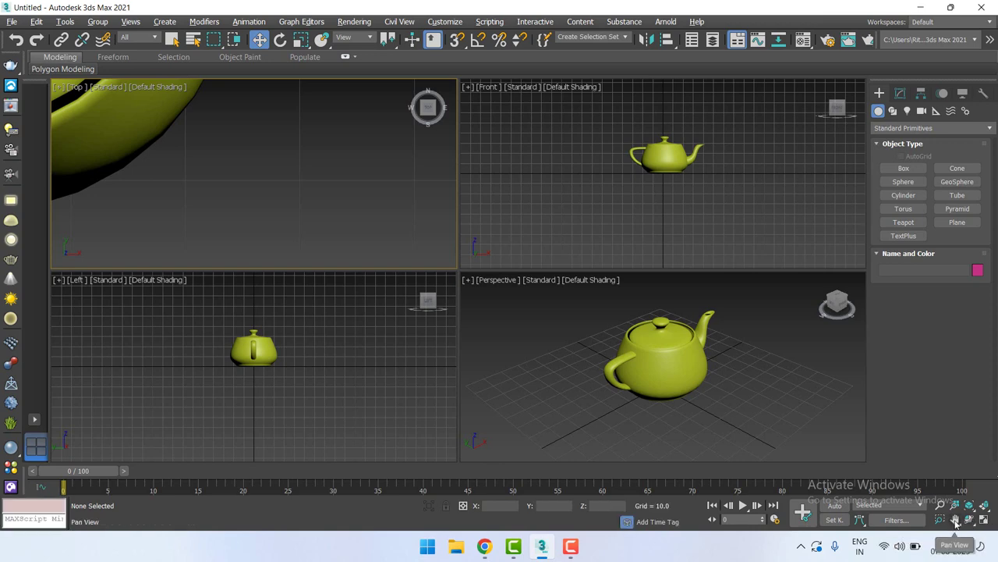
Reframe the teapot in the Top view using Pan View and Zoom
{"action": "left_click", "coordinate": [956, 521]}
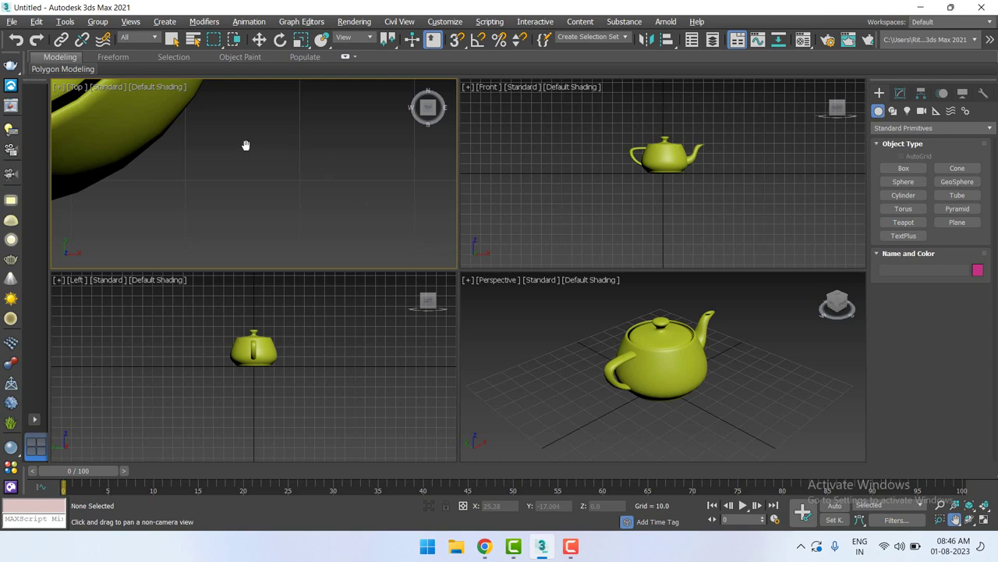
{"action": "left_click_drag", "start_coordinate": [245, 145], "coordinate": [332, 177]}
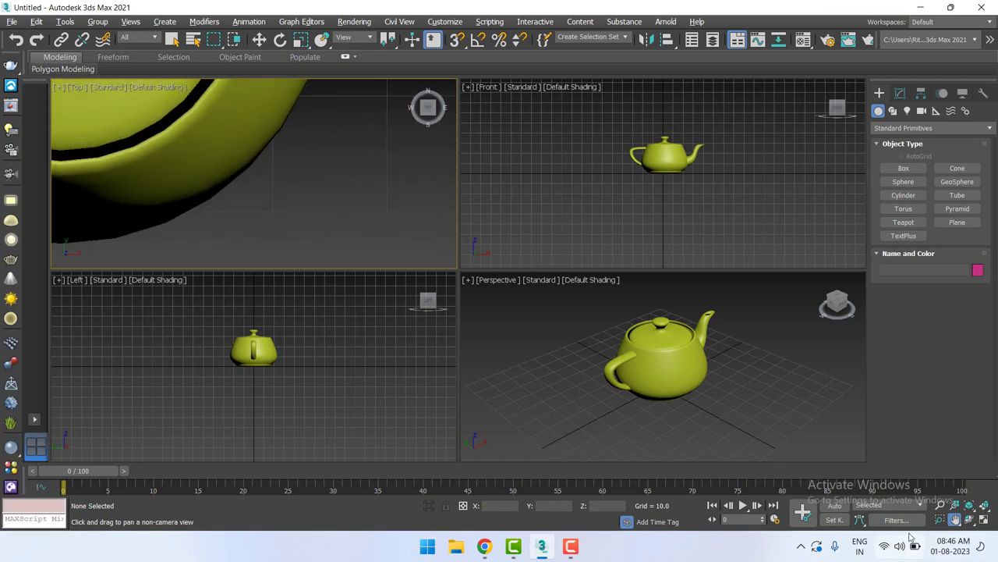
{"action": "left_click", "coordinate": [941, 505]}
{"action": "mouse_move", "coordinate": [343, 176]}
{"action": "left_mouse_down"}
{"action": "mouse_move", "coordinate": [351, 203]}
{"action": "mouse_move", "coordinate": [369, 217]}
{"action": "left_mouse_up"}
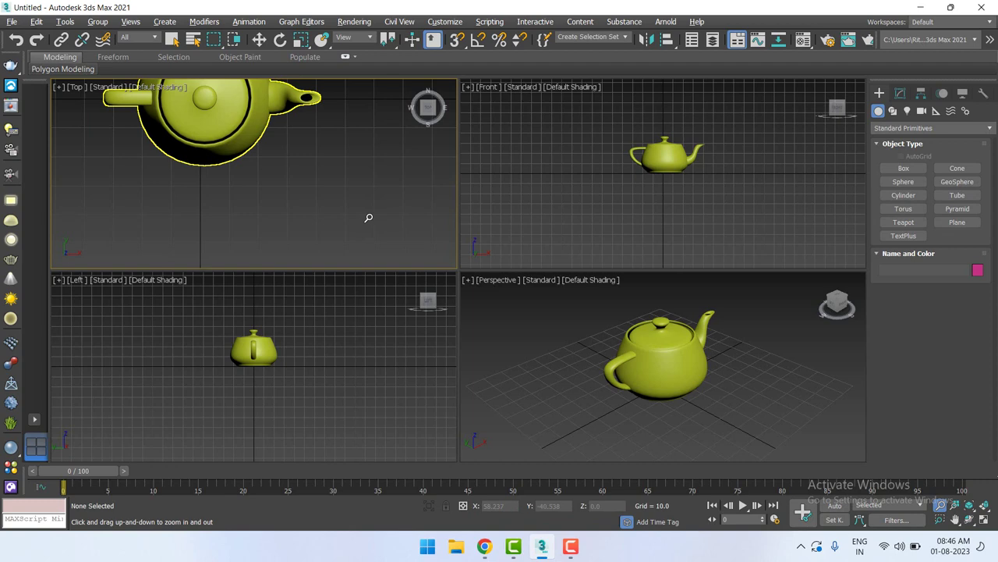
{"action": "mouse_move", "coordinate": [203, 117]}
{"action": "left_mouse_down"}
{"action": "mouse_move", "coordinate": [266, 174]}
{"action": "mouse_move", "coordinate": [218, 92]}
{"action": "mouse_move", "coordinate": [274, 156]}
{"action": "mouse_move", "coordinate": [234, 109]}
{"action": "mouse_move", "coordinate": [274, 156]}
{"action": "mouse_move", "coordinate": [257, 128]}
{"action": "mouse_move", "coordinate": [279, 145]}
{"action": "left_mouse_up"}
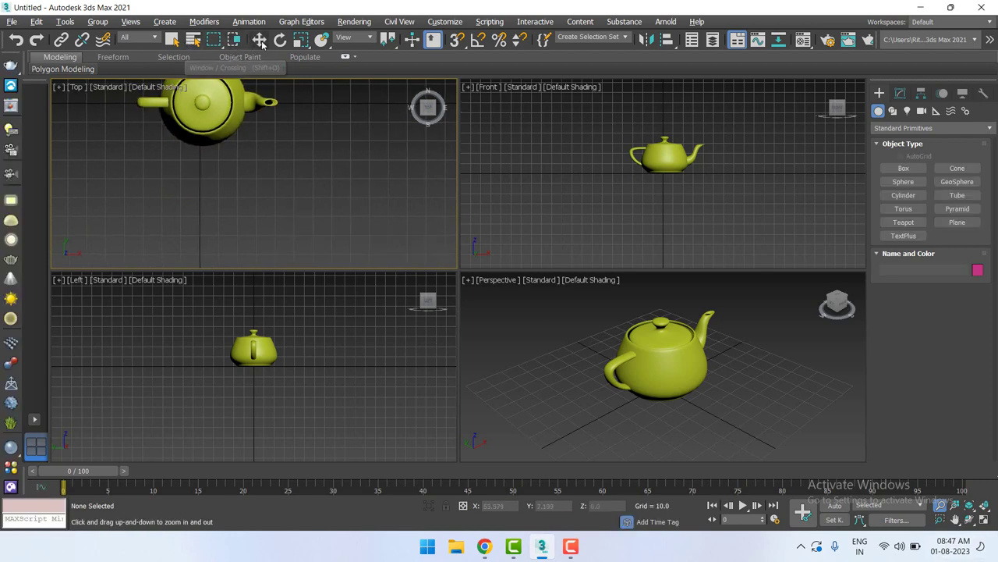
Return to Select and Move, then pan and zoom the Top and Front views onto the teapot
{"action": "left_click", "coordinate": [259, 39]}
{"action": "mouse_move", "coordinate": [267, 160]}
{"action": "middle_mouse_down"}
{"action": "mouse_move", "coordinate": [263, 199]}
{"action": "mouse_move", "coordinate": [284, 234]}
{"action": "mouse_move", "coordinate": [338, 255]}
{"action": "mouse_move", "coordinate": [347, 287]}
{"action": "middle_mouse_up"}
{"action": "scroll", "coordinate": [292, 243], "scroll_direction": "up", "scroll_amount": 3}
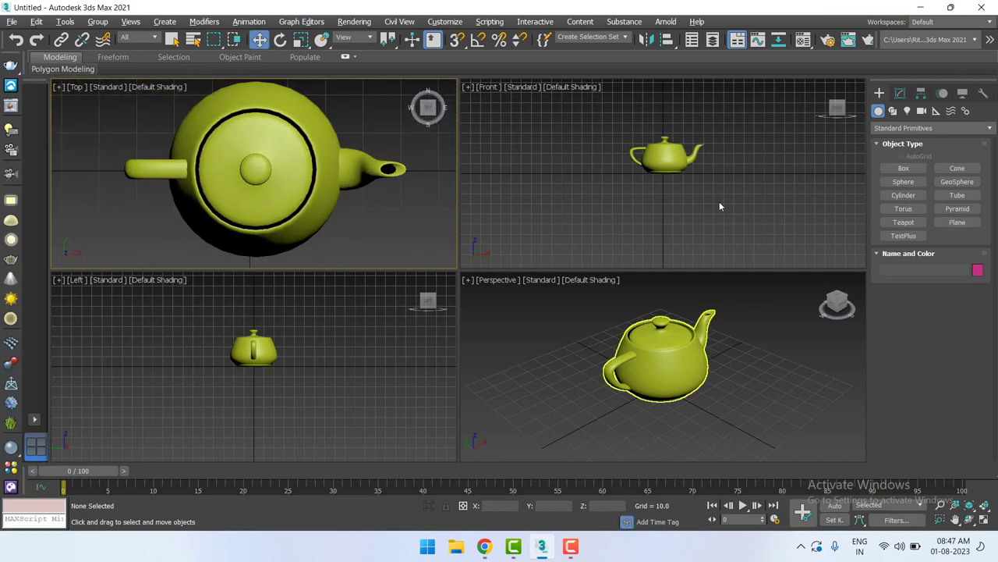
{"action": "scroll", "coordinate": [710, 187], "scroll_direction": "up", "scroll_amount": 4}
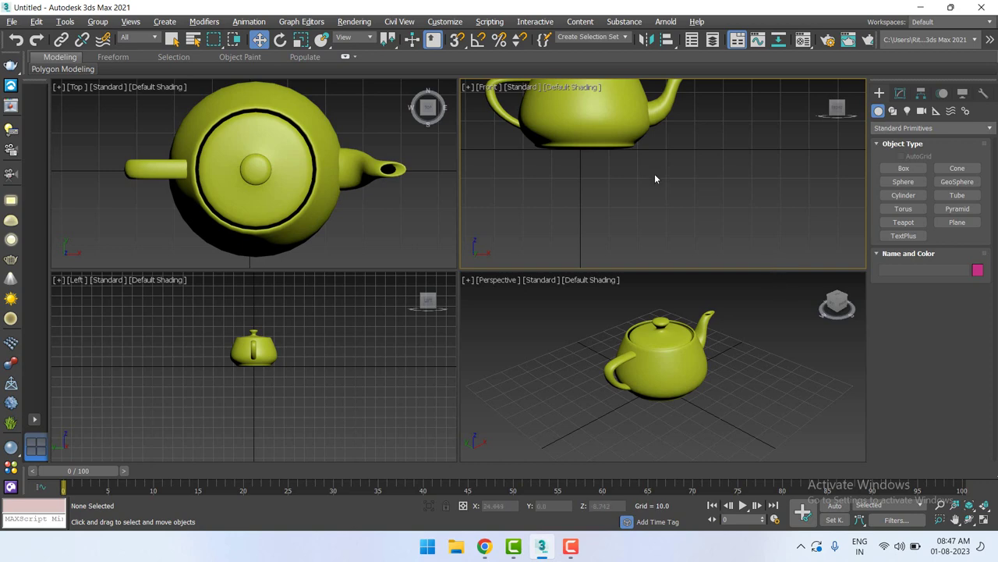
{"action": "middle_click_drag", "start_coordinate": [674, 213], "coordinate": [750, 272]}
Zoom the Left view onto the teapot and slightly orbit the Perspective view
{"action": "left_click", "coordinate": [216, 400]}
{"action": "scroll", "coordinate": [214, 395], "scroll_direction": "up", "scroll_amount": 4}
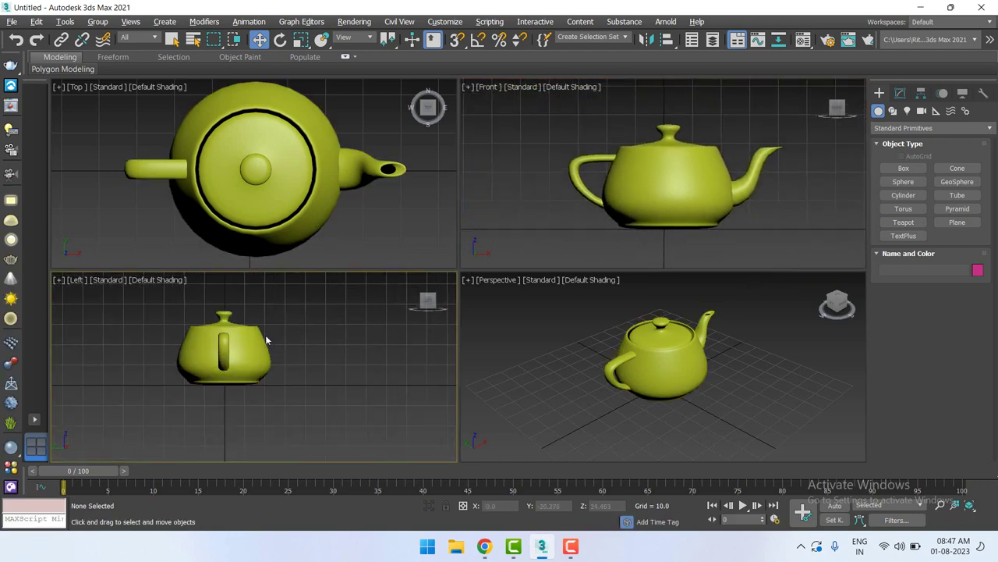
{"action": "scroll", "coordinate": [341, 360], "scroll_direction": "up", "scroll_amount": 4}
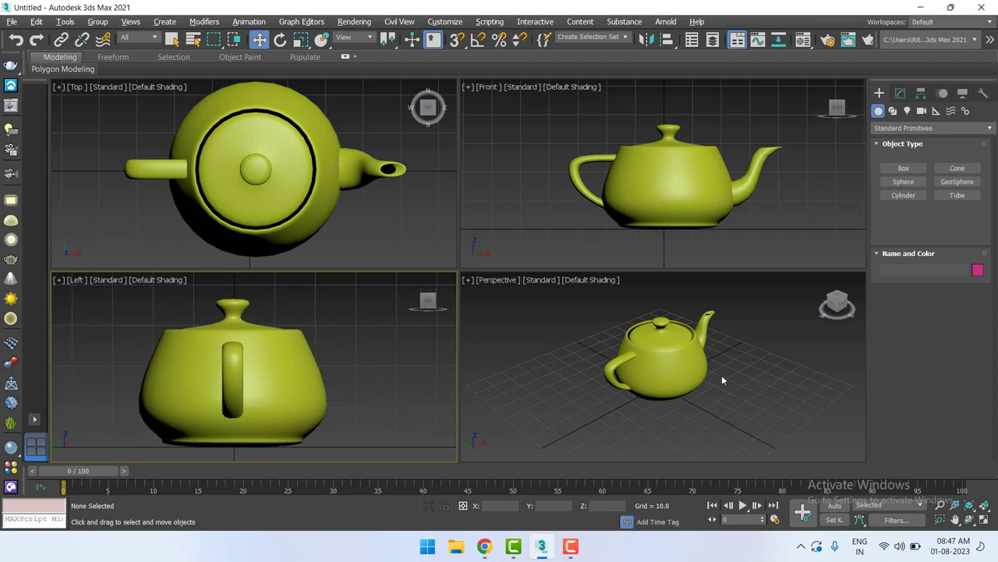
{"action": "scroll", "coordinate": [729, 368], "scroll_direction": "up", "scroll_amount": 5}
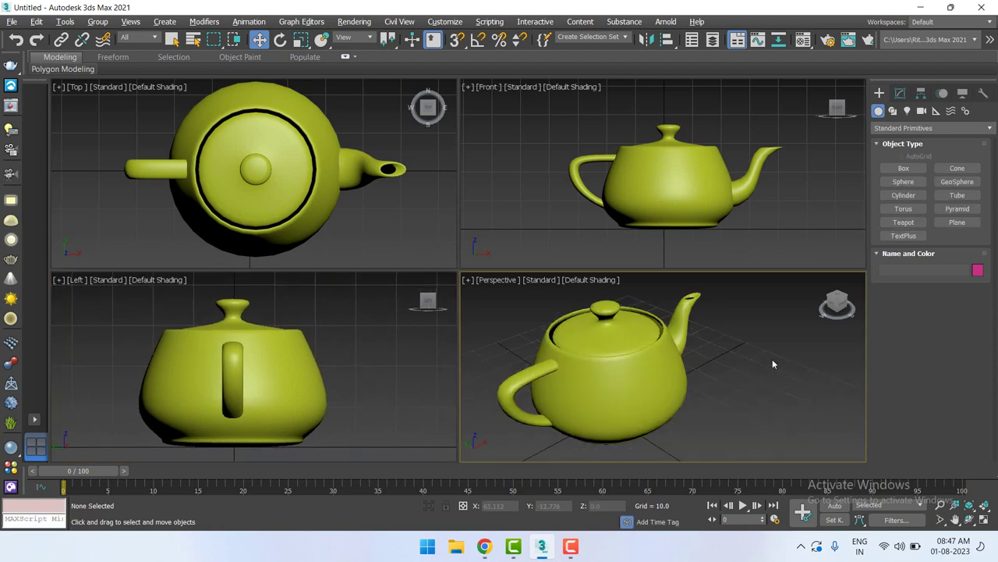
{"action": "mouse_move", "coordinate": [800, 368]}
{"action": "middle_mouse_down", "text": "alt"}
{"action": "mouse_move", "coordinate": [765, 364]}
{"action": "mouse_move", "coordinate": [797, 366]}
{"action": "middle_mouse_up", "text": "alt"}
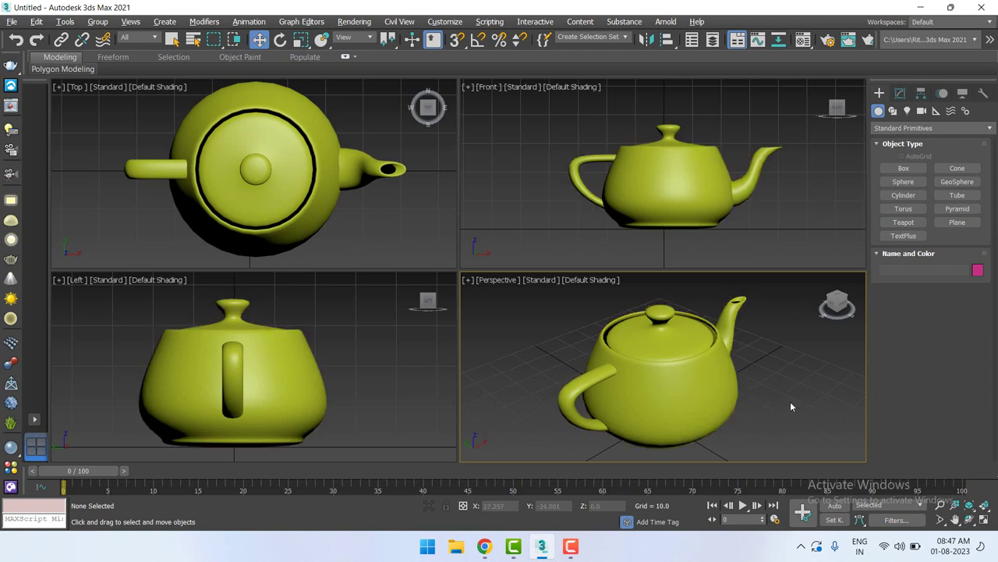
{"action": "left_click", "coordinate": [346, 239]}
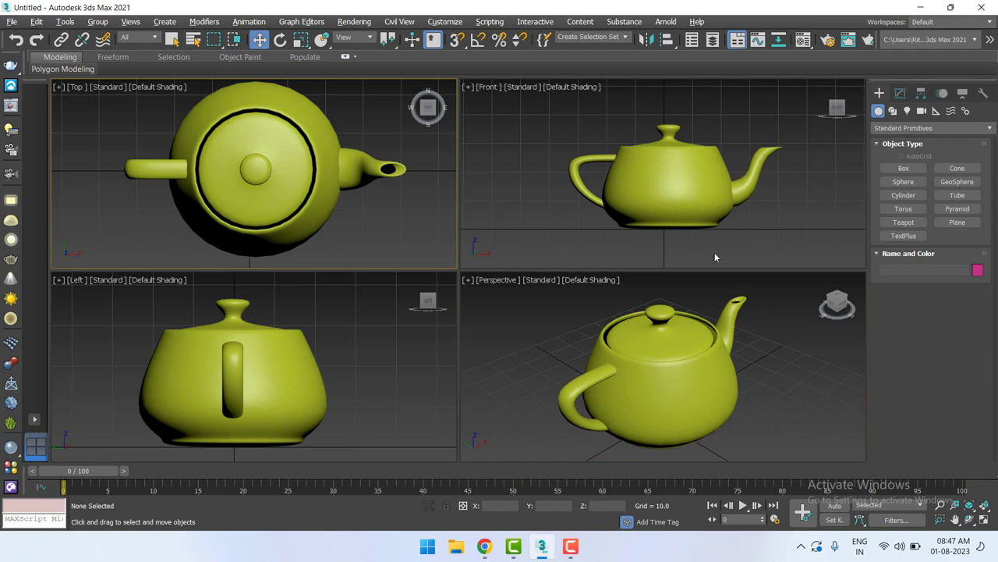
{"action": "left_click", "coordinate": [744, 251]}
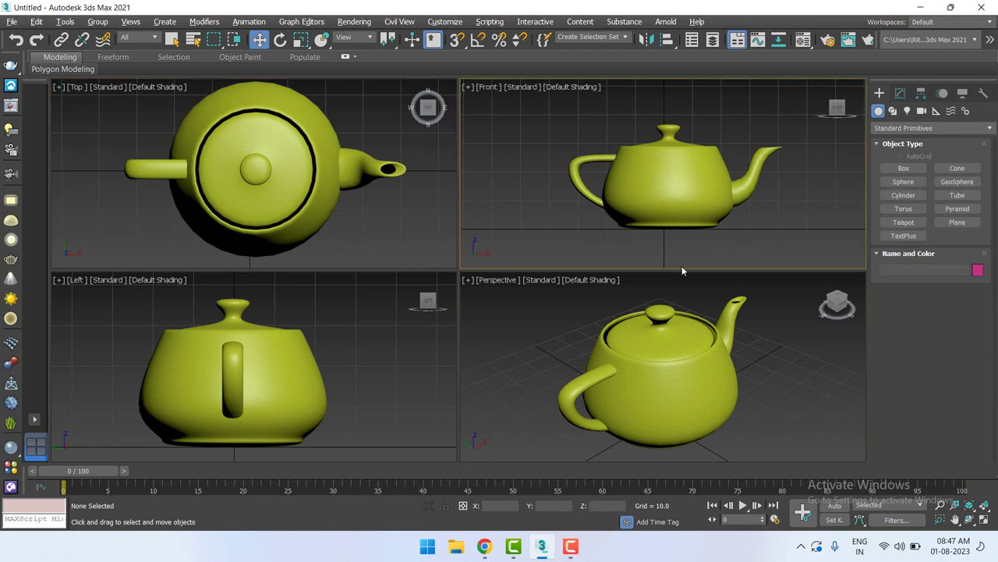
{"action": "left_click", "coordinate": [348, 364]}
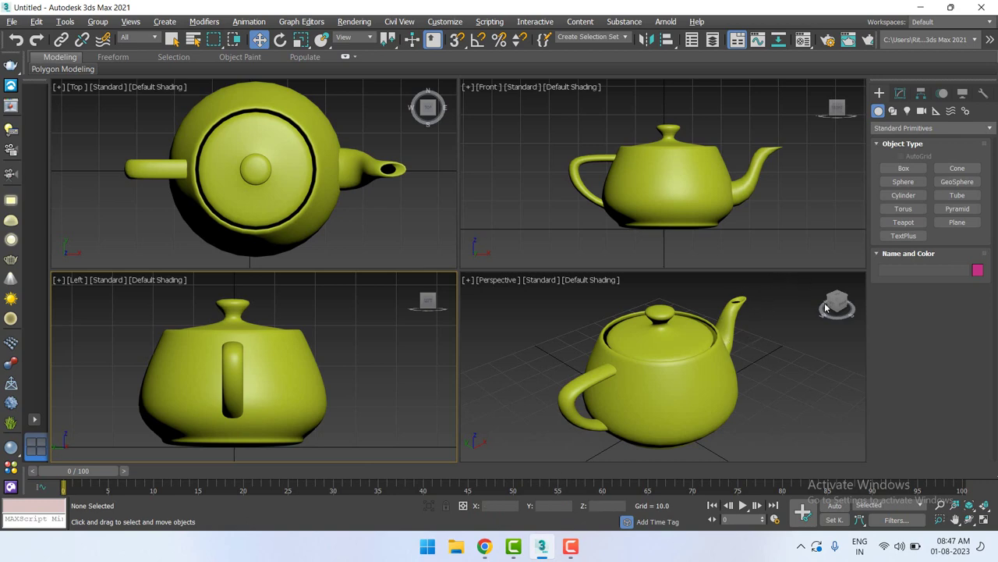
Change the lower-left viewport from Left to Right, then Bottom, and select the teapot
{"action": "left_click", "coordinate": [82, 286]}
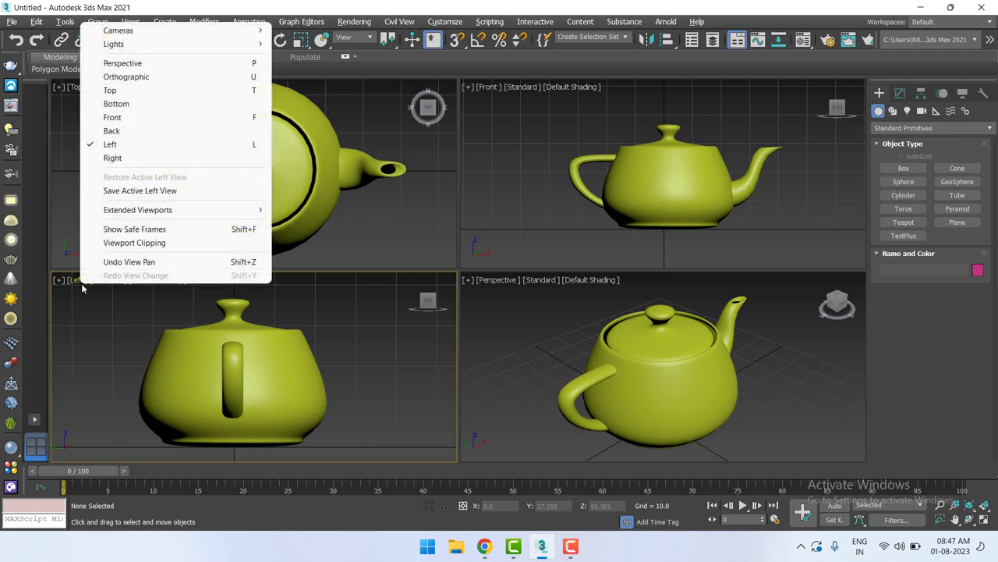
{"action": "left_click", "coordinate": [130, 159]}
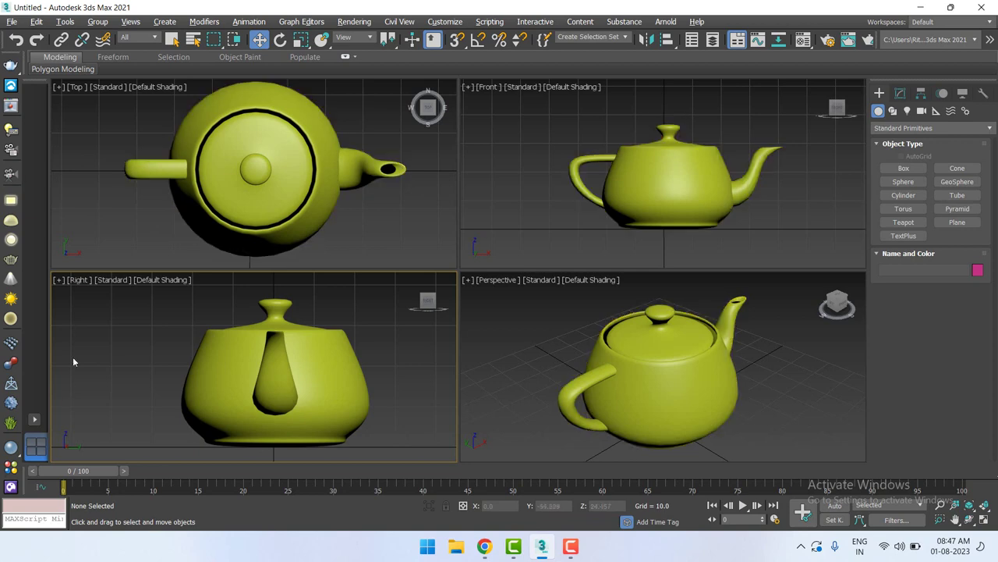
{"action": "left_click", "coordinate": [78, 280]}
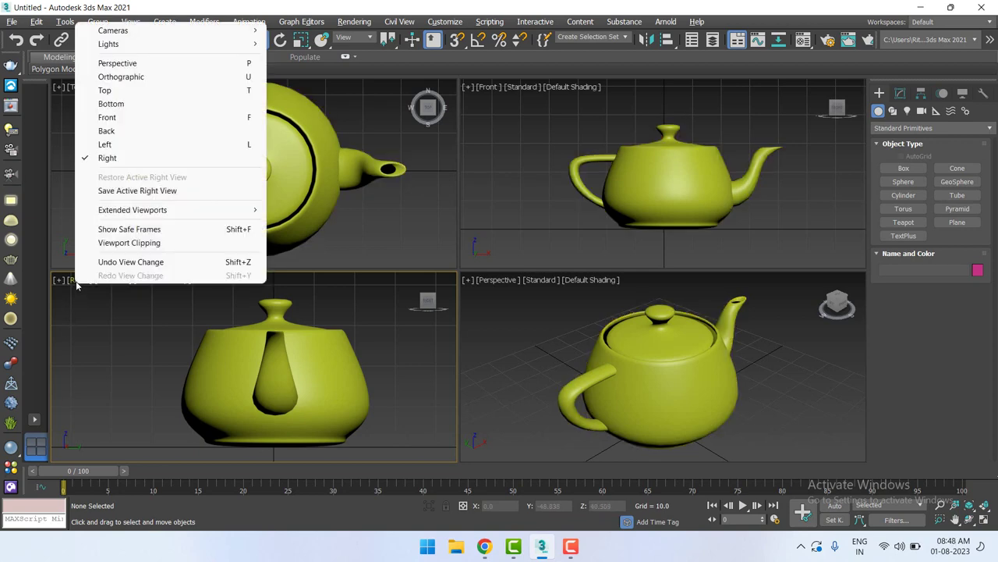
{"action": "left_click", "coordinate": [121, 104]}
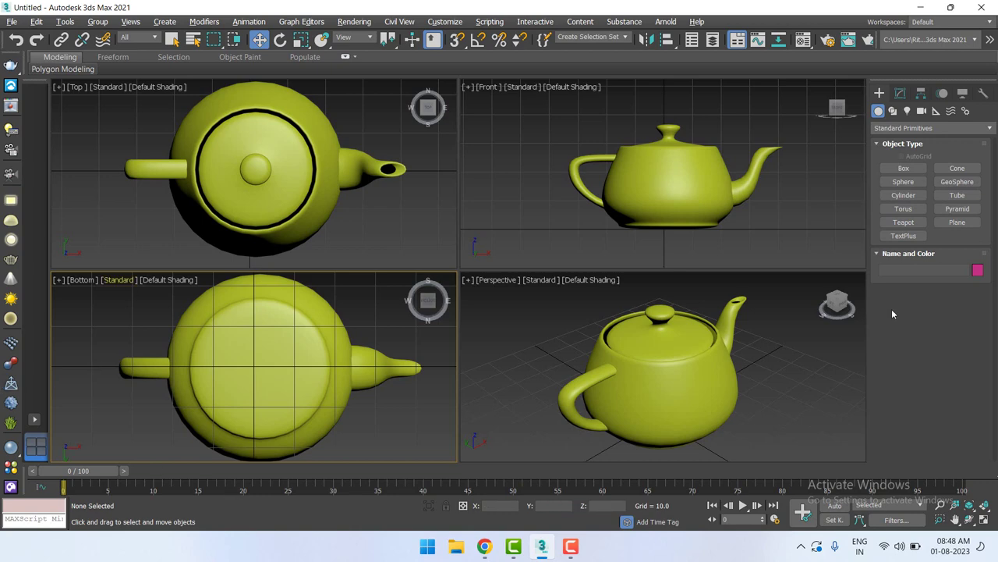
{"action": "left_click", "coordinate": [684, 408]}
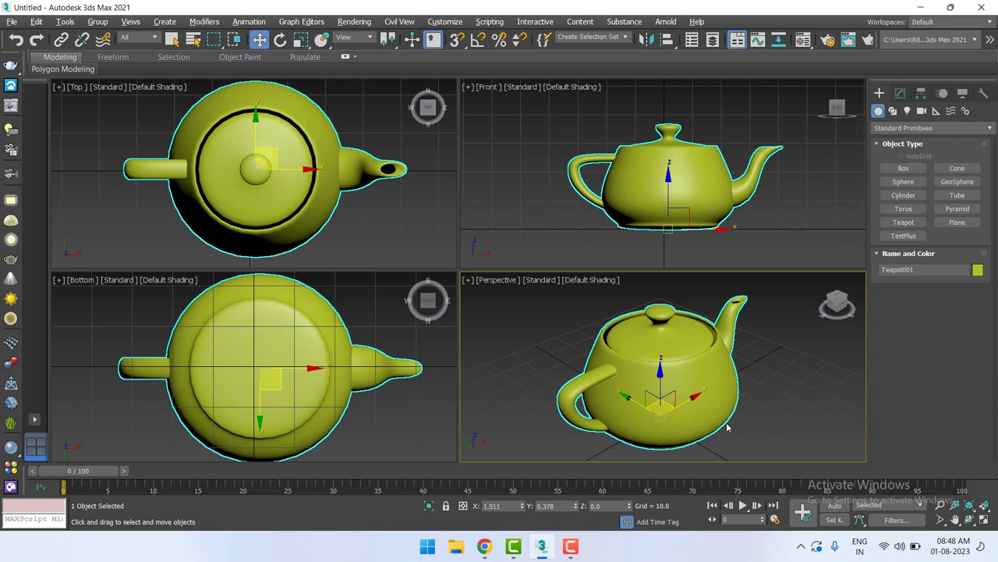
{"action": "left_click", "coordinate": [535, 339]}
{"action": "left_click", "coordinate": [664, 394]}
{"action": "left_click", "coordinate": [478, 365]}
{"action": "left_click", "coordinate": [712, 402]}
{"action": "left_click", "coordinate": [794, 390]}
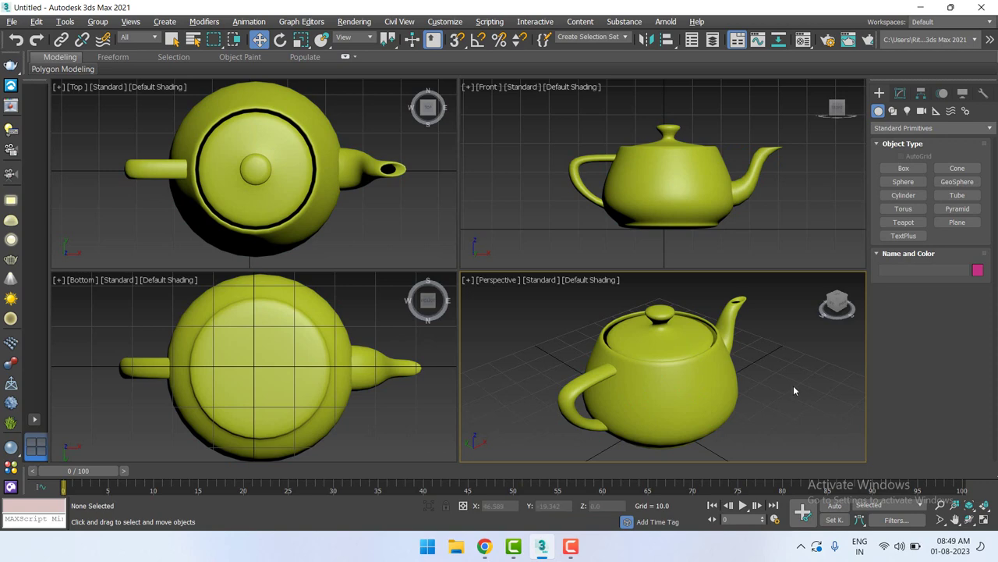
{"action": "left_click", "coordinate": [690, 355]}
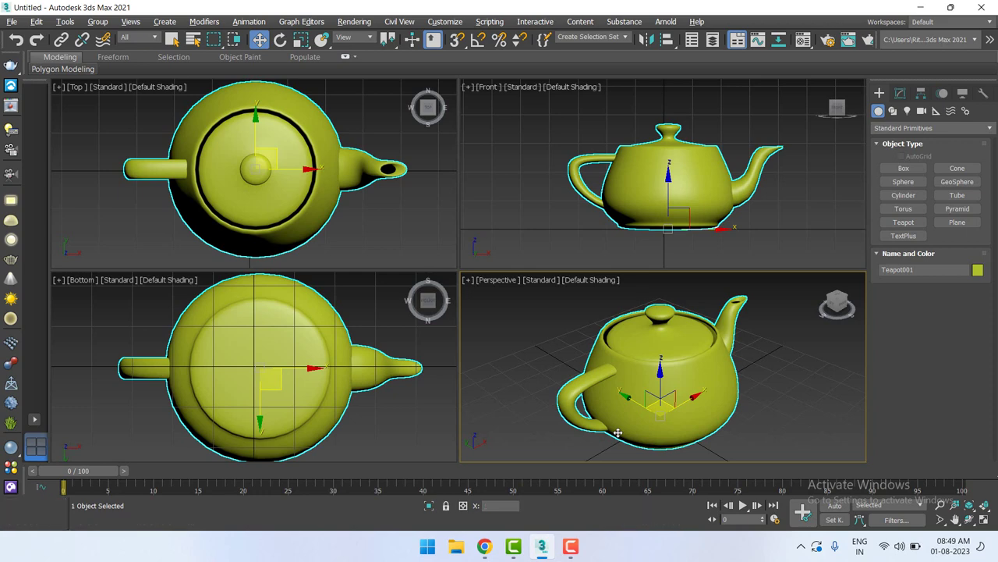
{"action": "left_click", "coordinate": [794, 405]}
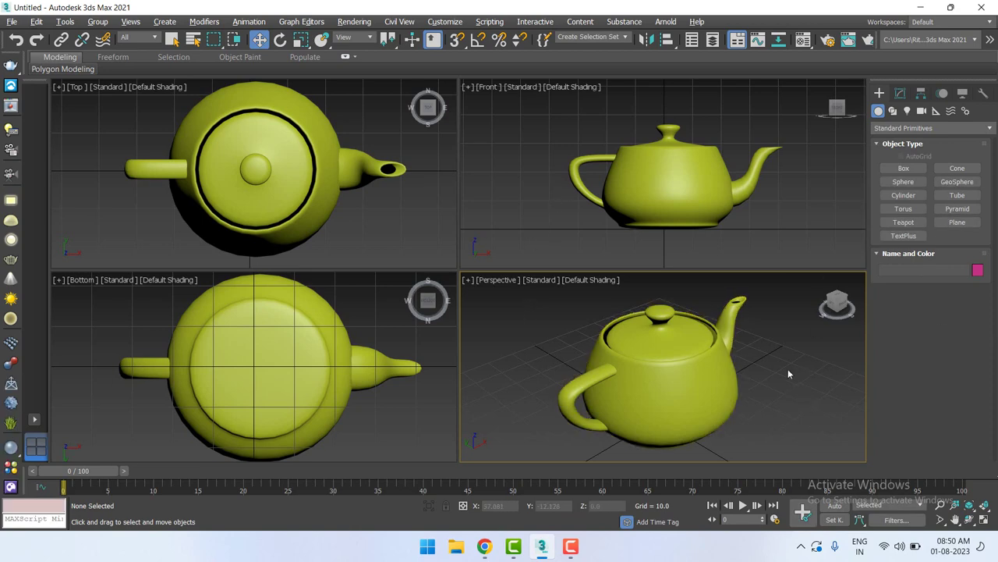
Browse Helpers, Space Warps and Systems, return to Geometry, and open the selection-region flyout
{"action": "left_click", "coordinate": [902, 224]}
{"action": "left_click", "coordinate": [936, 110]}
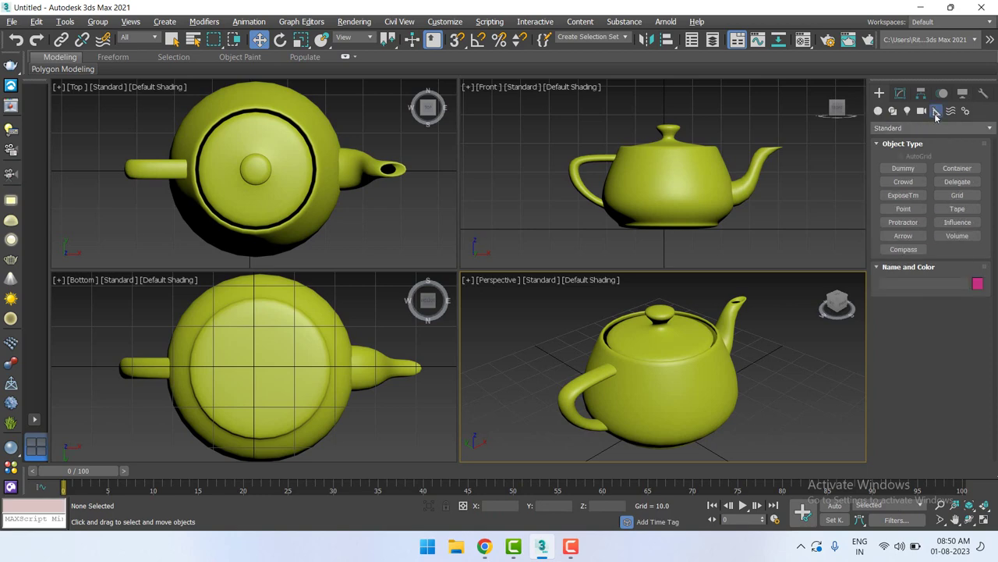
{"action": "left_click", "coordinate": [950, 111]}
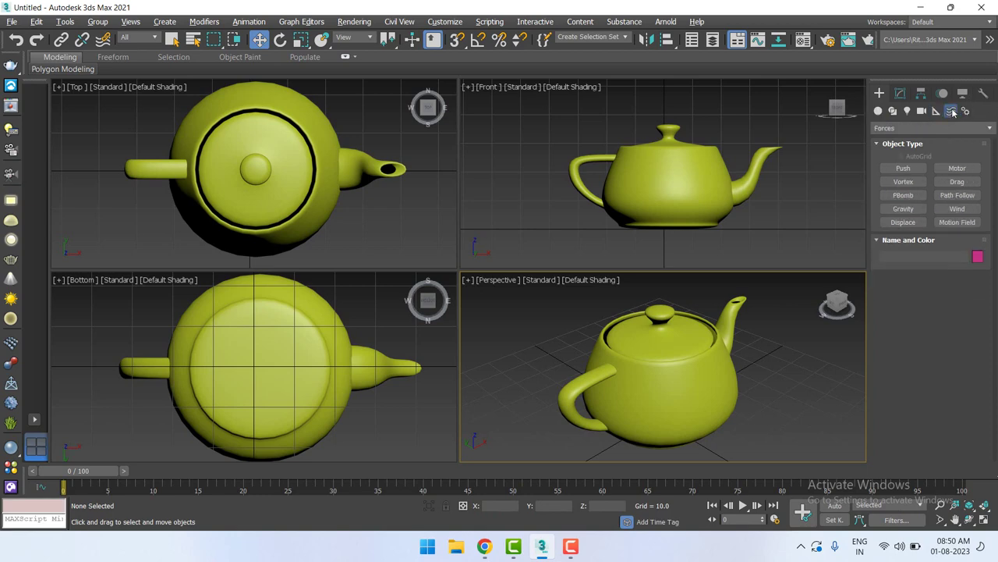
{"action": "left_click", "coordinate": [967, 112]}
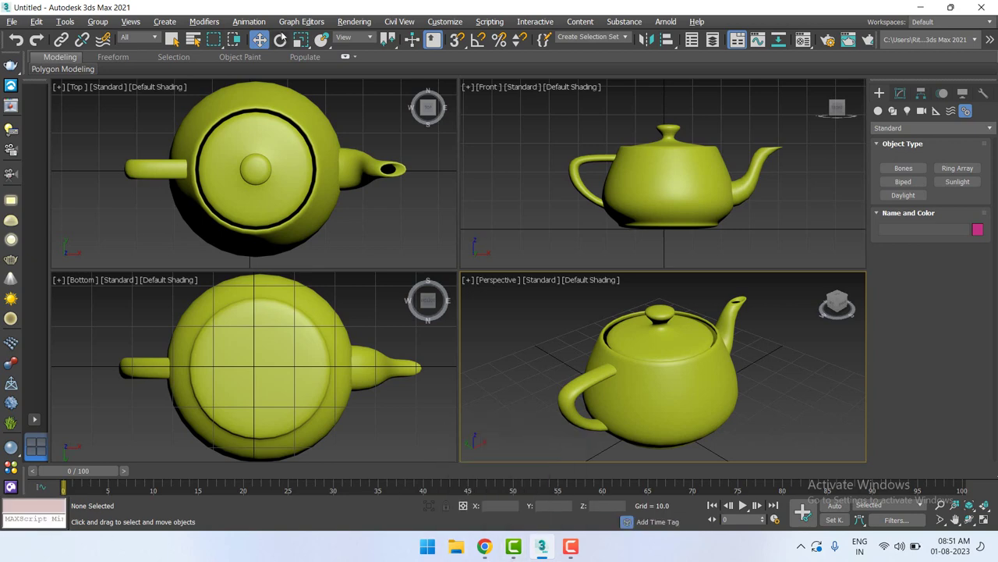
{"action": "left_click", "coordinate": [882, 113]}
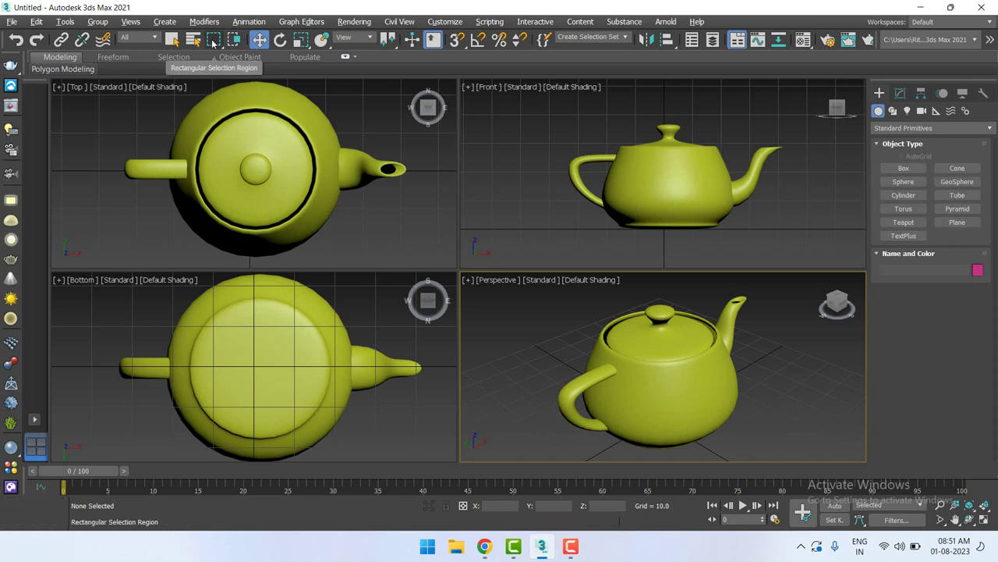
{"action": "left_click", "coordinate": [215, 44]}
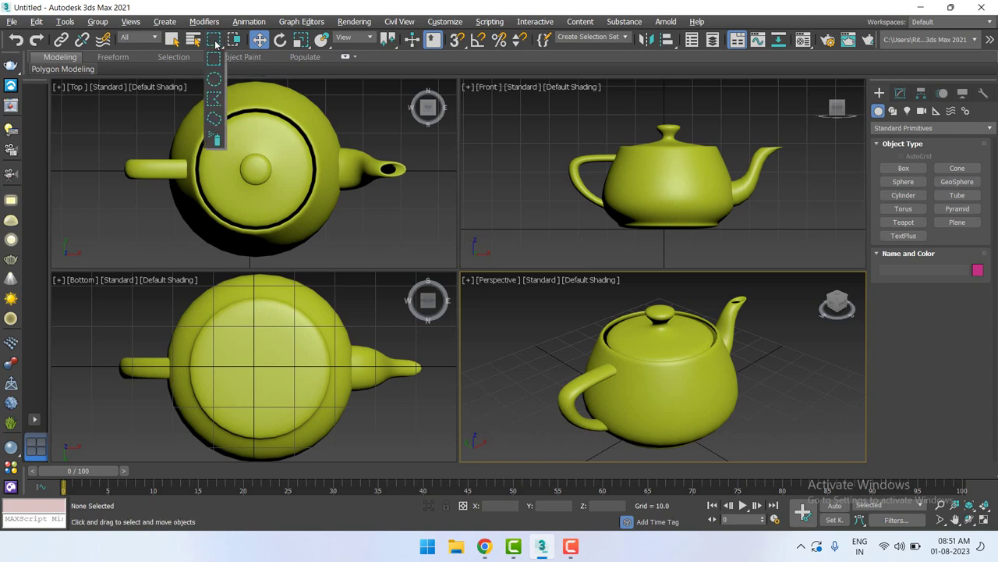
{"action": "left_click_drag", "start_coordinate": [215, 44], "coordinate": [217, 139]}
Keep Rectangular region, zoom out and pan the Top view, then drag a rectangle in empty space
{"action": "left_click", "coordinate": [215, 60]}
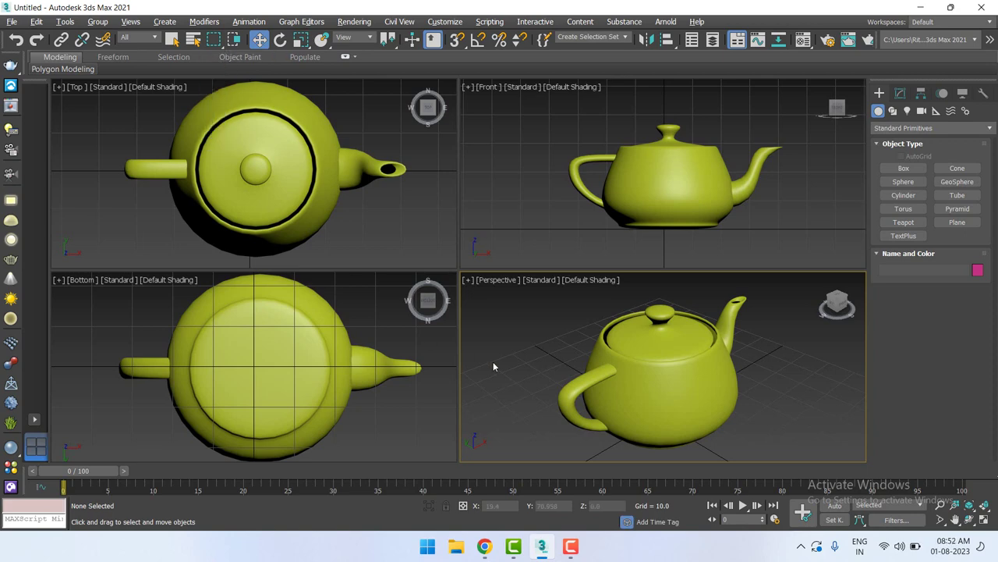
{"action": "left_click", "coordinate": [358, 191]}
{"action": "scroll", "coordinate": [312, 196], "scroll_direction": "down", "scroll_amount": 8}
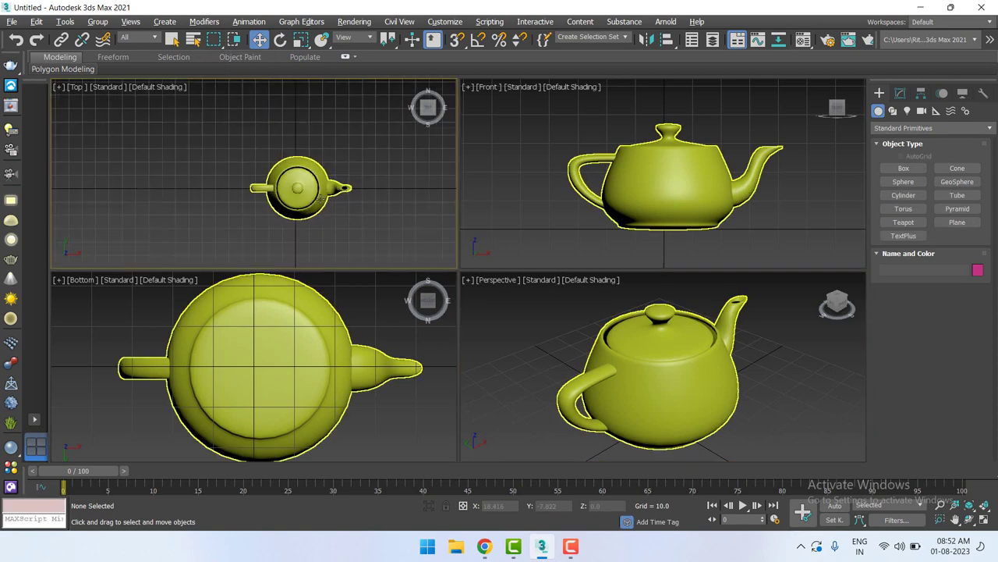
{"action": "middle_click_drag", "start_coordinate": [218, 190], "coordinate": [149, 133]}
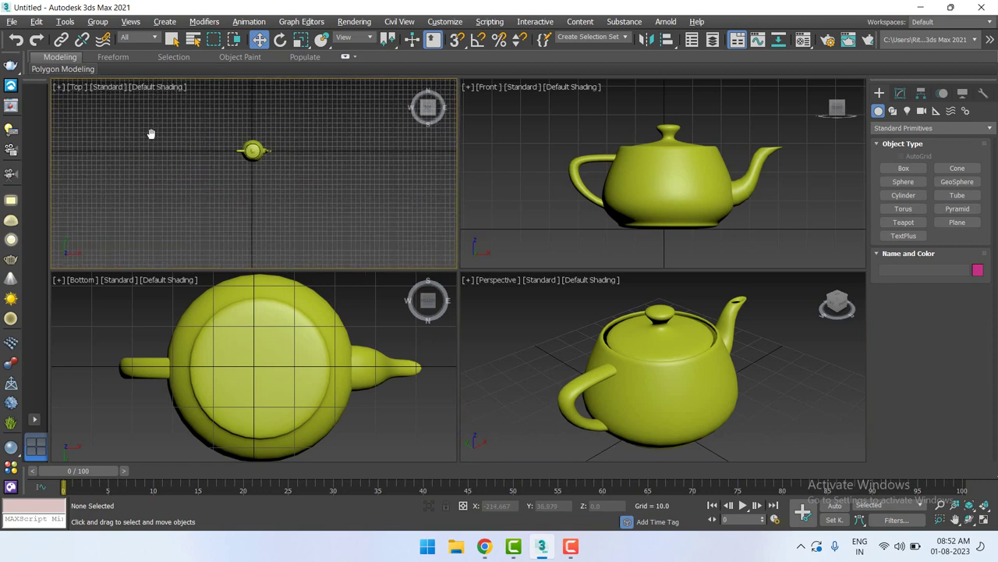
{"action": "left_click", "coordinate": [251, 151]}
{"action": "left_click", "coordinate": [379, 197]}
{"action": "left_click_drag", "start_coordinate": [301, 143], "coordinate": [295, 131]}
Try Circular and Fence selection regions in the Top view, selecting nothing
{"action": "left_click", "coordinate": [211, 42]}
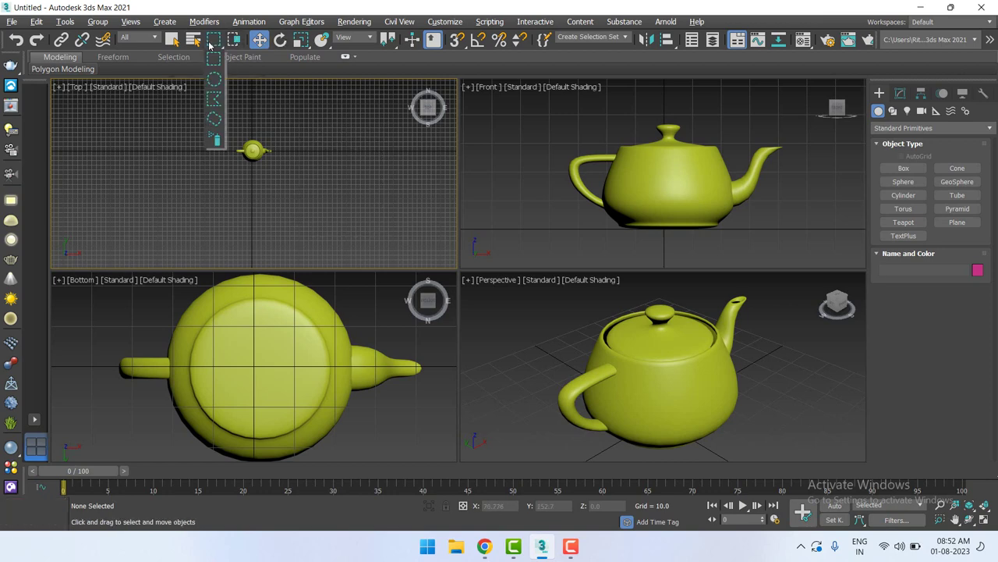
{"action": "left_click", "coordinate": [215, 87]}
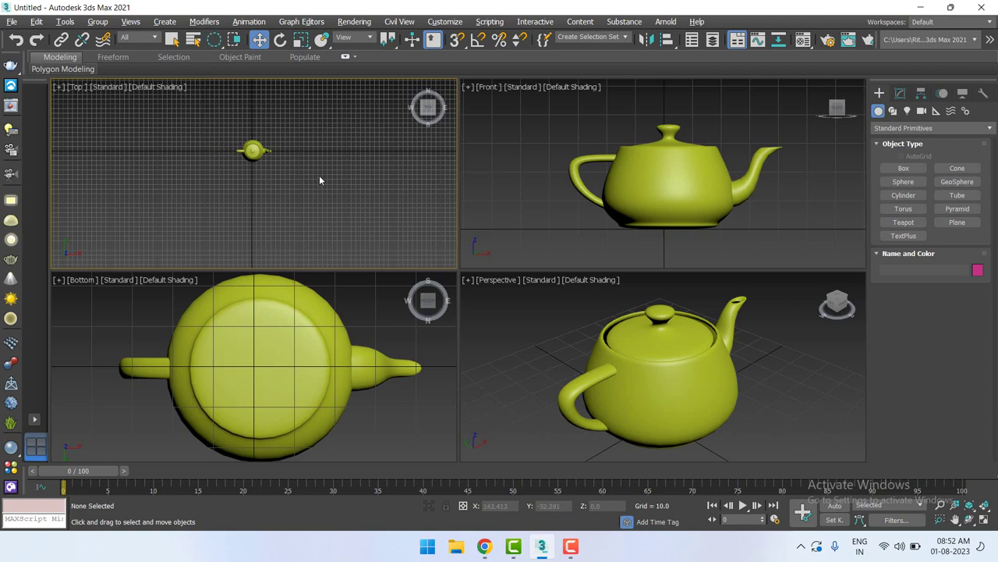
{"action": "left_click_drag", "start_coordinate": [319, 175], "coordinate": [352, 230]}
{"action": "left_click_drag", "start_coordinate": [223, 43], "coordinate": [223, 104]}
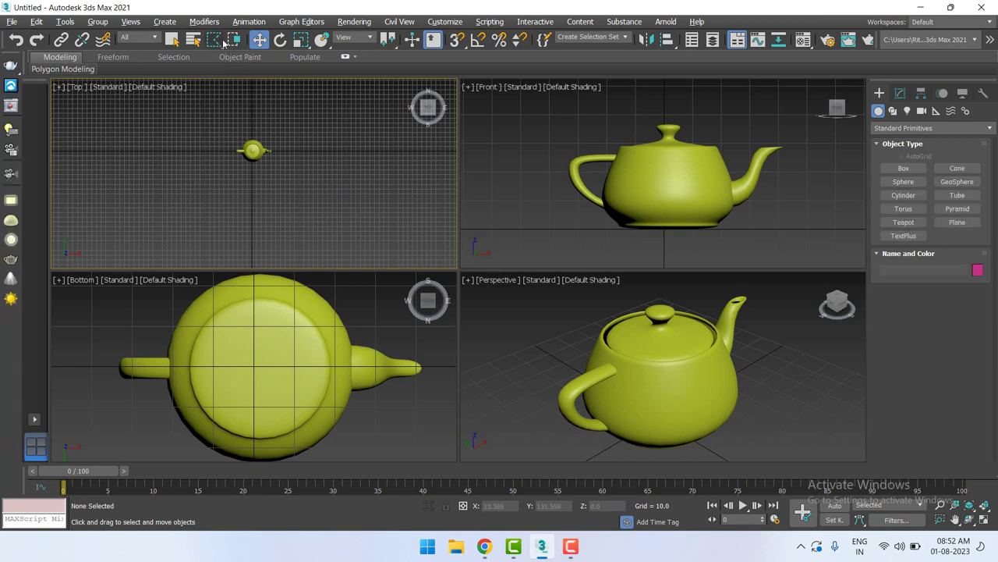
{"action": "mouse_move", "coordinate": [311, 146]}
{"action": "left_mouse_down"}
{"action": "mouse_move", "coordinate": [309, 197]}
{"action": "mouse_move", "coordinate": [340, 224]}
{"action": "mouse_move", "coordinate": [373, 162]}
{"action": "mouse_move", "coordinate": [302, 139]}
{"action": "mouse_move", "coordinate": [316, 146]}
{"action": "left_mouse_up"}
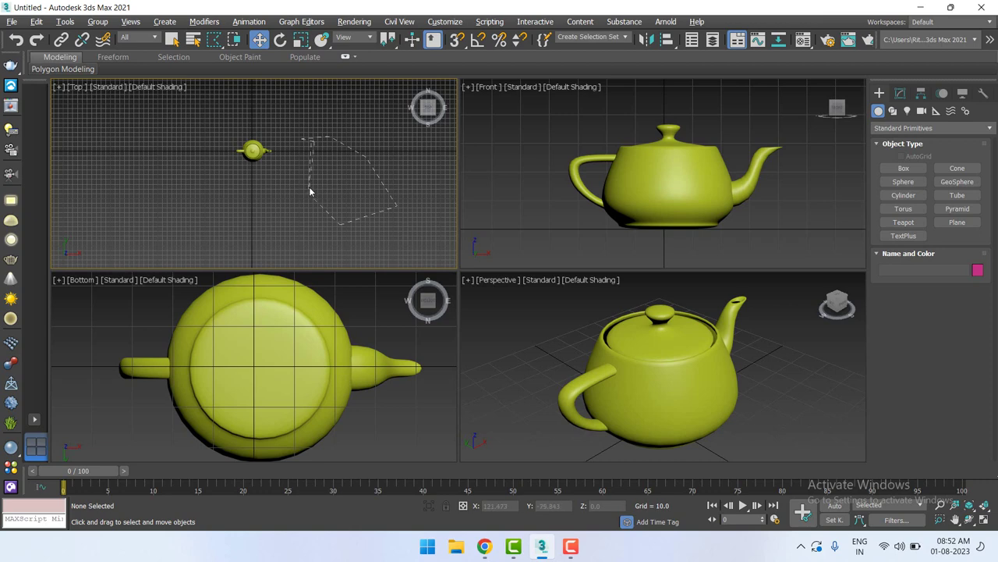
{"action": "left_click", "coordinate": [310, 148]}
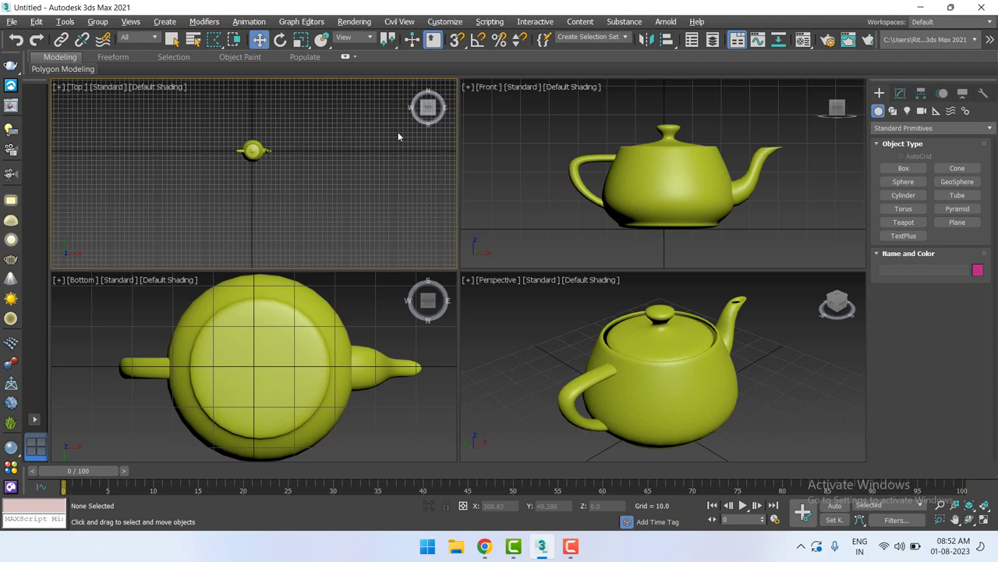
Lasso-select the teapot, then deselect it
{"action": "mouse_move", "coordinate": [209, 45]}
{"action": "left_mouse_down"}
{"action": "mouse_move", "coordinate": [213, 121]}
{"action": "mouse_move", "coordinate": [239, 208]}
{"action": "left_mouse_up"}
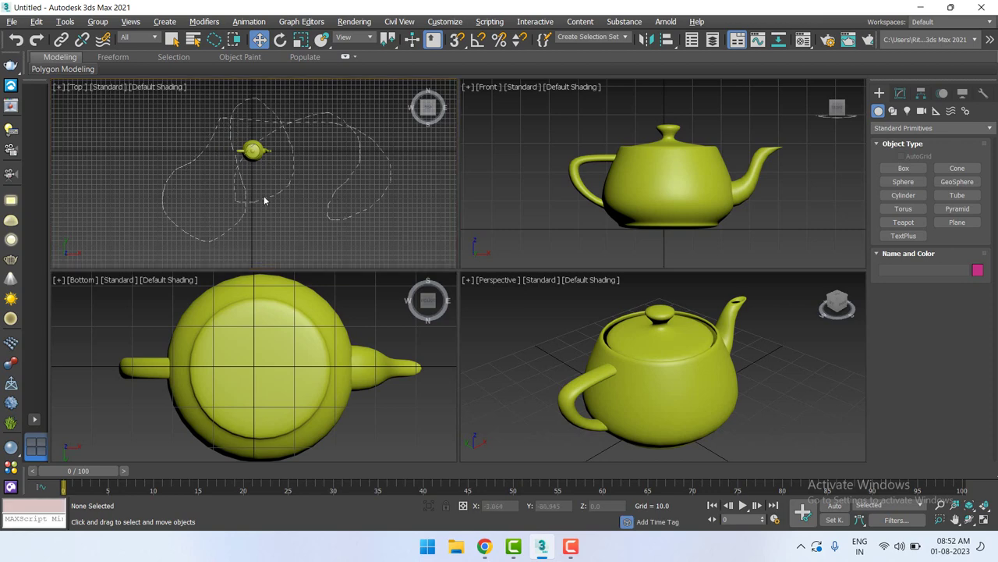
{"action": "left_click_drag", "start_coordinate": [344, 224], "coordinate": [267, 197]}
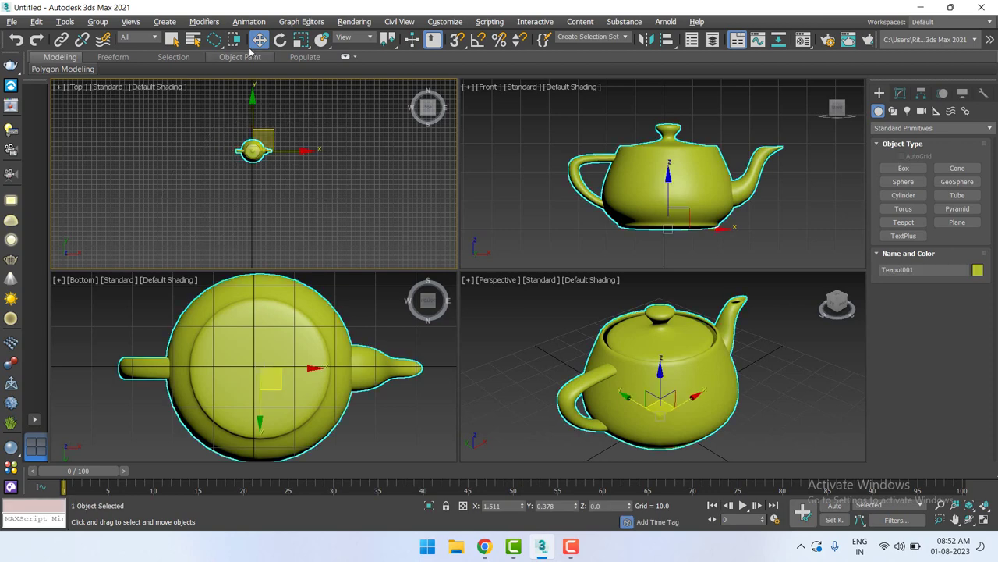
{"action": "mouse_move", "coordinate": [219, 43]}
{"action": "left_mouse_down"}
{"action": "mouse_move", "coordinate": [216, 113]}
{"action": "mouse_move", "coordinate": [214, 98]}
{"action": "left_mouse_up"}
{"action": "left_click", "coordinate": [365, 150]}
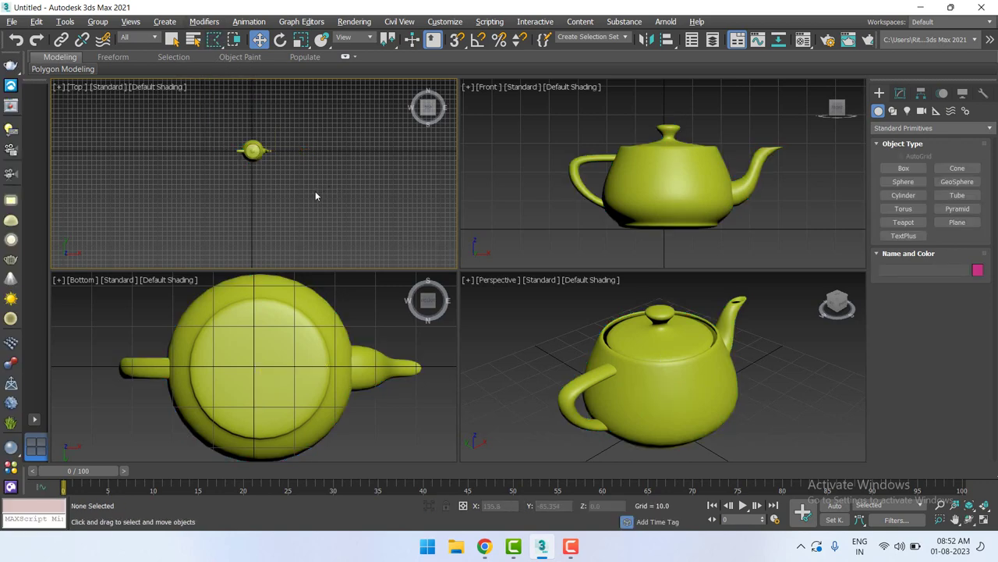
Draw a multi-corner fence outline in the Top view
{"action": "mouse_move", "coordinate": [284, 226]}
{"action": "left_mouse_down"}
{"action": "mouse_move", "coordinate": [276, 240]}
{"action": "mouse_move", "coordinate": [377, 215]}
{"action": "left_mouse_up"}
{"action": "left_click_drag", "start_coordinate": [382, 153], "coordinate": [274, 217]}
{"action": "mouse_move", "coordinate": [376, 209]}
{"action": "left_mouse_down"}
{"action": "mouse_move", "coordinate": [430, 214]}
{"action": "mouse_move", "coordinate": [310, 247]}
{"action": "mouse_move", "coordinate": [307, 171]}
{"action": "left_mouse_up"}
{"action": "left_click_drag", "start_coordinate": [338, 139], "coordinate": [338, 139]}
Lasso-select the teapot and move it slightly left and down to about X -5.978, Y -31.703
{"action": "left_click", "coordinate": [375, 189]}
{"action": "left_click_drag", "start_coordinate": [214, 39], "coordinate": [218, 118]}
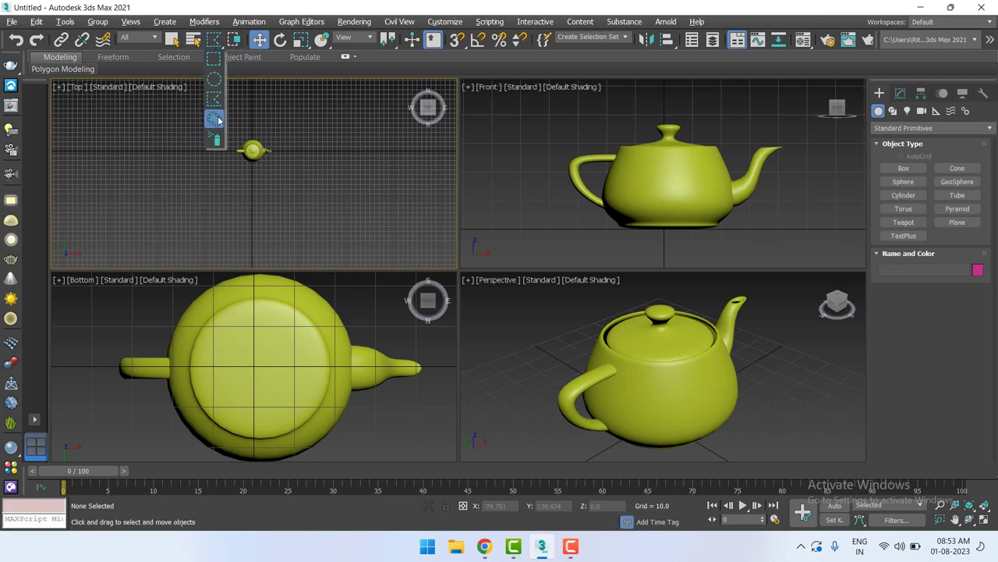
{"action": "mouse_move", "coordinate": [308, 150]}
{"action": "left_mouse_down"}
{"action": "mouse_move", "coordinate": [293, 248]}
{"action": "mouse_move", "coordinate": [324, 178]}
{"action": "mouse_move", "coordinate": [348, 209]}
{"action": "mouse_move", "coordinate": [365, 128]}
{"action": "mouse_move", "coordinate": [206, 103]}
{"action": "mouse_move", "coordinate": [156, 150]}
{"action": "left_mouse_up"}
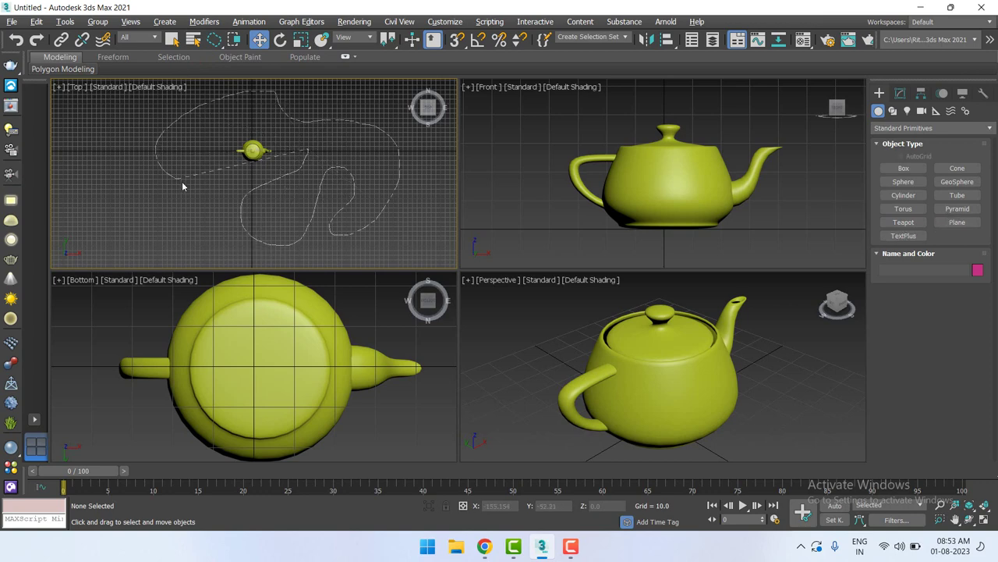
{"action": "left_click_drag", "start_coordinate": [240, 186], "coordinate": [244, 184]}
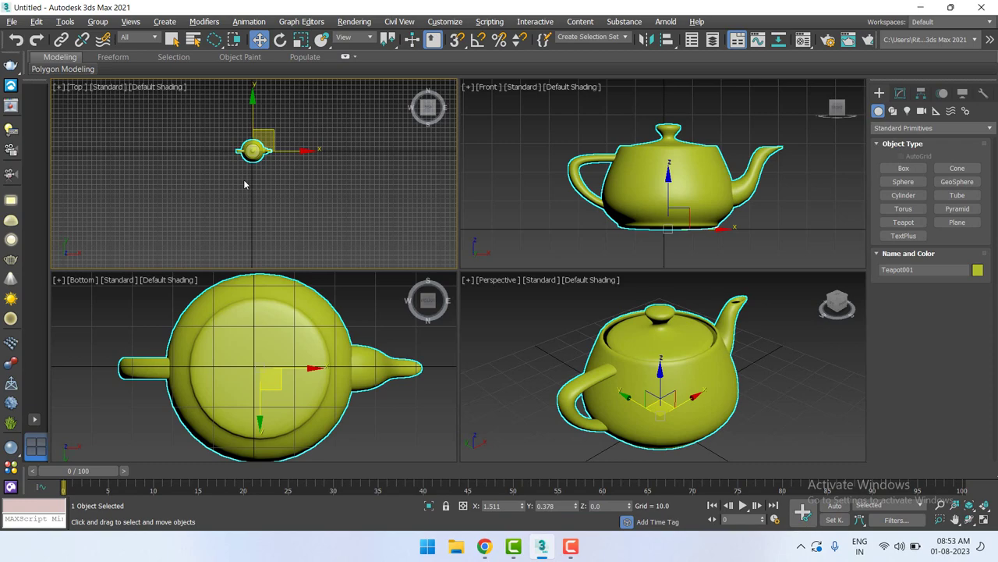
{"action": "left_click", "coordinate": [318, 172]}
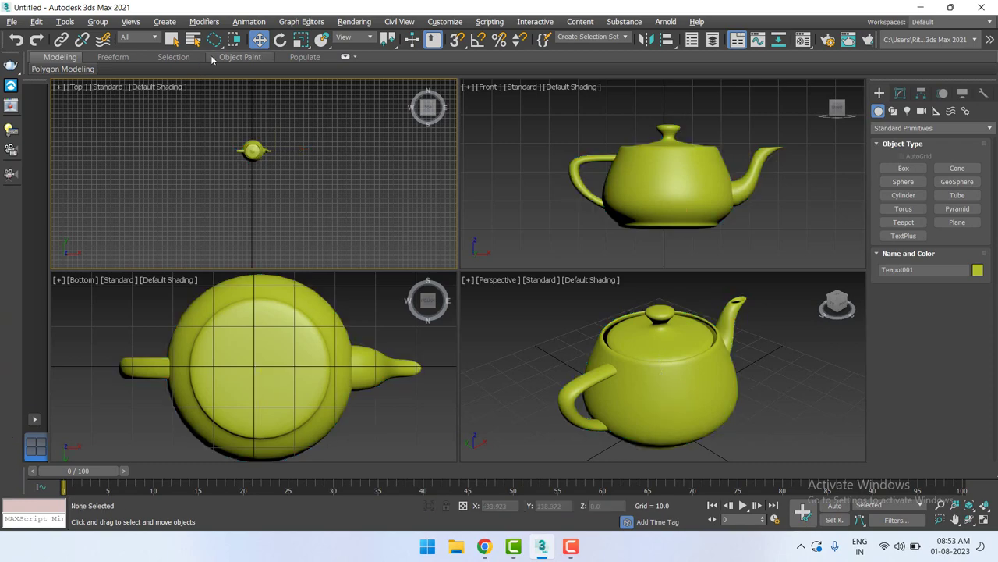
{"action": "mouse_move", "coordinate": [222, 45]}
{"action": "left_mouse_down"}
{"action": "mouse_move", "coordinate": [216, 138]}
{"action": "mouse_move", "coordinate": [198, 176]}
{"action": "mouse_move", "coordinate": [228, 170]}
{"action": "left_mouse_up"}
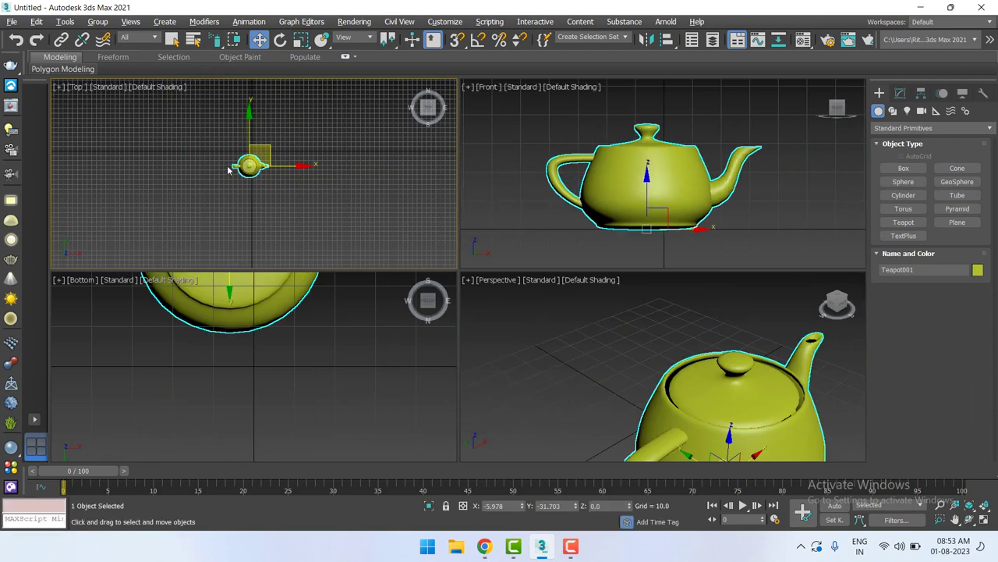
Deselect the teapot and zoom the Top view in so it appears about twice as large
{"action": "left_click", "coordinate": [181, 208]}
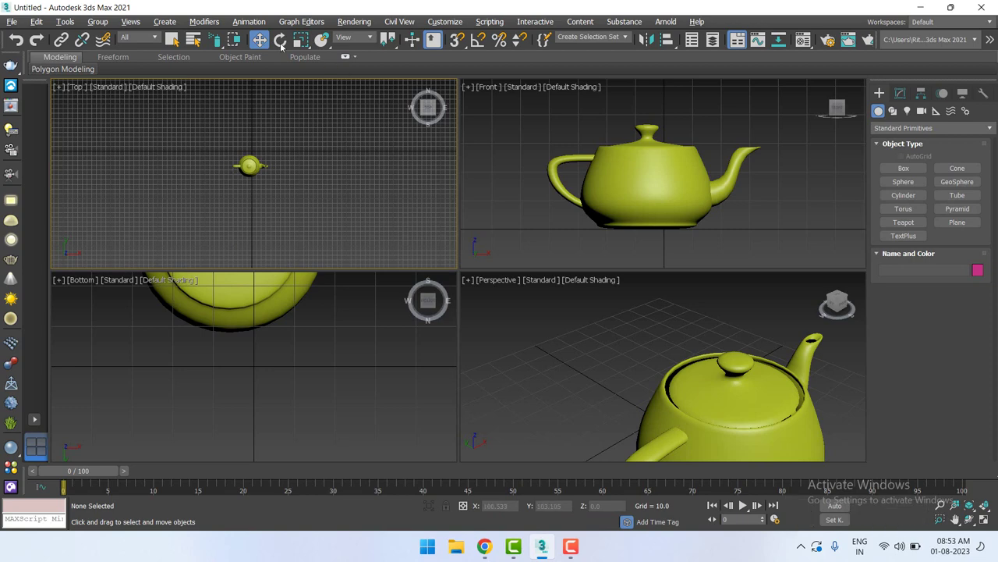
{"action": "scroll", "coordinate": [259, 171], "scroll_direction": "up", "scroll_amount": 2}
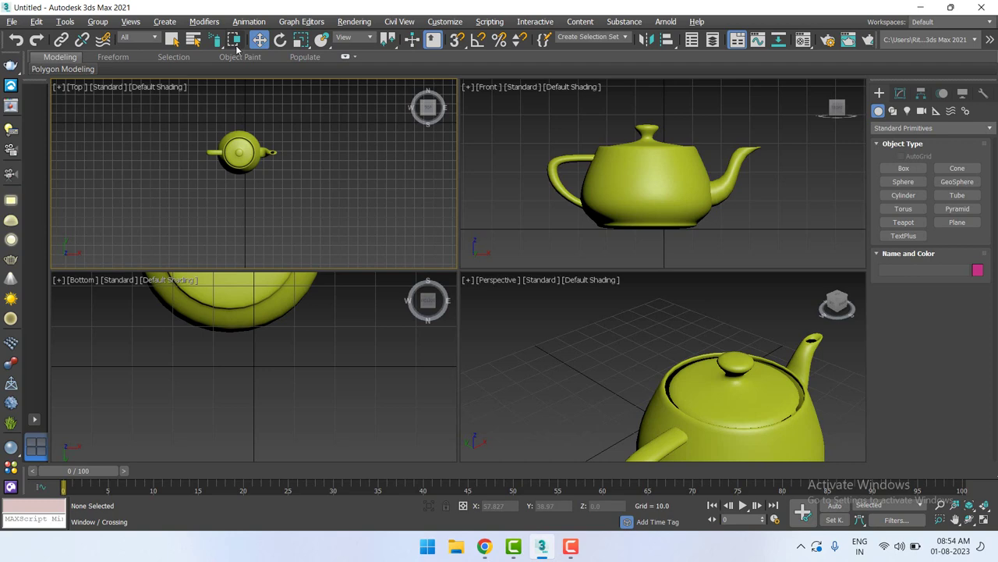
Shift-drag a Copy of the teapot up and right as Teapot002, then deselect it
{"action": "left_click", "coordinate": [235, 41]}
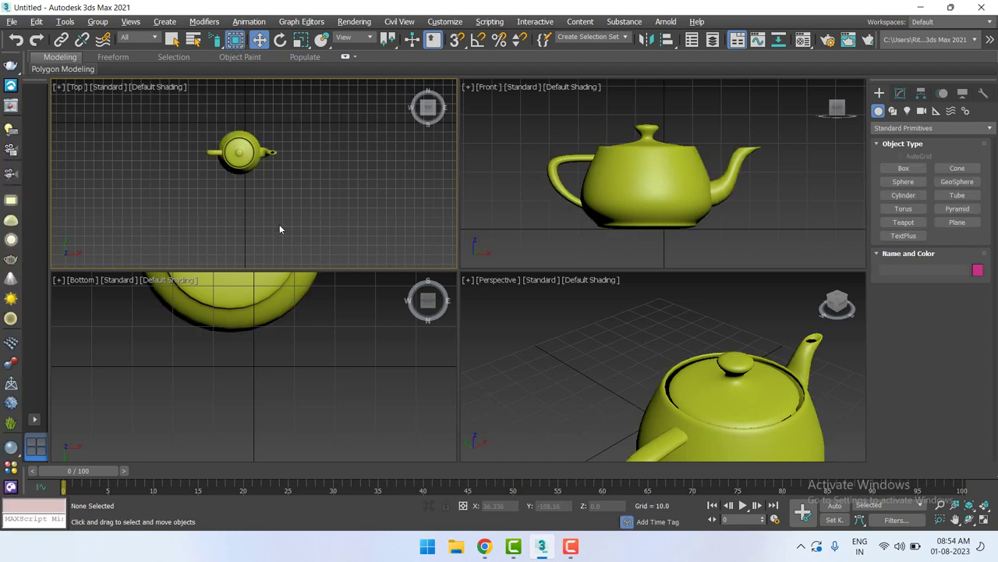
{"action": "key", "text": "ctrl+z"}
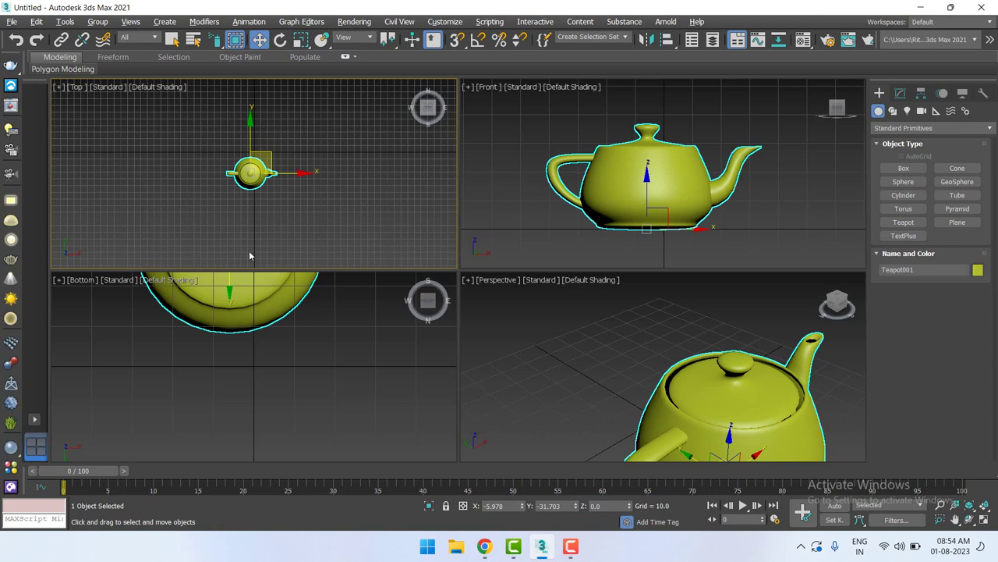
{"action": "left_click", "coordinate": [297, 195]}
{"action": "key", "text": "ctrl+z"}
{"action": "left_click", "coordinate": [220, 42]}
{"action": "left_click_drag", "start_coordinate": [274, 150], "coordinate": [301, 123], "text": "shift"}
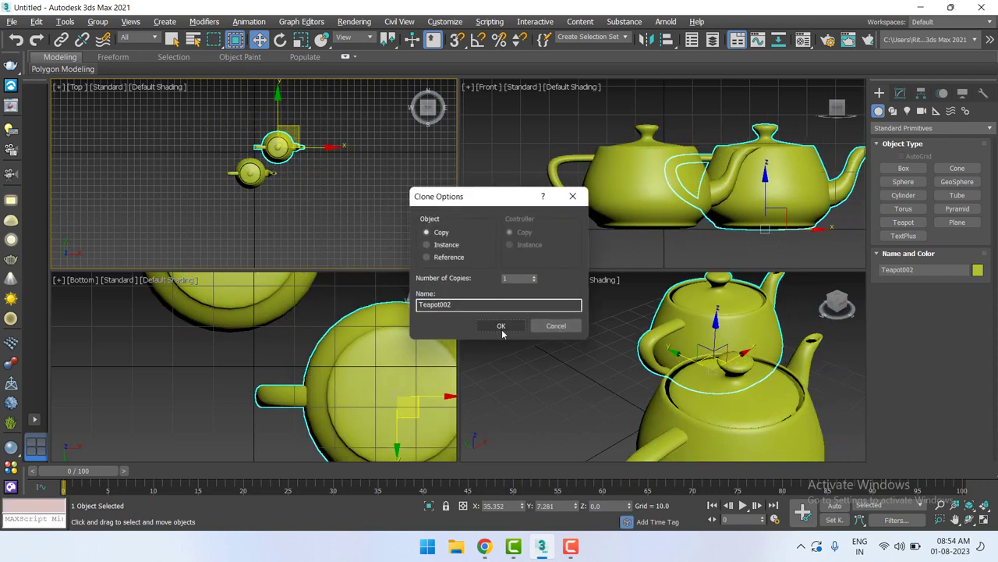
{"action": "left_click", "coordinate": [501, 326]}
{"action": "left_click", "coordinate": [328, 209]}
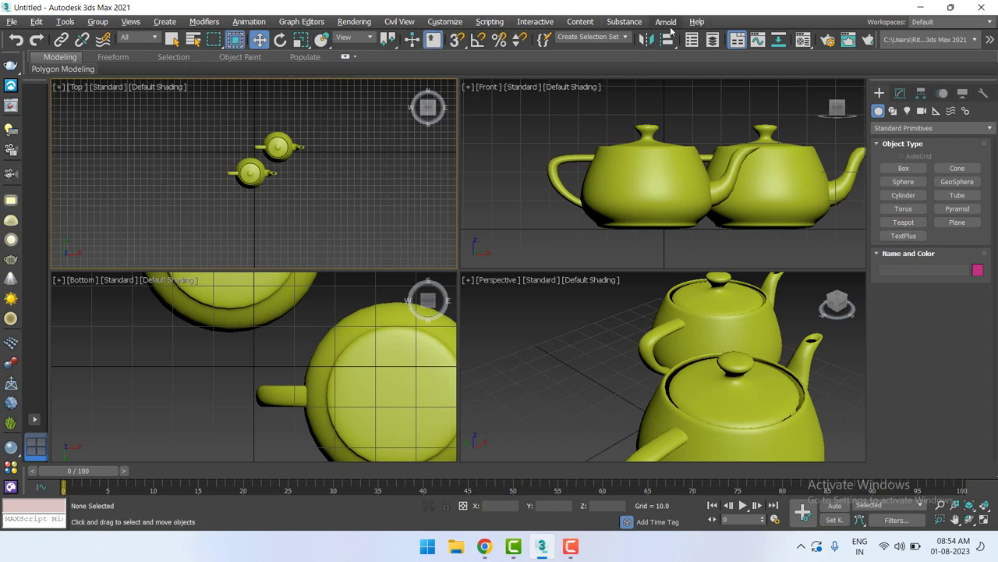
Enable Auto Window/Crossing by Direction on the General tab of Customize > Preferences
{"action": "left_click", "coordinate": [439, 22]}
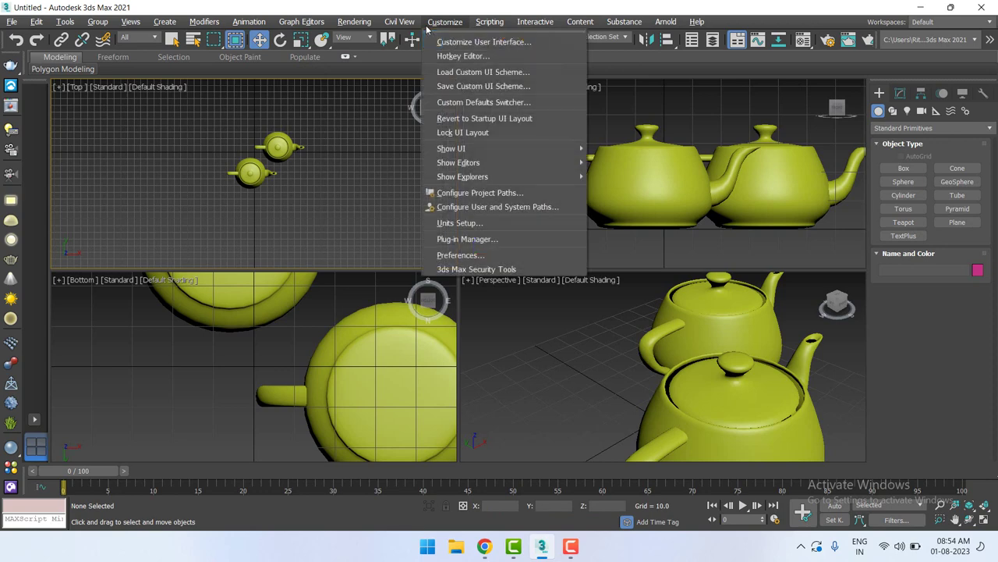
{"action": "left_click", "coordinate": [472, 257]}
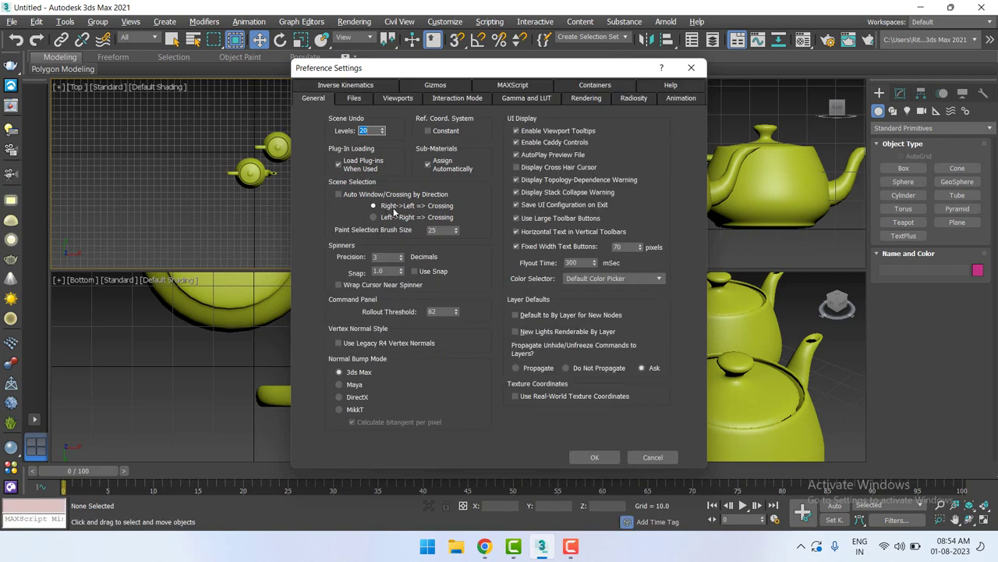
{"action": "left_click", "coordinate": [346, 195]}
{"action": "left_click", "coordinate": [610, 457]}
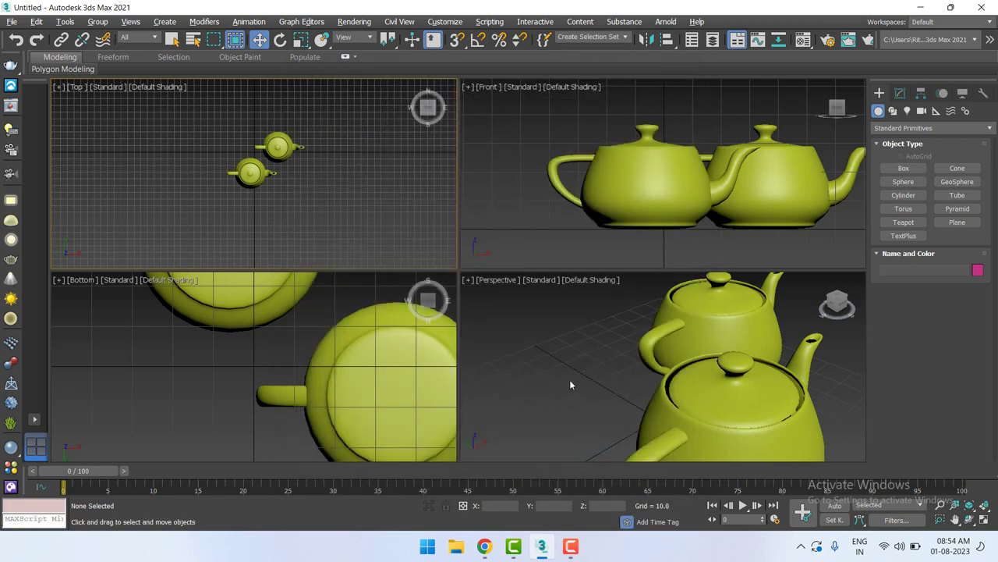
{"action": "mouse_move", "coordinate": [281, 206]}
{"action": "left_mouse_down"}
{"action": "mouse_move", "coordinate": [229, 166]}
{"action": "mouse_move", "coordinate": [217, 196]}
{"action": "mouse_move", "coordinate": [296, 149]}
{"action": "left_mouse_up"}
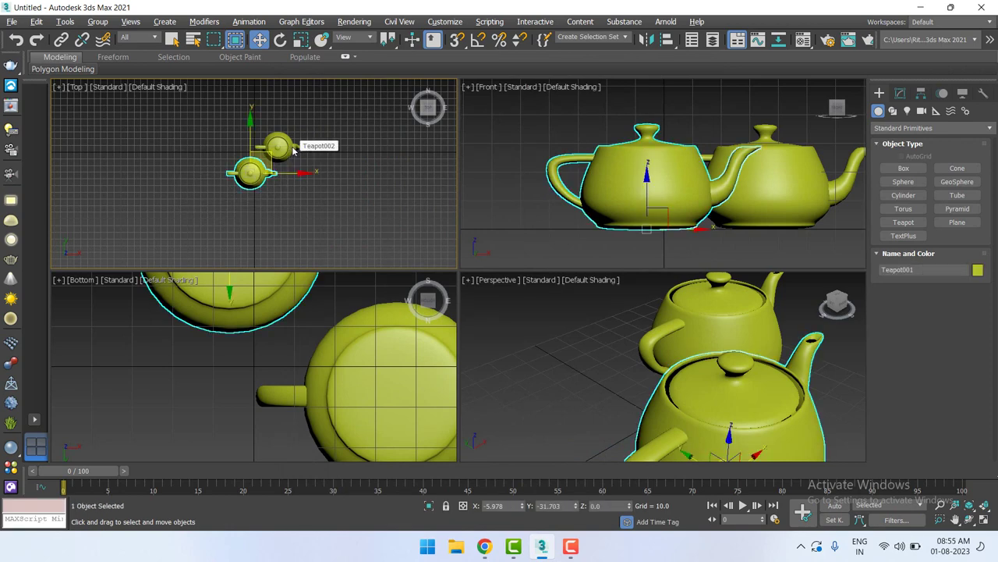
{"action": "left_click", "coordinate": [299, 231]}
{"action": "scroll", "coordinate": [281, 180], "scroll_direction": "up", "scroll_amount": 2}
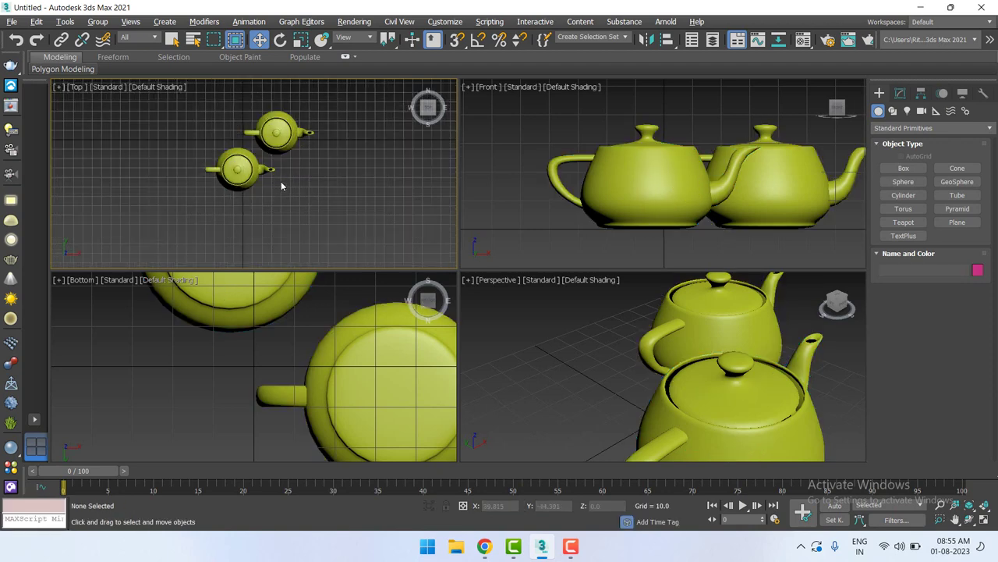
{"action": "middle_click_drag", "start_coordinate": [281, 181], "coordinate": [304, 208]}
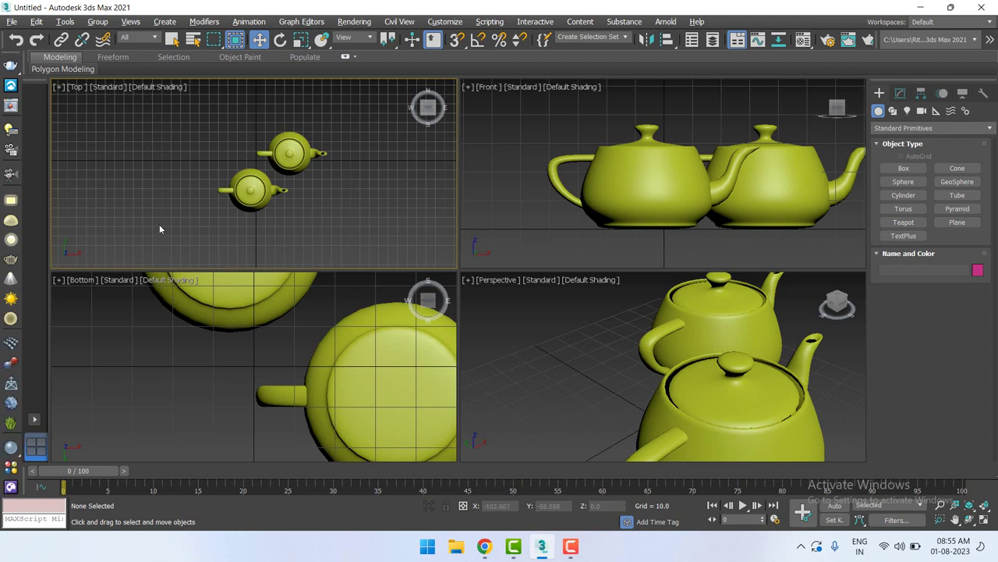
{"action": "left_click_drag", "start_coordinate": [159, 245], "coordinate": [347, 164]}
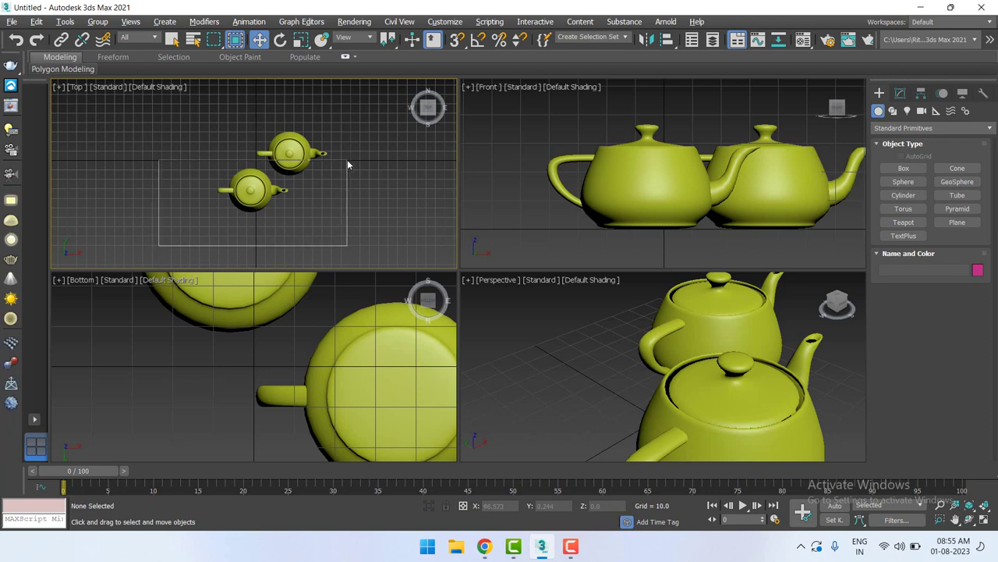
{"action": "left_click_drag", "start_coordinate": [347, 159], "coordinate": [347, 160]}
{"action": "left_click_drag", "start_coordinate": [262, 194], "coordinate": [226, 173]}
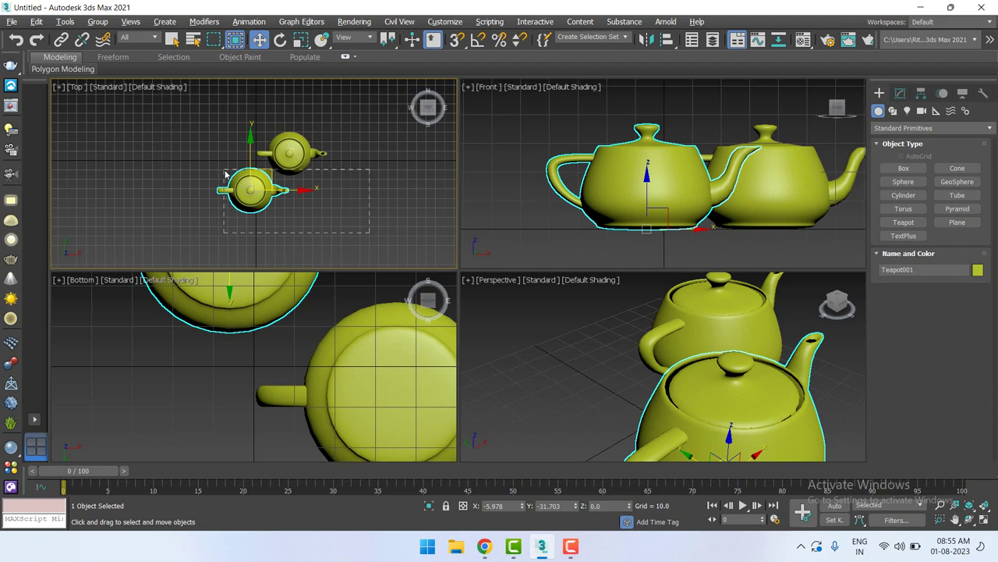
{"action": "left_click_drag", "start_coordinate": [293, 206], "coordinate": [294, 207]}
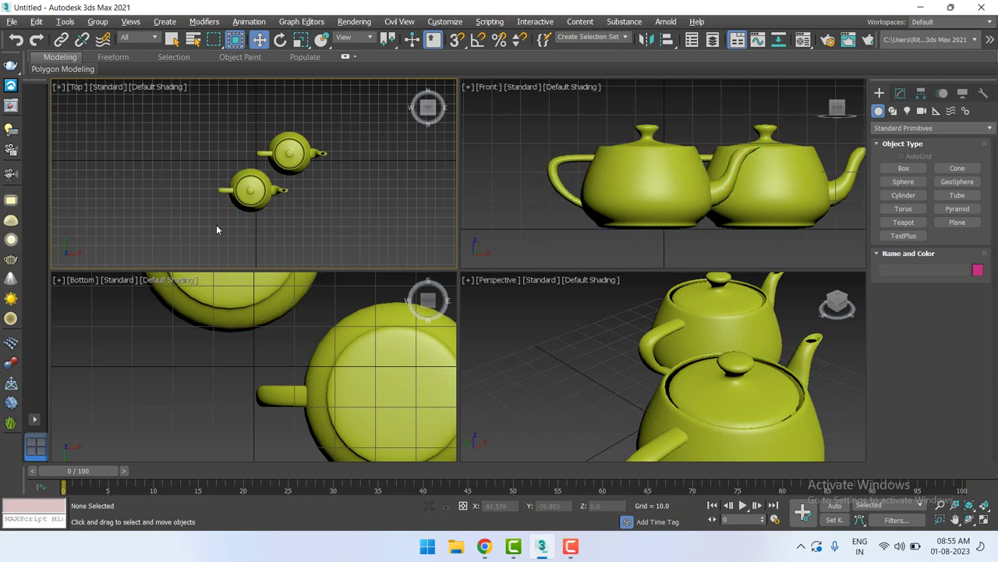
{"action": "left_click_drag", "start_coordinate": [190, 235], "coordinate": [340, 155]}
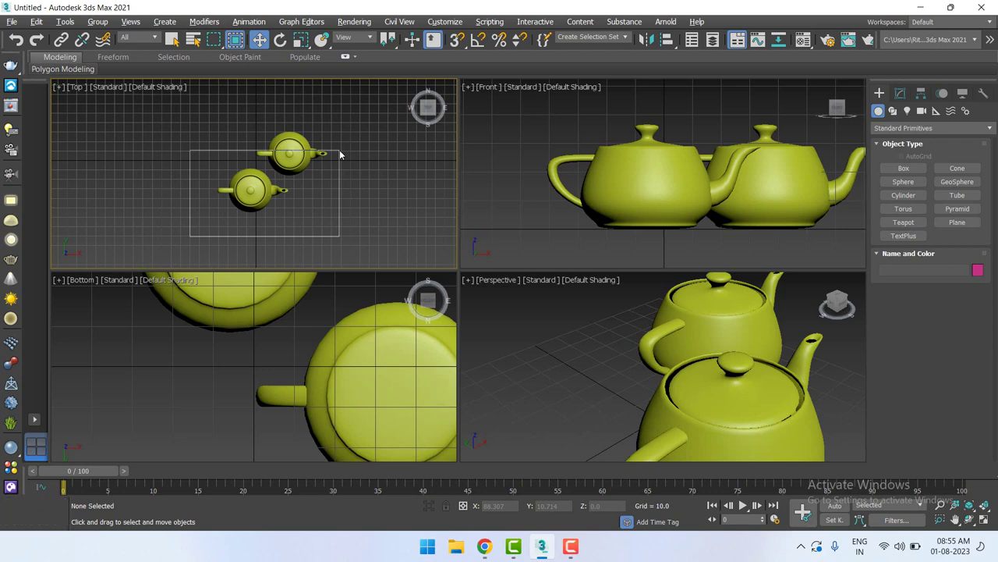
{"action": "left_click_drag", "start_coordinate": [339, 154], "coordinate": [340, 155]}
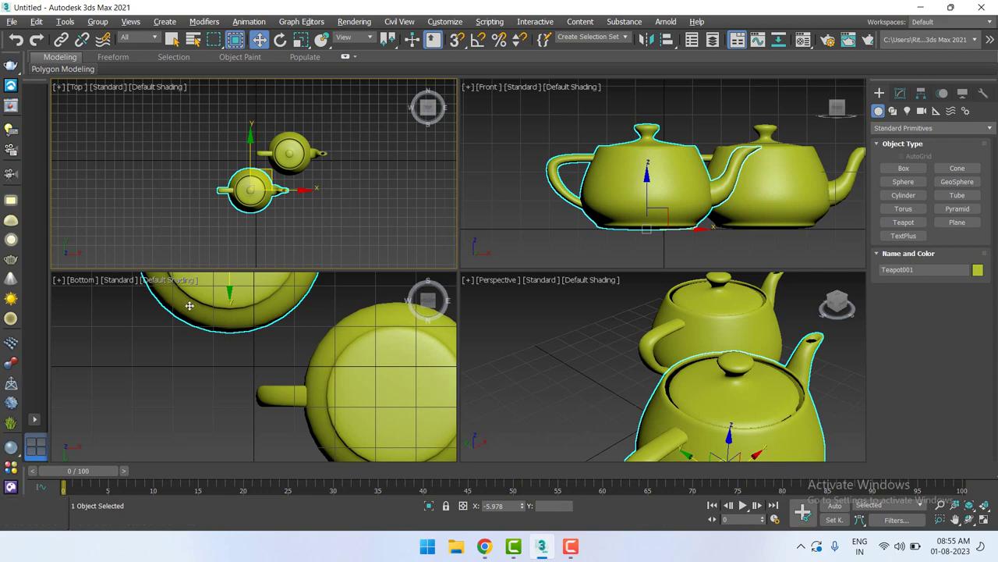
{"action": "left_click_drag", "start_coordinate": [376, 234], "coordinate": [201, 158]}
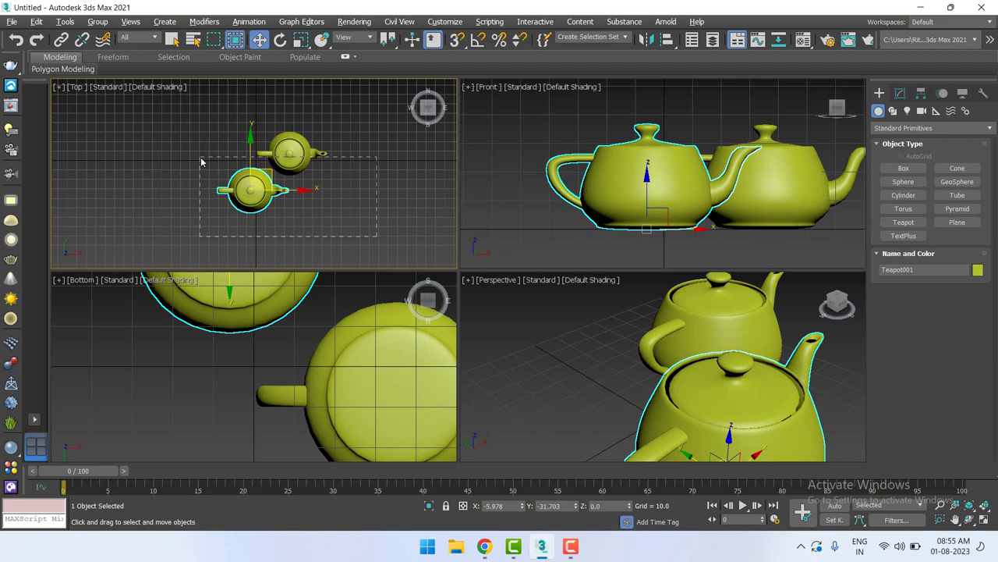
{"action": "left_click_drag", "start_coordinate": [201, 162], "coordinate": [197, 160]}
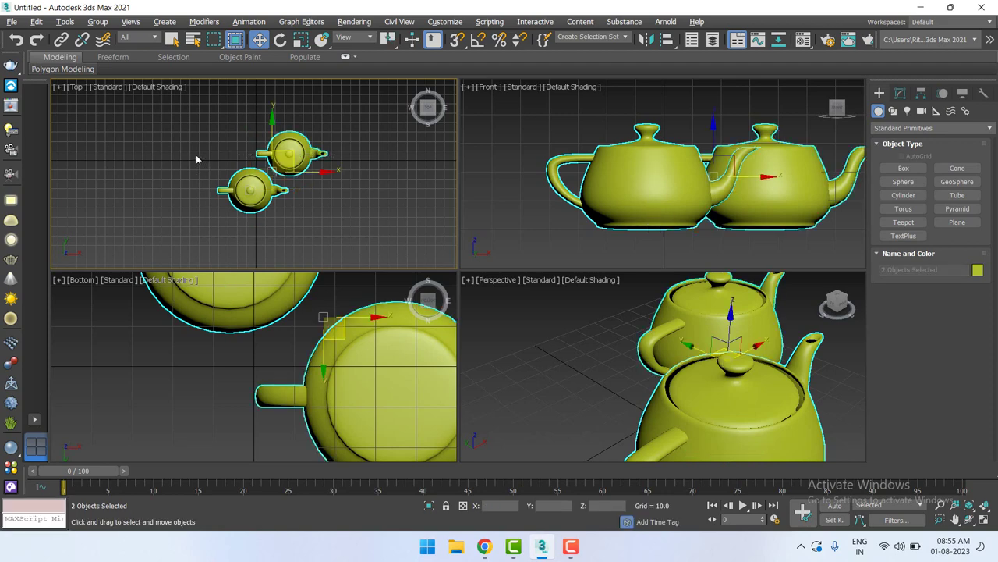
{"action": "left_click", "coordinate": [206, 157]}
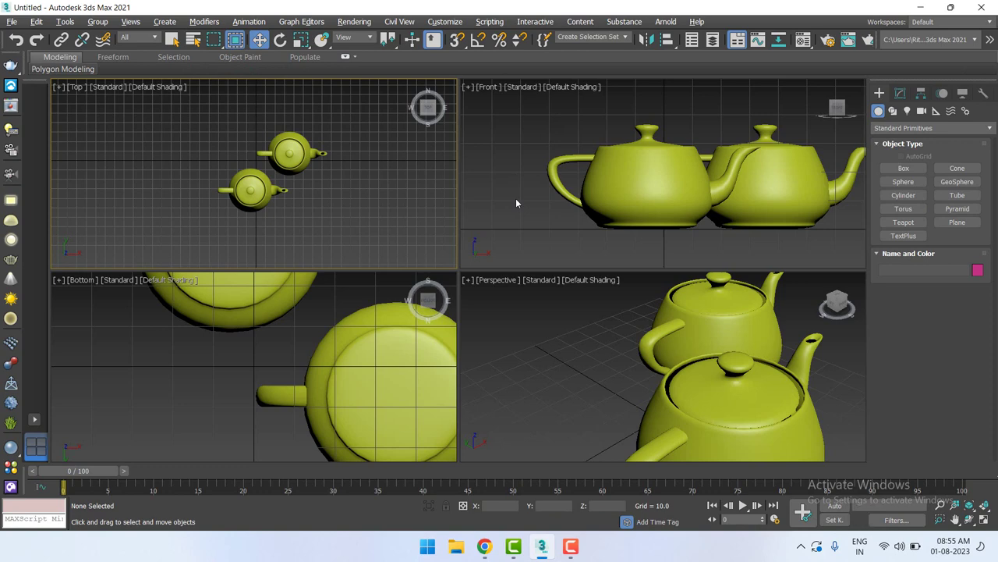
{"action": "left_click", "coordinate": [457, 22]}
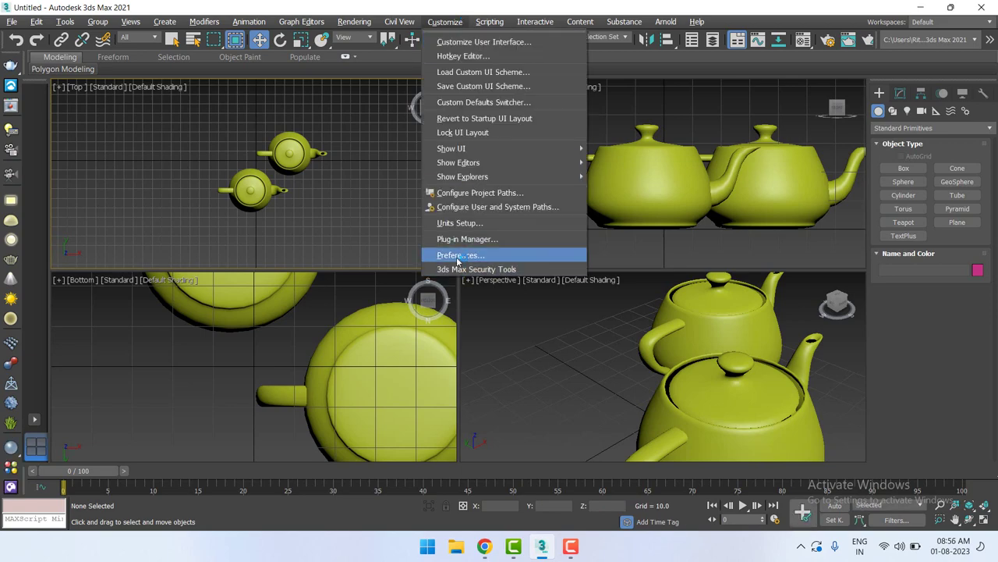
{"action": "left_click", "coordinate": [458, 256]}
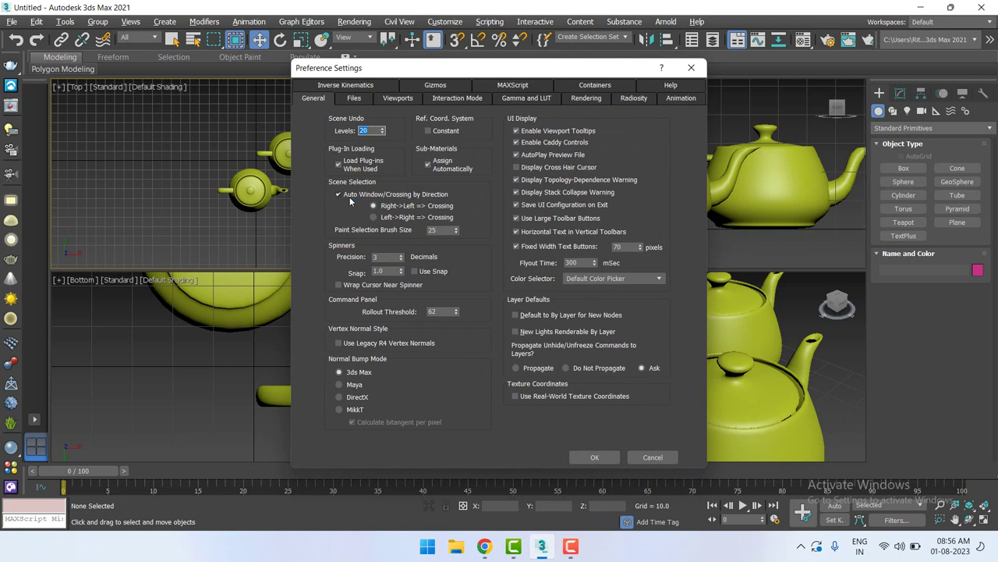
{"action": "left_click", "coordinate": [596, 457]}
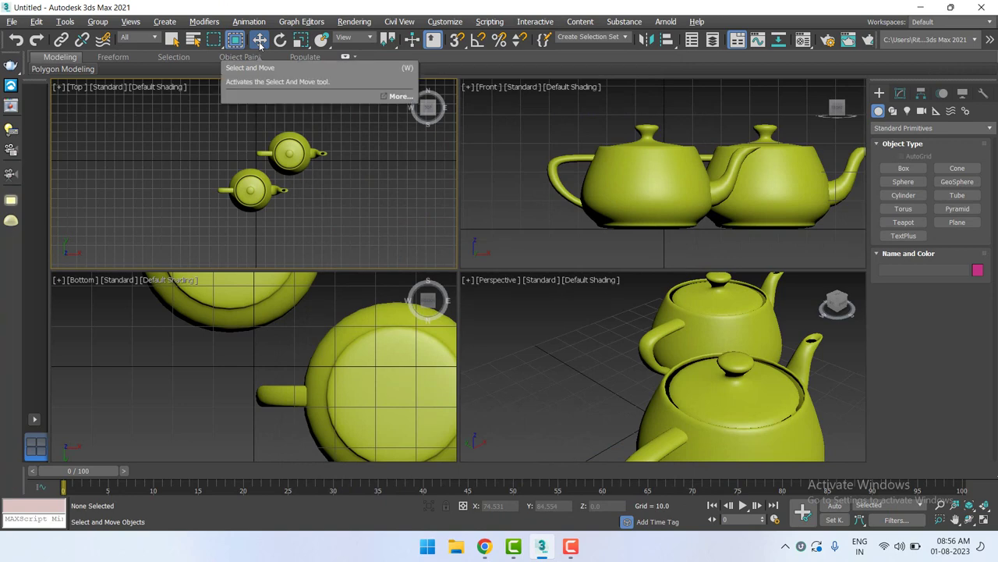
{"action": "left_click", "coordinate": [259, 39]}
Move Teapot001 along X and Y to about X -14.776, Y -14.557, left of the copy
{"action": "left_click", "coordinate": [247, 198]}
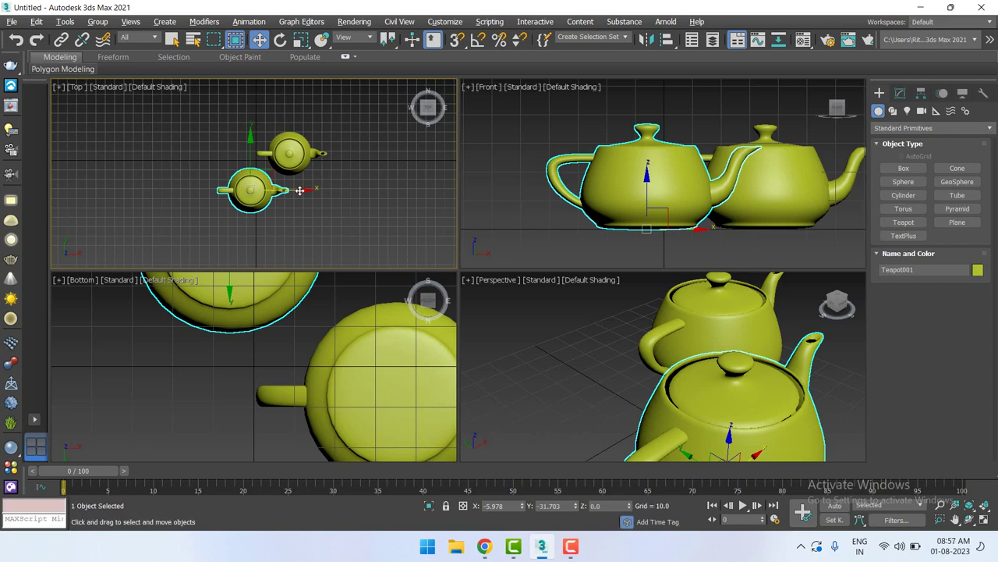
{"action": "mouse_move", "coordinate": [299, 191]}
{"action": "left_mouse_down"}
{"action": "mouse_move", "coordinate": [245, 192]}
{"action": "mouse_move", "coordinate": [339, 202]}
{"action": "mouse_move", "coordinate": [293, 202]}
{"action": "left_mouse_up"}
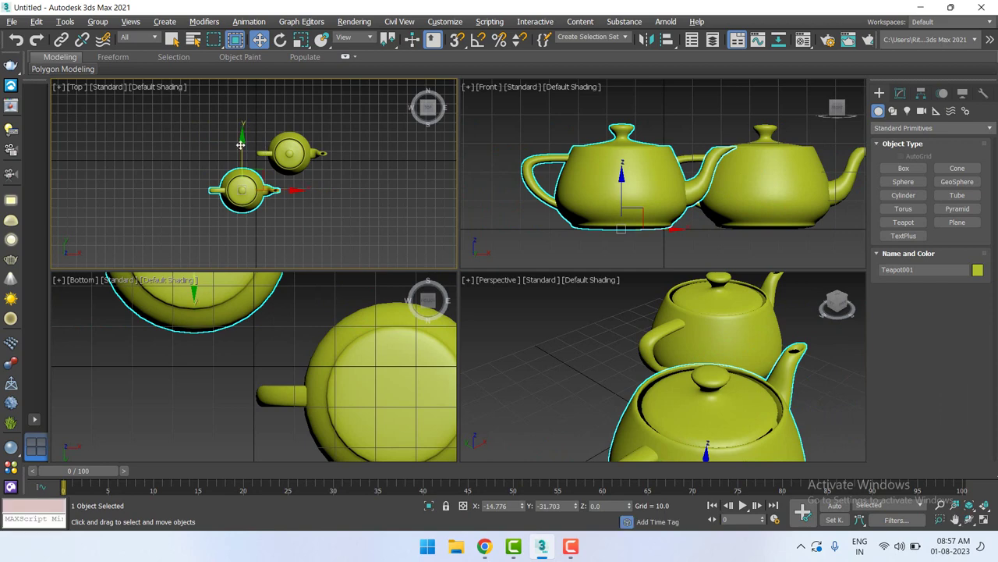
{"action": "mouse_move", "coordinate": [242, 141]}
{"action": "left_mouse_down"}
{"action": "mouse_move", "coordinate": [242, 104]}
{"action": "mouse_move", "coordinate": [245, 124]}
{"action": "left_mouse_up"}
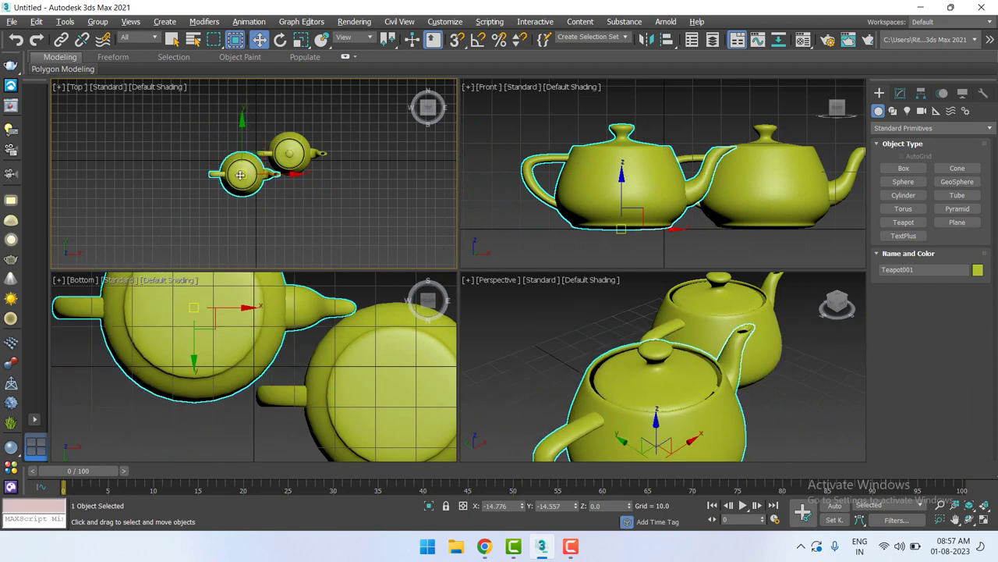
{"action": "scroll", "coordinate": [239, 175], "scroll_direction": "up", "scroll_amount": 2}
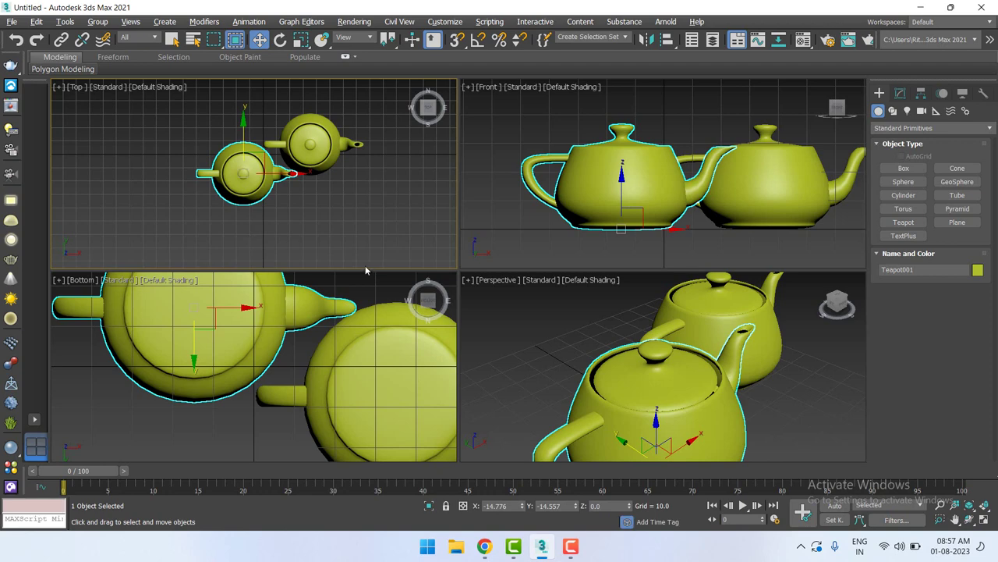
Maximize the Top view, delete Teapot002, and select the remaining Teapot001
{"action": "key", "text": "alt+w"}
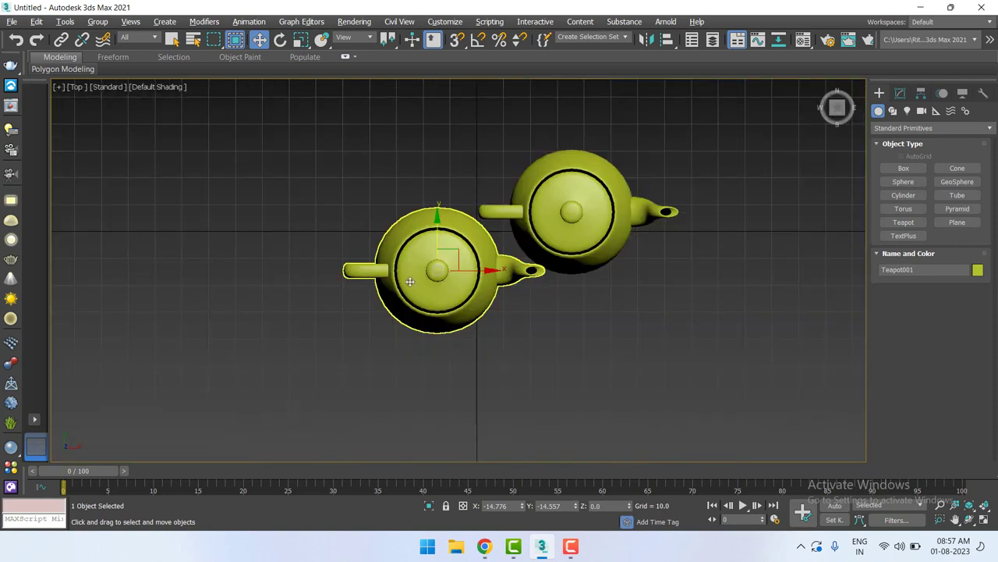
{"action": "scroll", "coordinate": [550, 328], "scroll_direction": "down", "scroll_amount": 3}
{"action": "middle_click_drag", "start_coordinate": [562, 327], "coordinate": [619, 356]}
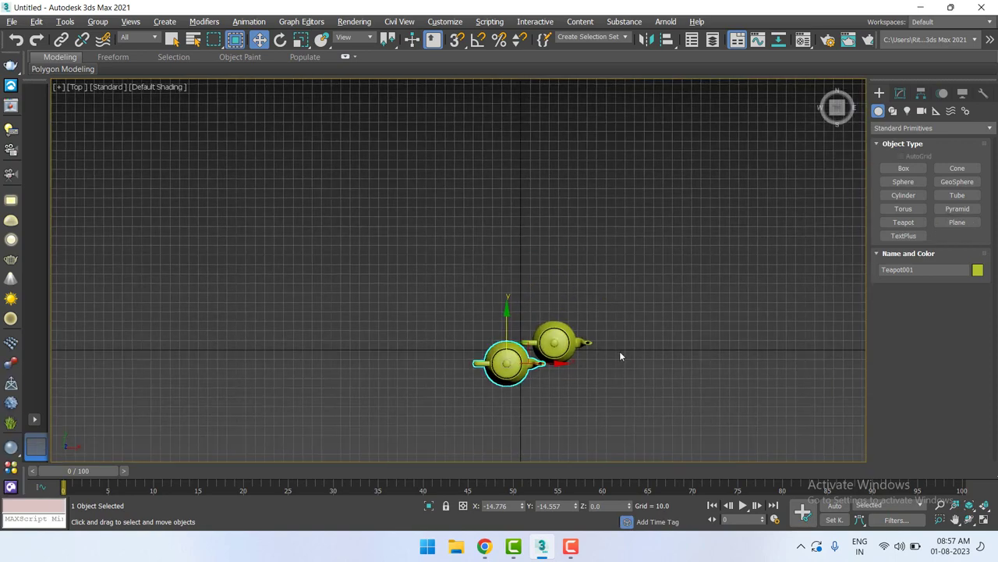
{"action": "middle_click_drag", "start_coordinate": [829, 346], "coordinate": [738, 282]}
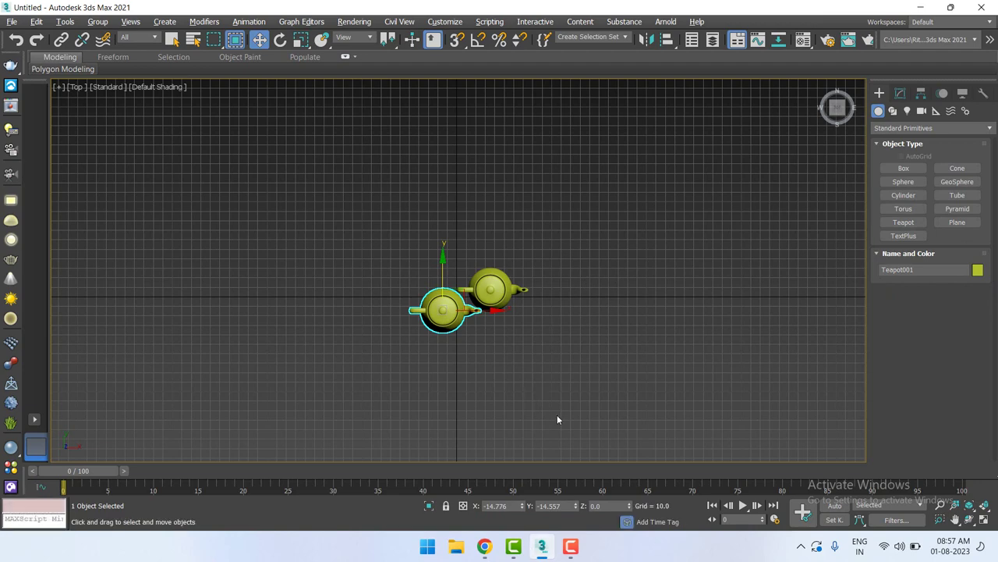
{"action": "left_click", "coordinate": [504, 289]}
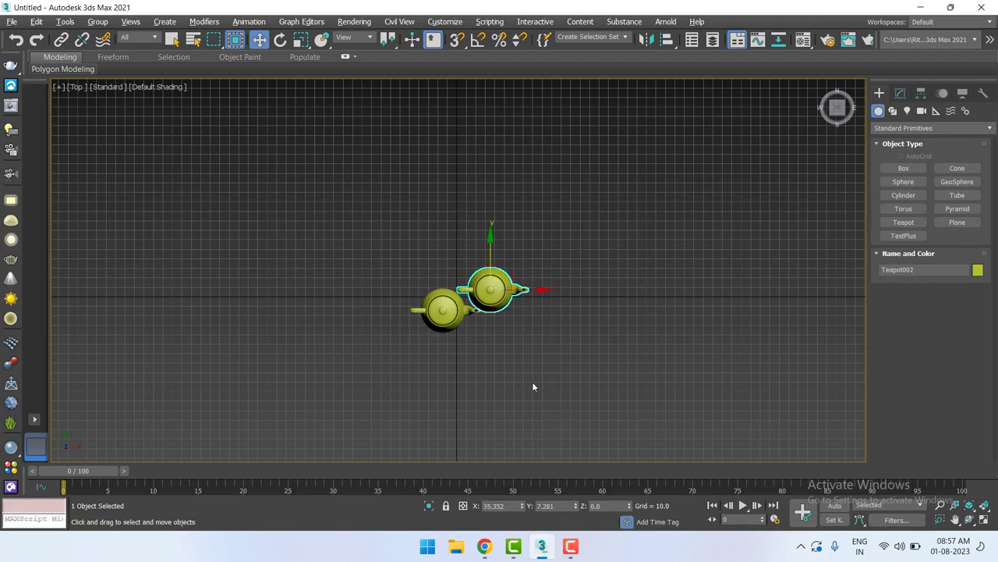
{"action": "key", "text": "Delete"}
{"action": "left_click", "coordinate": [448, 309]}
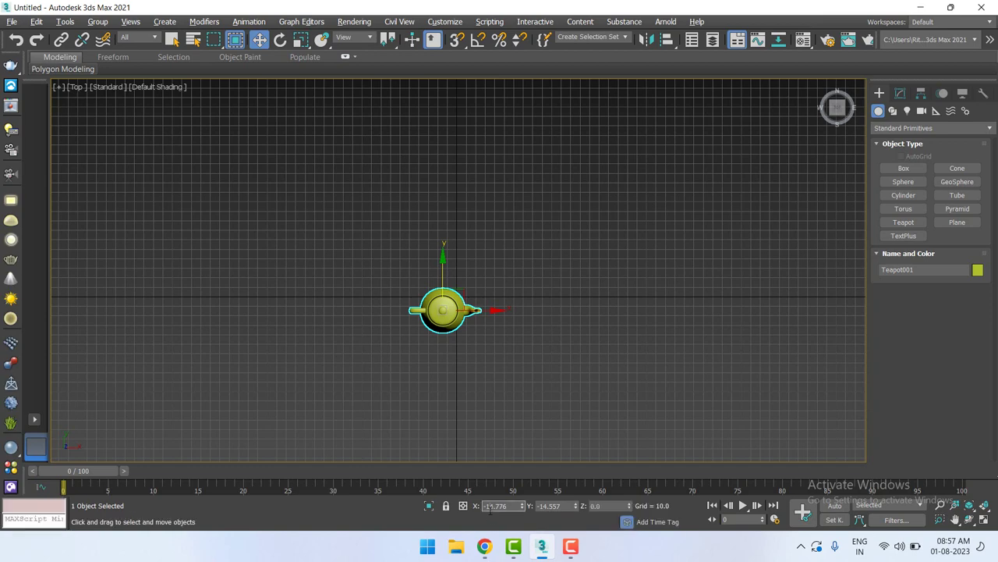
Enter 0 in the X and Y position fields to return the teapot to the origin
{"action": "type", "text": "0"}
{"action": "key", "text": "Return"}
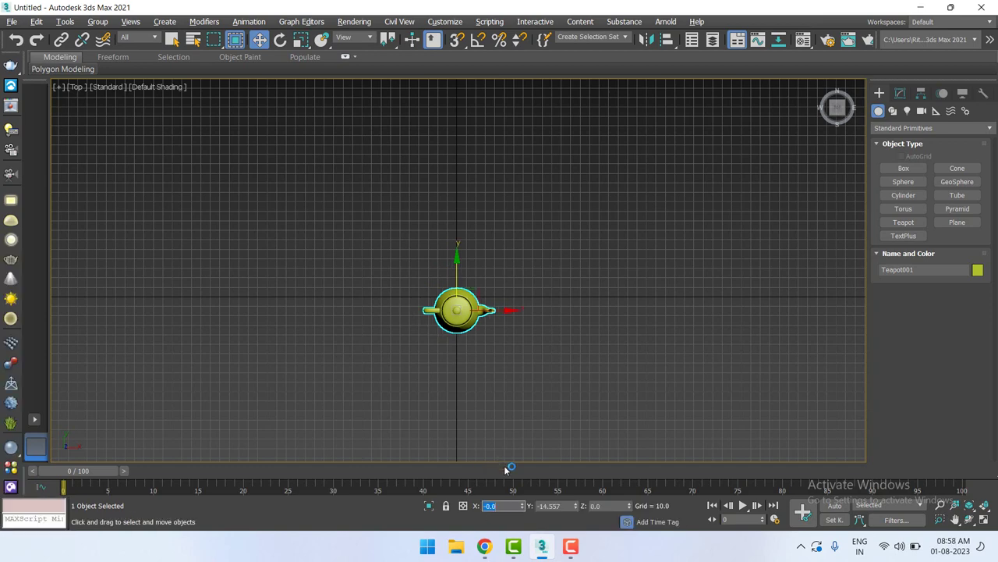
{"action": "key", "text": "Tab"}
{"action": "type", "text": "0"}
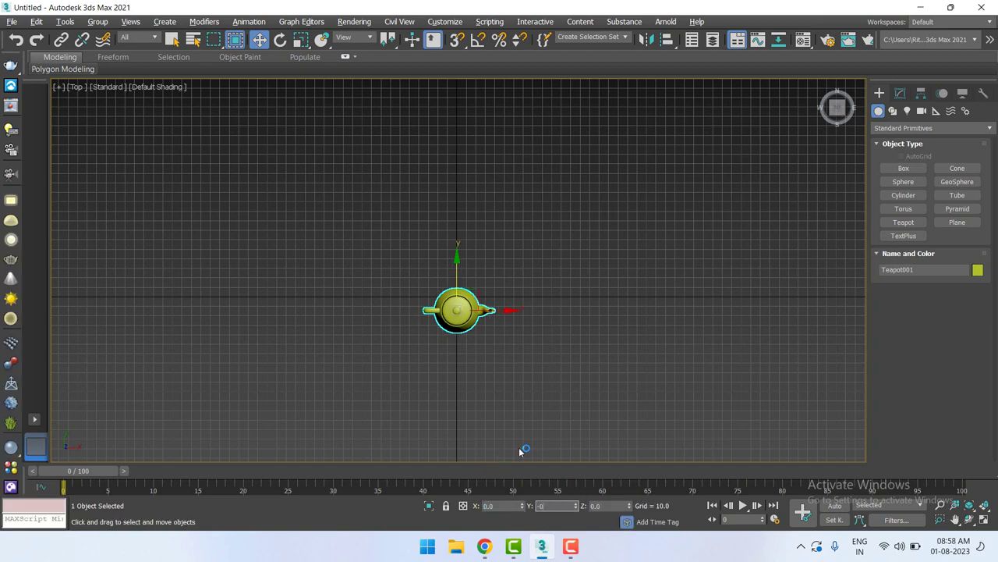
{"action": "key", "text": "Return"}
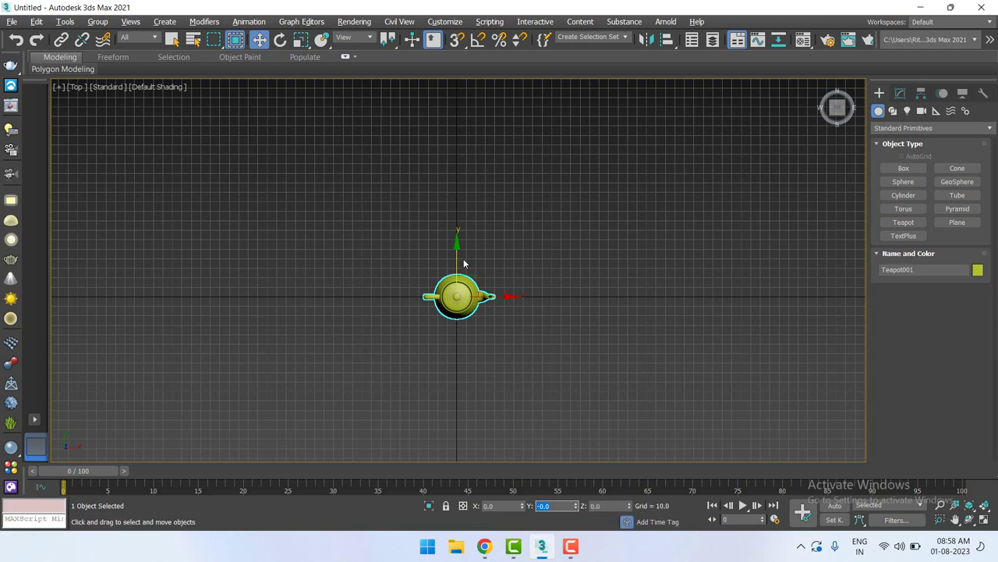
Test-drag the teapot along Y and X, undoing each move, then restore four viewports
{"action": "left_click_drag", "start_coordinate": [457, 254], "coordinate": [460, 190]}
{"action": "key", "text": "ctrl+z"}
{"action": "left_click_drag", "start_coordinate": [503, 305], "coordinate": [609, 306]}
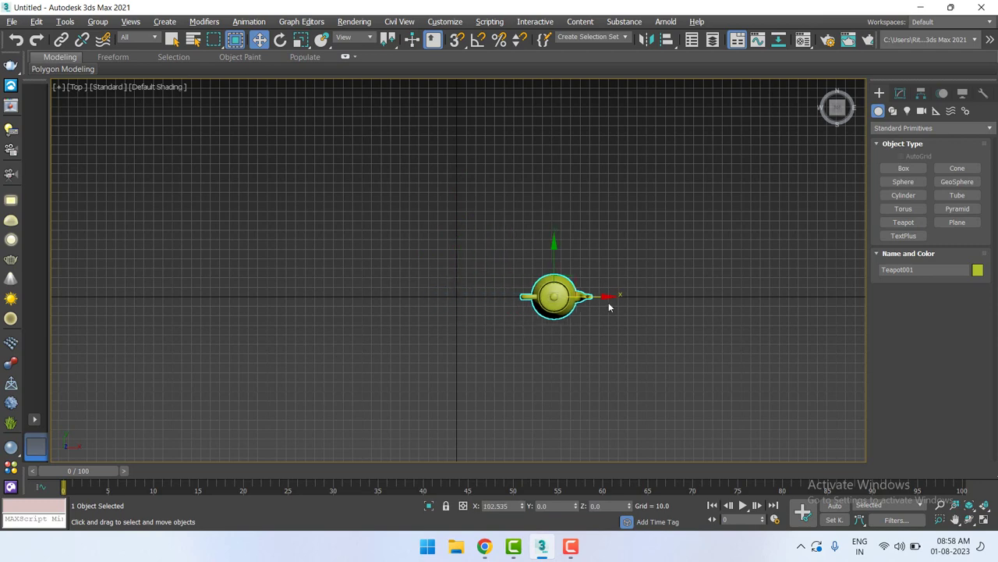
{"action": "key", "text": "ctrl+z"}
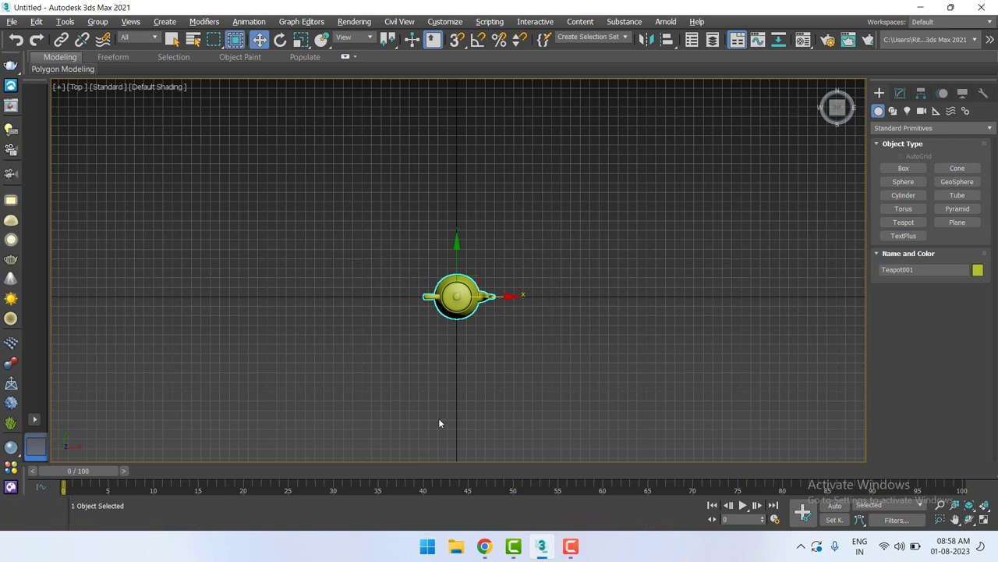
{"action": "key", "text": "alt+w"}
Inspect the selected teapot in a maximized Perspective view, then maximize the Top view instead
{"action": "left_click", "coordinate": [854, 429]}
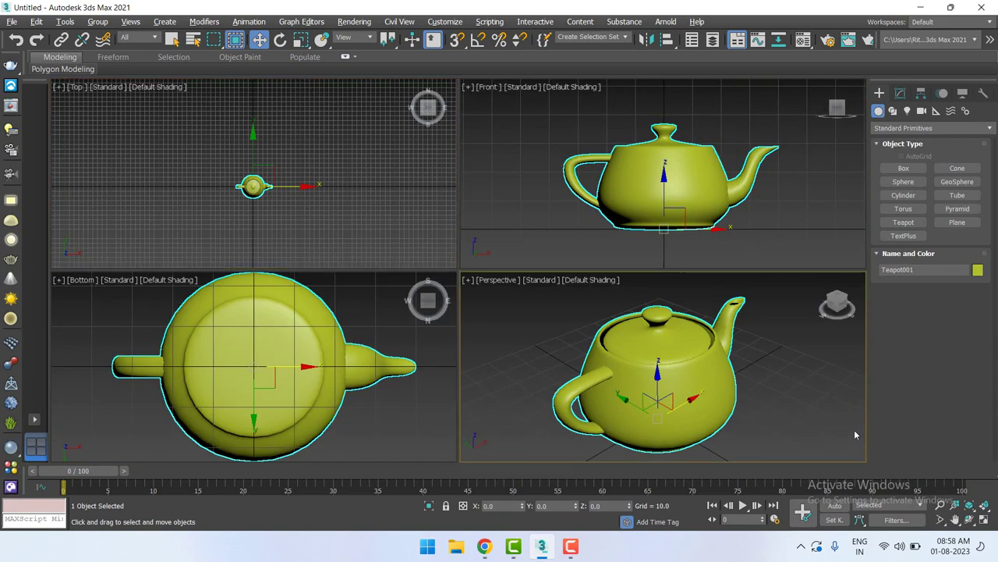
{"action": "left_click", "coordinate": [854, 429]}
{"action": "key", "text": "alt+w"}
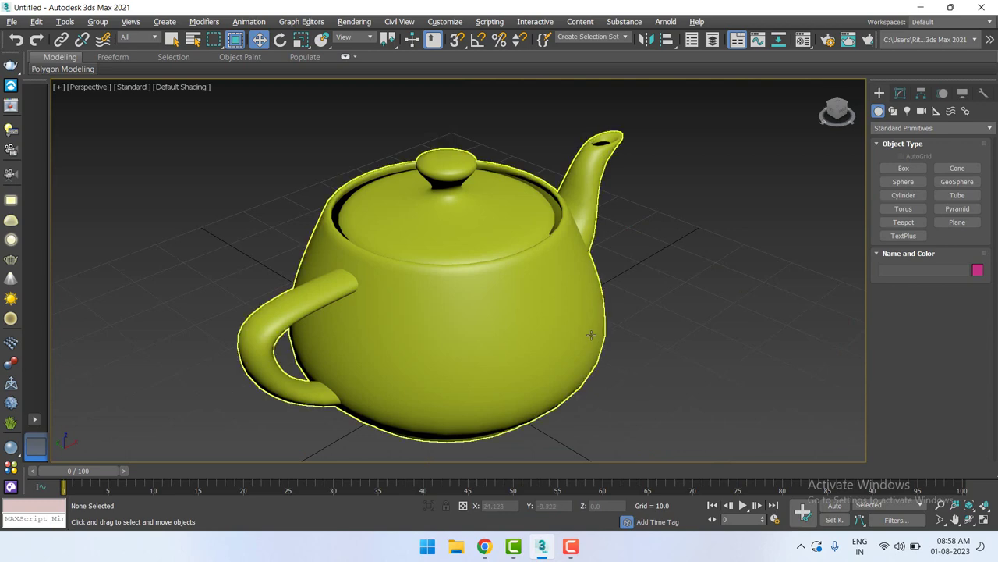
{"action": "left_click", "coordinate": [587, 330]}
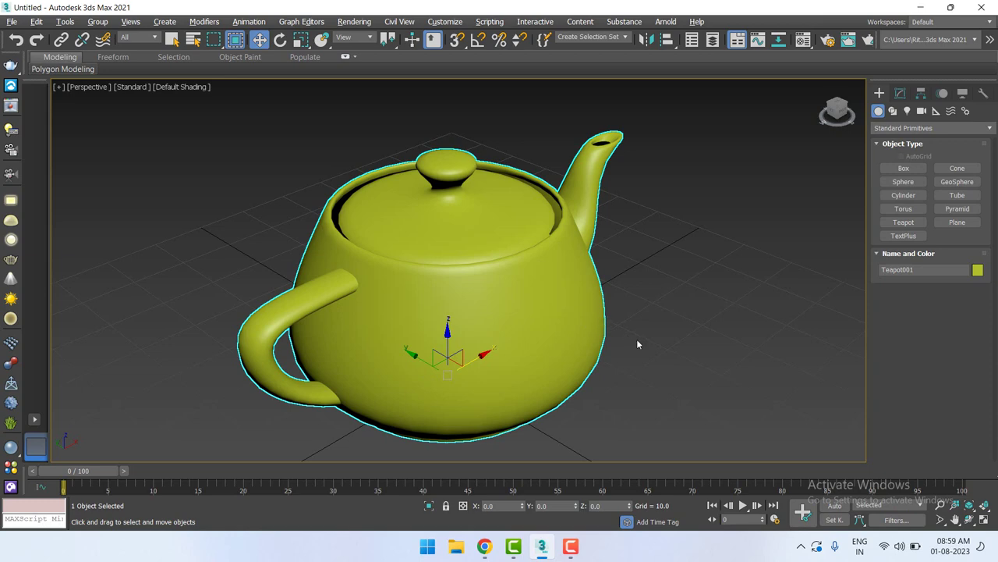
{"action": "key", "text": "alt+w"}
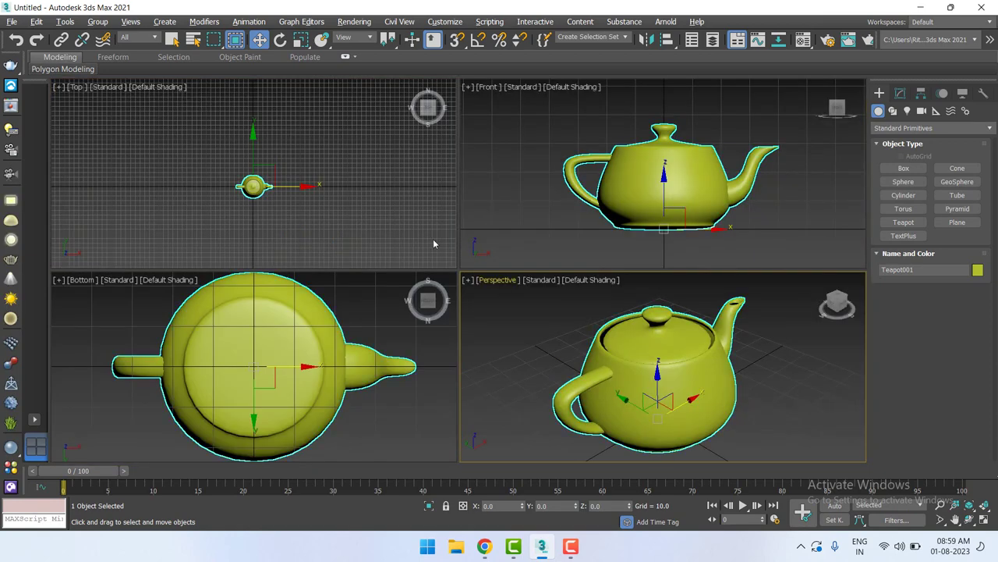
{"action": "key", "text": "alt+w"}
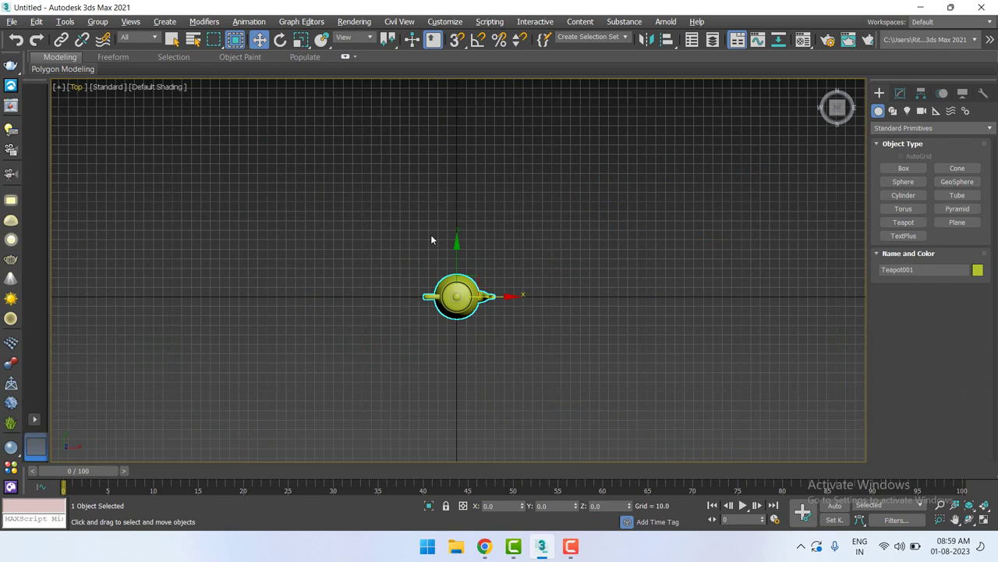
Set the teapot's Y position to 300, 0, -300, then back to 0
{"action": "scroll", "coordinate": [476, 328], "scroll_direction": "up", "scroll_amount": 2}
{"action": "scroll", "coordinate": [482, 344], "scroll_direction": "up", "scroll_amount": 2}
{"action": "type", "text": "3"}
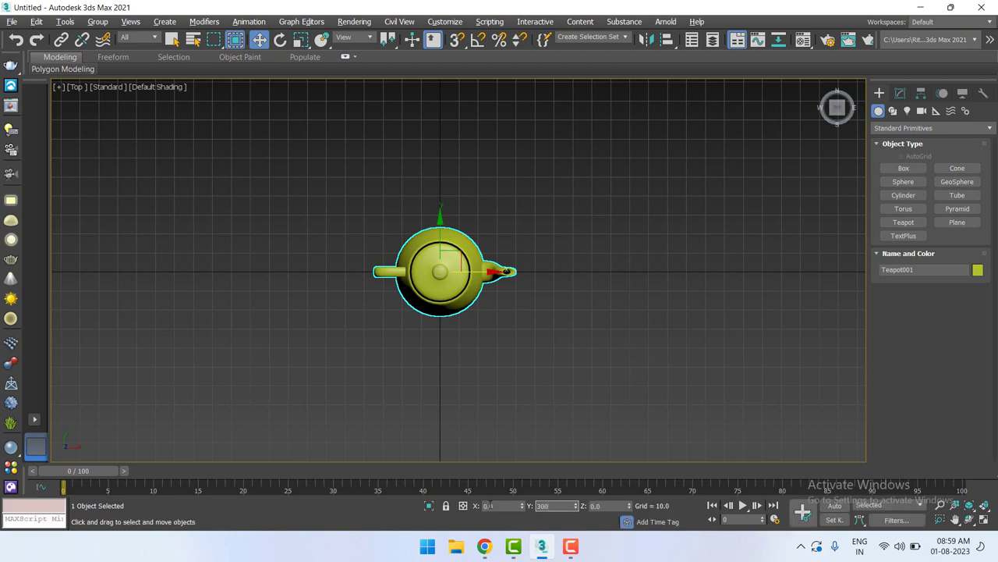
{"action": "type", "text": "00"}
{"action": "key", "text": "Return"}
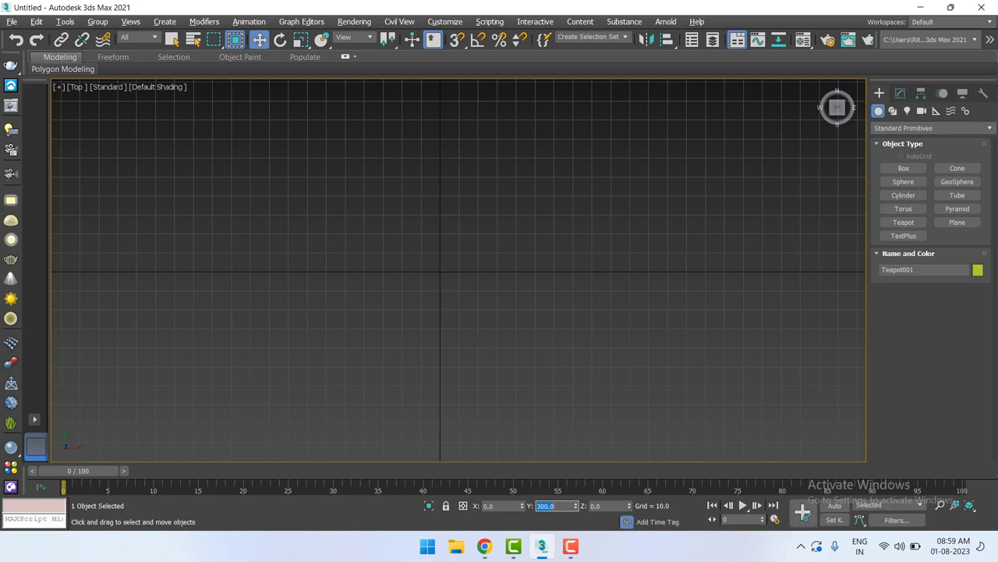
{"action": "scroll", "coordinate": [571, 225], "scroll_direction": "down", "scroll_amount": 3}
{"action": "scroll", "coordinate": [571, 223], "scroll_direction": "down", "scroll_amount": 3}
{"action": "scroll", "coordinate": [562, 250], "scroll_direction": "down", "scroll_amount": 2}
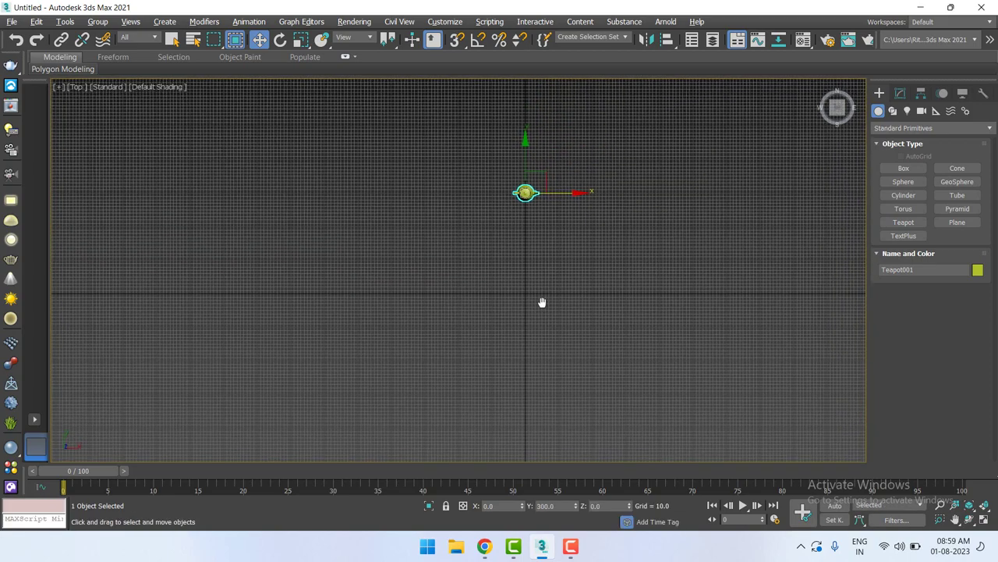
{"action": "scroll", "coordinate": [542, 299], "scroll_direction": "down", "scroll_amount": 2}
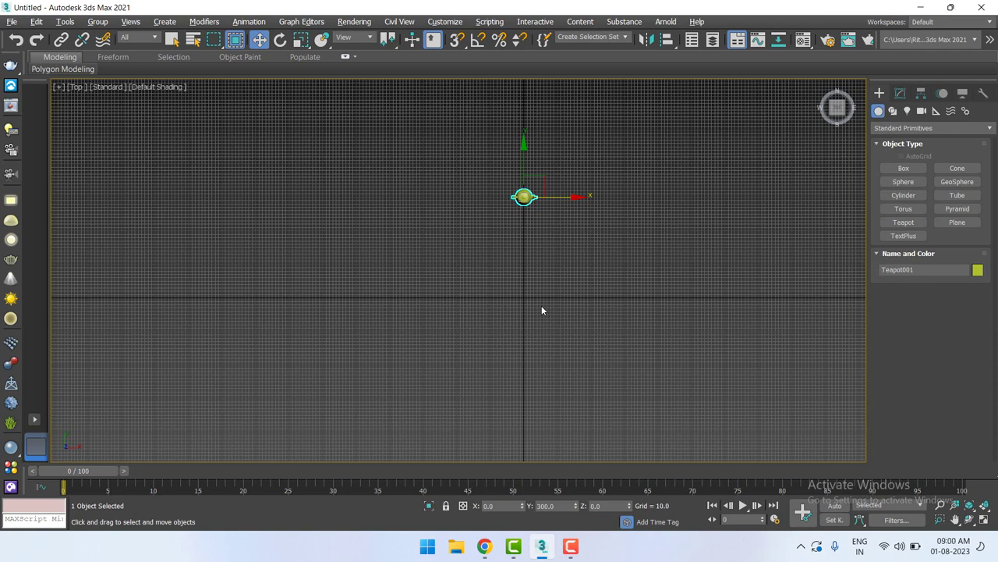
{"action": "double_click", "coordinate": [551, 506]}
{"action": "type", "text": "0"}
{"action": "key", "text": "Return"}
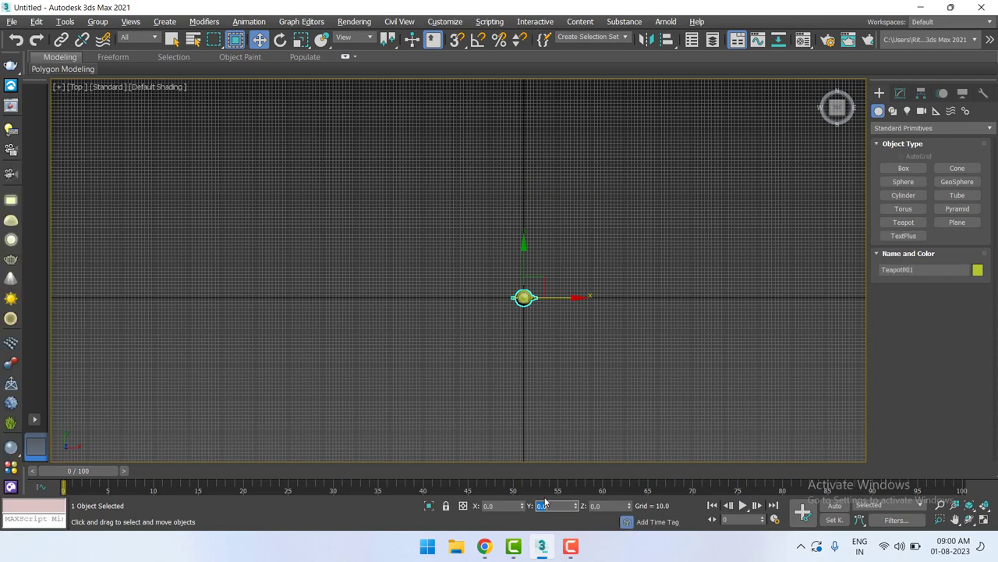
{"action": "double_click", "coordinate": [546, 505]}
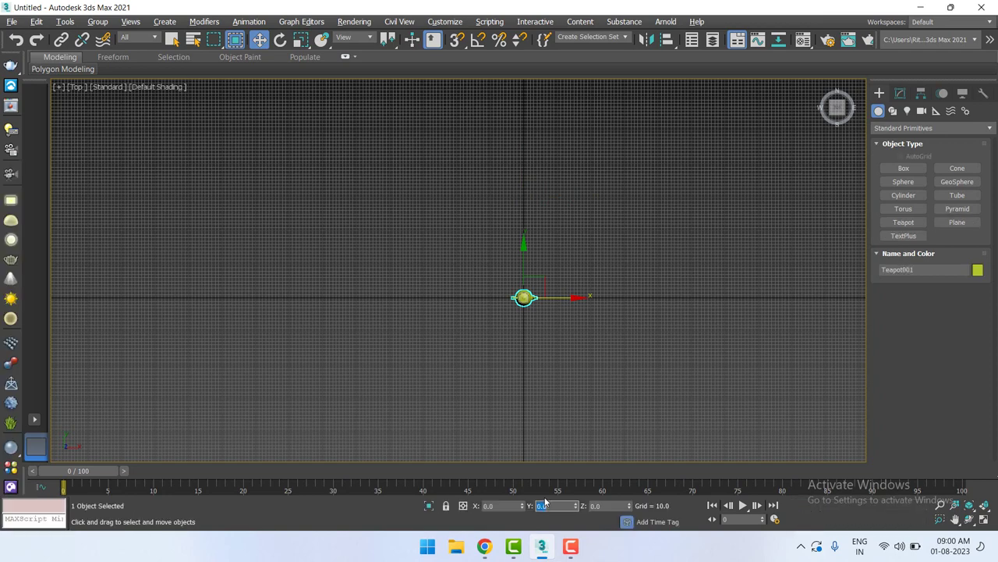
{"action": "key", "text": "BackSpace"}
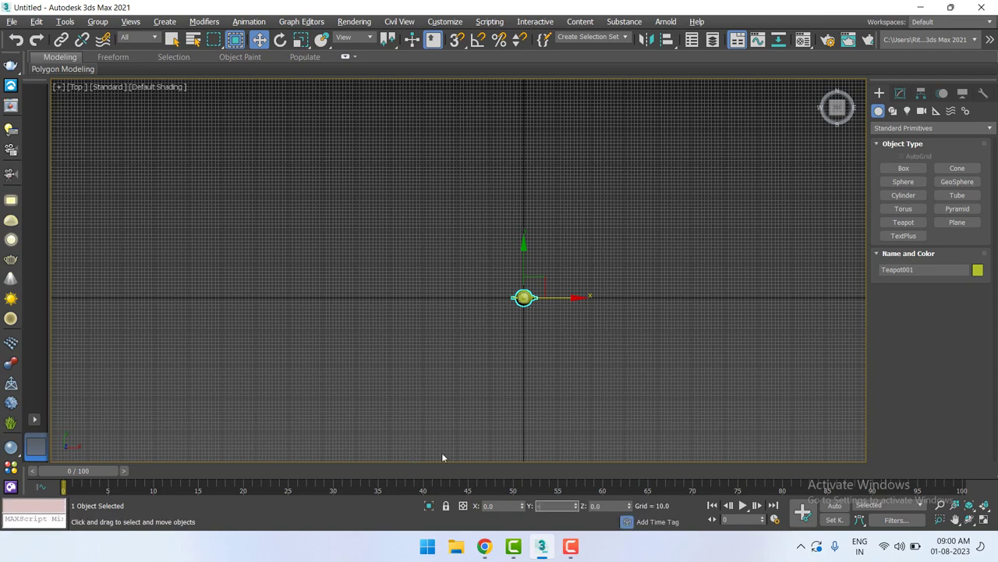
{"action": "type", "text": "-300"}
{"action": "key", "text": "Return"}
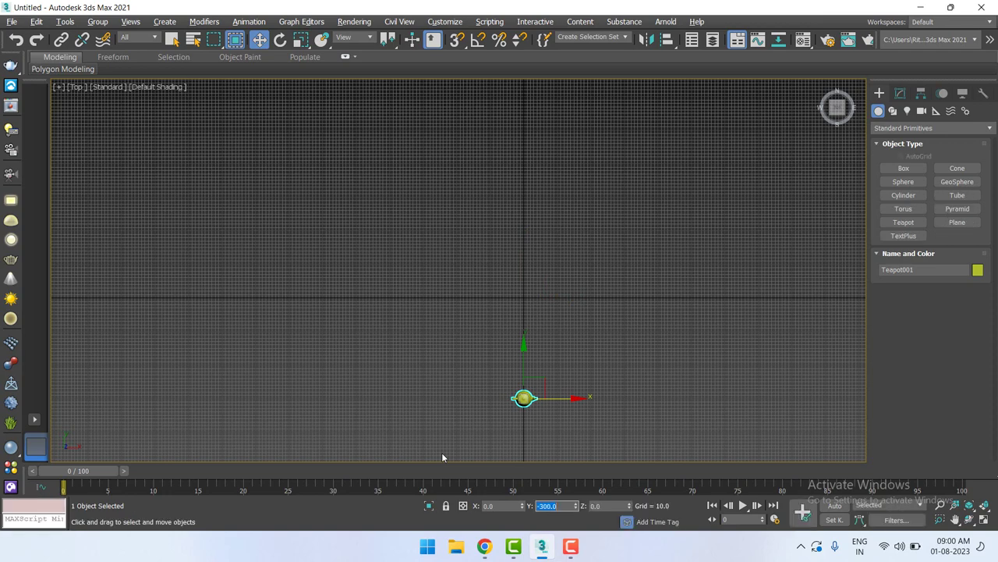
{"action": "type", "text": "0"}
{"action": "key", "text": "Return"}
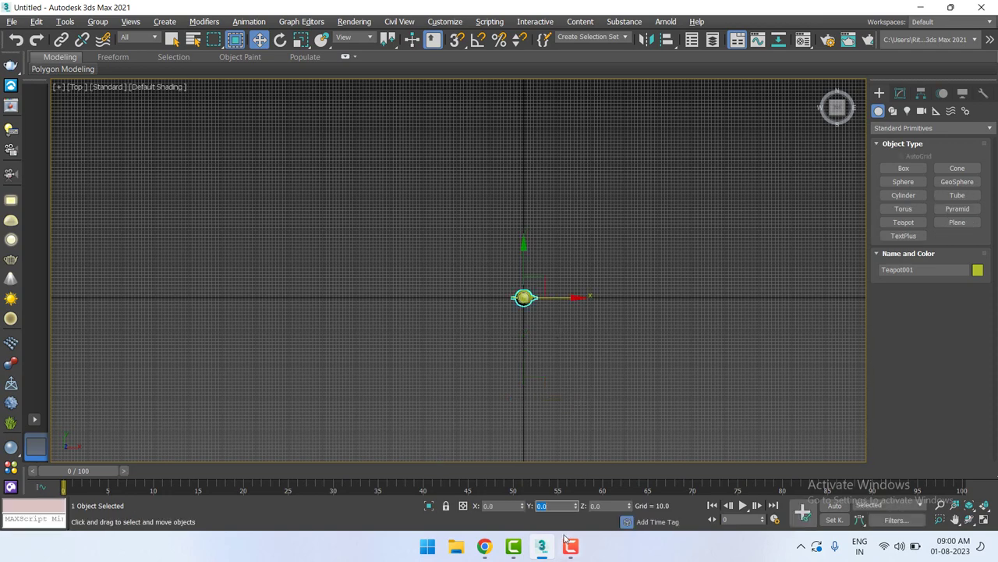
Set the teapot's X position to 300, 0, -300, then back to 0
{"action": "left_click", "coordinate": [496, 506]}
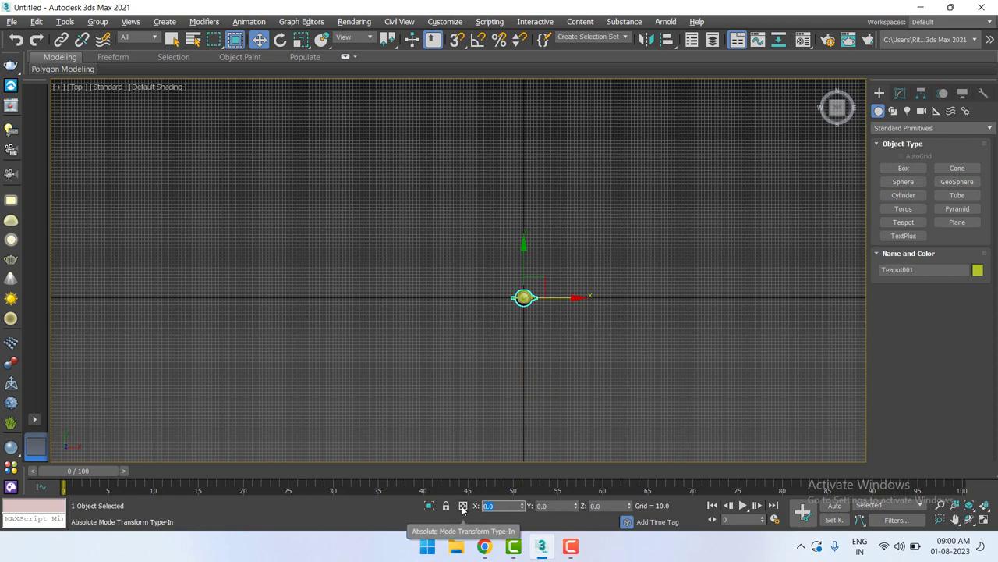
{"action": "type", "text": "30"}
{"action": "key", "text": "Return"}
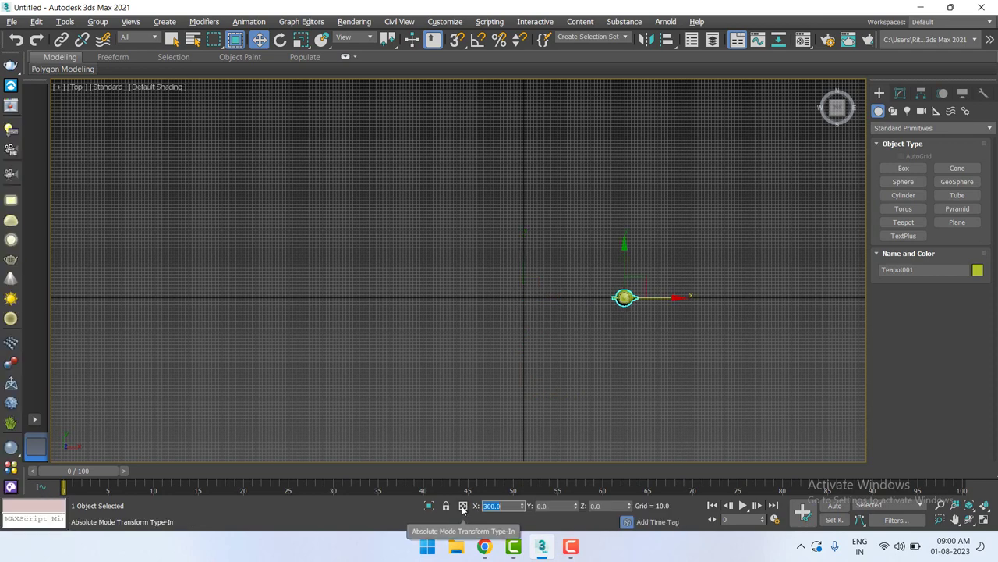
{"action": "type", "text": "0"}
{"action": "key", "text": "Return"}
{"action": "type", "text": "-3"}
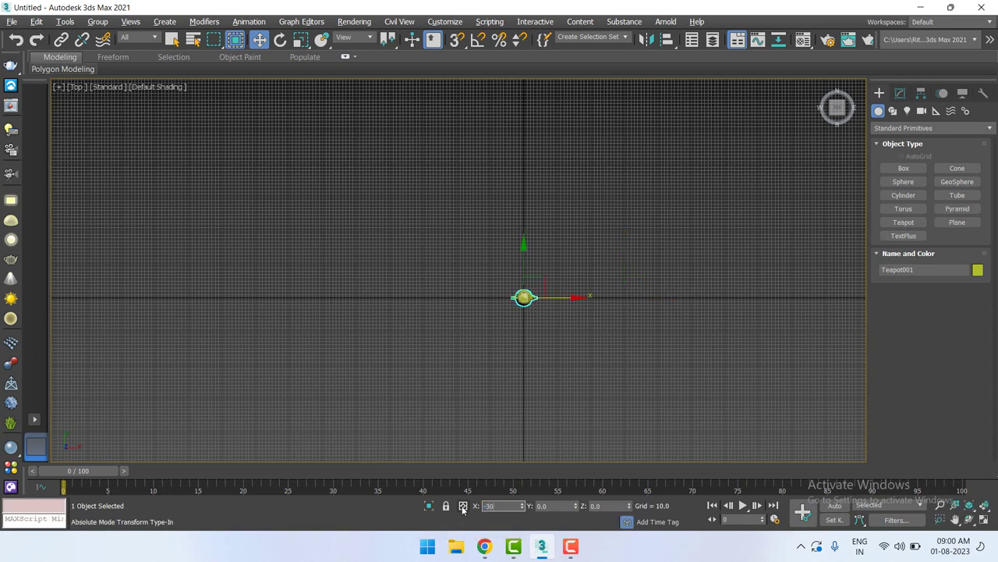
{"action": "type", "text": "0"}
{"action": "key", "text": "Return"}
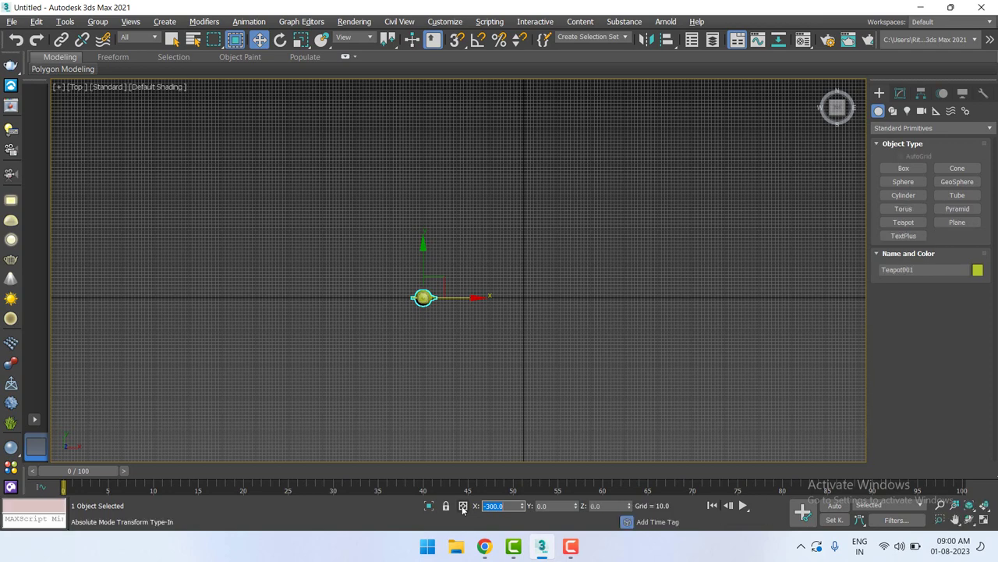
{"action": "type", "text": "0"}
{"action": "key", "text": "Return"}
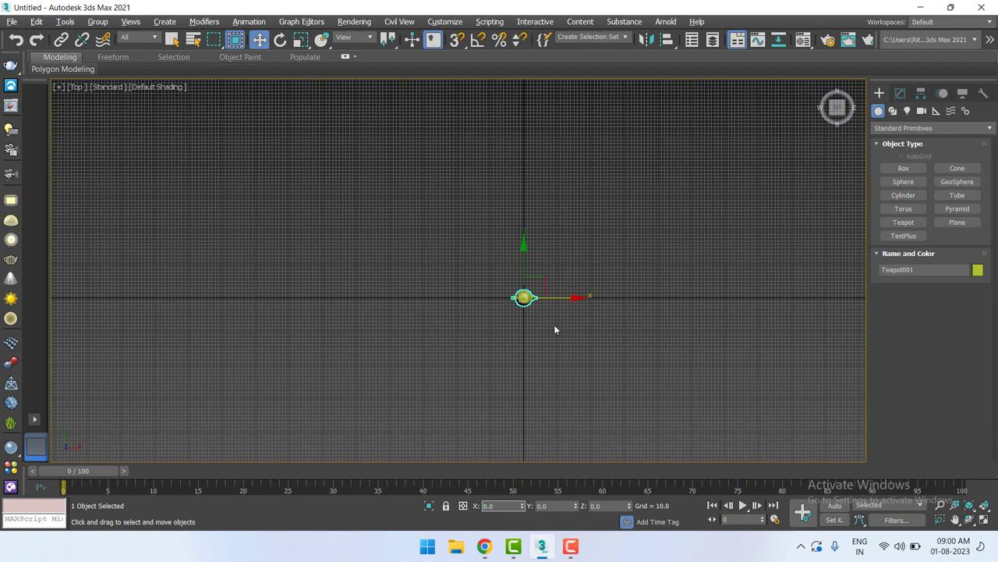
Maximize the Front view and zoom out to show the teapot
{"action": "key", "text": "alt+w"}
{"action": "key", "text": "alt+w"}
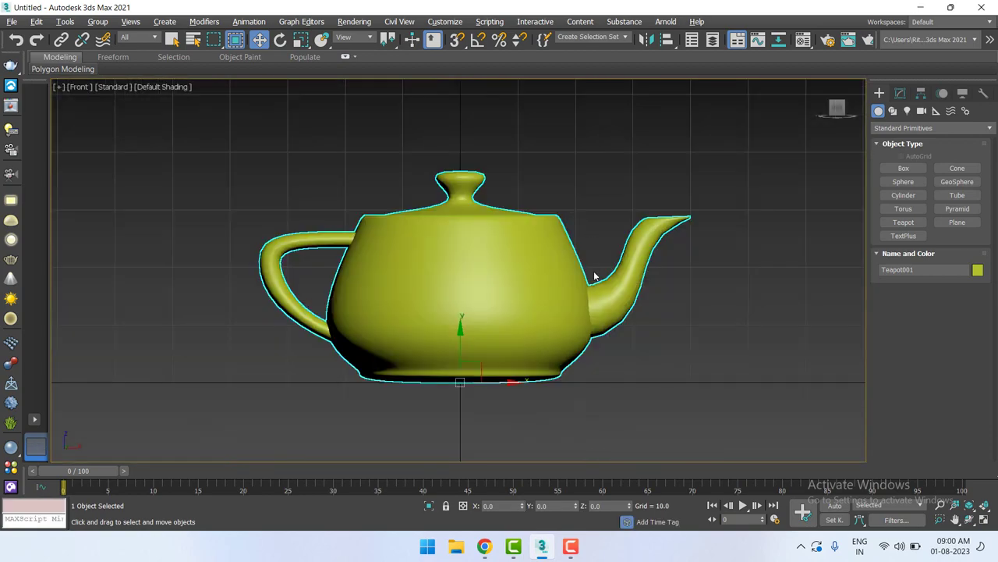
{"action": "scroll", "coordinate": [594, 276], "scroll_direction": "down", "scroll_amount": 5}
{"action": "scroll", "coordinate": [609, 336], "scroll_direction": "down", "scroll_amount": 2}
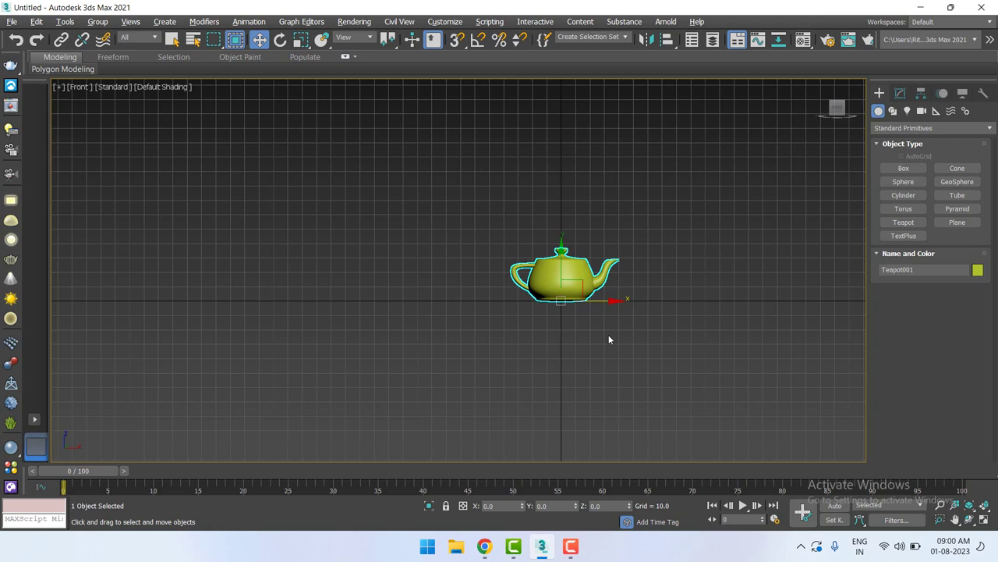
Change the Bottom viewport to a Left view centred on the teapot, then restore four viewports
{"action": "key", "text": "alt+w"}
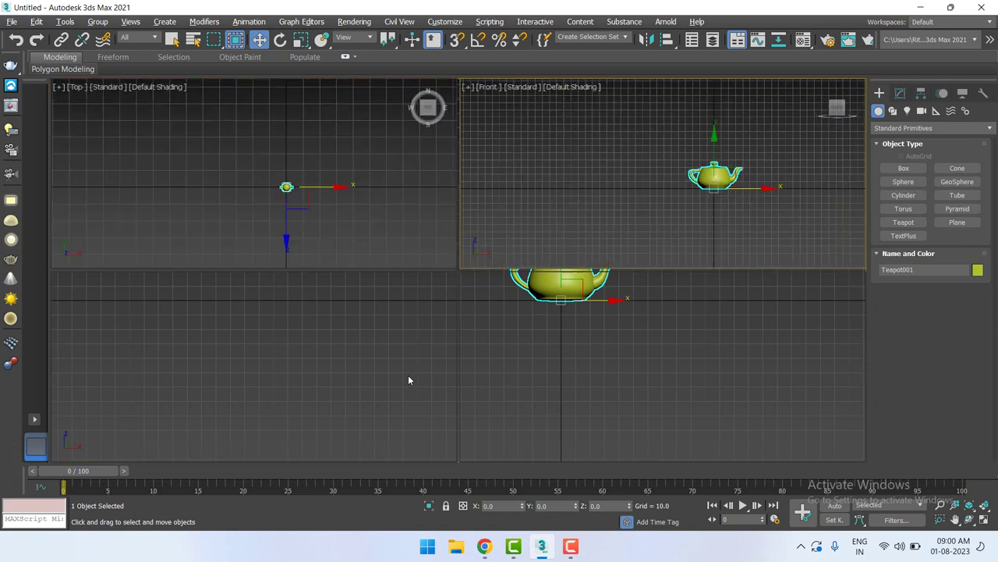
{"action": "left_click", "coordinate": [349, 323]}
{"action": "key", "text": "alt+w"}
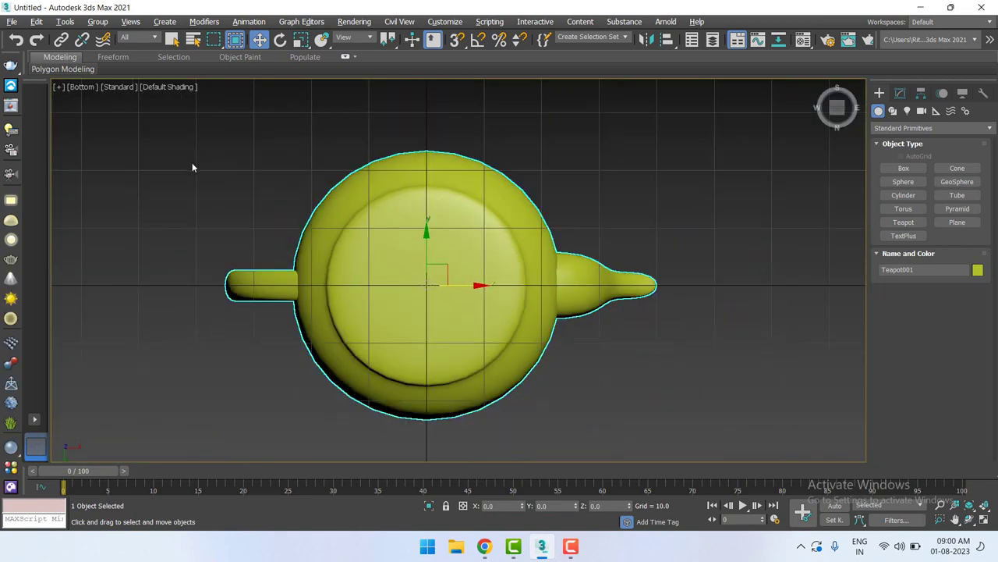
{"action": "left_click", "coordinate": [82, 86]}
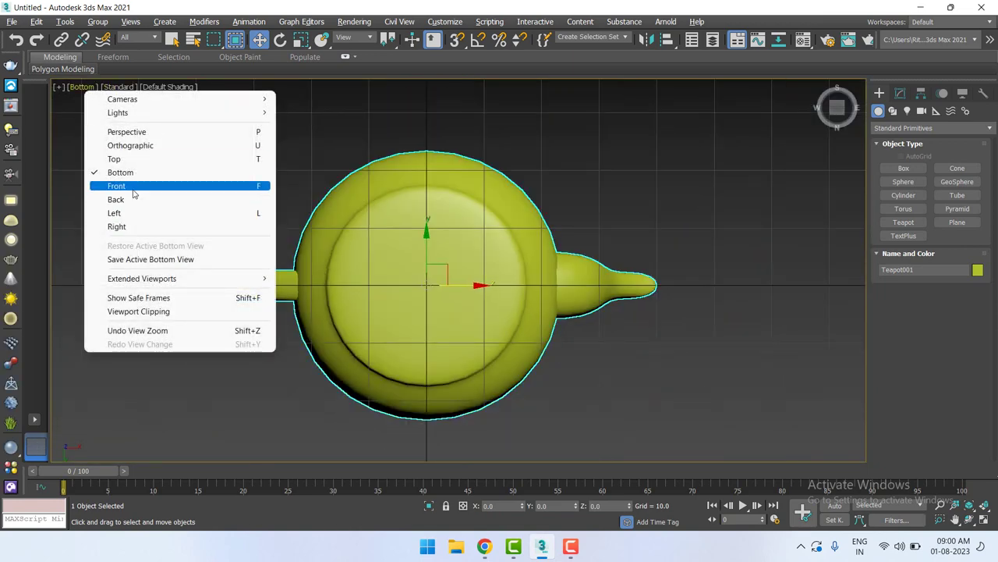
{"action": "left_click", "coordinate": [138, 213]}
{"action": "scroll", "coordinate": [542, 357], "scroll_direction": "down", "scroll_amount": 3}
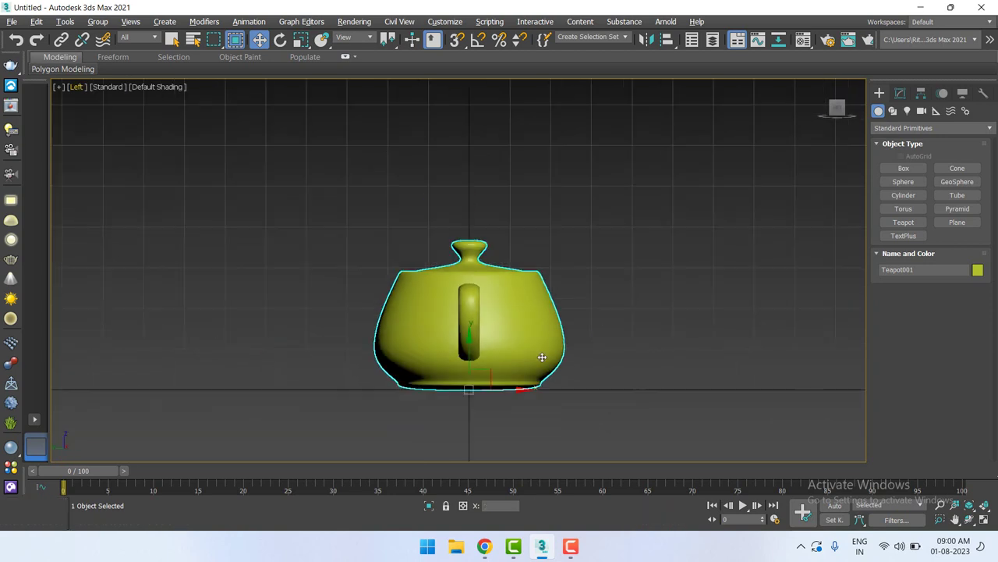
{"action": "middle_click_drag", "start_coordinate": [542, 356], "coordinate": [581, 333]}
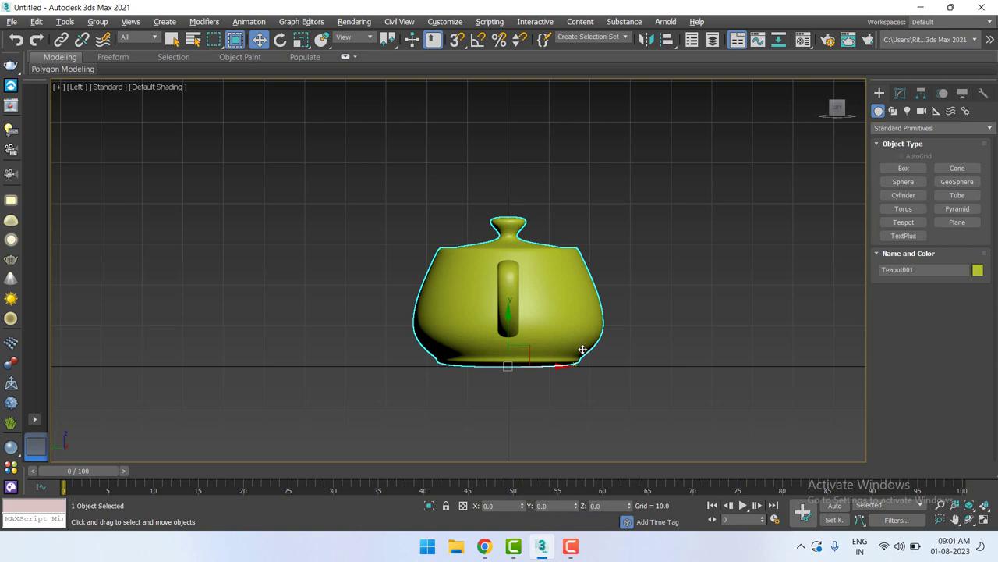
{"action": "key", "text": "alt+w"}
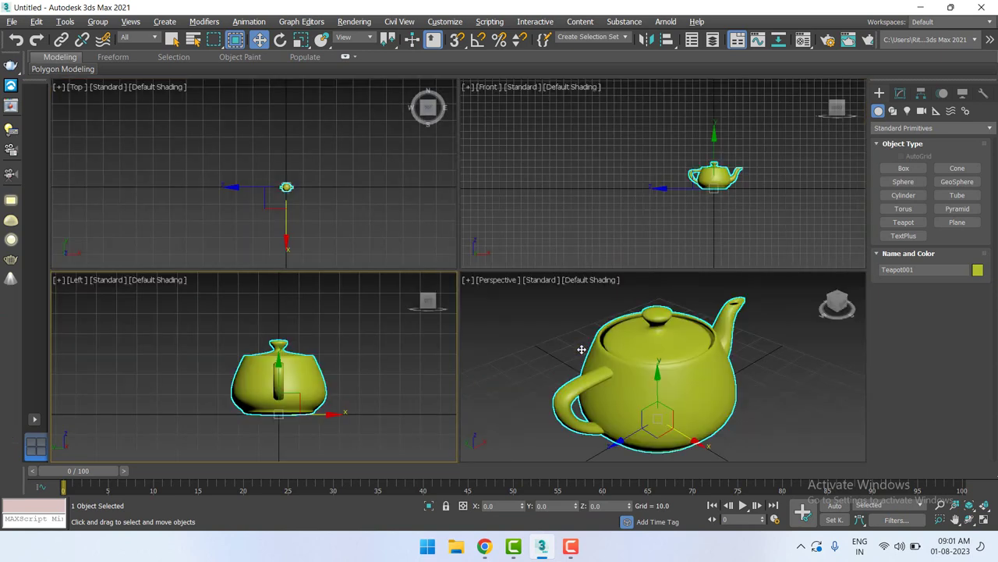
Select the teapot in the Perspective view and maximize that view with Alt+W
{"action": "left_click", "coordinate": [726, 286]}
{"action": "left_click", "coordinate": [693, 415]}
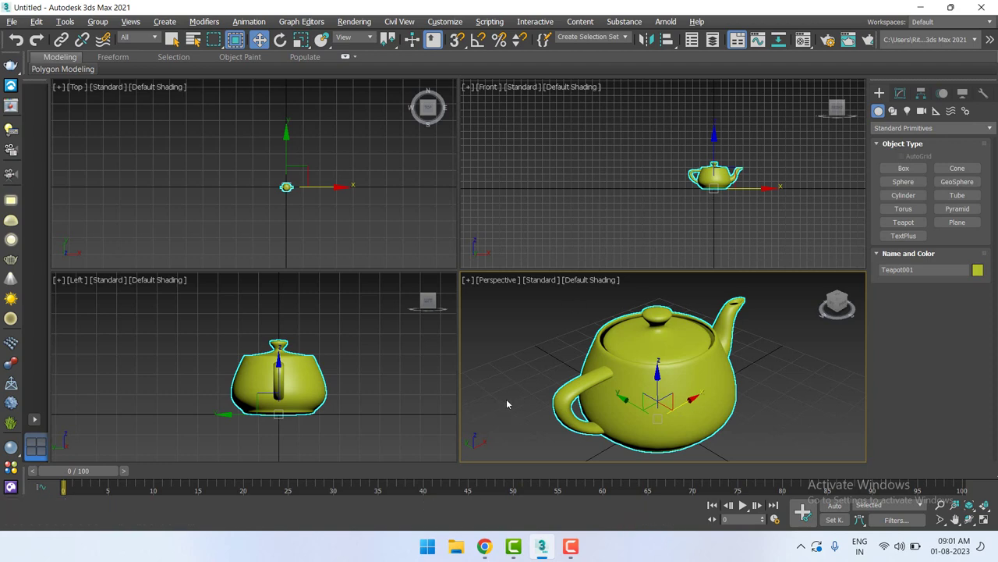
{"action": "key", "text": "alt+w"}
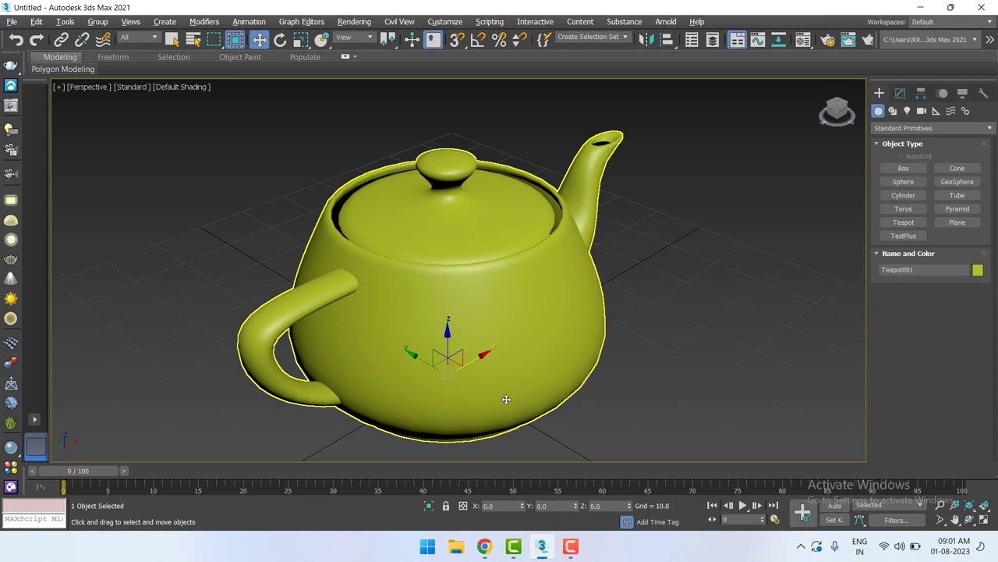
Toggle to four viewports and back to maximized Perspective, then show the teapot in Front view
{"action": "left_click", "coordinate": [506, 400]}
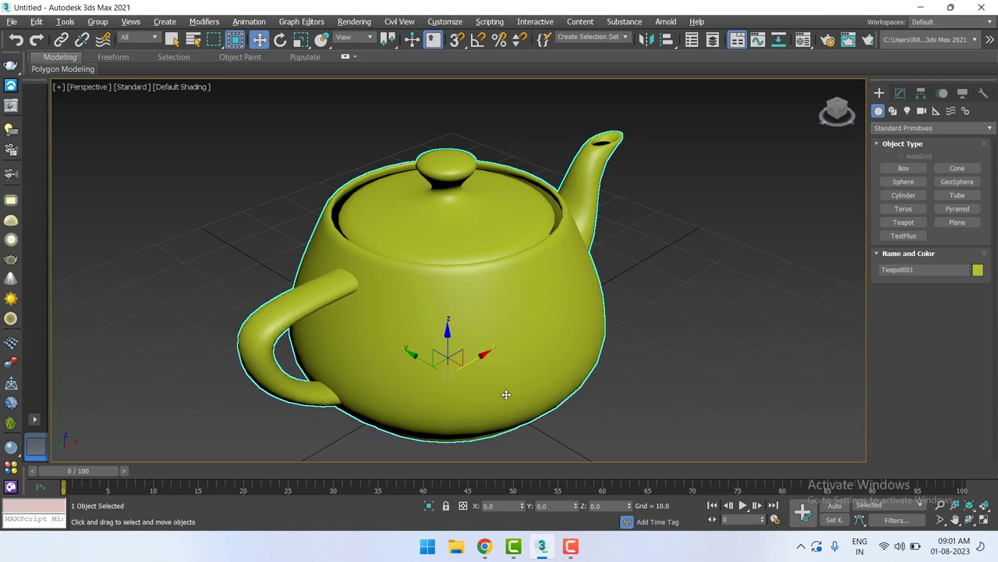
{"action": "key", "text": "alt+w"}
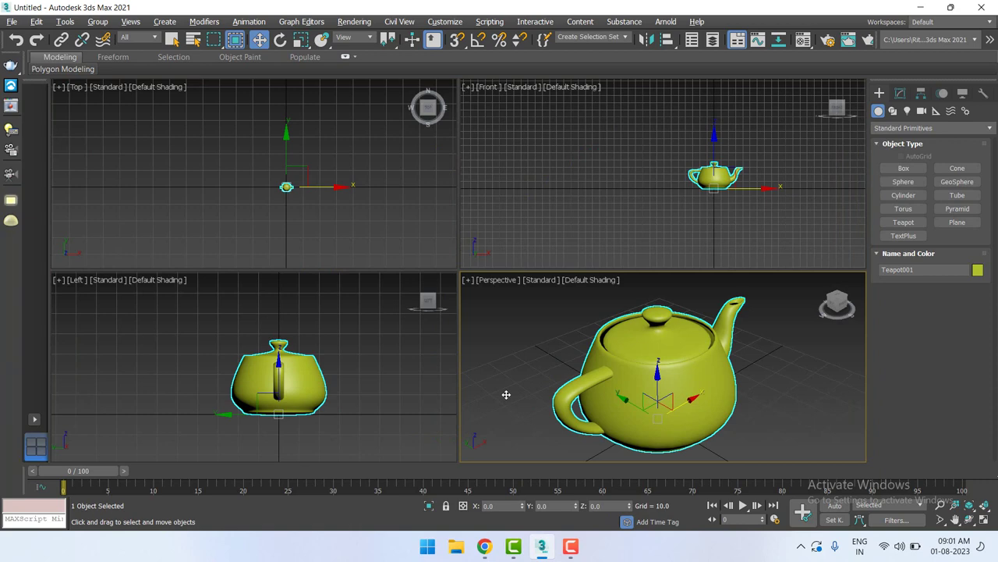
{"action": "key", "text": "alt+w"}
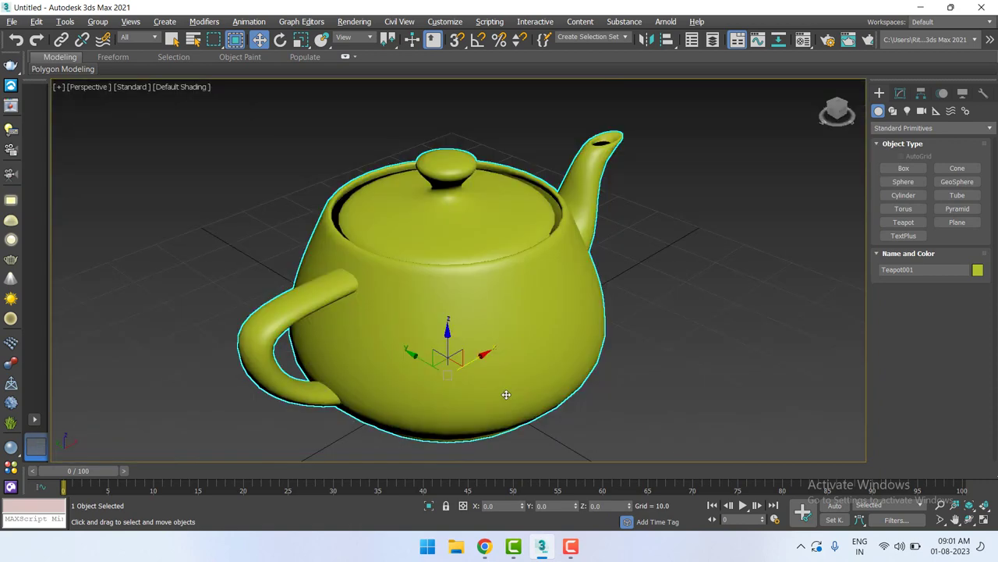
{"action": "scroll", "coordinate": [651, 374], "scroll_direction": "down", "scroll_amount": 3}
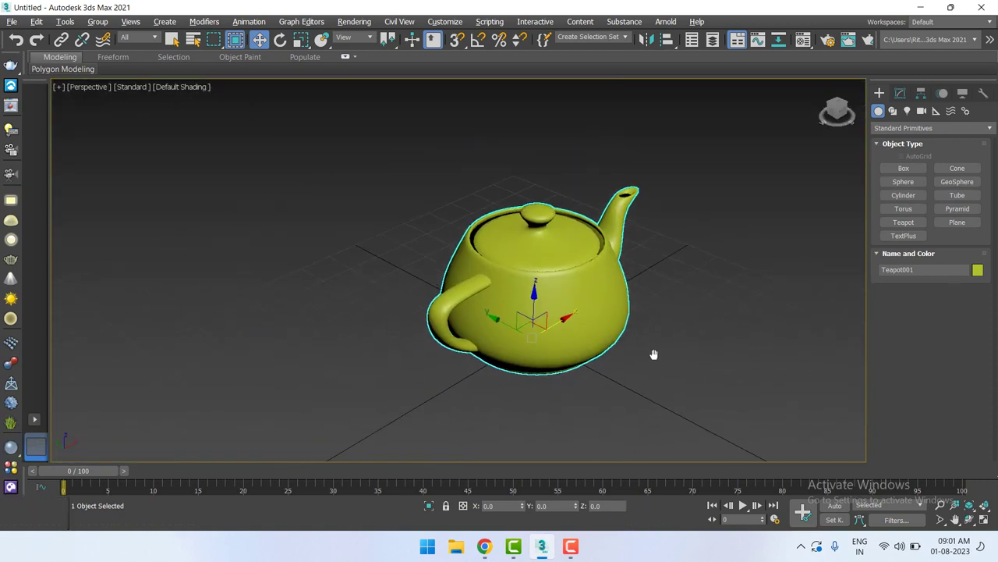
{"action": "scroll", "coordinate": [636, 347], "scroll_direction": "up", "scroll_amount": 1}
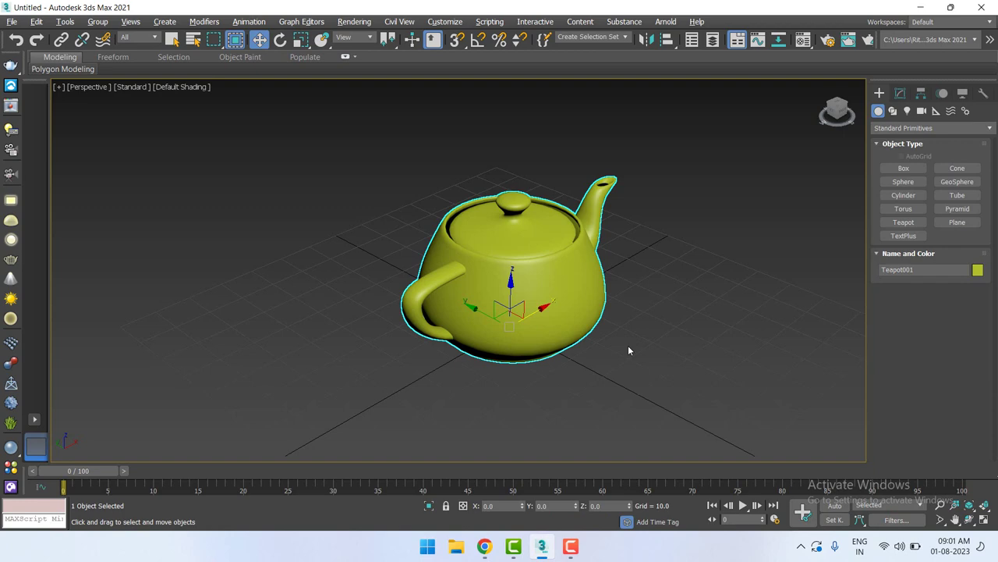
{"action": "key", "text": "f"}
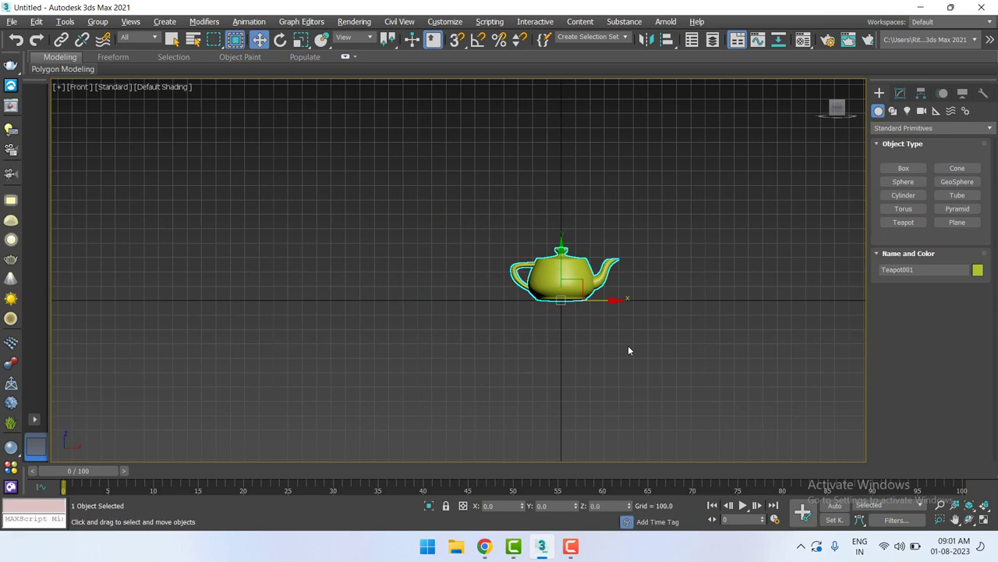
View the teapot from the Left, then Top, then back to Perspective
{"action": "key", "text": "l"}
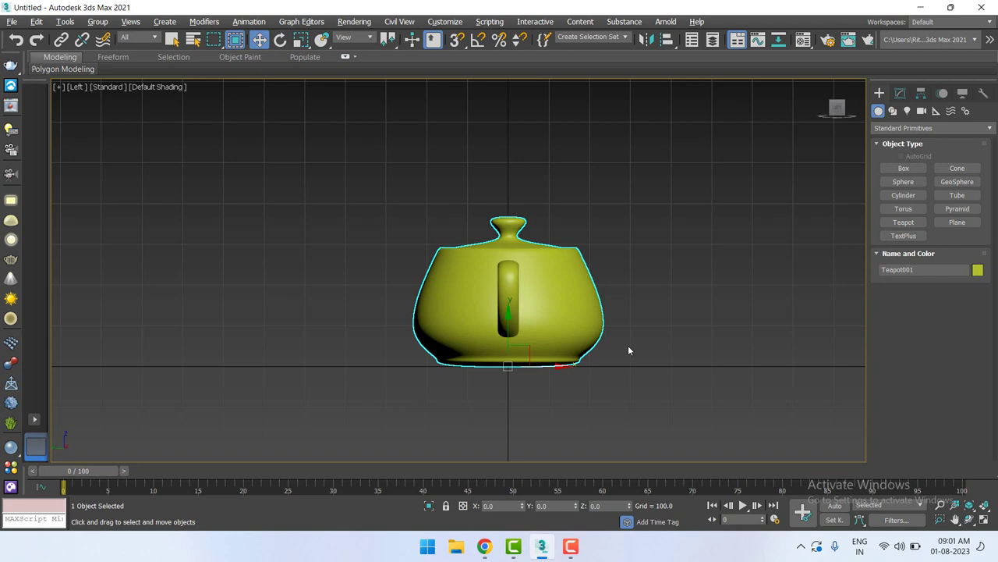
{"action": "key", "text": "t"}
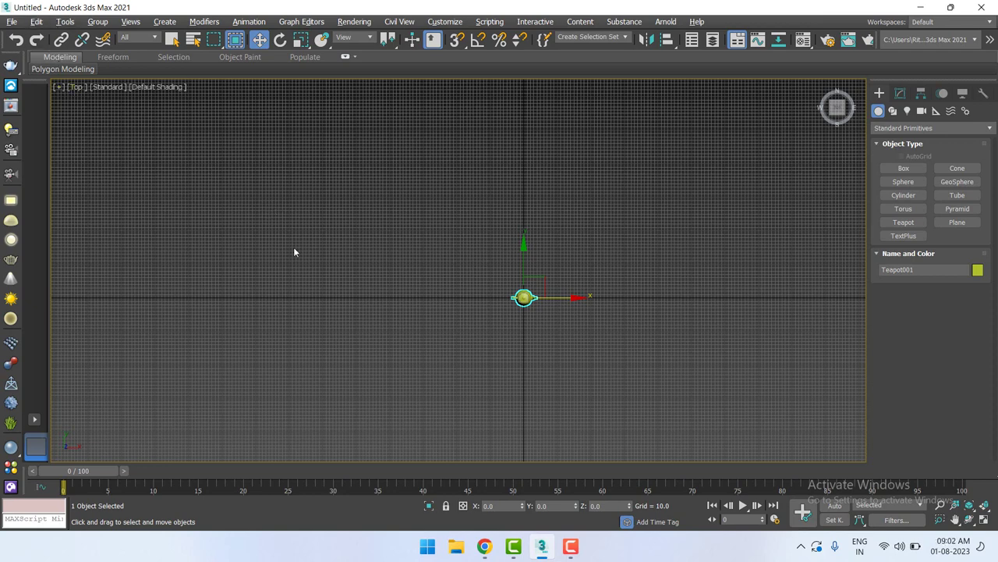
{"action": "key", "text": "p"}
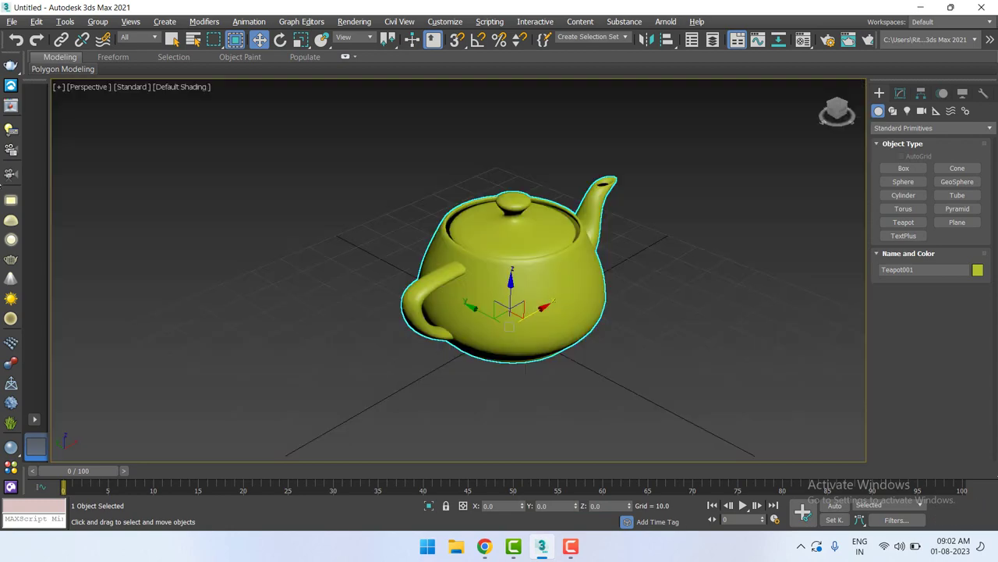
Check the Point-of-View viewpoint list, pan the view, then delete the teapot
{"action": "left_click", "coordinate": [99, 88]}
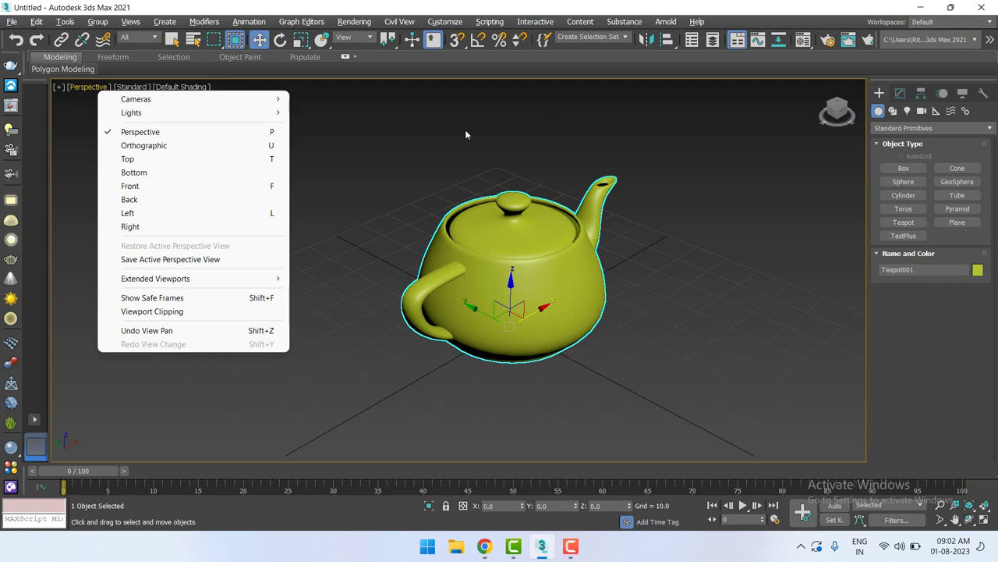
{"action": "left_click", "coordinate": [277, 201]}
{"action": "left_click", "coordinate": [486, 288]}
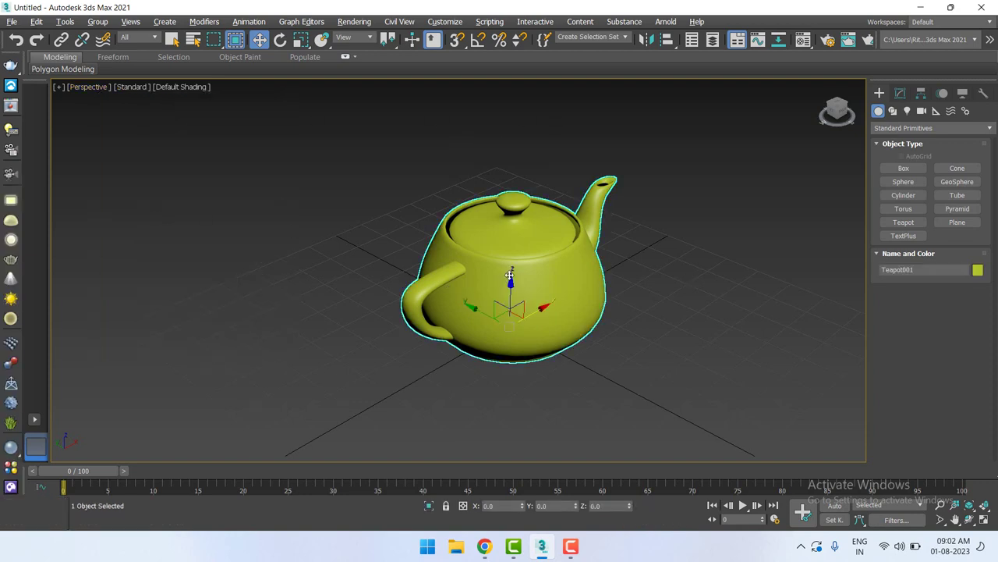
{"action": "middle_click_drag", "start_coordinate": [510, 278], "coordinate": [491, 268], "text": "alt"}
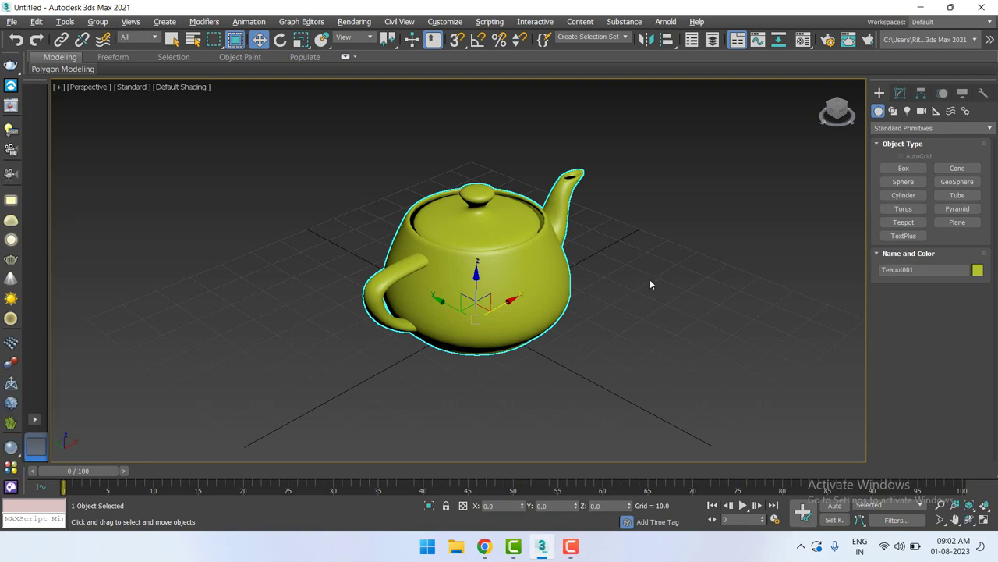
{"action": "key", "text": "Delete"}
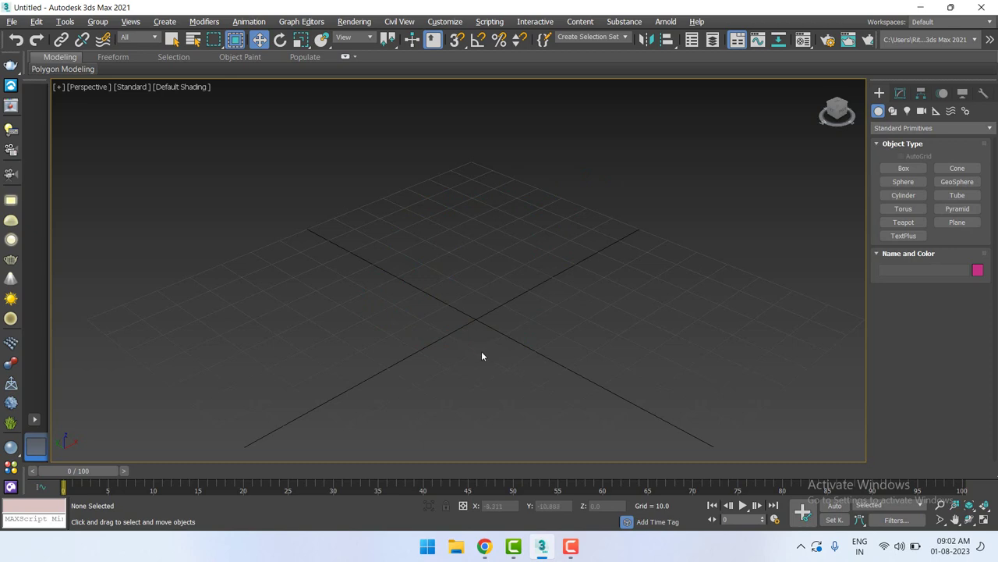
{"action": "scroll", "coordinate": [492, 335], "scroll_direction": "down", "scroll_amount": 10}
{"action": "middle_click_drag", "start_coordinate": [504, 352], "coordinate": [626, 232]}
{"action": "scroll", "coordinate": [626, 231], "scroll_direction": "up", "scroll_amount": 5}
{"action": "scroll", "coordinate": [559, 268], "scroll_direction": "down", "scroll_amount": 3}
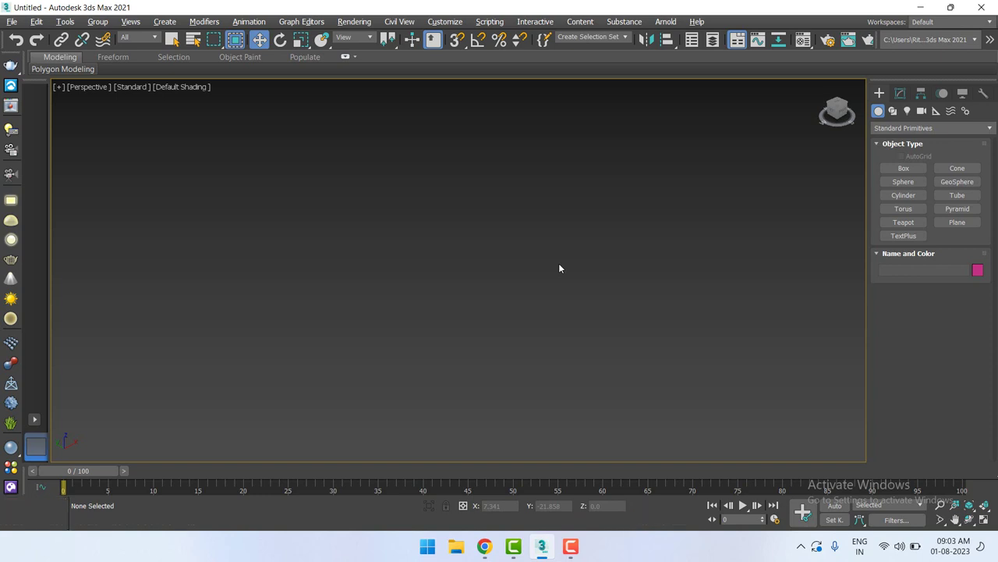
{"action": "scroll", "coordinate": [493, 272], "scroll_direction": "down", "scroll_amount": 5}
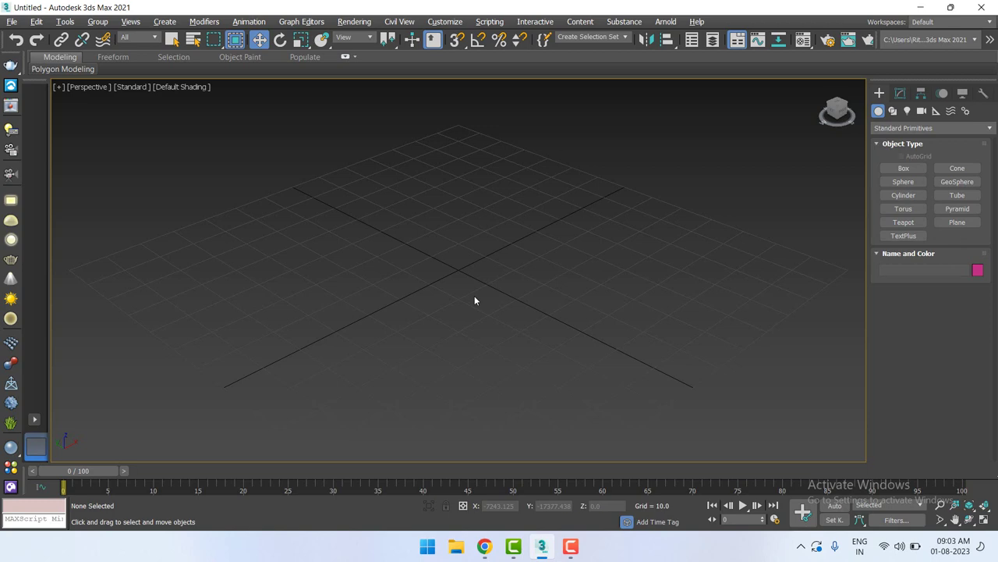
{"action": "key", "text": "g"}
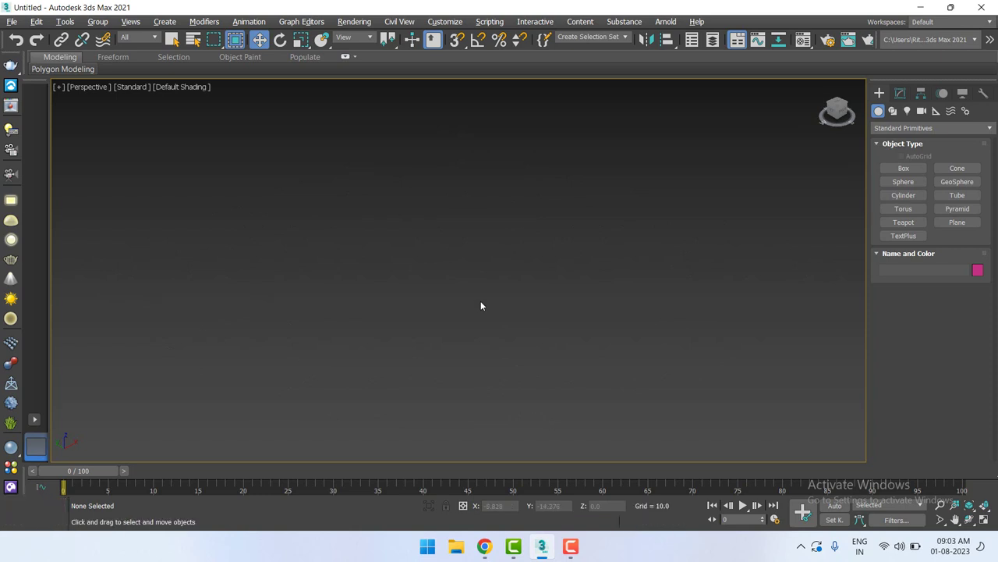
{"action": "key", "text": "g"}
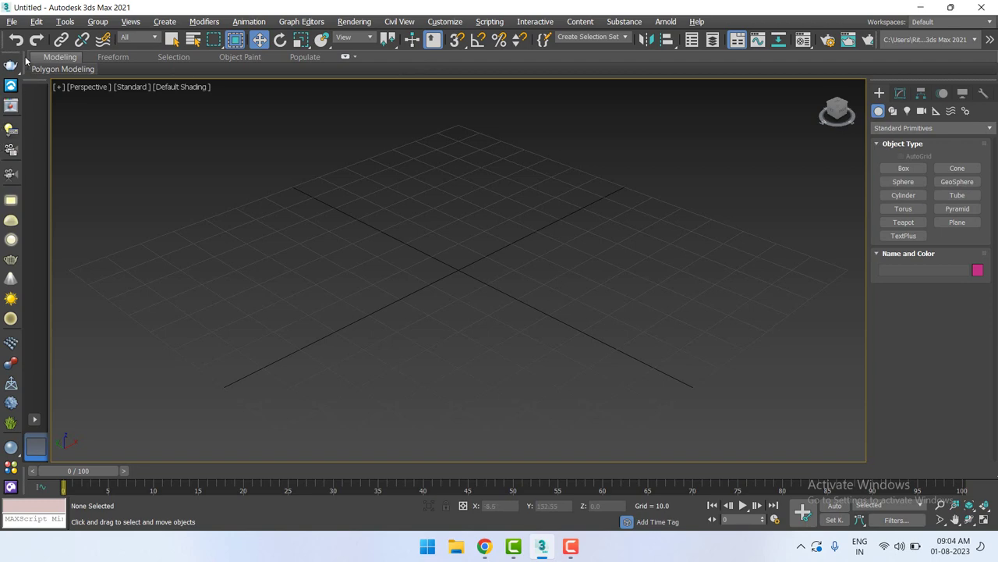
Float and redock the ribbon, float it again and close it, then undock the Command Panel
{"action": "mouse_move", "coordinate": [25, 61]}
{"action": "left_mouse_down"}
{"action": "mouse_move", "coordinate": [573, 215]}
{"action": "mouse_move", "coordinate": [438, 192]}
{"action": "left_mouse_up"}
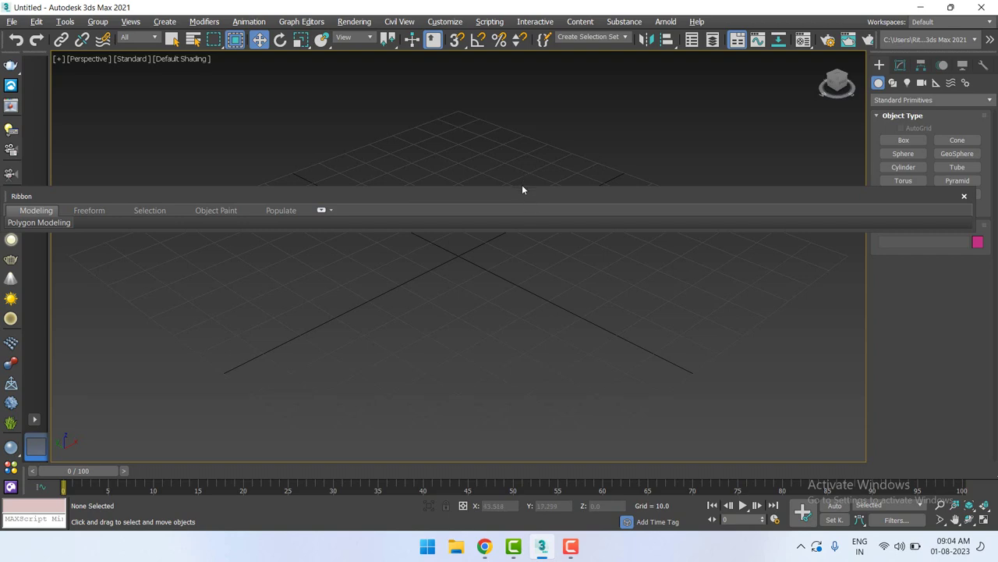
{"action": "left_click_drag", "start_coordinate": [417, 196], "coordinate": [431, 55]}
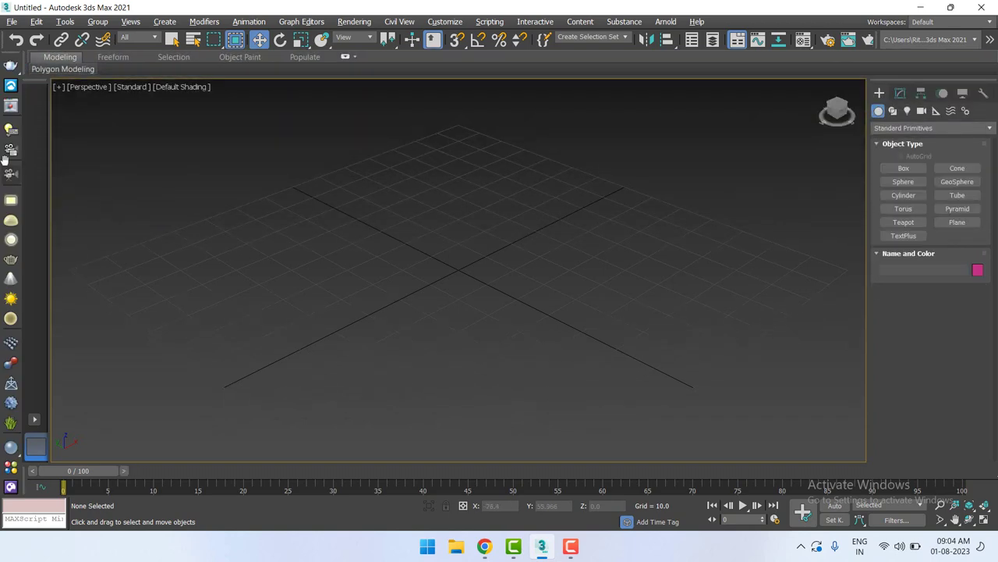
{"action": "left_click_drag", "start_coordinate": [30, 61], "coordinate": [151, 197]}
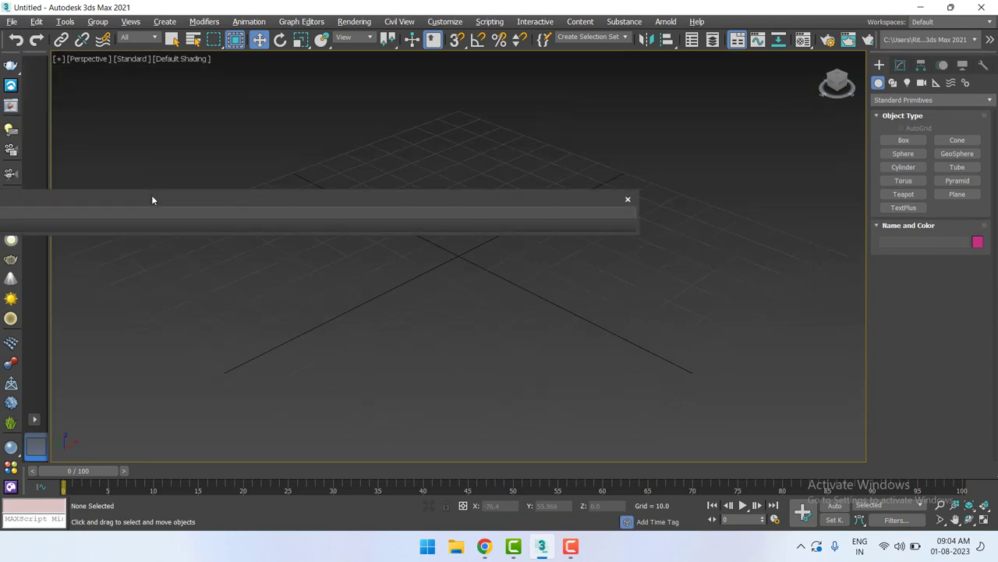
{"action": "left_click", "coordinate": [965, 202]}
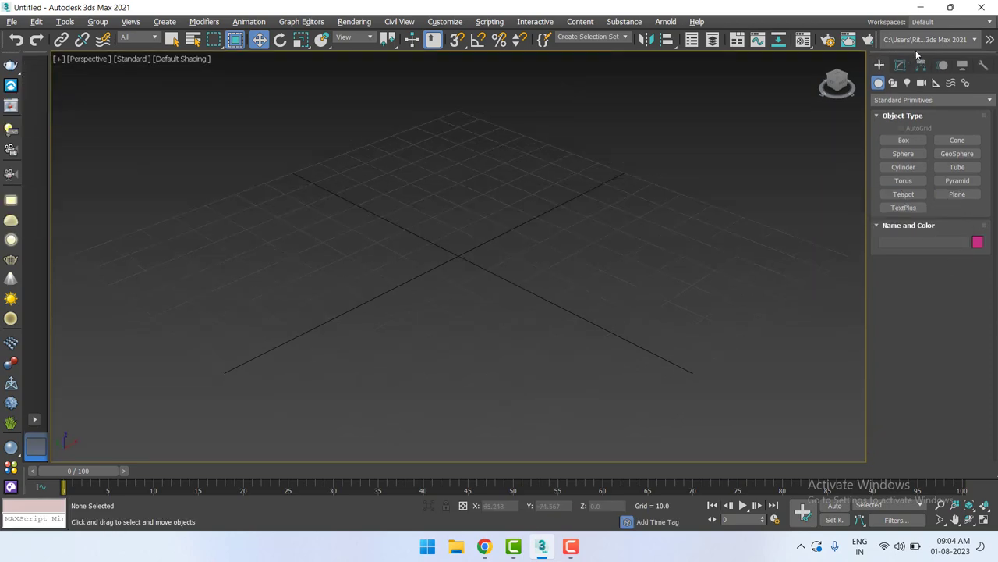
{"action": "mouse_move", "coordinate": [916, 52]}
{"action": "left_mouse_down"}
{"action": "mouse_move", "coordinate": [894, 73]}
{"action": "mouse_move", "coordinate": [952, 55]}
{"action": "left_mouse_up"}
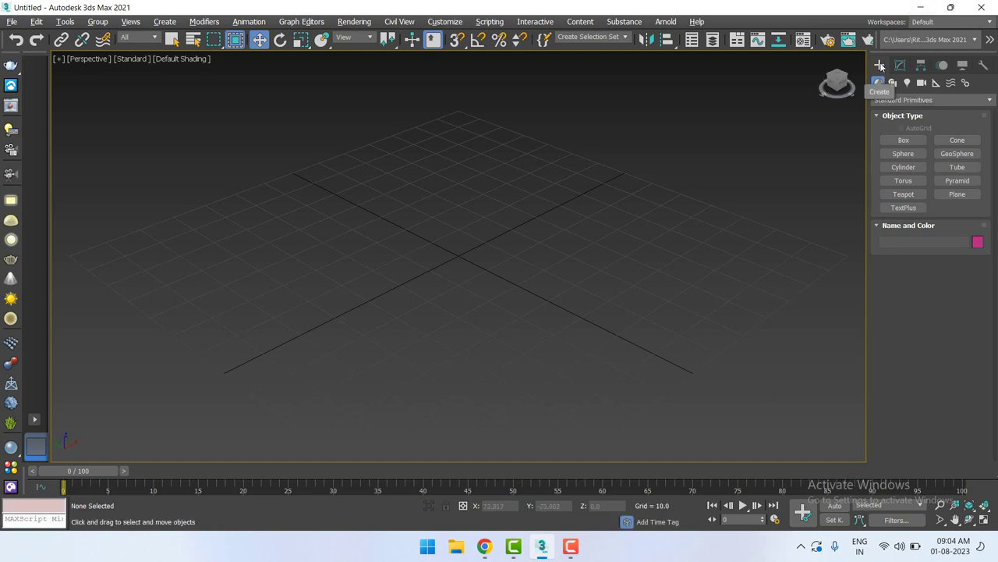
{"action": "left_click", "coordinate": [901, 66]}
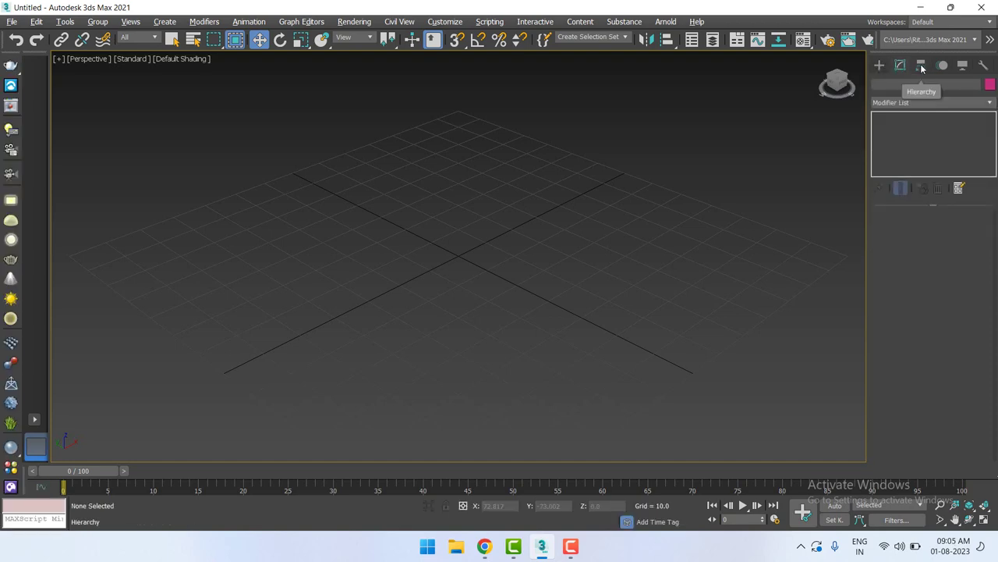
{"action": "left_click", "coordinate": [922, 66]}
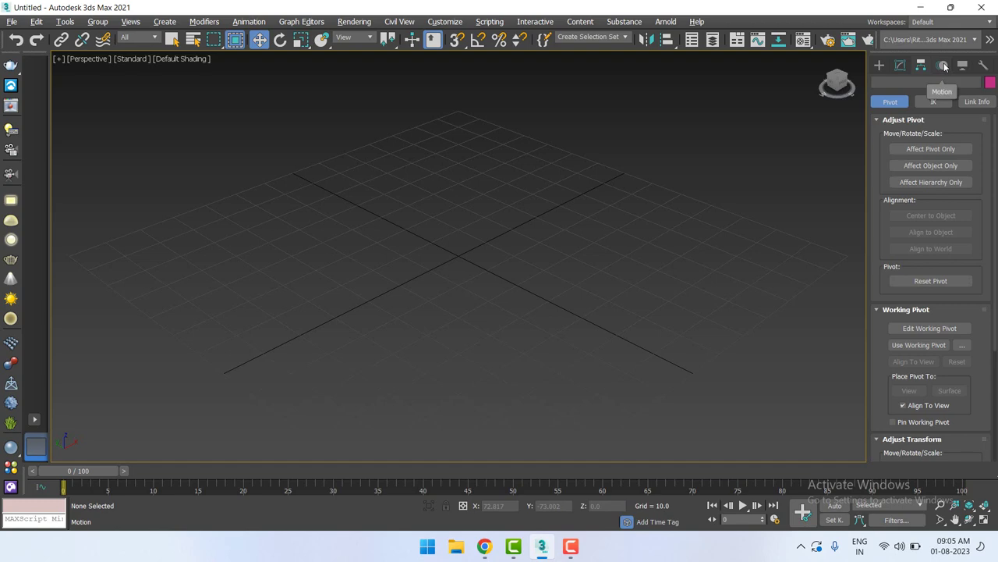
{"action": "left_click", "coordinate": [943, 65]}
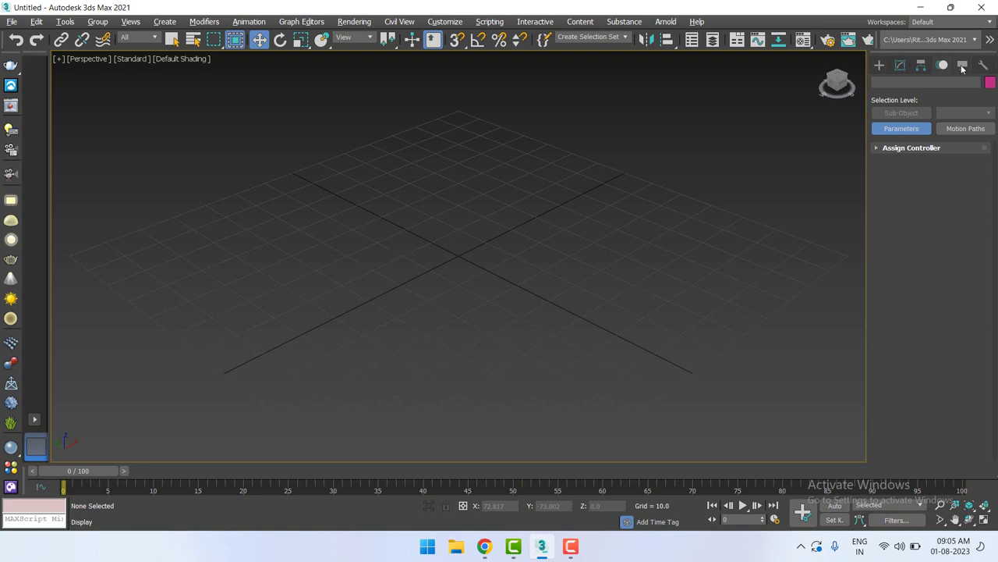
{"action": "left_click", "coordinate": [962, 67]}
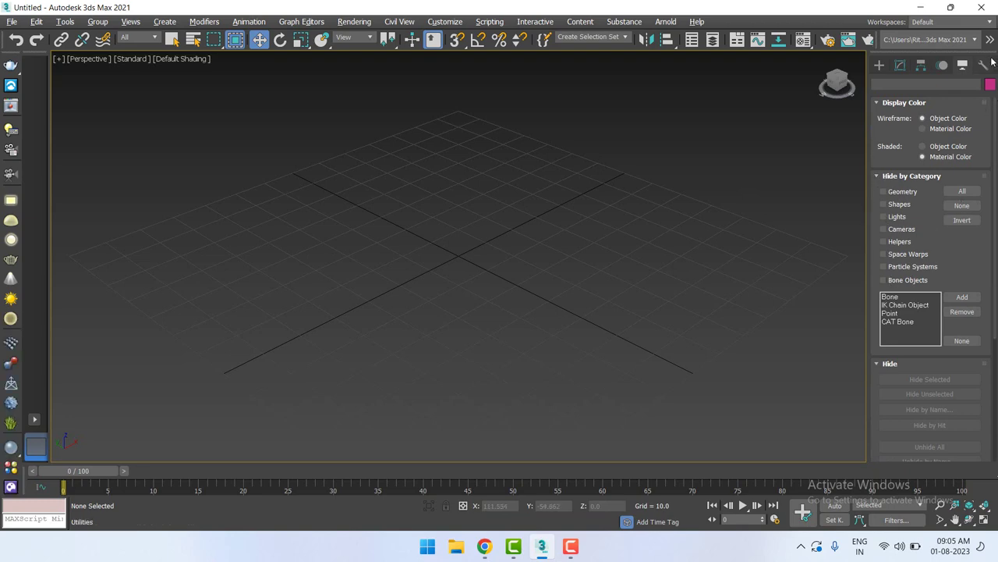
{"action": "left_click", "coordinate": [984, 65]}
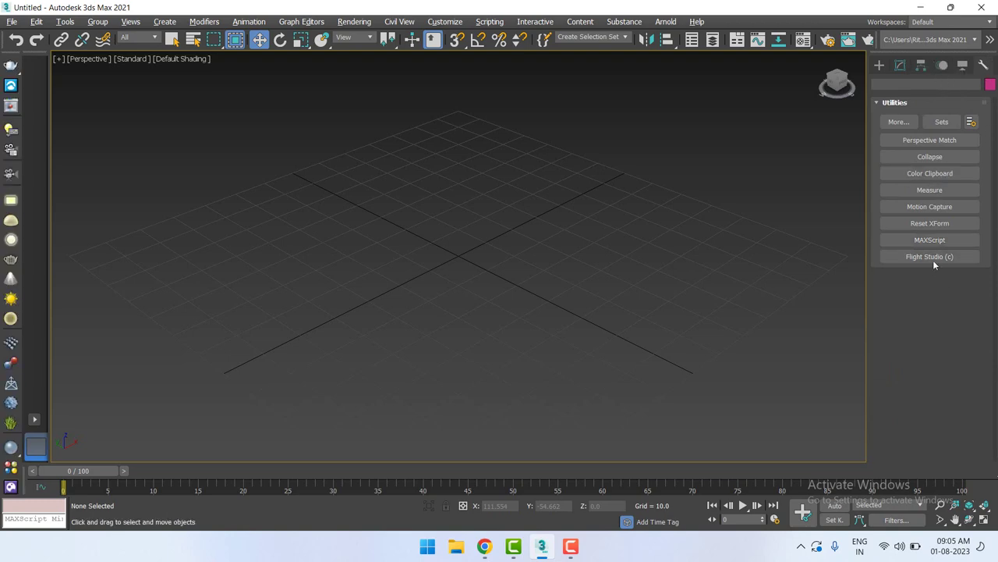
{"action": "left_click", "coordinate": [926, 191]}
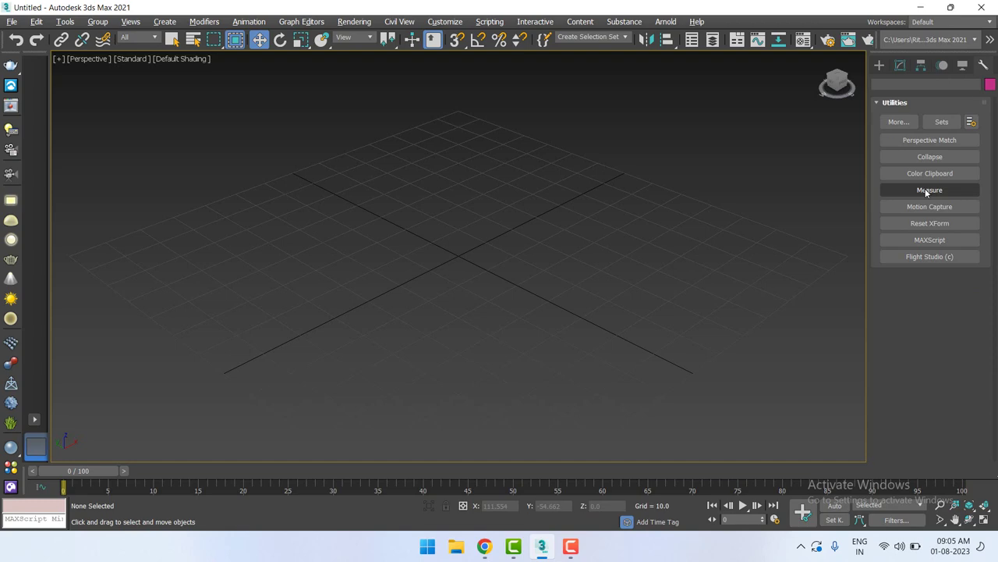
{"action": "left_click", "coordinate": [880, 65]}
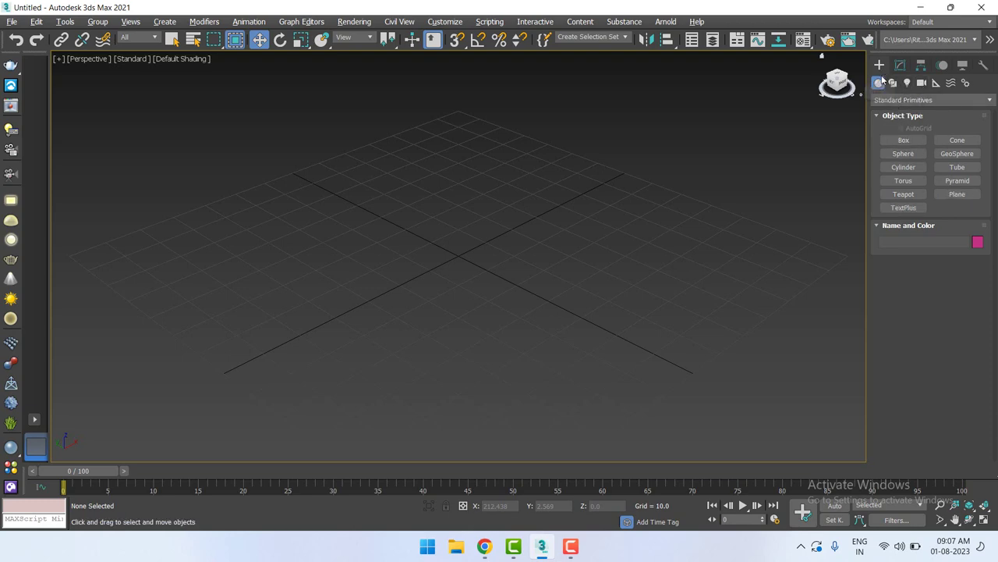
Expand the Standard Primitives dropdown in the Create panel to list the object categories
{"action": "left_click", "coordinate": [895, 99]}
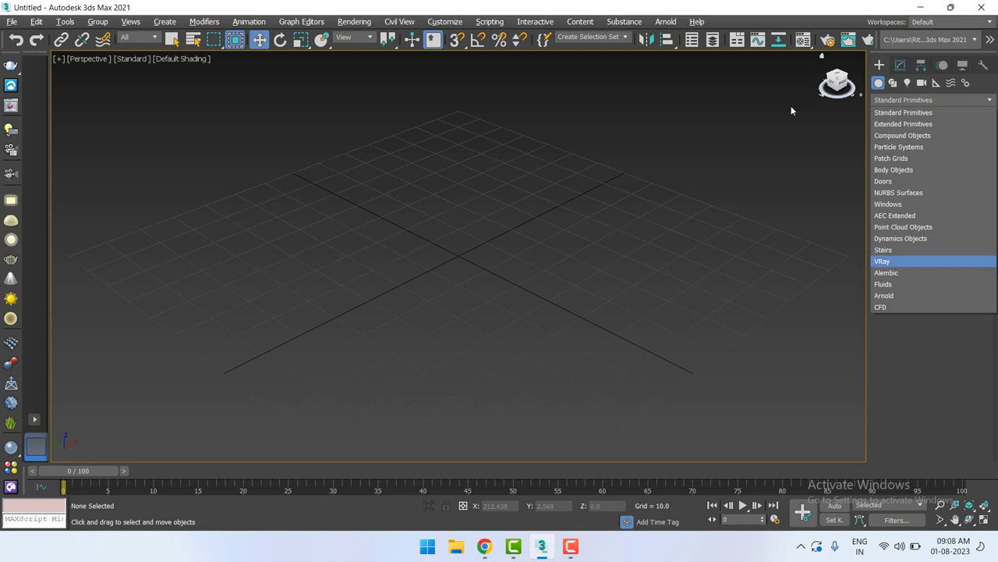
Keep Standard Primitives and create teapot Teapot001 (radius about 25.889) at the grid centre
{"action": "left_click", "coordinate": [593, 218]}
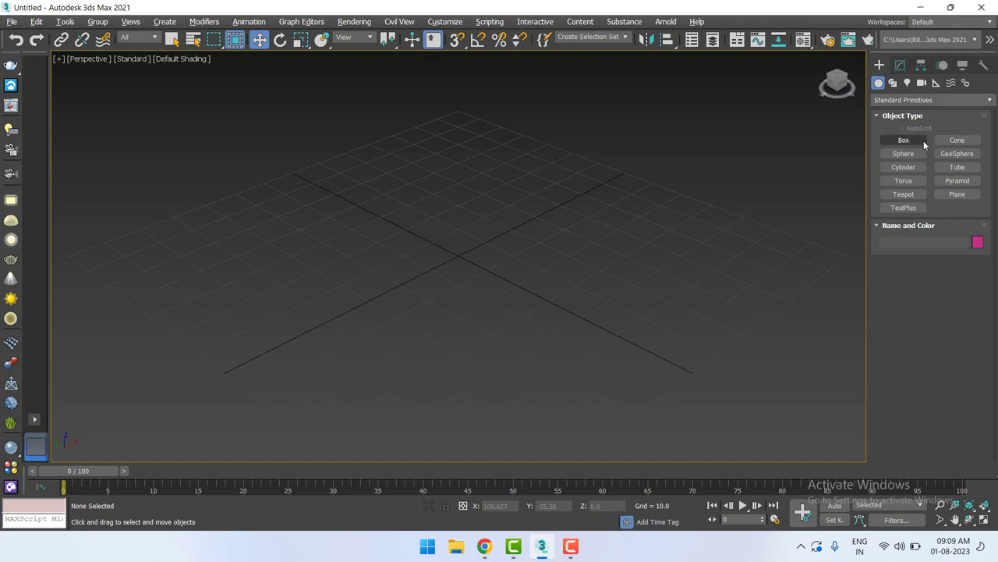
{"action": "left_click", "coordinate": [914, 197]}
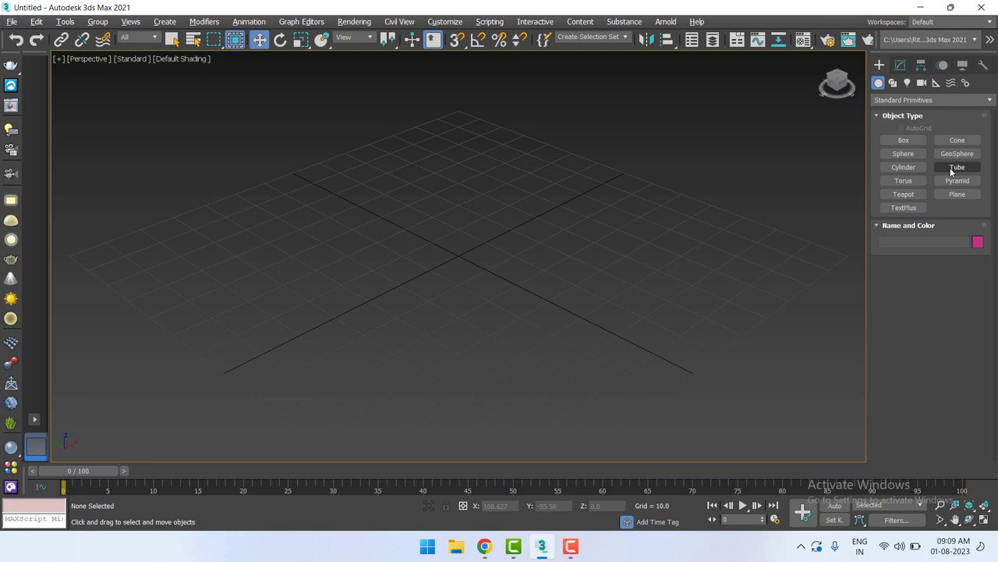
{"action": "left_click", "coordinate": [913, 194]}
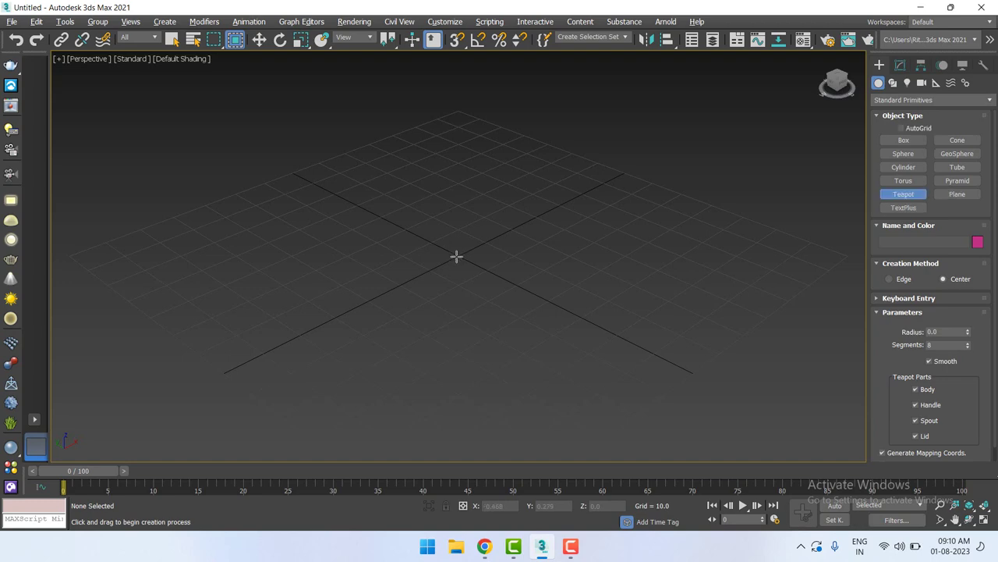
{"action": "left_click_drag", "start_coordinate": [456, 256], "coordinate": [492, 308]}
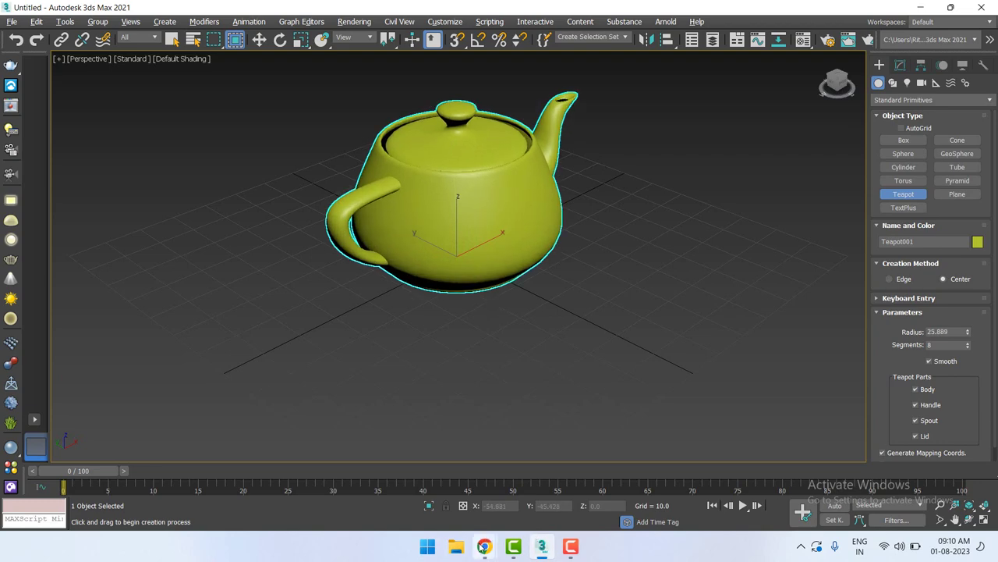
Admit the waiting participant to the Google Meet call and minimize the browser
{"action": "mouse_move", "coordinate": [485, 546]}
{"action": "left_click", "coordinate": [409, 479]}
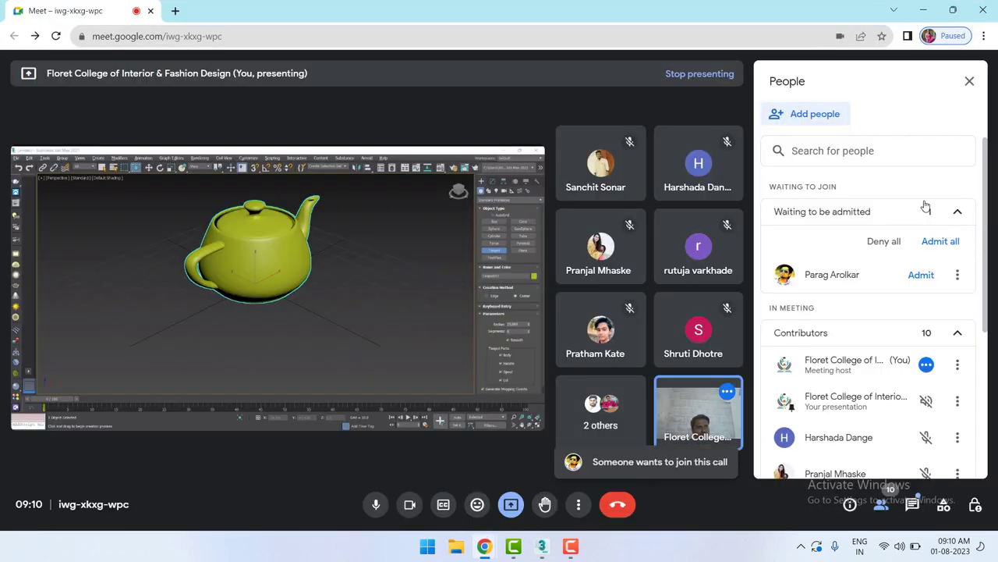
{"action": "left_click", "coordinate": [921, 275]}
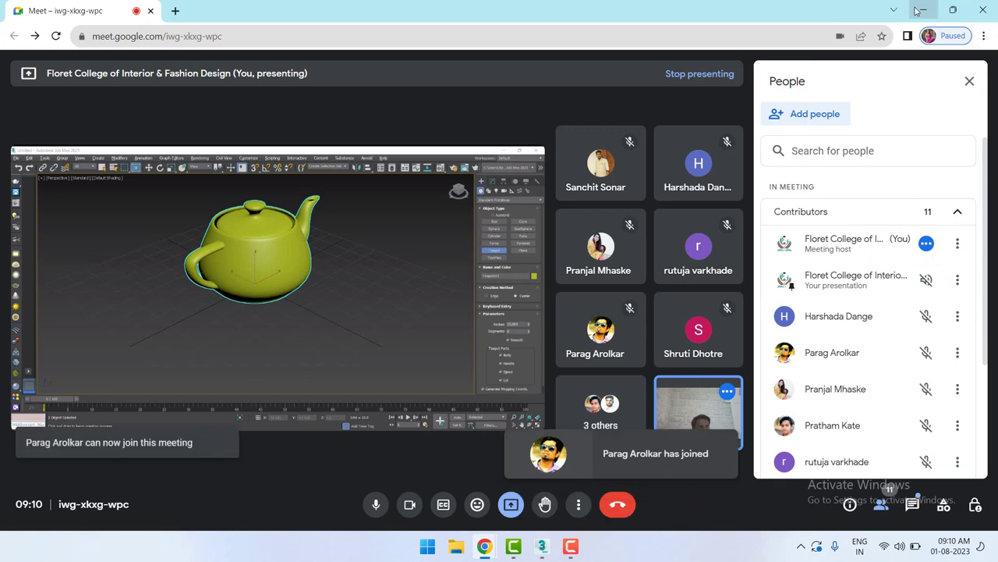
{"action": "left_click", "coordinate": [920, 11]}
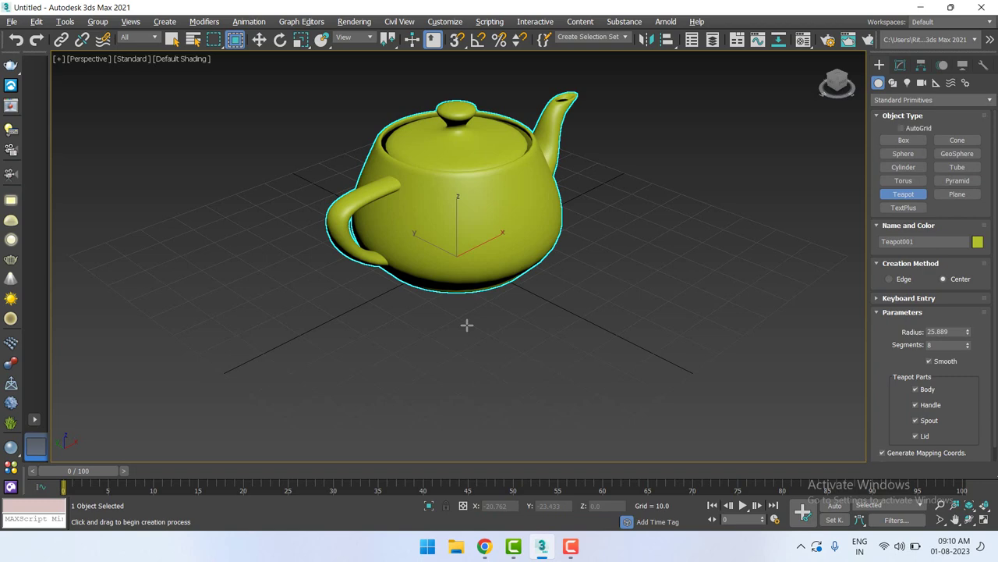
Delete the yellow teapot and create a new teapot at the grid centre
{"action": "key", "text": "Delete"}
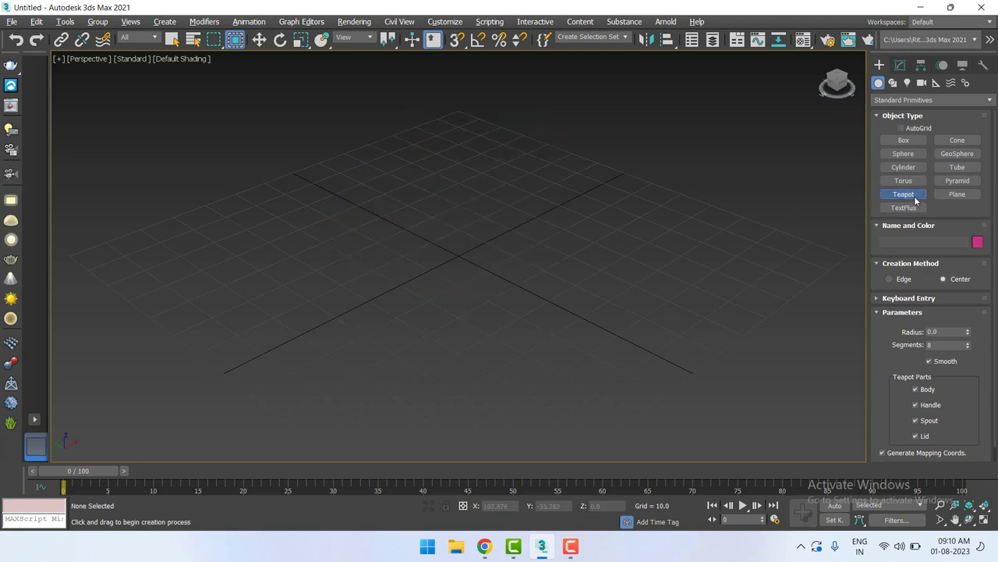
{"action": "left_click", "coordinate": [460, 257]}
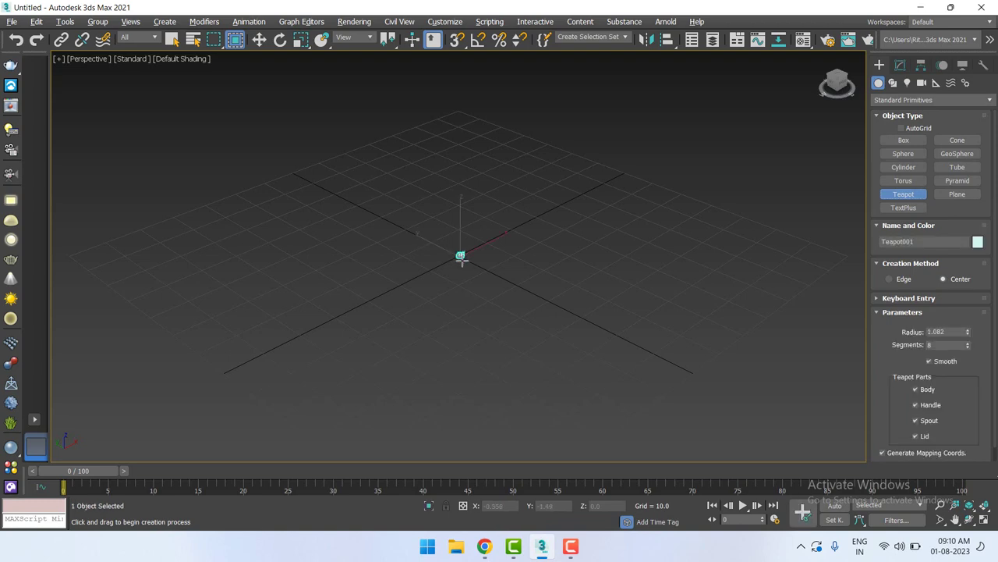
{"action": "left_click_drag", "start_coordinate": [460, 257], "coordinate": [496, 312]}
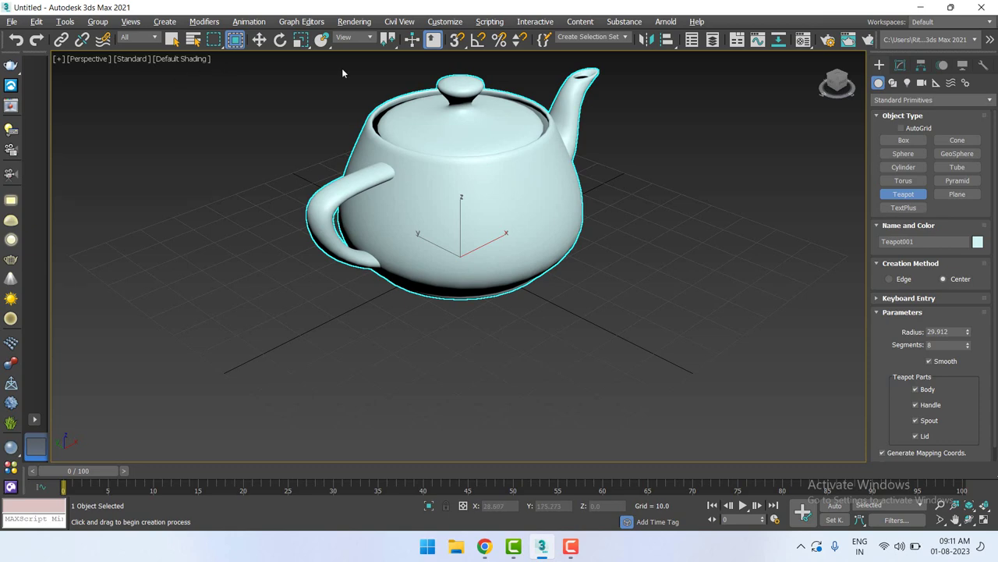
Move the new teapot to the front-left of the grid and deselect it
{"action": "key", "text": "w"}
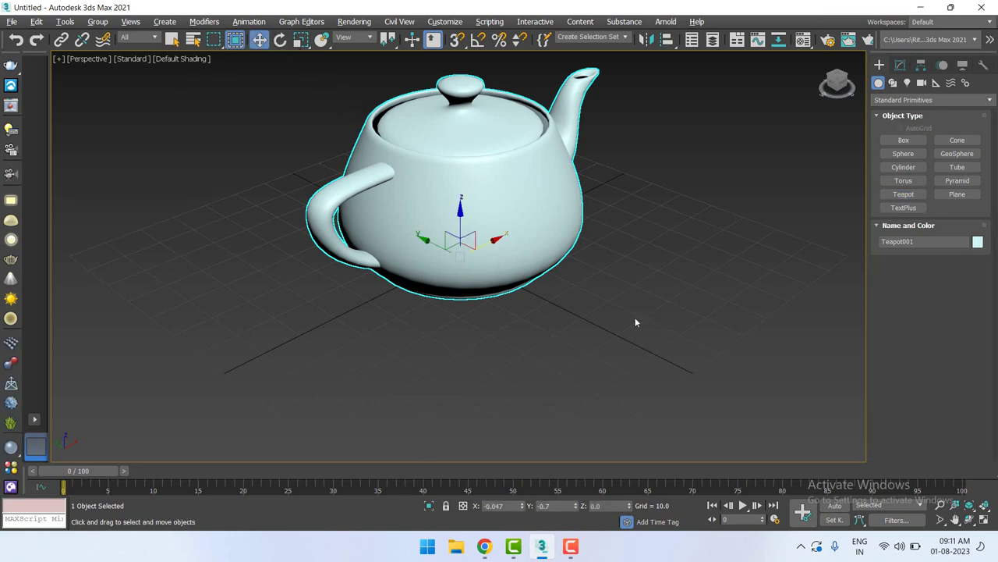
{"action": "mouse_move", "coordinate": [464, 256]}
{"action": "left_mouse_down"}
{"action": "mouse_move", "coordinate": [226, 388]}
{"action": "mouse_move", "coordinate": [70, 447]}
{"action": "left_mouse_up"}
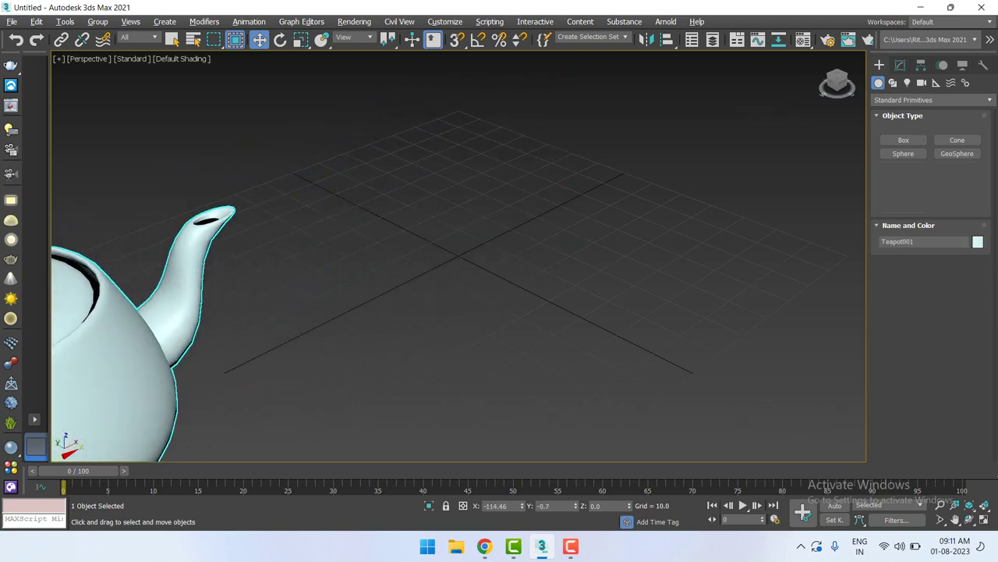
{"action": "scroll", "coordinate": [536, 364], "scroll_direction": "down", "scroll_amount": 3}
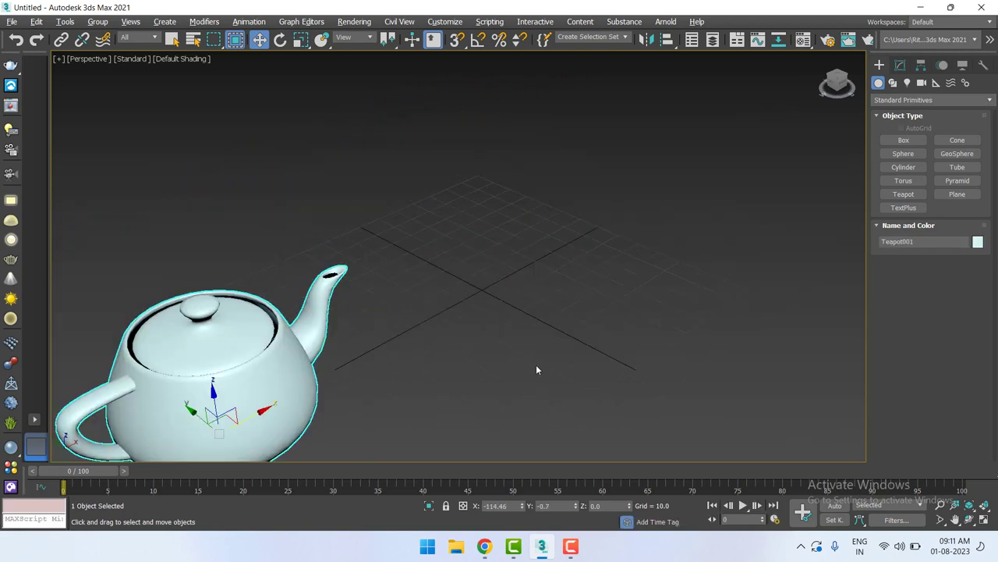
{"action": "scroll", "coordinate": [573, 314], "scroll_direction": "down", "scroll_amount": 3}
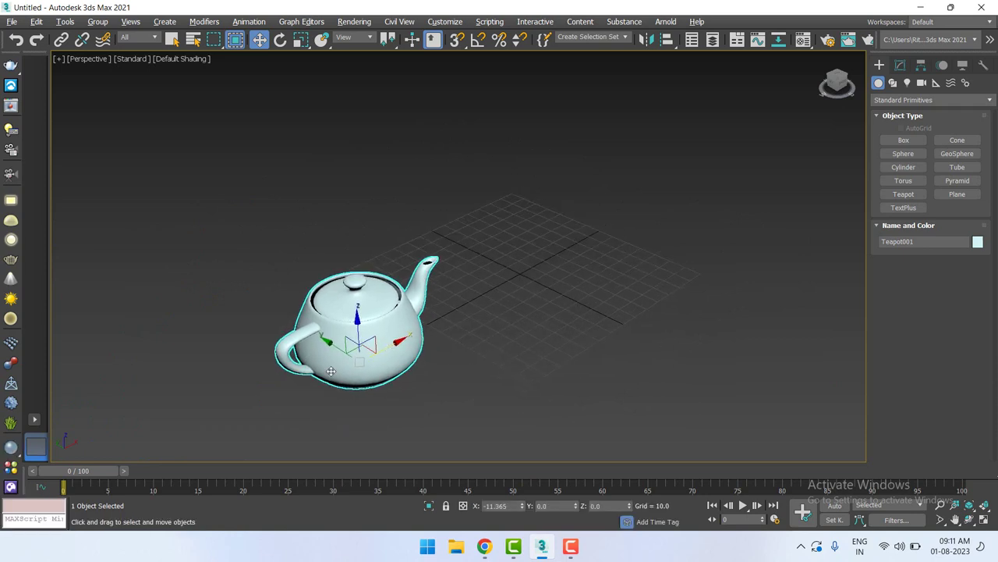
{"action": "left_click_drag", "start_coordinate": [385, 351], "coordinate": [250, 402]}
{"action": "left_click", "coordinate": [480, 334]}
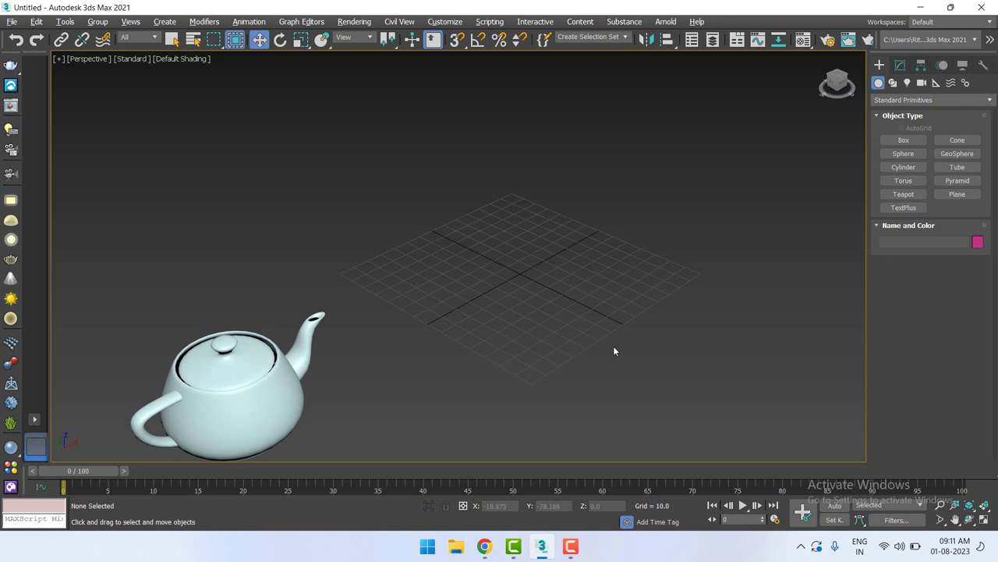
Create a thin box Box001, about 139 by 144 and 4.839 high, beside the teapot
{"action": "left_click", "coordinate": [906, 140]}
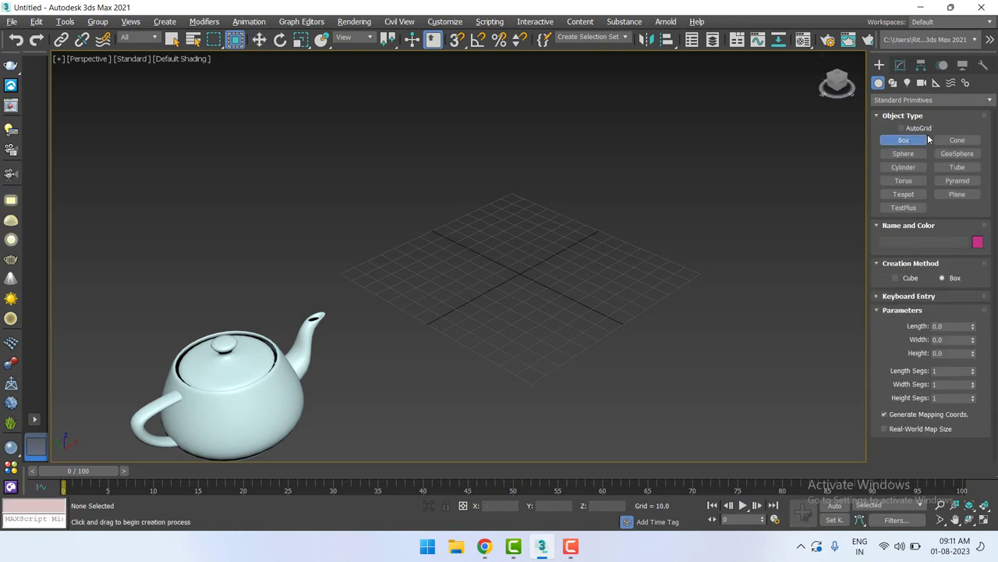
{"action": "mouse_move", "coordinate": [340, 275]}
{"action": "left_mouse_down"}
{"action": "mouse_move", "coordinate": [521, 291]}
{"action": "mouse_move", "coordinate": [702, 273]}
{"action": "left_mouse_up"}
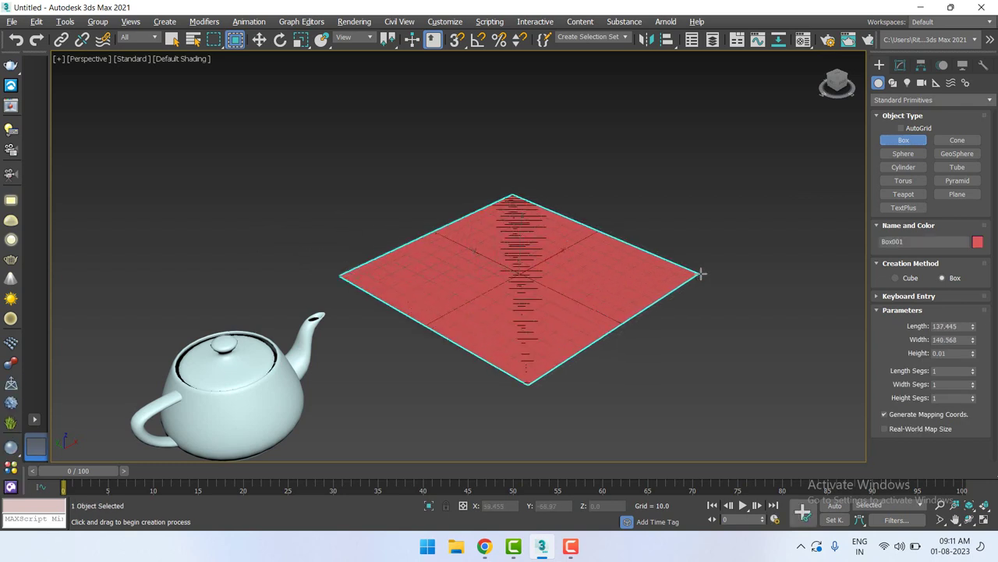
{"action": "left_click_drag", "start_coordinate": [702, 273], "coordinate": [705, 272]}
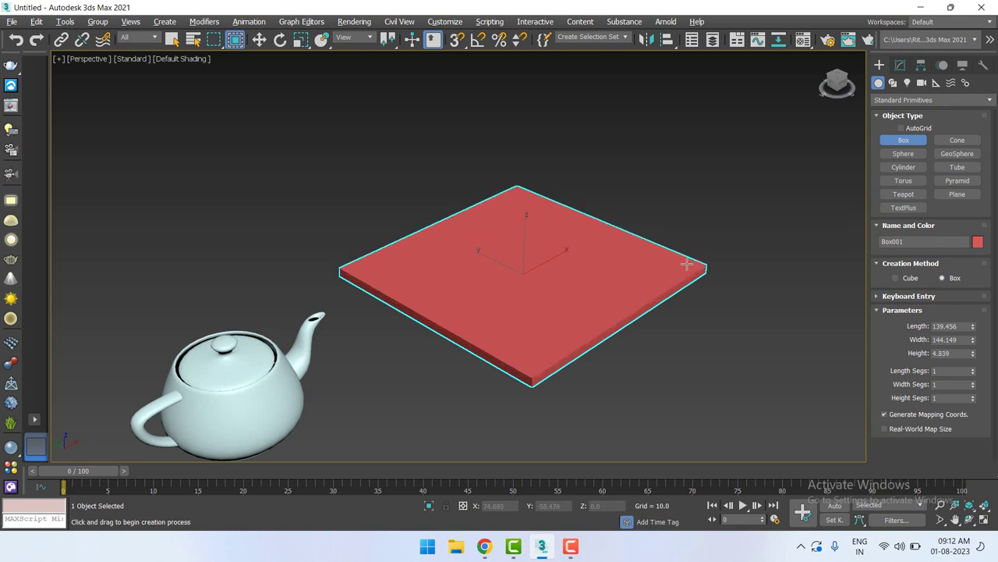
{"action": "left_click", "coordinate": [686, 263]}
{"action": "key", "text": "w"}
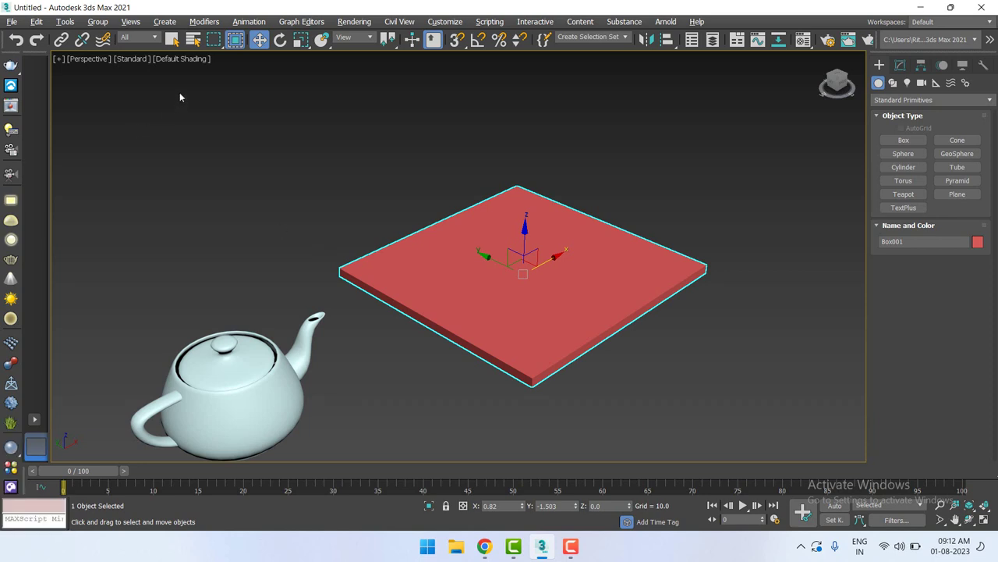
Deselect the box and open the Compact Material Editor showing the 01 - Default material
{"action": "left_click", "coordinate": [279, 43]}
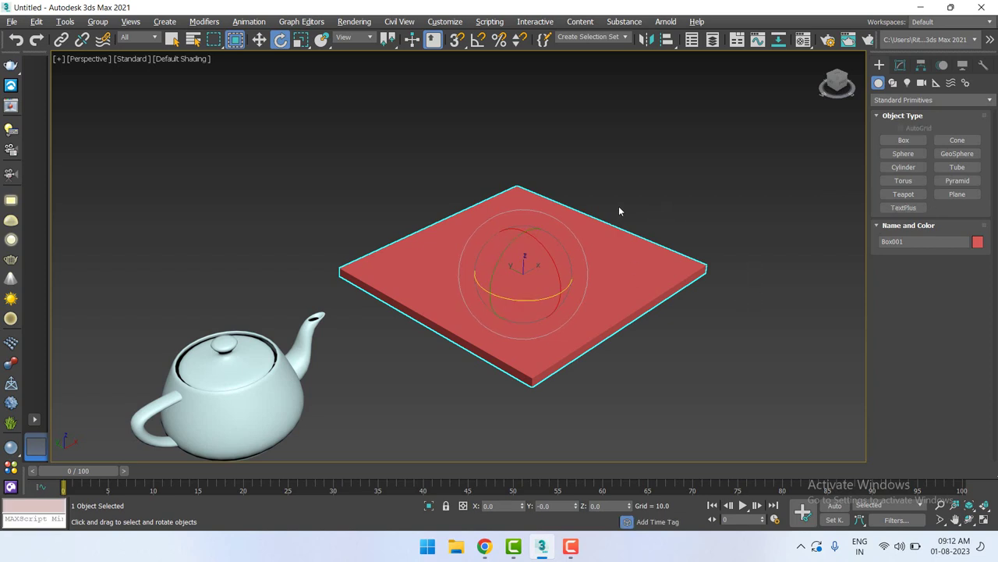
{"action": "key", "text": "w"}
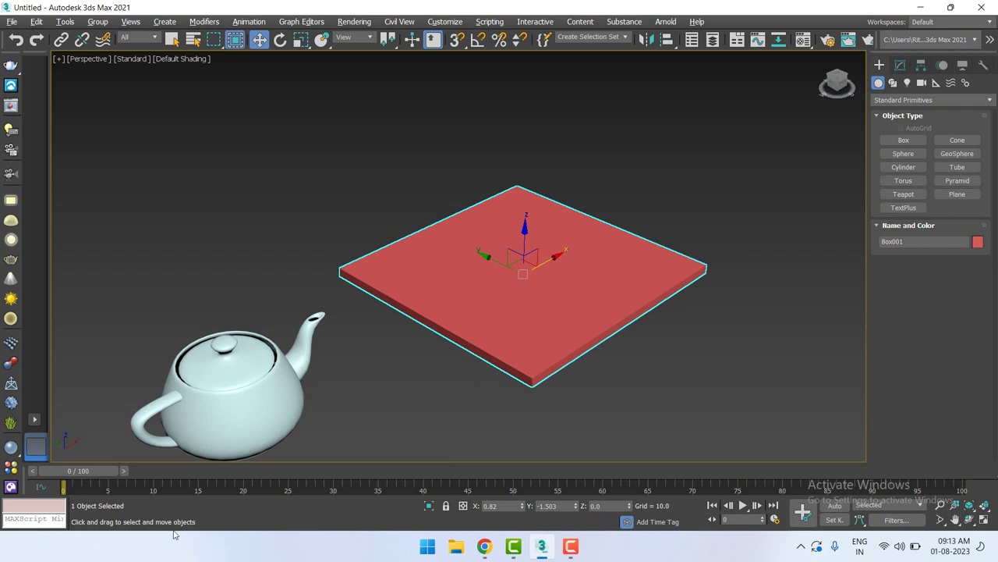
{"action": "left_click", "coordinate": [720, 217]}
{"action": "key", "text": "m"}
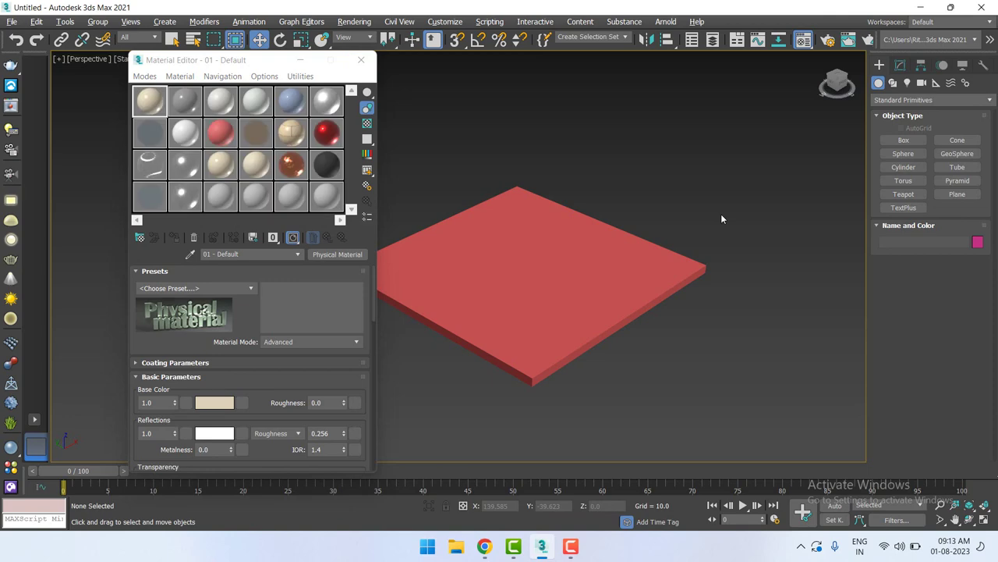
Move the Material Editor aside to reveal the teapot, then close it
{"action": "mouse_move", "coordinate": [227, 63]}
{"action": "left_mouse_down"}
{"action": "mouse_move", "coordinate": [868, 65]}
{"action": "mouse_move", "coordinate": [768, 53]}
{"action": "left_mouse_up"}
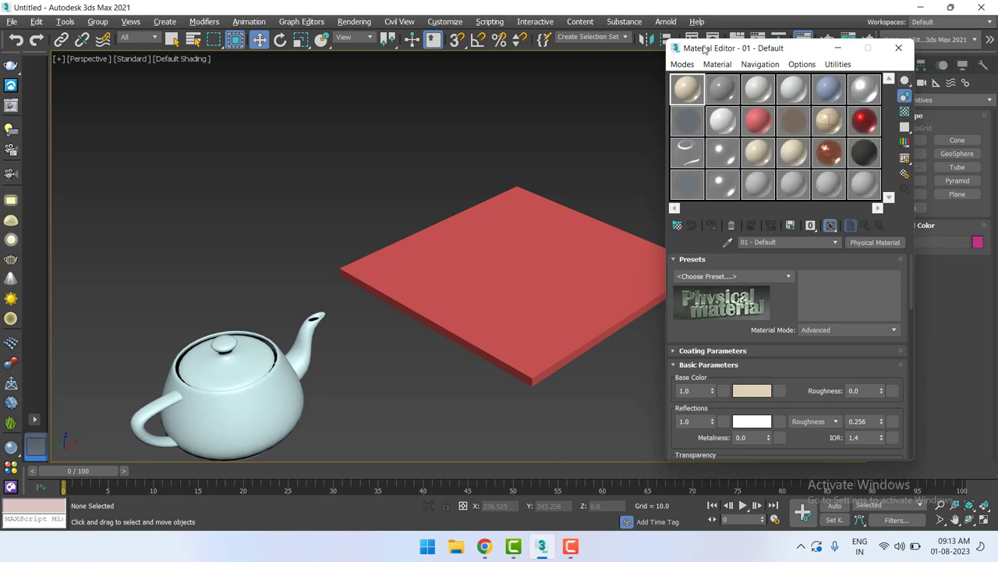
{"action": "left_click_drag", "start_coordinate": [705, 49], "coordinate": [673, 35]}
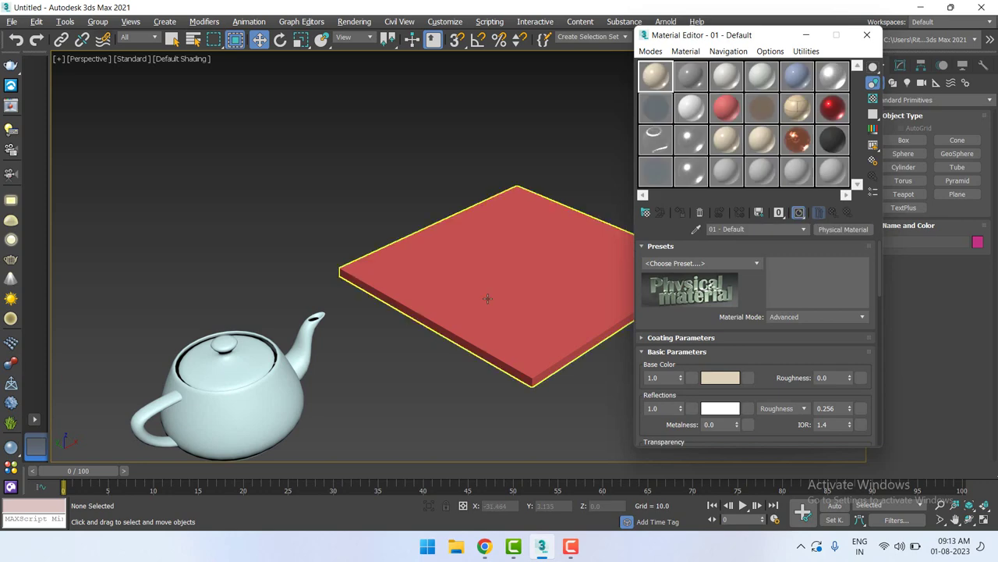
{"action": "left_click_drag", "start_coordinate": [691, 42], "coordinate": [617, 51]}
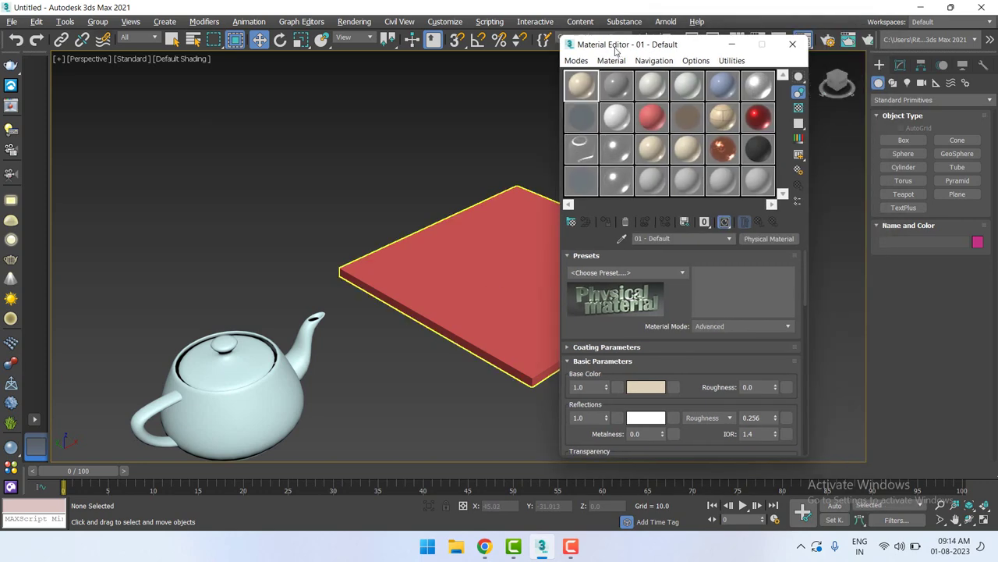
{"action": "key", "text": "m"}
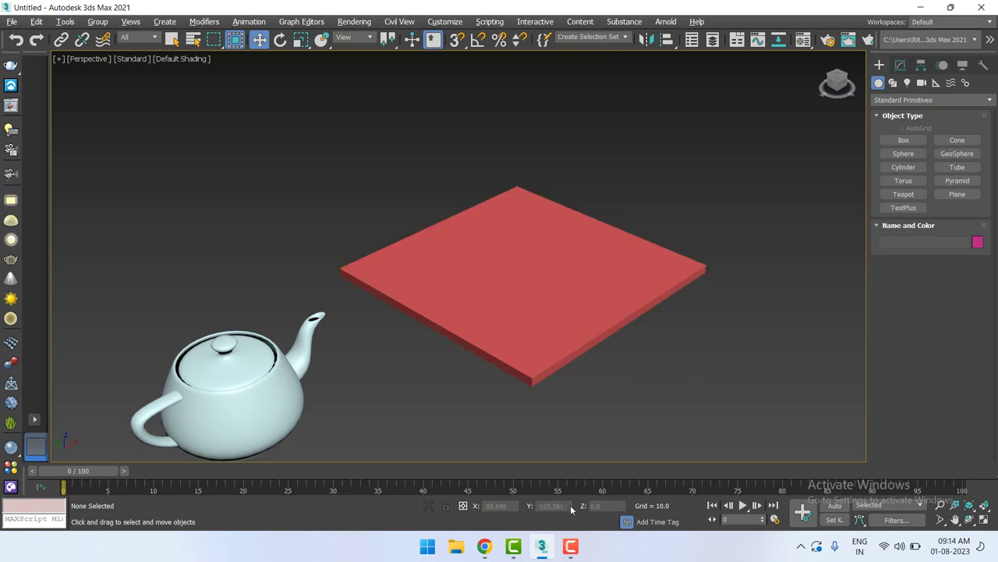
Select the red box and switch from scale to rotate mode
{"action": "left_click", "coordinate": [559, 357]}
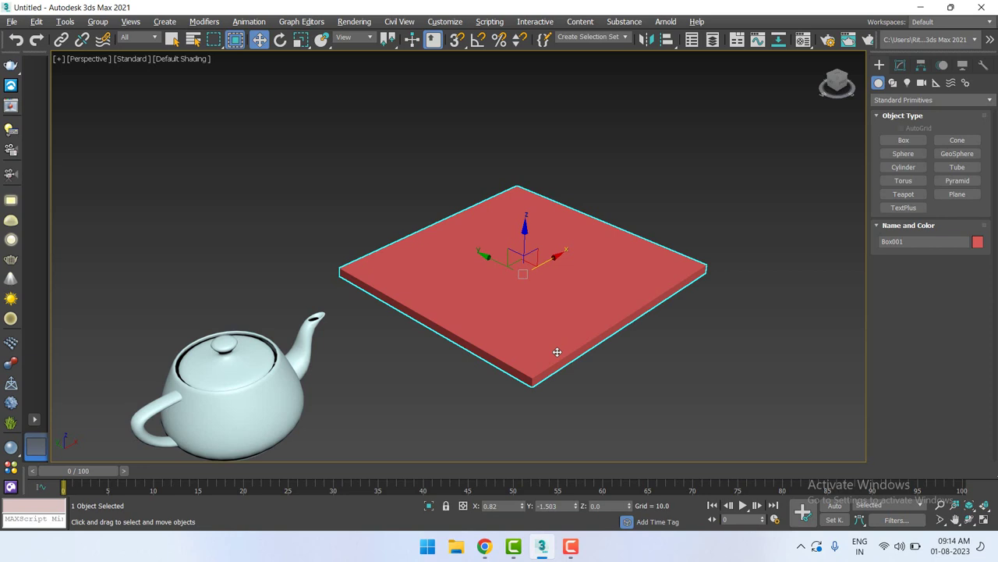
{"action": "key", "text": "r"}
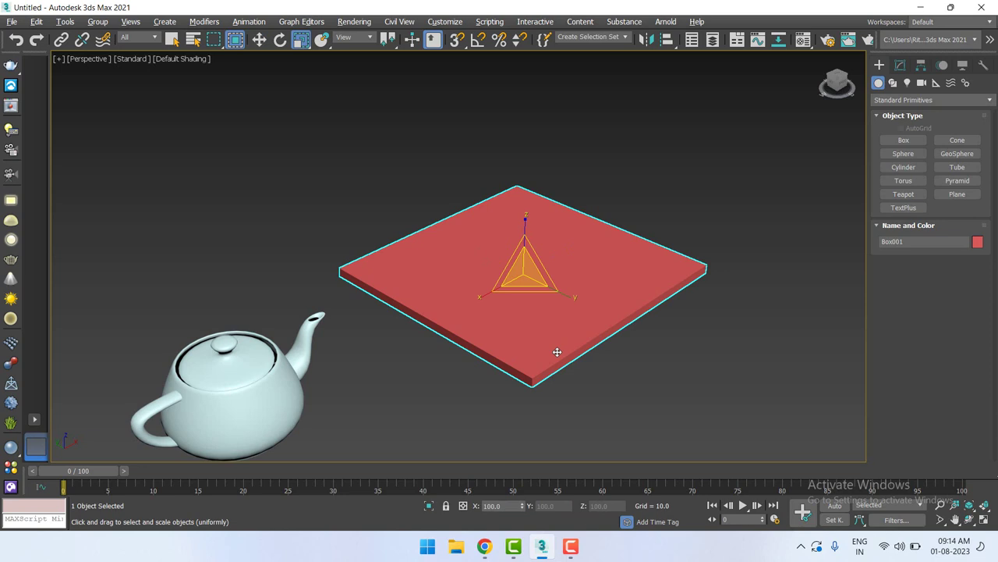
{"action": "key", "text": "e"}
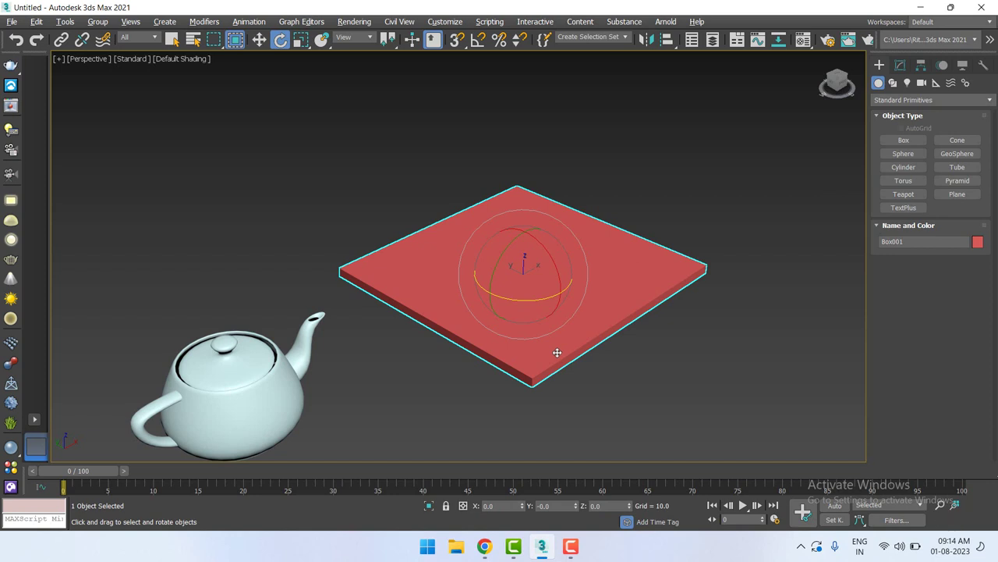
Lock the selection on Box001 from the quad menu, then test a rotation and cancel it
{"action": "right_click", "coordinate": [557, 353]}
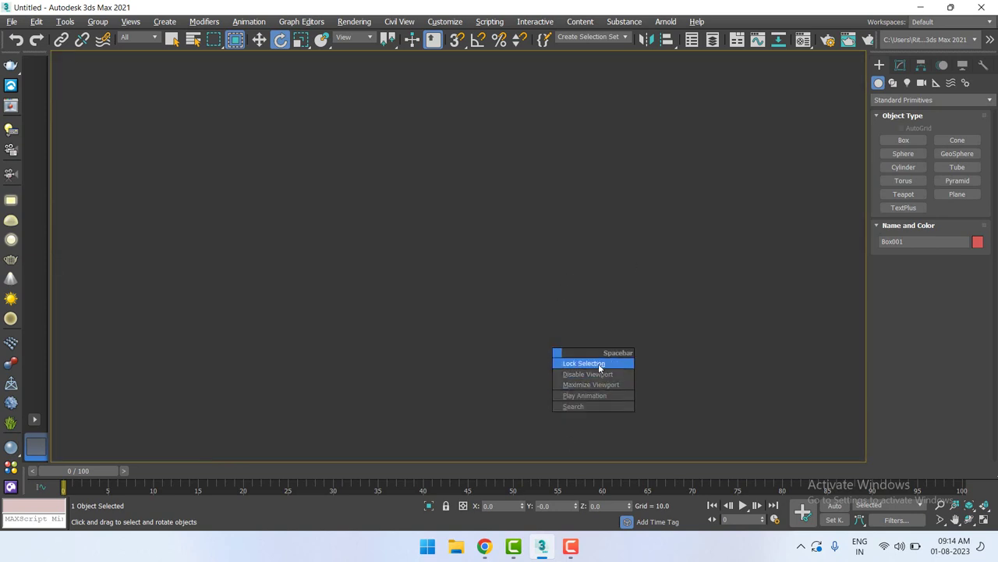
{"action": "left_click", "coordinate": [802, 346]}
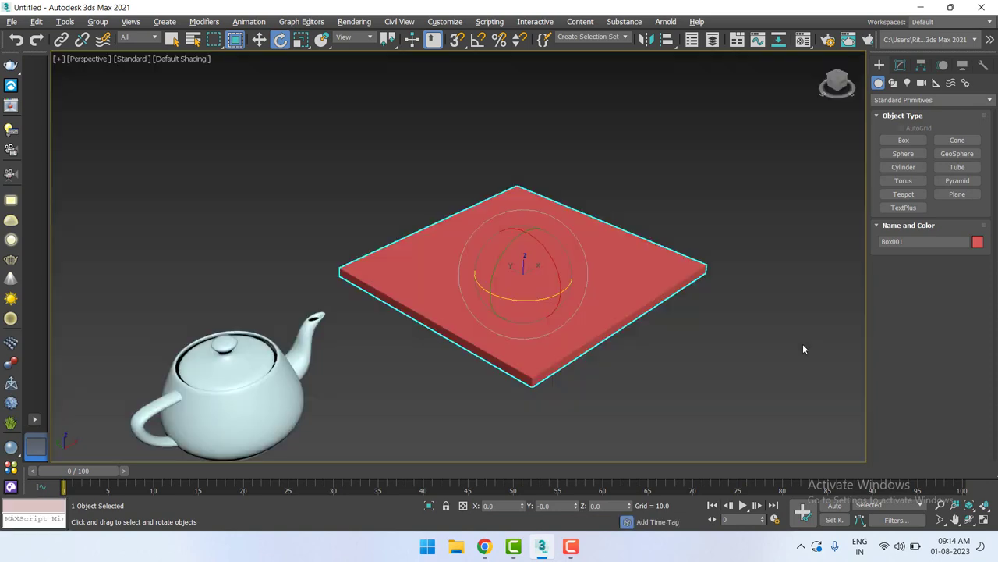
{"action": "right_click", "coordinate": [751, 352]}
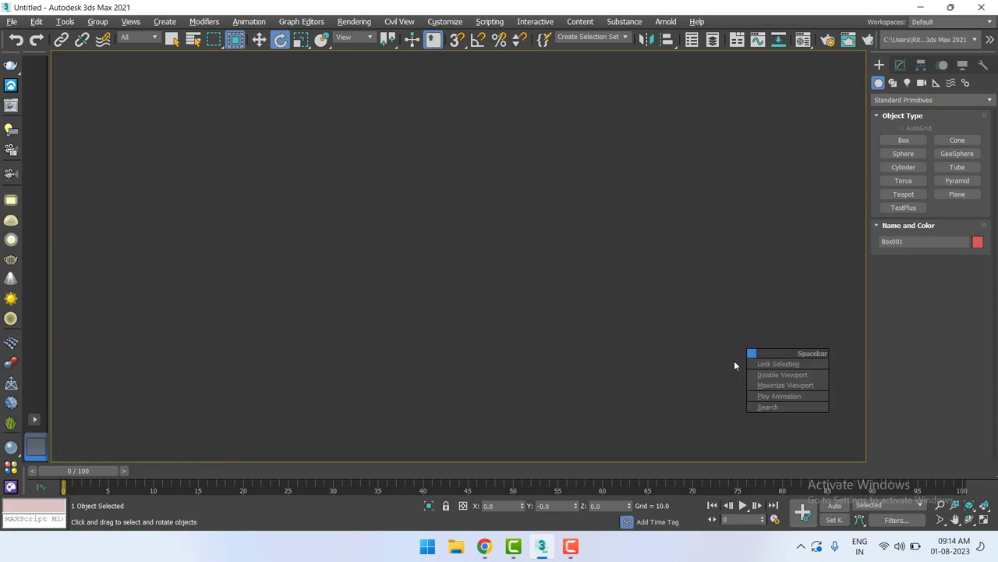
{"action": "left_click", "coordinate": [796, 364]}
{"action": "left_click_drag", "start_coordinate": [696, 309], "coordinate": [692, 310]}
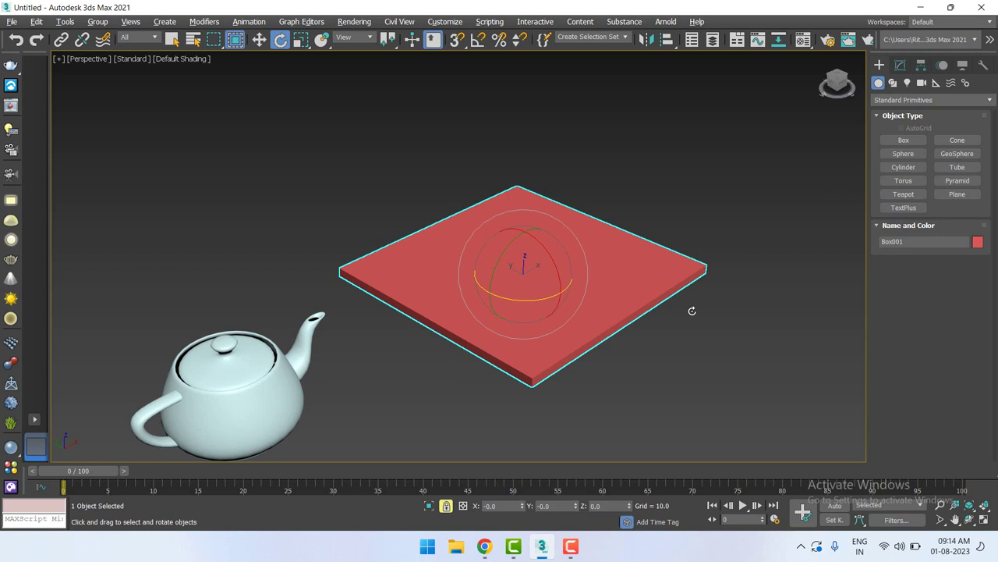
{"action": "key", "text": "w"}
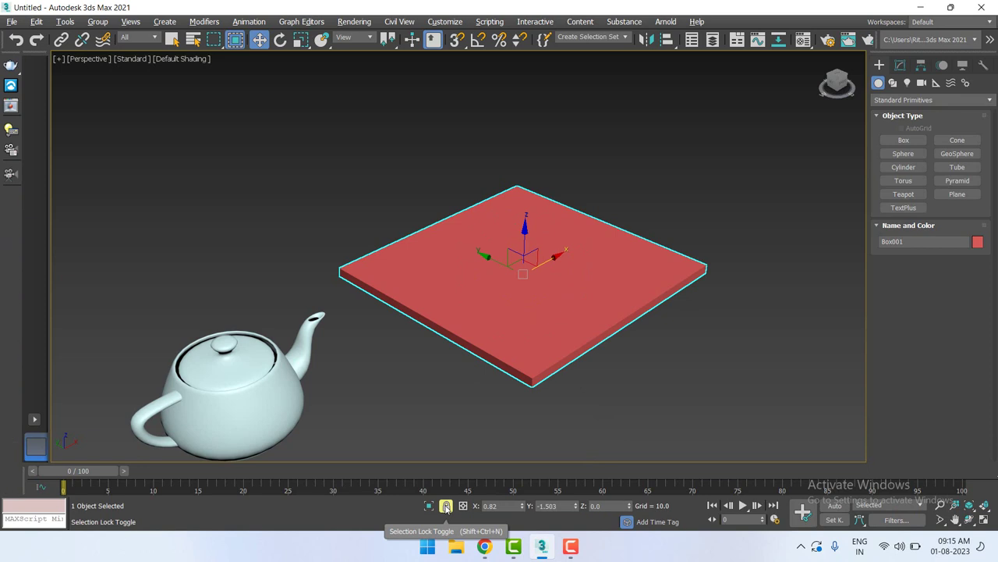
{"action": "left_click", "coordinate": [755, 405]}
{"action": "left_click", "coordinate": [495, 276]}
{"action": "key", "text": "e"}
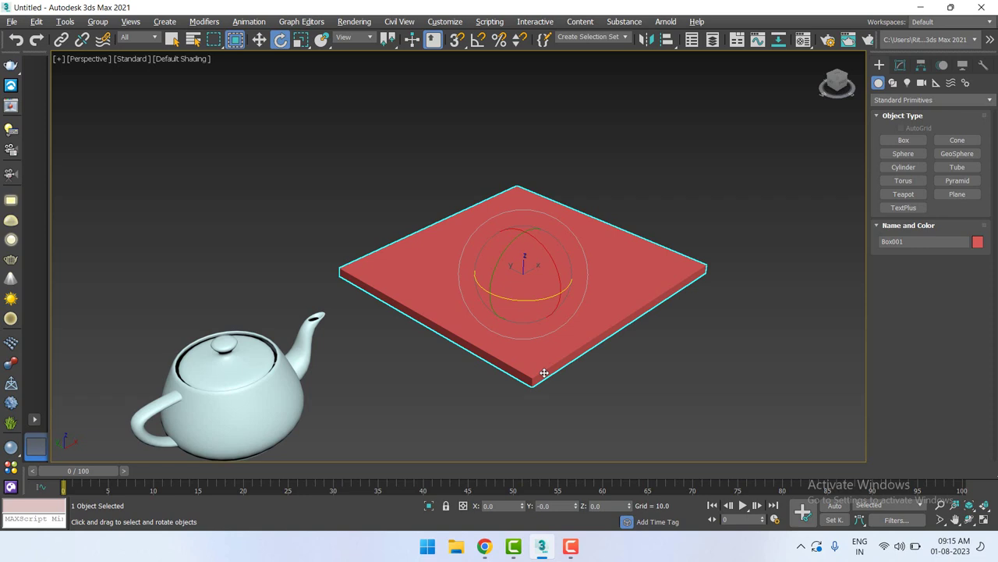
{"action": "key", "text": "r"}
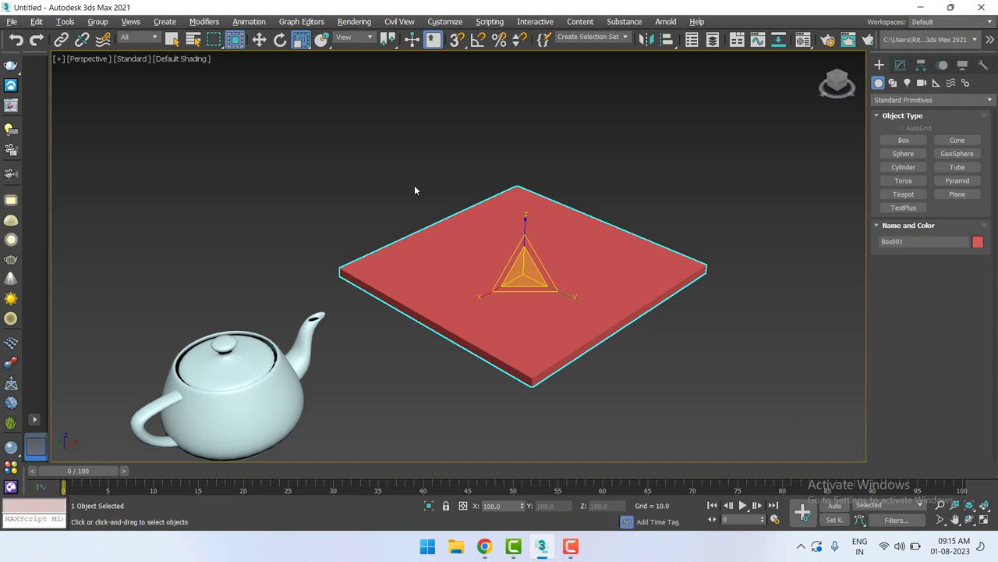
{"action": "key", "text": "e"}
{"action": "left_click_drag", "start_coordinate": [507, 259], "coordinate": [570, 211]}
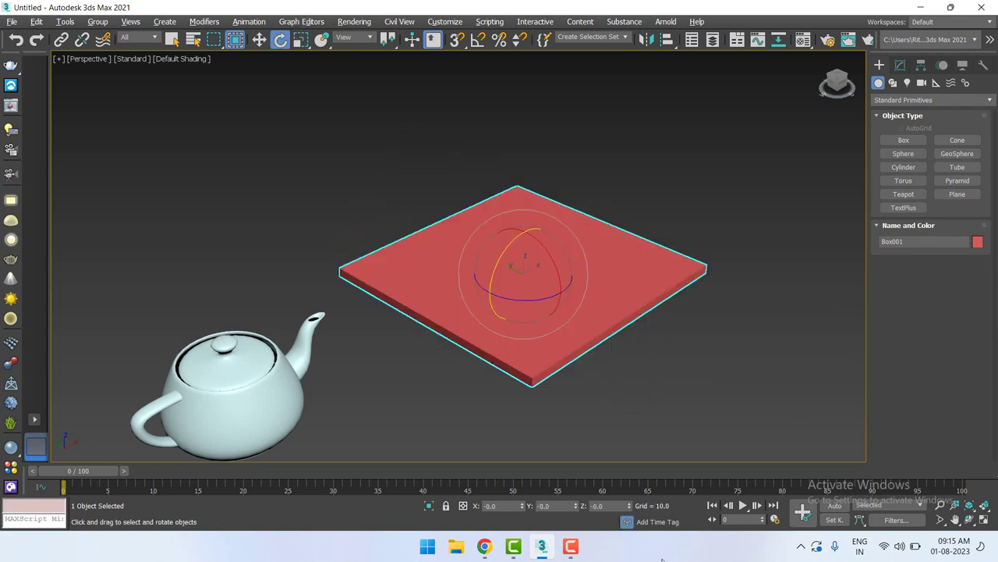
Enter rotation X 0 and Y 45 for the box in the transform type-in
{"action": "right_click", "coordinate": [570, 211]}
{"action": "type", "text": "0"}
{"action": "key", "text": "Tab"}
{"action": "type", "text": "45"}
{"action": "key", "text": "Return"}
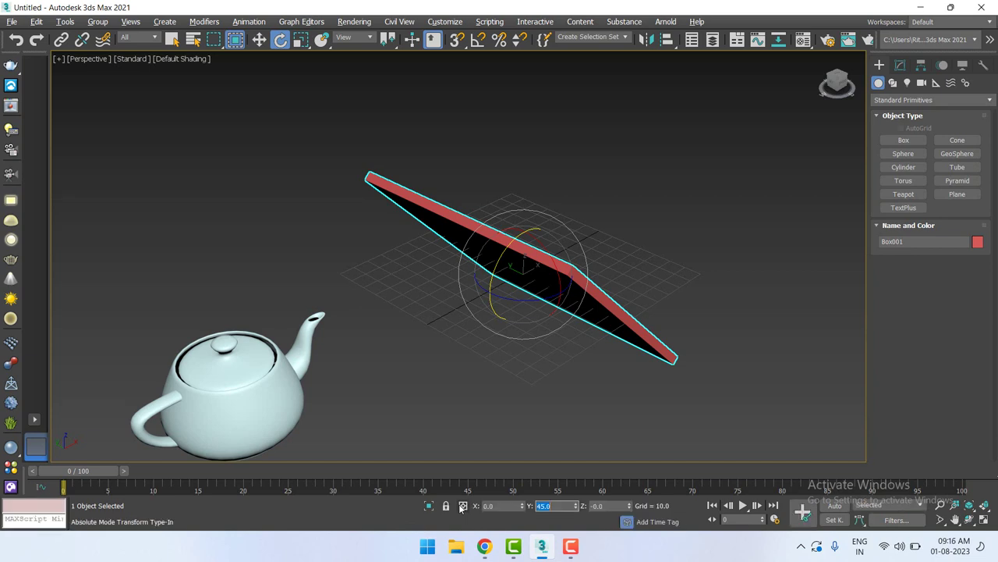
Reset the box's Y rotation to 0 so it lies flat again
{"action": "left_click", "coordinate": [401, 543]}
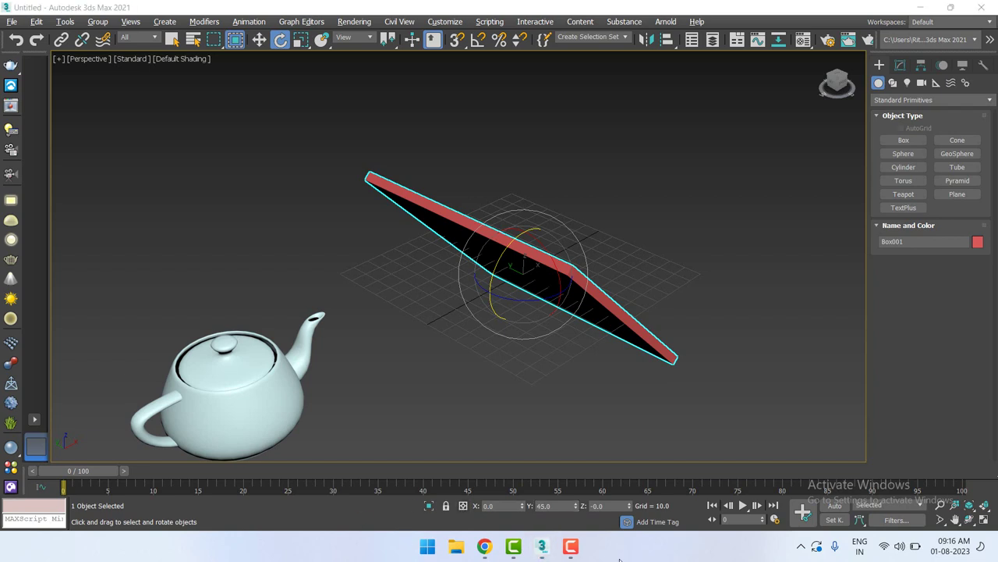
{"action": "left_click", "coordinate": [542, 546]}
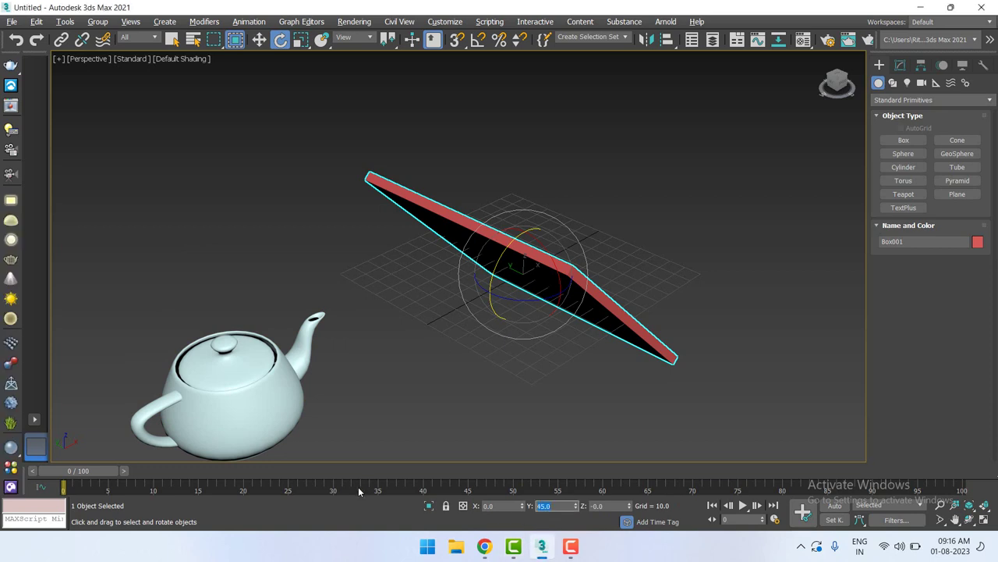
{"action": "type", "text": "0"}
{"action": "key", "text": "Return"}
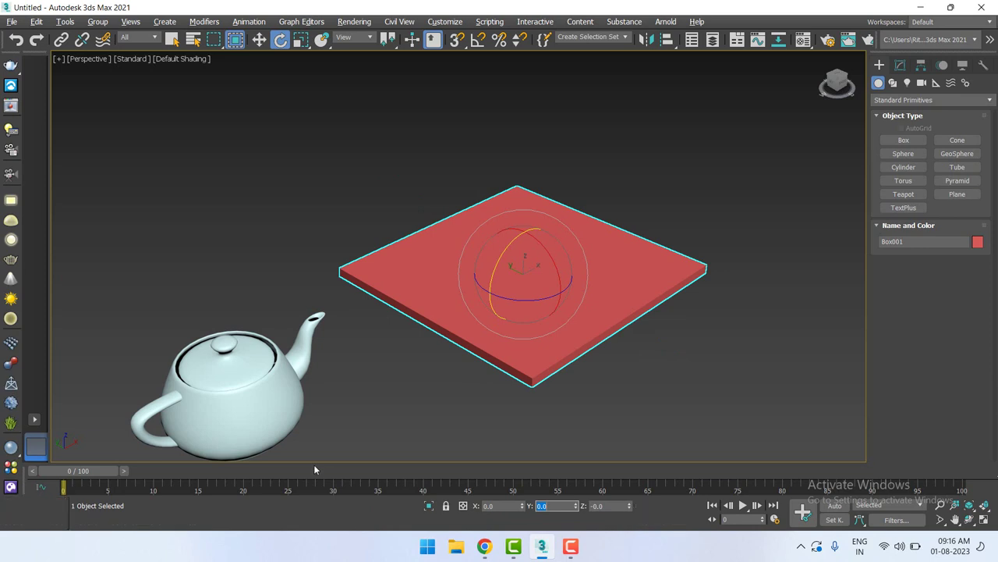
Switch to the Move tool, select the red box, and view the scene from Top
{"action": "left_click", "coordinate": [312, 148]}
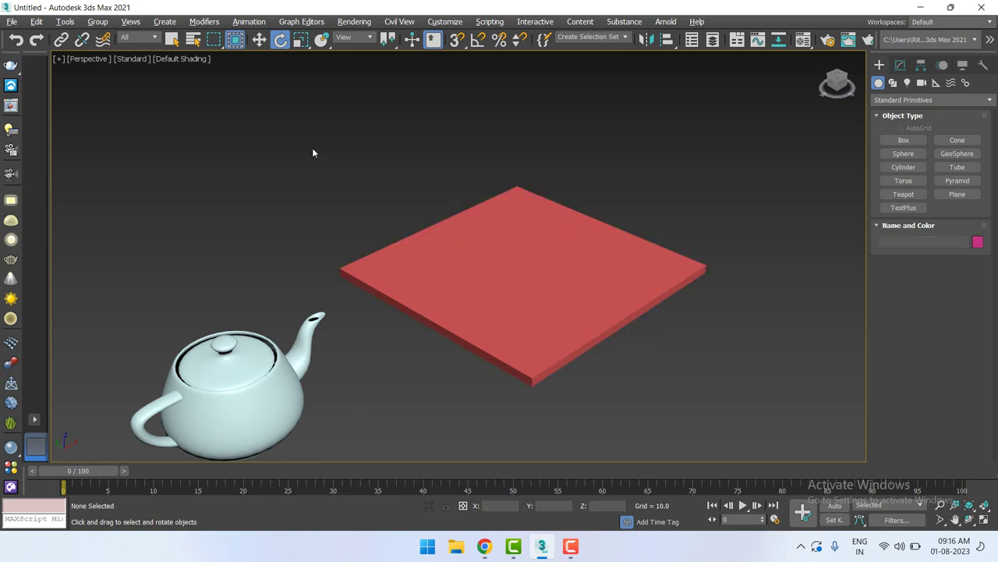
{"action": "key", "text": "w"}
{"action": "left_click", "coordinate": [516, 343]}
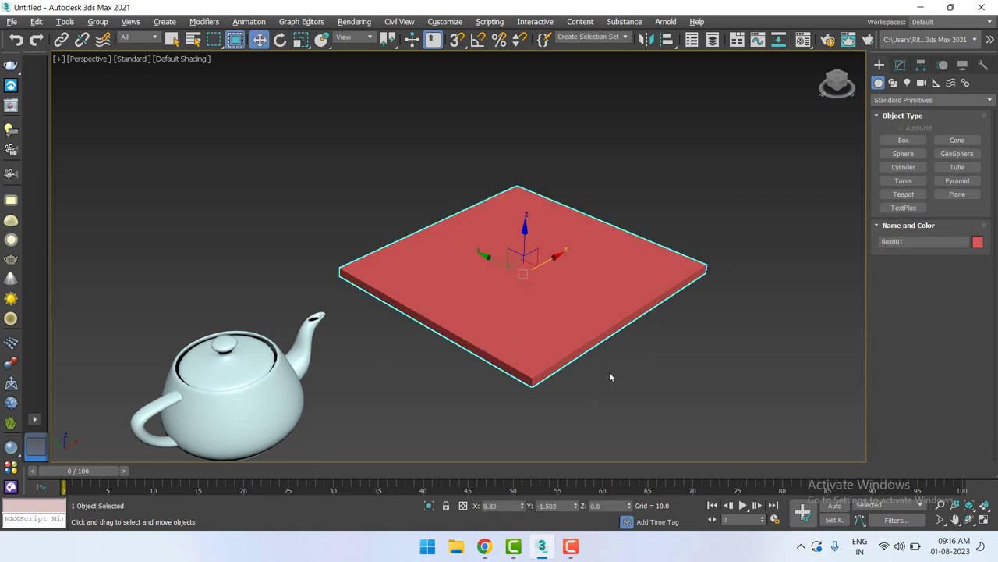
{"action": "key", "text": "t"}
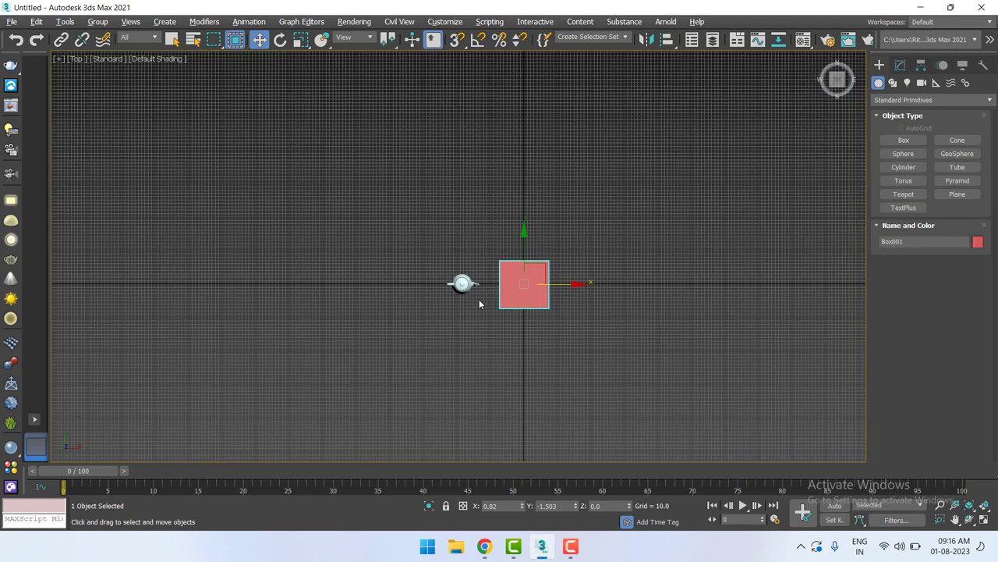
{"action": "scroll", "coordinate": [561, 270], "scroll_direction": "up", "scroll_amount": 4}
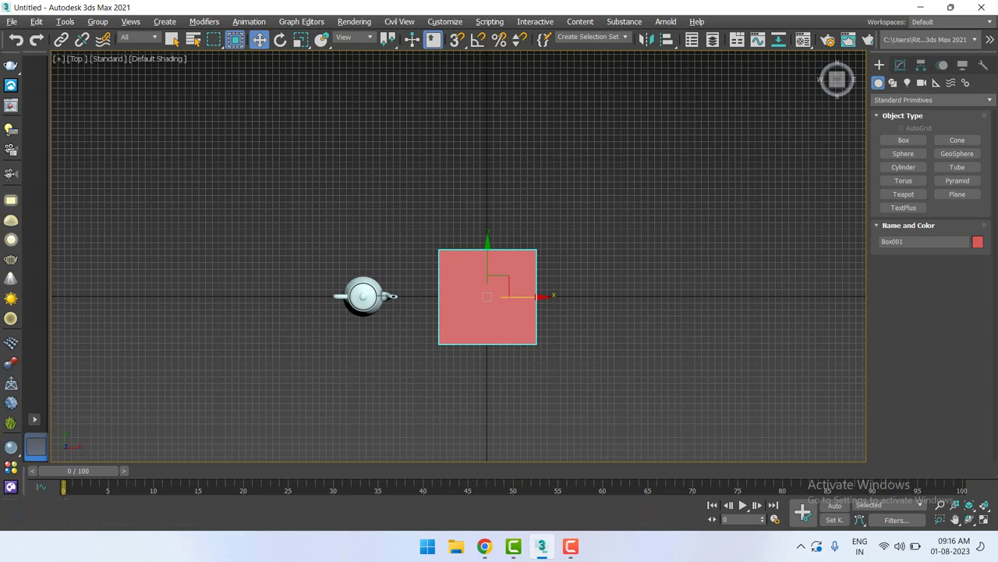
Zoom the Top view around the teapot and red box, ending with the box selected
{"action": "left_click", "coordinate": [364, 296]}
{"action": "scroll", "coordinate": [364, 284], "scroll_direction": "up", "scroll_amount": 5}
{"action": "scroll", "coordinate": [364, 281], "scroll_direction": "up", "scroll_amount": 4}
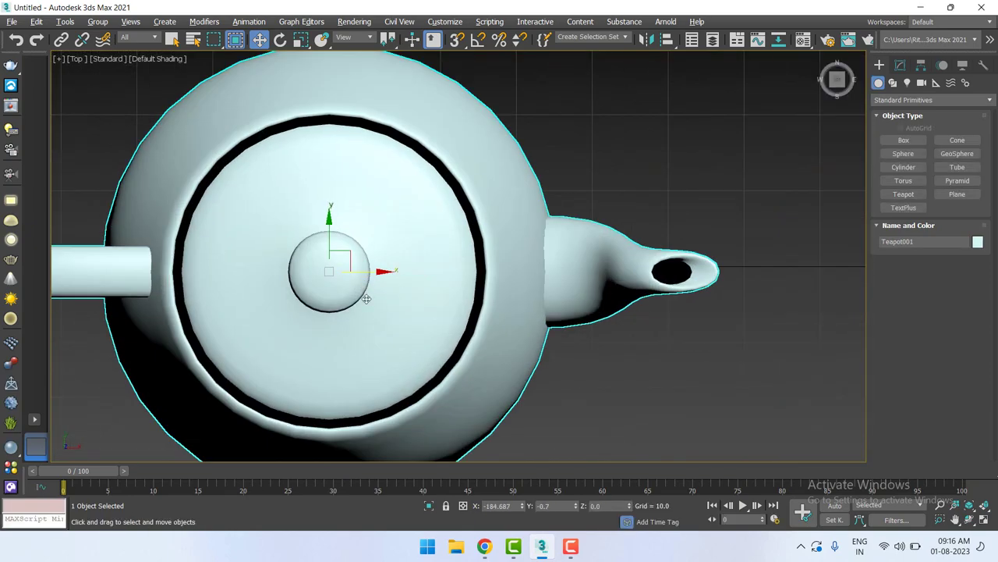
{"action": "scroll", "coordinate": [364, 281], "scroll_direction": "down", "scroll_amount": 5}
{"action": "scroll", "coordinate": [453, 320], "scroll_direction": "down", "scroll_amount": 5}
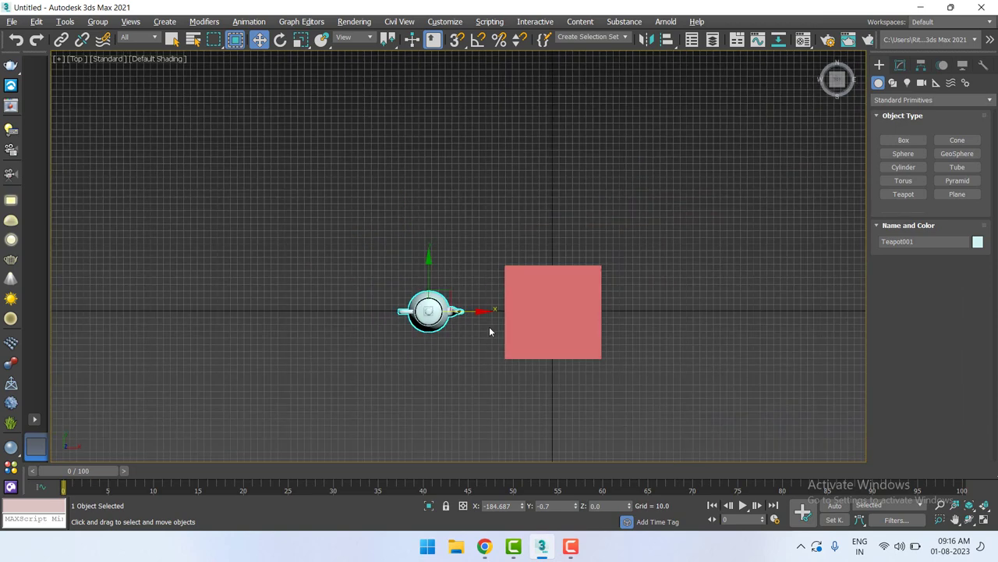
{"action": "left_click", "coordinate": [546, 296]}
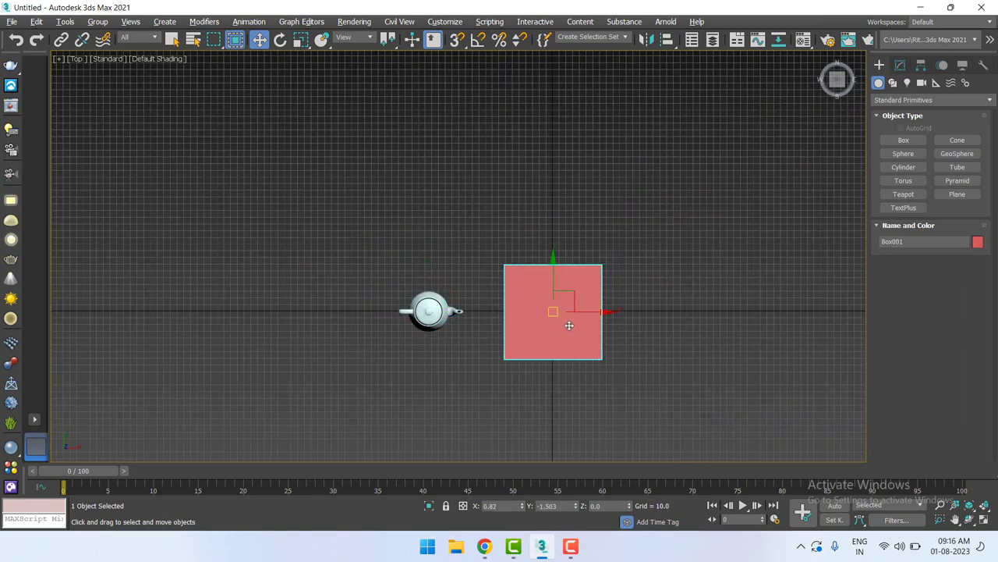
{"action": "scroll", "coordinate": [569, 325], "scroll_direction": "up", "scroll_amount": 4}
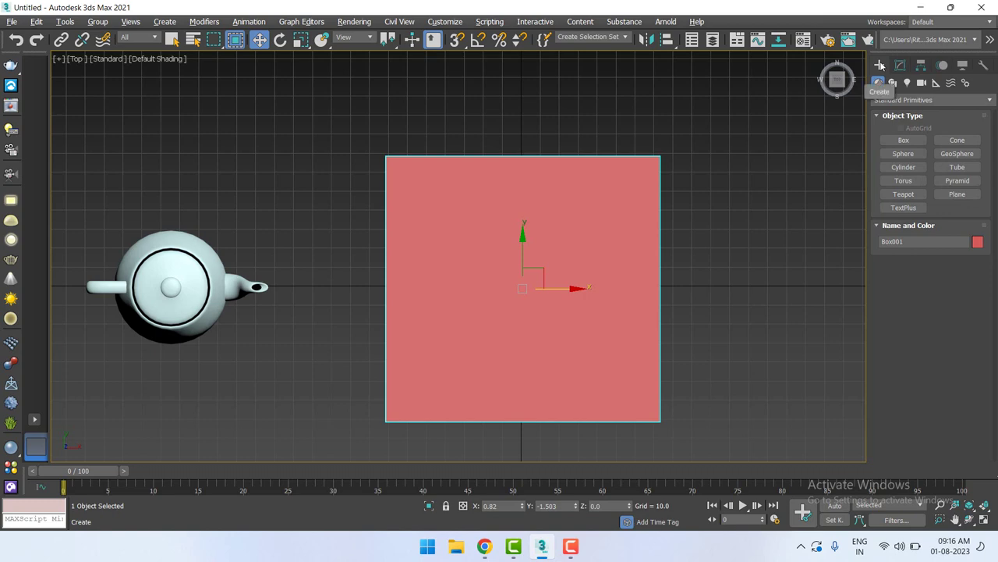
With Affect Pivot Only, move the box's pivot up-right to about X 17.527, Y 22.922
{"action": "left_click", "coordinate": [909, 66]}
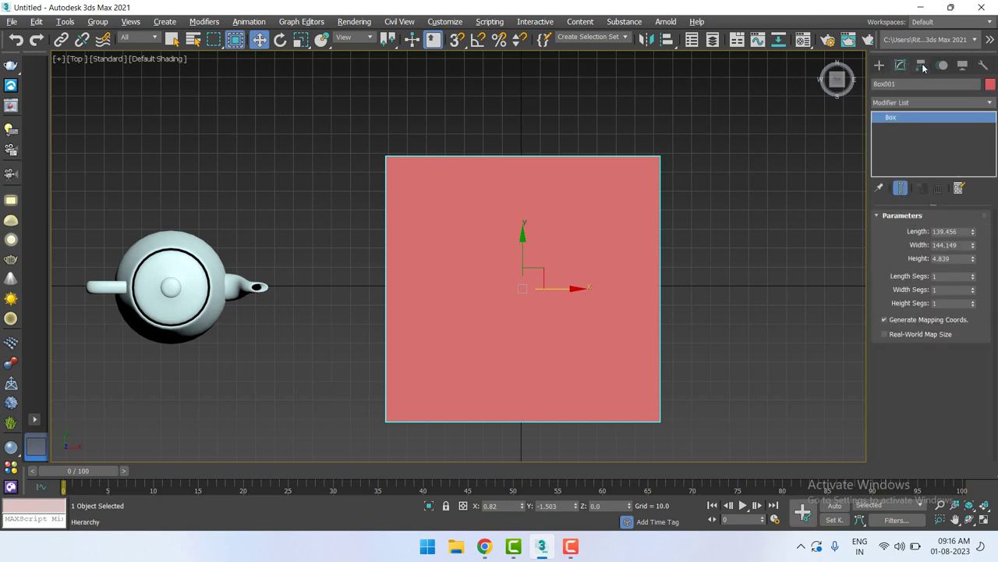
{"action": "left_click", "coordinate": [922, 66]}
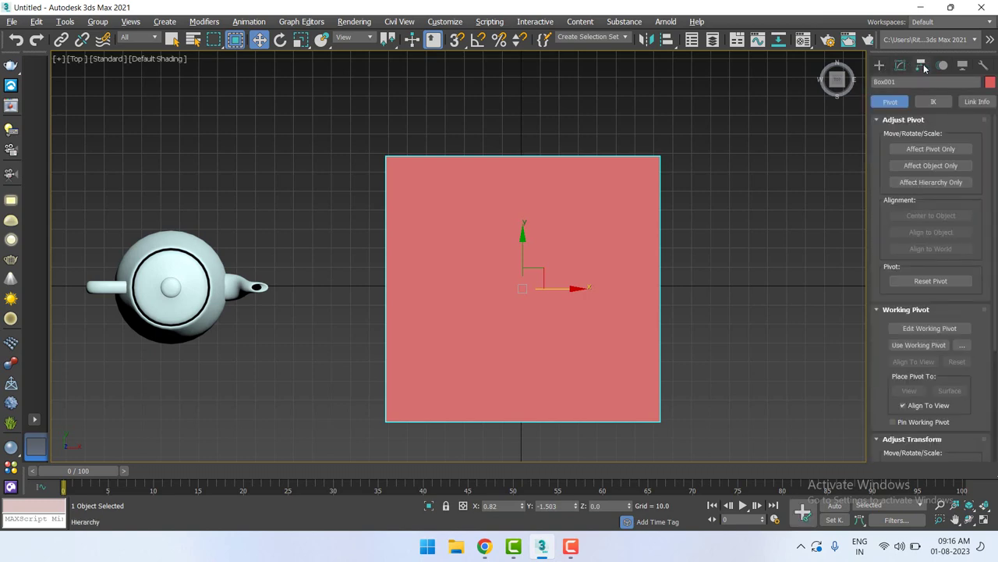
{"action": "left_click", "coordinate": [911, 151]}
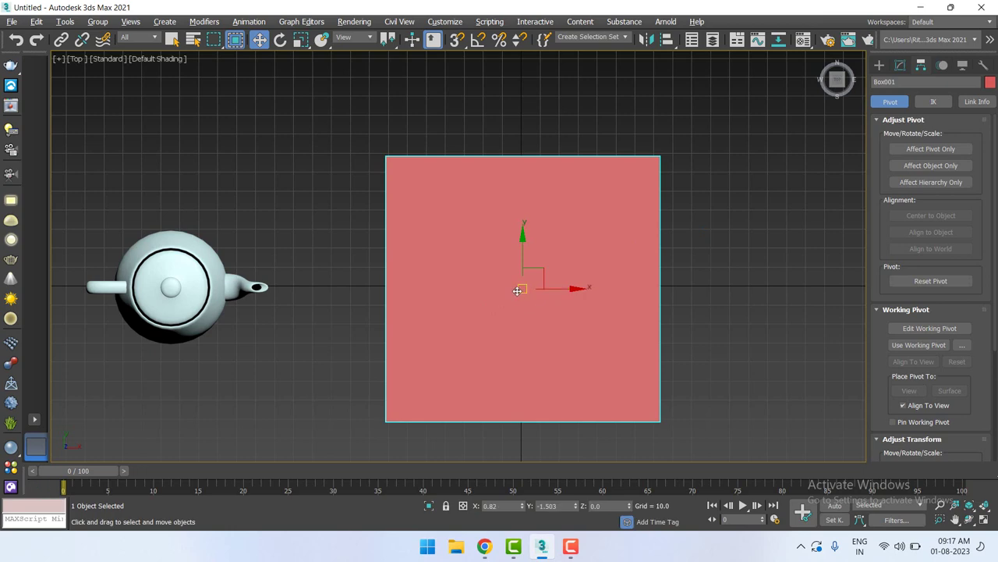
{"action": "left_click", "coordinate": [962, 150]}
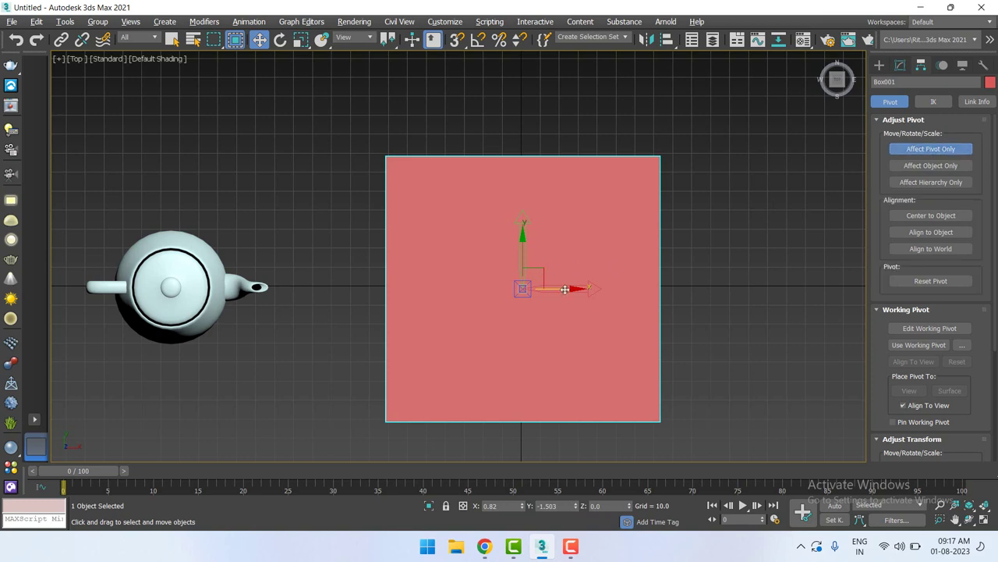
{"action": "mouse_move", "coordinate": [534, 274]}
{"action": "left_mouse_down"}
{"action": "mouse_move", "coordinate": [606, 233]}
{"action": "mouse_move", "coordinate": [538, 228]}
{"action": "left_mouse_up"}
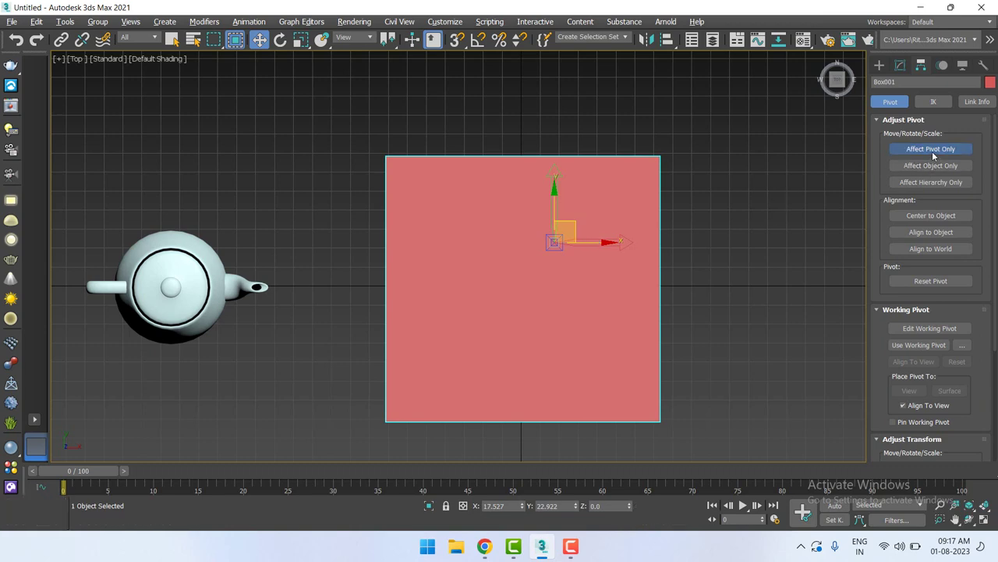
{"action": "left_click", "coordinate": [932, 149]}
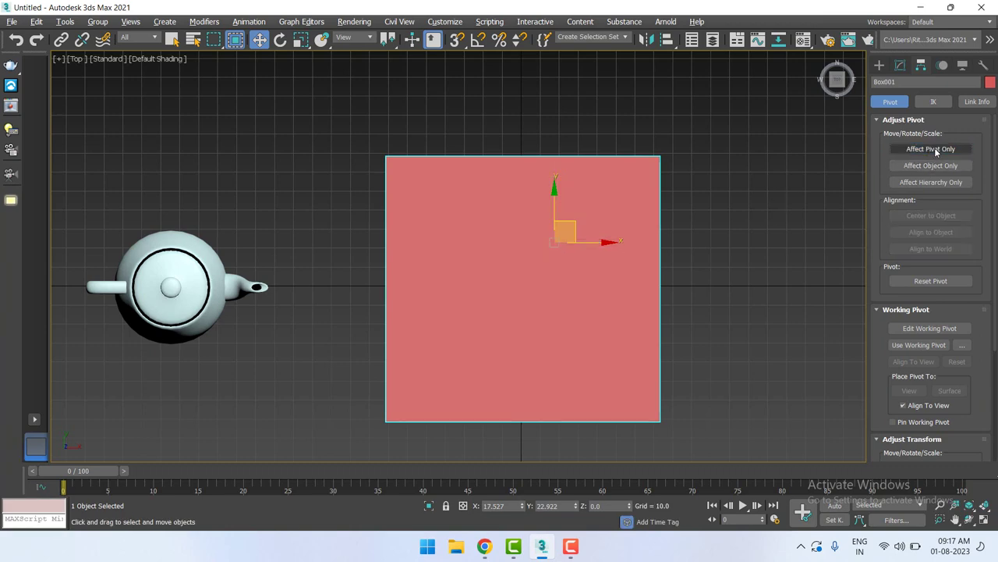
With Affect Pivot Only, move the box's pivot to its left edge (X -70.839, Y -1.159)
{"action": "left_click", "coordinate": [879, 65]}
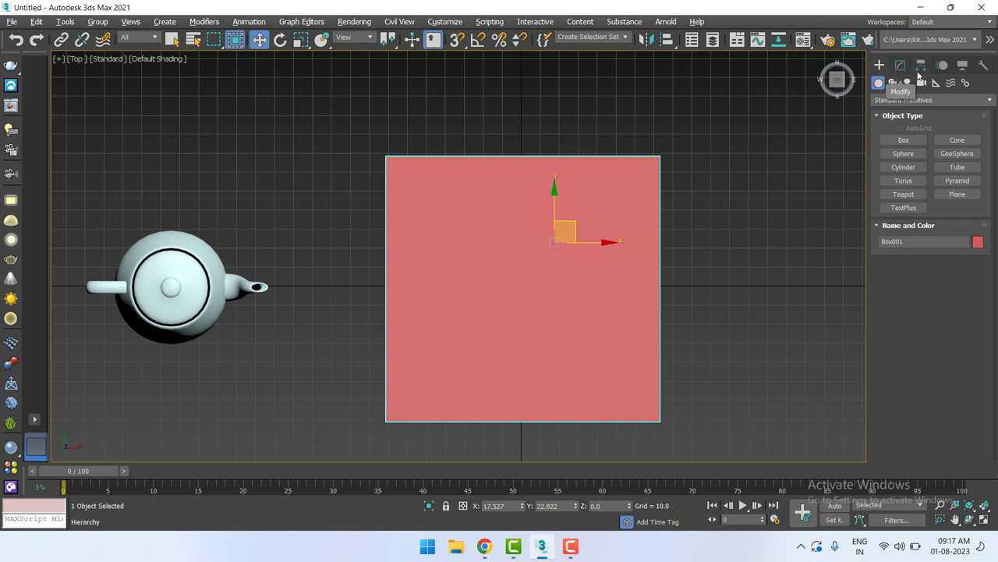
{"action": "left_click", "coordinate": [921, 67]}
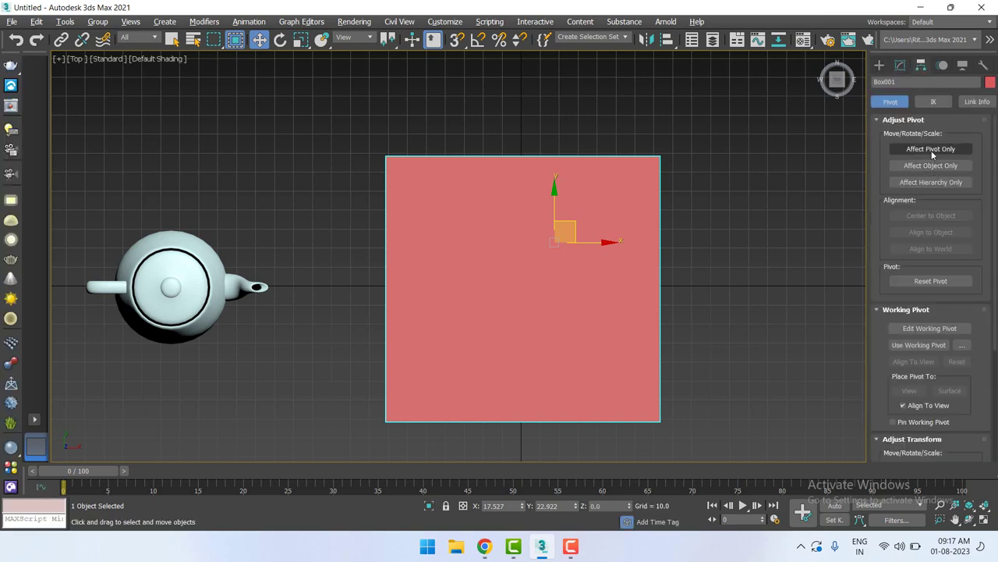
{"action": "left_click", "coordinate": [931, 151]}
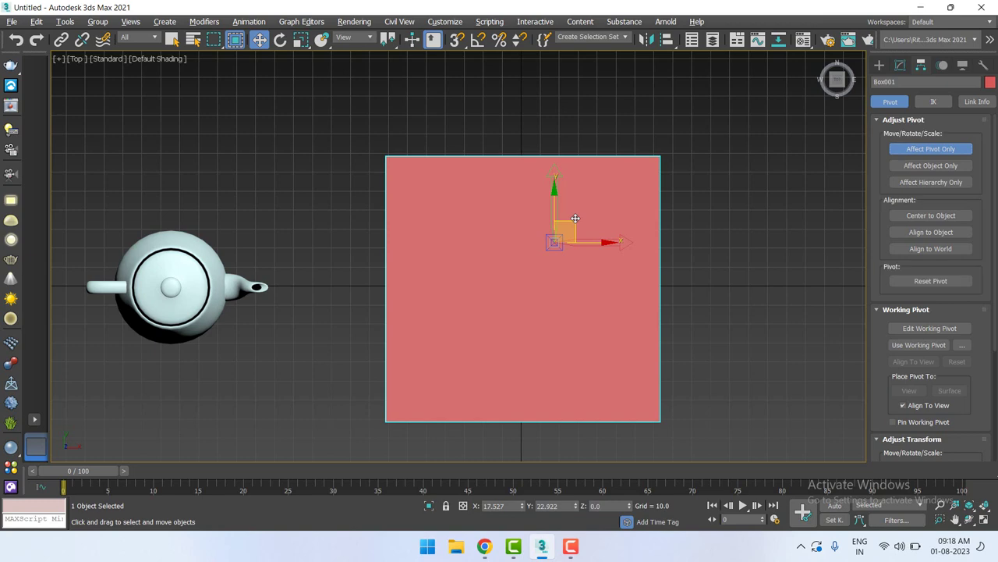
{"action": "mouse_move", "coordinate": [575, 218]}
{"action": "left_mouse_down"}
{"action": "mouse_move", "coordinate": [551, 202]}
{"action": "mouse_move", "coordinate": [664, 302]}
{"action": "mouse_move", "coordinate": [616, 223]}
{"action": "mouse_move", "coordinate": [485, 250]}
{"action": "mouse_move", "coordinate": [515, 252]}
{"action": "mouse_move", "coordinate": [571, 210]}
{"action": "mouse_move", "coordinate": [575, 278]}
{"action": "mouse_move", "coordinate": [601, 266]}
{"action": "left_mouse_up"}
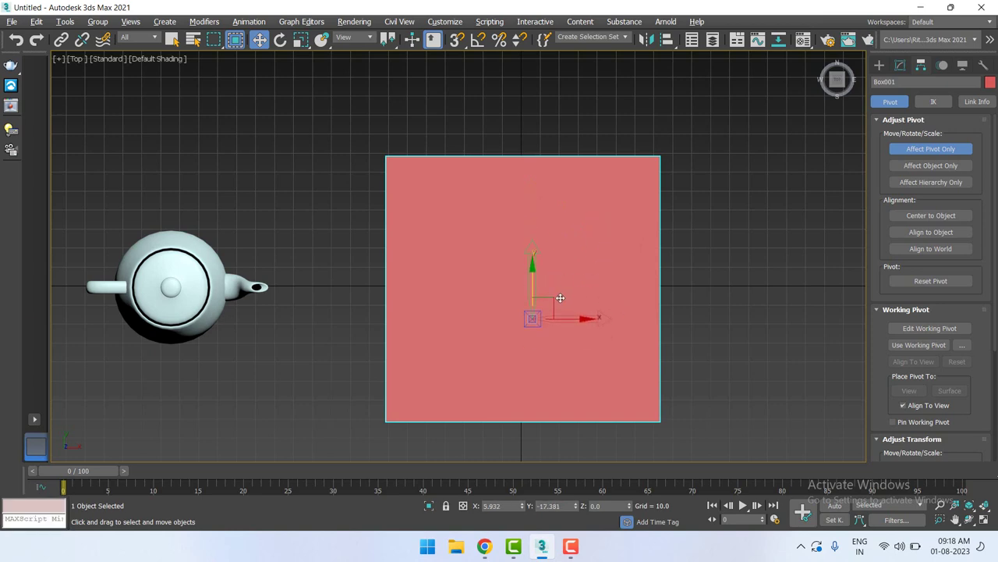
{"action": "mouse_move", "coordinate": [557, 299]}
{"action": "left_mouse_down"}
{"action": "mouse_move", "coordinate": [463, 266]}
{"action": "mouse_move", "coordinate": [409, 270]}
{"action": "left_mouse_up"}
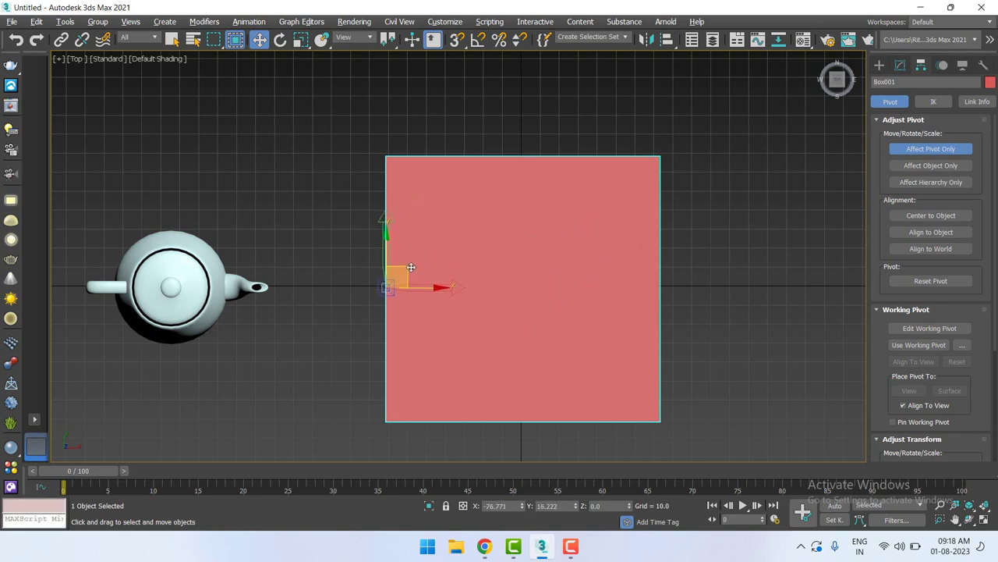
{"action": "left_click", "coordinate": [951, 154]}
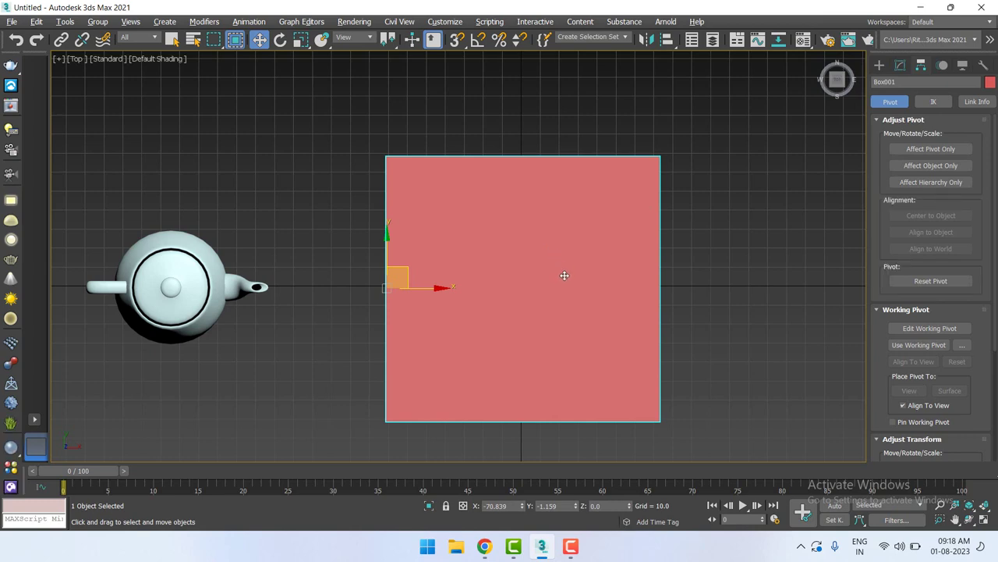
Maximize the Perspective viewport with Alt+W and switch to the Rotate tool
{"action": "key", "text": "alt+w"}
{"action": "key", "text": "alt+w"}
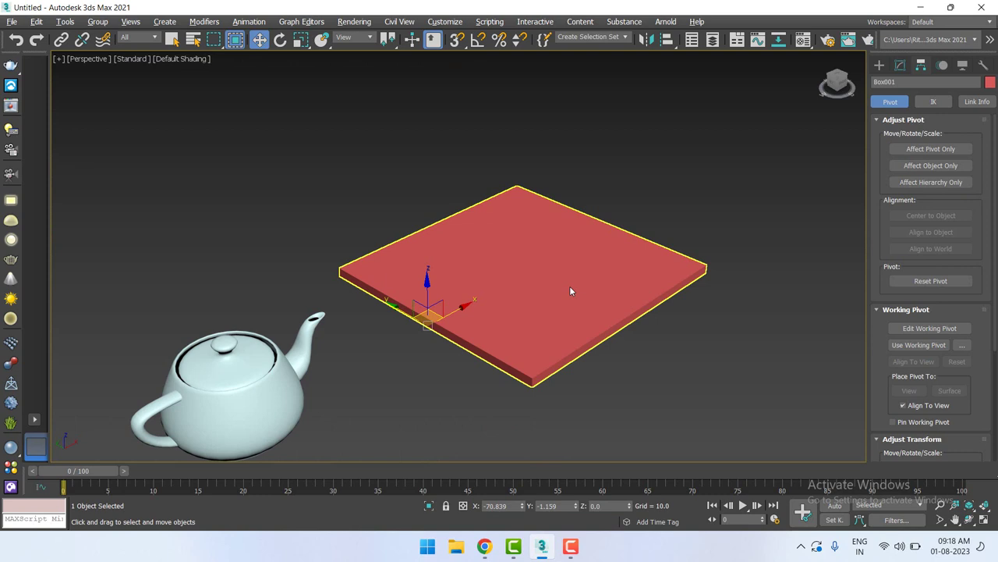
{"action": "right_click", "coordinate": [569, 290]}
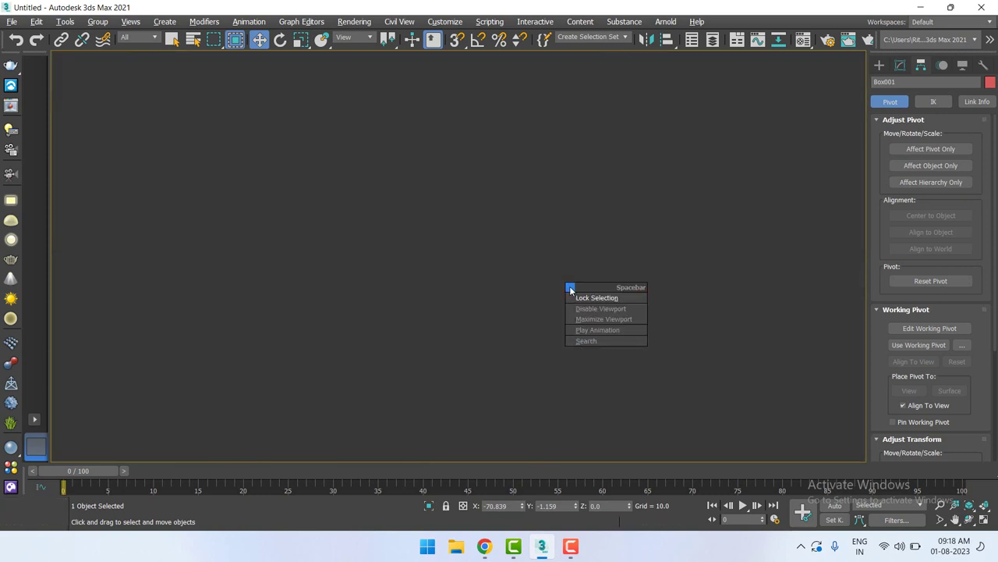
{"action": "left_click", "coordinate": [516, 249]}
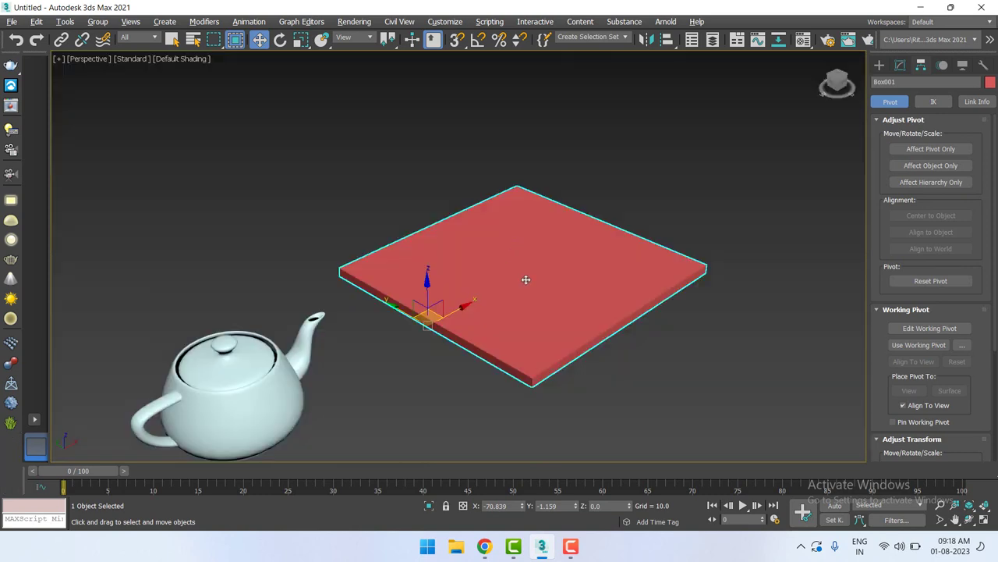
{"action": "key", "text": "alt+w"}
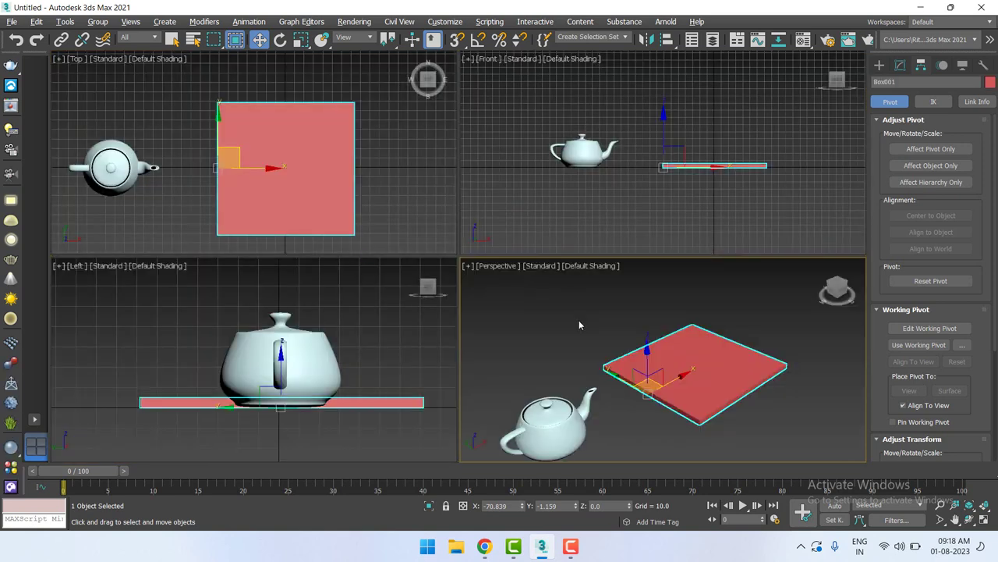
{"action": "key", "text": "alt+w"}
{"action": "key", "text": "e"}
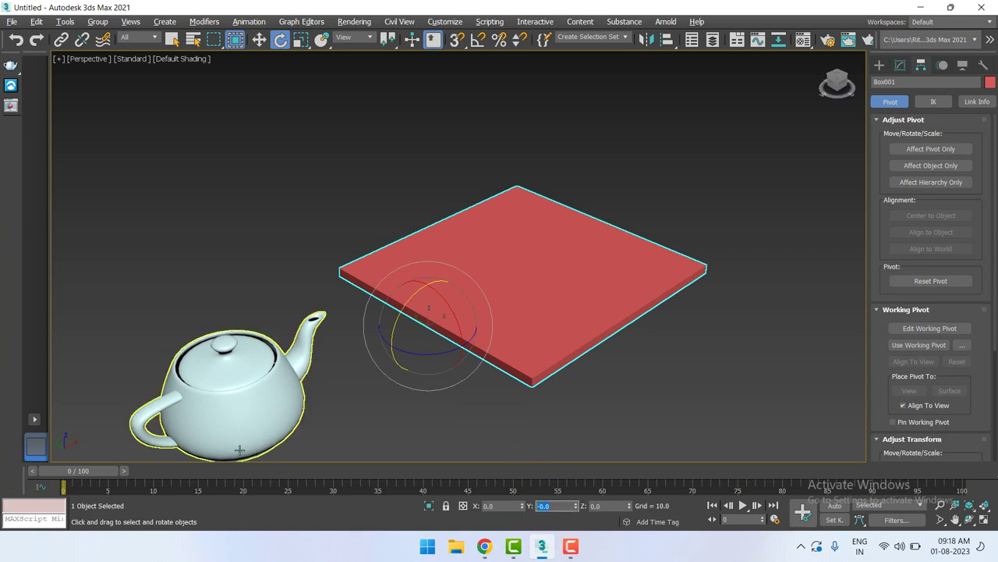
{"action": "type", "text": "45"}
{"action": "key", "text": "Return"}
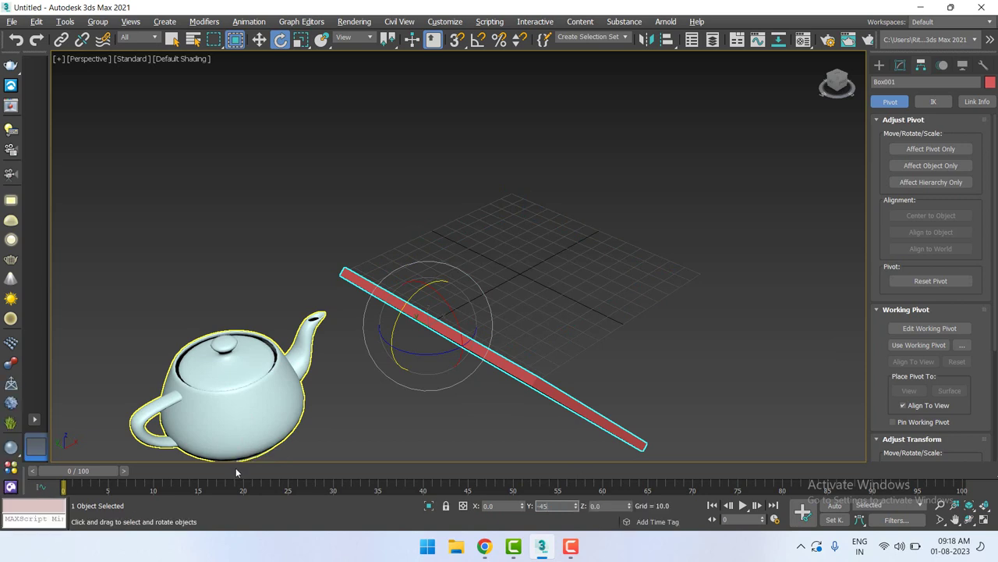
{"action": "key", "text": "Return"}
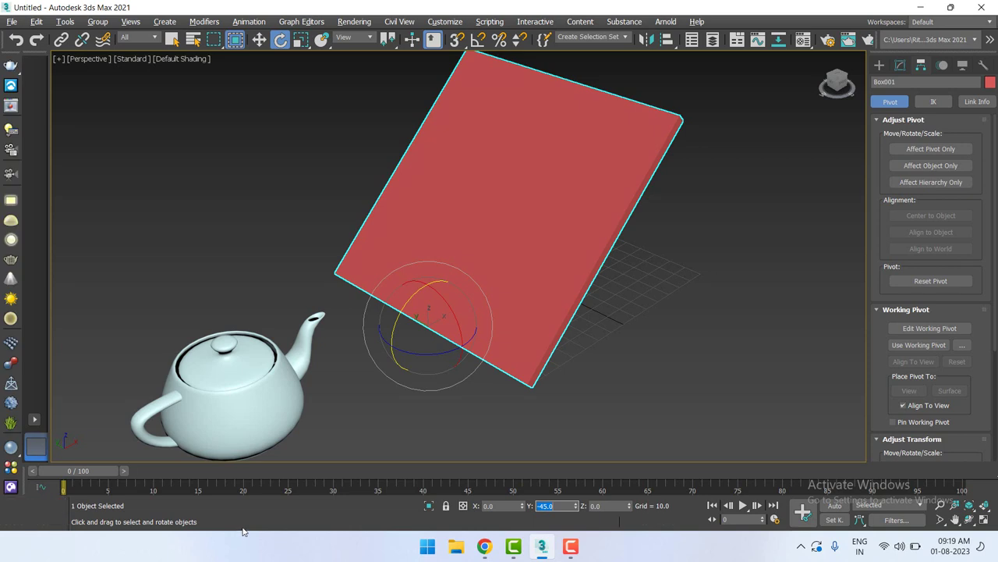
{"action": "key", "text": "w"}
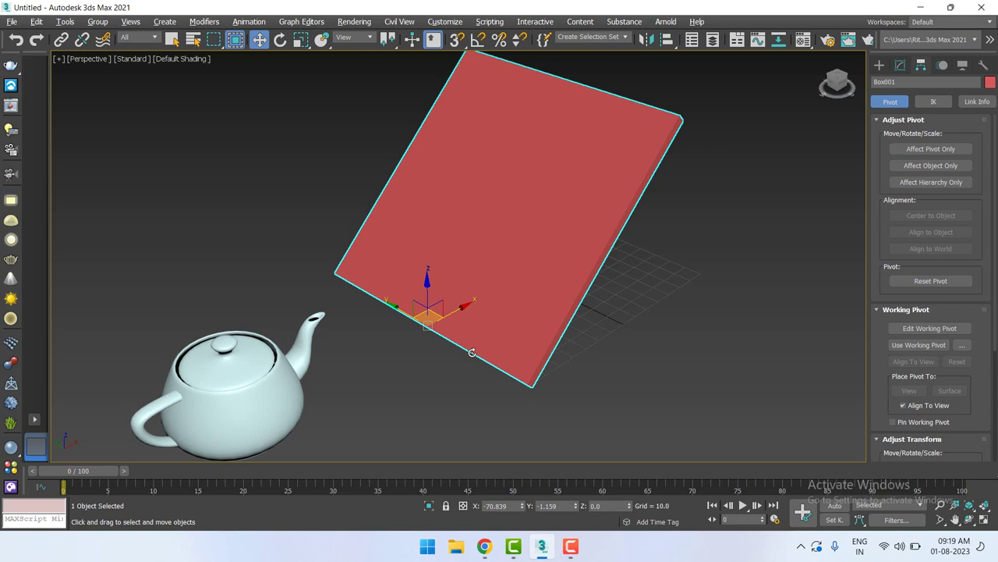
{"action": "key", "text": "ctrl+z"}
{"action": "key", "text": "ctrl+z"}
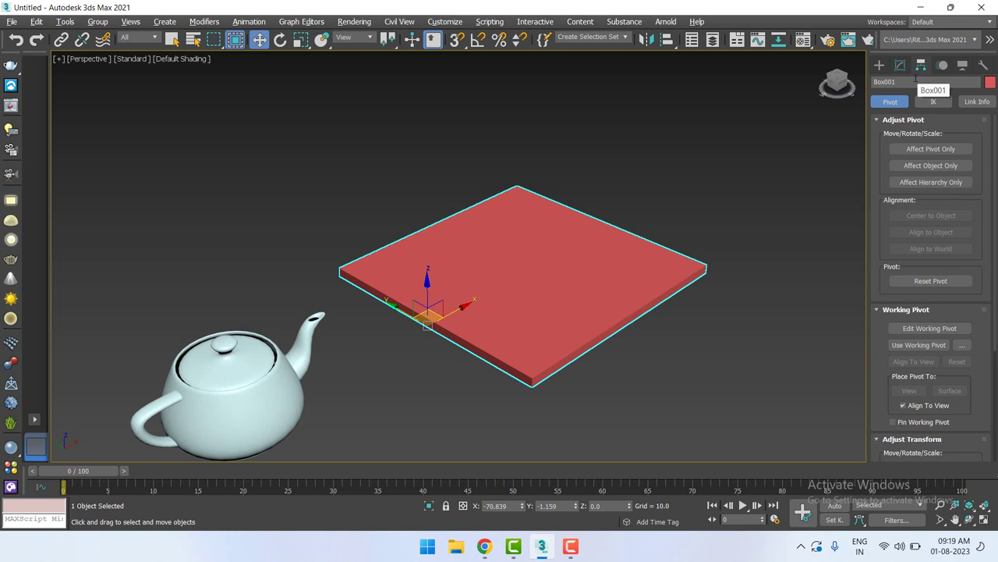
Rename Box001 to 'surface' in the Modify panel
{"action": "left_click", "coordinate": [880, 65]}
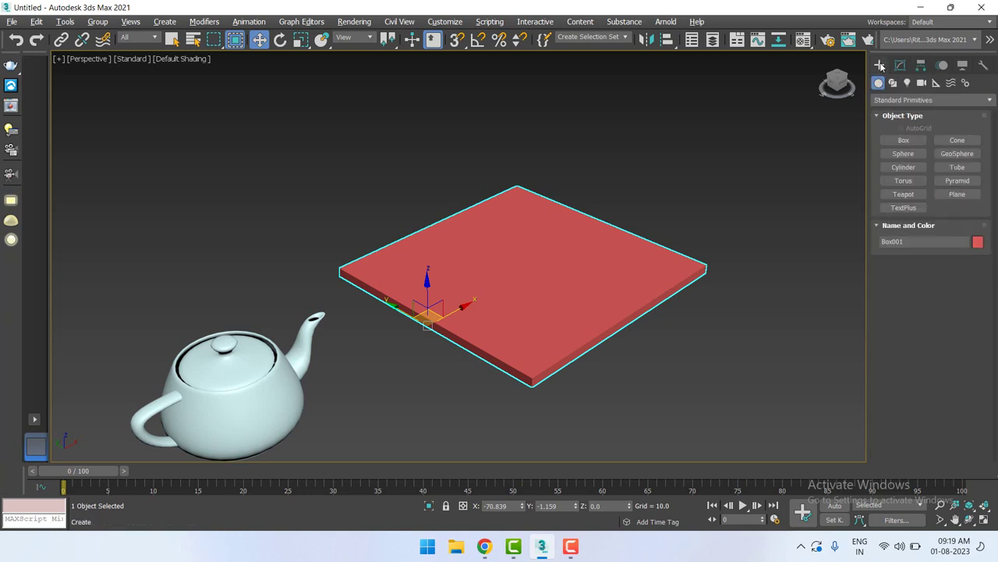
{"action": "left_click", "coordinate": [902, 65]}
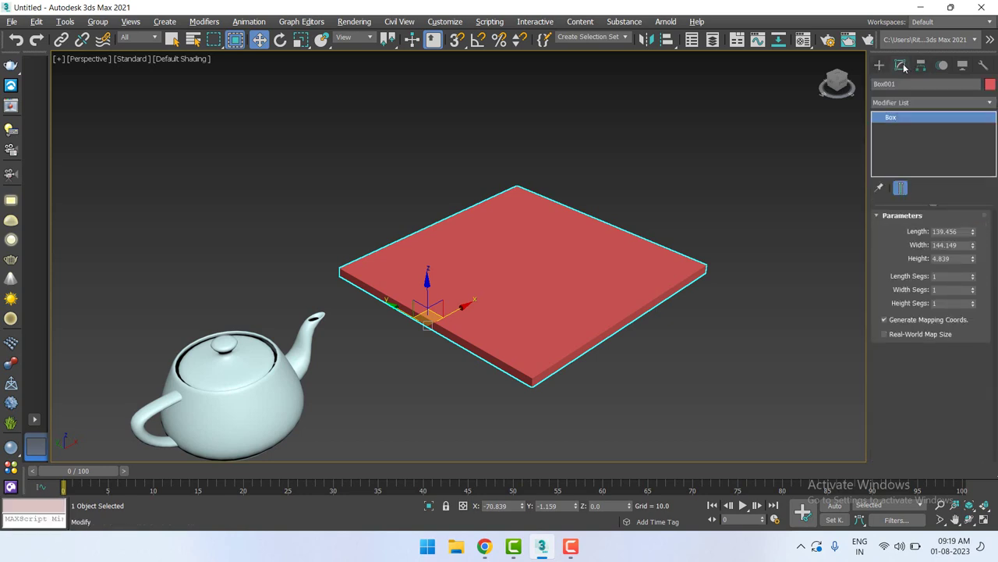
{"action": "left_click", "coordinate": [902, 85]}
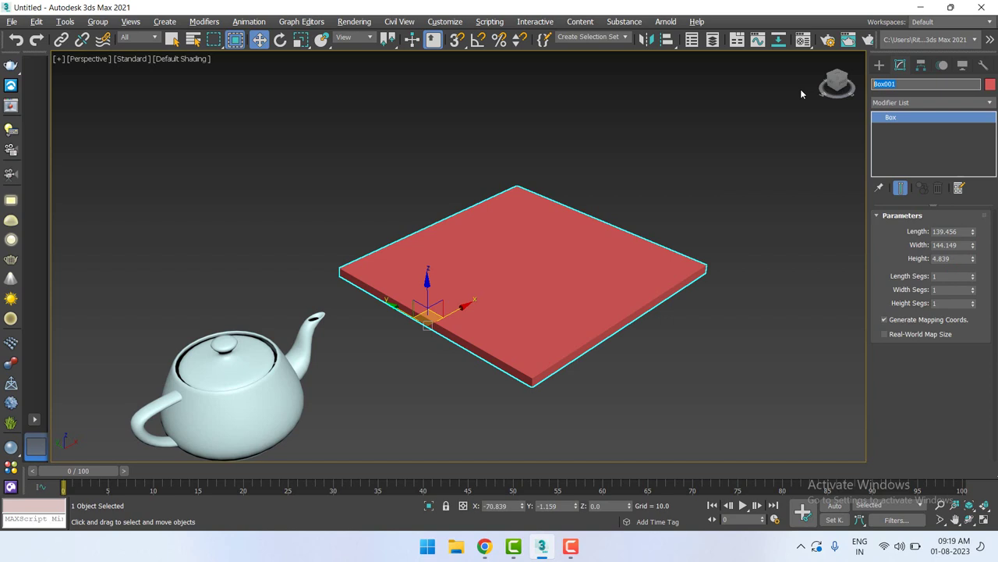
{"action": "type", "text": "surfac"}
{"action": "type", "text": "e"}
{"action": "key", "text": "Return"}
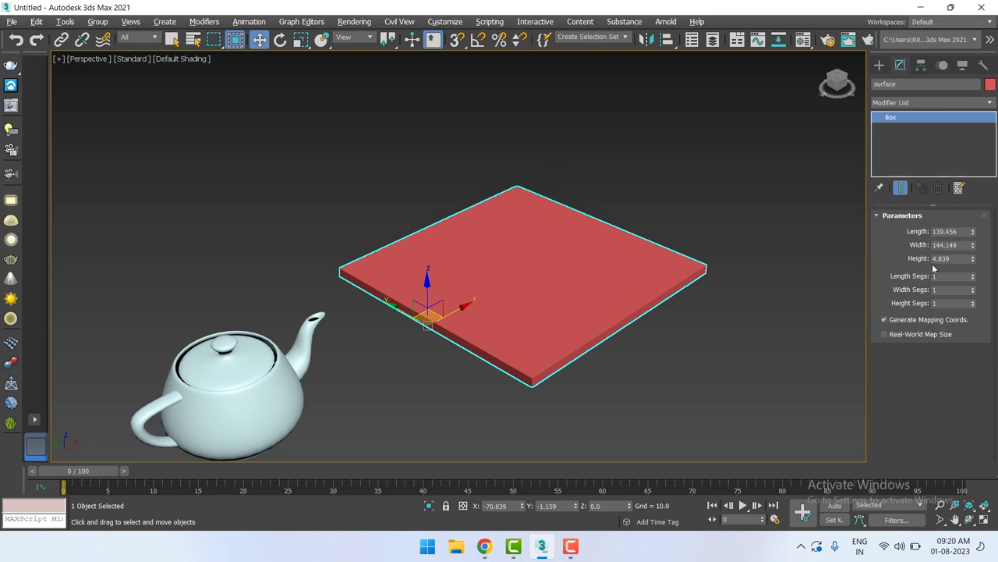
Drag the Length spinner until the box's length reads about 85.0
{"action": "left_click_drag", "start_coordinate": [974, 232], "coordinate": [982, 226]}
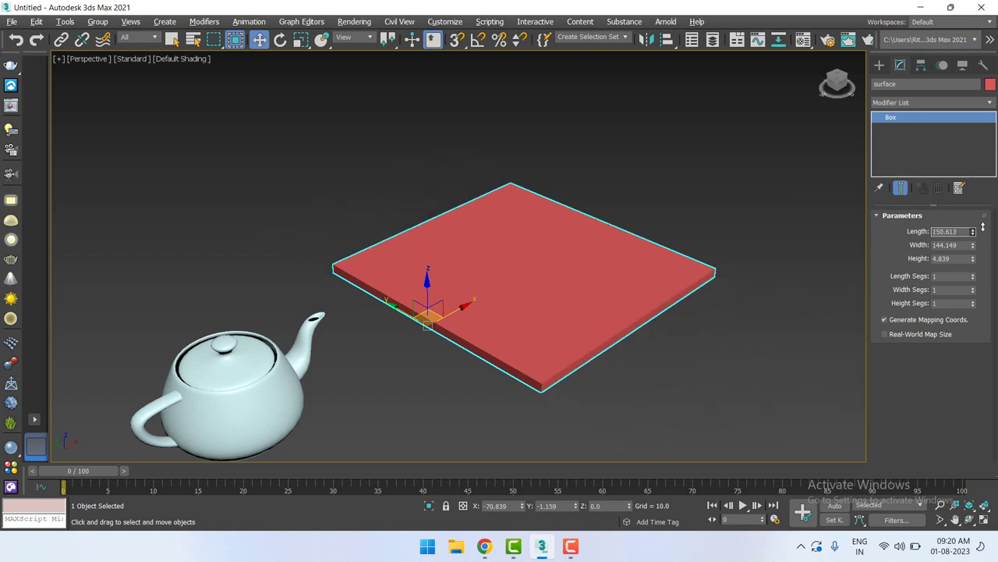
{"action": "left_click_drag", "start_coordinate": [983, 226], "coordinate": [983, 227]}
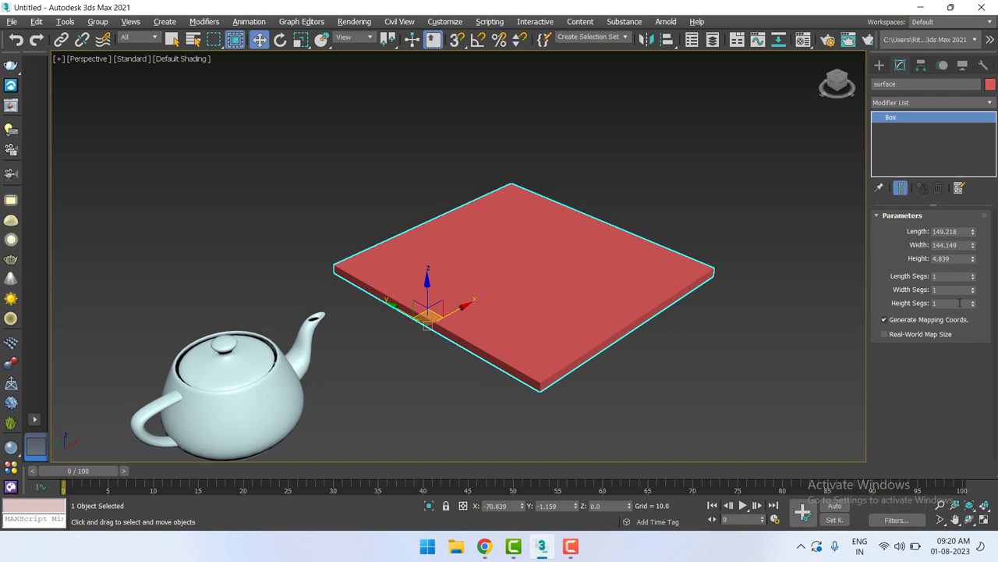
{"action": "left_click_drag", "start_coordinate": [973, 233], "coordinate": [975, 228]}
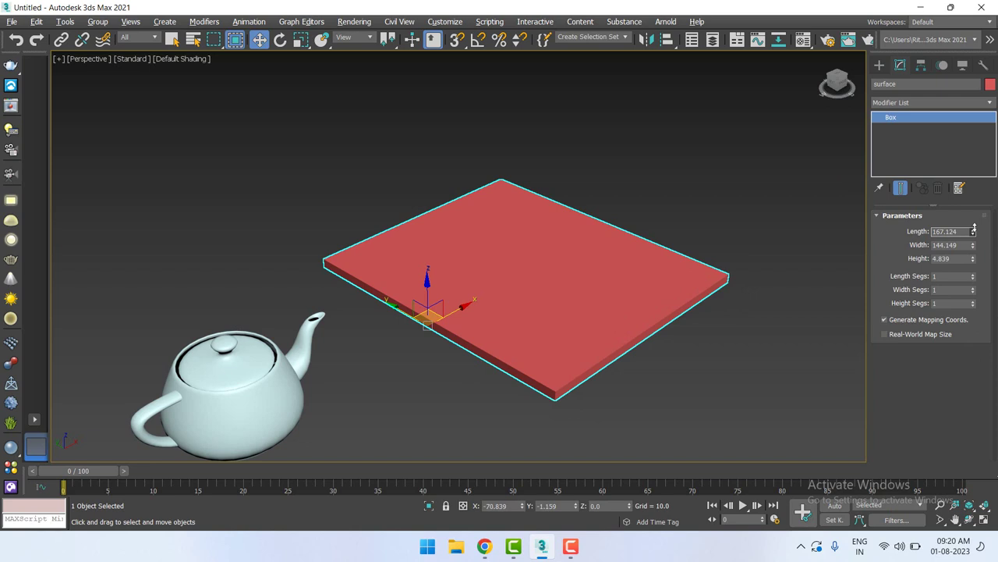
{"action": "left_click_drag", "start_coordinate": [973, 228], "coordinate": [973, 217]}
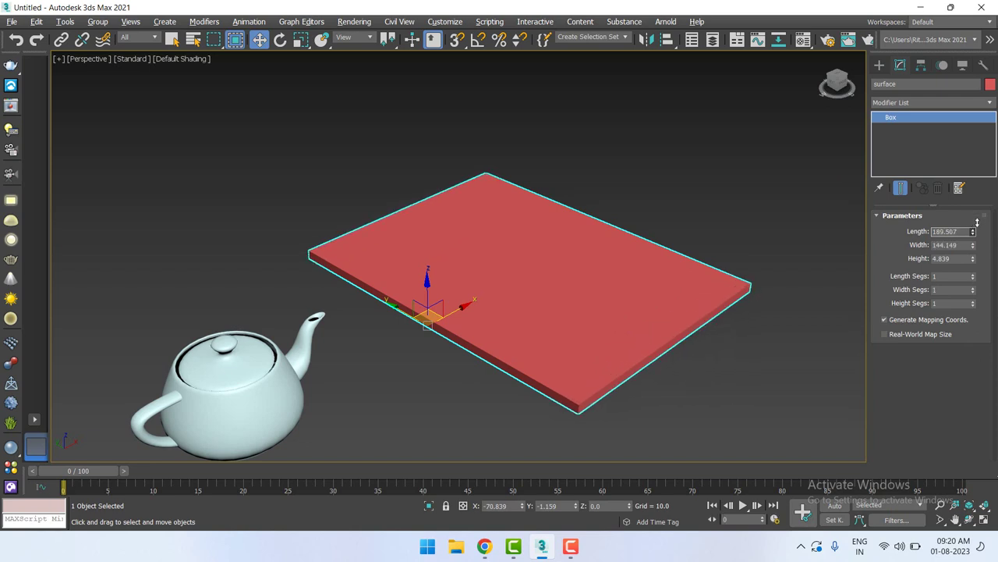
{"action": "left_click_drag", "start_coordinate": [978, 224], "coordinate": [994, 256]}
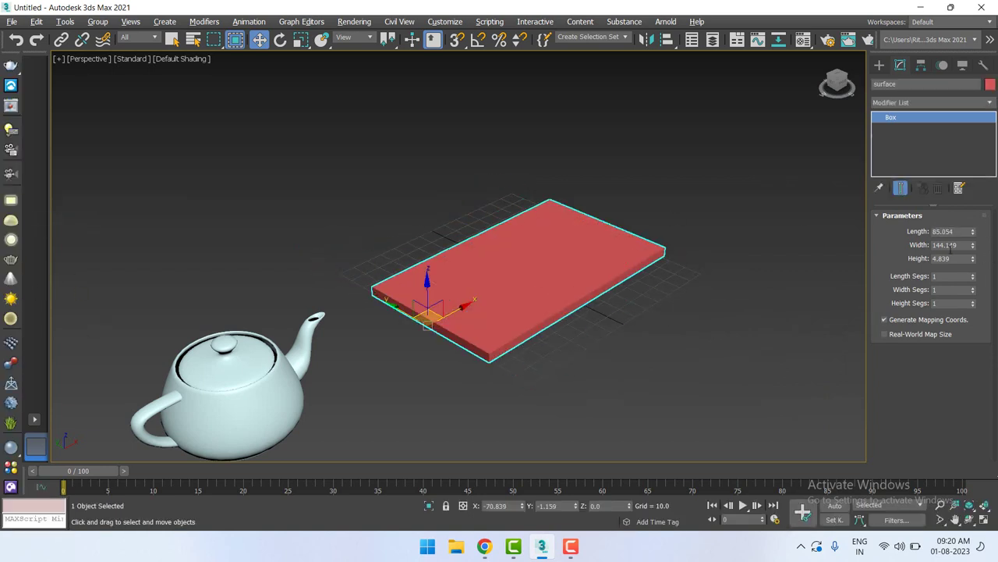
{"action": "left_click", "coordinate": [943, 230]}
{"action": "type", "text": "85"}
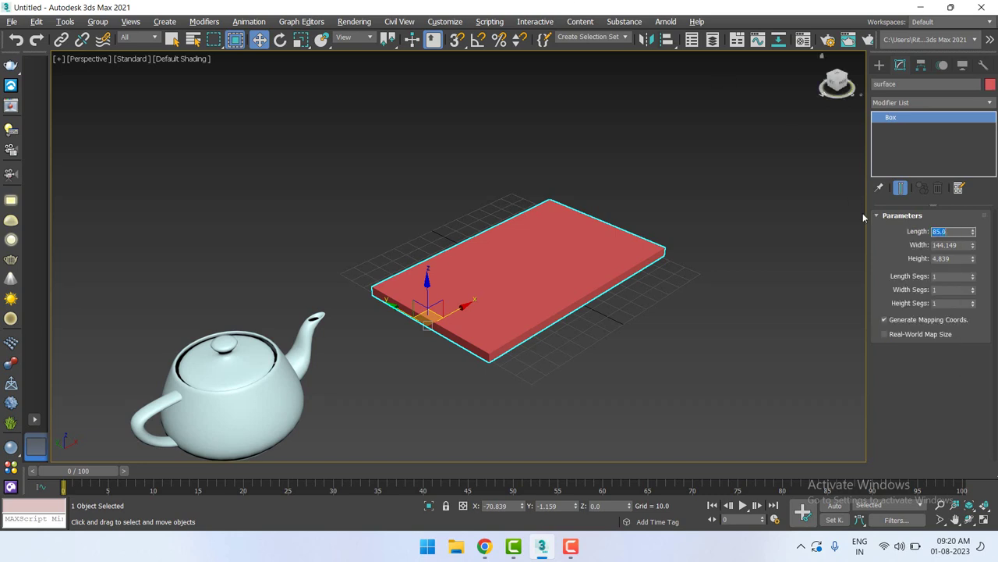
Enter a Width value of 100 for the surface box
{"action": "left_click", "coordinate": [946, 245]}
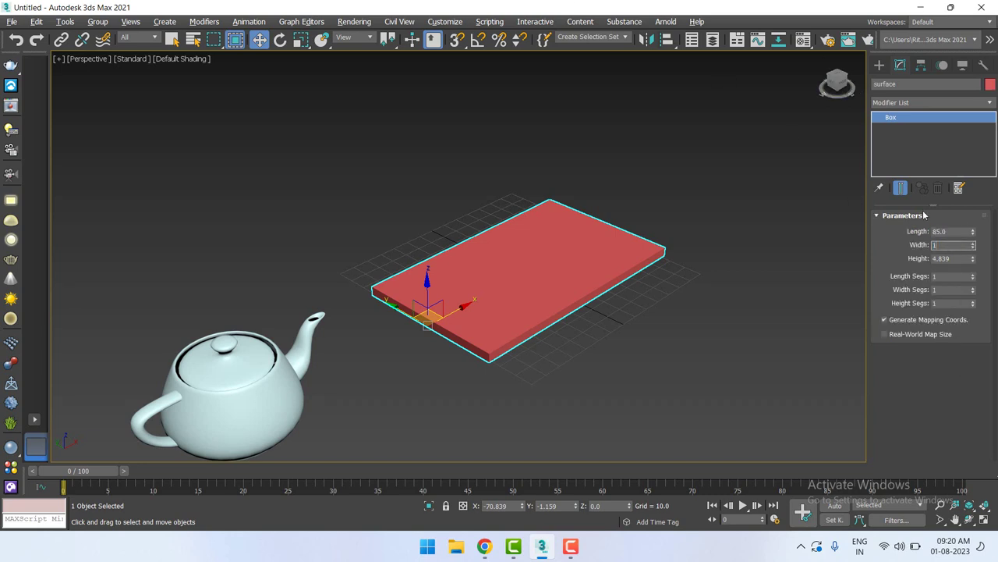
{"action": "type", "text": "00"}
{"action": "key", "text": "Return"}
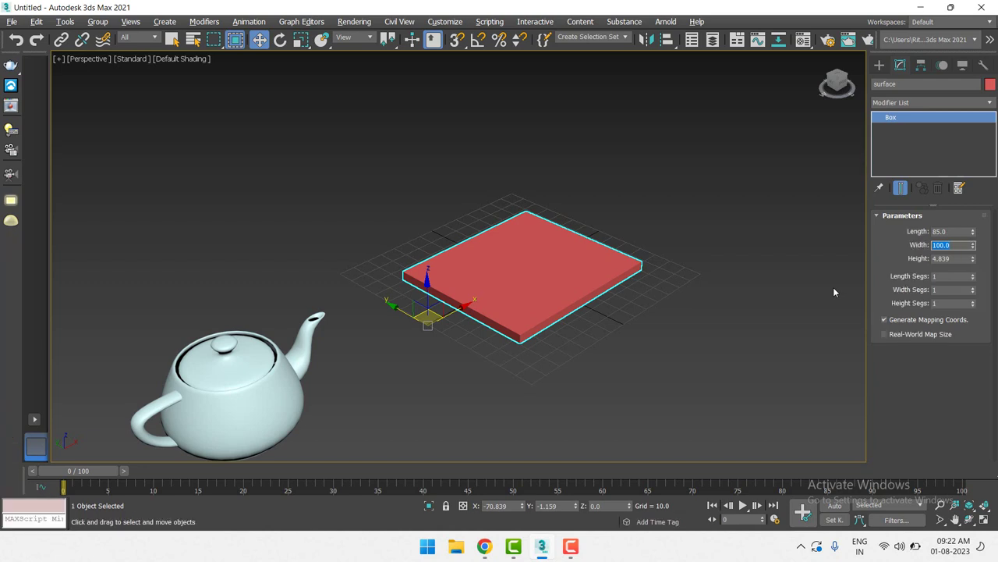
Raise the box's height to about 5.855 with the Height spinner
{"action": "left_click", "coordinate": [542, 304]}
{"action": "scroll", "coordinate": [545, 317], "scroll_direction": "down", "scroll_amount": 3}
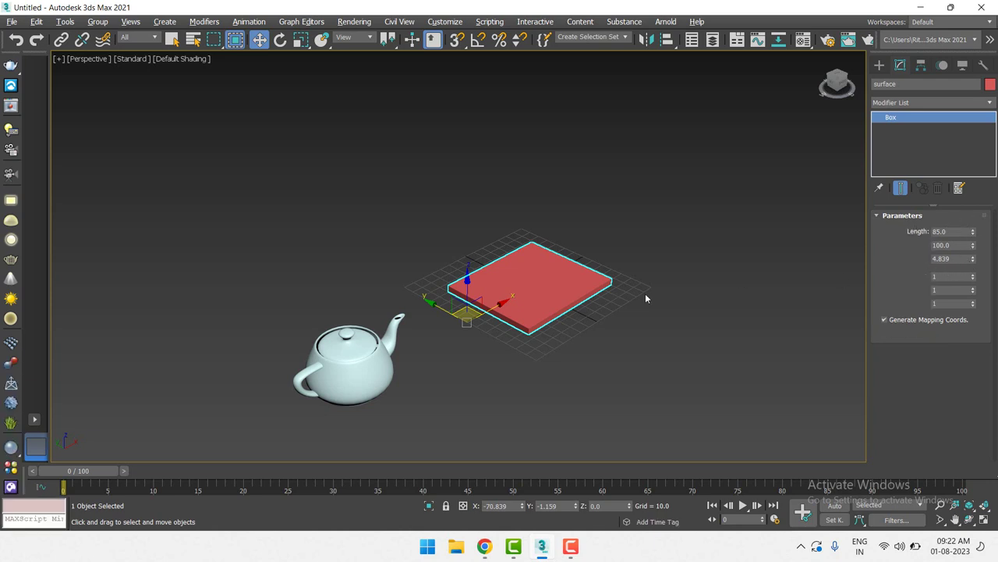
{"action": "scroll", "coordinate": [525, 323], "scroll_direction": "up", "scroll_amount": 4}
{"action": "scroll", "coordinate": [533, 336], "scroll_direction": "up", "scroll_amount": 3}
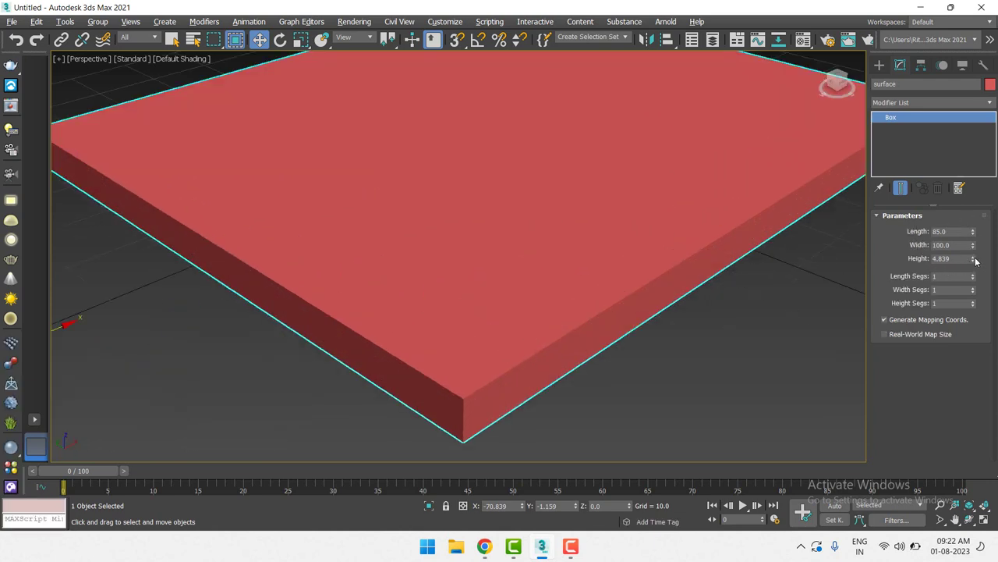
{"action": "left_click_drag", "start_coordinate": [973, 260], "coordinate": [973, 248]}
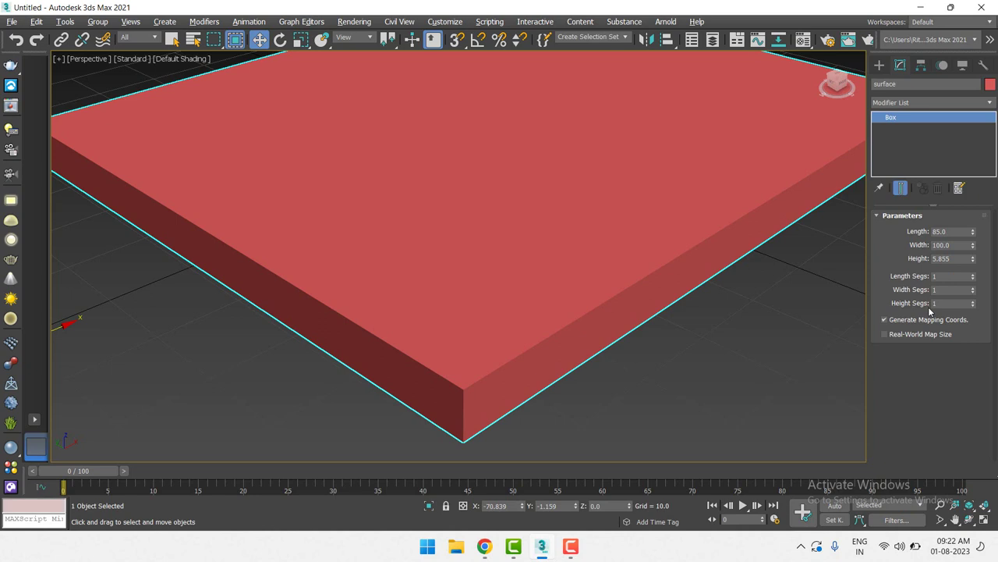
Set Length, Width and Height Segs to 6, 5 and 3
{"action": "scroll", "coordinate": [598, 242], "scroll_direction": "down", "scroll_amount": 5}
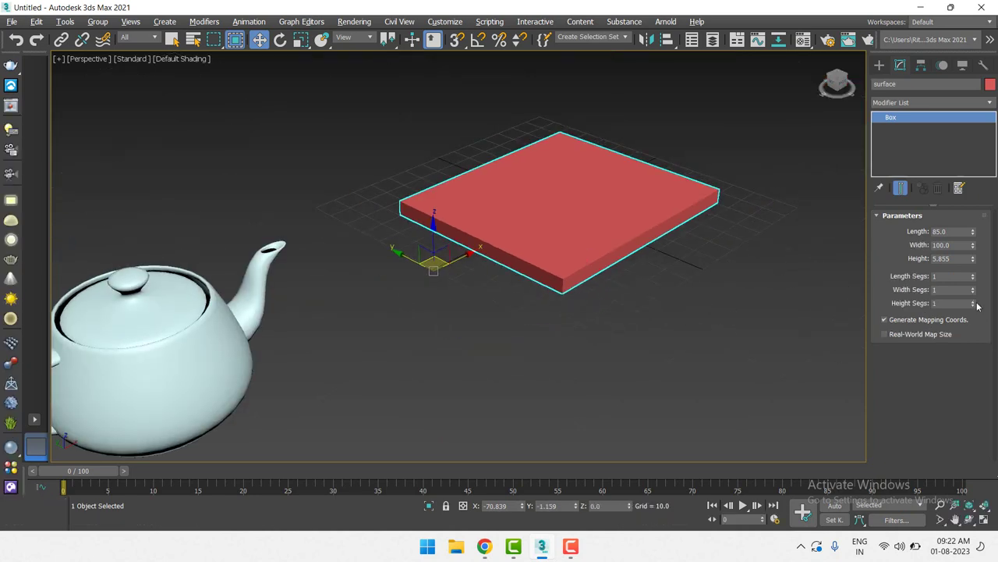
{"action": "left_click", "coordinate": [972, 277]}
{"action": "left_click", "coordinate": [972, 278]}
{"action": "left_click", "coordinate": [973, 277]}
{"action": "left_click", "coordinate": [973, 278]}
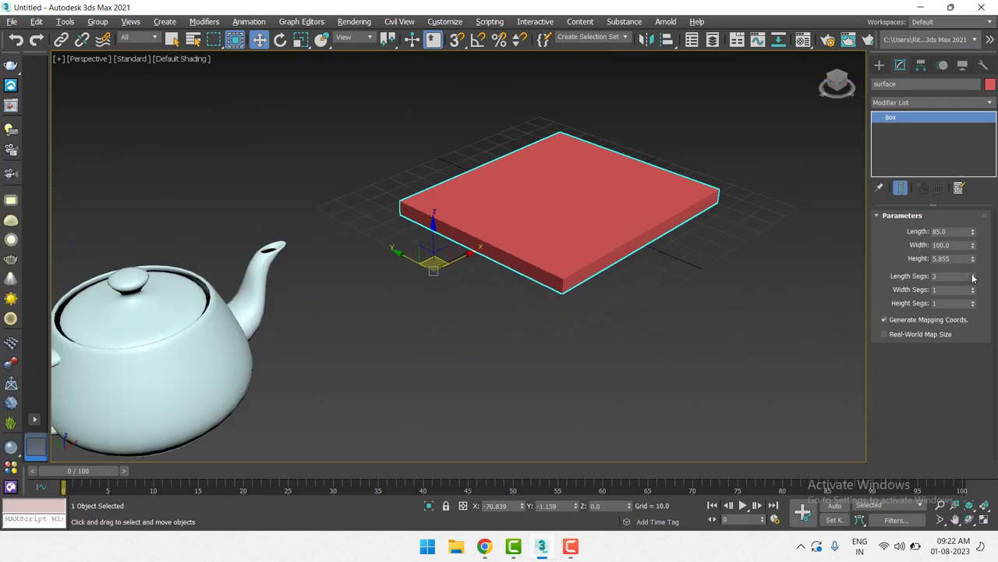
{"action": "left_click", "coordinate": [973, 289]}
{"action": "left_click", "coordinate": [973, 289]}
{"action": "left_click", "coordinate": [974, 303]}
{"action": "left_click", "coordinate": [973, 303]}
{"action": "scroll", "coordinate": [588, 270], "scroll_direction": "up", "scroll_amount": 3}
{"action": "scroll", "coordinate": [564, 307], "scroll_direction": "up", "scroll_amount": 2}
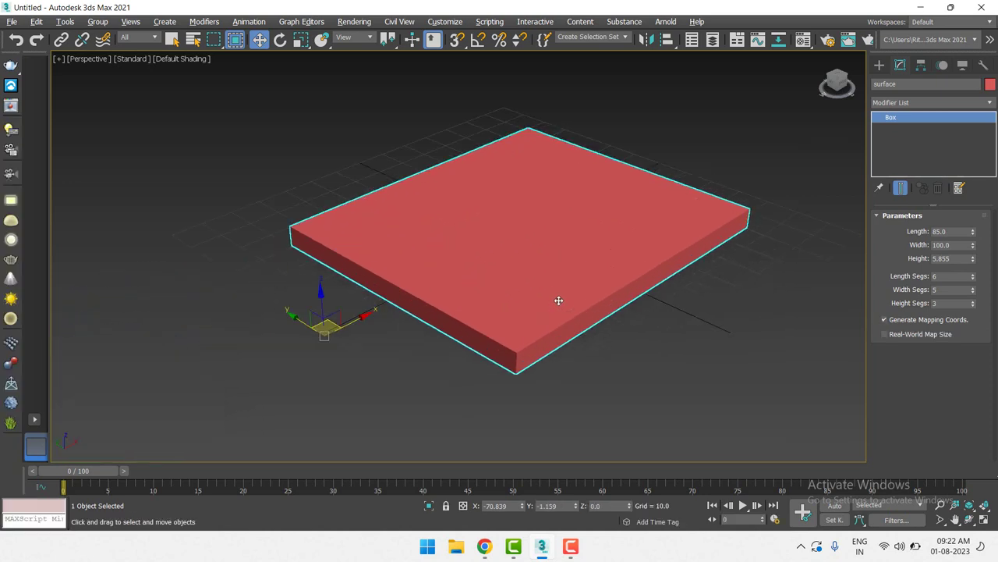
Reselect the red box and switch the viewport to wireframe with F3
{"action": "left_click", "coordinate": [176, 62]}
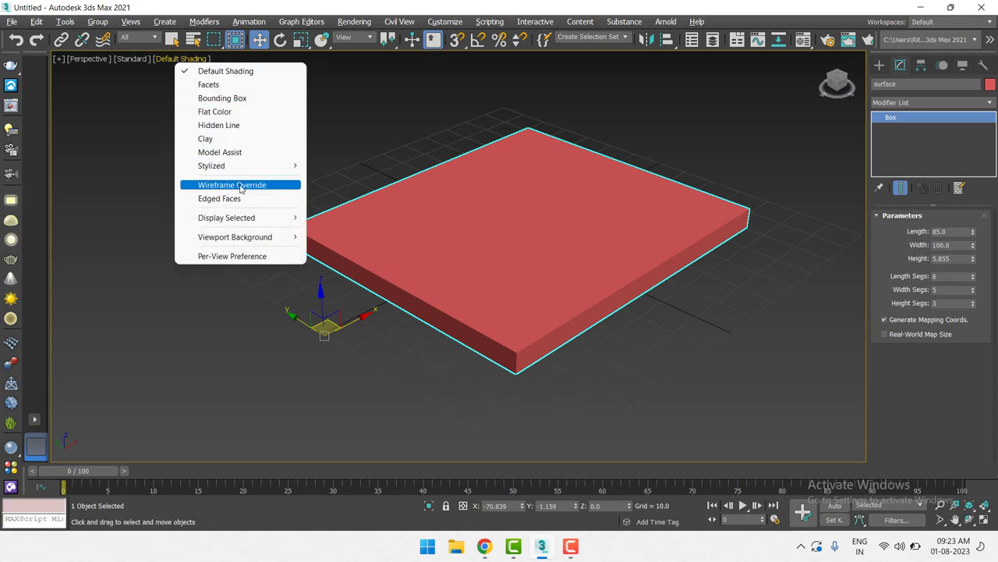
{"action": "left_click", "coordinate": [440, 109]}
{"action": "left_click", "coordinate": [487, 376]}
{"action": "left_click", "coordinate": [506, 305]}
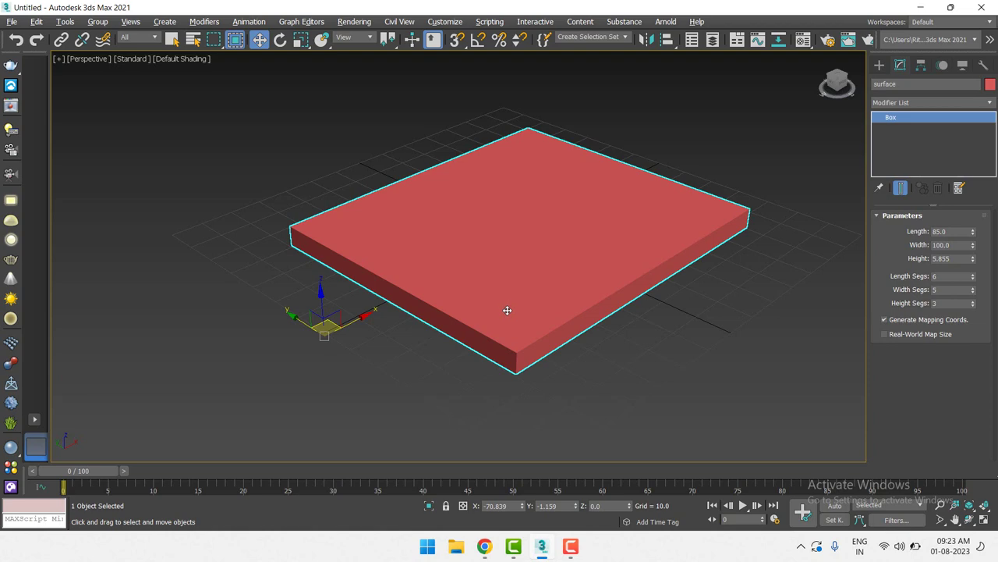
{"action": "key", "text": "F3"}
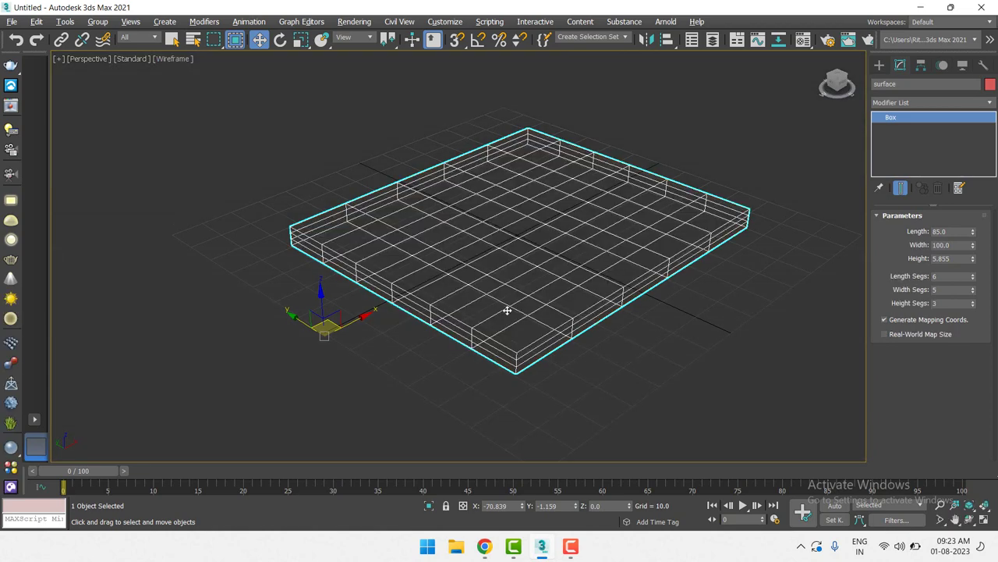
{"action": "key", "text": "F3"}
{"action": "key", "text": "F3"}
{"action": "key", "text": "F3"}
{"action": "key", "text": "F3"}
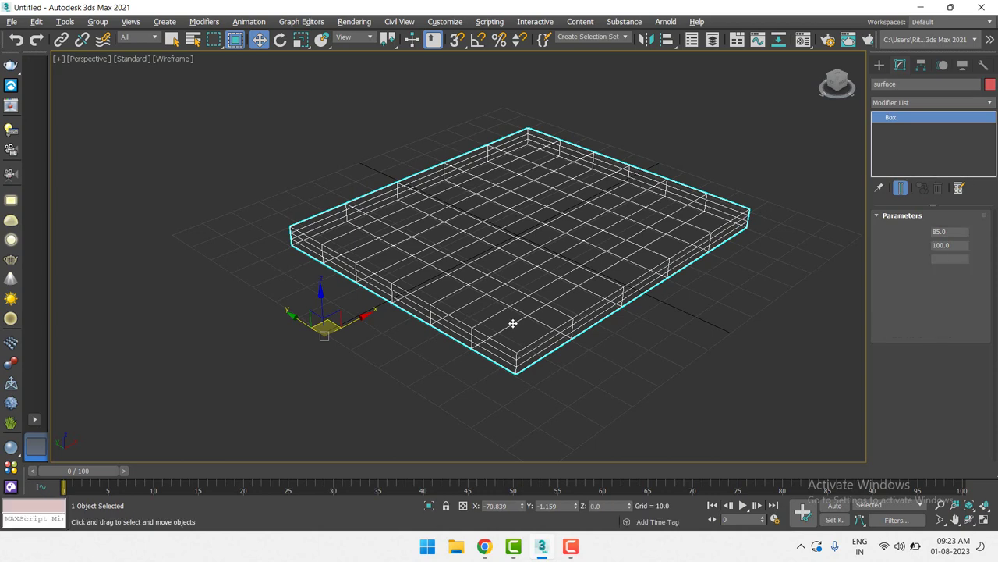
{"action": "key", "text": "F3"}
{"action": "key", "text": "F3"}
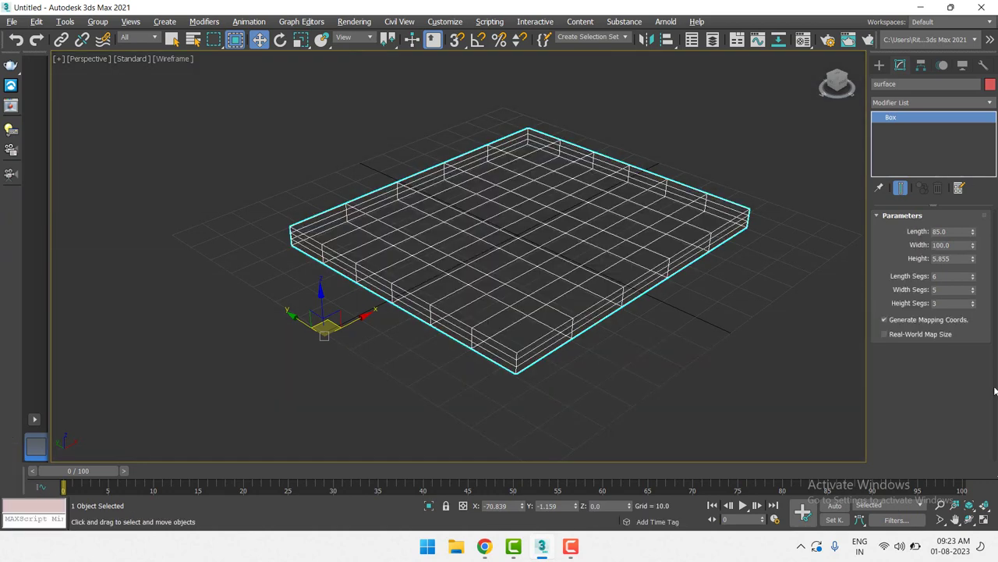
Adjust the segment spinners, bringing width segments to 9 and height segments to 1
{"action": "left_click", "coordinate": [973, 279]}
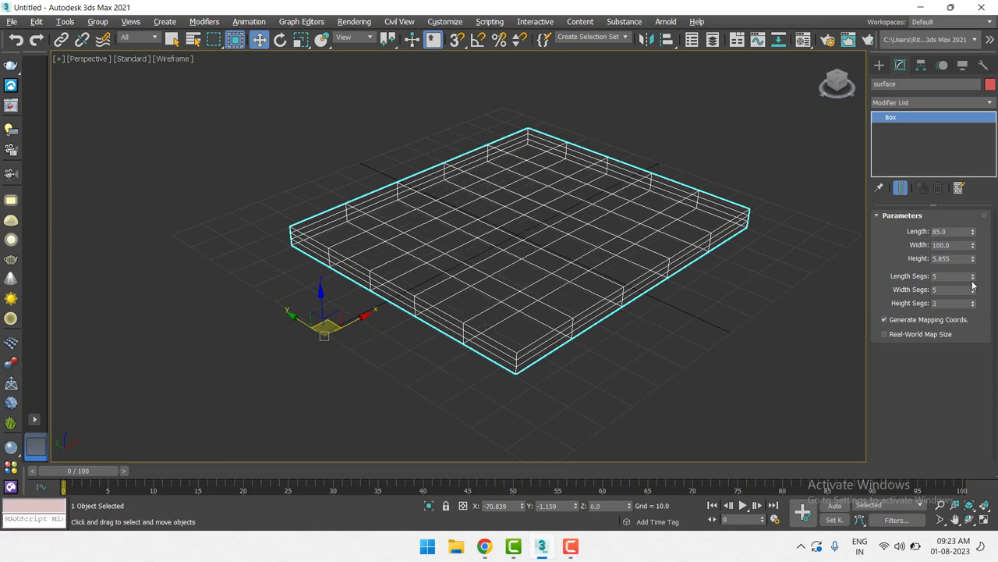
{"action": "left_click", "coordinate": [972, 279]}
{"action": "left_click", "coordinate": [973, 281]}
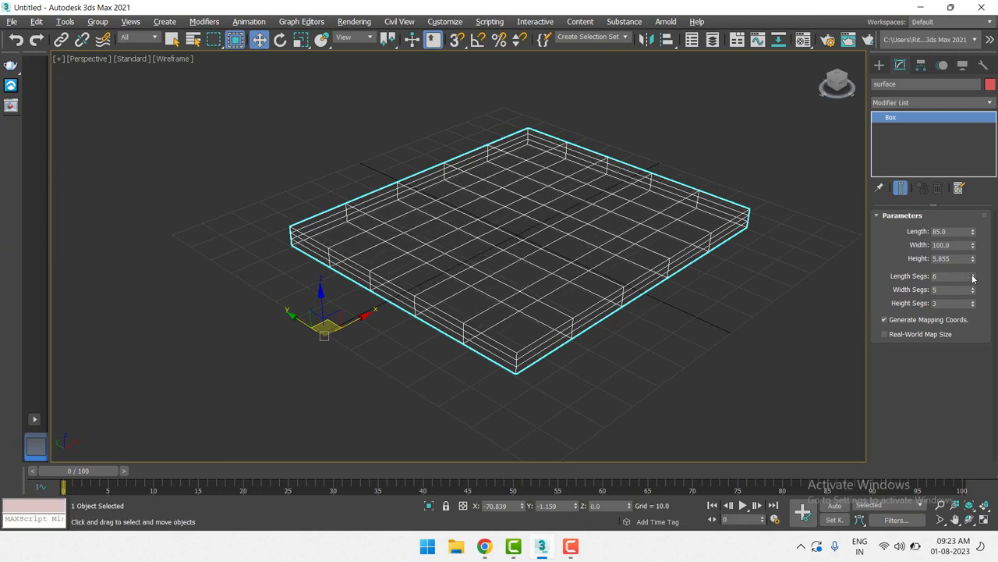
{"action": "left_click", "coordinate": [973, 281]}
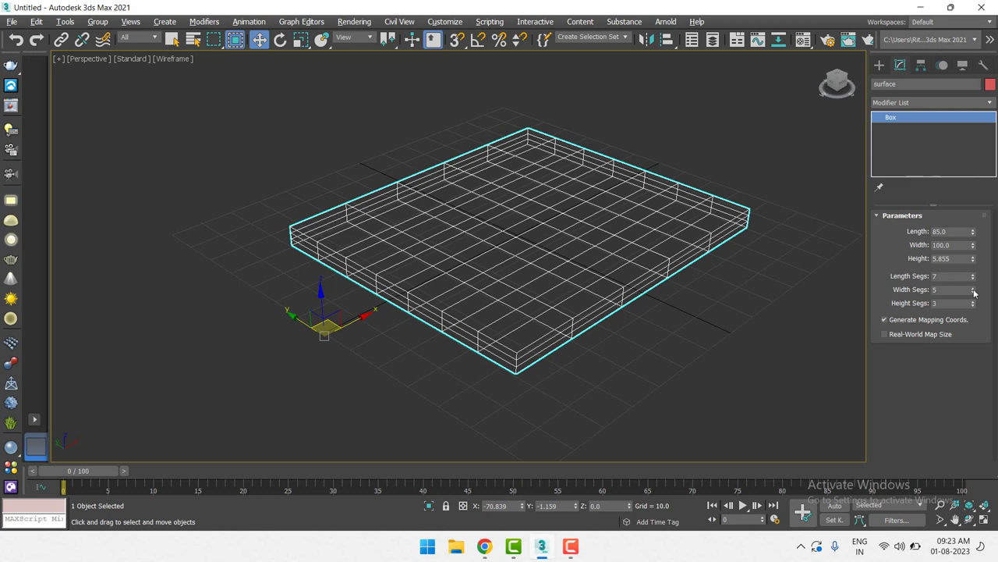
{"action": "left_click", "coordinate": [973, 288]}
{"action": "left_click", "coordinate": [973, 288]}
{"action": "left_click", "coordinate": [974, 288]}
{"action": "left_click", "coordinate": [973, 288]}
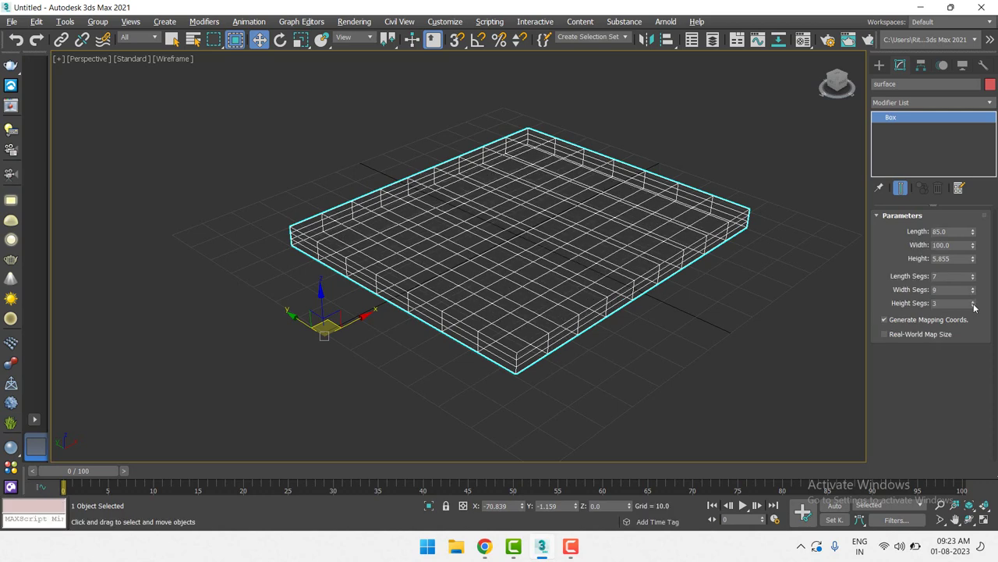
{"action": "left_click", "coordinate": [973, 303]}
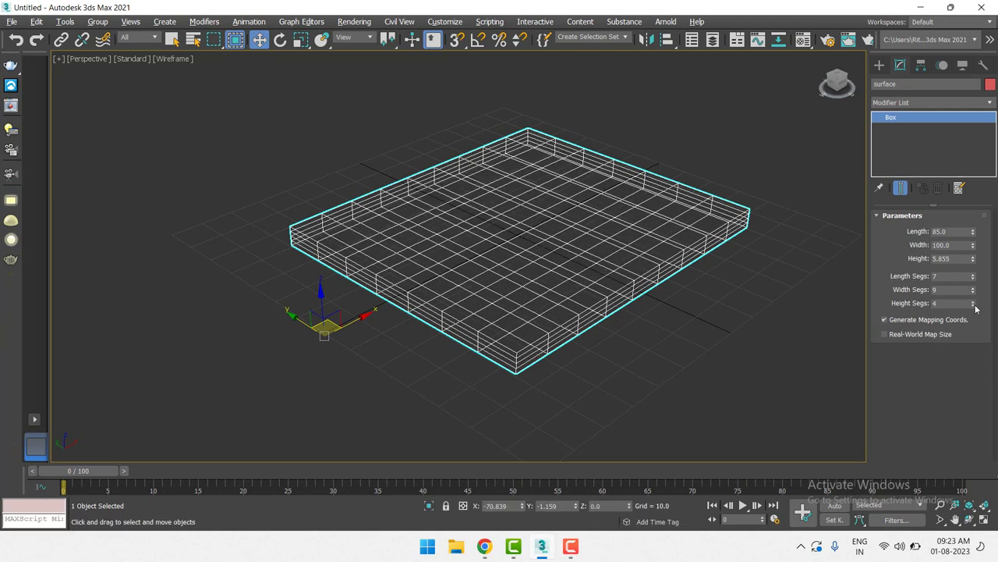
{"action": "left_click", "coordinate": [973, 305]}
{"action": "left_click", "coordinate": [974, 305]}
{"action": "left_click", "coordinate": [974, 306]}
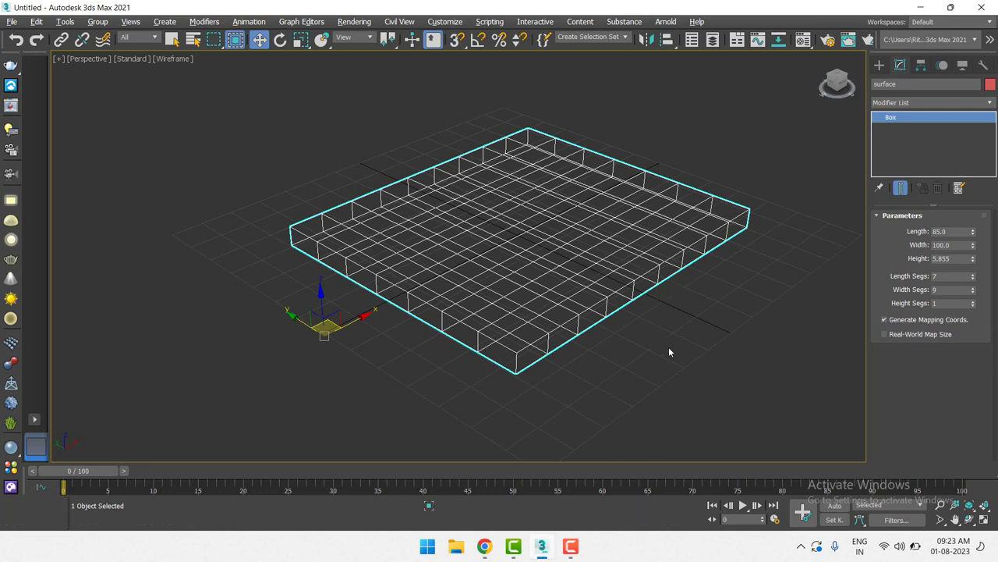
Show the Top view in wireframe, hide the grid, and set Length Segs to 2
{"action": "key", "text": "t"}
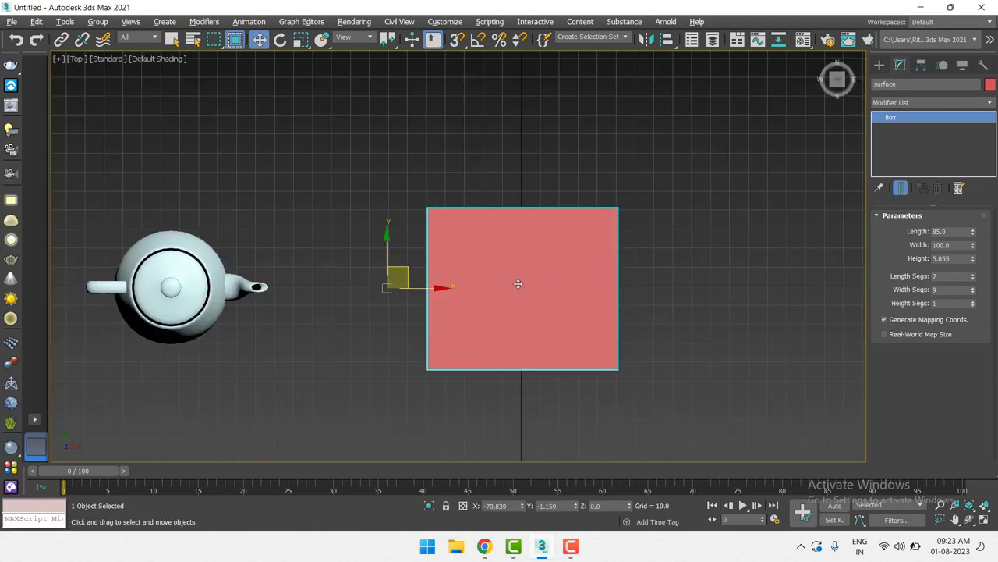
{"action": "key", "text": "F3"}
{"action": "scroll", "coordinate": [518, 284], "scroll_direction": "up", "scroll_amount": 4}
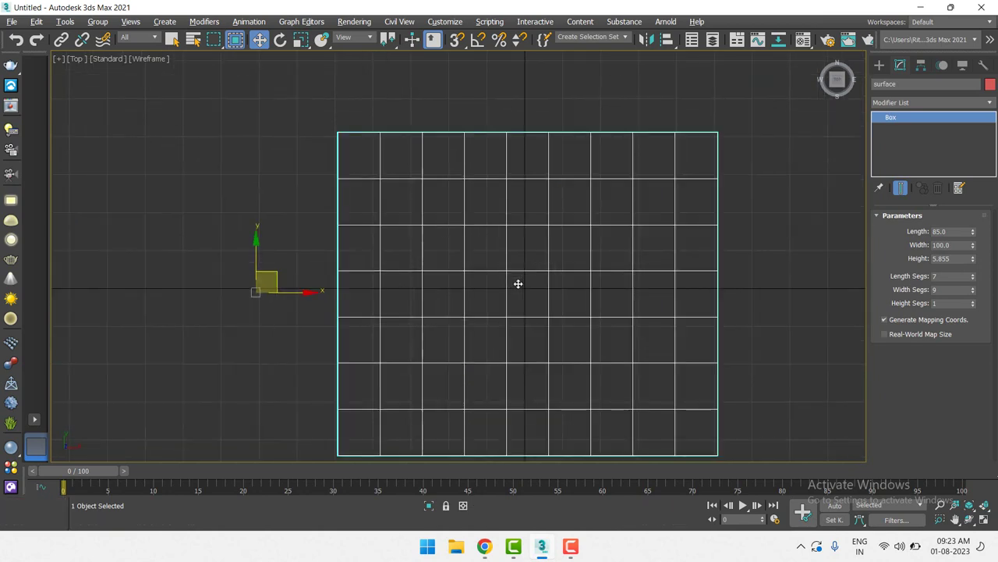
{"action": "key", "text": "g"}
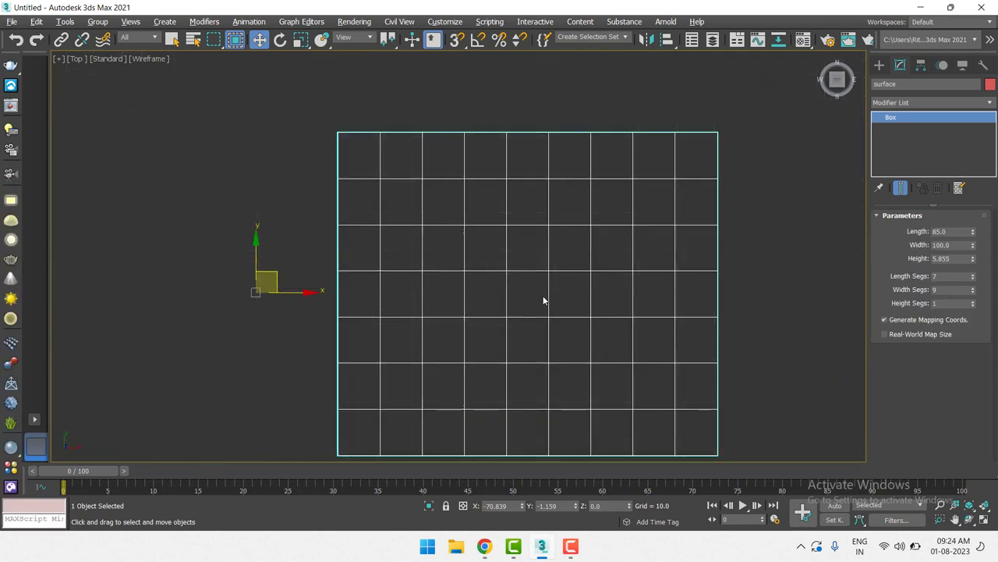
{"action": "right_click", "coordinate": [973, 279]}
{"action": "left_click_drag", "start_coordinate": [976, 291], "coordinate": [978, 279]}
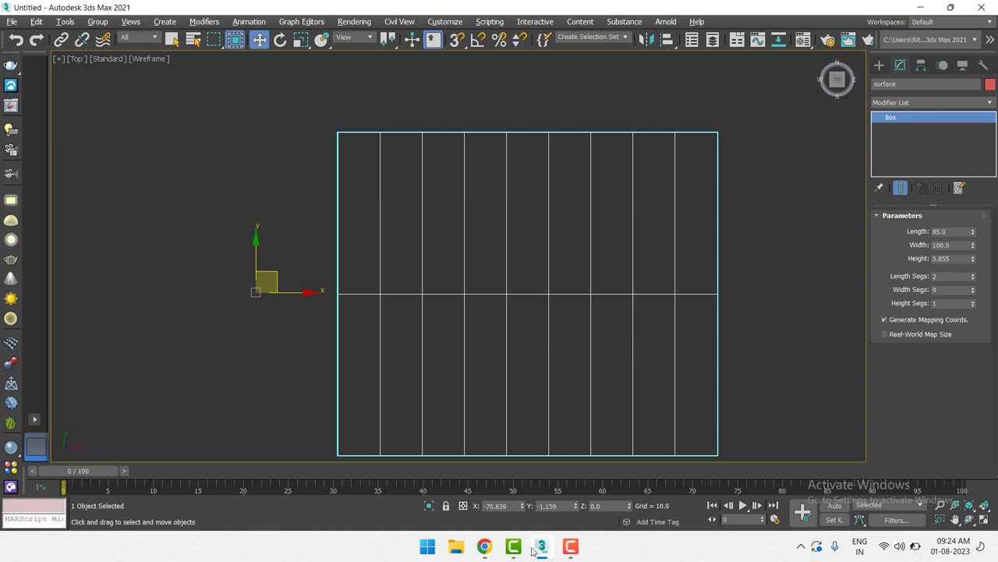
{"action": "mouse_move", "coordinate": [484, 547]}
{"action": "left_click", "coordinate": [452, 483]}
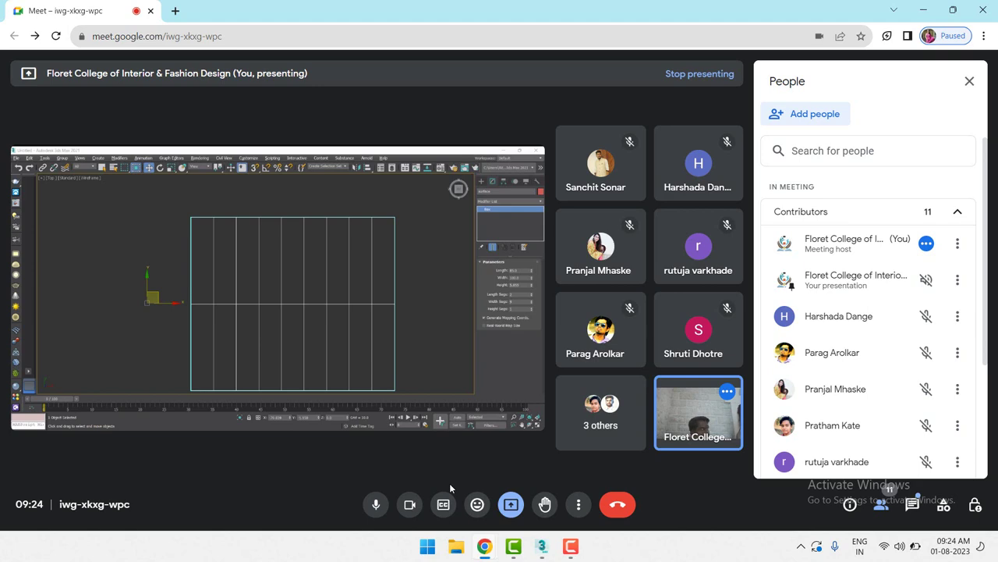
{"action": "left_click", "coordinate": [543, 549]}
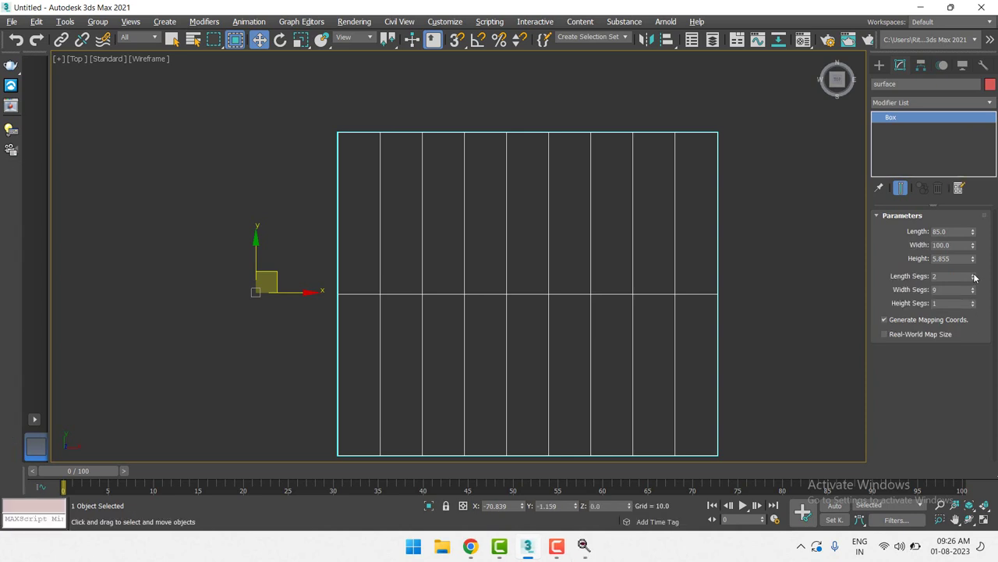
Drag the Length Segs spinner up to 6
{"action": "left_click_drag", "start_coordinate": [974, 276], "coordinate": [975, 290]}
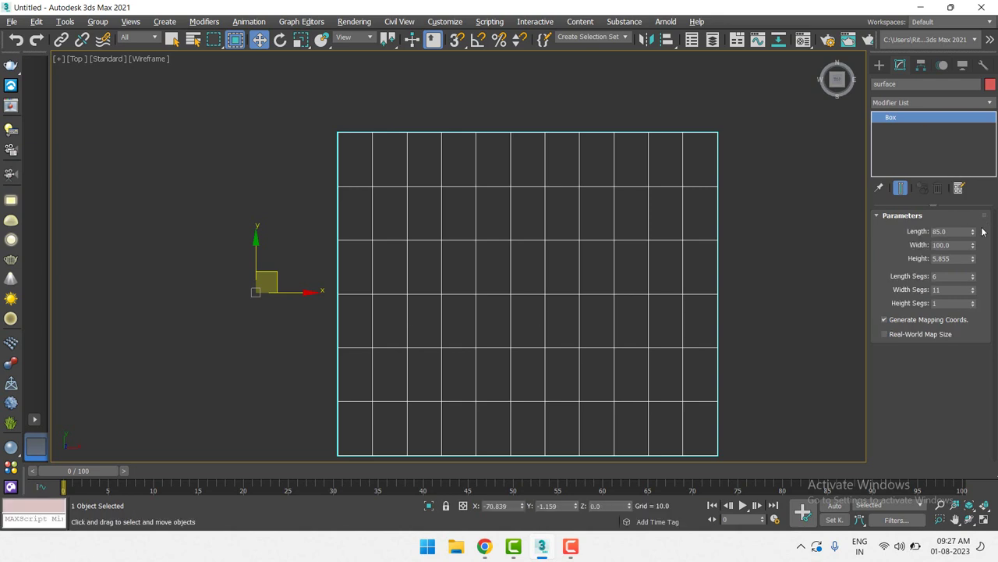
Raise the box's Width Segs to 106 alongside 141 length segments, then zoom and recentre the Top view
{"action": "mouse_move", "coordinate": [972, 287]}
{"action": "left_mouse_down"}
{"action": "mouse_move", "coordinate": [987, 283]}
{"action": "mouse_move", "coordinate": [972, 206]}
{"action": "left_mouse_up"}
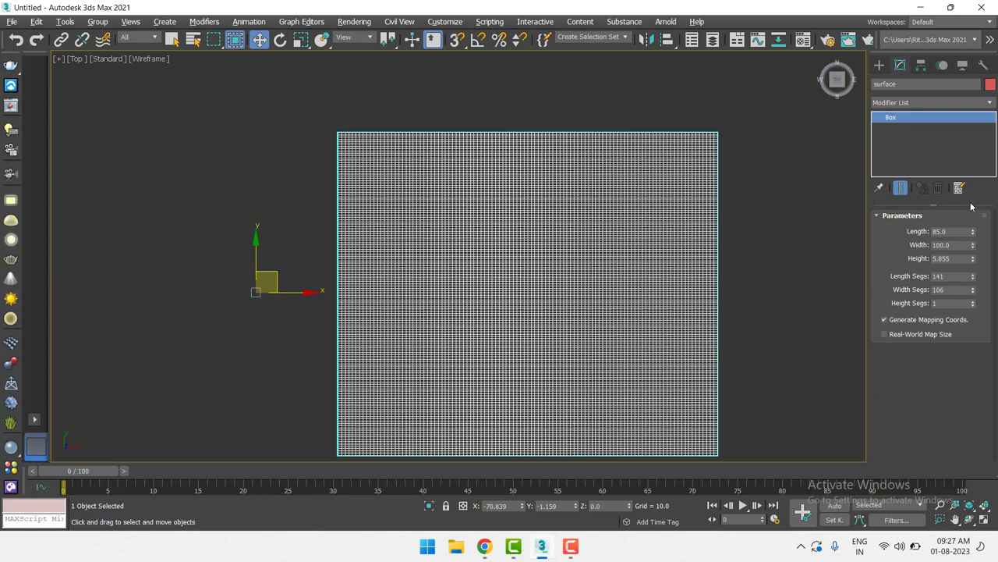
{"action": "scroll", "coordinate": [460, 277], "scroll_direction": "up", "scroll_amount": 2}
{"action": "scroll", "coordinate": [462, 274], "scroll_direction": "up", "scroll_amount": 2}
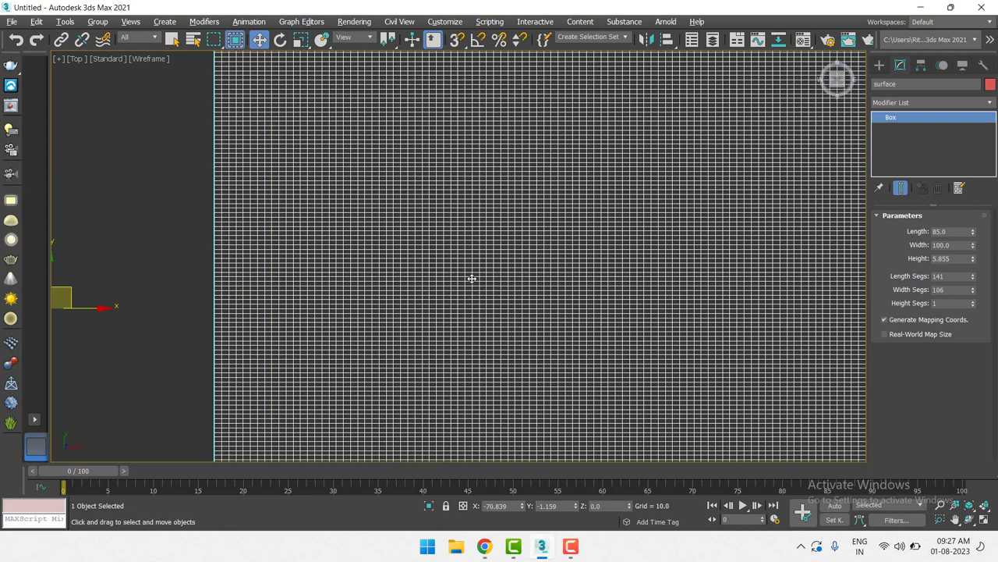
{"action": "scroll", "coordinate": [472, 279], "scroll_direction": "down", "scroll_amount": 1}
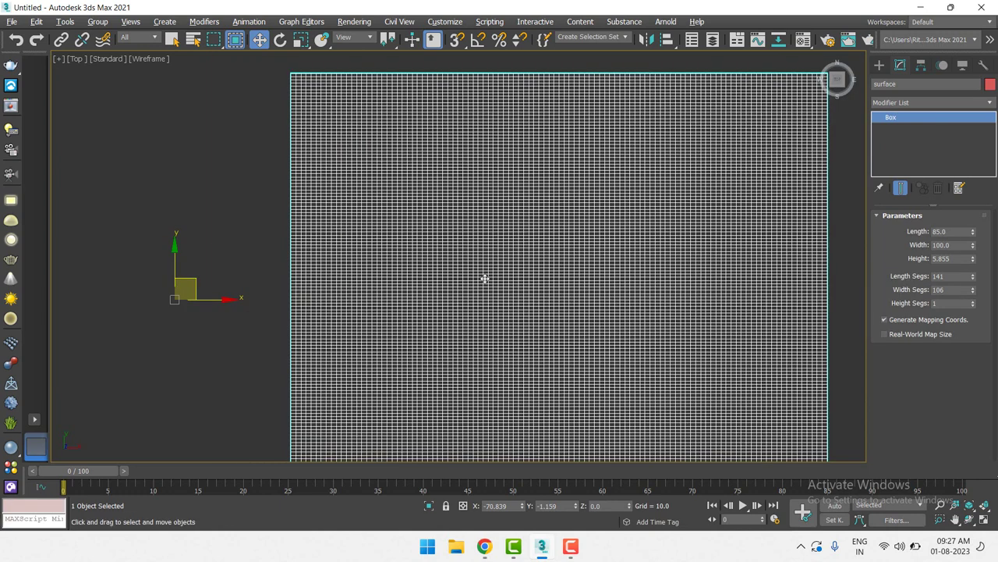
{"action": "scroll", "coordinate": [485, 279], "scroll_direction": "down", "scroll_amount": 1}
{"action": "middle_click_drag", "start_coordinate": [483, 278], "coordinate": [483, 258]}
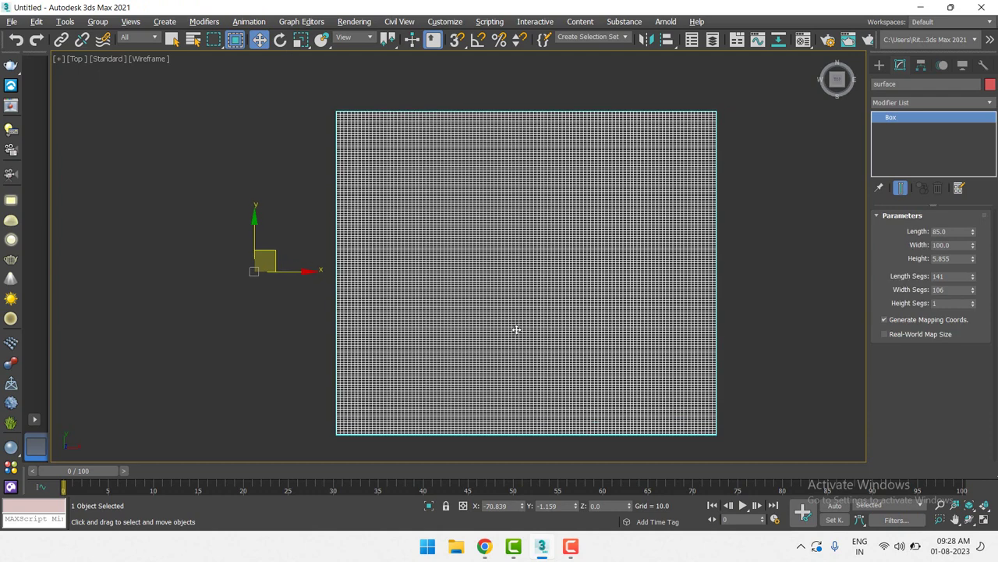
{"action": "scroll", "coordinate": [517, 329], "scroll_direction": "up", "scroll_amount": 2}
{"action": "scroll", "coordinate": [517, 329], "scroll_direction": "down", "scroll_amount": 2}
In Perspective view, add a Bend modifier with a 56° angle along the X axis, then orbit around the box
{"action": "key", "text": "p"}
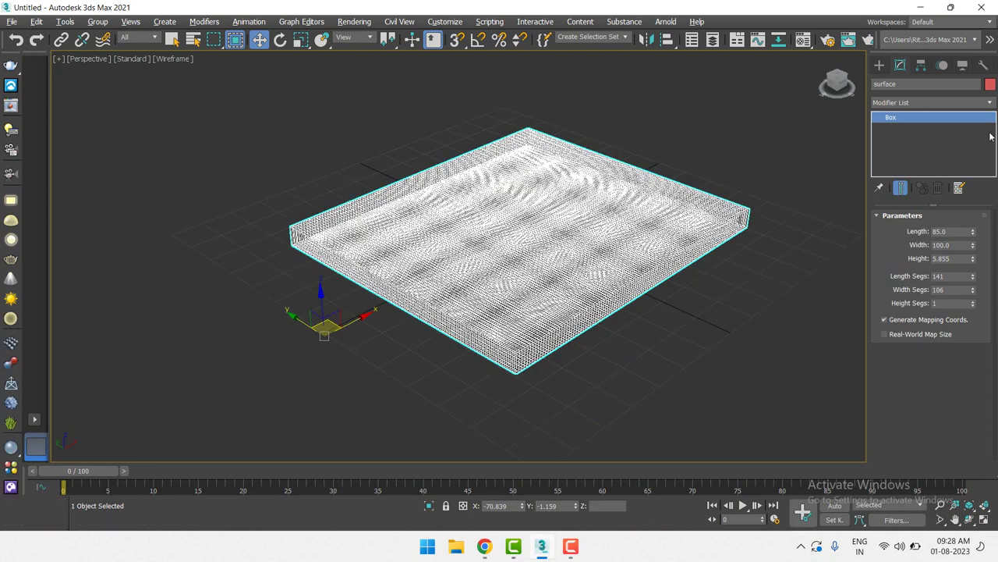
{"action": "left_click", "coordinate": [929, 102]}
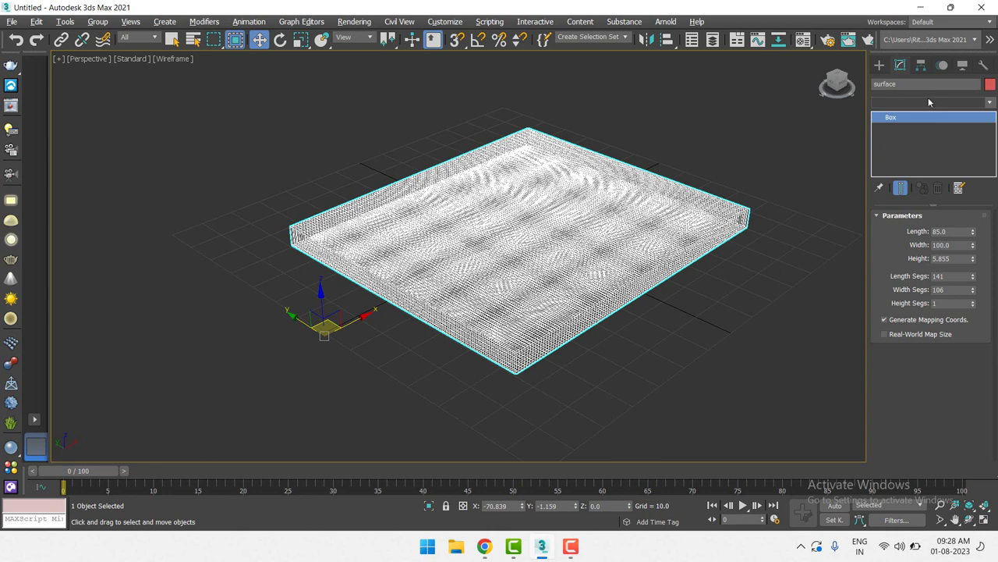
{"action": "left_click", "coordinate": [928, 102]}
{"action": "type", "text": "cap"}
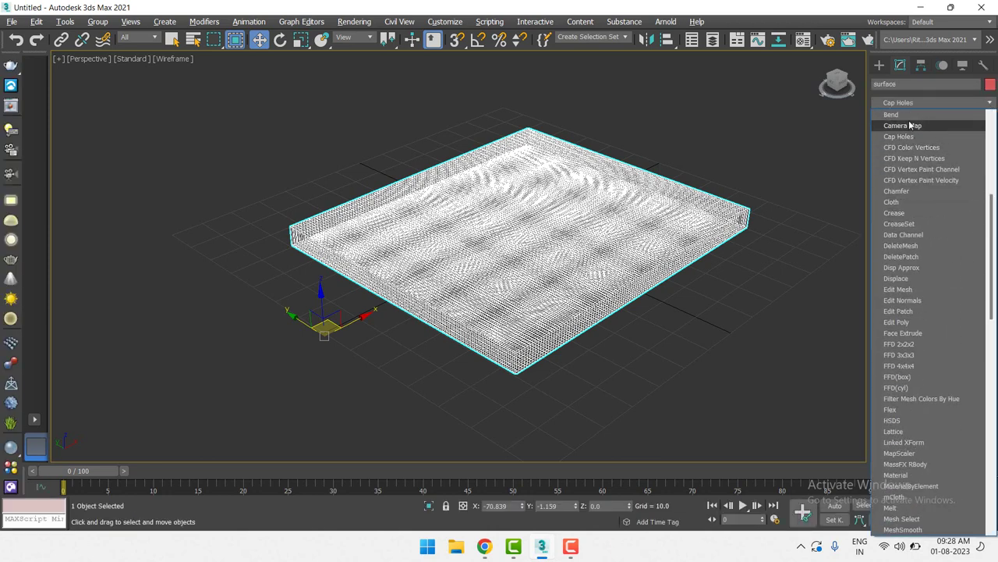
{"action": "left_click", "coordinate": [904, 115]}
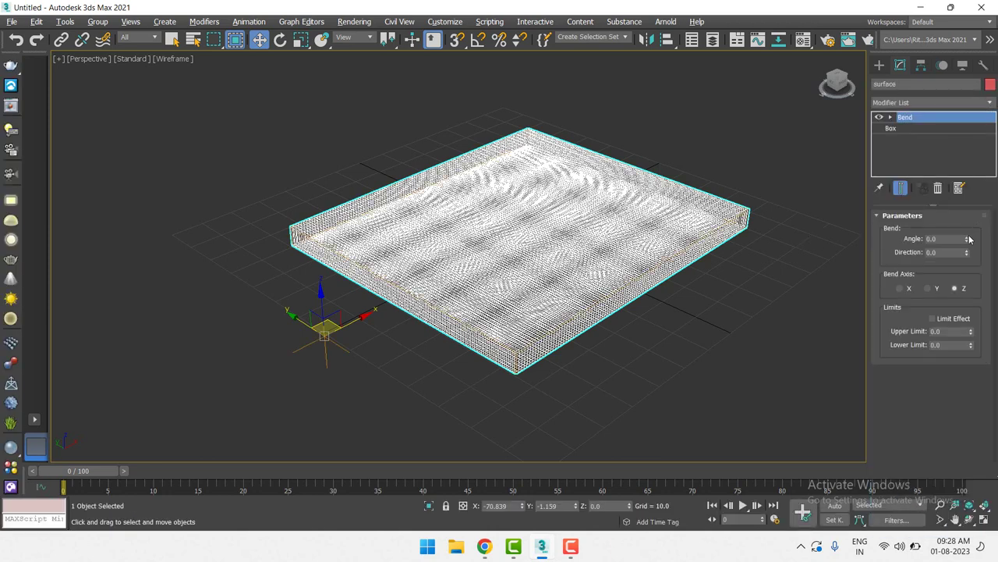
{"action": "left_click_drag", "start_coordinate": [969, 238], "coordinate": [937, 299]}
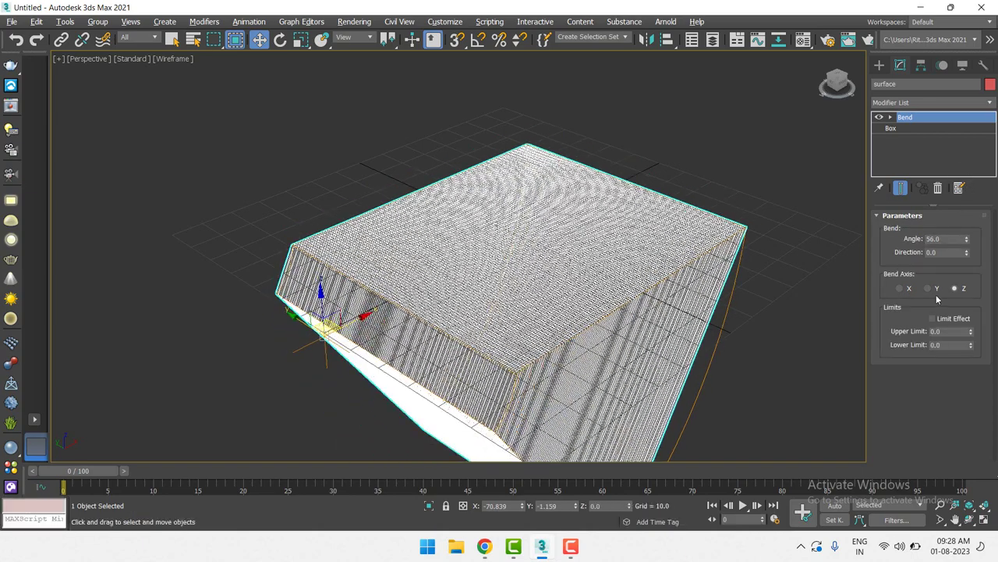
{"action": "left_click", "coordinate": [901, 288]}
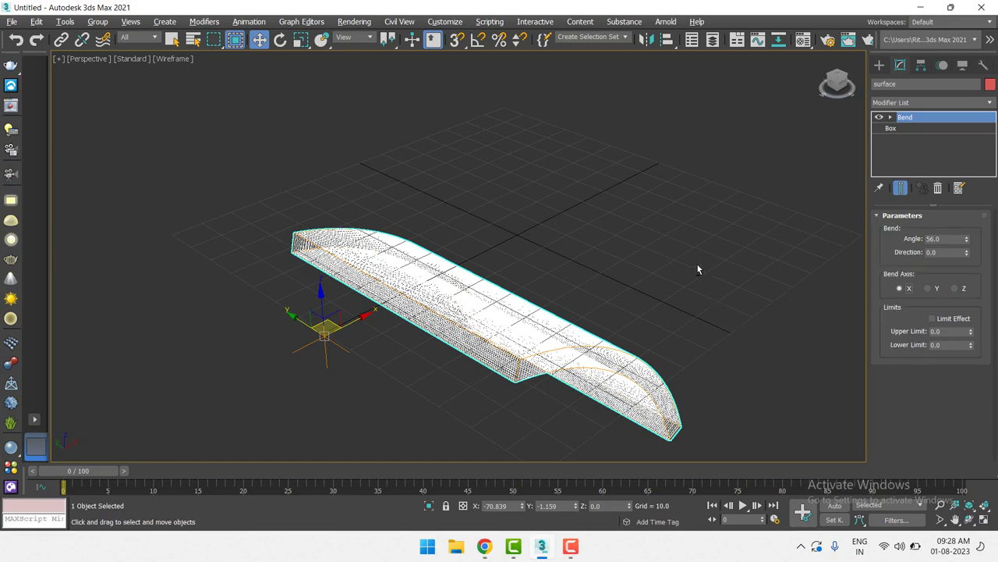
{"action": "mouse_move", "coordinate": [700, 271]}
{"action": "middle_mouse_down", "text": "alt"}
{"action": "mouse_move", "coordinate": [709, 234]}
{"action": "mouse_move", "coordinate": [723, 243]}
{"action": "middle_mouse_up", "text": "alt"}
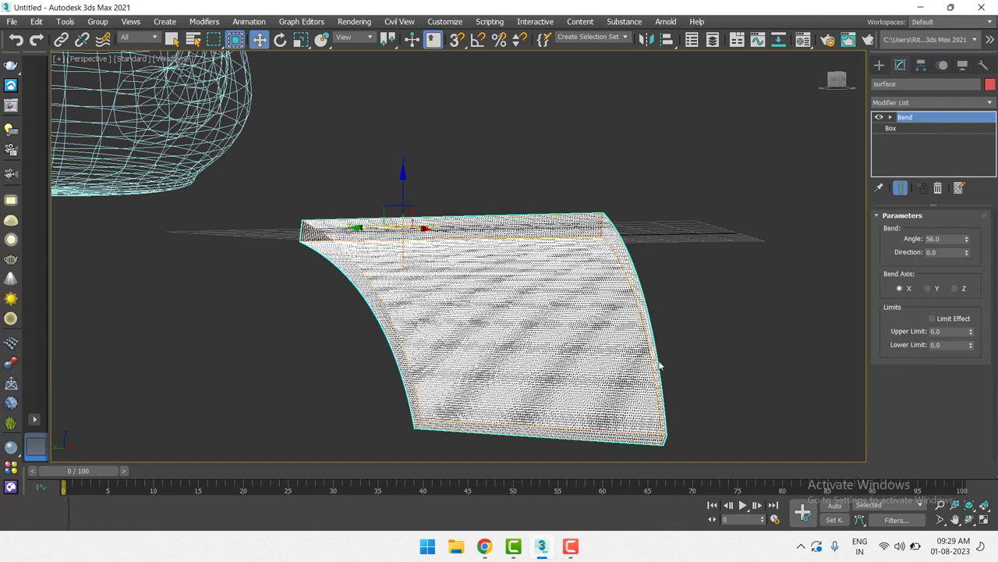
Deselect the bent box, bring the teapot to the centre of view, and select it
{"action": "scroll", "coordinate": [317, 147], "scroll_direction": "down", "scroll_amount": 5}
{"action": "left_click", "coordinate": [318, 147]}
{"action": "scroll", "coordinate": [161, 124], "scroll_direction": "up", "scroll_amount": 4}
{"action": "middle_click_drag", "start_coordinate": [171, 123], "coordinate": [234, 178]}
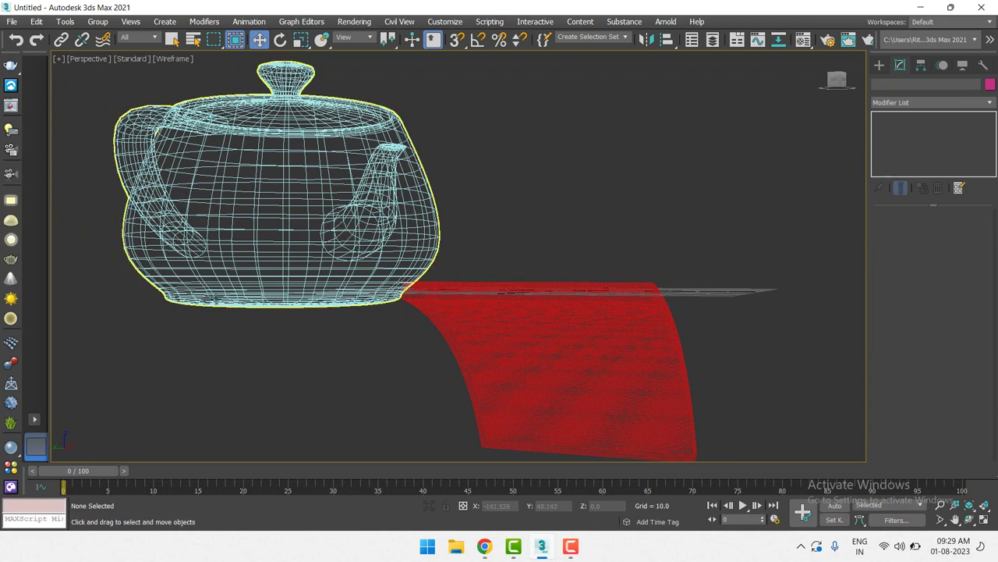
{"action": "left_click", "coordinate": [399, 247]}
Show the teapot in the Front view as a wireframe, zoomed in close
{"action": "key", "text": "f"}
{"action": "key", "text": "F3"}
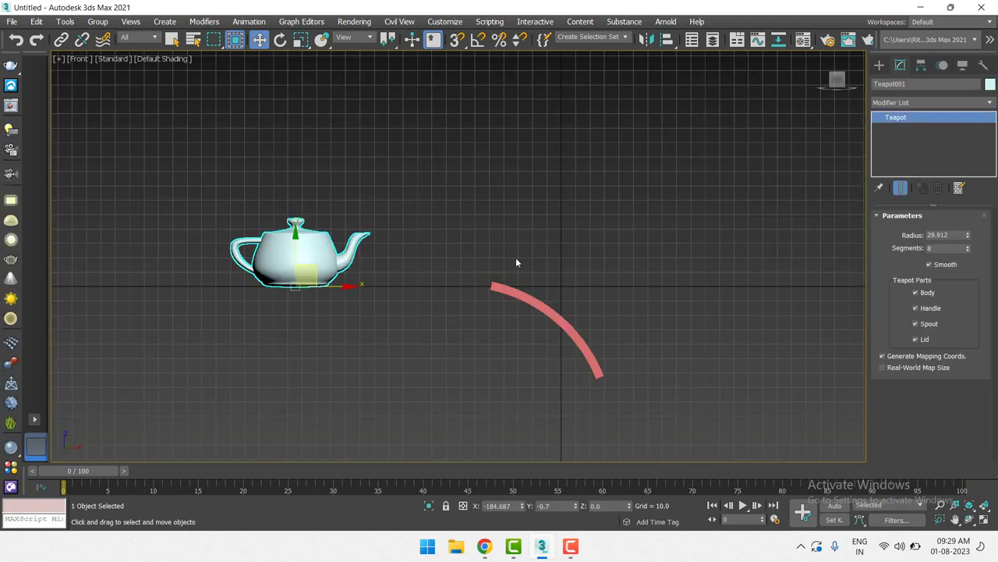
{"action": "scroll", "coordinate": [316, 259], "scroll_direction": "up", "scroll_amount": 3}
{"action": "scroll", "coordinate": [316, 259], "scroll_direction": "up", "scroll_amount": 2}
{"action": "key", "text": "F3"}
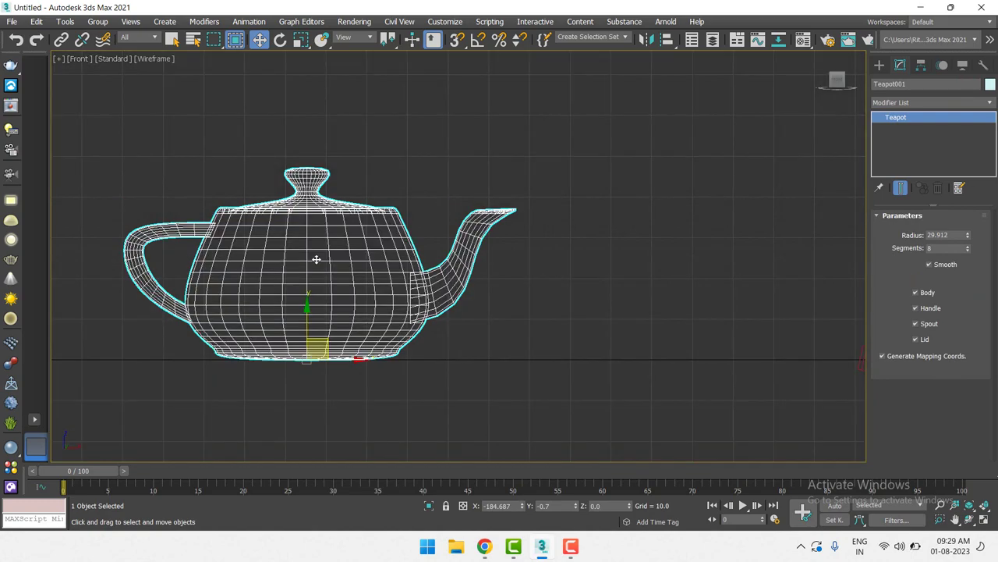
{"action": "scroll", "coordinate": [336, 296], "scroll_direction": "up", "scroll_amount": 2}
{"action": "scroll", "coordinate": [426, 329], "scroll_direction": "up", "scroll_amount": 2}
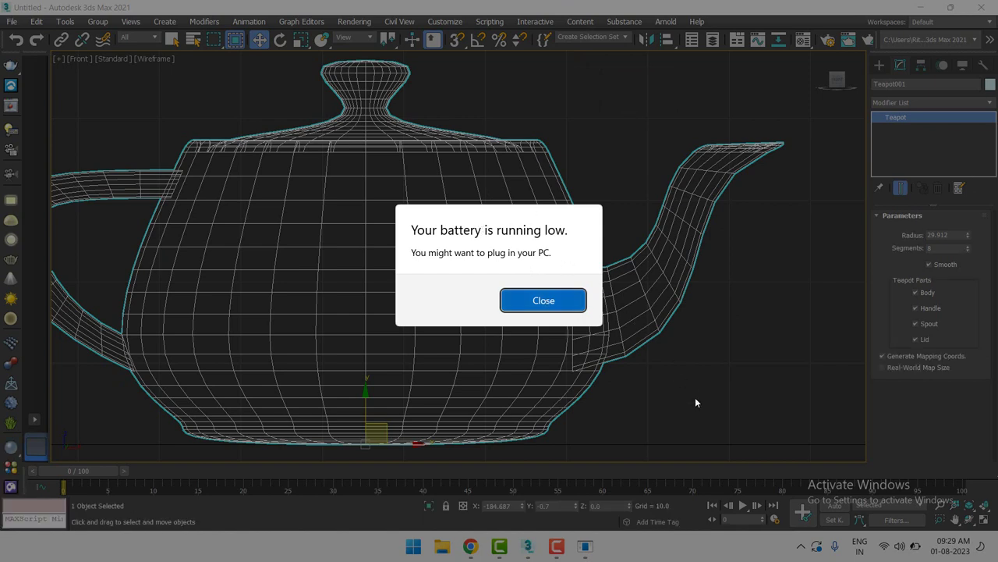
Dismiss the low-battery warning and zoom the Front view in and out
{"action": "left_click", "coordinate": [514, 303]}
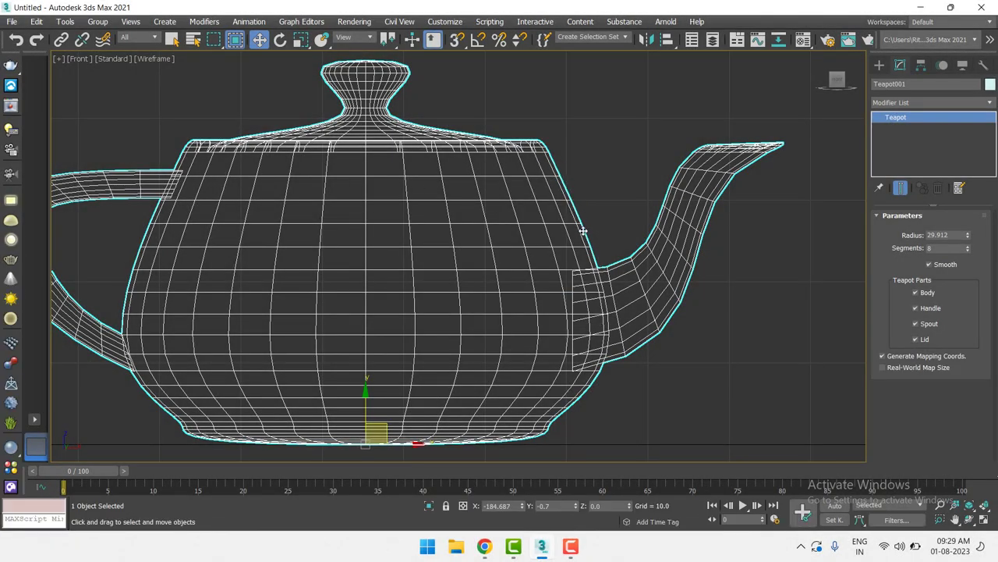
{"action": "scroll", "coordinate": [583, 231], "scroll_direction": "up", "scroll_amount": 3}
{"action": "scroll", "coordinate": [687, 270], "scroll_direction": "up", "scroll_amount": 3}
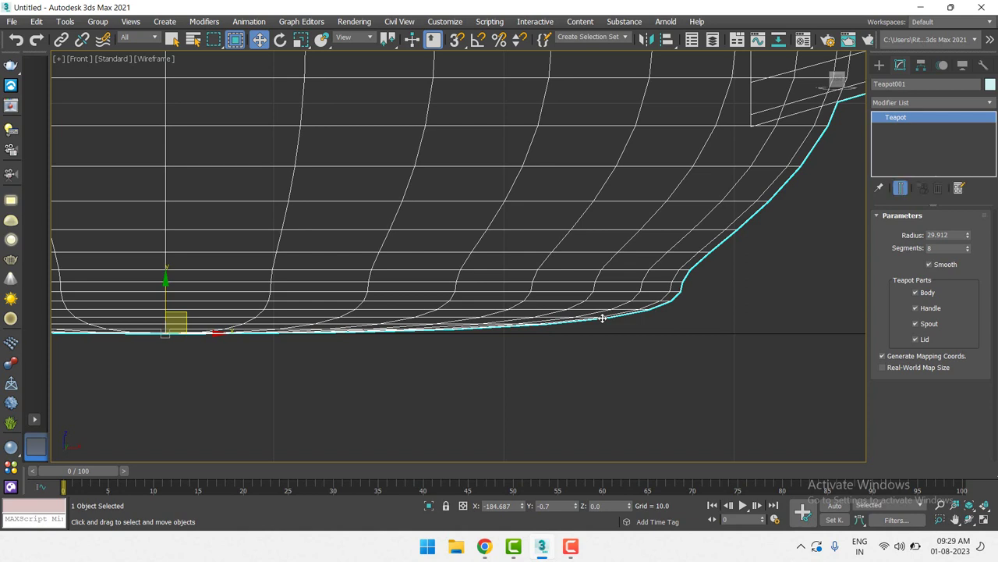
{"action": "scroll", "coordinate": [603, 318], "scroll_direction": "down", "scroll_amount": 2}
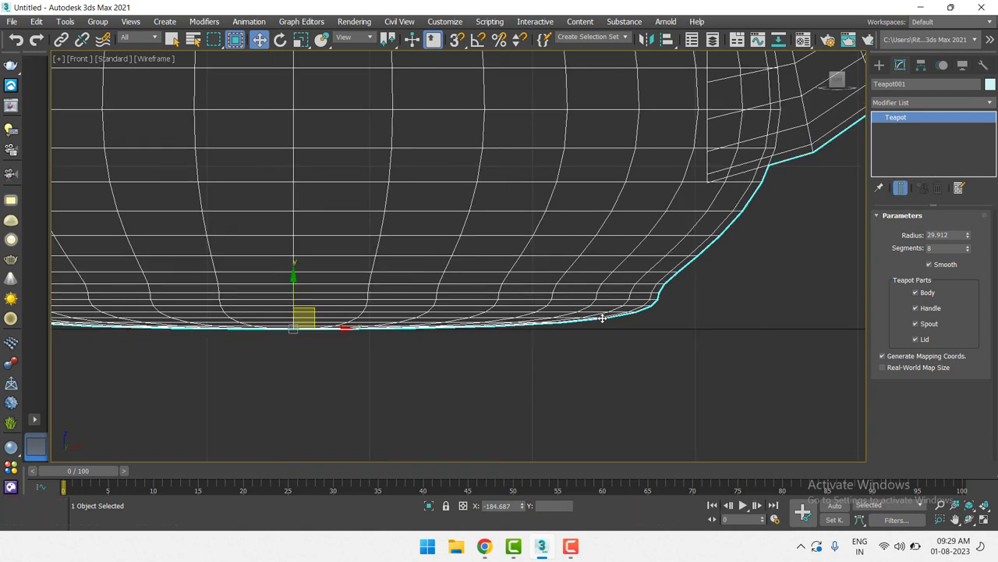
{"action": "scroll", "coordinate": [602, 317], "scroll_direction": "down", "scroll_amount": 2}
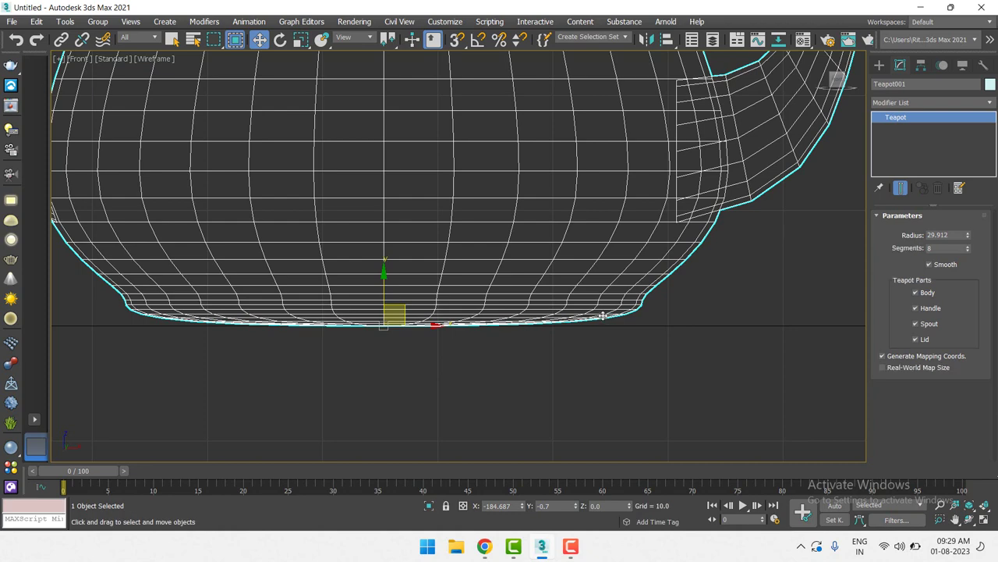
{"action": "scroll", "coordinate": [578, 251], "scroll_direction": "down", "scroll_amount": 2}
{"action": "scroll", "coordinate": [538, 273], "scroll_direction": "up", "scroll_amount": 3}
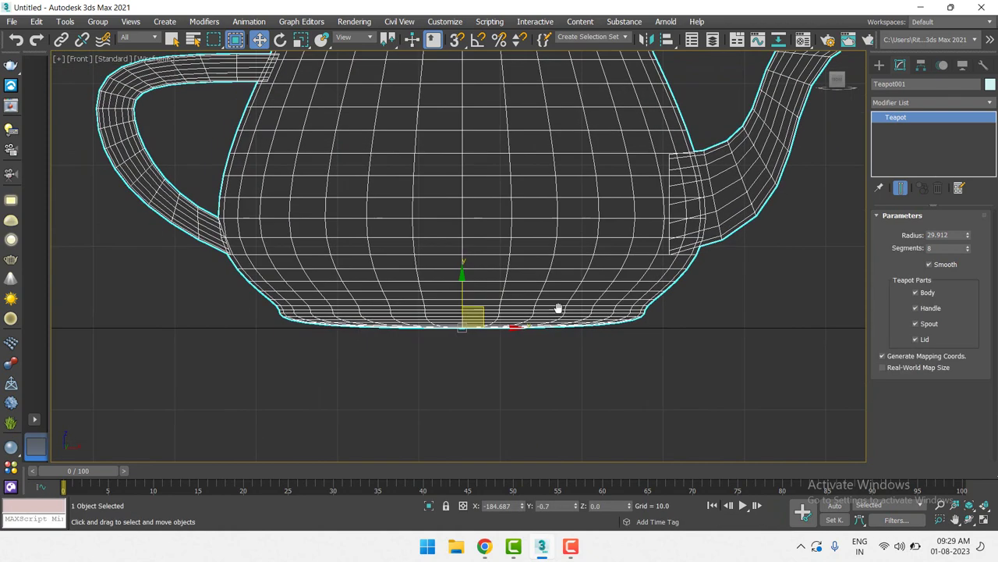
{"action": "scroll", "coordinate": [557, 309], "scroll_direction": "up", "scroll_amount": 1}
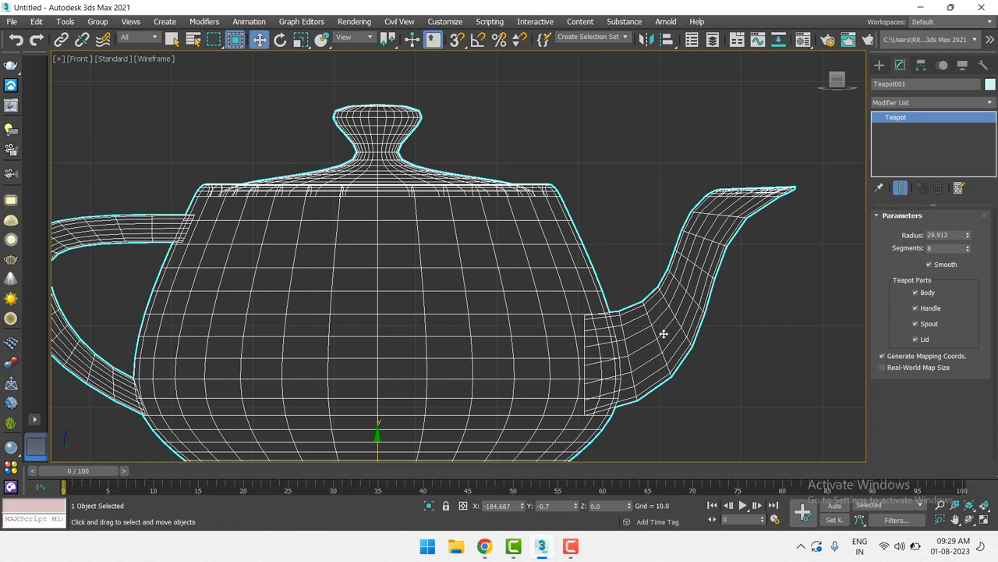
{"action": "scroll", "coordinate": [659, 312], "scroll_direction": "down", "scroll_amount": 2}
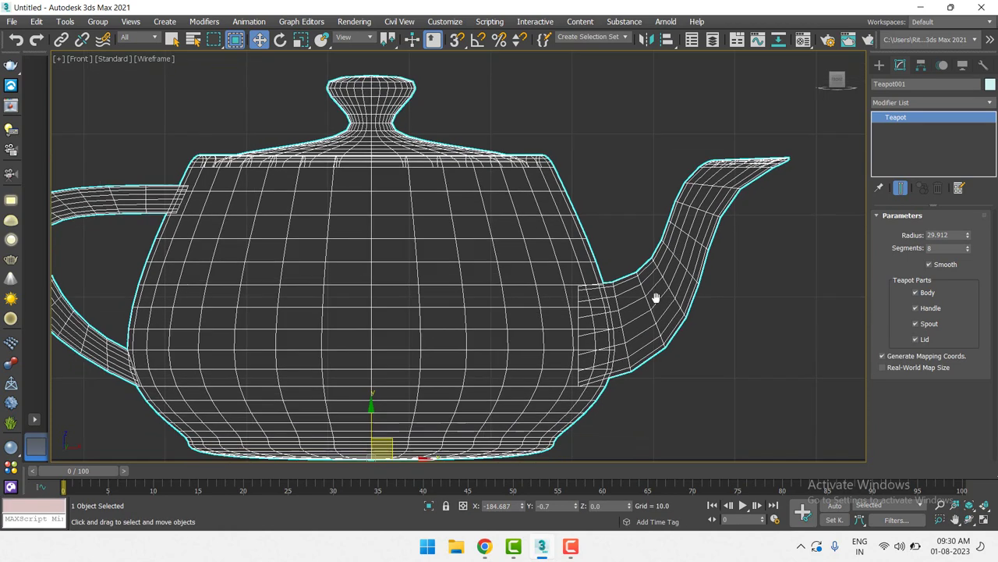
{"action": "scroll", "coordinate": [653, 290], "scroll_direction": "down", "scroll_amount": 3}
{"action": "scroll", "coordinate": [651, 286], "scroll_direction": "down", "scroll_amount": 5}
Select the bent box, centre it in the Front view, and return to its base Box parameters
{"action": "middle_click_drag", "start_coordinate": [588, 290], "coordinate": [561, 267]}
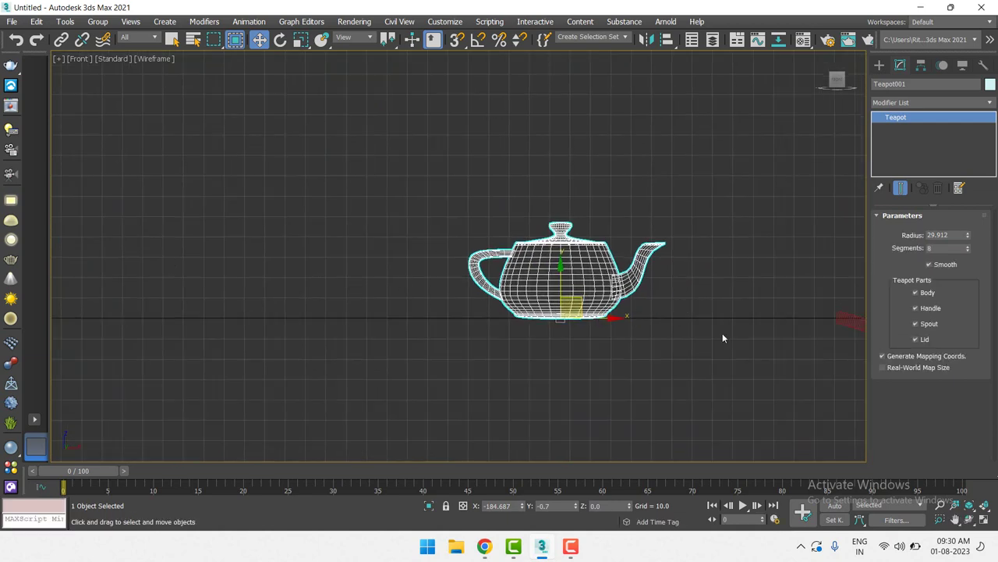
{"action": "left_click", "coordinate": [836, 323]}
{"action": "middle_click_drag", "start_coordinate": [814, 328], "coordinate": [312, 240]}
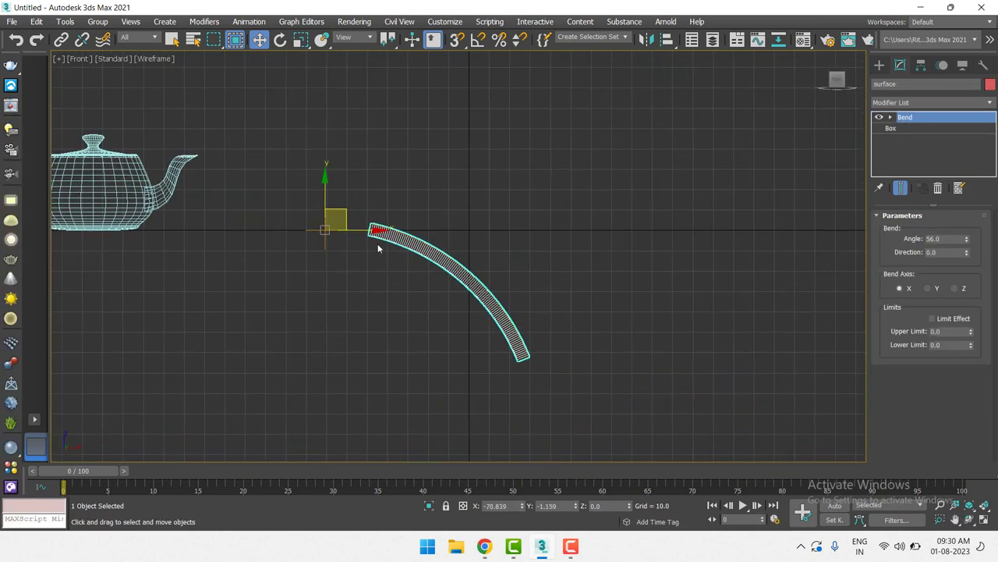
{"action": "middle_click_drag", "start_coordinate": [487, 282], "coordinate": [530, 223]}
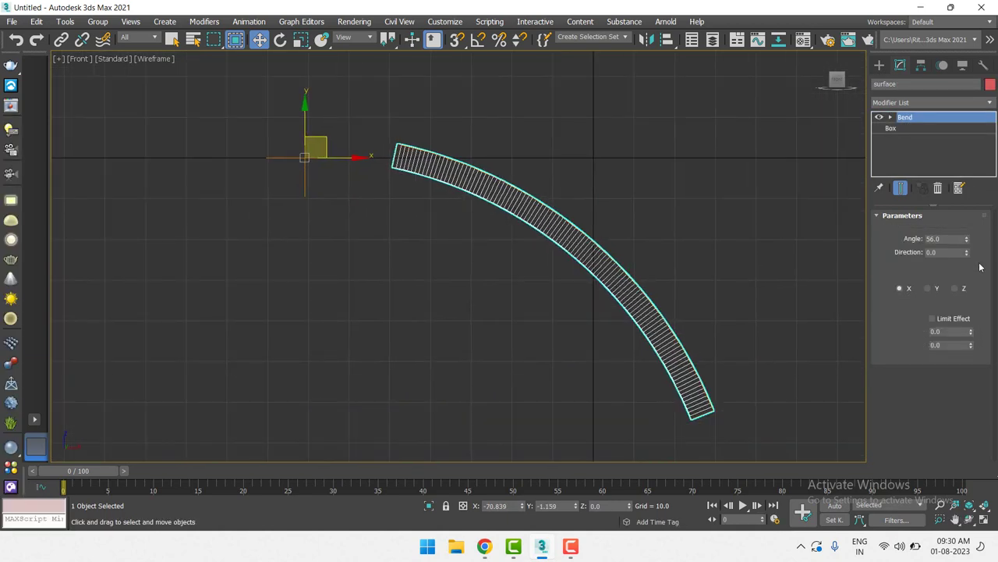
{"action": "left_click", "coordinate": [905, 128]}
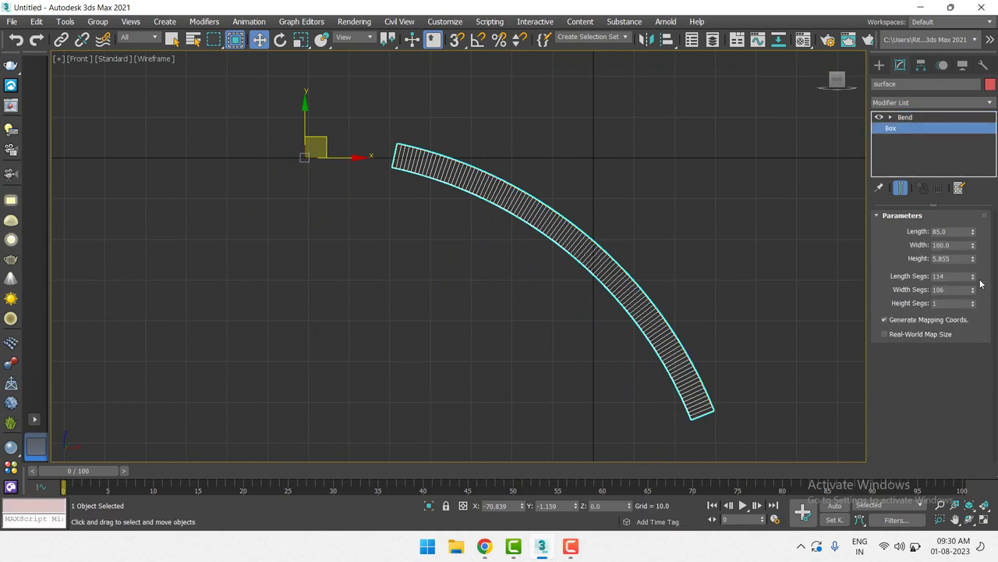
Reduce the box to a single length segment and frame it in the Perspective view
{"action": "left_click_drag", "start_coordinate": [974, 278], "coordinate": [985, 334]}
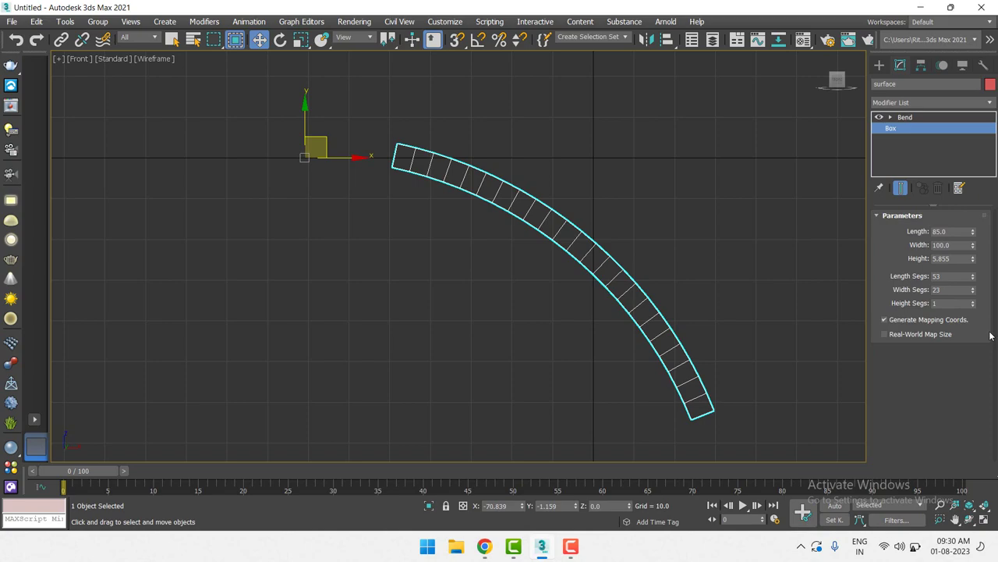
{"action": "key", "text": "p"}
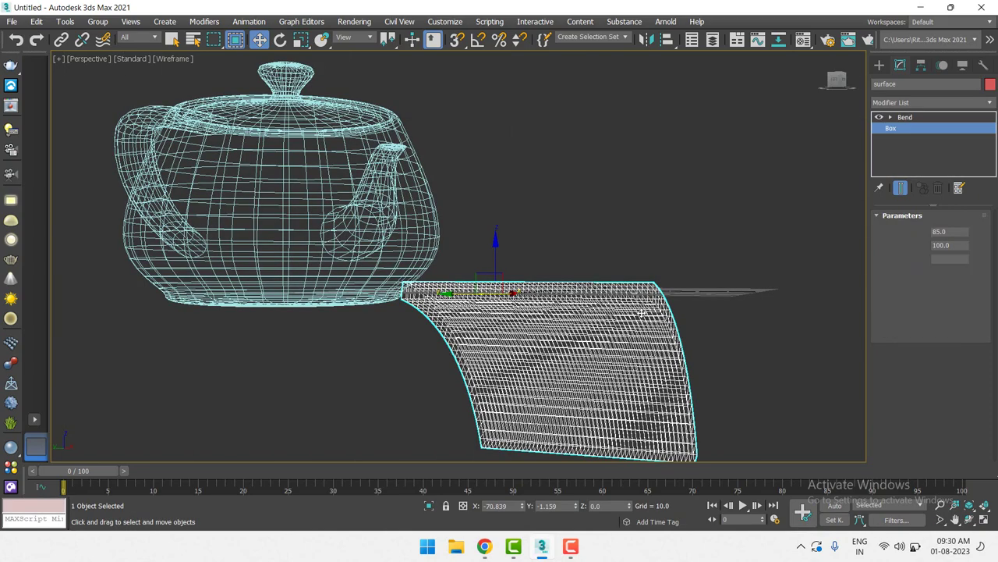
{"action": "key", "text": "z"}
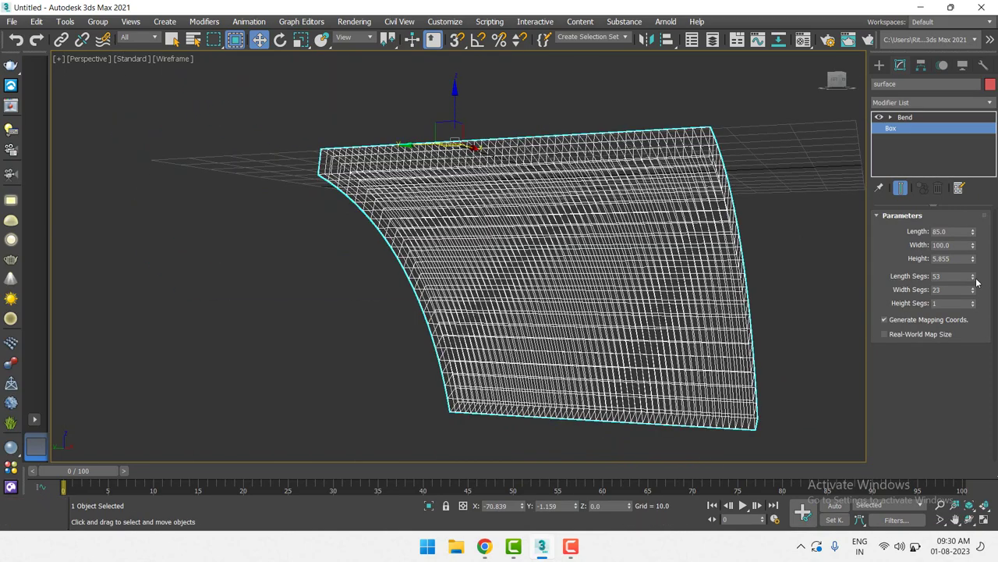
{"action": "left_click", "coordinate": [974, 278]}
{"action": "left_click_drag", "start_coordinate": [973, 278], "coordinate": [993, 312]}
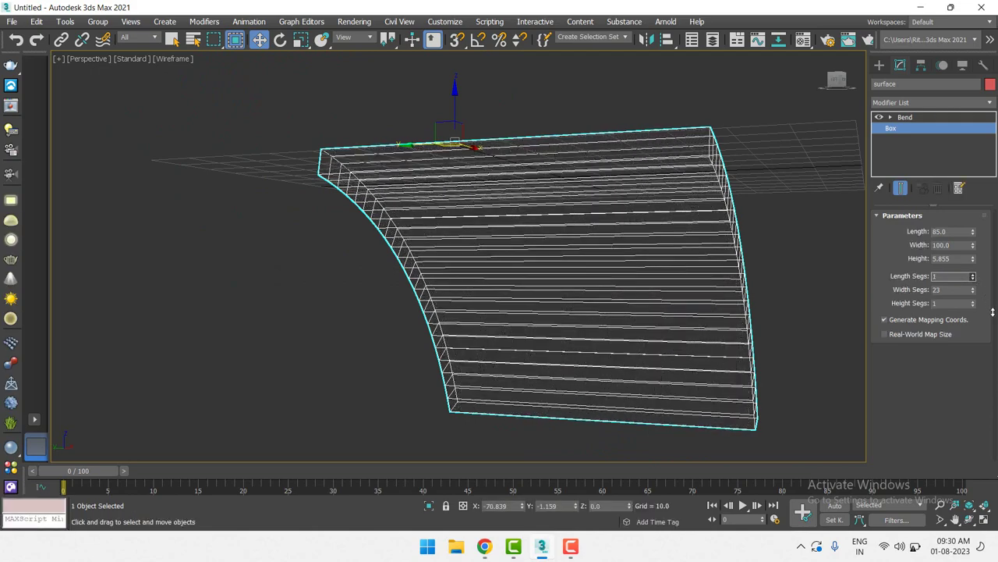
Raise the bent box's Width Segs to about 40
{"action": "left_click_drag", "start_coordinate": [28, 390], "coordinate": [19, 431]}
{"action": "scroll", "coordinate": [726, 178], "scroll_direction": "up", "scroll_amount": 4}
{"action": "scroll", "coordinate": [658, 239], "scroll_direction": "down", "scroll_amount": 3}
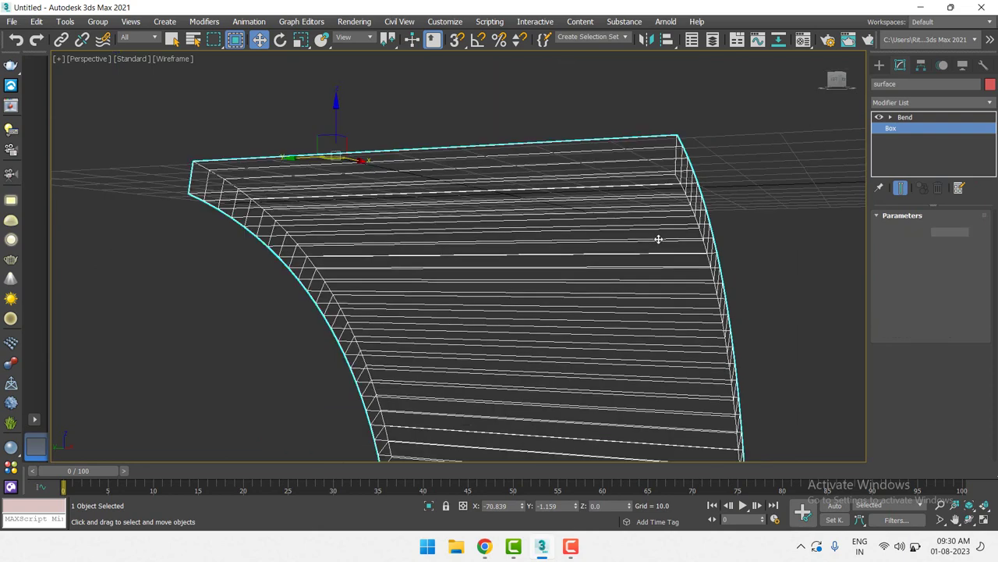
{"action": "scroll", "coordinate": [663, 234], "scroll_direction": "down", "scroll_amount": 2}
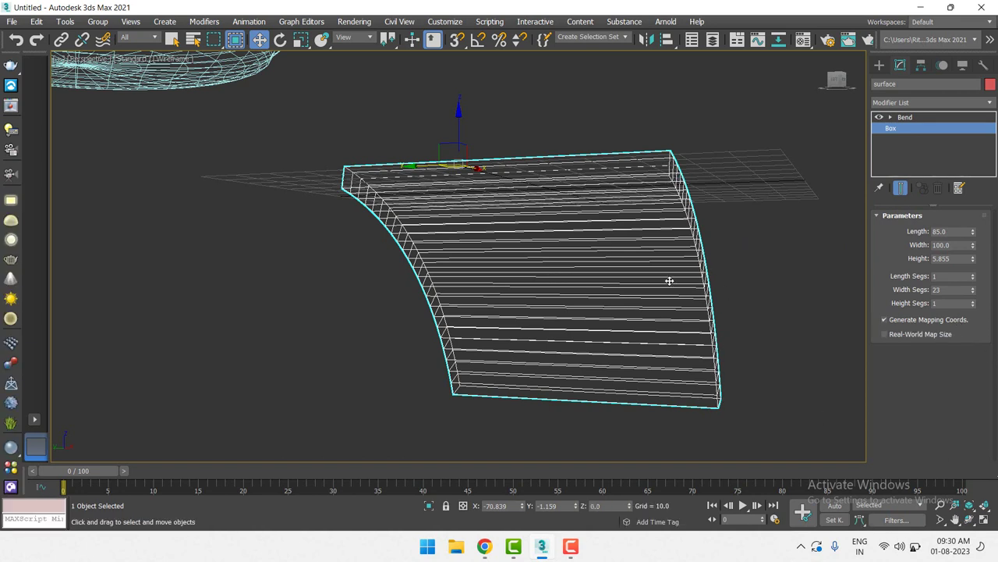
{"action": "scroll", "coordinate": [677, 296], "scroll_direction": "up", "scroll_amount": 4}
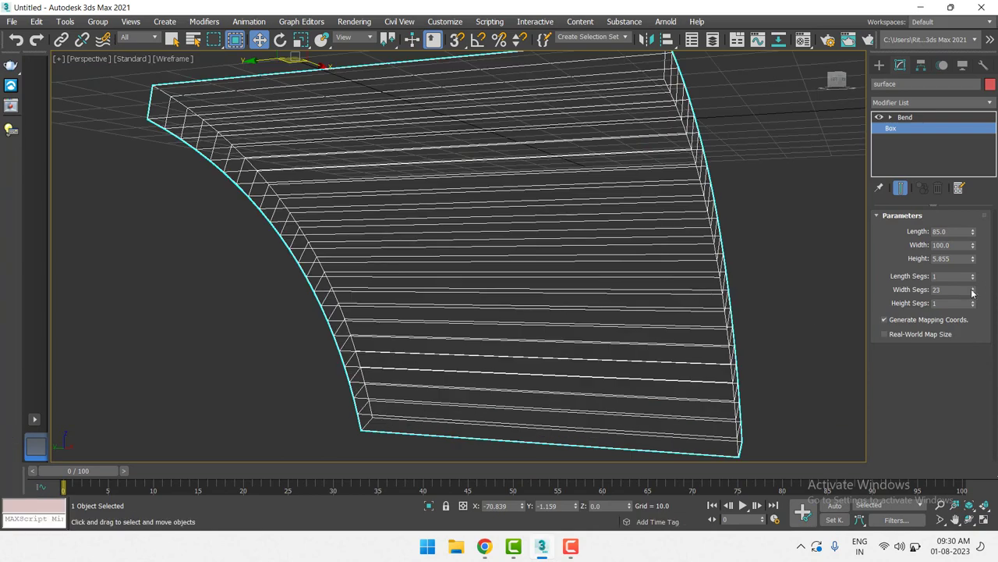
{"action": "left_click_drag", "start_coordinate": [973, 290], "coordinate": [978, 280]}
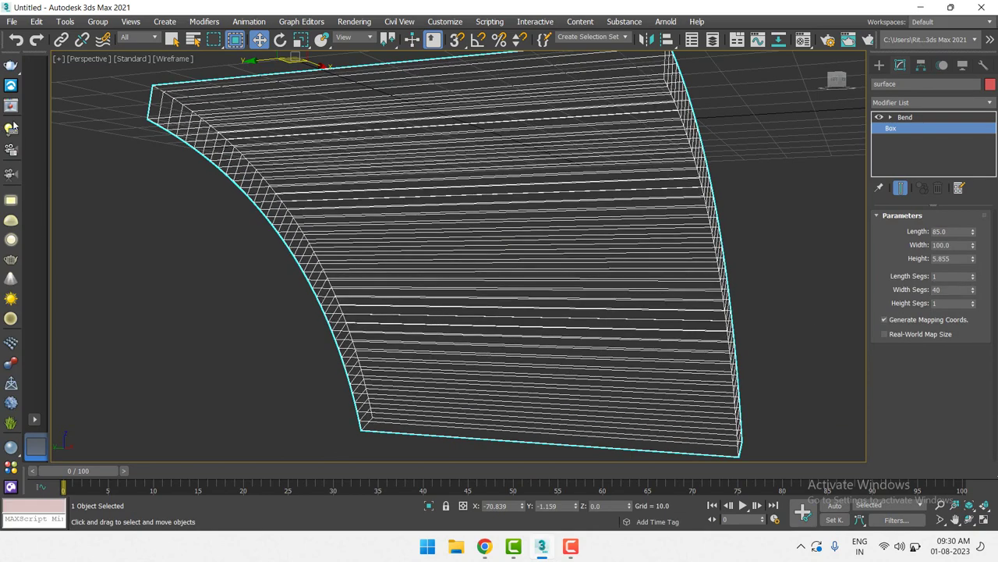
Switch the viewport to Default Shading and view the bent box from above
{"action": "left_click", "coordinate": [176, 62]}
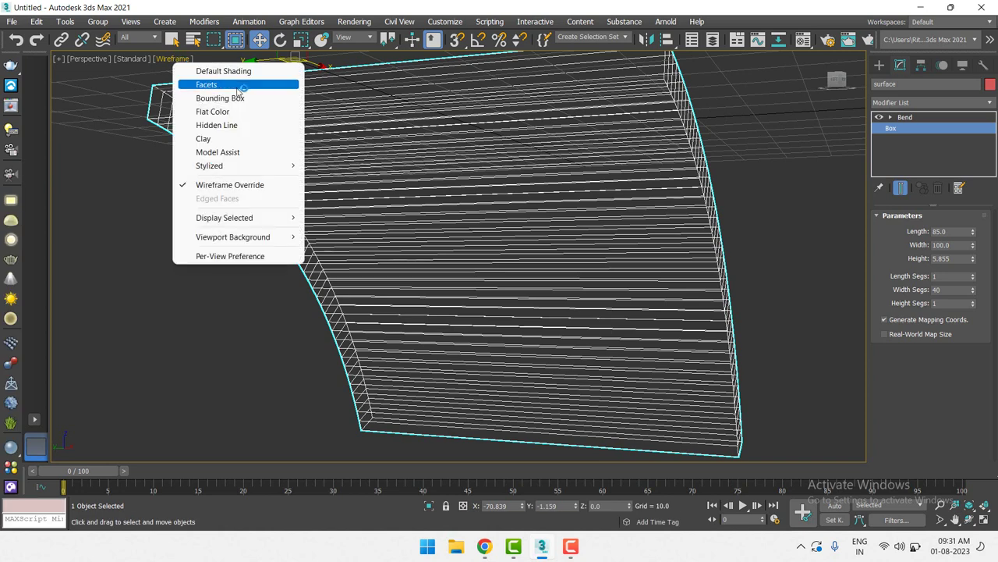
{"action": "left_click", "coordinate": [223, 69]}
{"action": "left_click", "coordinate": [905, 117]}
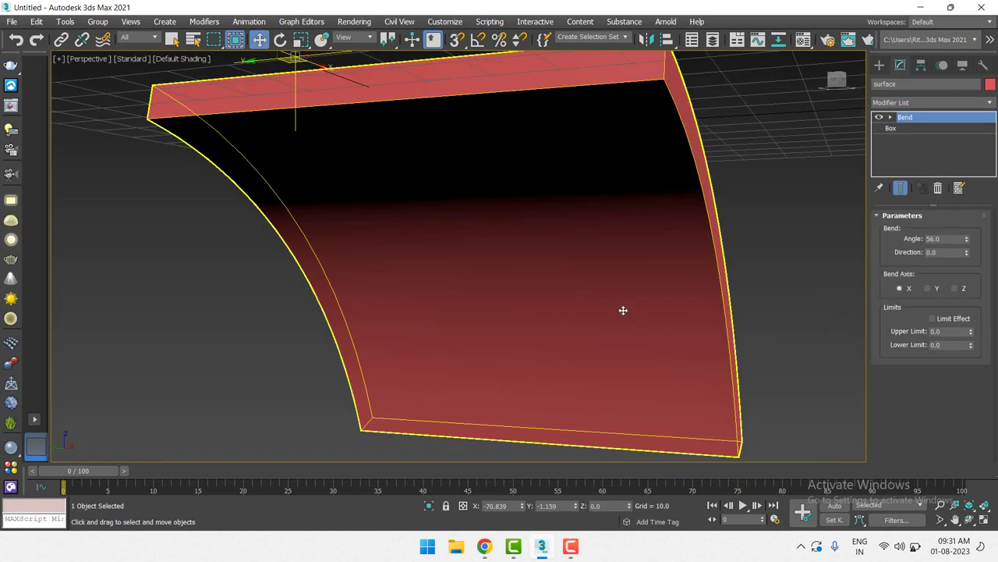
{"action": "scroll", "coordinate": [623, 309], "scroll_direction": "down", "scroll_amount": 5}
{"action": "mouse_move", "coordinate": [623, 312]}
{"action": "middle_mouse_down", "text": "alt"}
{"action": "mouse_move", "coordinate": [597, 323]}
{"action": "mouse_move", "coordinate": [589, 297]}
{"action": "middle_mouse_up", "text": "alt"}
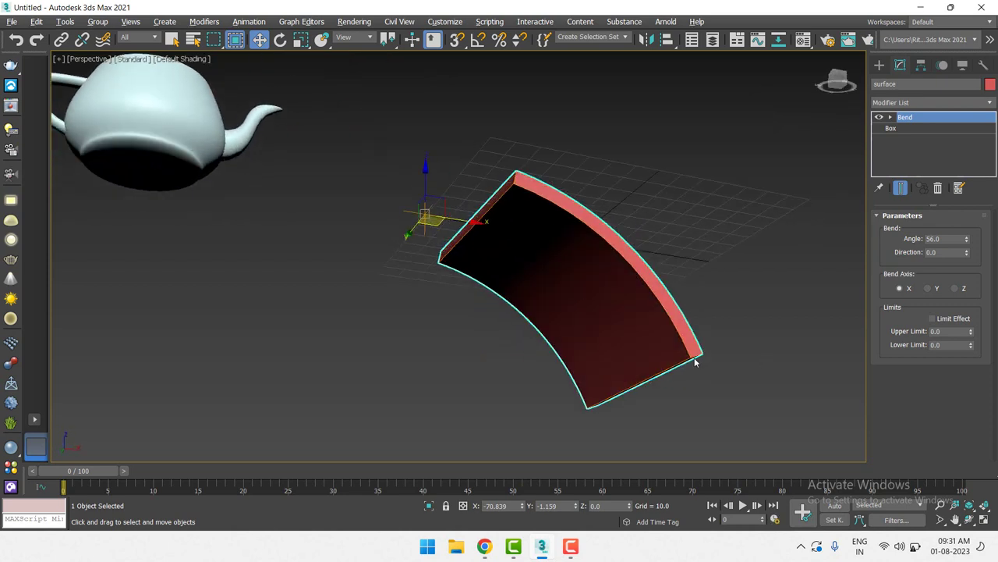
Restore the four-viewport layout with Alt+W and delete the bent box
{"action": "key", "text": "alt+w"}
{"action": "left_click", "coordinate": [605, 337]}
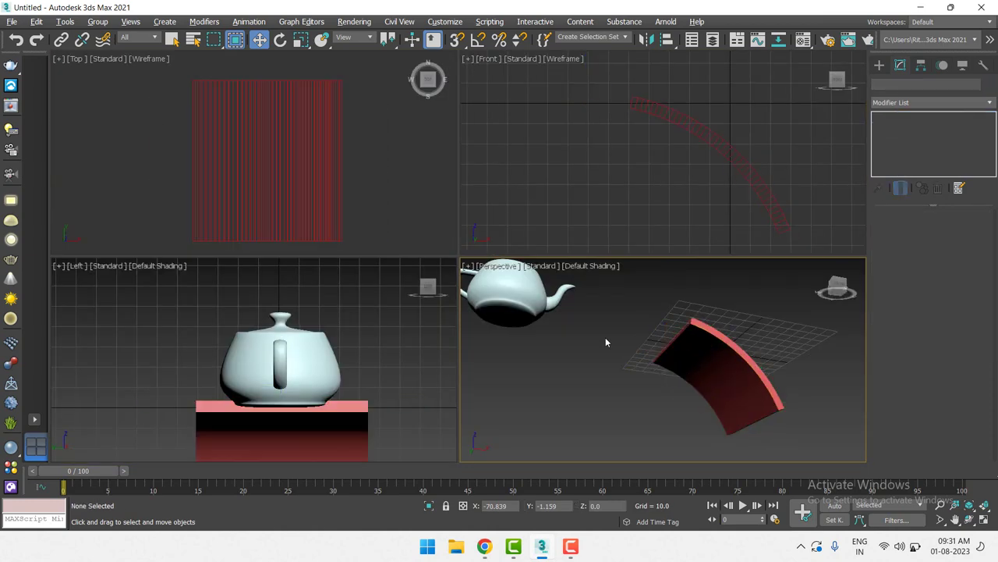
{"action": "left_click", "coordinate": [682, 346]}
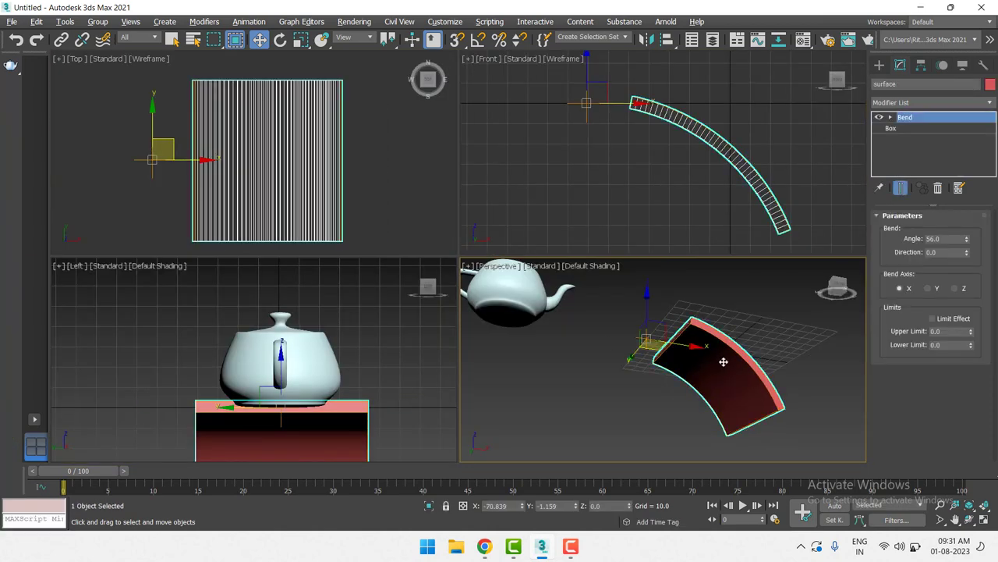
{"action": "key", "text": "Delete"}
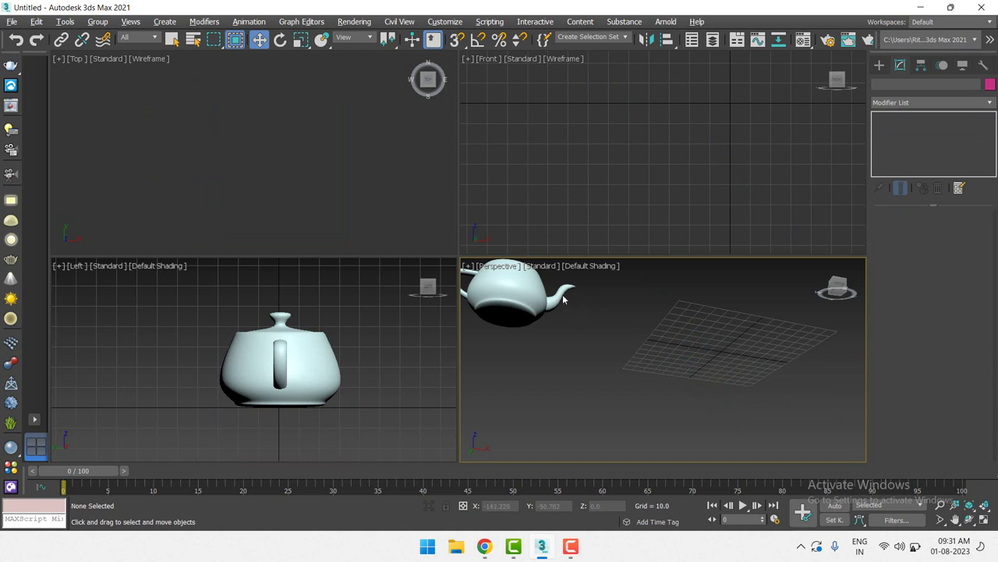
Delete the old teapot, reset the Perspective view, and choose Teapot under Standard Primitives
{"action": "left_click", "coordinate": [529, 290]}
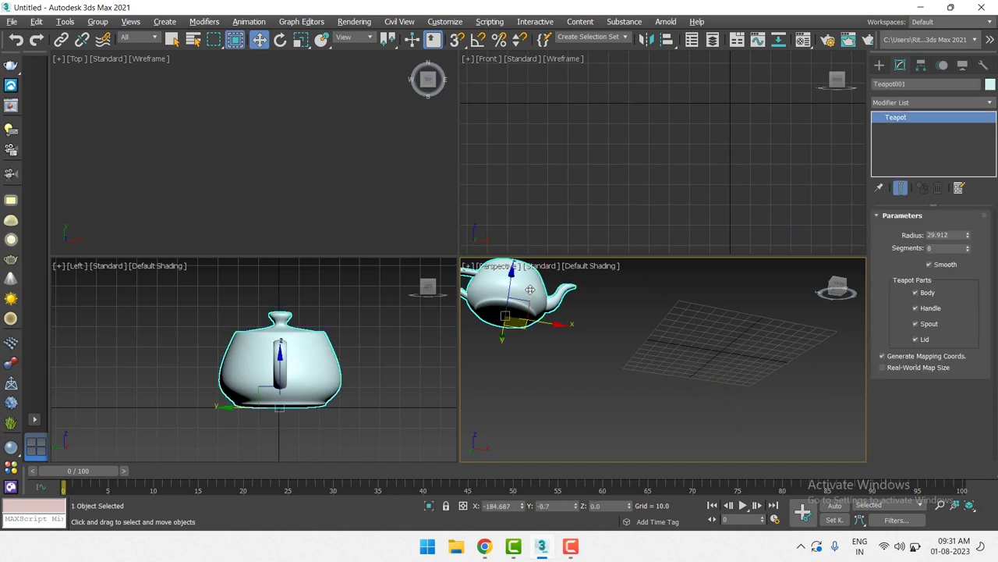
{"action": "key", "text": "Delete"}
{"action": "key", "text": "shift+z"}
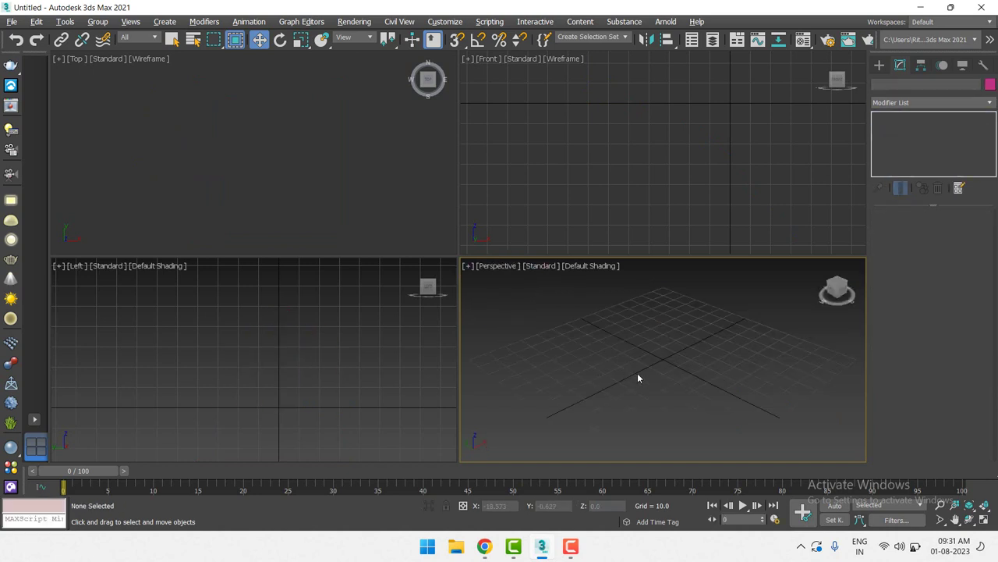
{"action": "left_click", "coordinate": [880, 65]}
{"action": "left_click", "coordinate": [908, 181]}
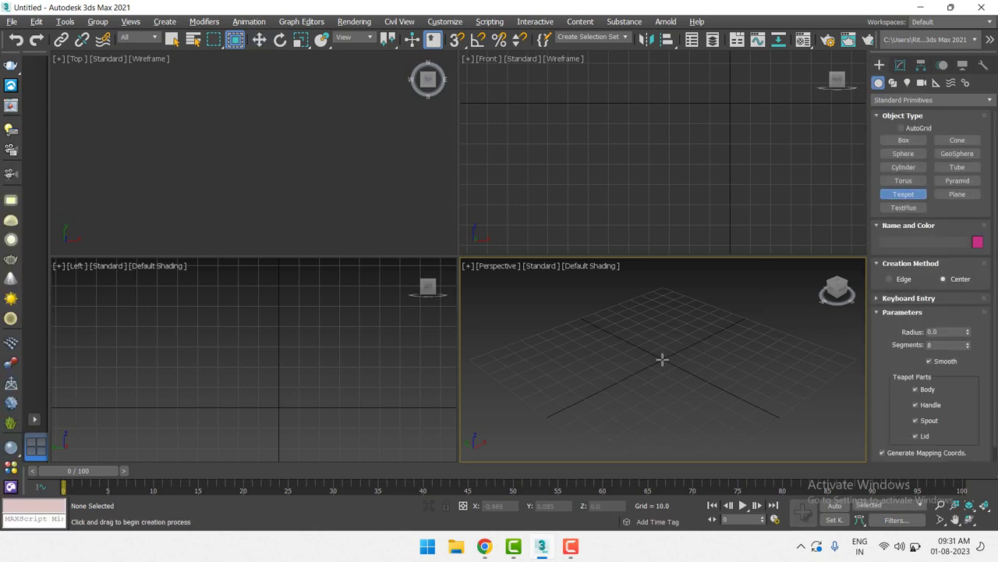
Create Teapot001 at the grid centre and maximize the Perspective viewport around it
{"action": "left_click_drag", "start_coordinate": [663, 359], "coordinate": [694, 376]}
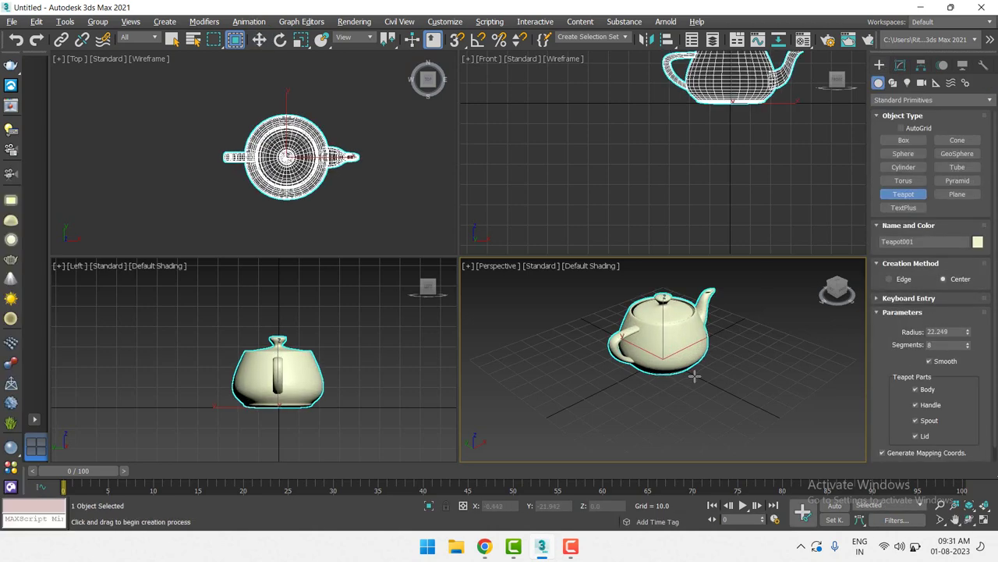
{"action": "key", "text": "w"}
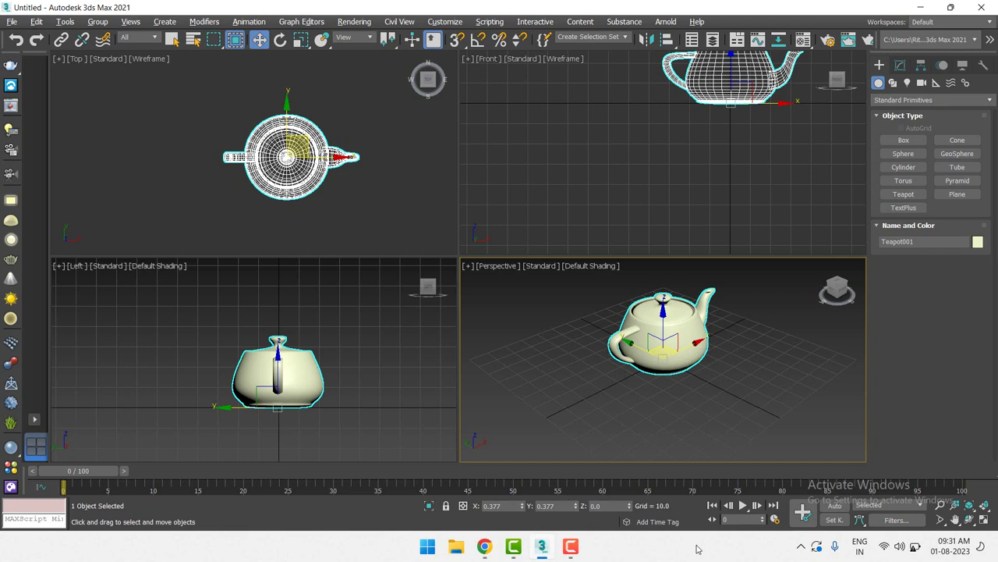
{"action": "key", "text": "alt+w"}
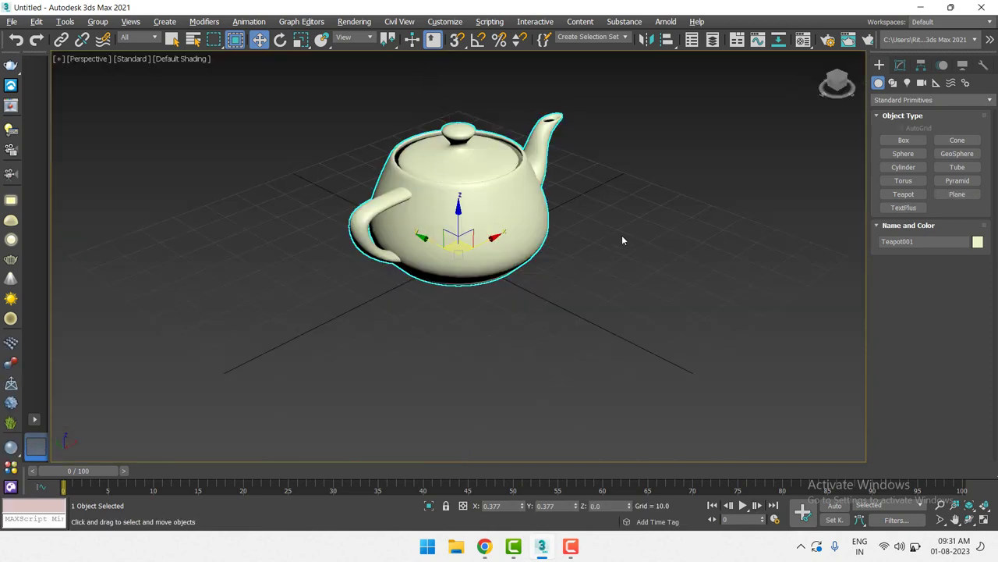
{"action": "middle_click_drag", "start_coordinate": [622, 239], "coordinate": [642, 272]}
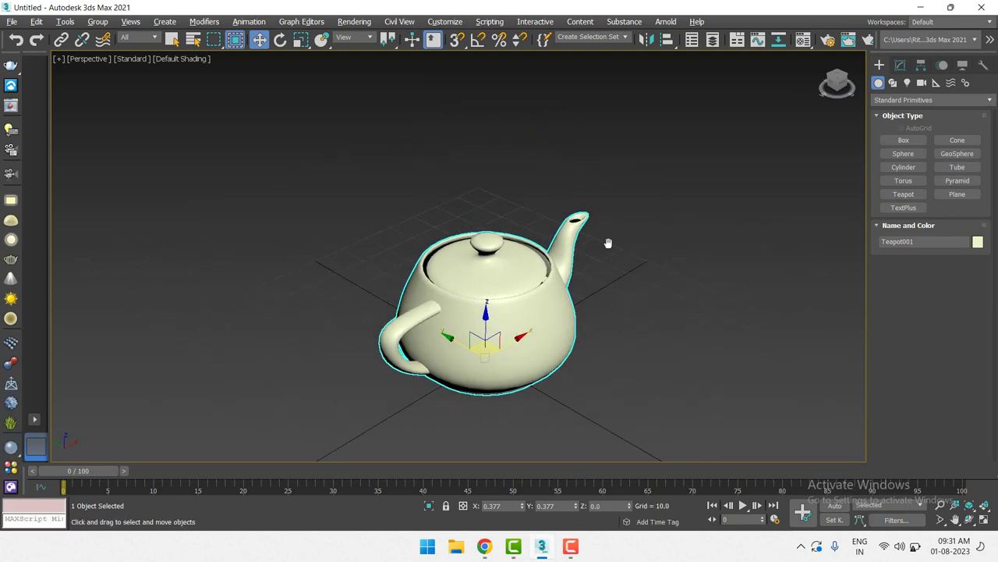
{"action": "middle_click_drag", "start_coordinate": [608, 242], "coordinate": [597, 55]}
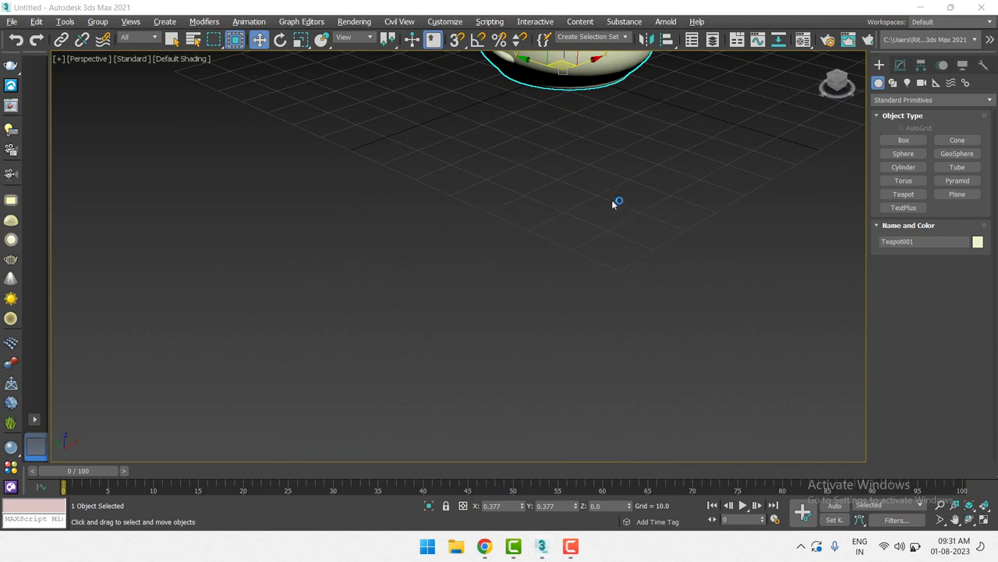
{"action": "mouse_move", "coordinate": [614, 202]}
{"action": "middle_mouse_down"}
{"action": "mouse_move", "coordinate": [555, 283]}
{"action": "mouse_move", "coordinate": [537, 383]}
{"action": "mouse_move", "coordinate": [551, 390]}
{"action": "middle_mouse_up"}
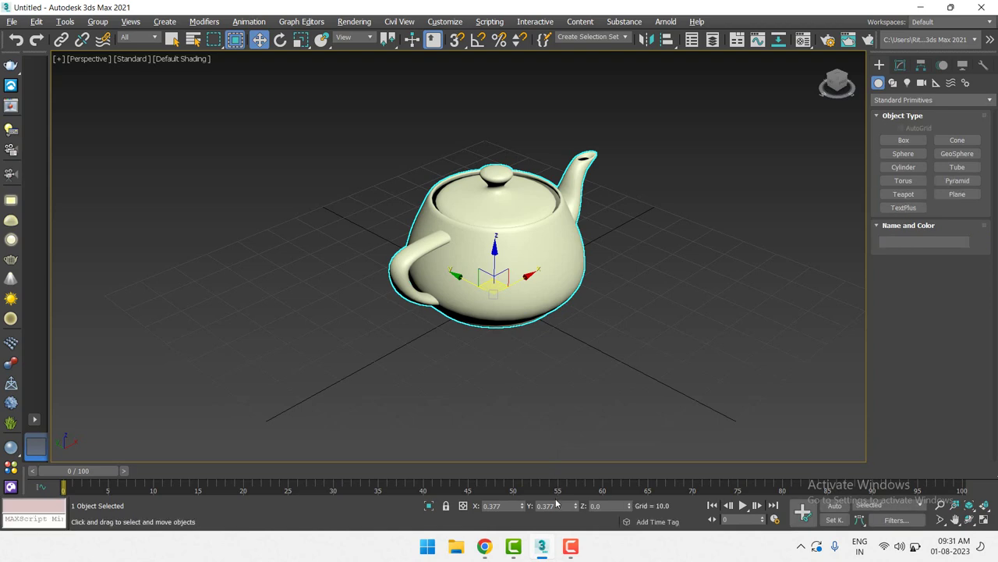
Check the teapot from the Top view, then orbit and zoom the Perspective view around it
{"action": "key", "text": "t"}
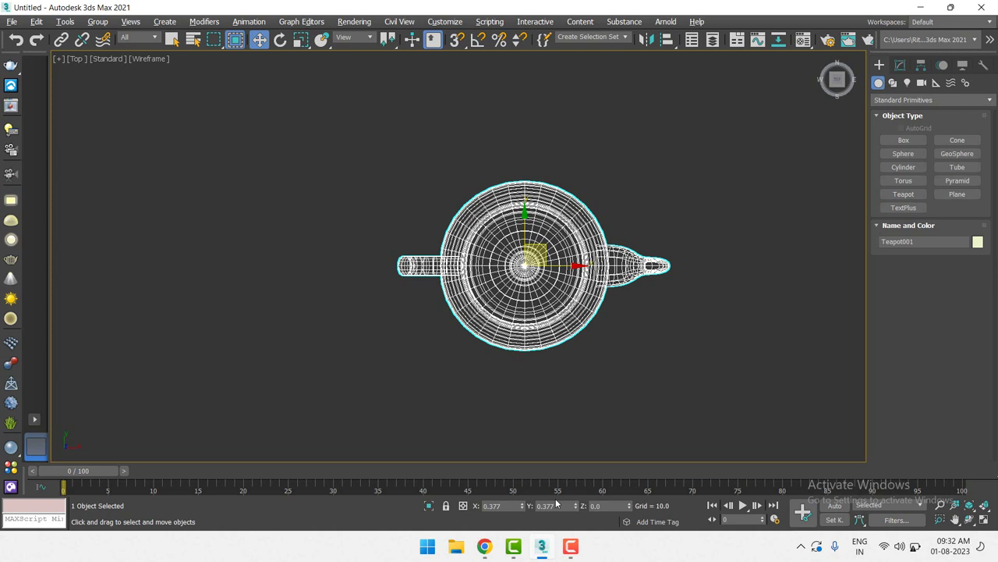
{"action": "key", "text": "p"}
{"action": "key", "text": "F3"}
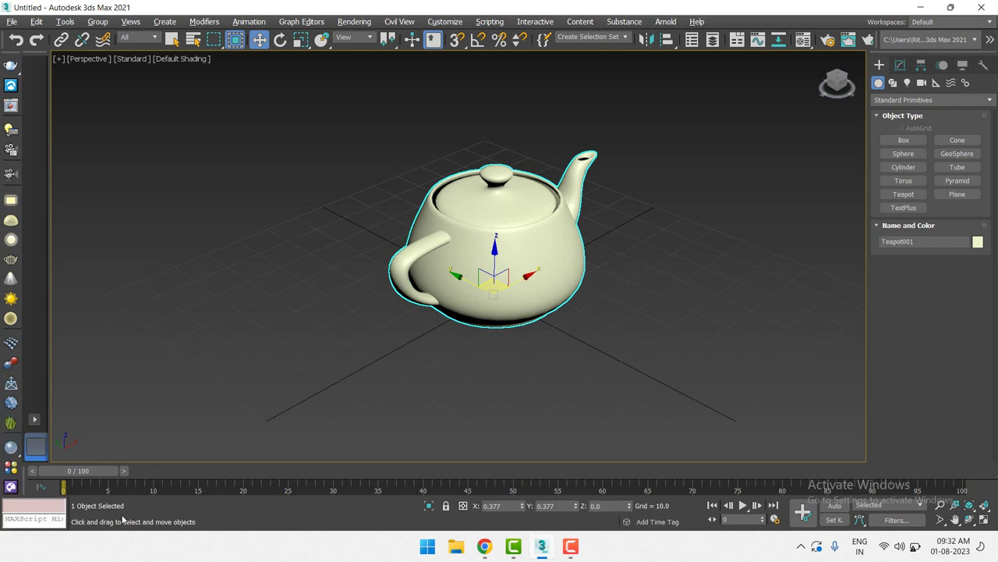
{"action": "mouse_move", "coordinate": [437, 332]}
{"action": "middle_mouse_down", "text": "alt"}
{"action": "mouse_move", "coordinate": [733, 383]}
{"action": "mouse_move", "coordinate": [482, 348]}
{"action": "mouse_move", "coordinate": [566, 257]}
{"action": "mouse_move", "coordinate": [669, 340]}
{"action": "mouse_move", "coordinate": [570, 379]}
{"action": "mouse_move", "coordinate": [458, 310]}
{"action": "mouse_move", "coordinate": [613, 270]}
{"action": "mouse_move", "coordinate": [557, 376]}
{"action": "mouse_move", "coordinate": [457, 307]}
{"action": "mouse_move", "coordinate": [642, 304]}
{"action": "mouse_move", "coordinate": [756, 352]}
{"action": "mouse_move", "coordinate": [784, 290]}
{"action": "mouse_move", "coordinate": [640, 379]}
{"action": "mouse_move", "coordinate": [546, 281]}
{"action": "middle_mouse_up", "text": "alt"}
{"action": "scroll", "coordinate": [502, 225], "scroll_direction": "up", "scroll_amount": 5}
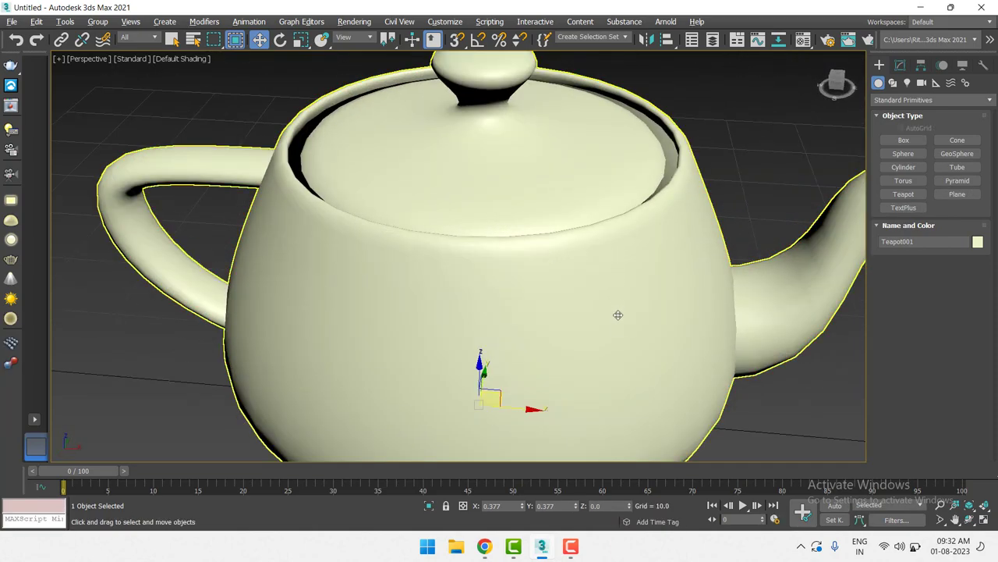
{"action": "mouse_move", "coordinate": [559, 189]}
{"action": "middle_mouse_down", "text": "alt"}
{"action": "mouse_move", "coordinate": [566, 227]}
{"action": "mouse_move", "coordinate": [620, 225]}
{"action": "mouse_move", "coordinate": [581, 174]}
{"action": "mouse_move", "coordinate": [608, 105]}
{"action": "mouse_move", "coordinate": [565, 190]}
{"action": "middle_mouse_up", "text": "alt"}
{"action": "scroll", "coordinate": [608, 105], "scroll_direction": "up", "scroll_amount": 3}
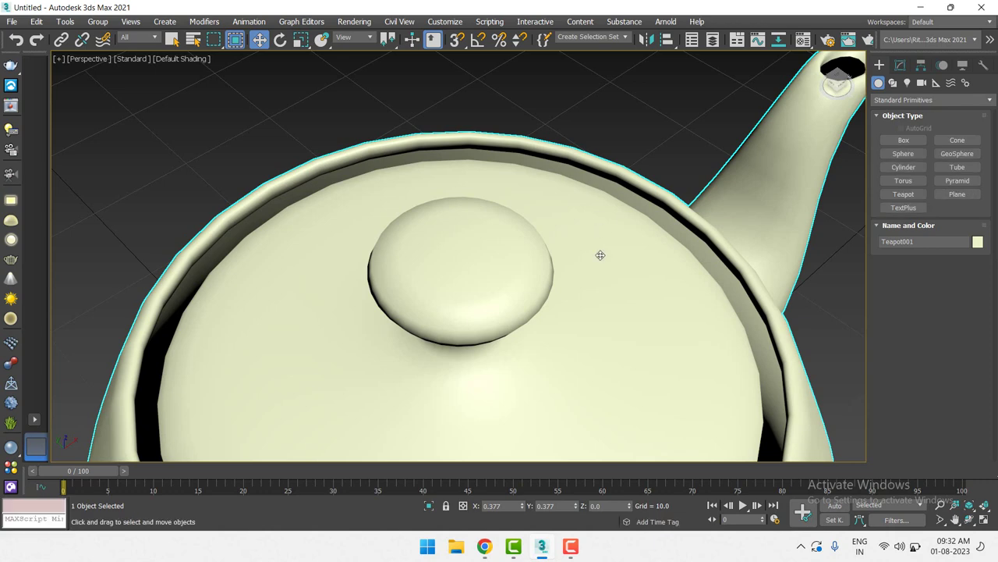
Raise Teapot001's Segments from 8 to 18 and orbit to a low side view
{"action": "left_click", "coordinate": [900, 65]}
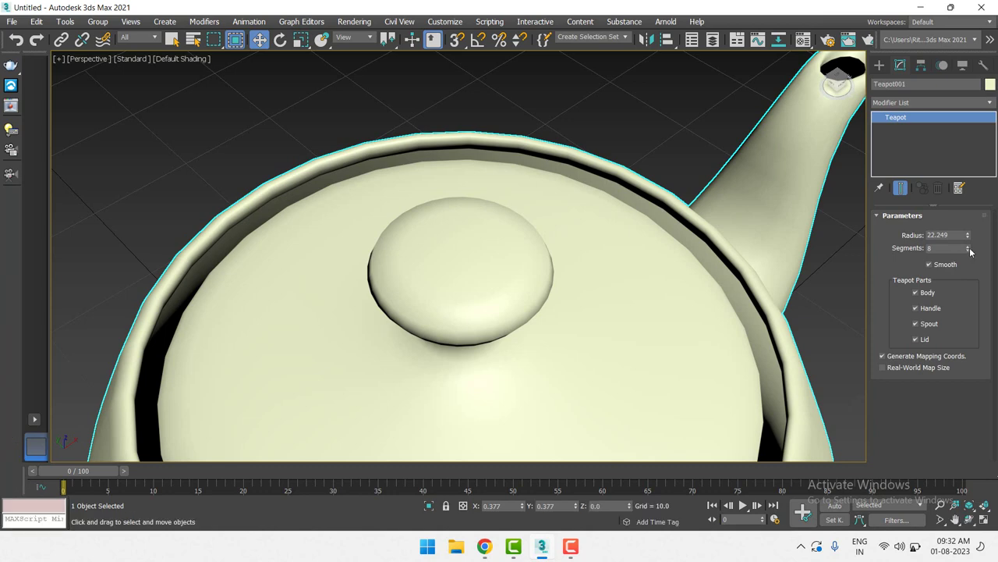
{"action": "left_click", "coordinate": [969, 246]}
{"action": "left_click", "coordinate": [969, 247]}
{"action": "left_click_drag", "start_coordinate": [970, 247], "coordinate": [970, 247]}
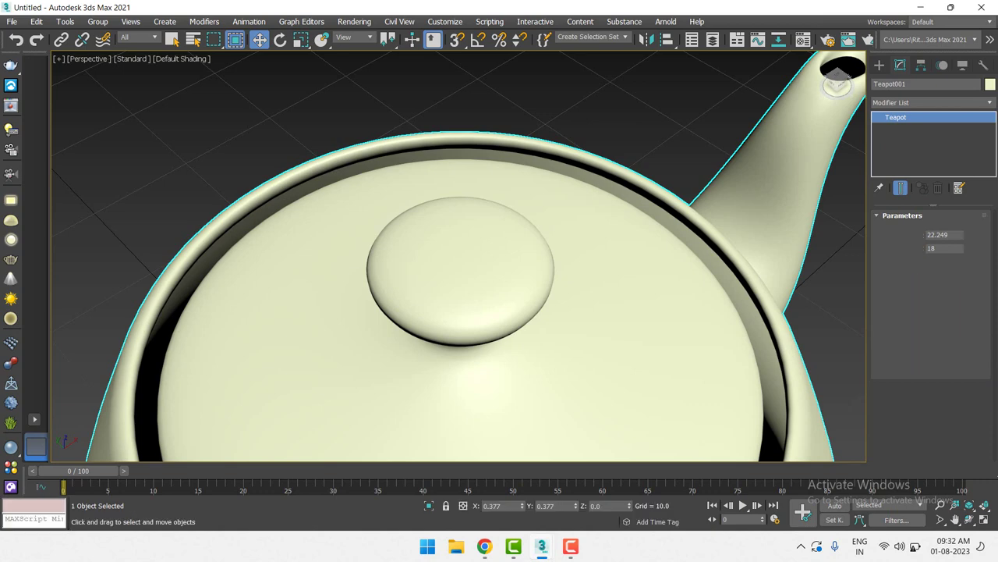
{"action": "scroll", "coordinate": [638, 278], "scroll_direction": "down", "scroll_amount": 4}
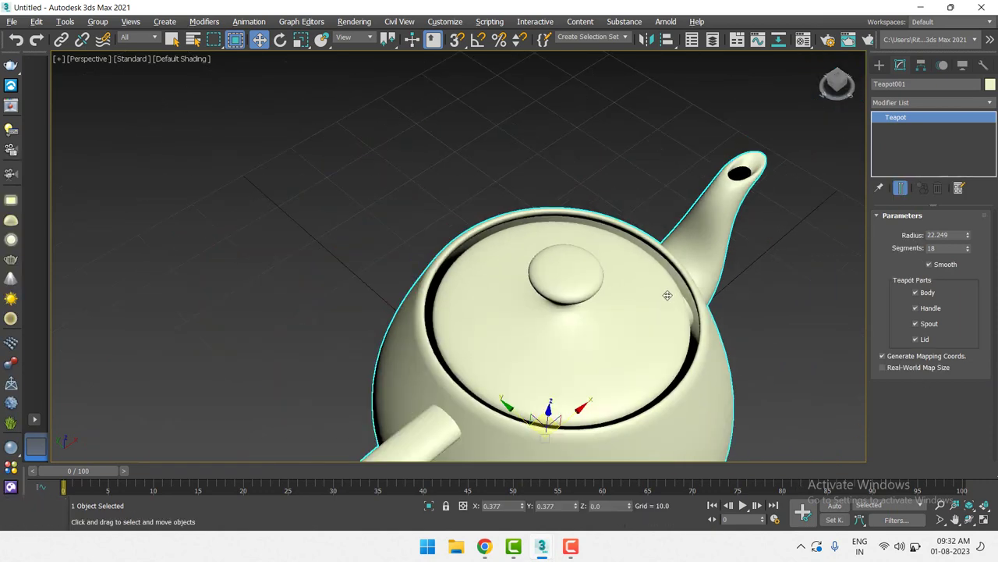
{"action": "mouse_move", "coordinate": [660, 292]}
{"action": "middle_mouse_down", "text": "alt"}
{"action": "mouse_move", "coordinate": [570, 236]}
{"action": "mouse_move", "coordinate": [599, 202]}
{"action": "mouse_move", "coordinate": [664, 225]}
{"action": "mouse_move", "coordinate": [658, 263]}
{"action": "mouse_move", "coordinate": [535, 257]}
{"action": "mouse_move", "coordinate": [616, 247]}
{"action": "mouse_move", "coordinate": [651, 227]}
{"action": "mouse_move", "coordinate": [601, 154]}
{"action": "mouse_move", "coordinate": [691, 227]}
{"action": "mouse_move", "coordinate": [692, 266]}
{"action": "middle_mouse_up", "text": "alt"}
{"action": "scroll", "coordinate": [613, 242], "scroll_direction": "down", "scroll_amount": 3}
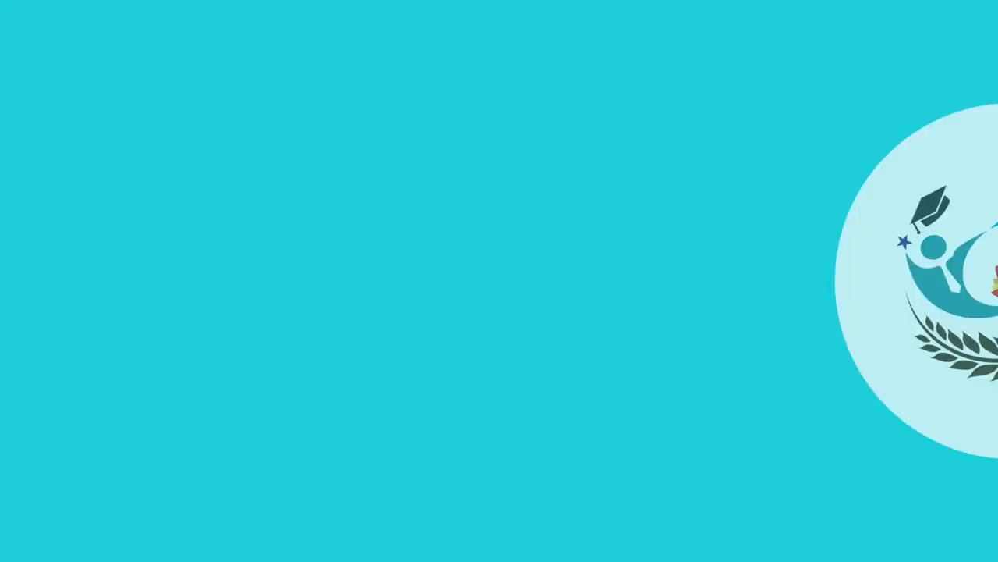